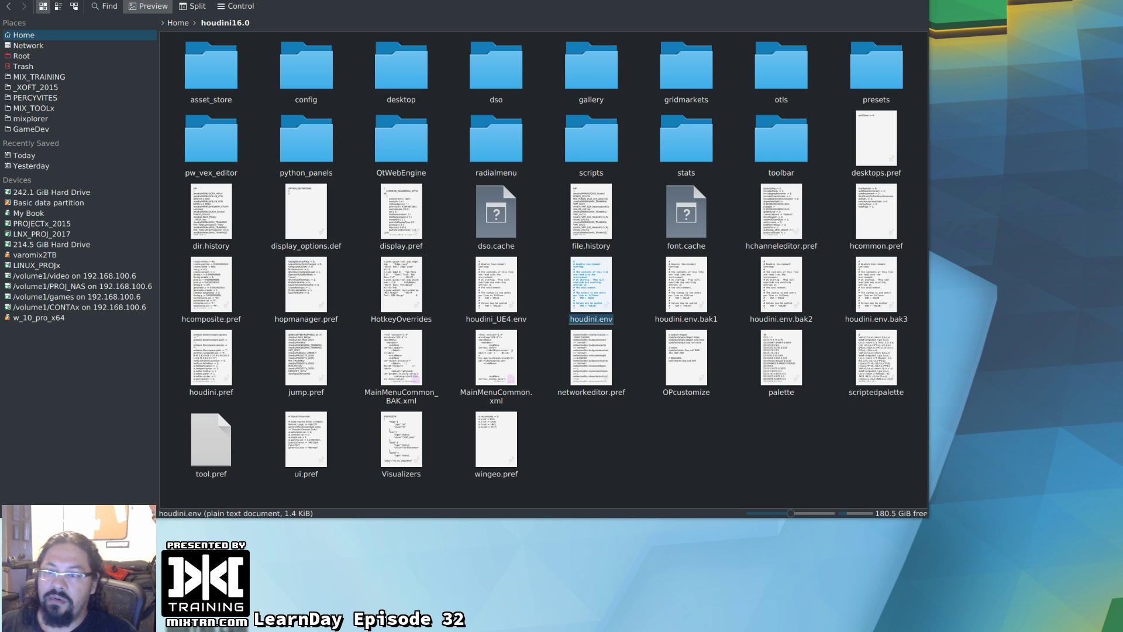
- Open houdini.env from the houdini16.0 folder in Sublime Text and move the editor window over the file manager
click(630, 448)
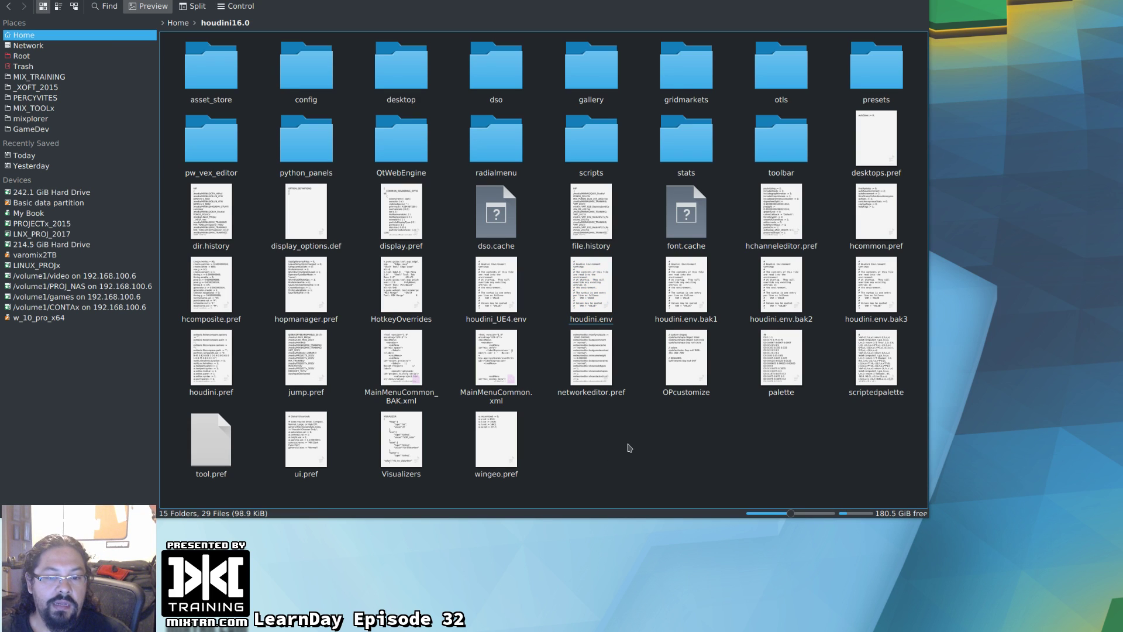
right_click(596, 299)
mouse_move(716, 373)
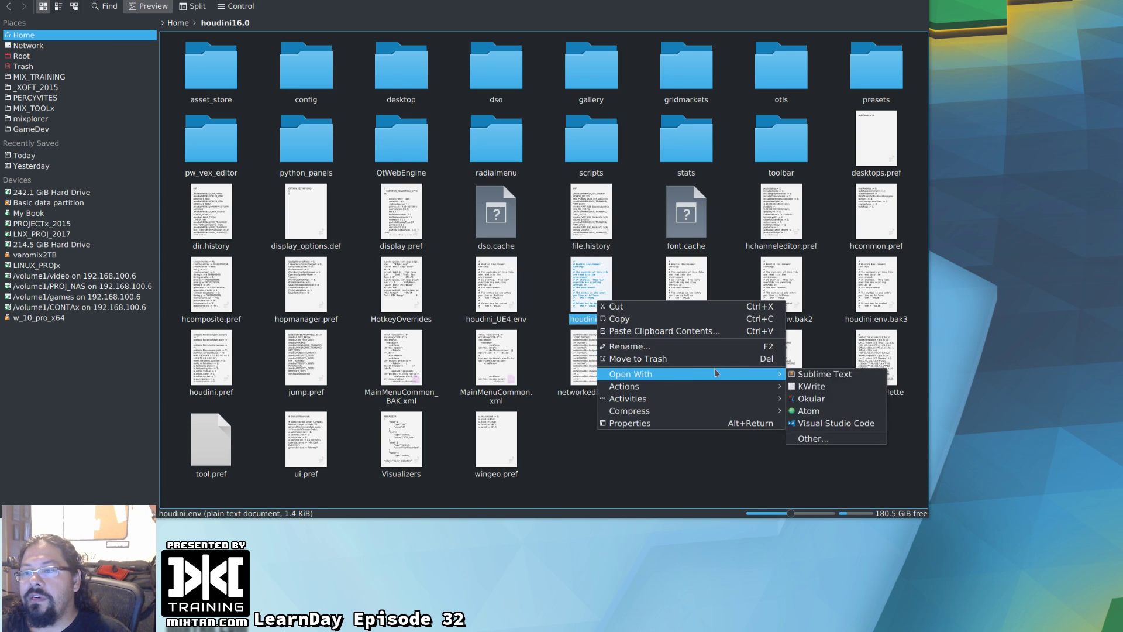
click(802, 374)
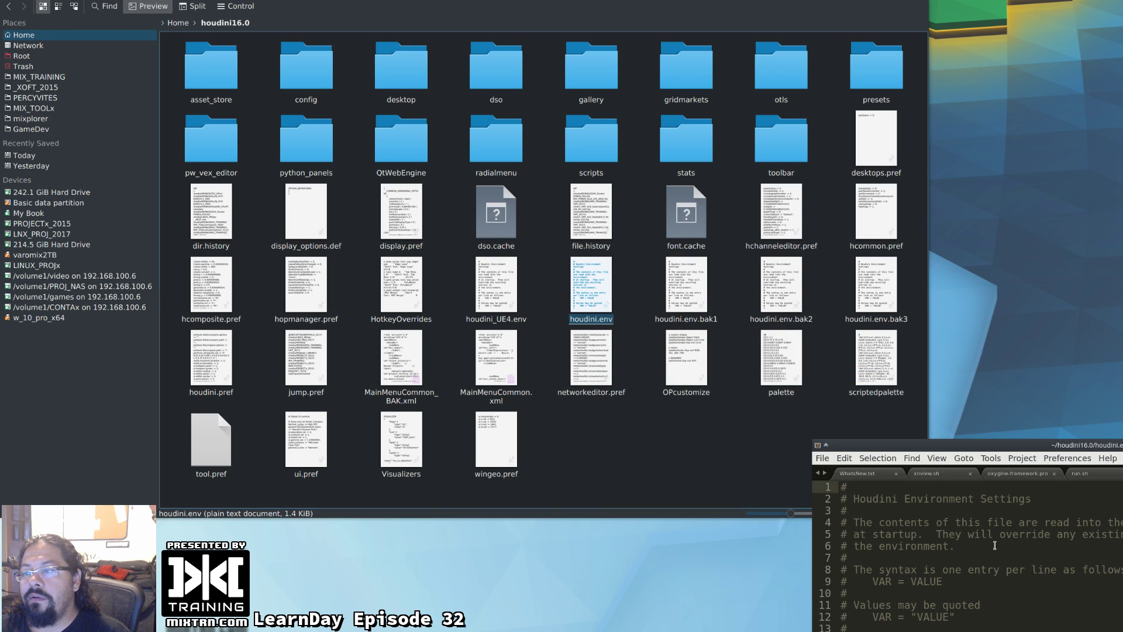
alt+drag(994, 545, 417, 276)
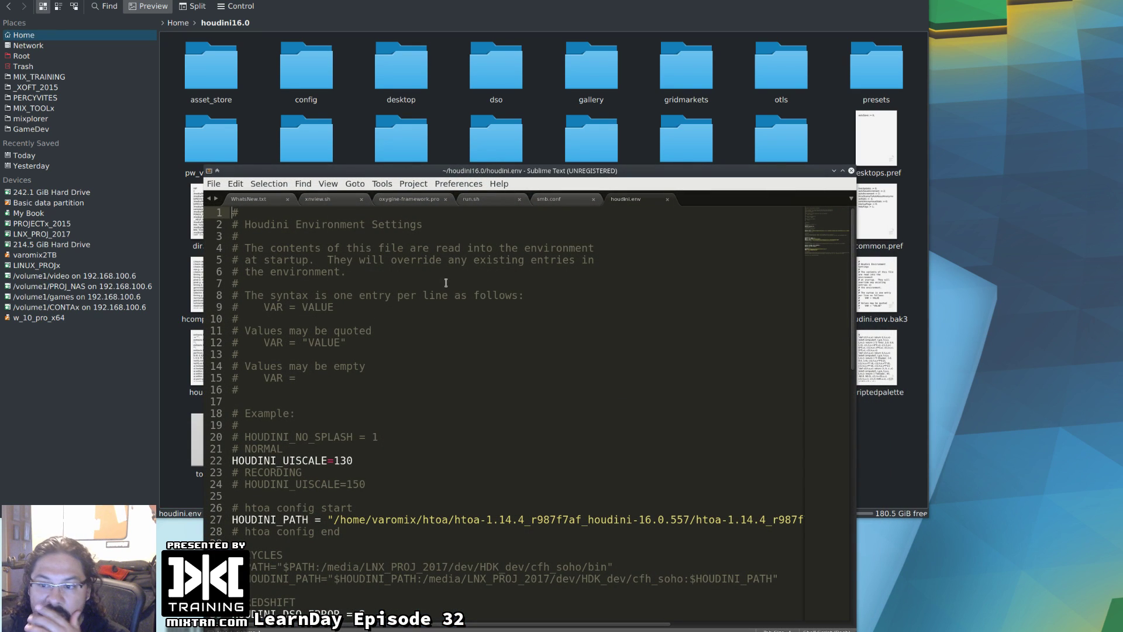
alt+drag(564, 372, 488, 279)
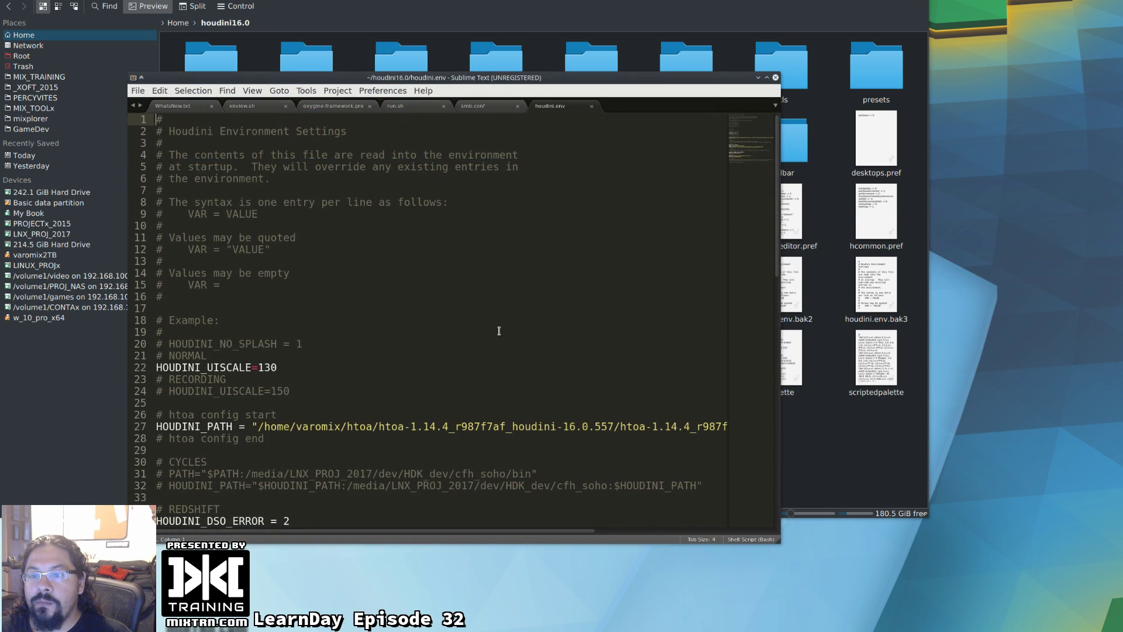
- Enlarge the editor's text and window so the HOUDINI_UISCALE entries in houdini.env are easy to read
ctrl+scroll(499, 331, up, 8)
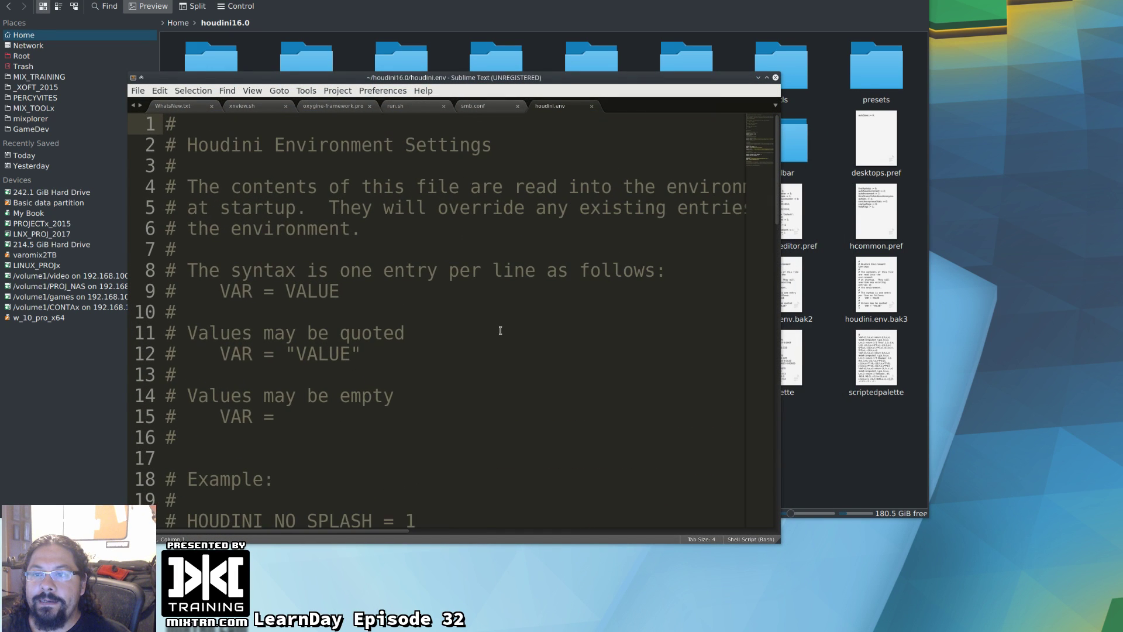
ctrl+scroll(500, 331, up, 1)
scroll(500, 330, down, 6)
scroll(500, 330, up, 4)
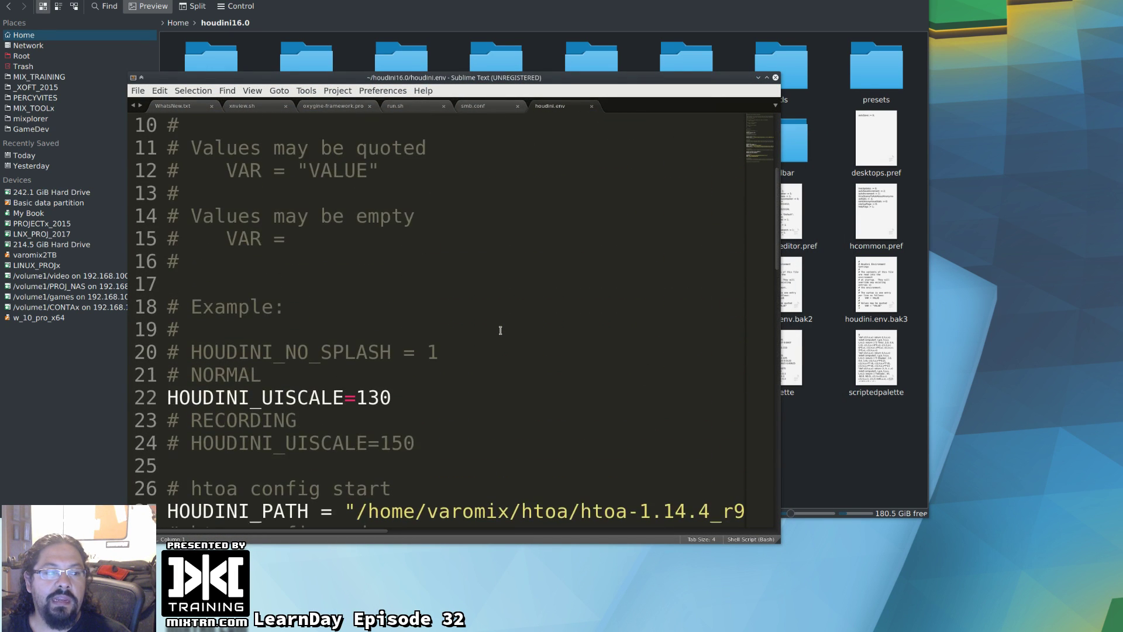
scroll(500, 330, up, 2)
alt+right_drag(636, 402, 692, 479)
alt+drag(606, 389, 579, 362)
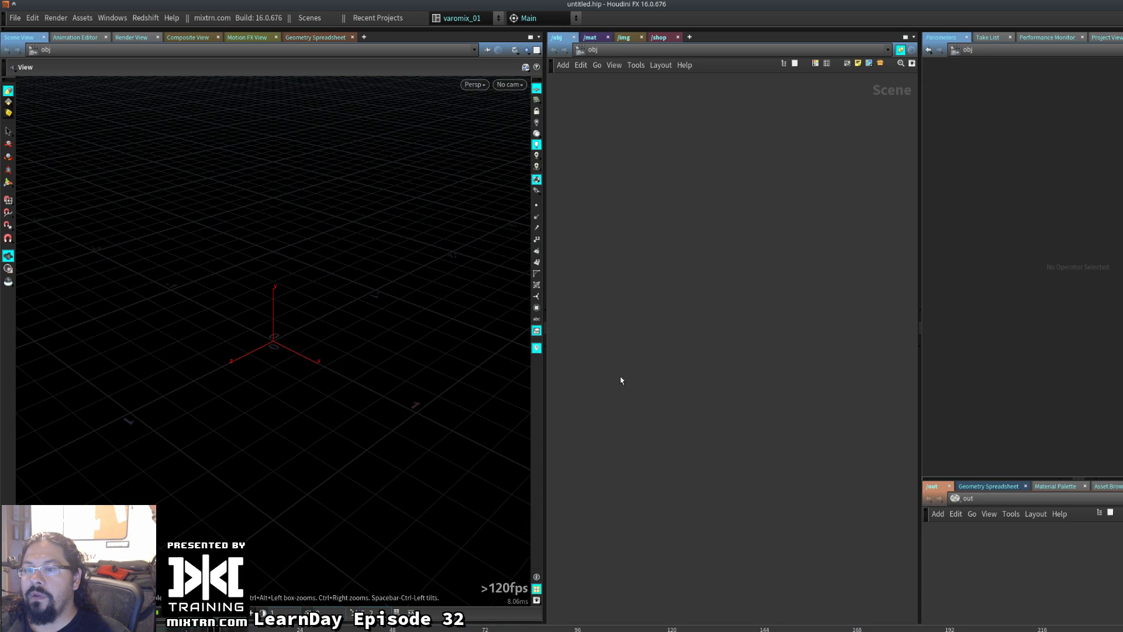
- In Houdini, review the Global UI Size options in the General User Interface preferences and close them without changes
click(33, 18)
mouse_move(150, 124)
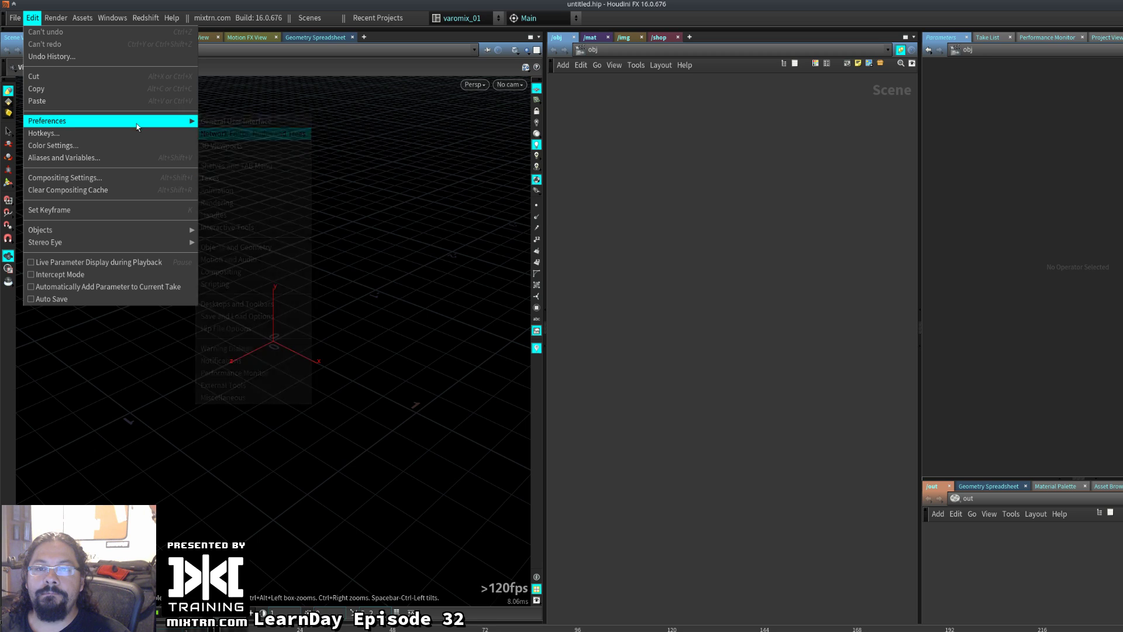
click(363, 228)
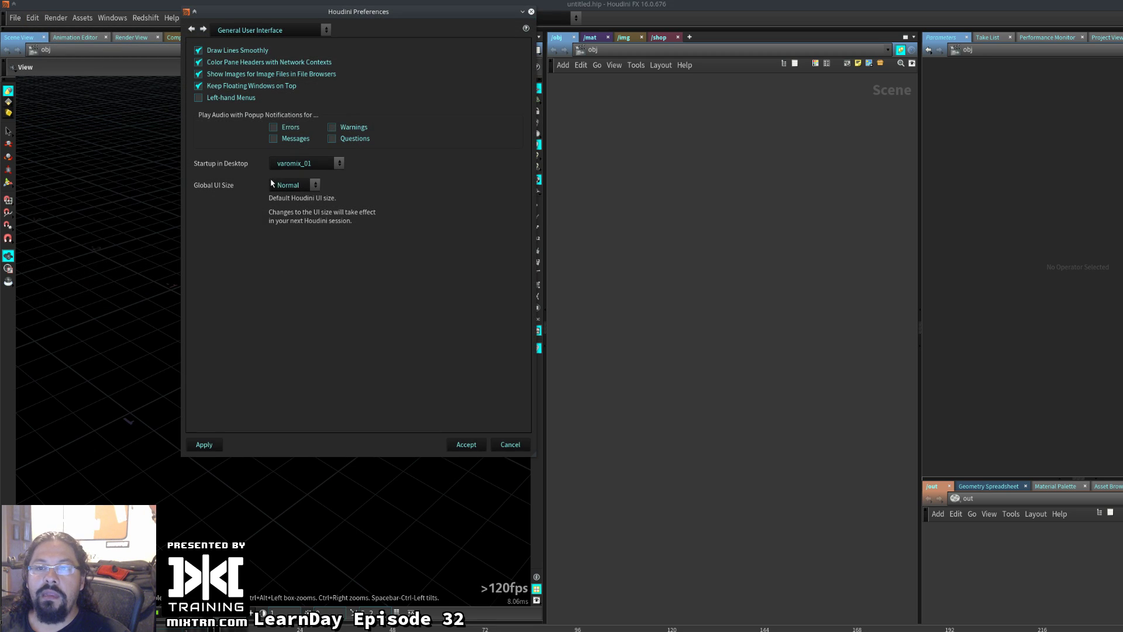
click(272, 184)
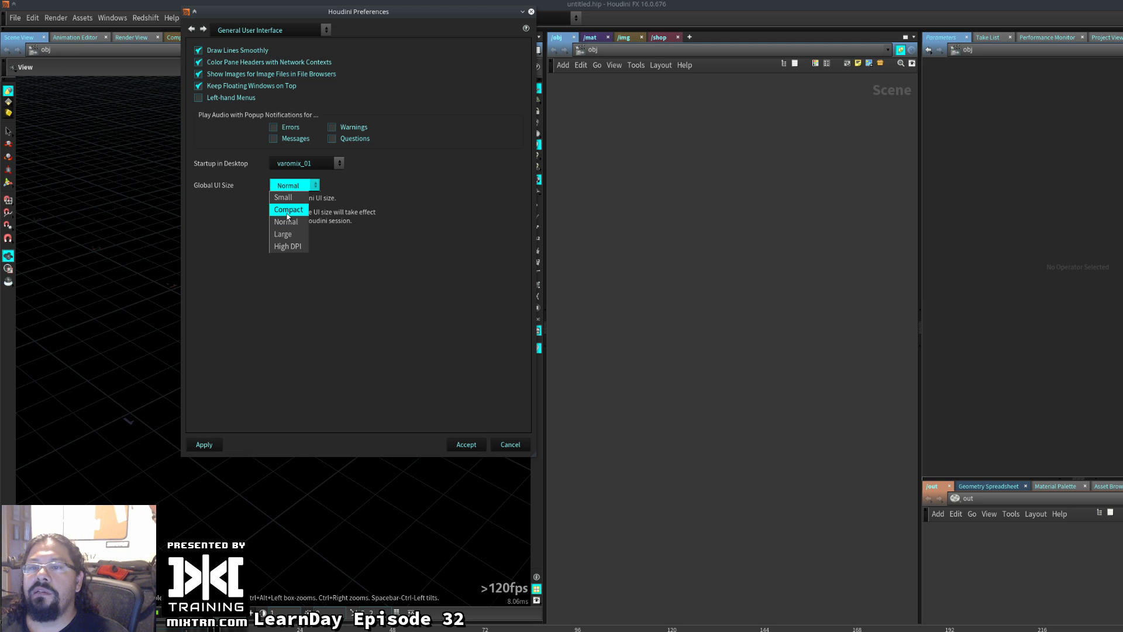
click(427, 251)
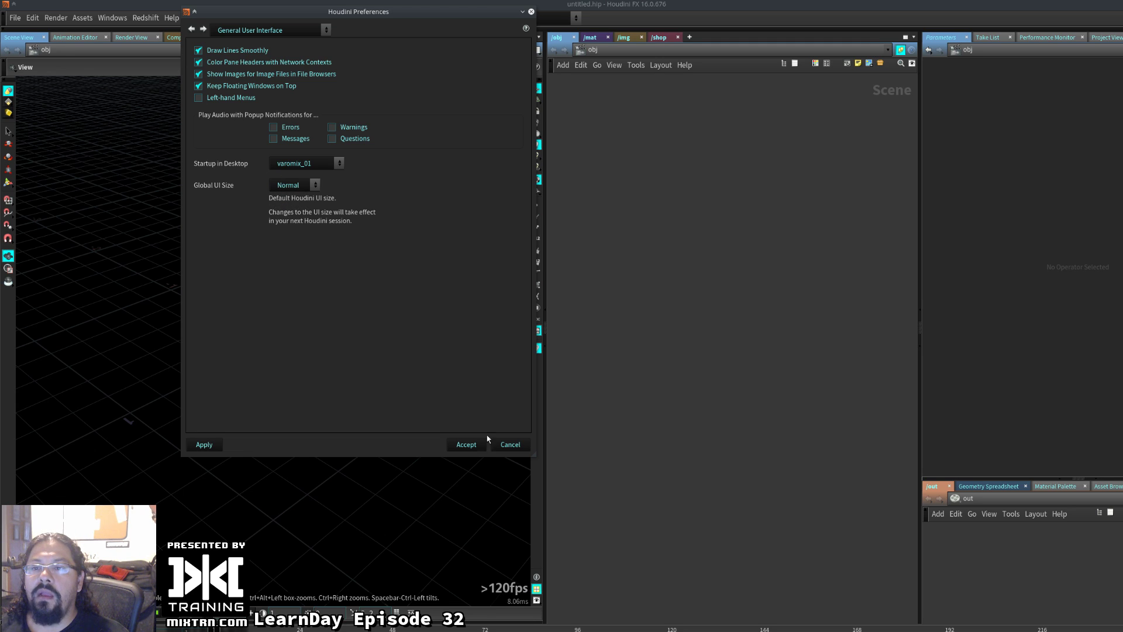
click(511, 445)
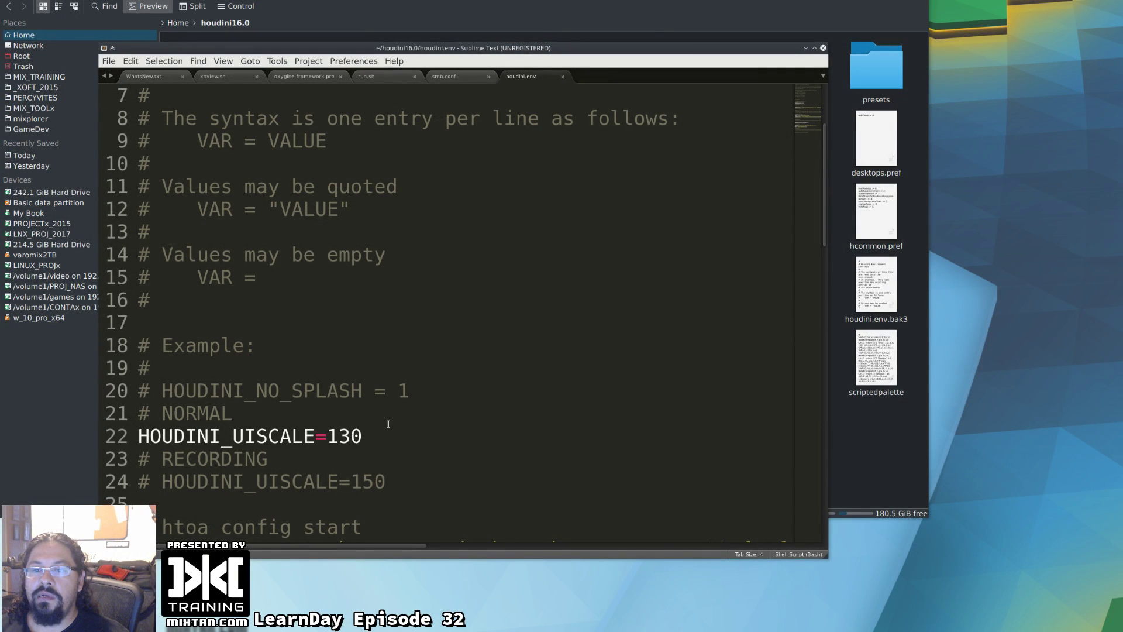
- In houdini.env, comment out HOUDINI_UISCALE=130, uncomment HOUDINI_UISCALE=150 and save the file
triple_click(388, 423)
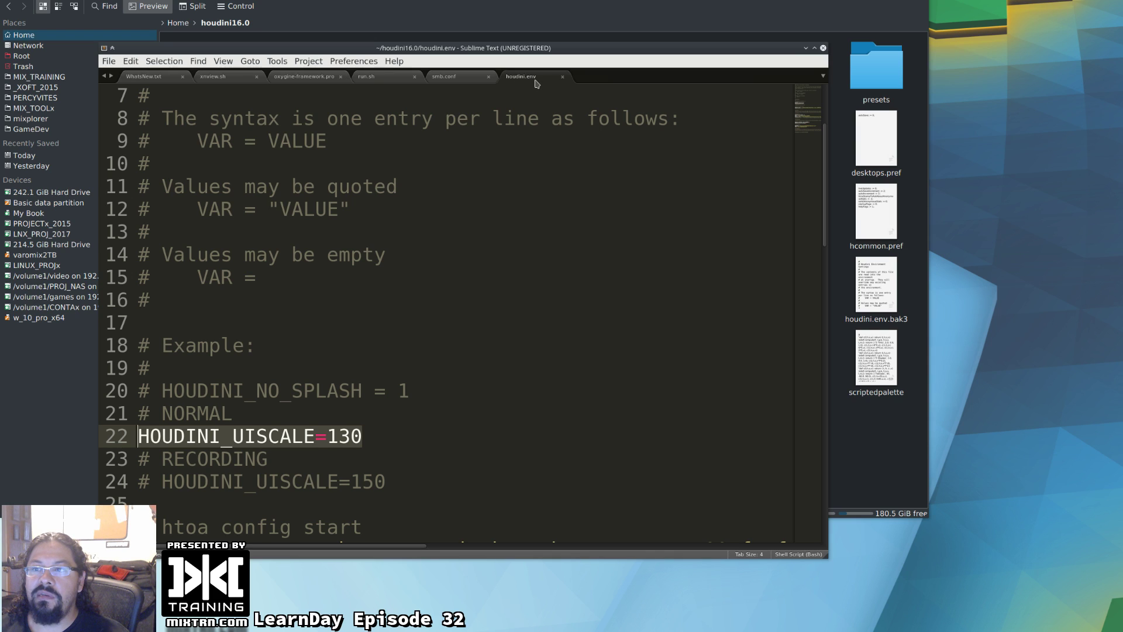
click(351, 456)
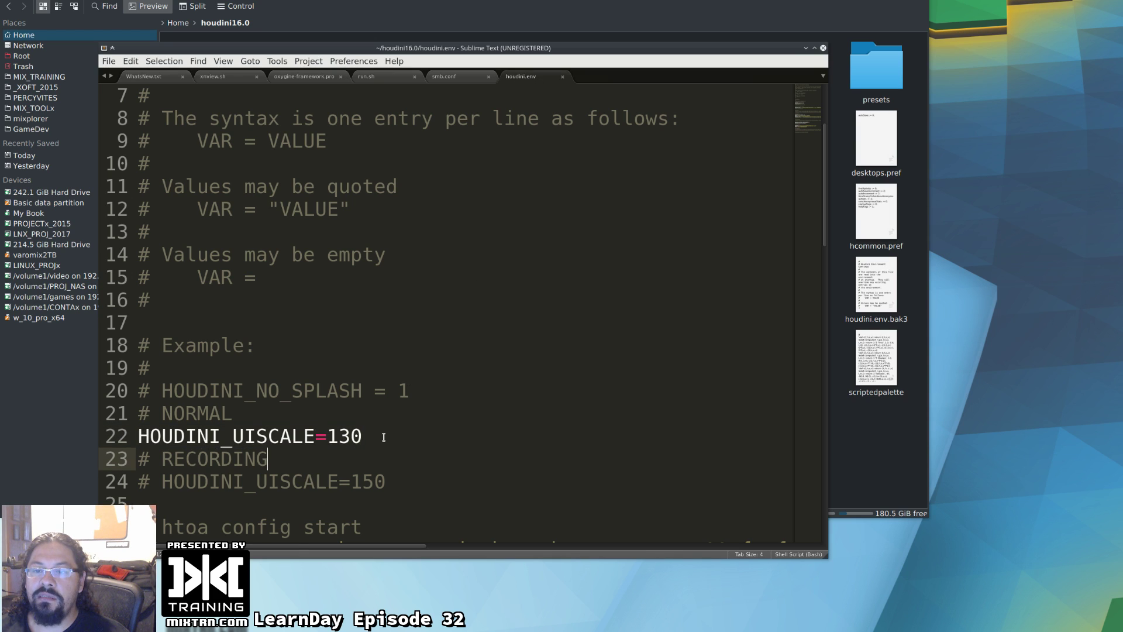
click(185, 435)
key(ctrl+slash)
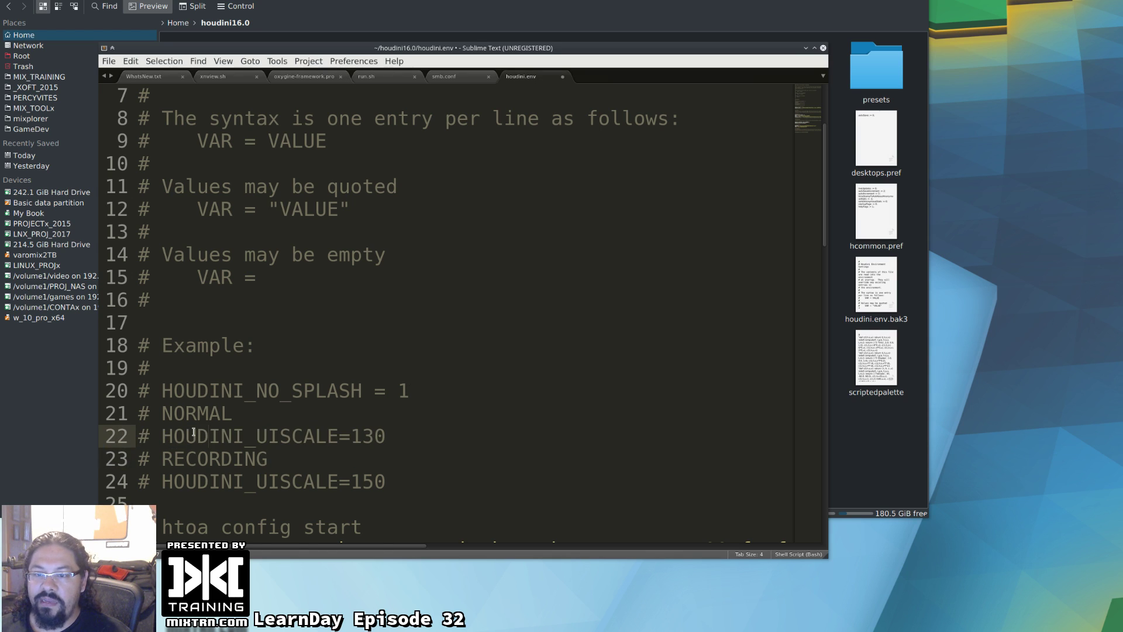
click(333, 481)
key(ctrl+slash)
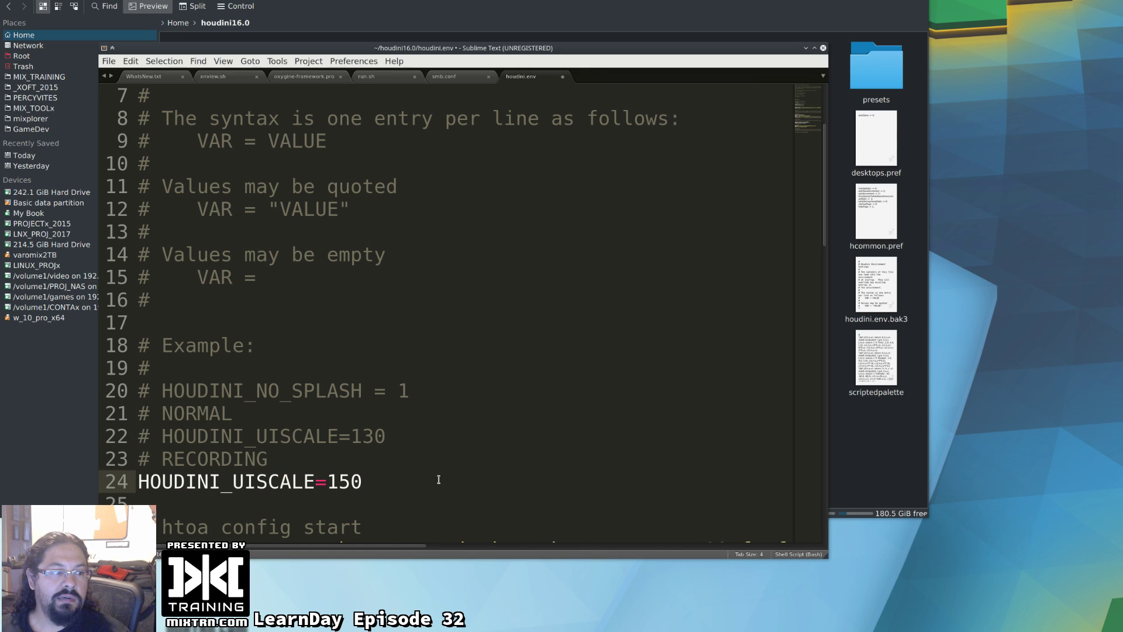
key(ctrl+s)
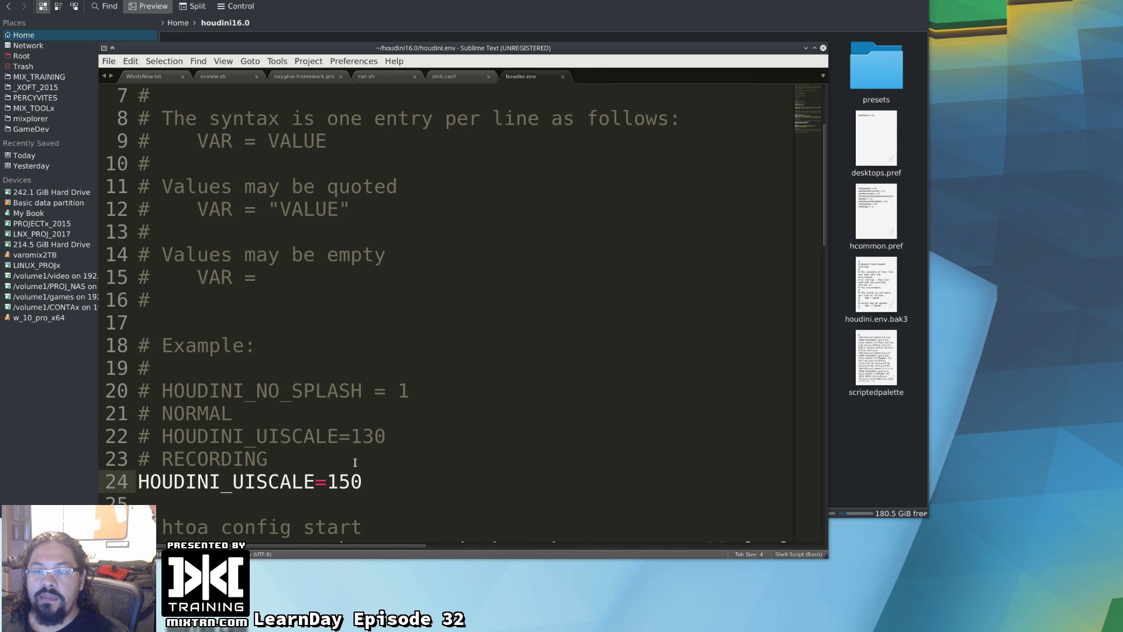
double_click(343, 481)
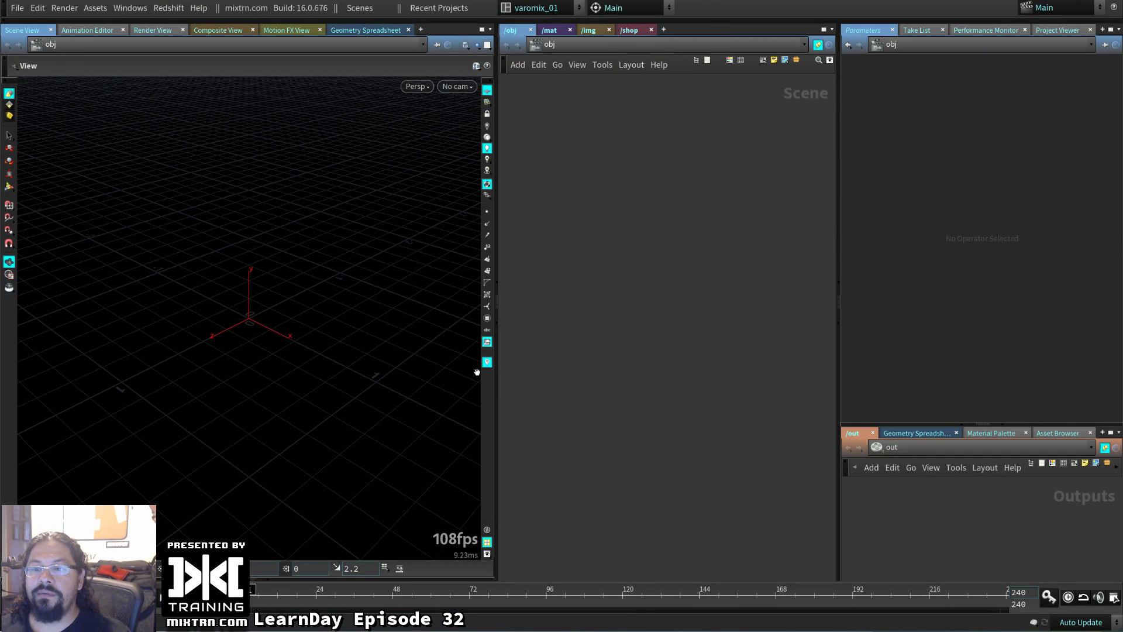
- In Houdini, widen the object network pane by narrowing the scene view, and tilt the view towards the horizon
drag(496, 166, 448, 166)
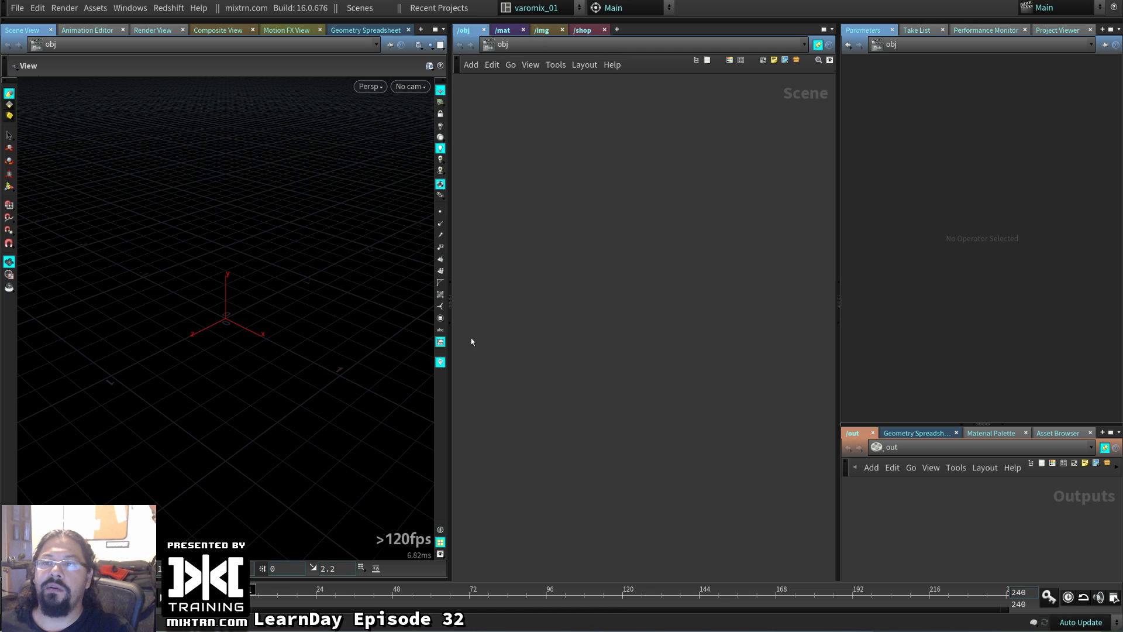
drag(268, 190, 281, 344)
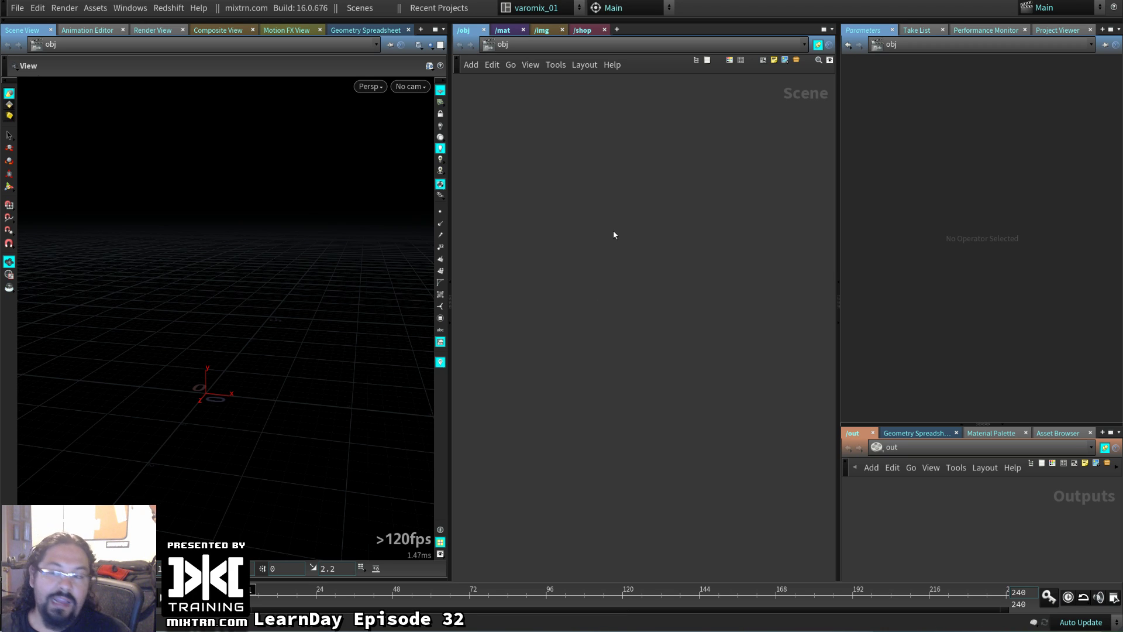
- Search the object network's operator list for "ligh" without adding a node, and show the shelf tools
right_click(577, 250)
key(Tab)
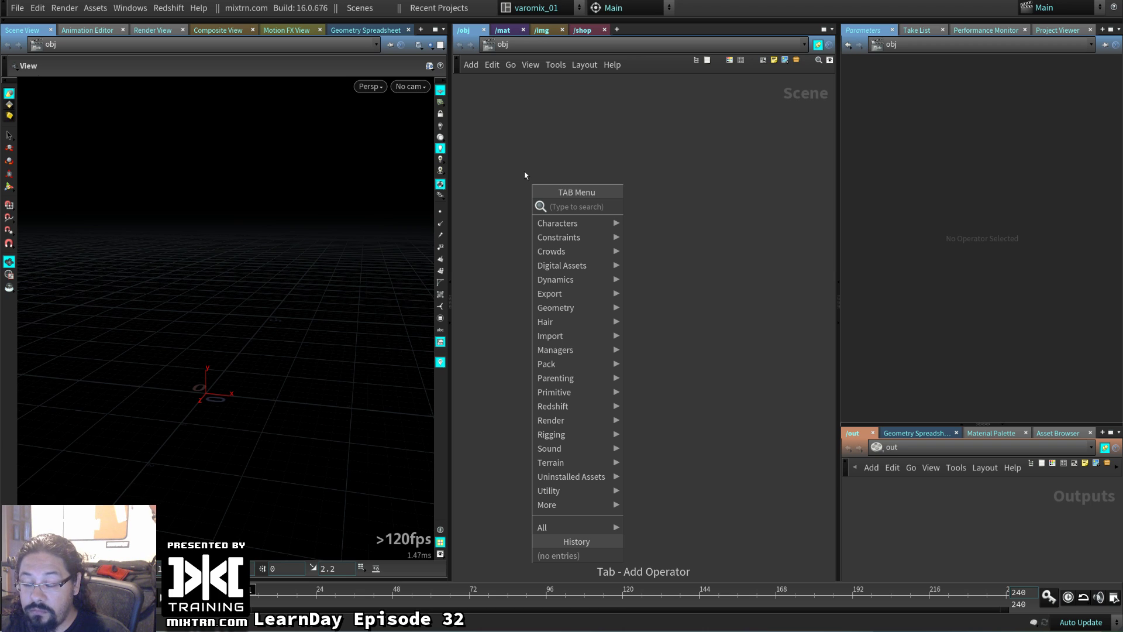
key(Escape)
key(Tab)
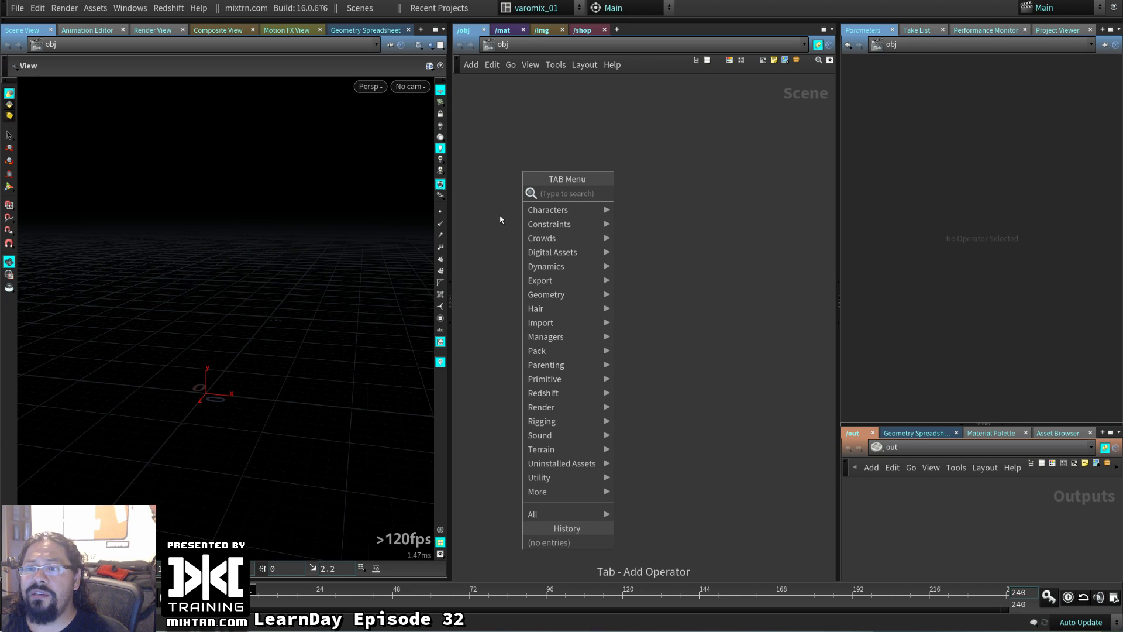
key(Escape)
key(Tab)
text(ligh)
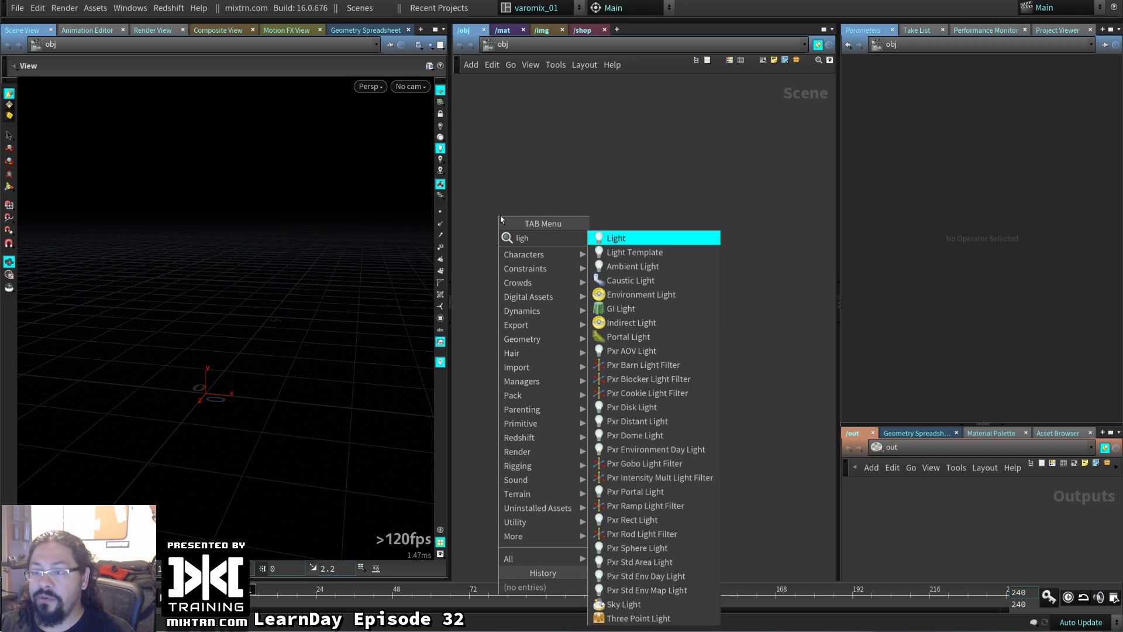
click(376, 21)
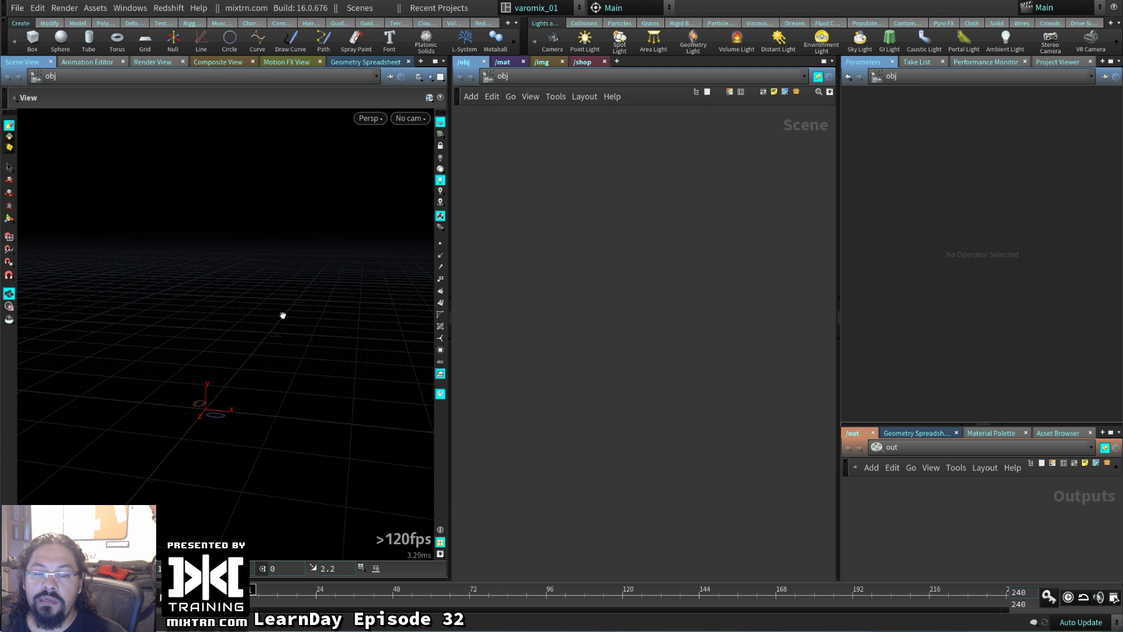
- Add the Roberto rubber toy test geometry to the scene, reposition its node and enter its geometry network
key(Tab)
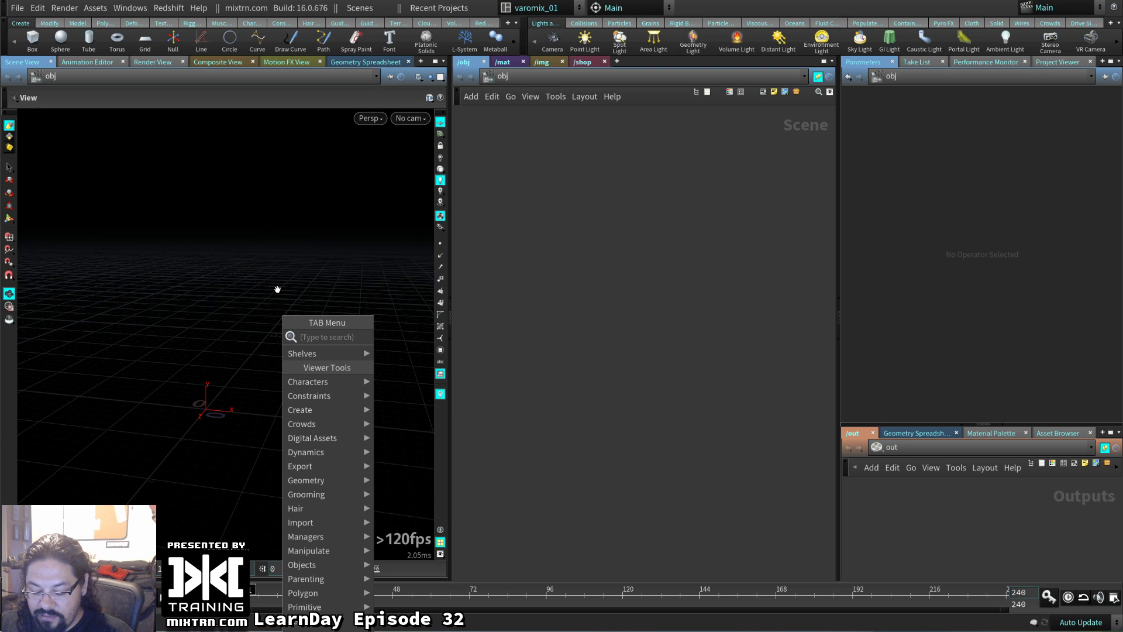
text(geo)
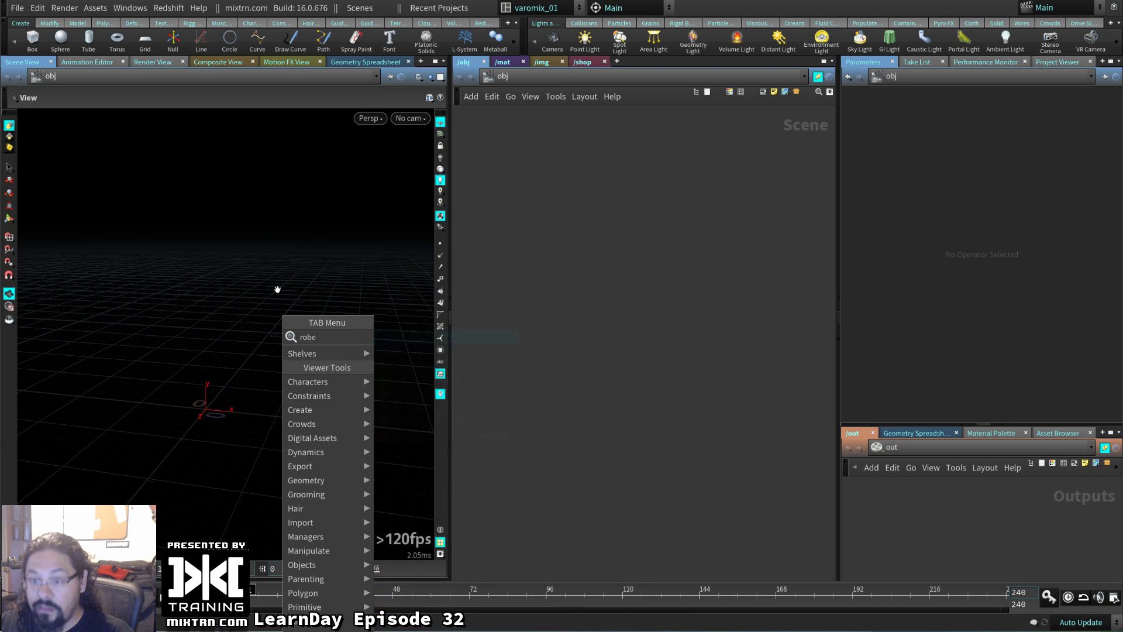
key(Escape)
key(Return)
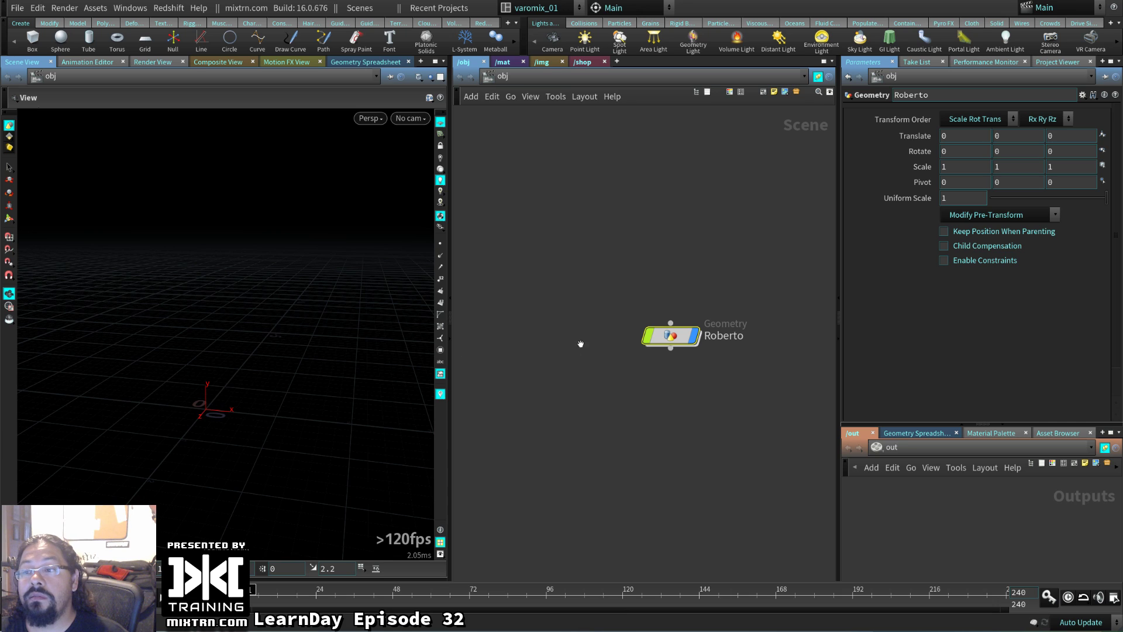
drag(671, 337, 610, 285)
double_click(610, 285)
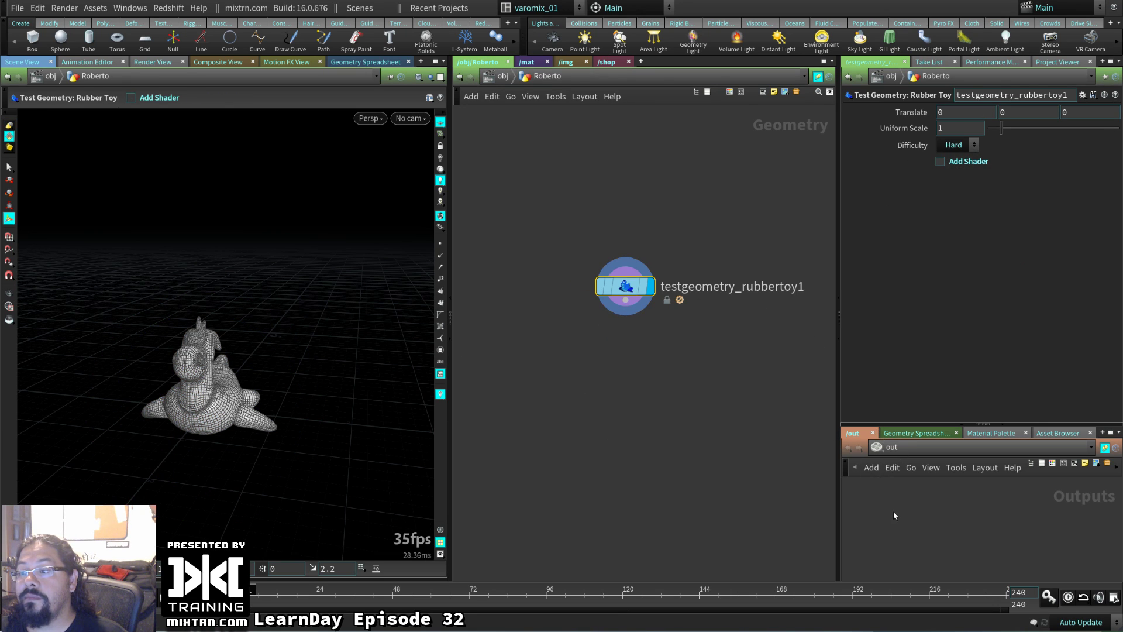
- Add the Redshift render and Redshift_IPR nodes to the output network
key(Tab)
text(red)
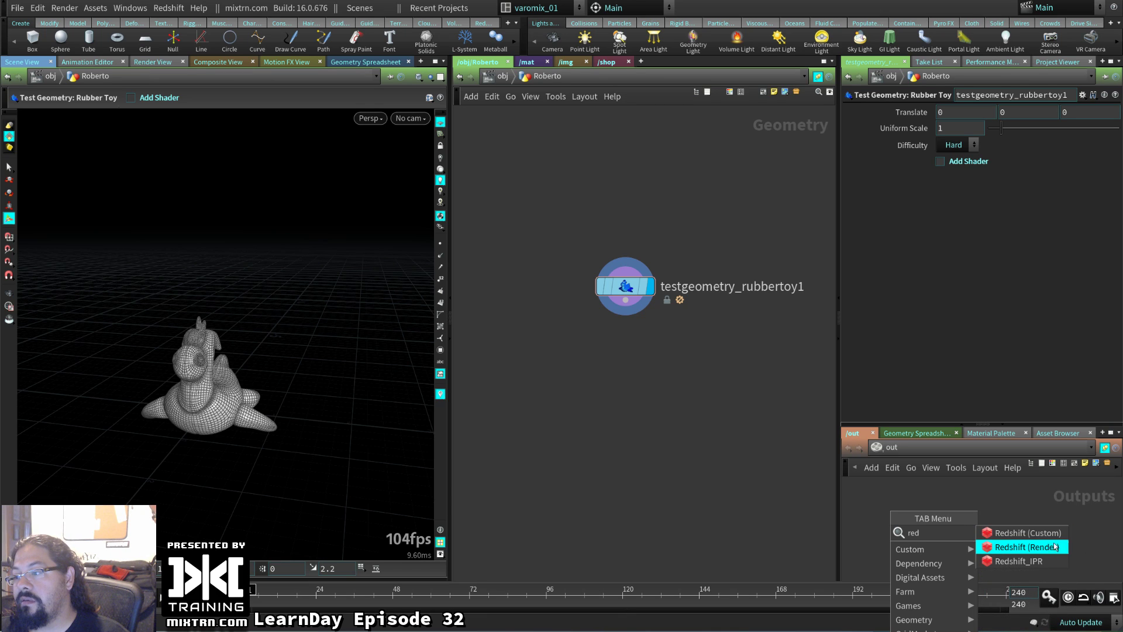
click(1019, 560)
click(977, 516)
- Add a grid at the origin beneath the rubber toy and lower its center to about -0.17 in Y
key(Tab)
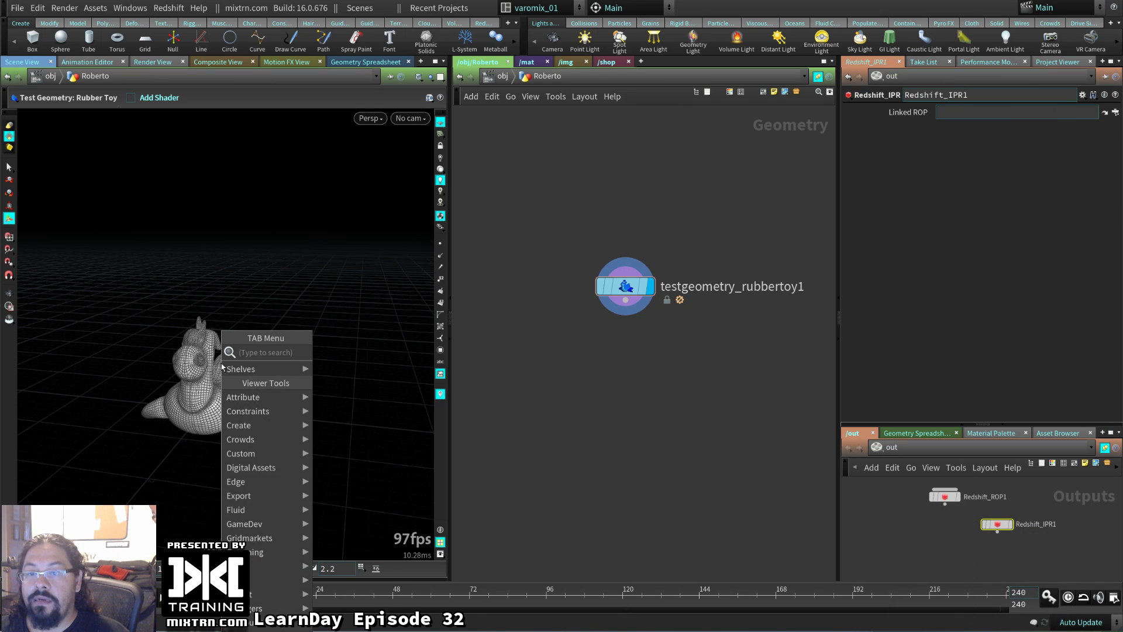
text(grid)
key(Return)
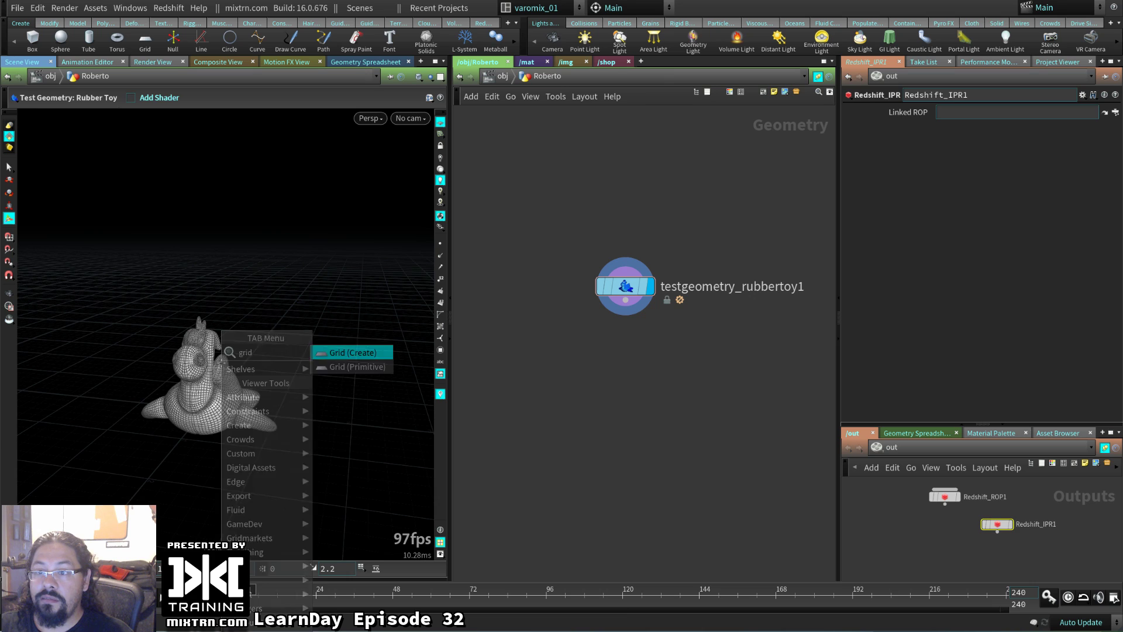
key(Return)
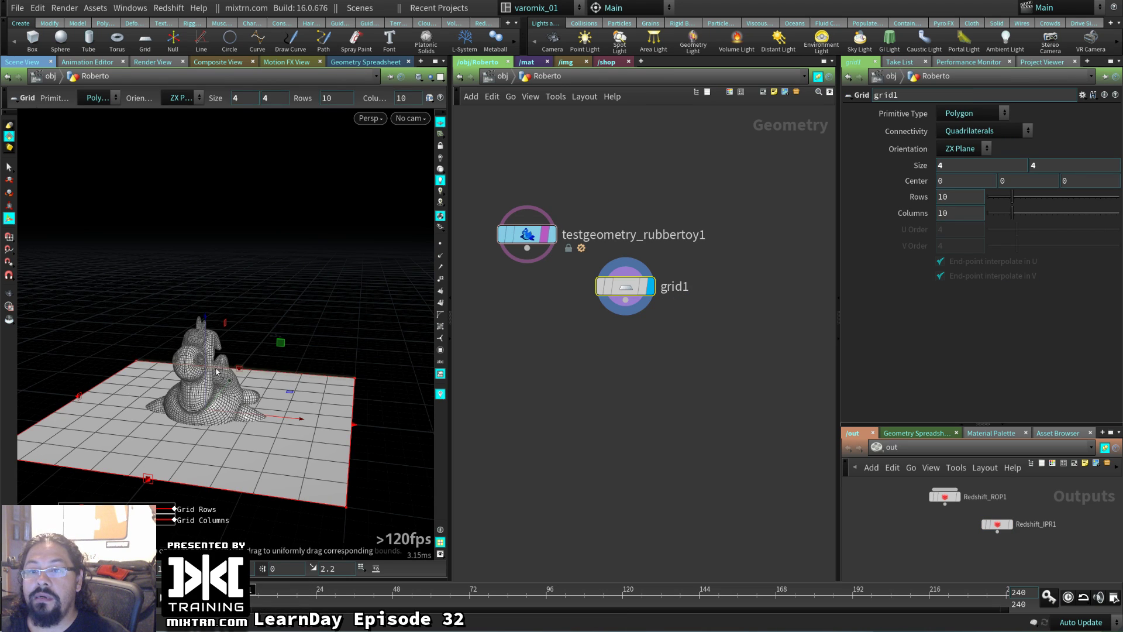
drag(203, 324, 205, 334)
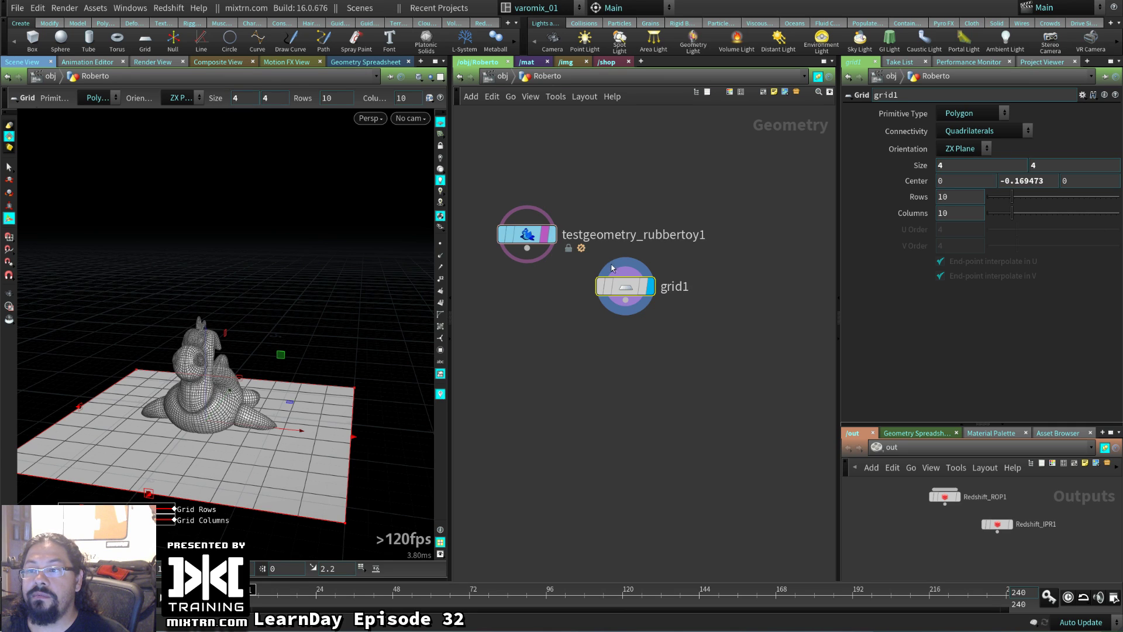
drag(625, 286, 631, 286)
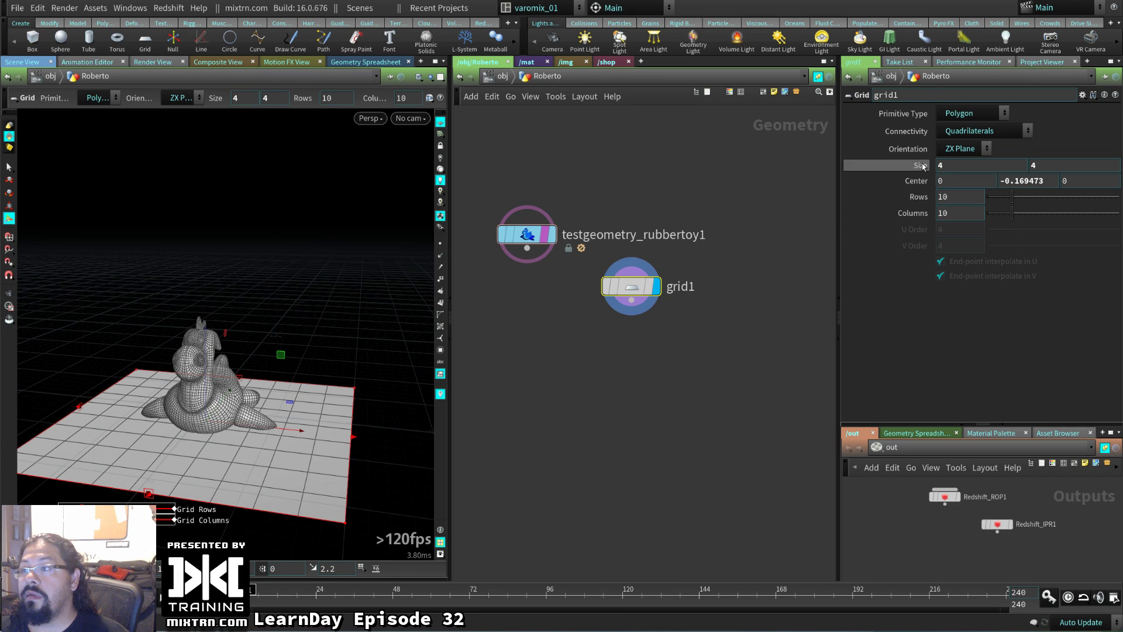
- Enlarge the ground grid to 7.6 by 7.6
middle_drag(928, 162, 1000, 164)
key(Escape)
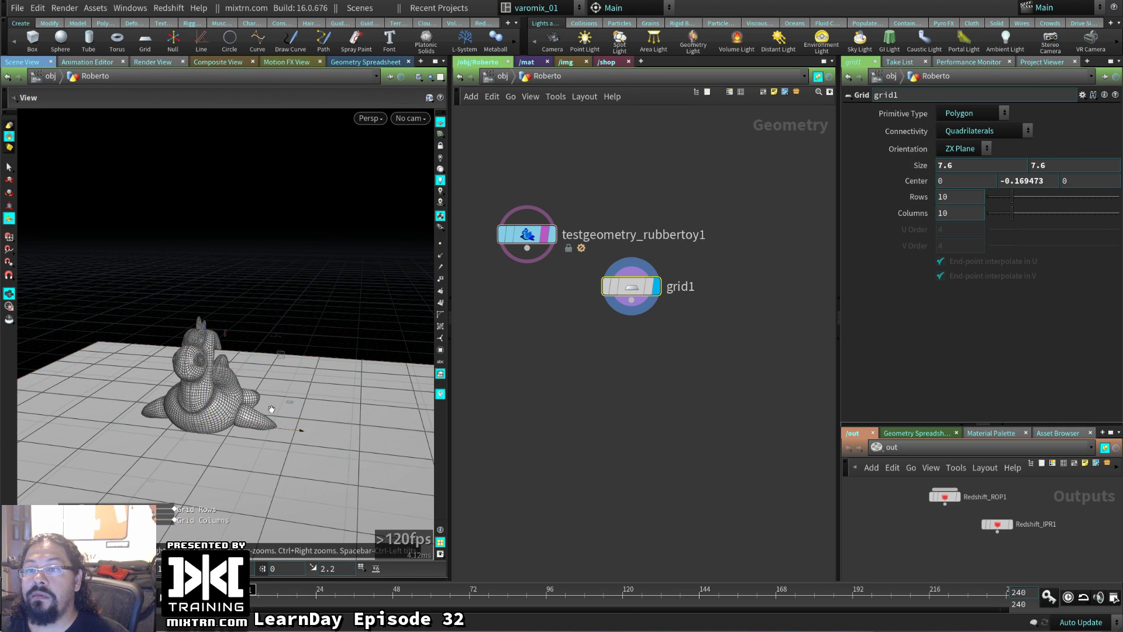
- Frame the rubber toy from a three-quarter angle, create a new camera from that view, lock it to the view and refine its framing
drag(139, 371, 363, 310)
key(Return)
click(410, 118)
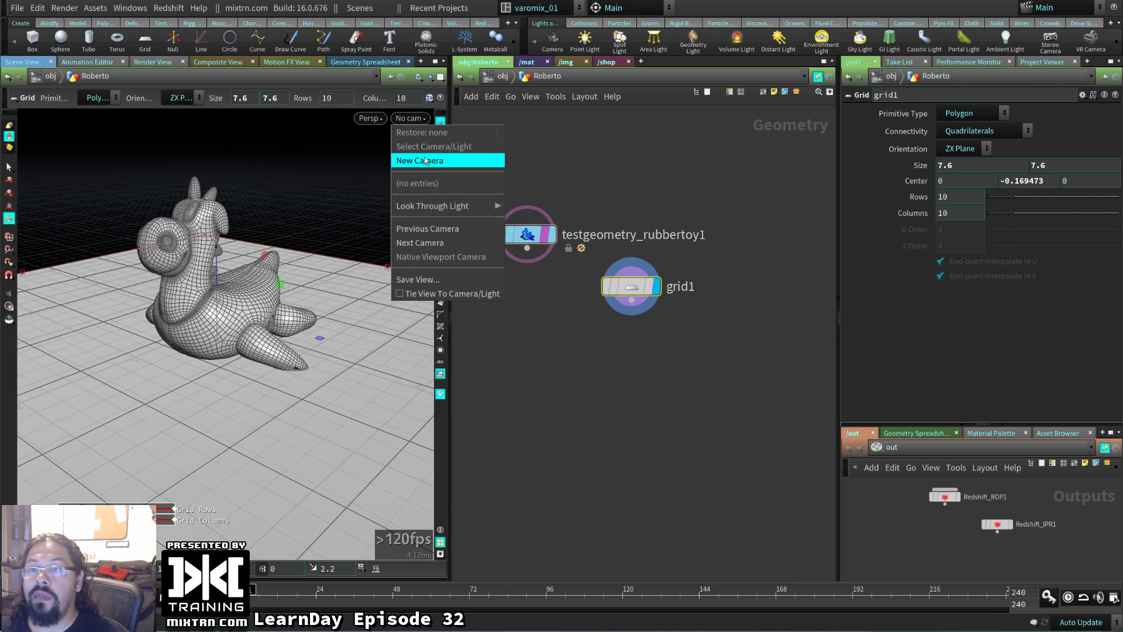
click(419, 160)
click(417, 98)
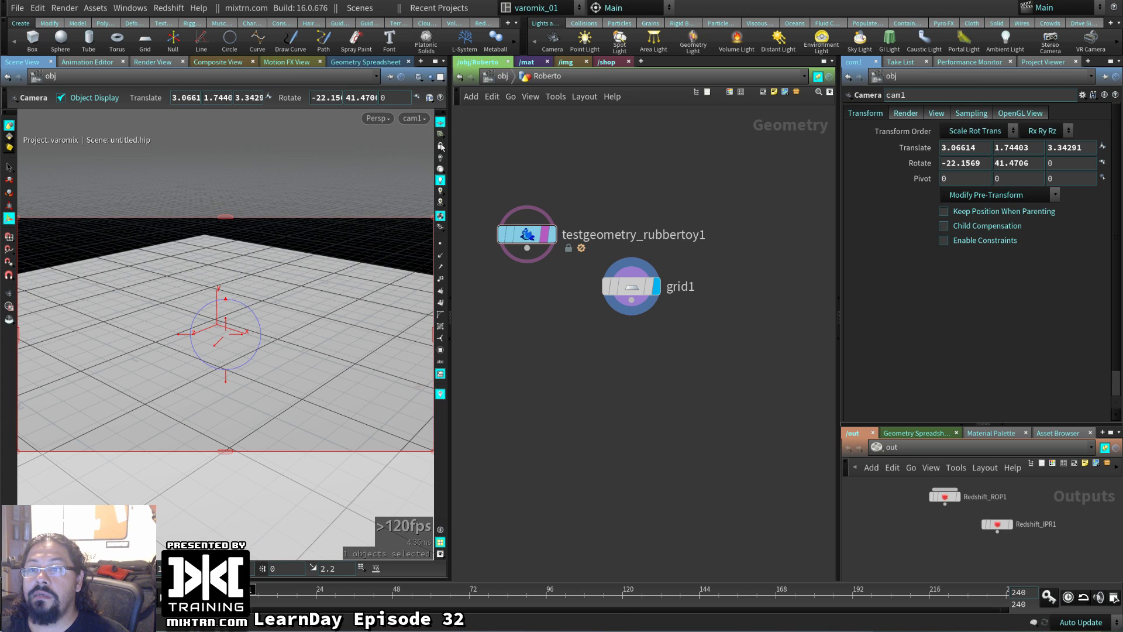
scroll(318, 307, down, 5)
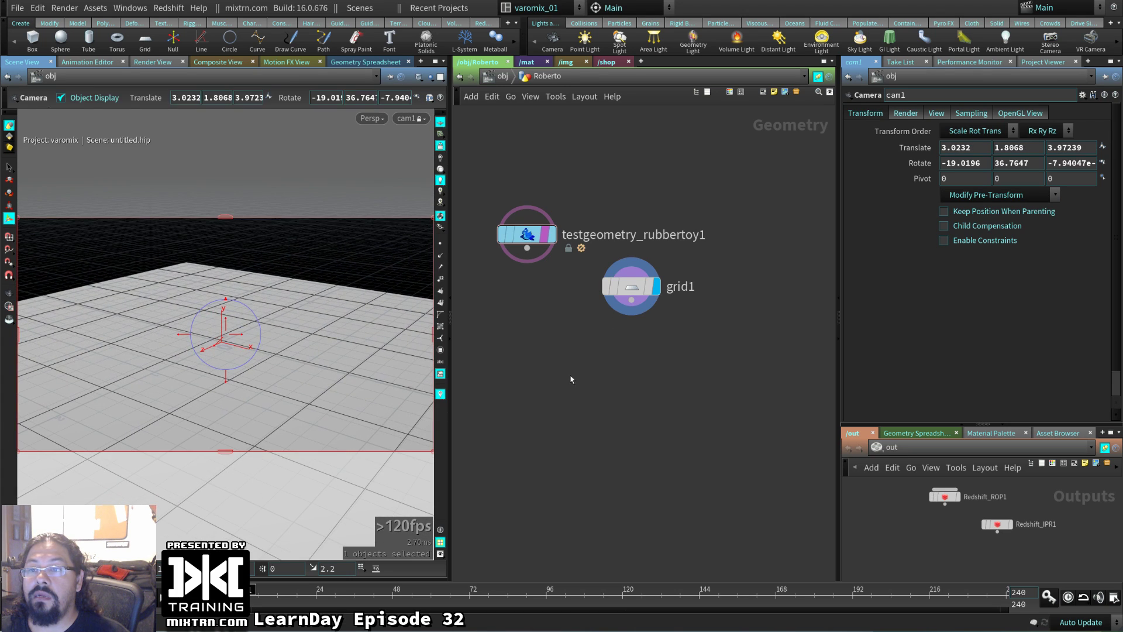
- Combine the rubber toy and the grid with a Merge node, and place the toy node closer to it
drag(653, 374, 515, 202)
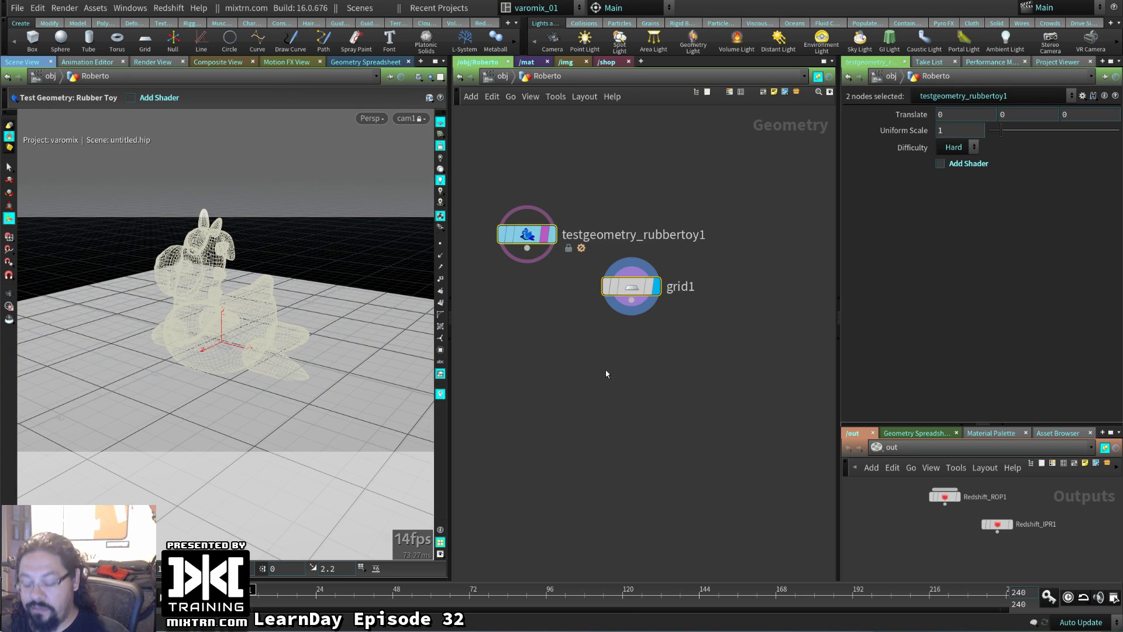
key(Tab)
text(merge)
key(Return)
drag(576, 334, 574, 358)
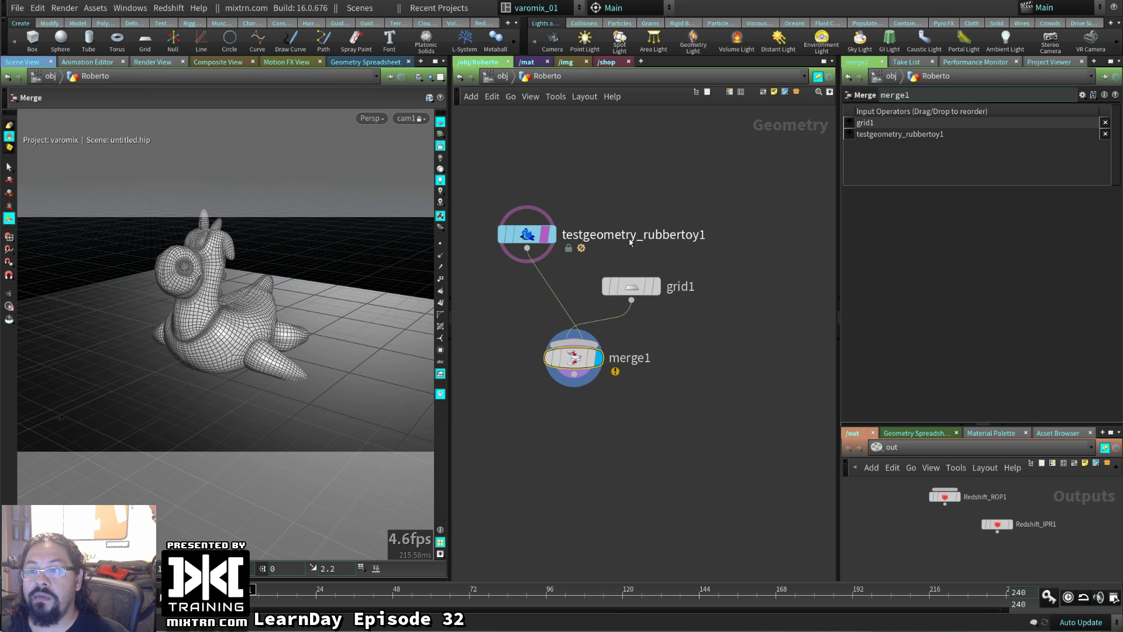
drag(631, 242, 626, 270)
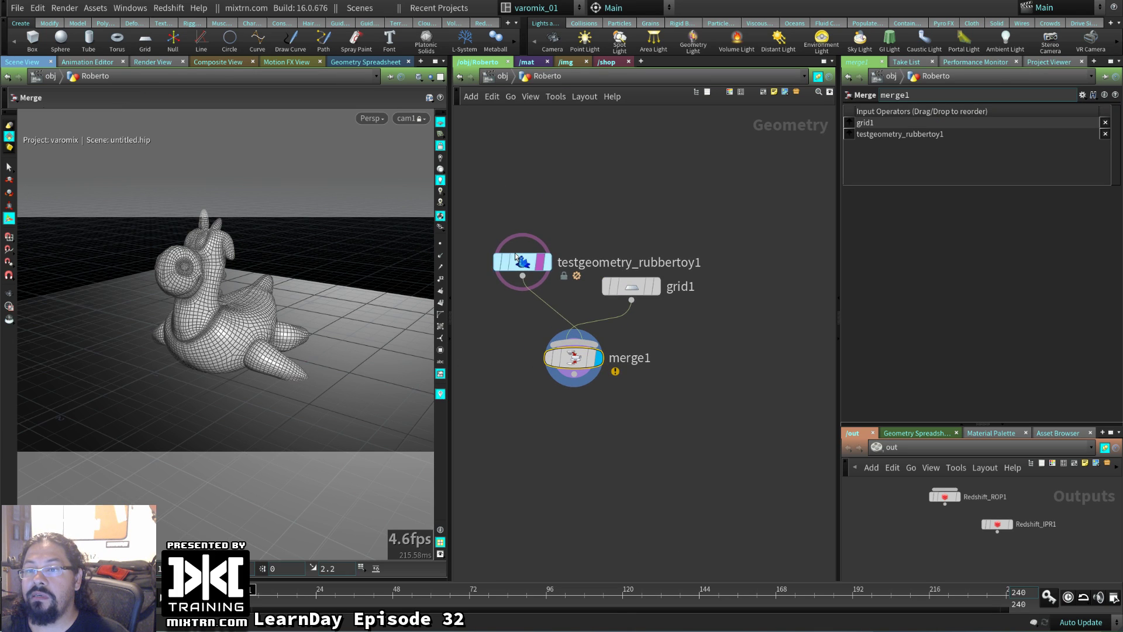
- Return to the object level and reframe cam1 so the toy sits slightly lower in the shot
click(499, 76)
click(3, 46)
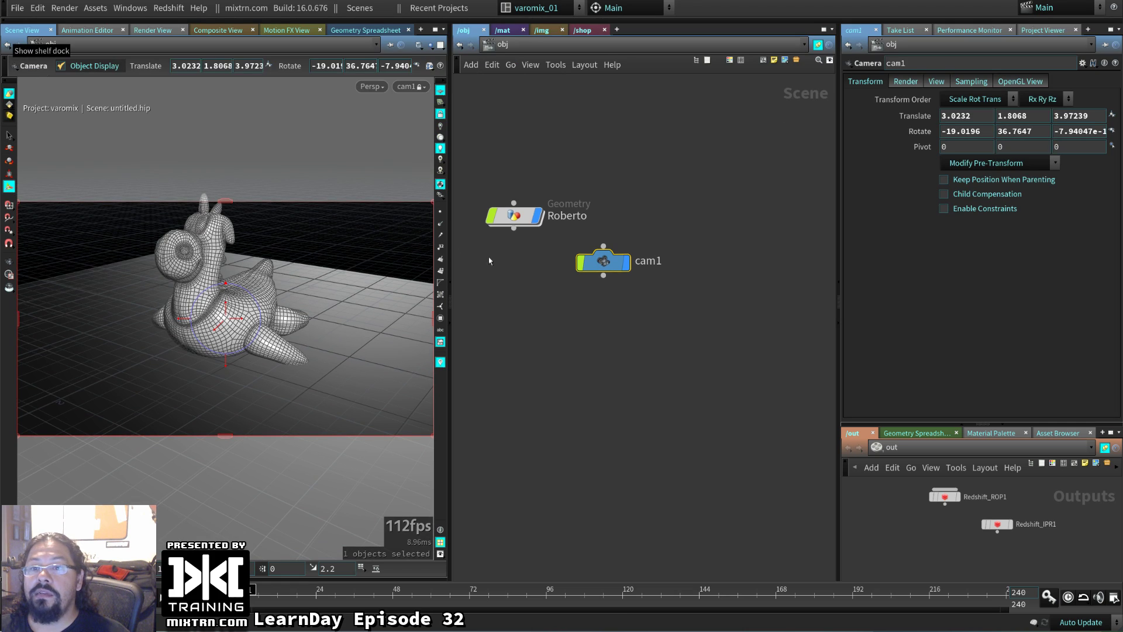
middle_drag(322, 321, 325, 334)
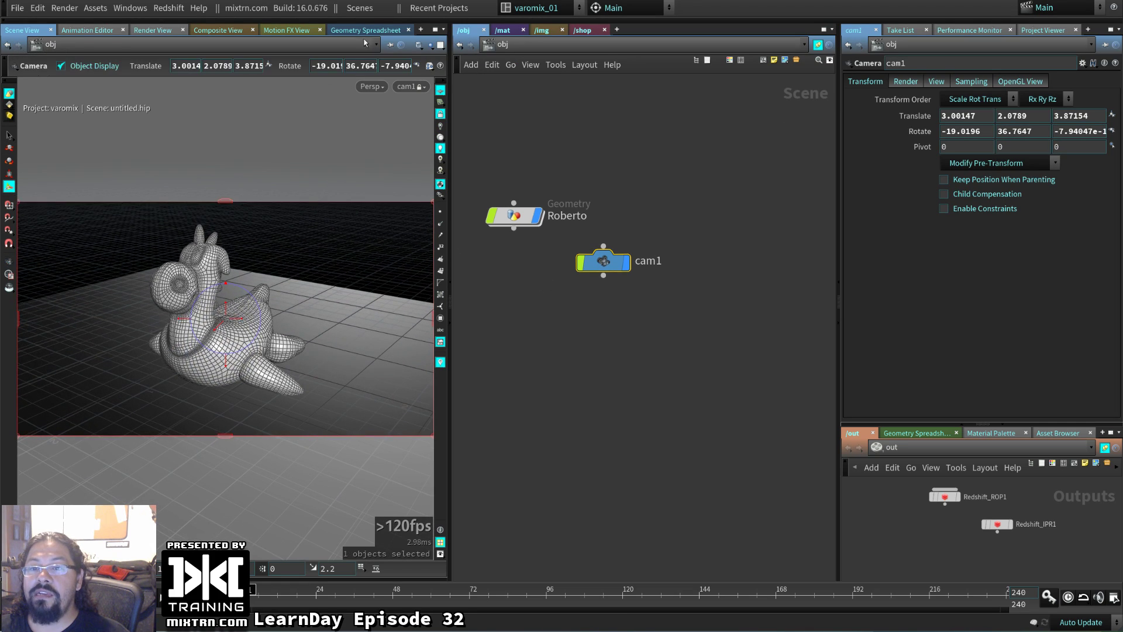
- Add a Redshift dome light to the scene and tidy the layout of the object and output nodes
click(438, 23)
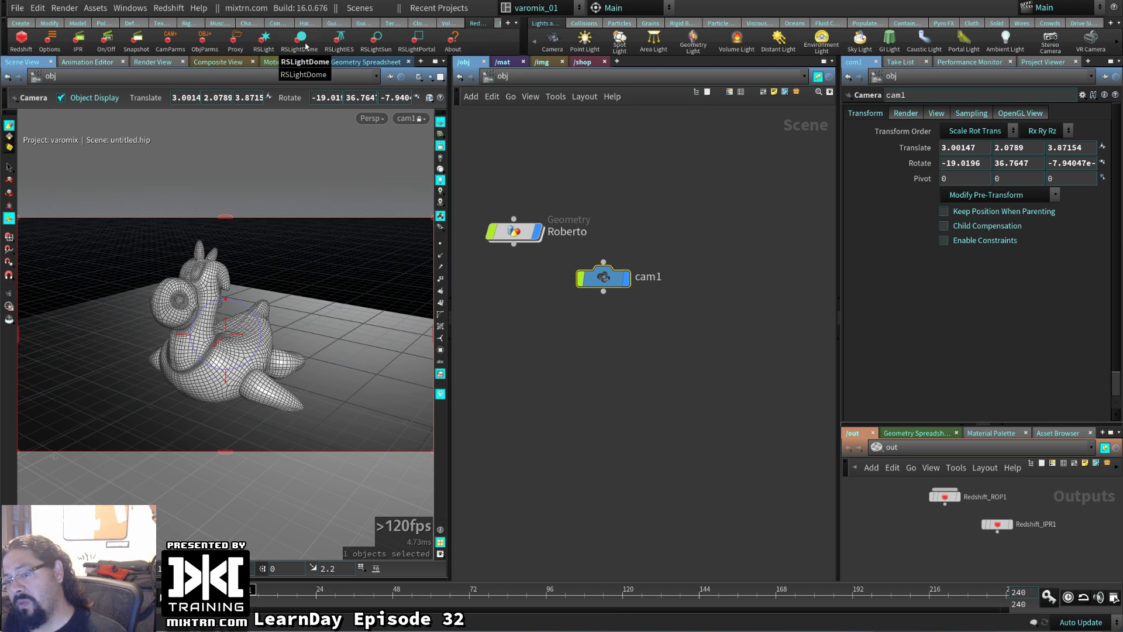
click(305, 47)
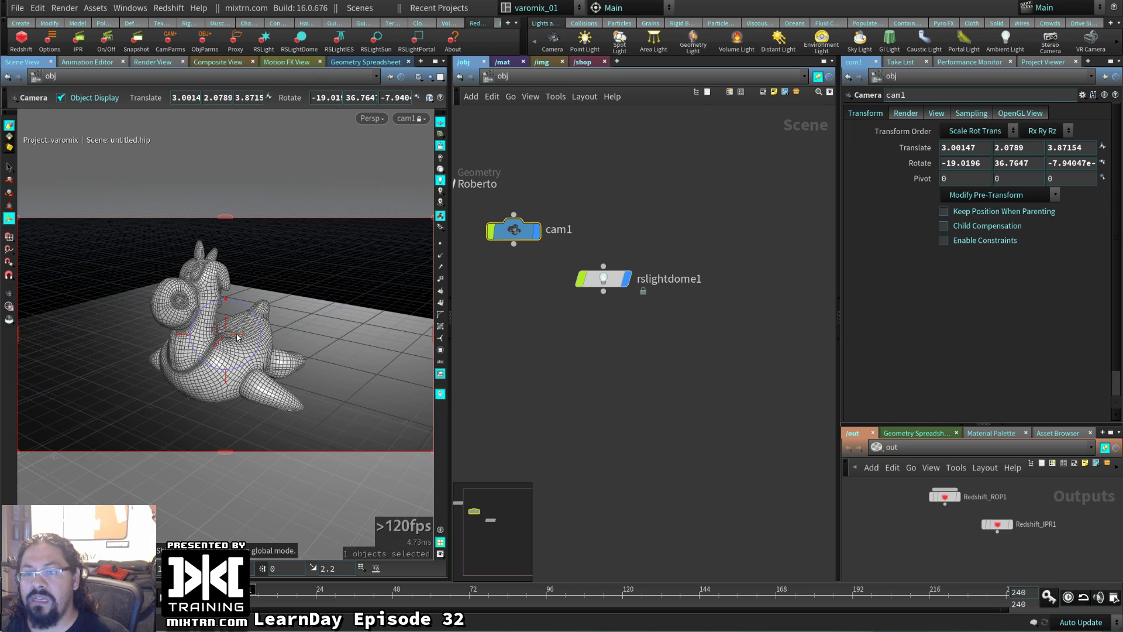
drag(590, 286, 614, 157)
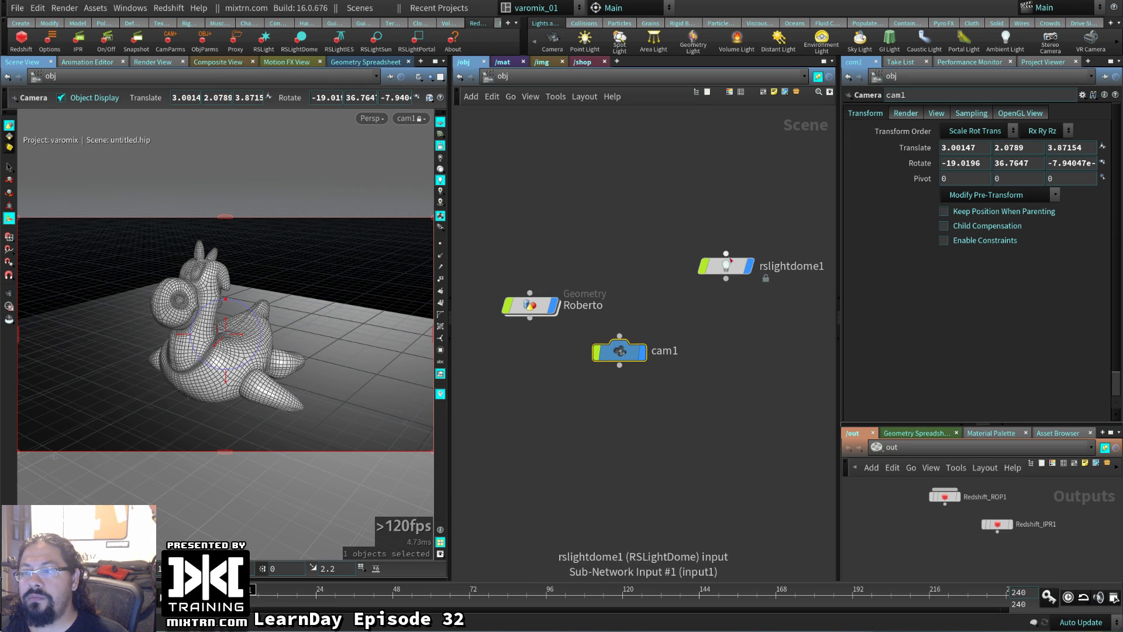
drag(528, 308, 529, 289)
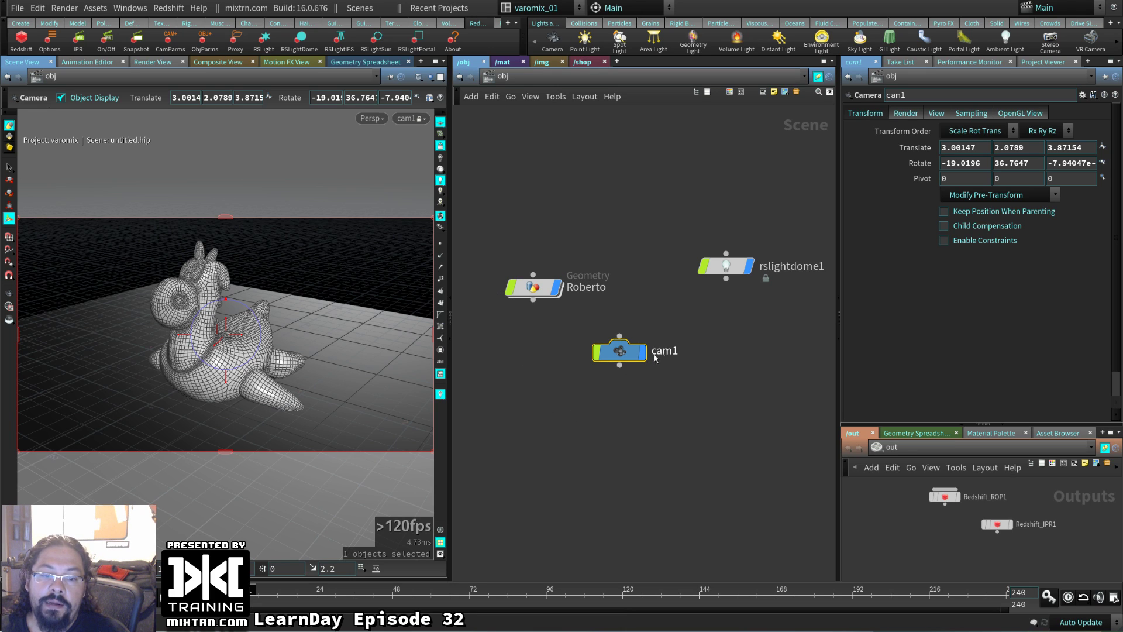
drag(744, 275, 714, 295)
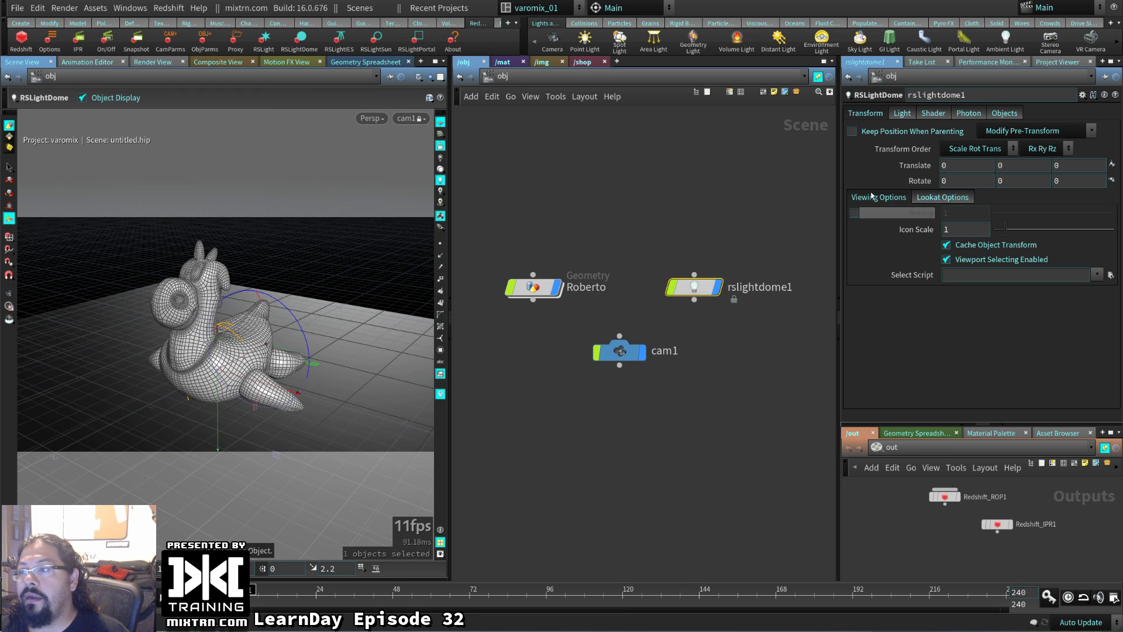
drag(944, 496, 949, 508)
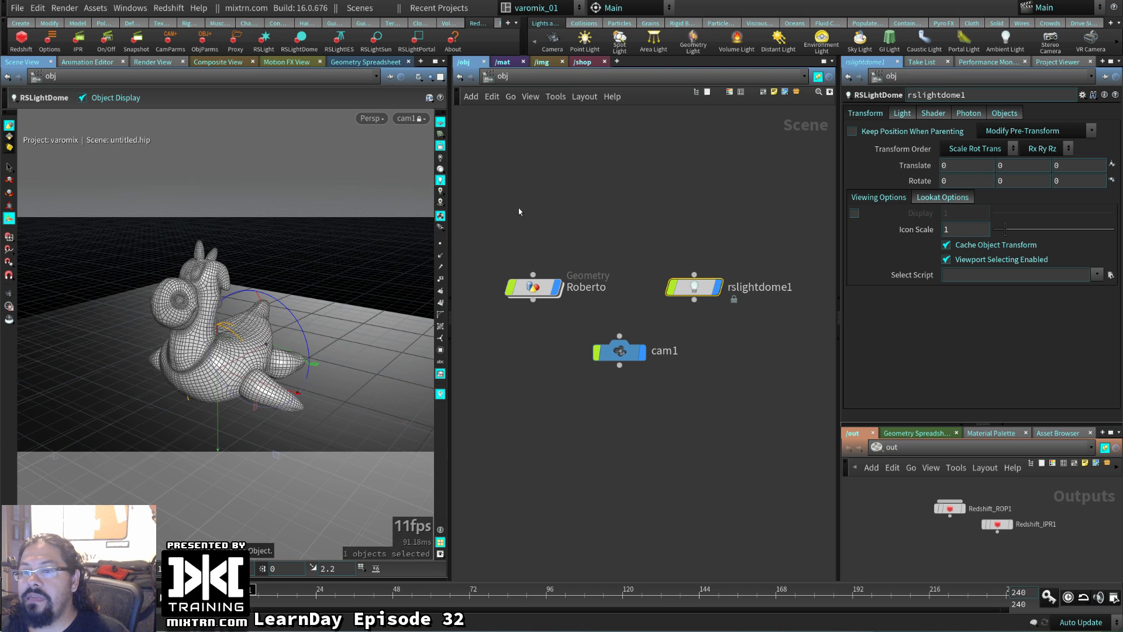
- Create an RS Material in the material network
click(503, 62)
key(Tab)
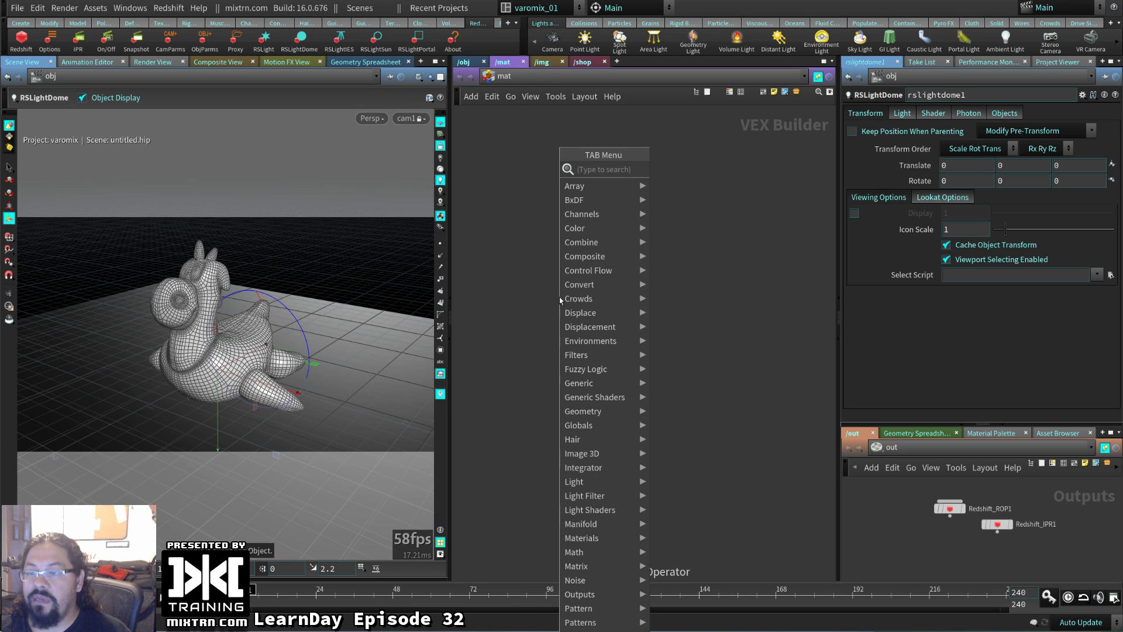
text(mate)
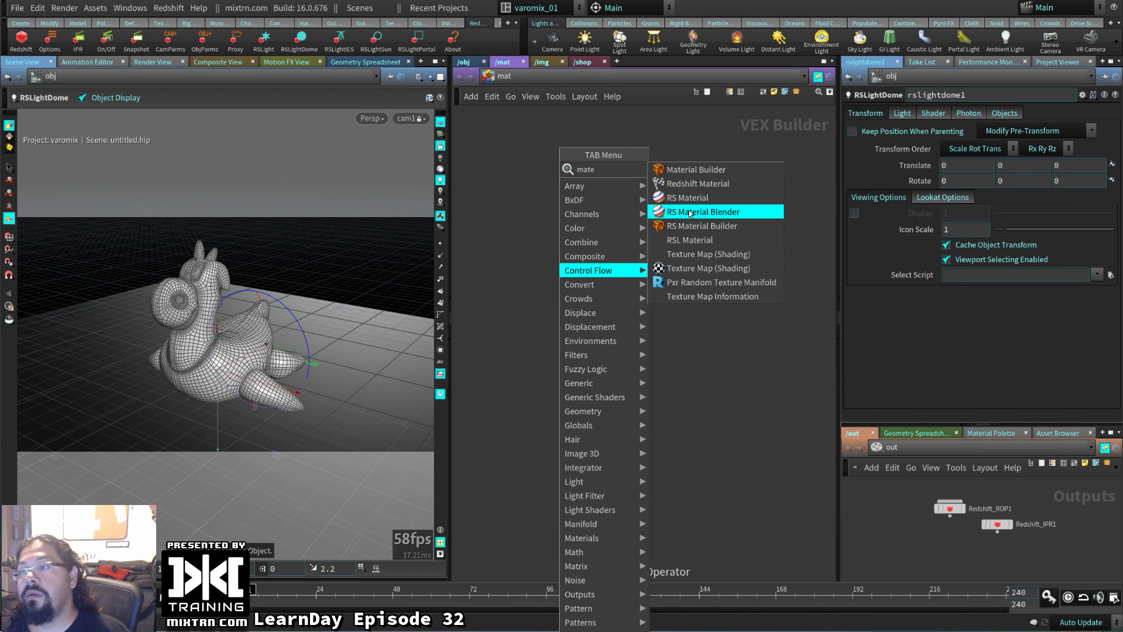
click(697, 203)
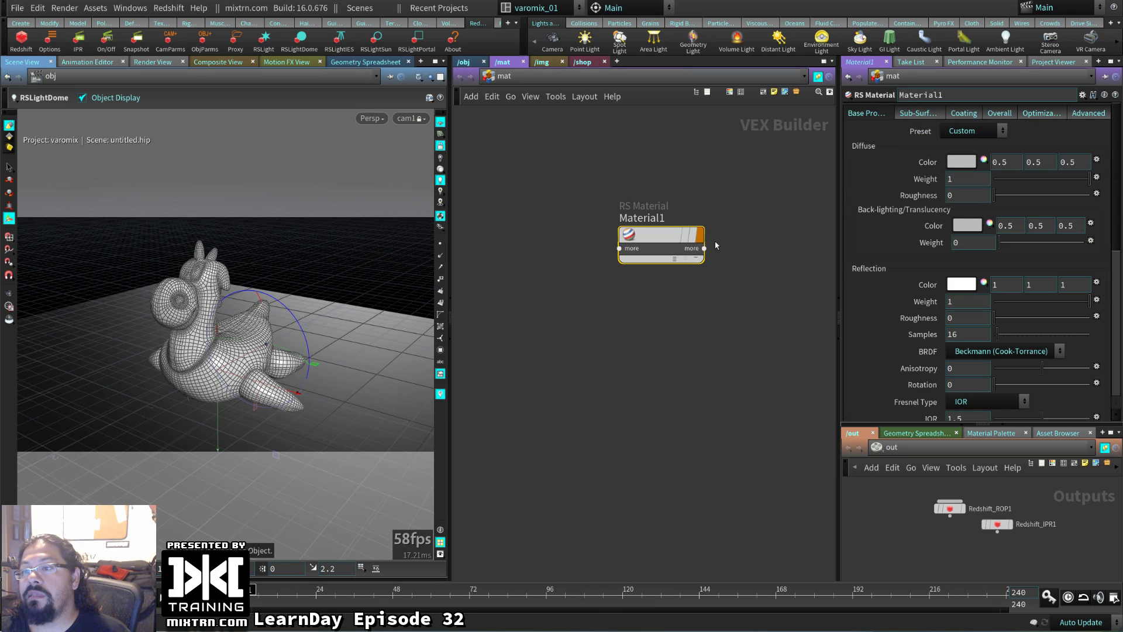
- Assign /mat/Material1 as the render material of the Roberto geometry object
click(464, 62)
click(532, 287)
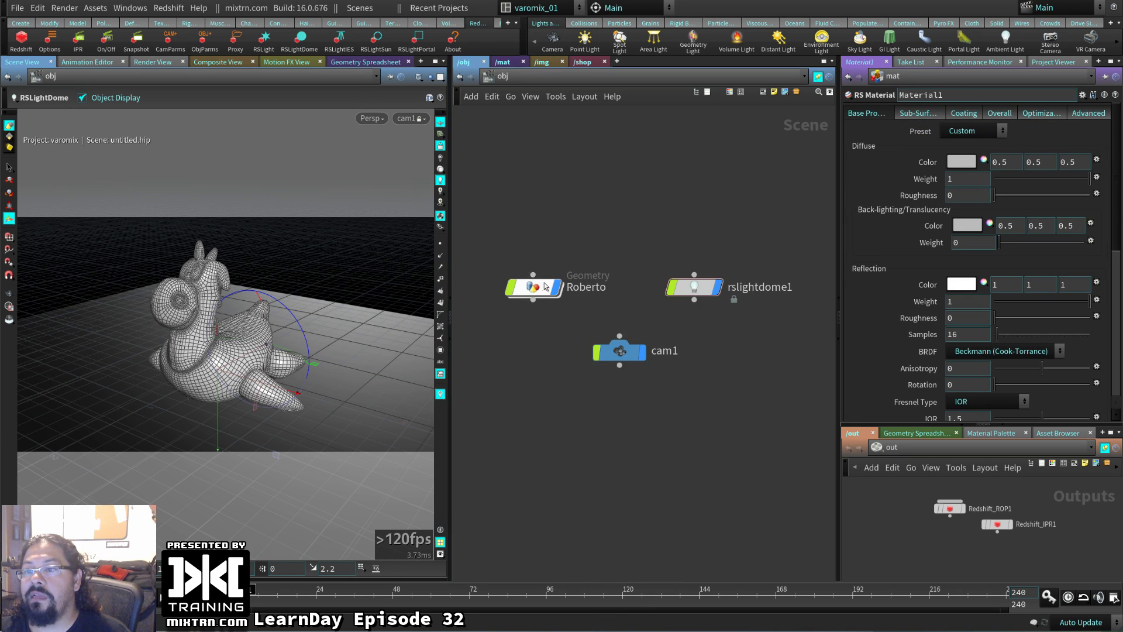
click(908, 113)
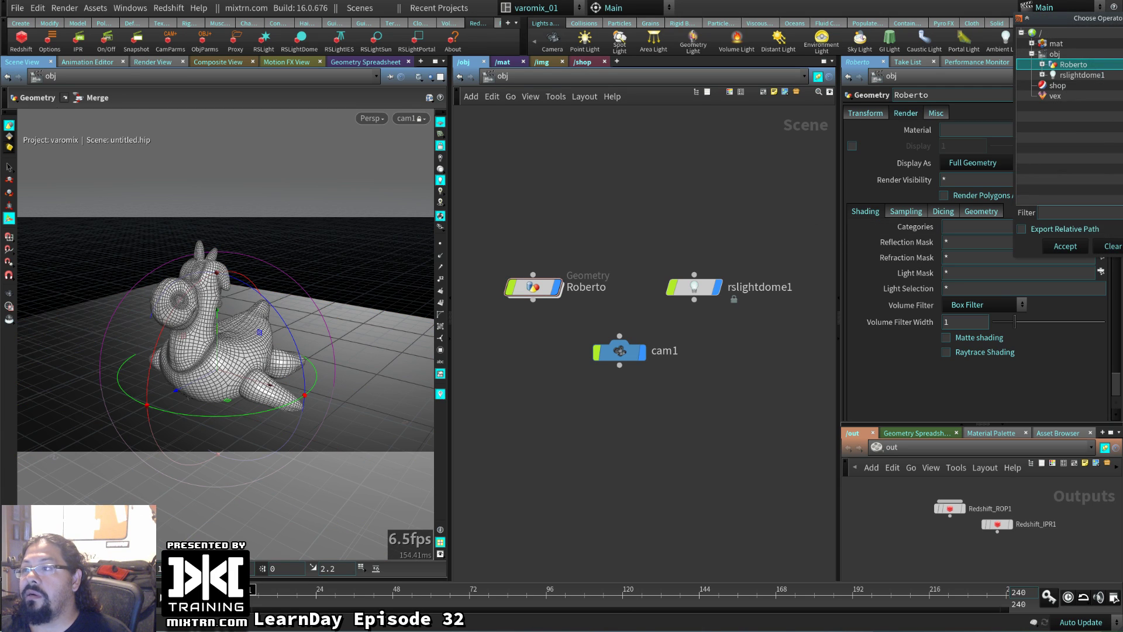
click(685, 150)
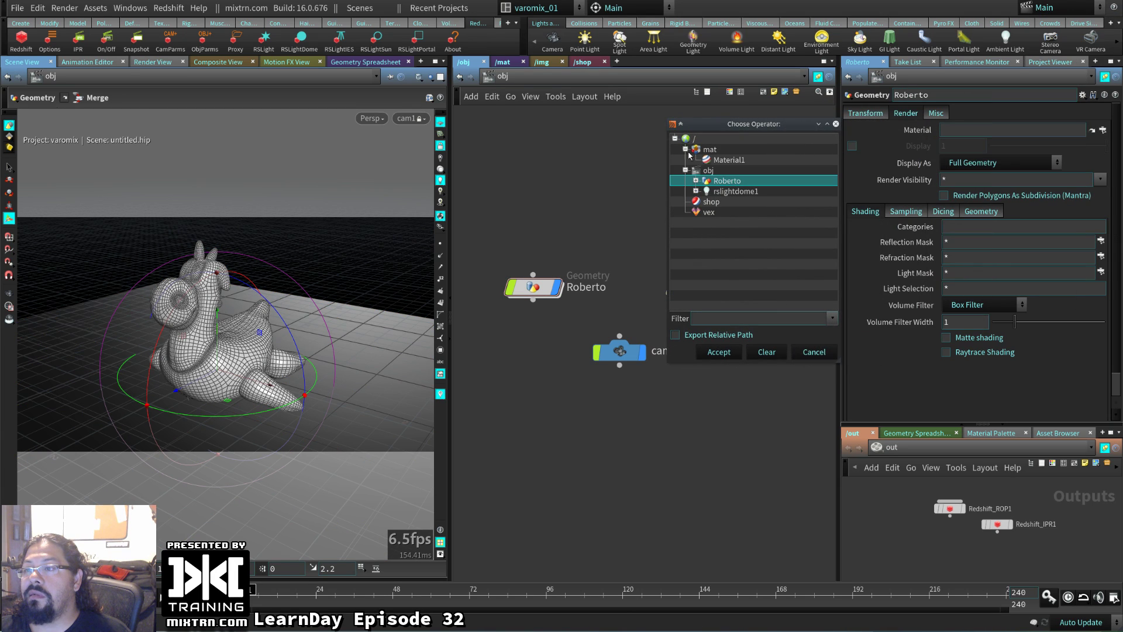
double_click(728, 160)
click(537, 367)
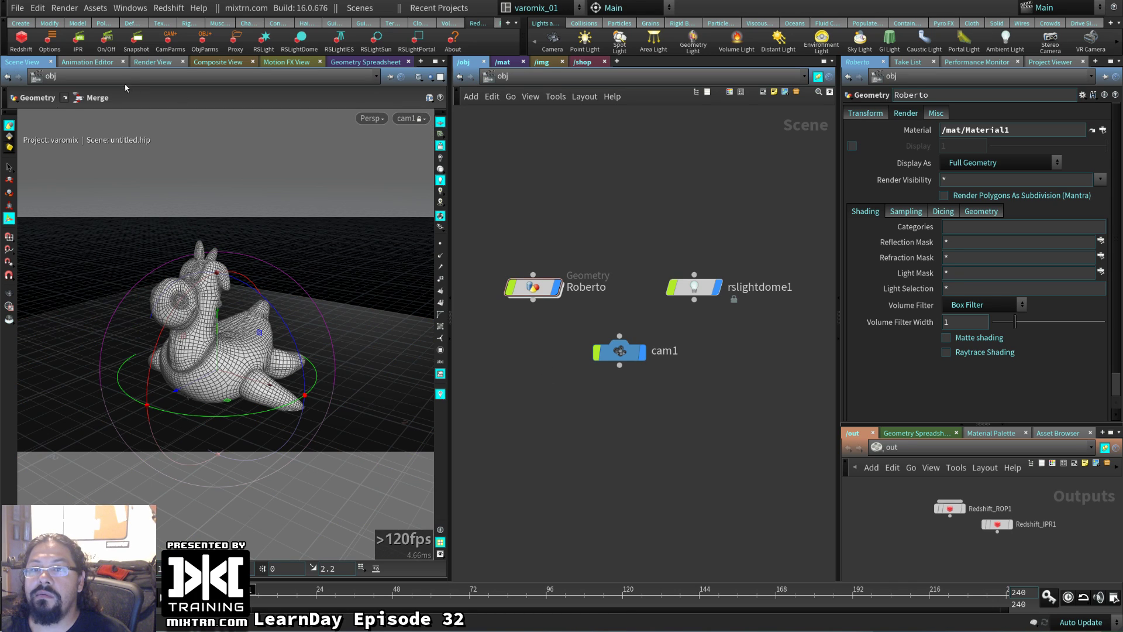
- Show the render view, widen it, and start a Redshift_IPR1 render through /obj/cam1
click(152, 61)
drag(450, 250, 548, 248)
click(240, 80)
click(234, 93)
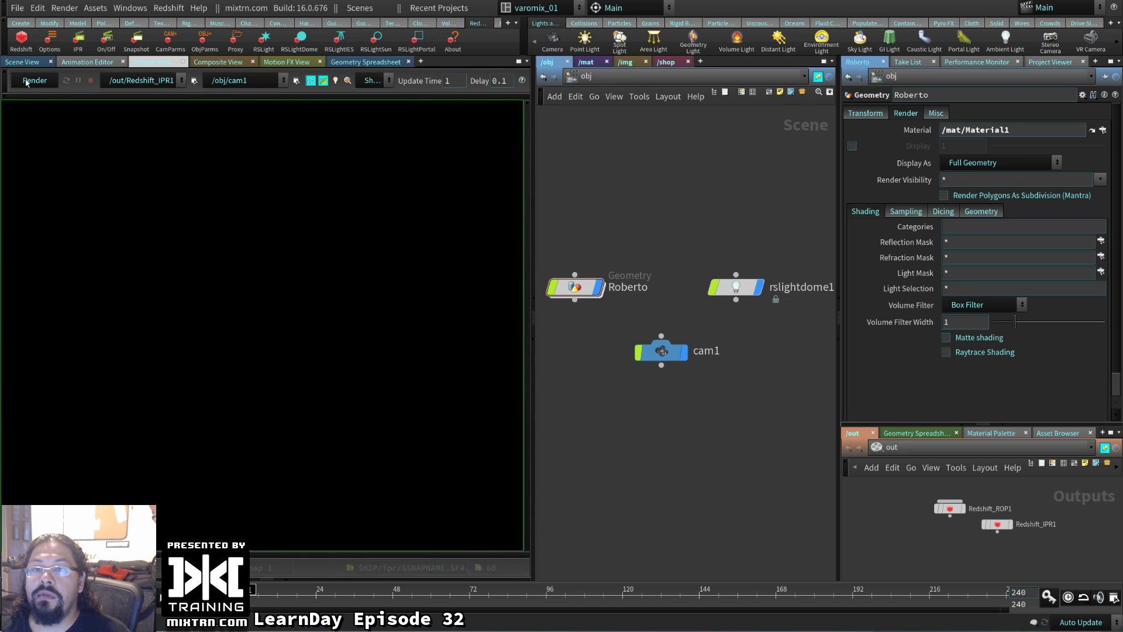
click(26, 81)
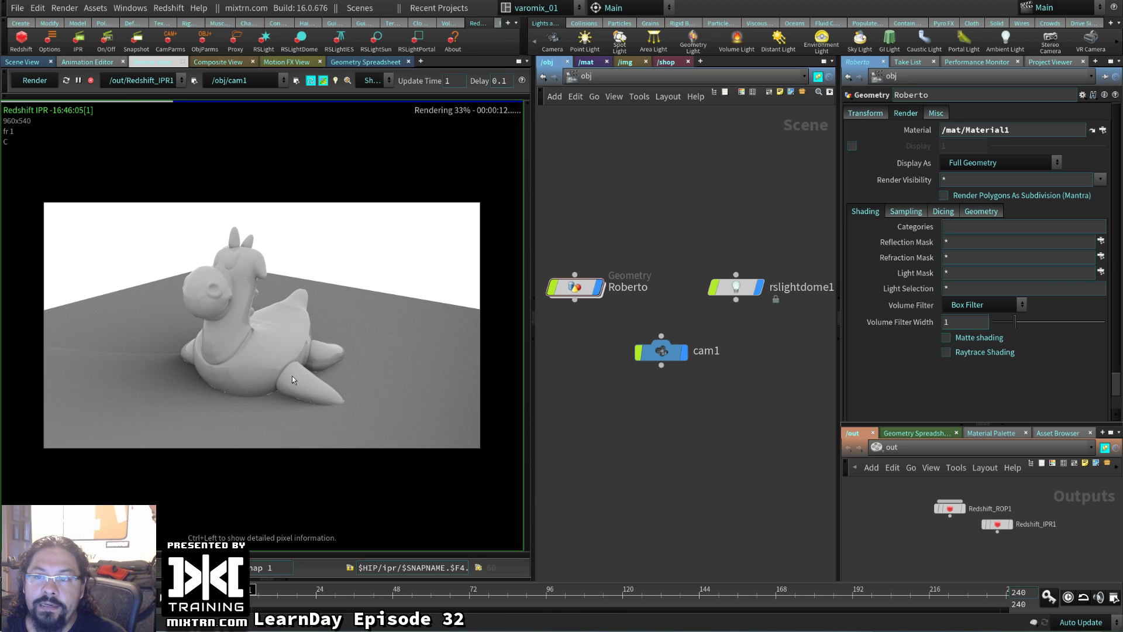
- Enable progressive rendering on Redshift_ROP1 and set its passes to 256
click(950, 508)
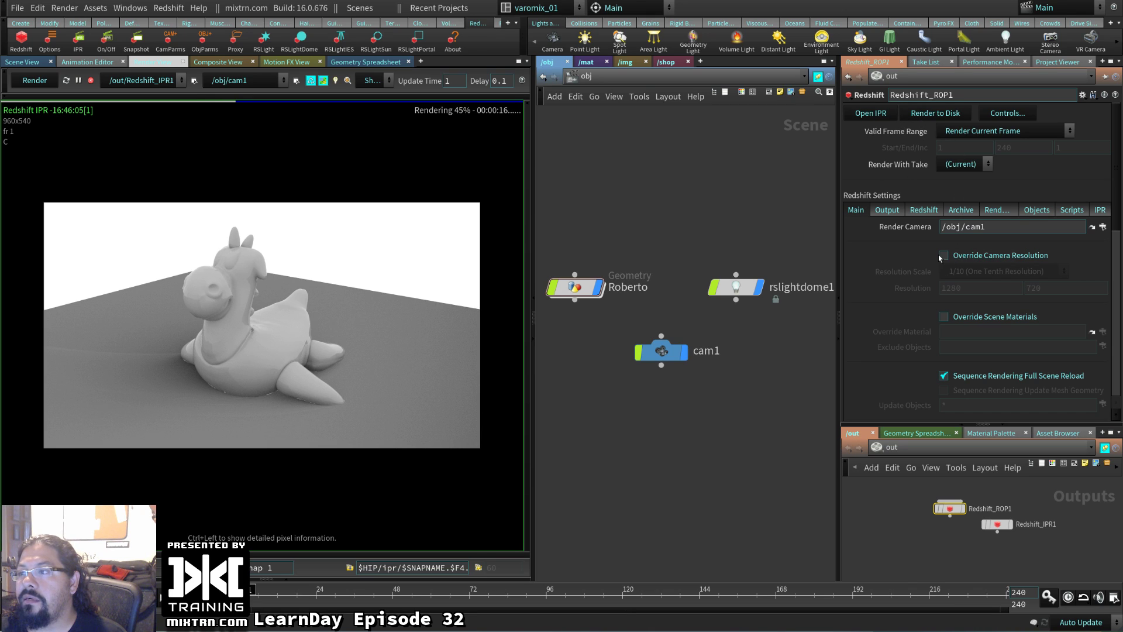
scroll(962, 501, up, 4)
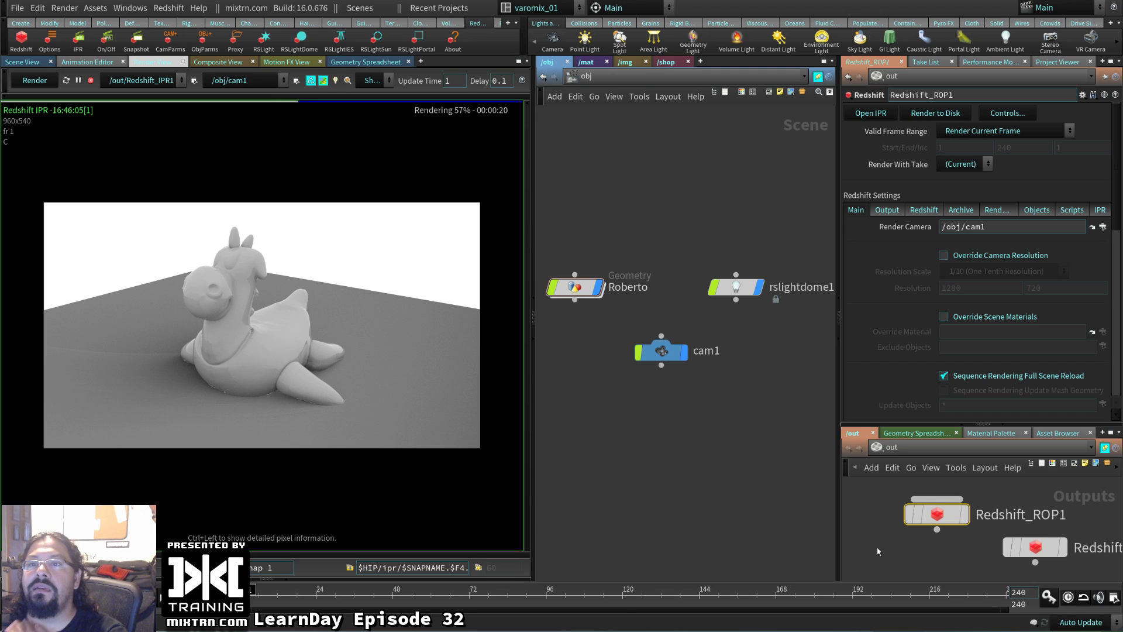
click(895, 212)
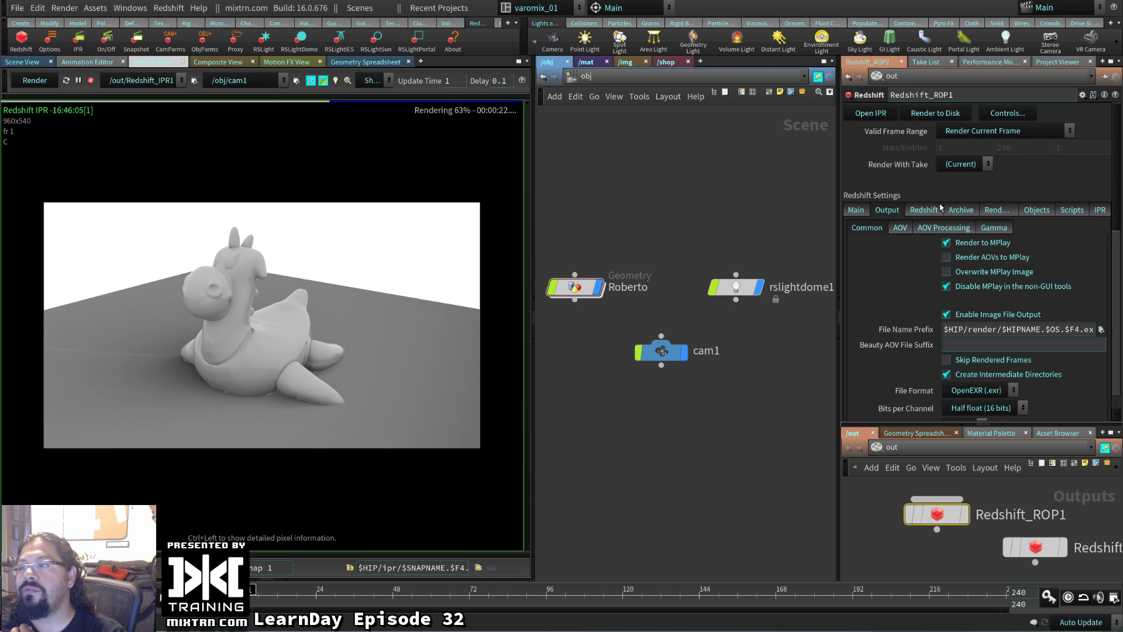
click(924, 210)
click(954, 272)
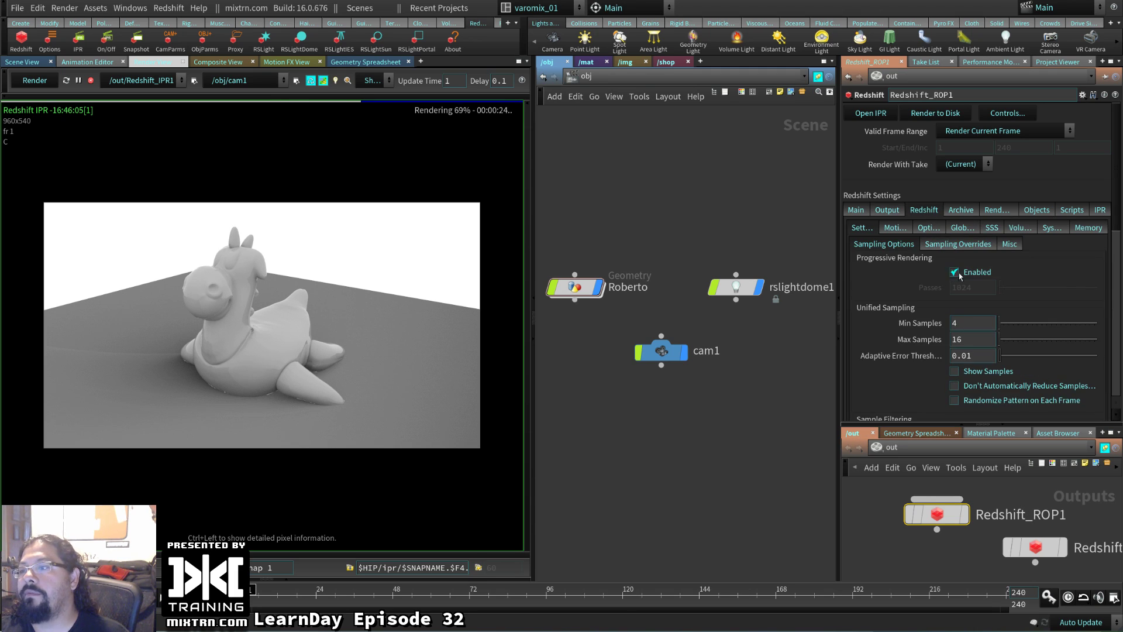
text(256)
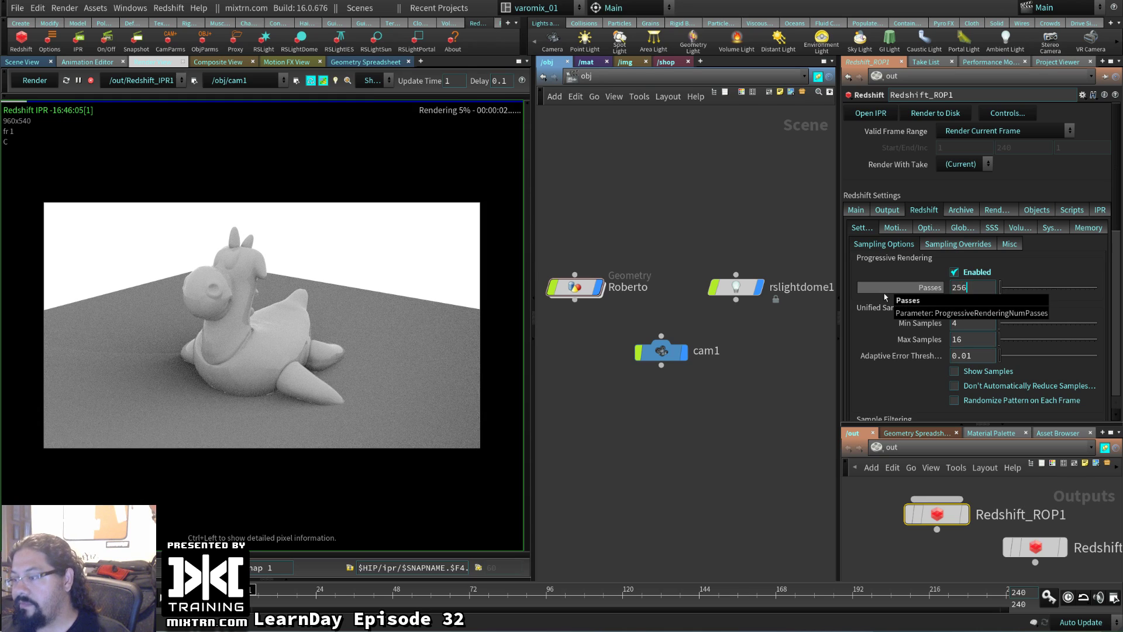
key(Return)
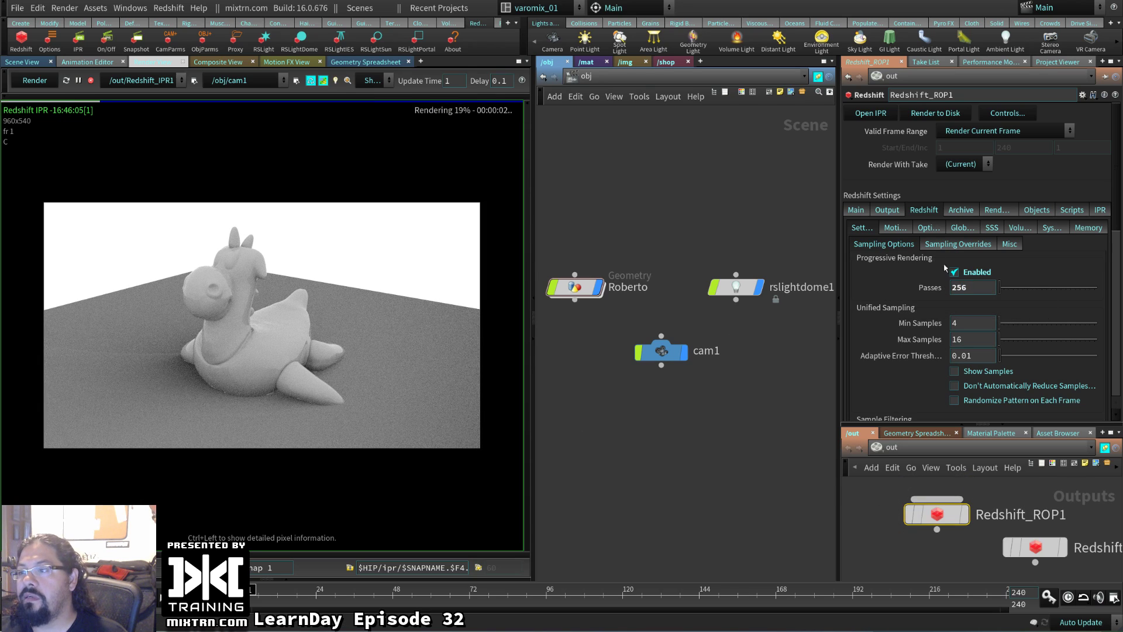
- Turn off progressive rendering in Redshift_ROP1's sampling settings and disable its IPR camera resolution override
click(954, 272)
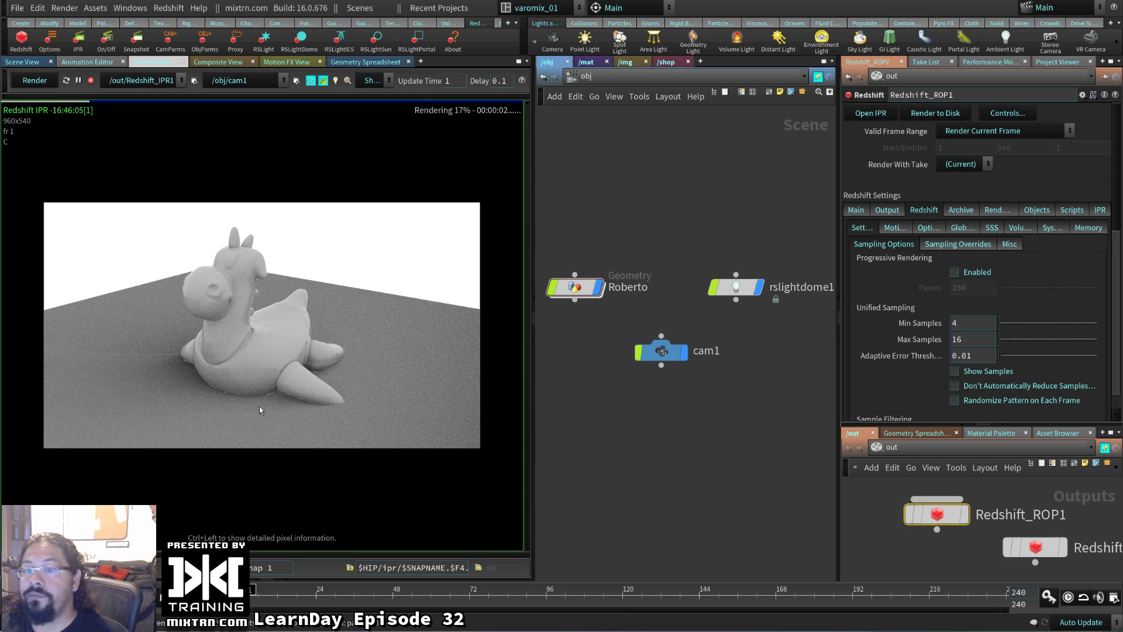
click(1100, 209)
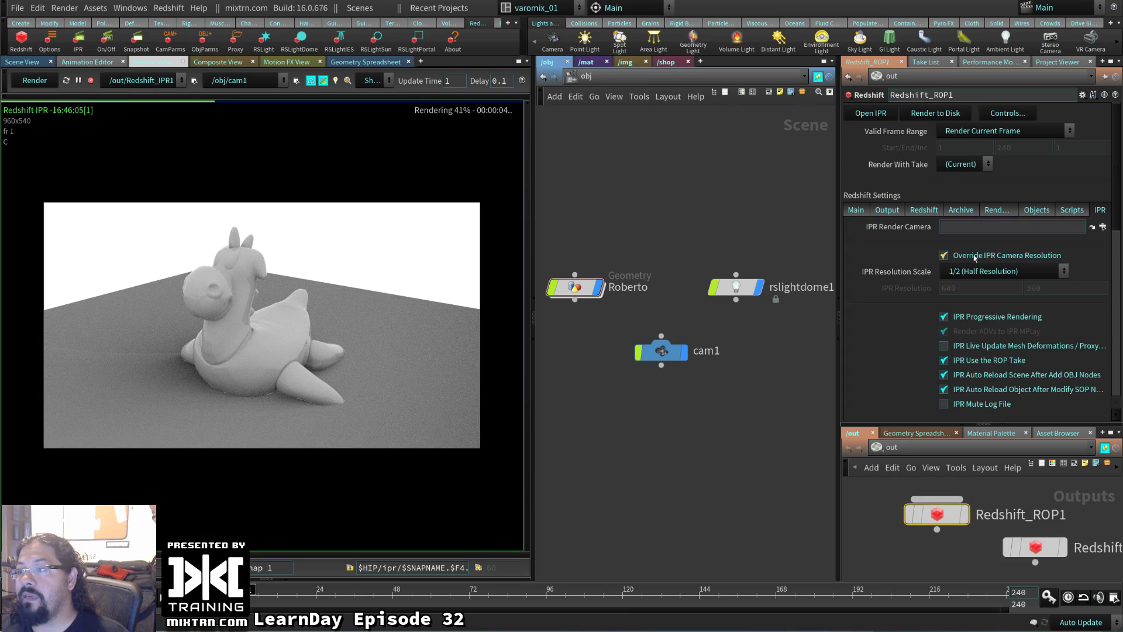
click(972, 255)
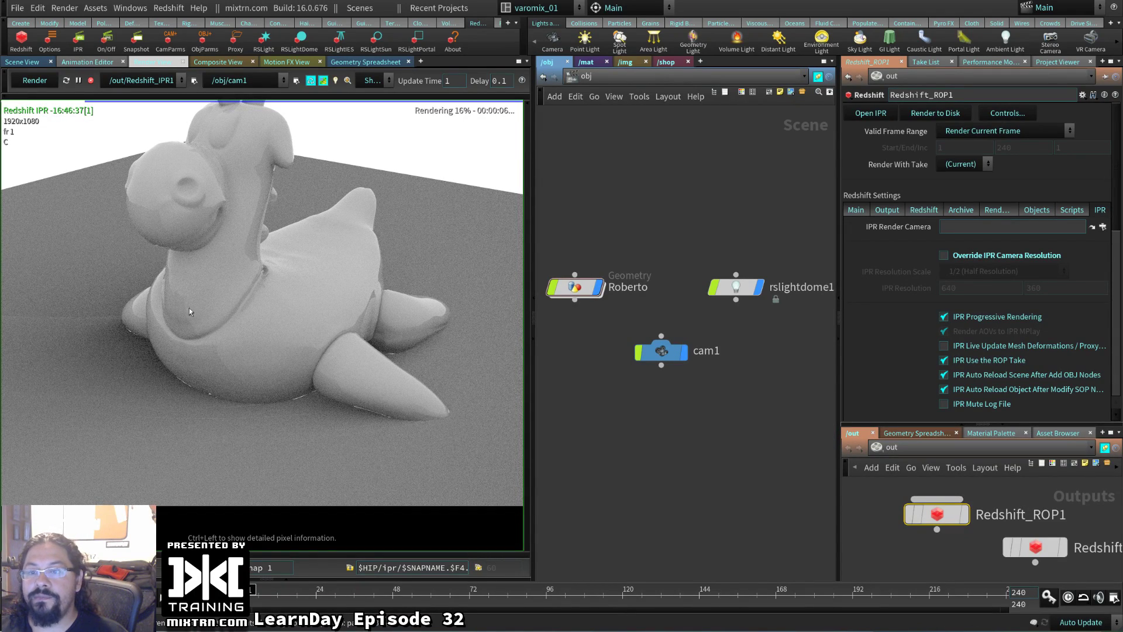
- Inspect the IPR render closely where the toy's body and fin meet the ground
drag(97, 203, 390, 478)
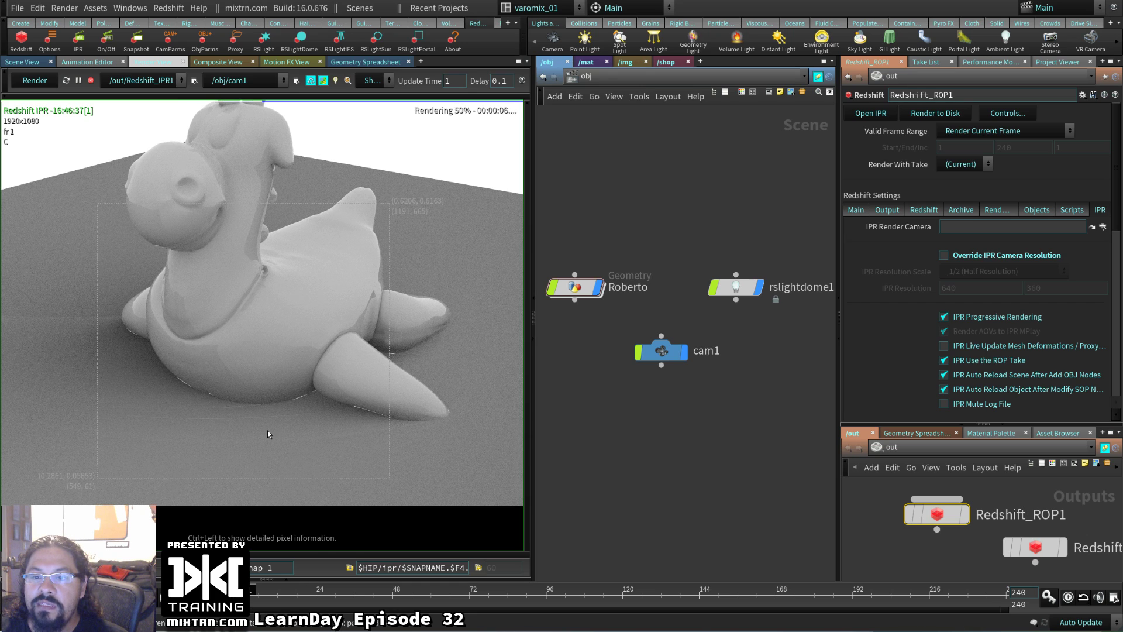
scroll(268, 431, up, 3)
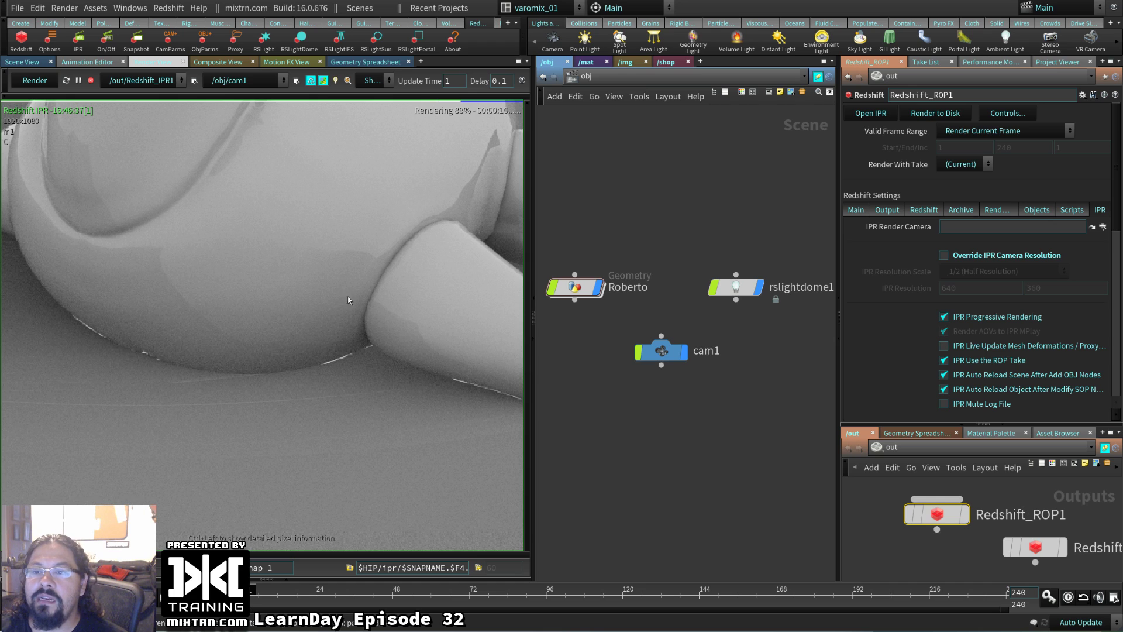
- Review rslightdome1's parameters and Redshift_ROP1's IPR, sampling, motion blur, output and main settings against the render of the toy
click(736, 287)
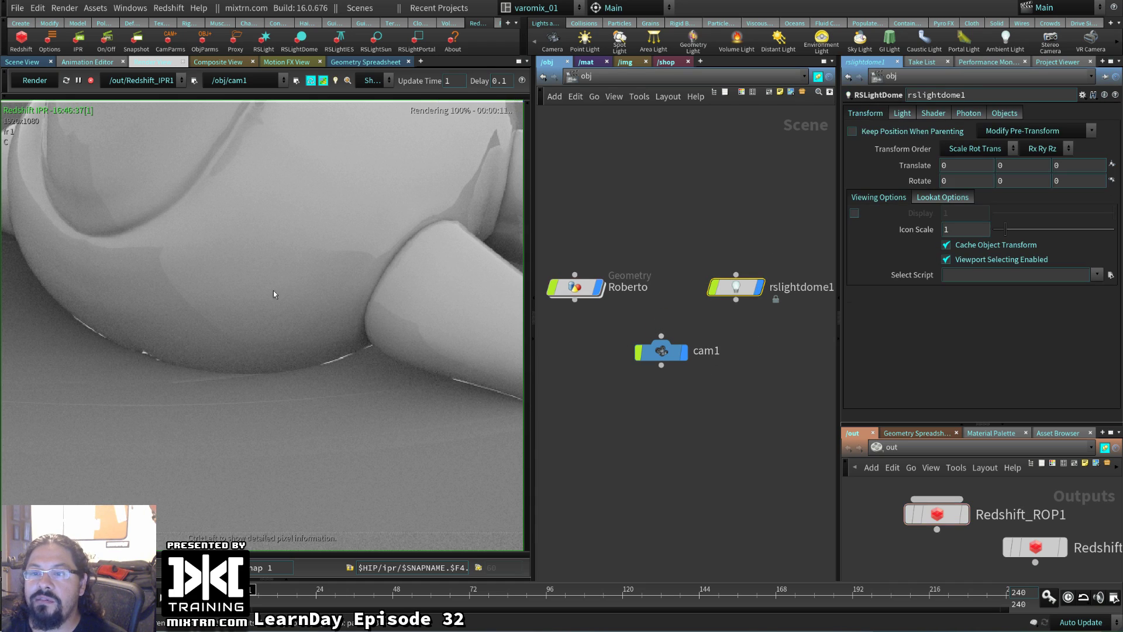
scroll(328, 395, down, 3)
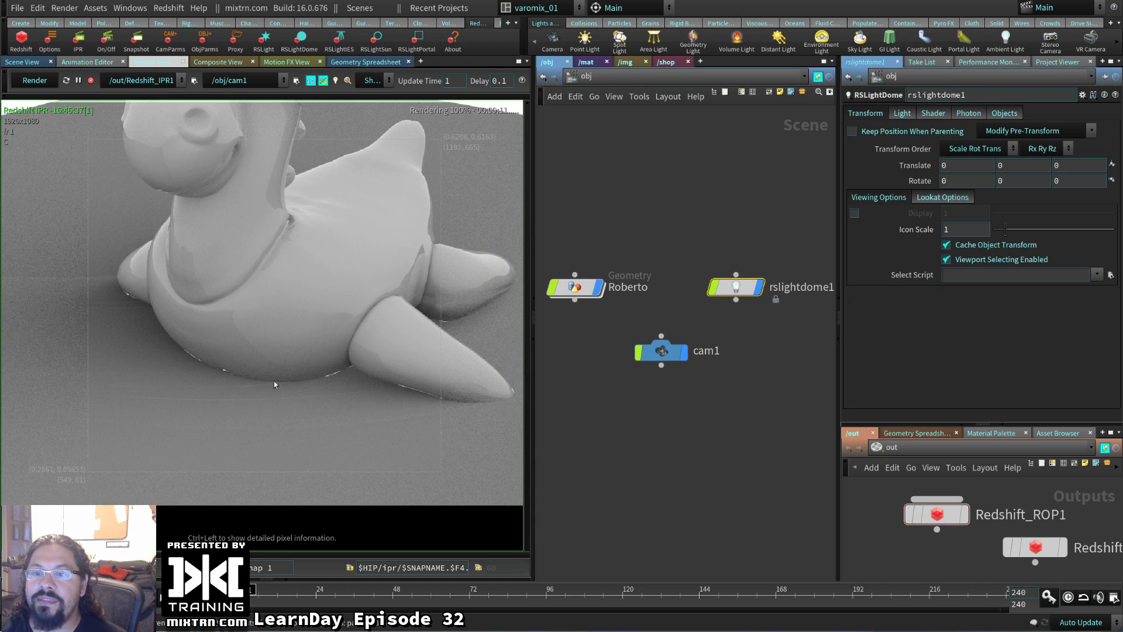
scroll(234, 404, up, 3)
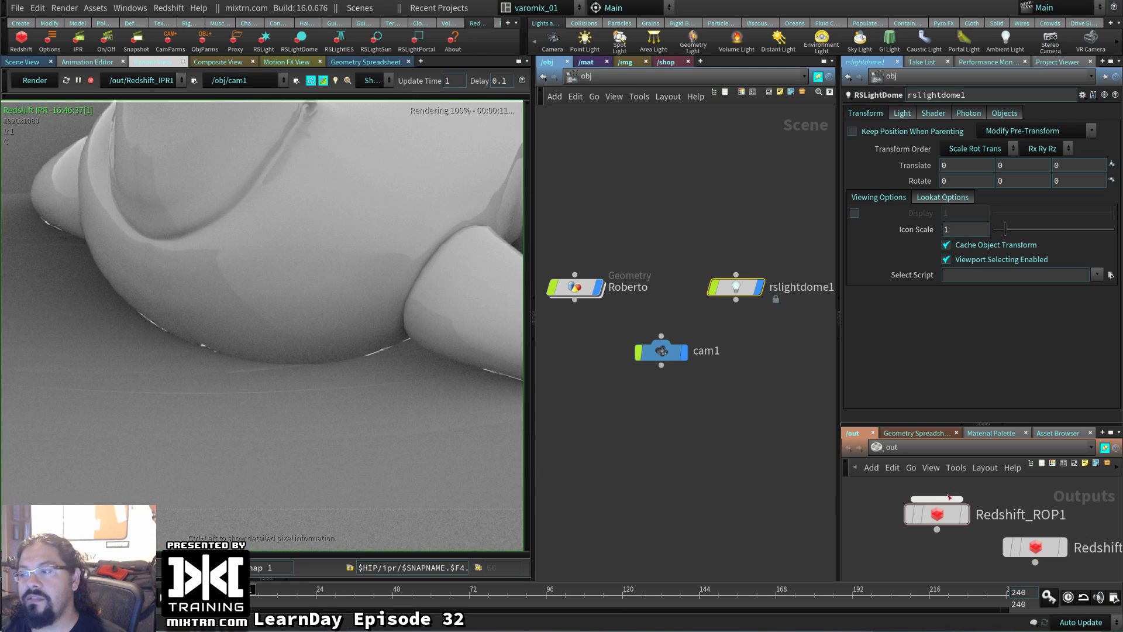
click(938, 513)
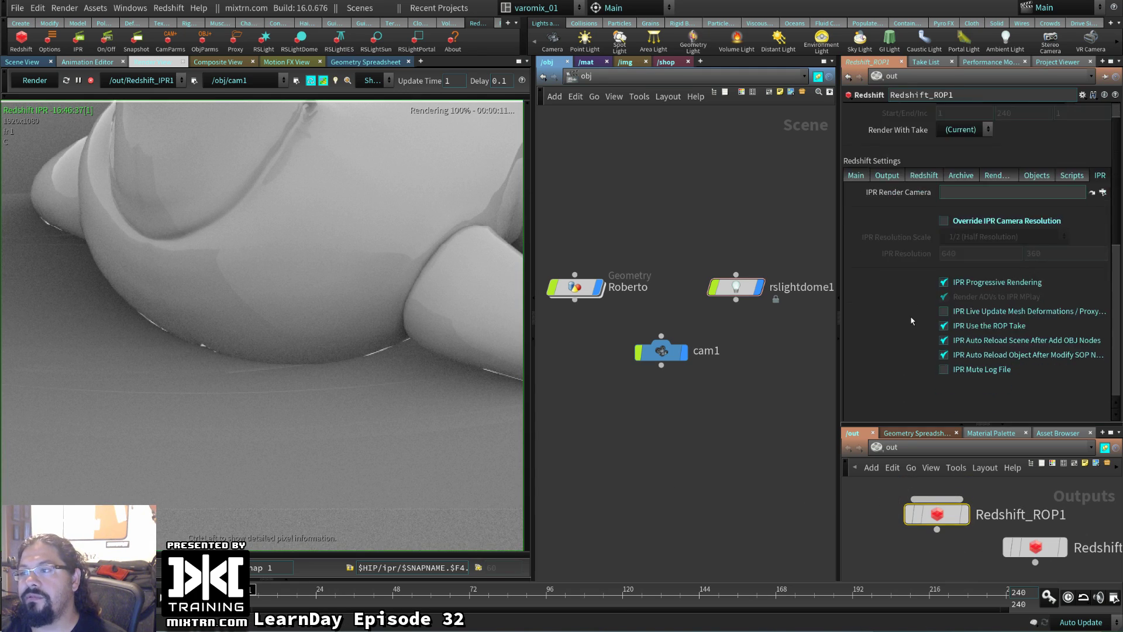
click(923, 176)
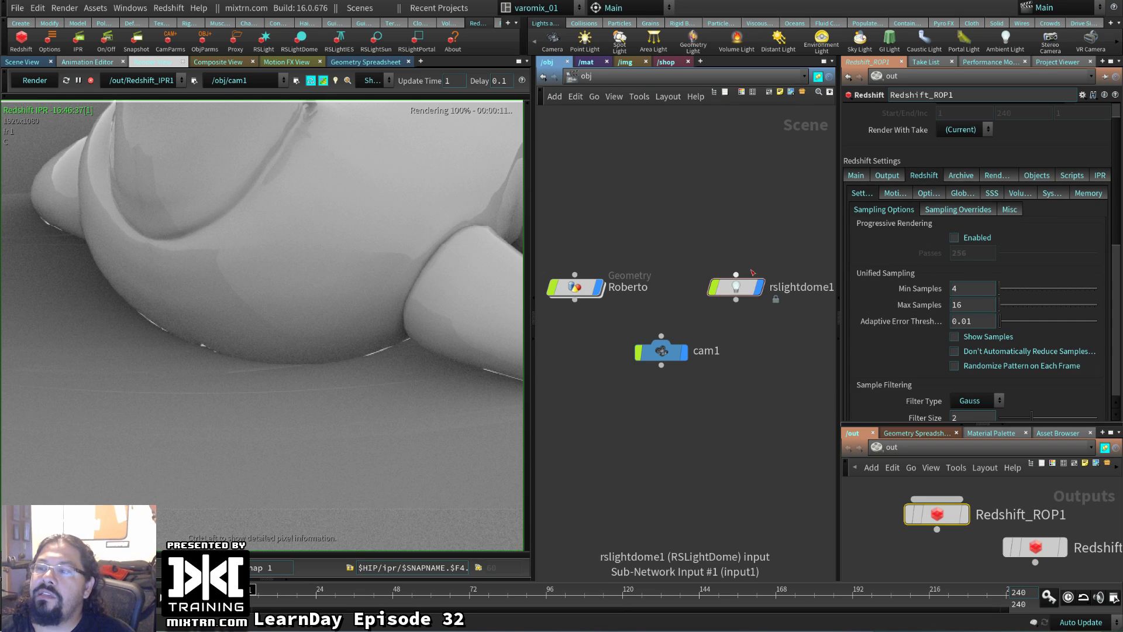
click(736, 287)
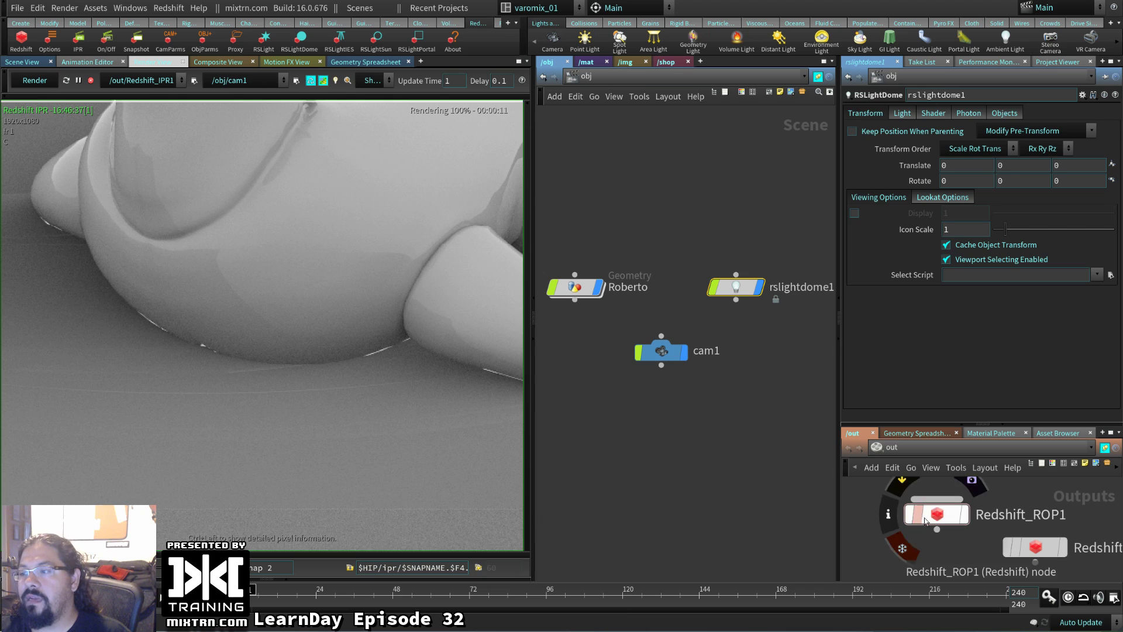
click(937, 514)
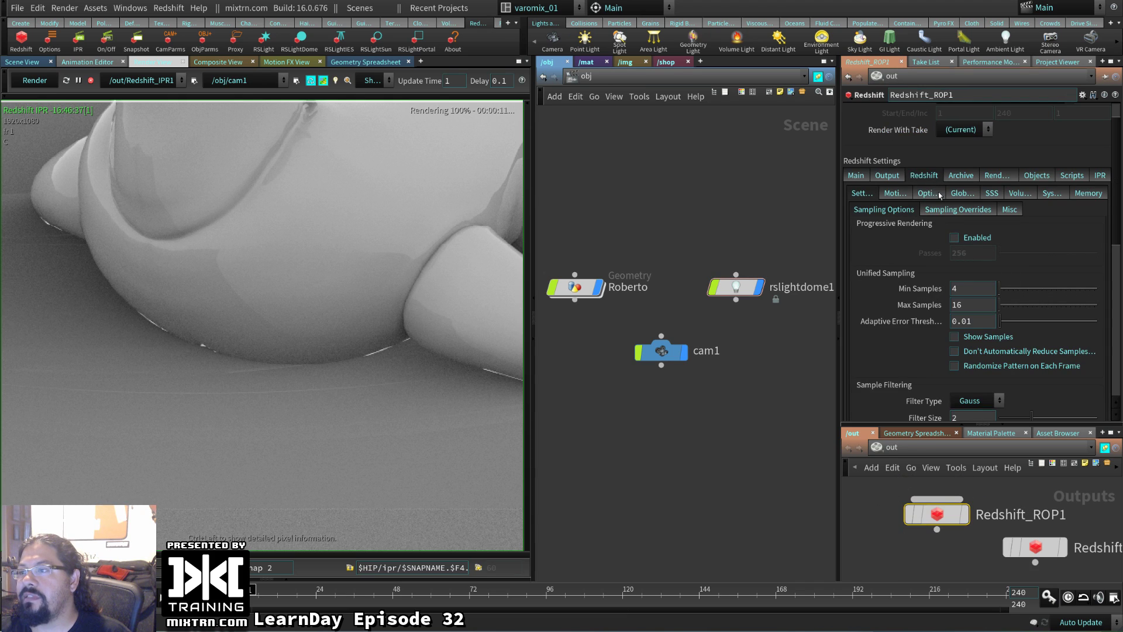
click(895, 193)
click(887, 175)
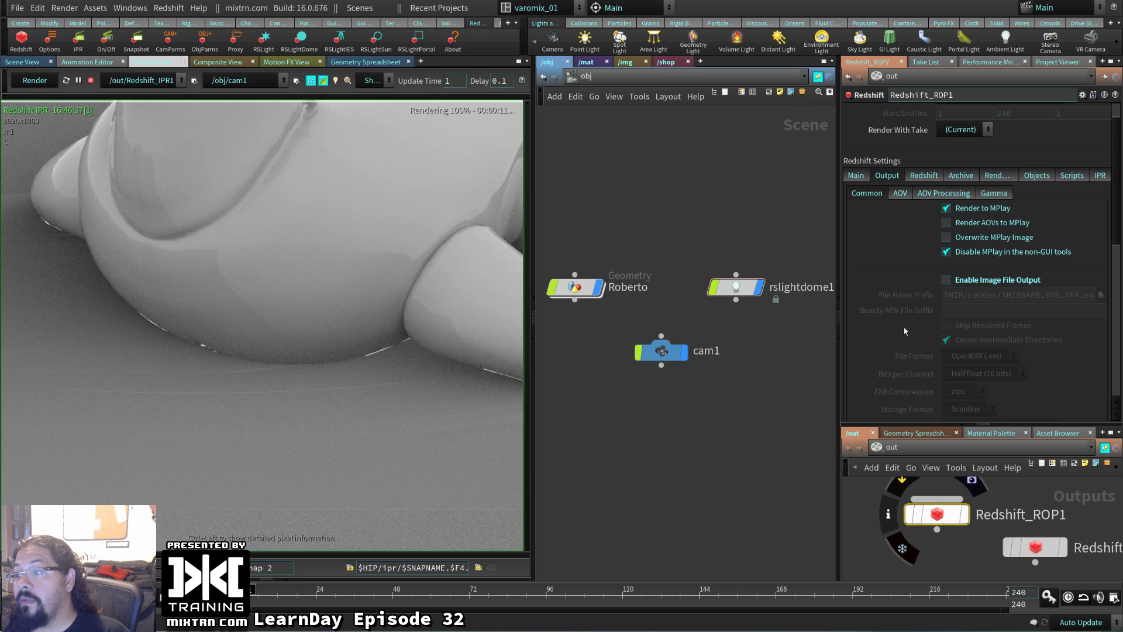
click(856, 177)
- Set rslightdome1's light samples to 128
click(736, 286)
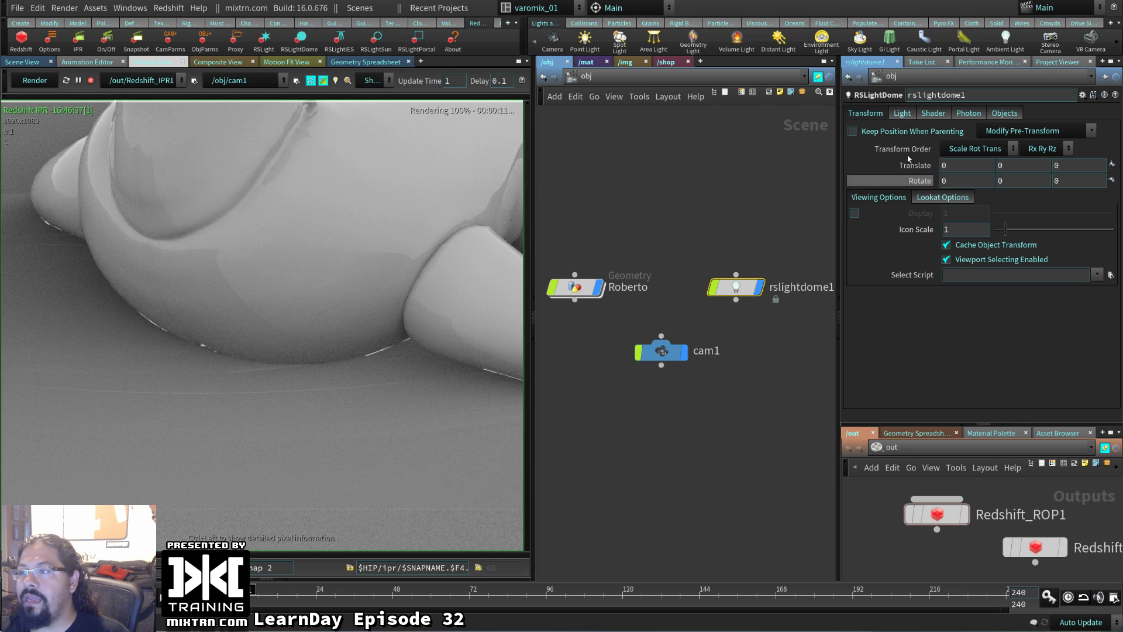
click(901, 113)
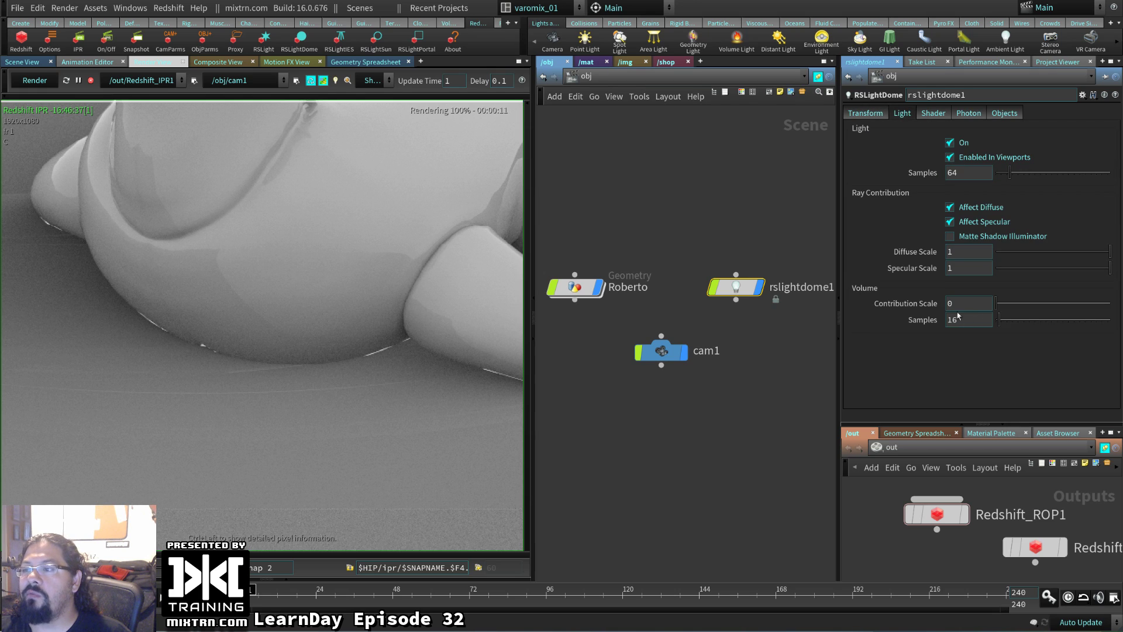
click(933, 113)
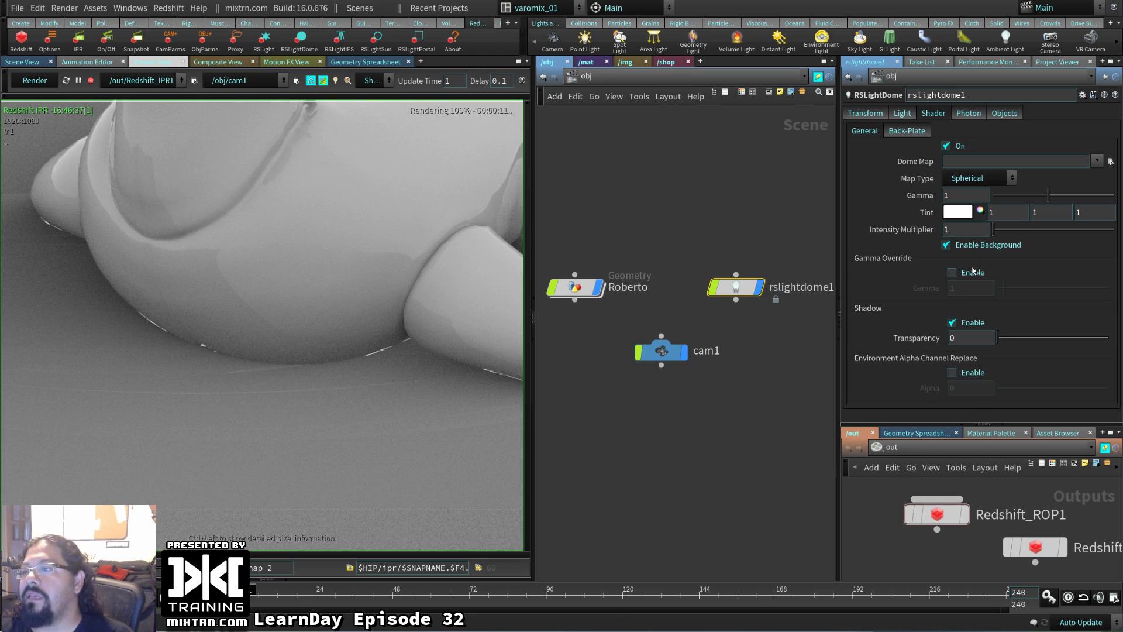
click(902, 113)
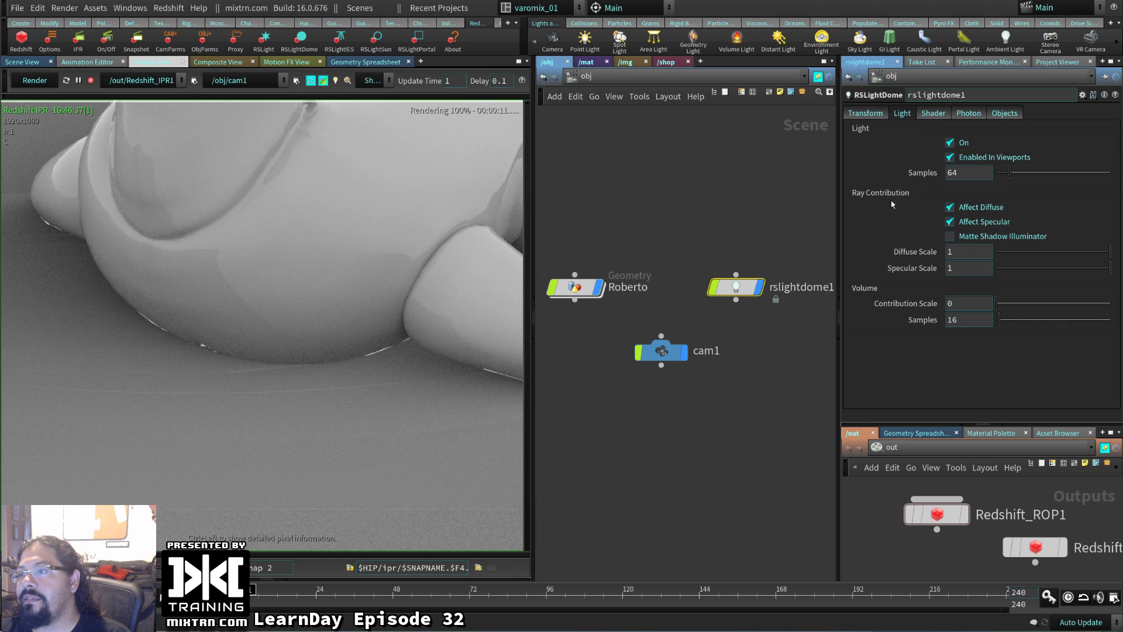
double_click(957, 173)
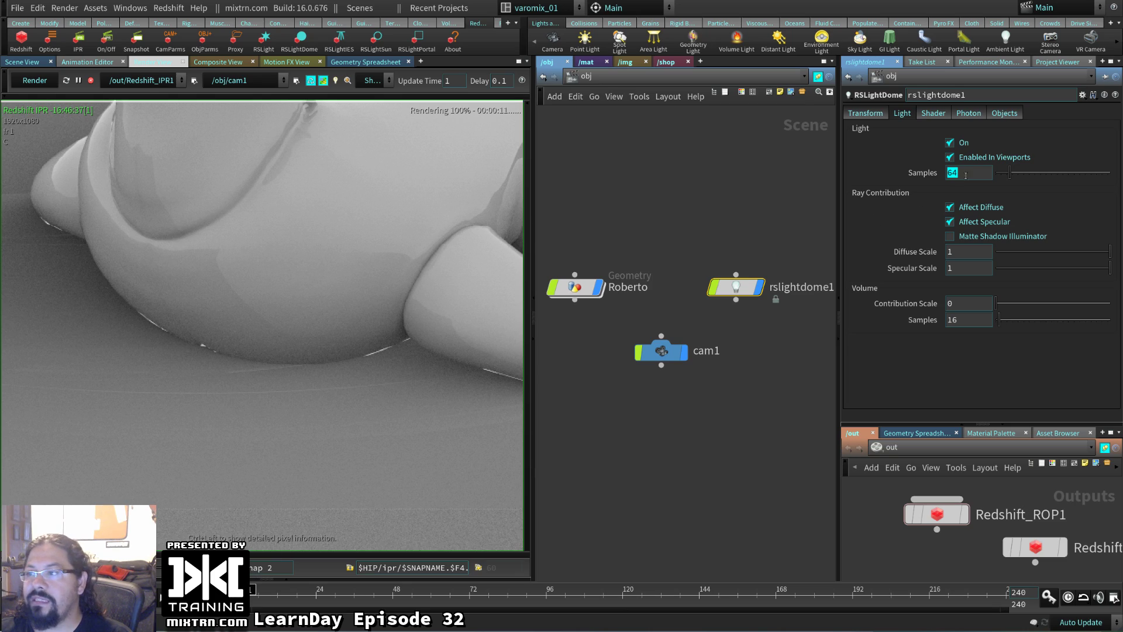
text(128)
key(Return)
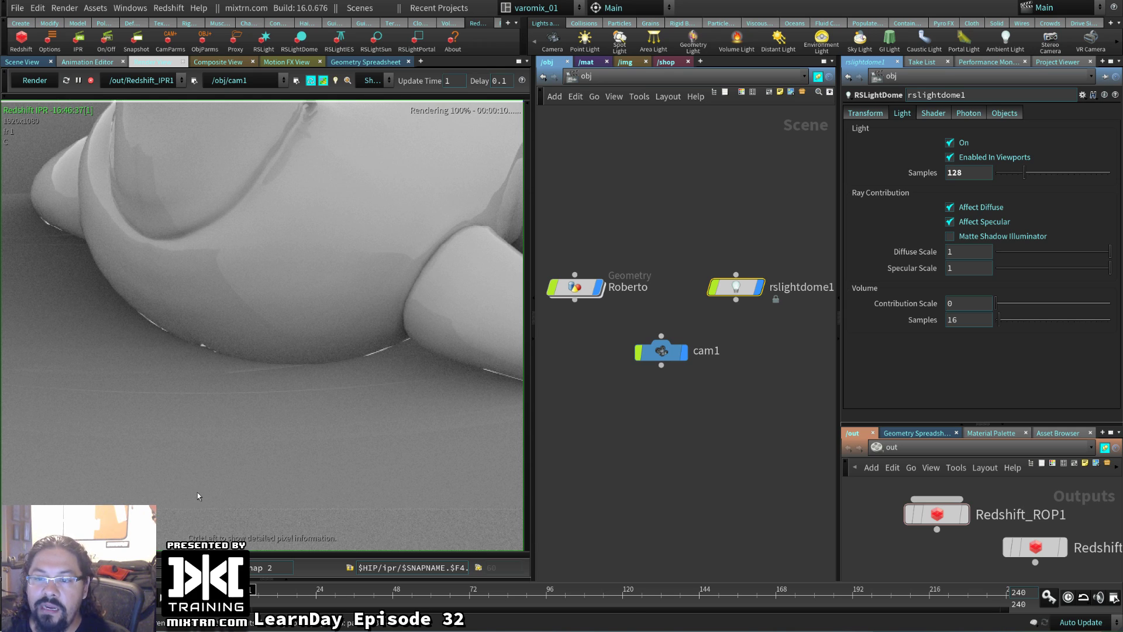
- Examine noise in the IPR render around the toy's body, fins and ground contact, and compare it with the stored snapshot
scroll(217, 444, up, 3)
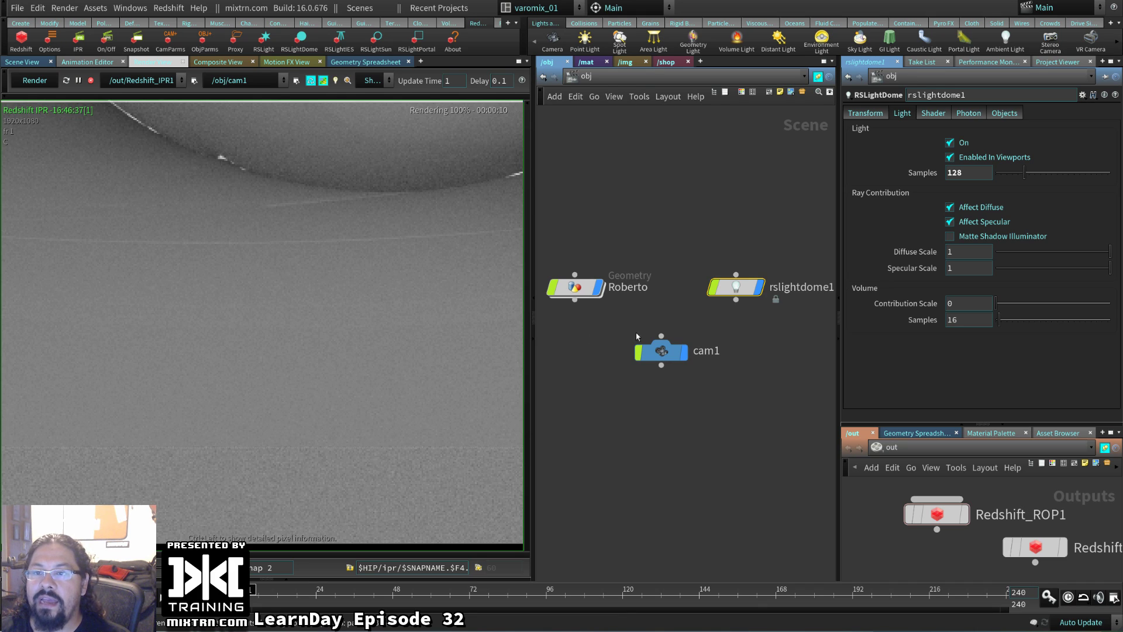
scroll(302, 447, down, 4)
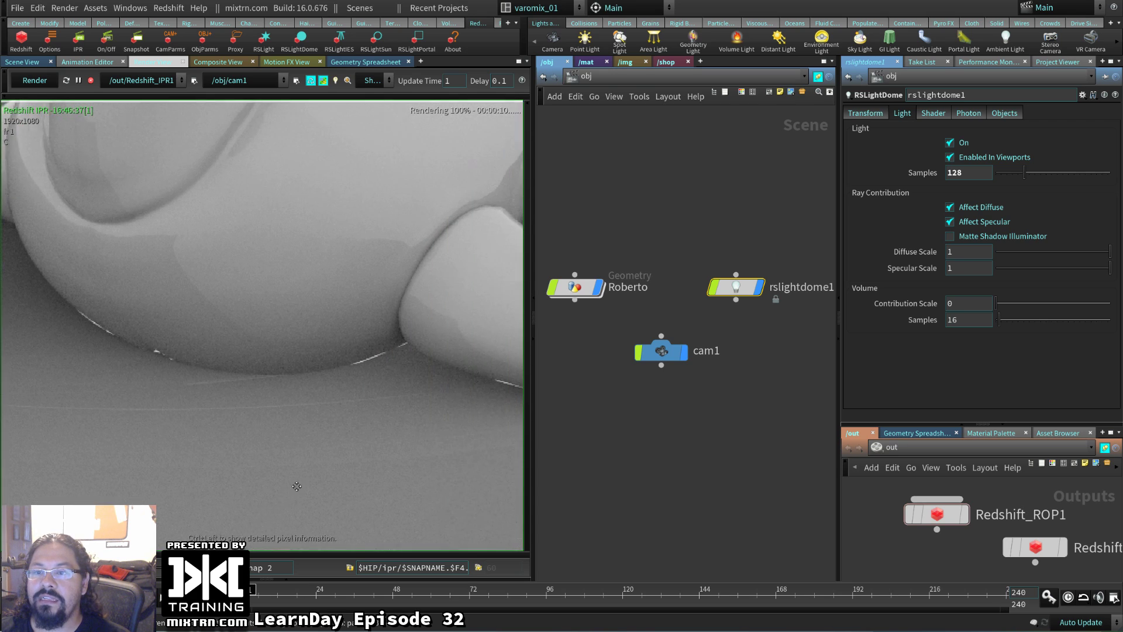
middle_drag(297, 486, 363, 414)
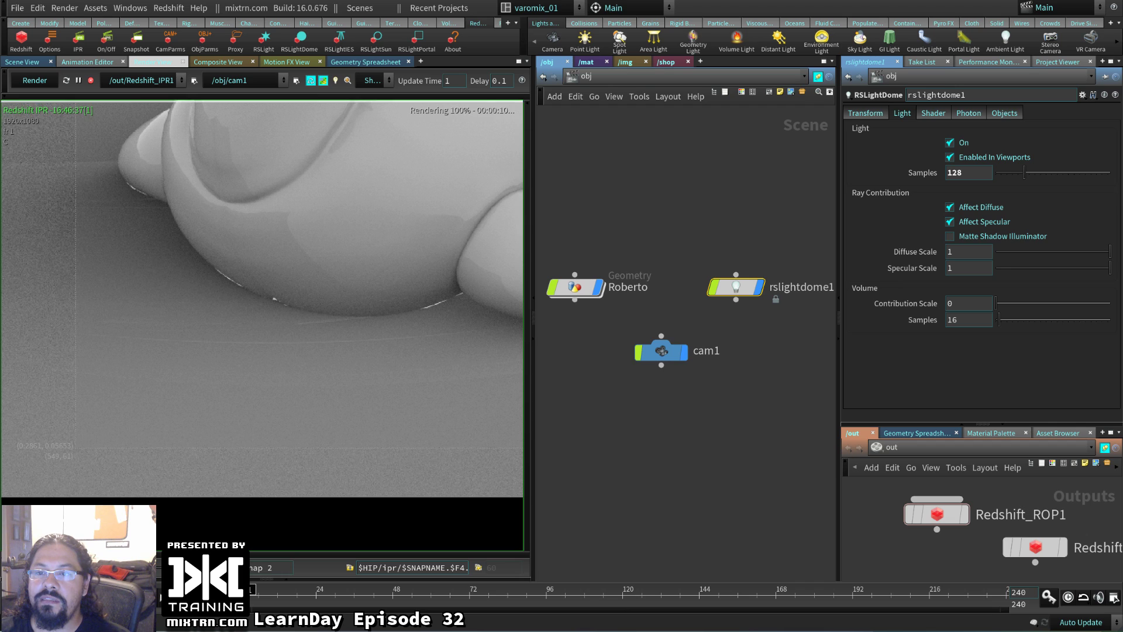
scroll(371, 371, up, 5)
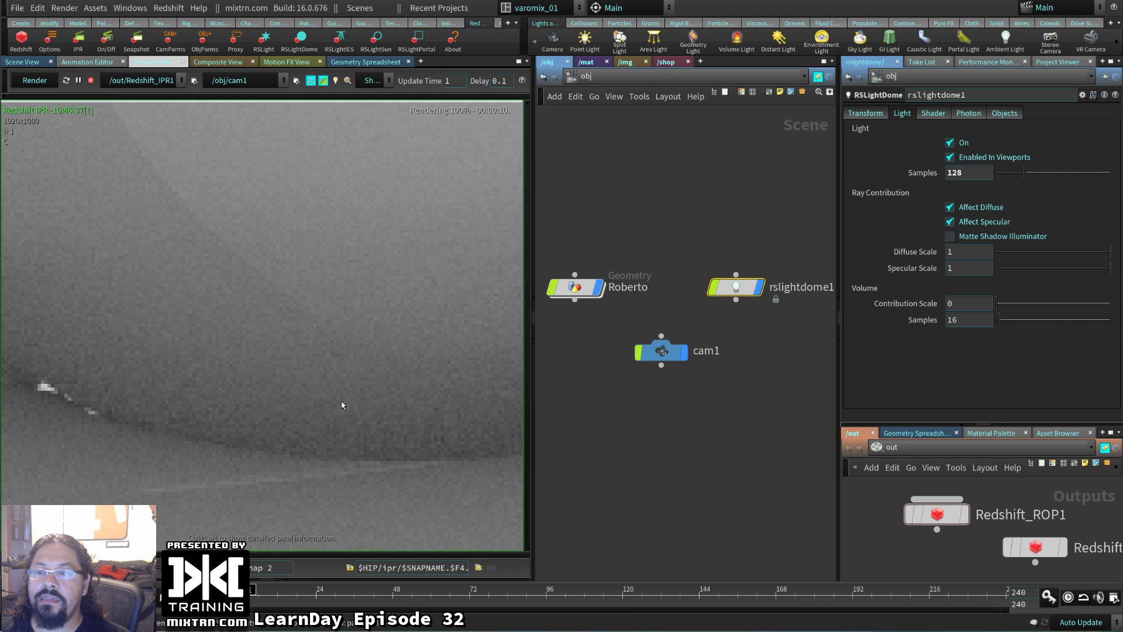
scroll(342, 405, down, 5)
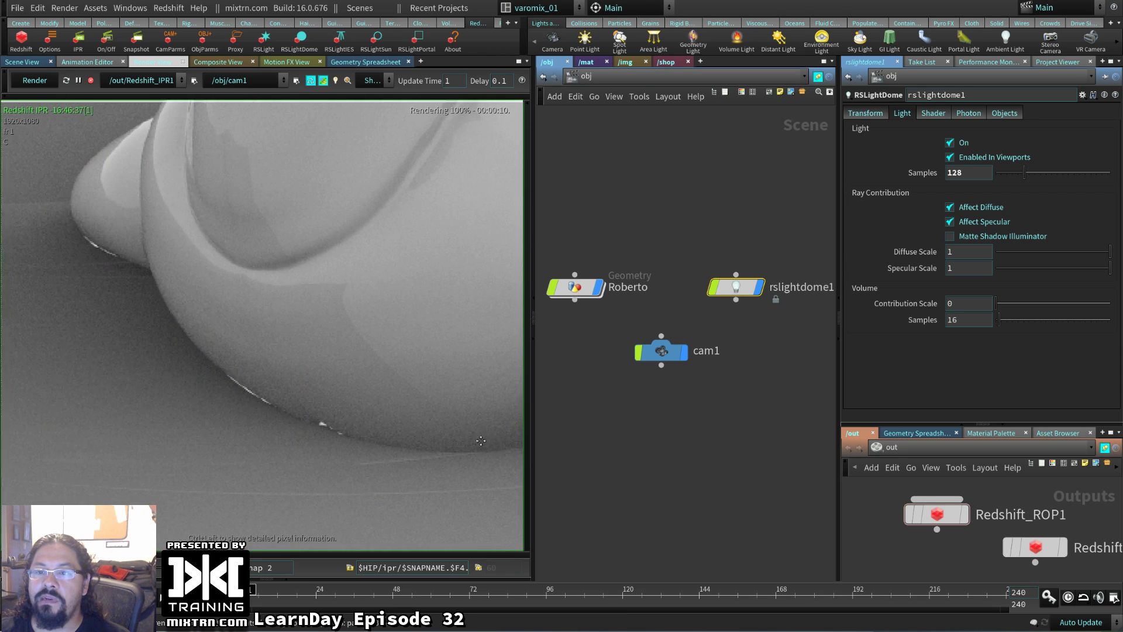
scroll(481, 441, down, 4)
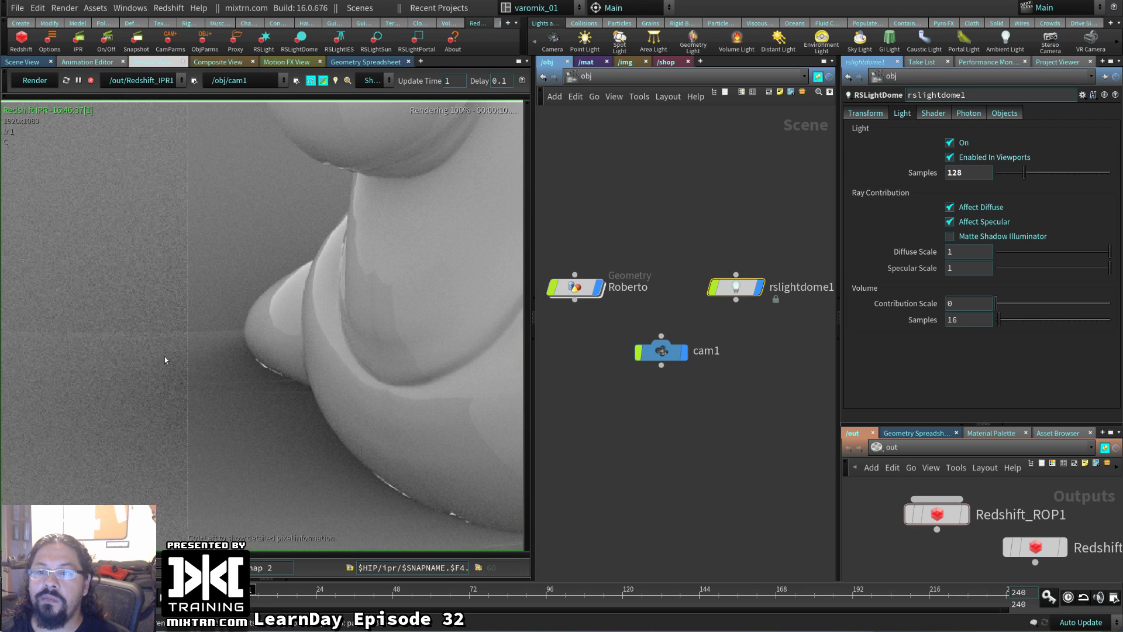
middle_drag(164, 361, 2, 316)
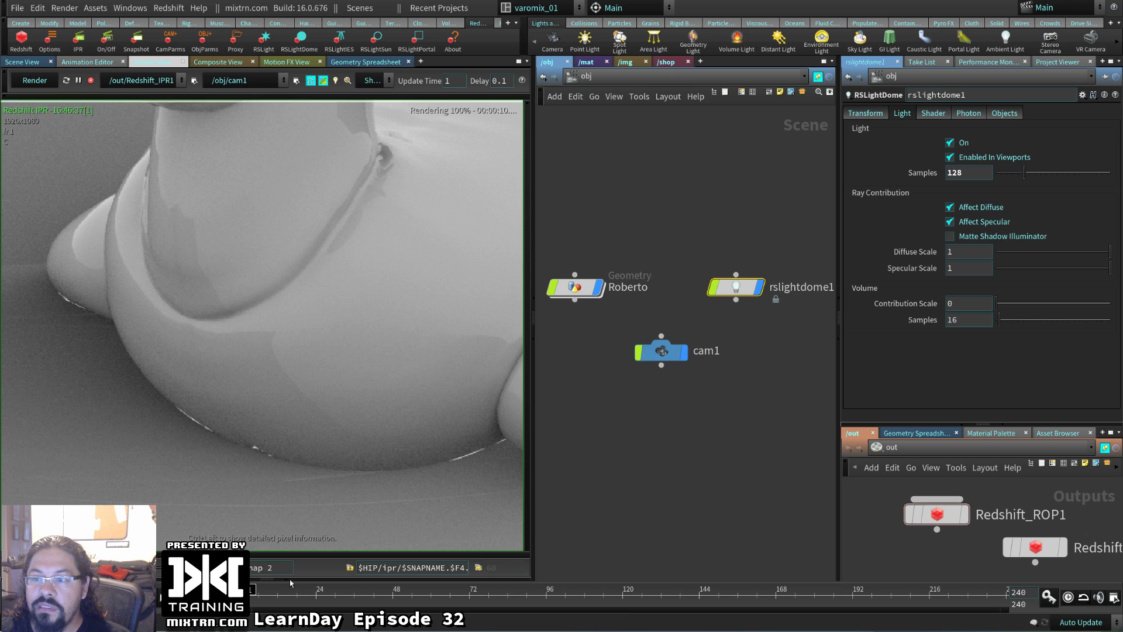
scroll(300, 405, down, 5)
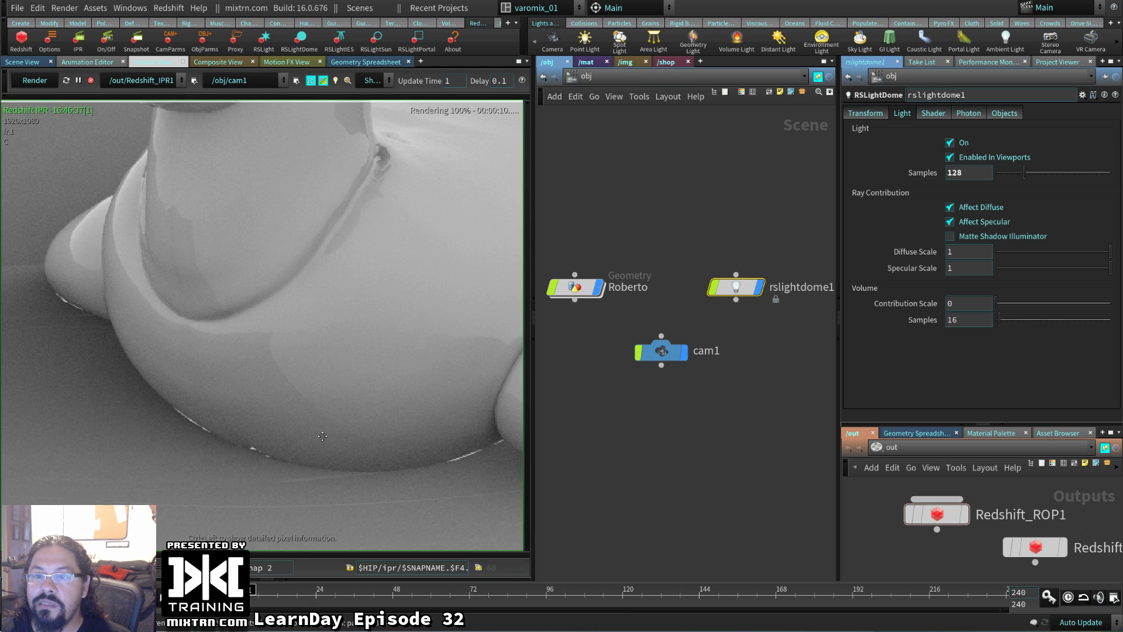
scroll(301, 405, up, 5)
scroll(331, 314, up, 6)
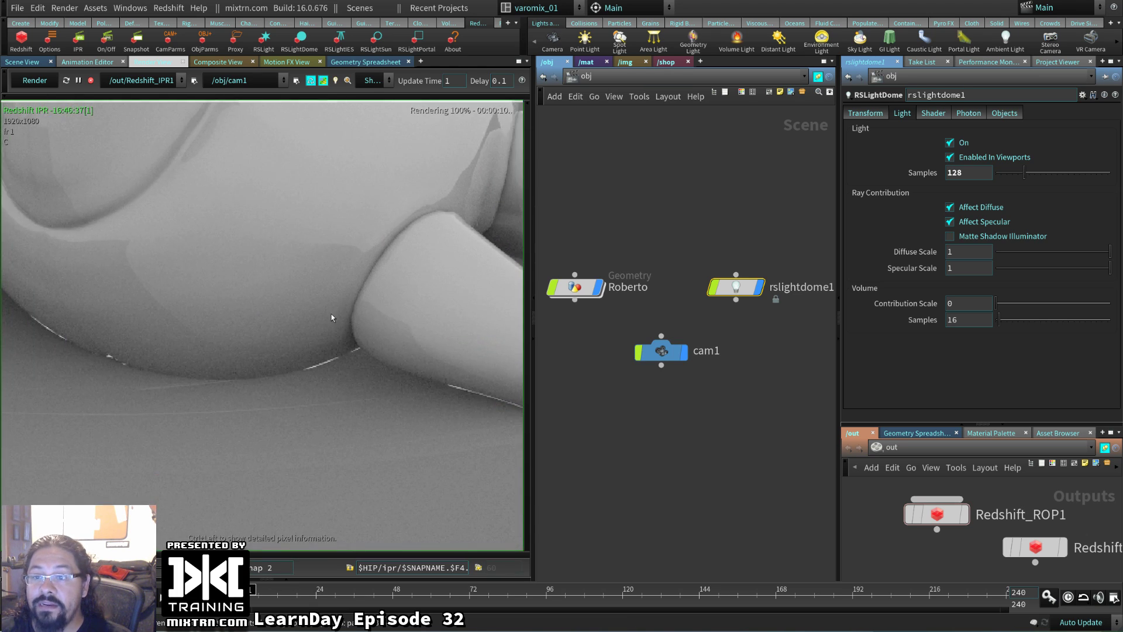
scroll(353, 338, down, 2)
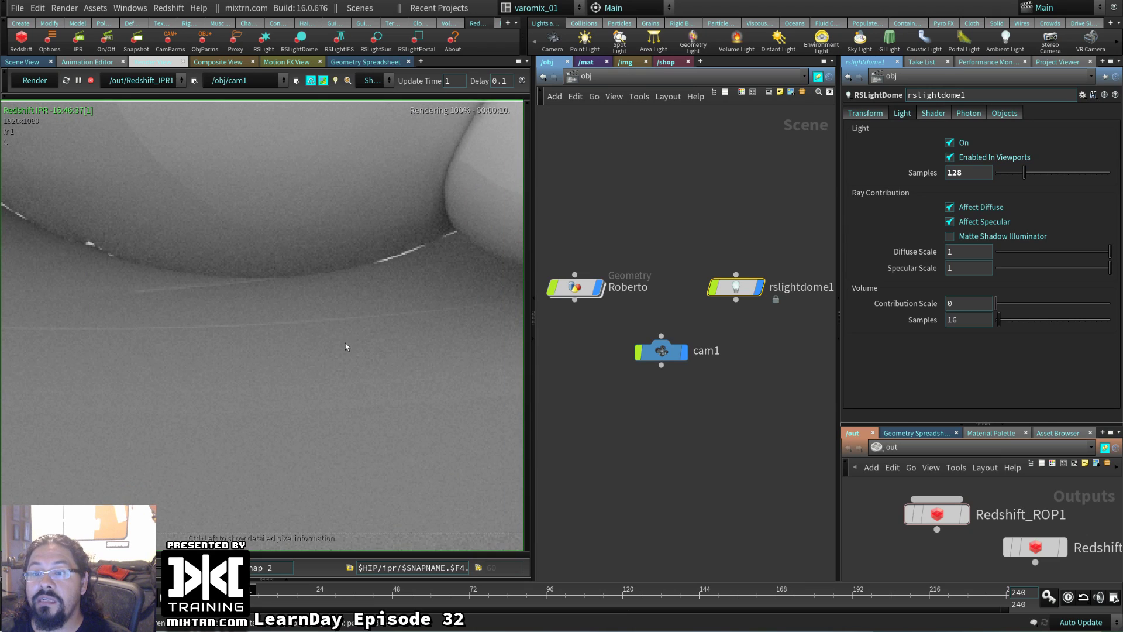
middle_drag(345, 346, 345, 372)
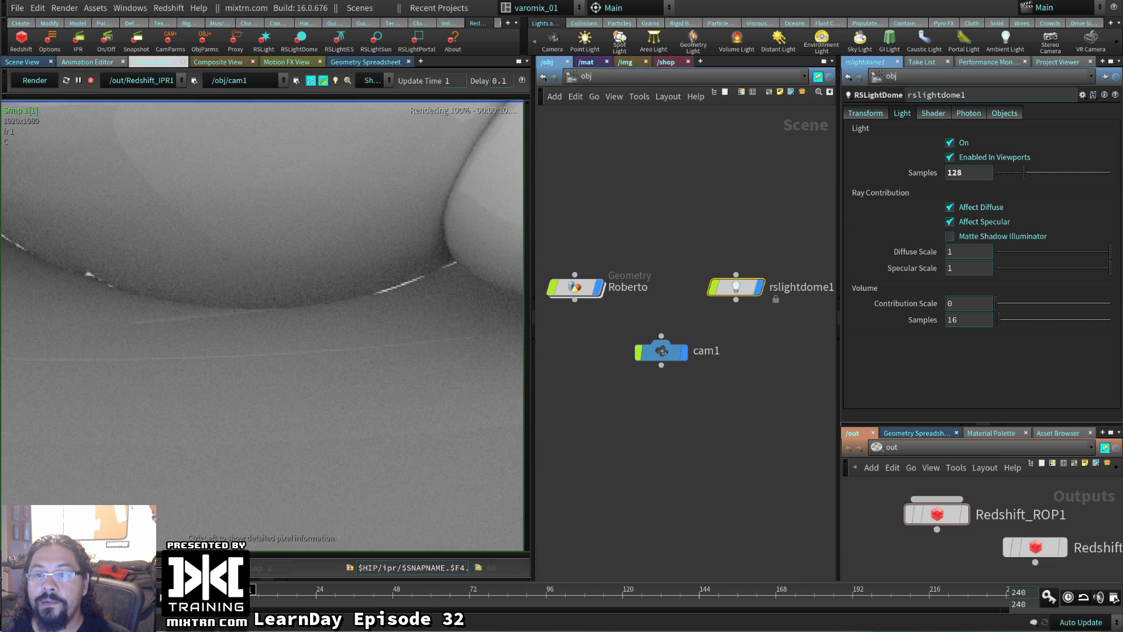
click(258, 584)
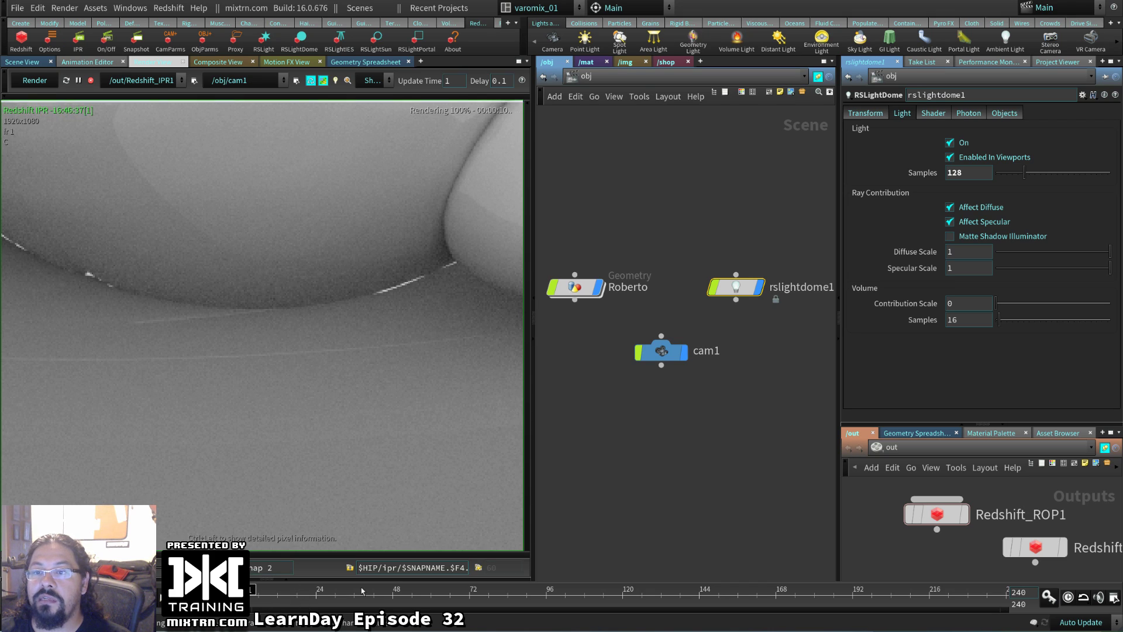
- Turn off IPR Progressive Rendering on Redshift_ROP1 and inspect the refreshed render where the toy meets the ground
click(938, 513)
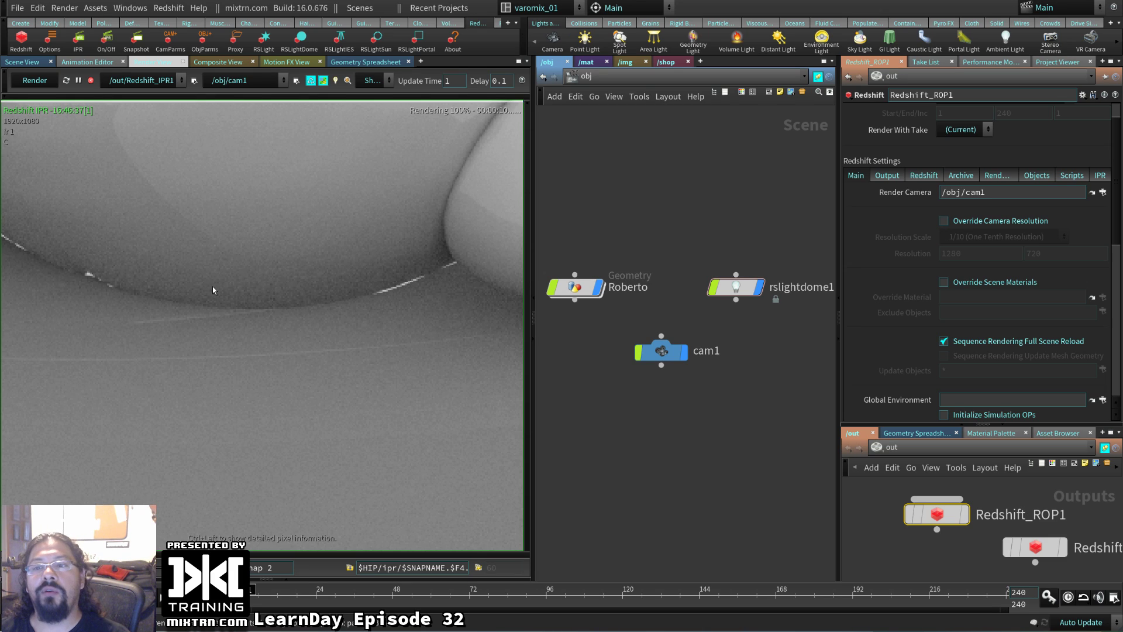
click(924, 176)
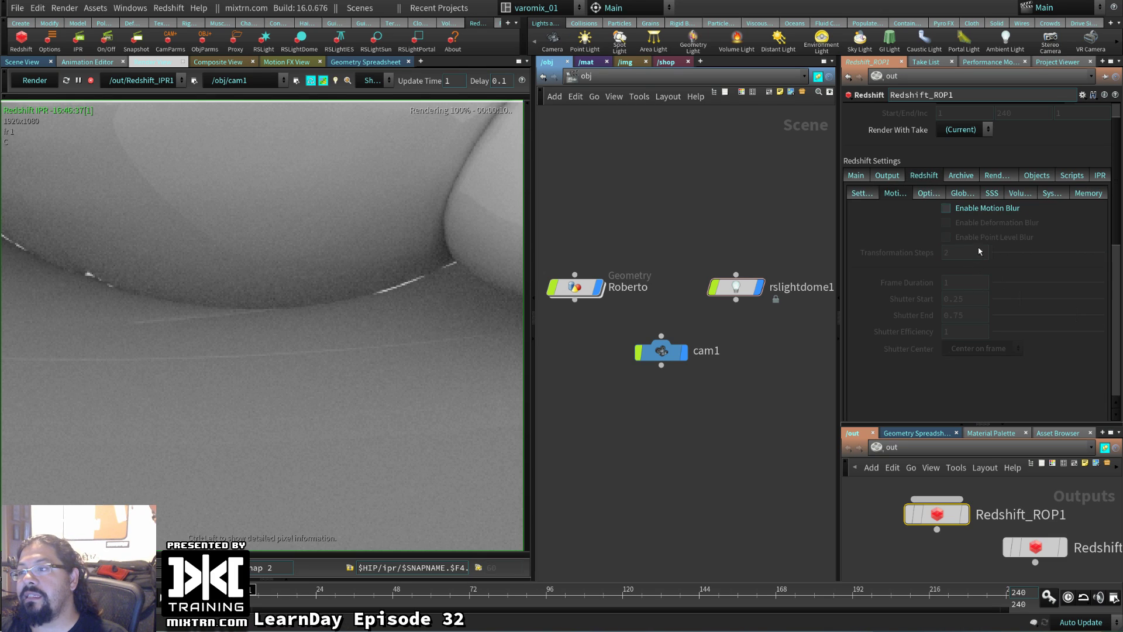
click(864, 194)
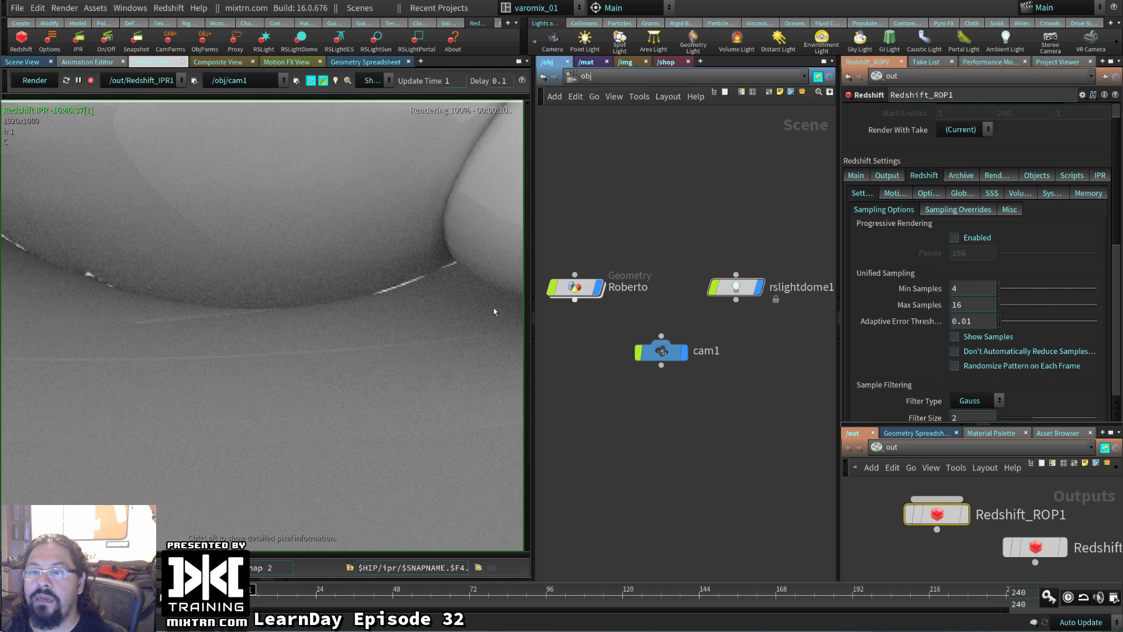
click(1100, 176)
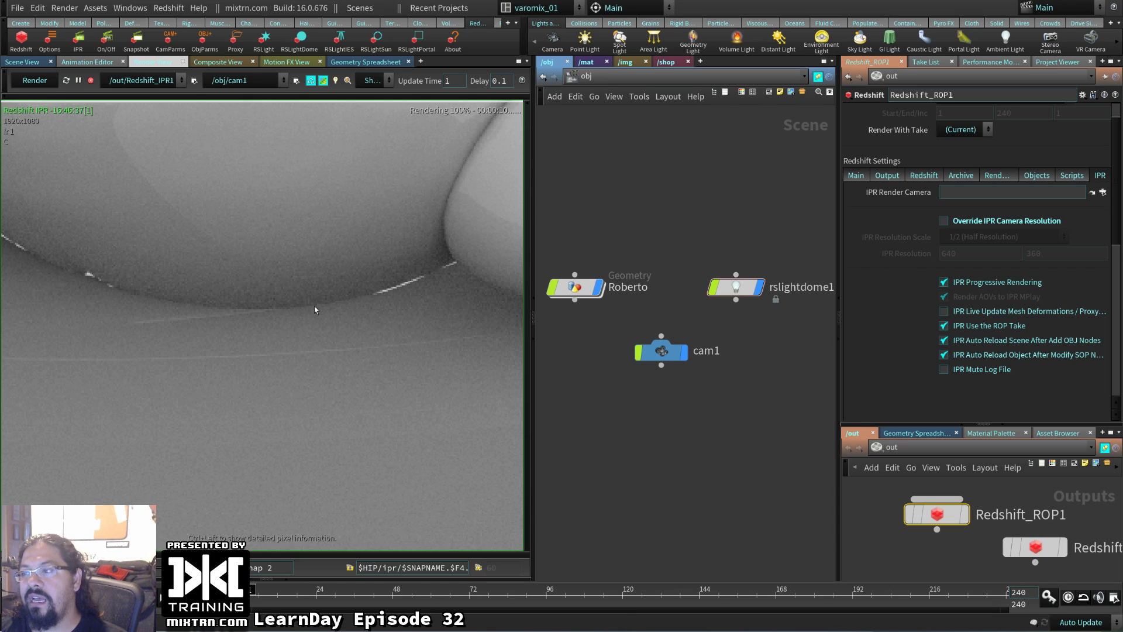
click(992, 283)
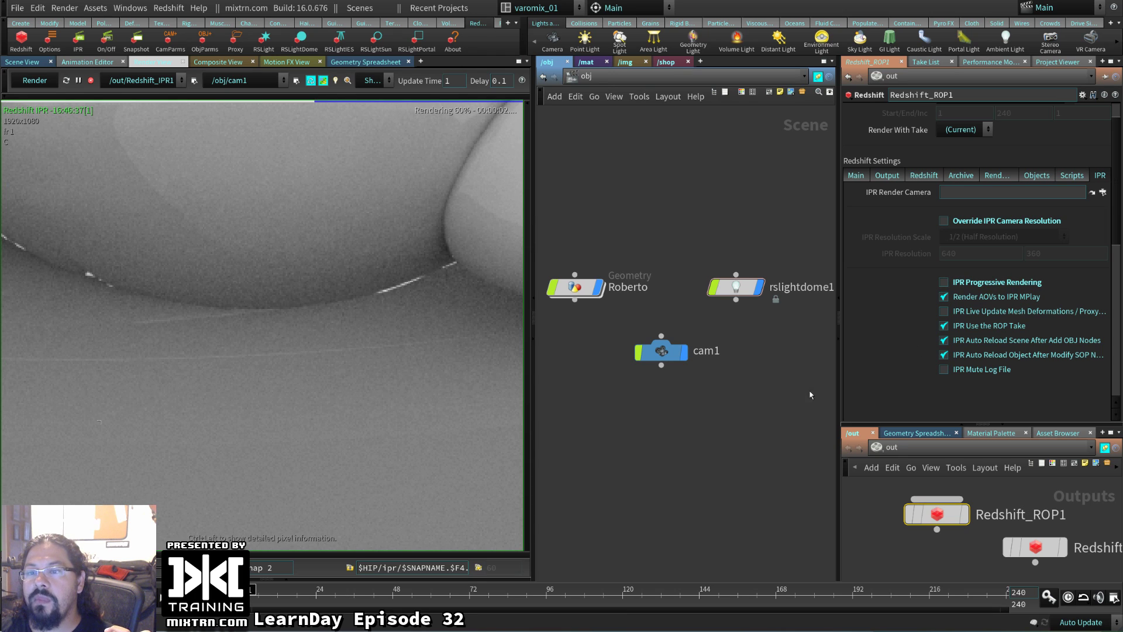
drag(246, 367, 286, 362)
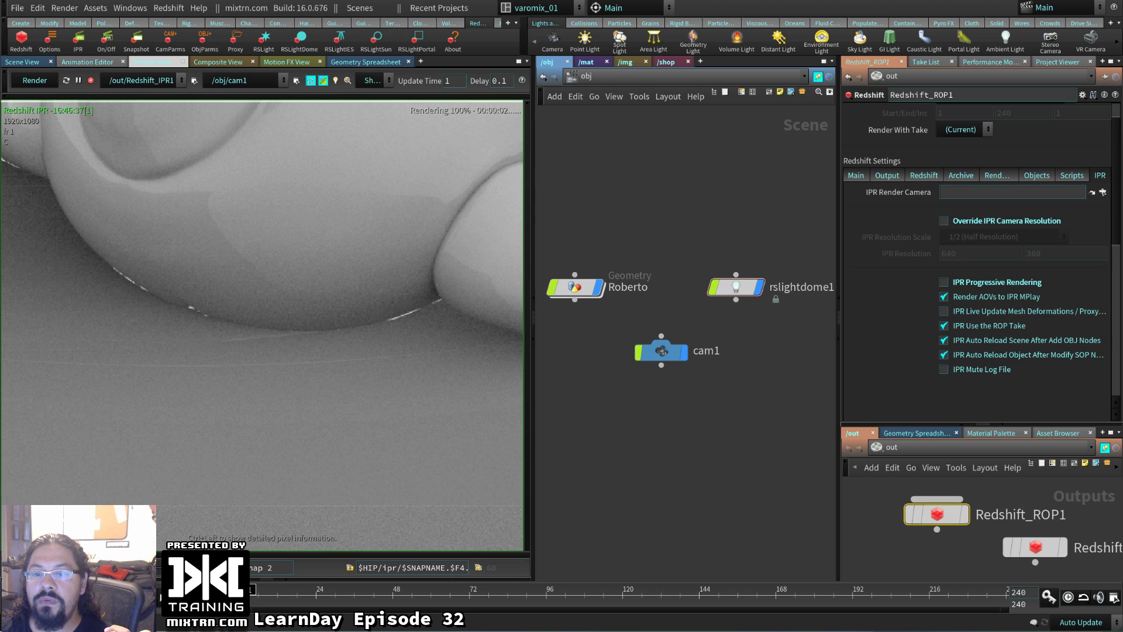
drag(305, 410, 339, 381)
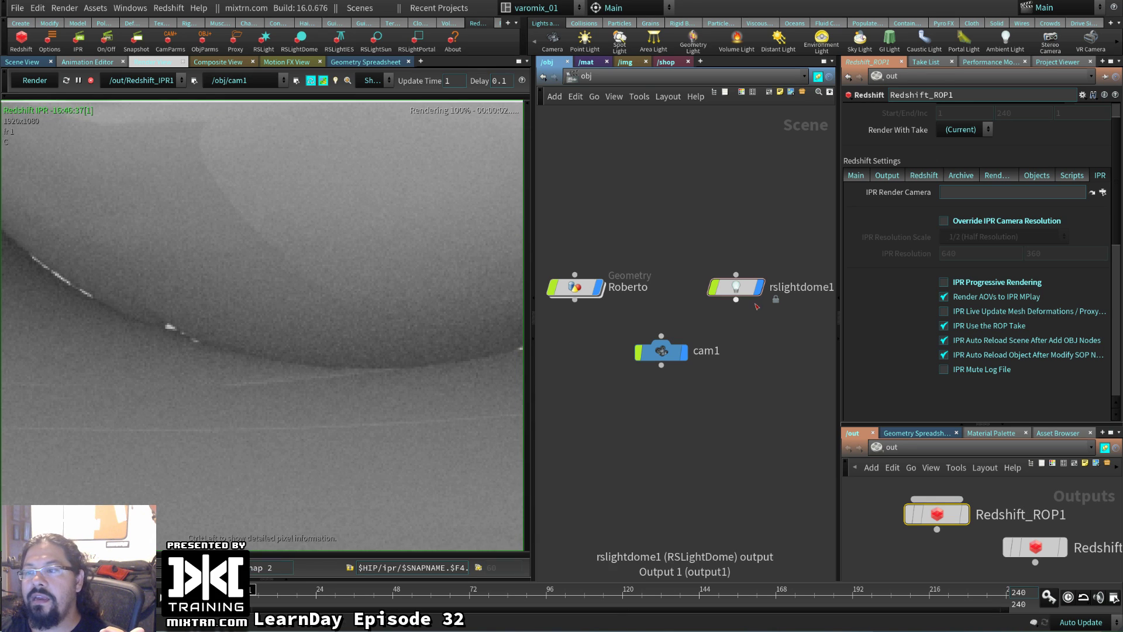
- Set rslightdome1's light samples to 64
click(738, 287)
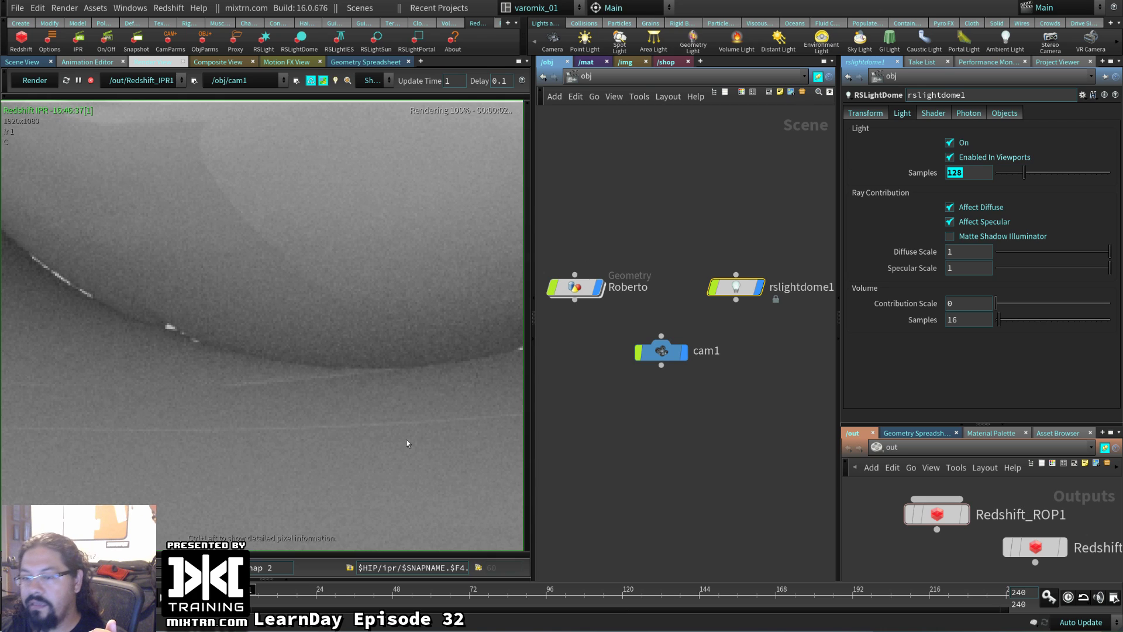
mouse_move(545, 256)
text(64)
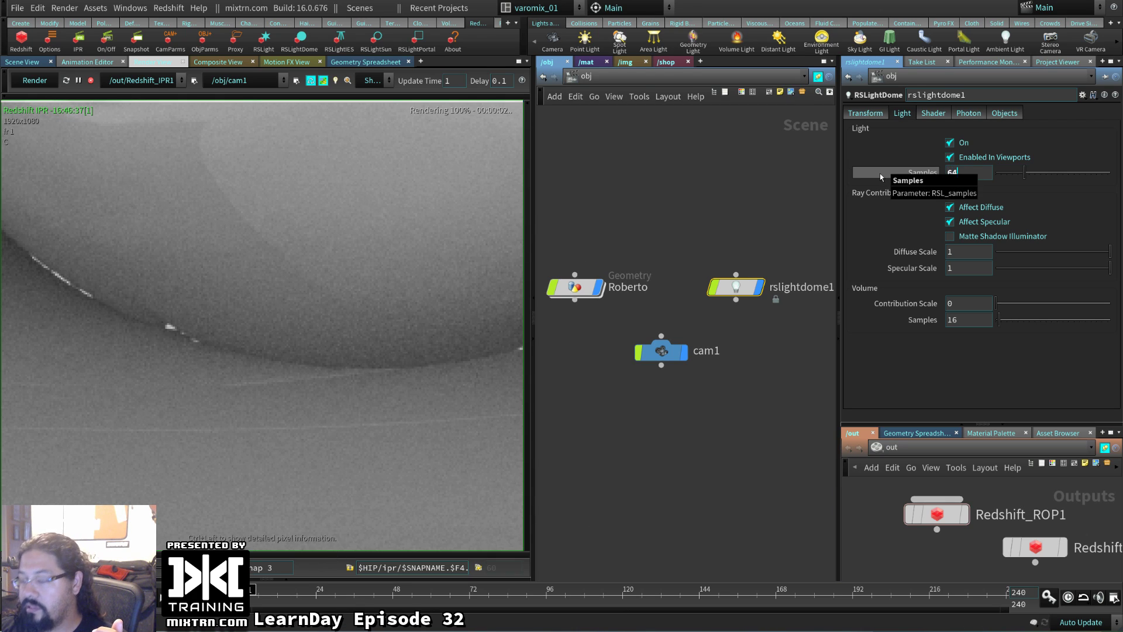
key(Return)
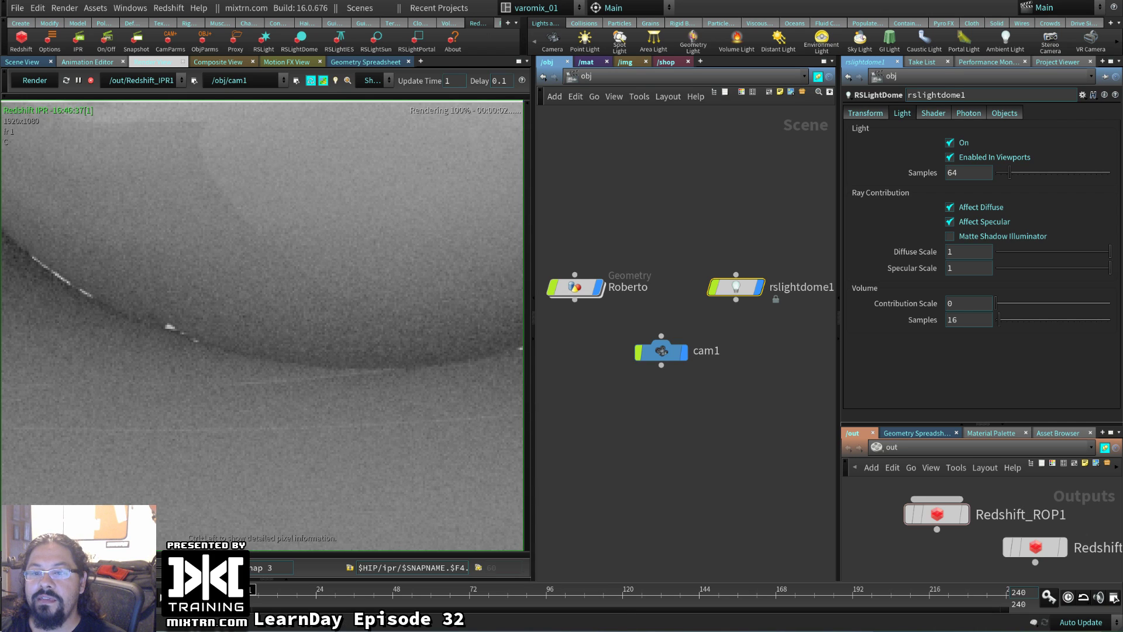
- Compare noise in the 64-sample IPR render with the stored snapshot around the toy's underside and ground contact
key(Up)
key(Down)
key(Up)
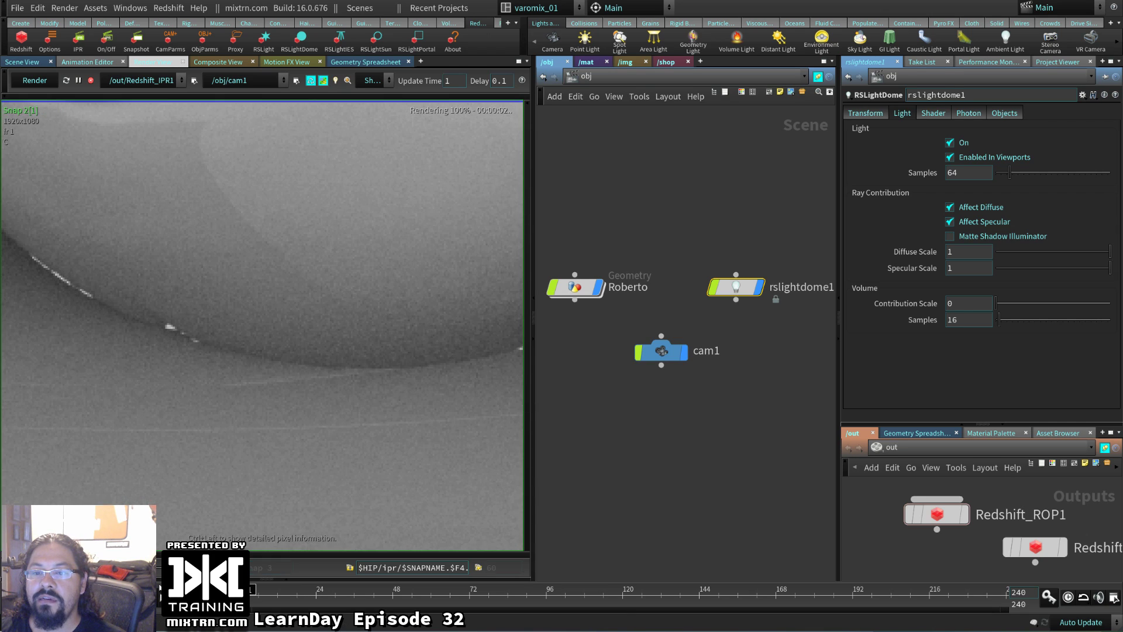
key(Down)
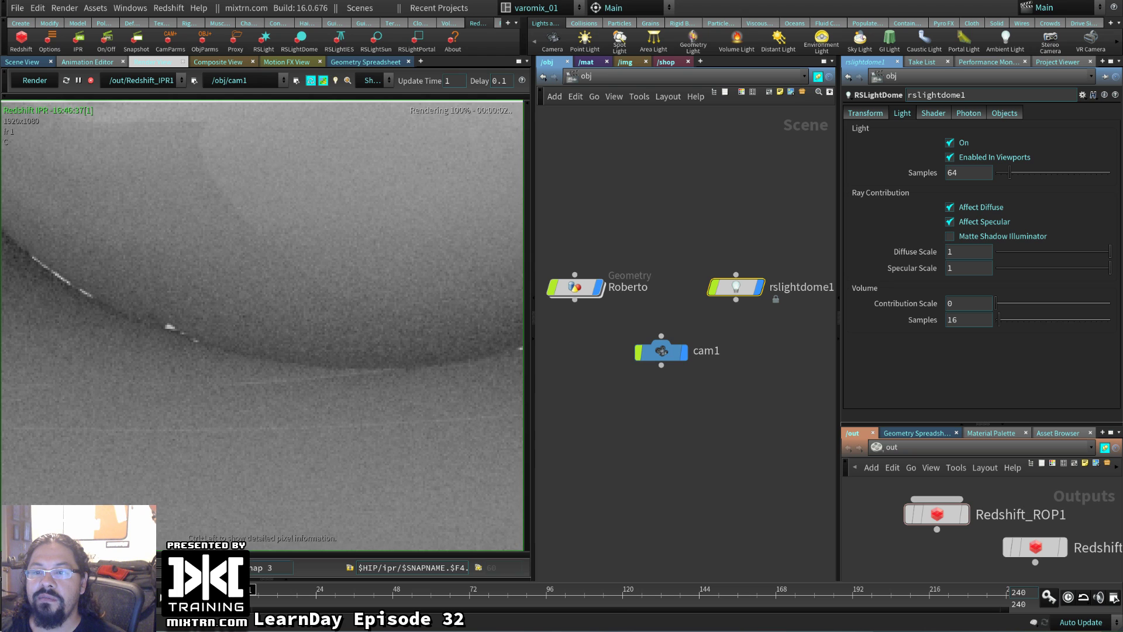
scroll(334, 348, down, 3)
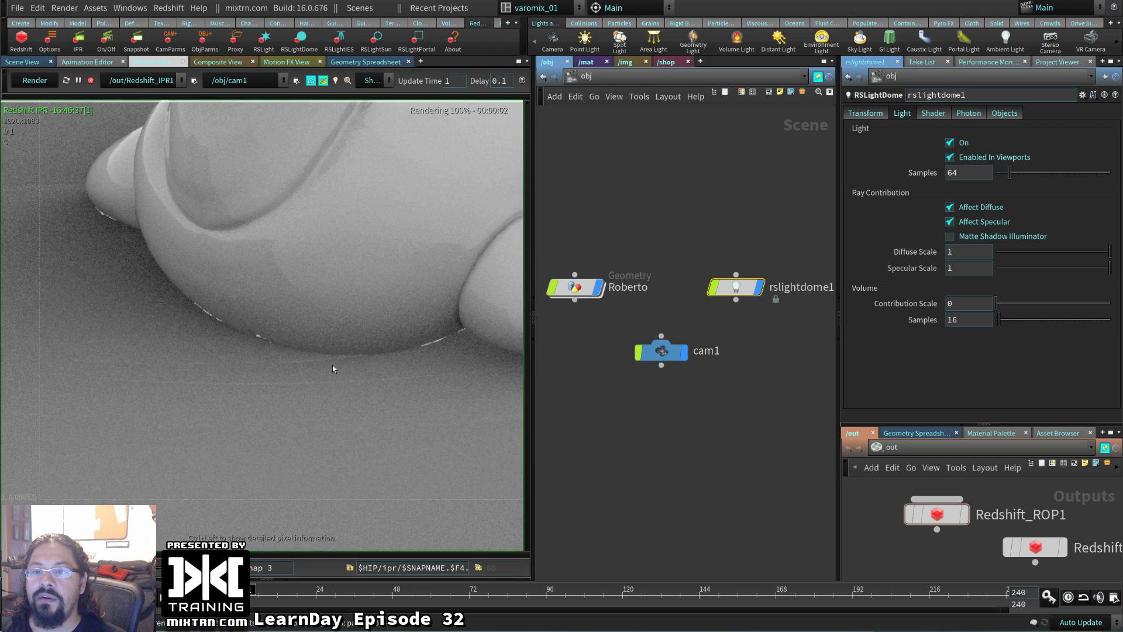
scroll(332, 368, up, 5)
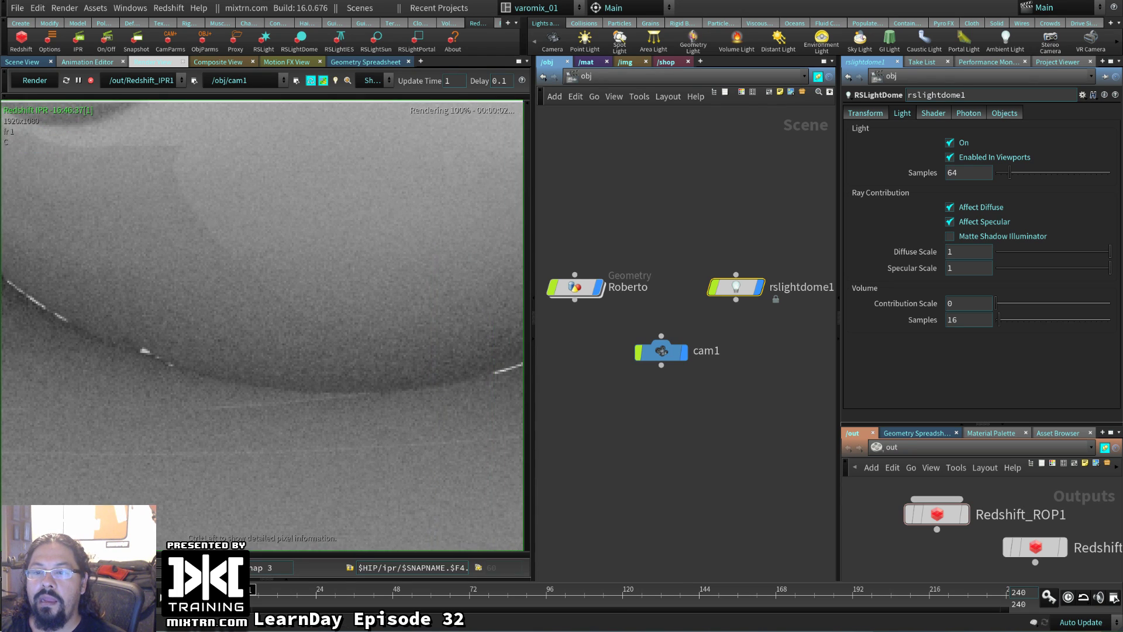
key(Up)
key(Down)
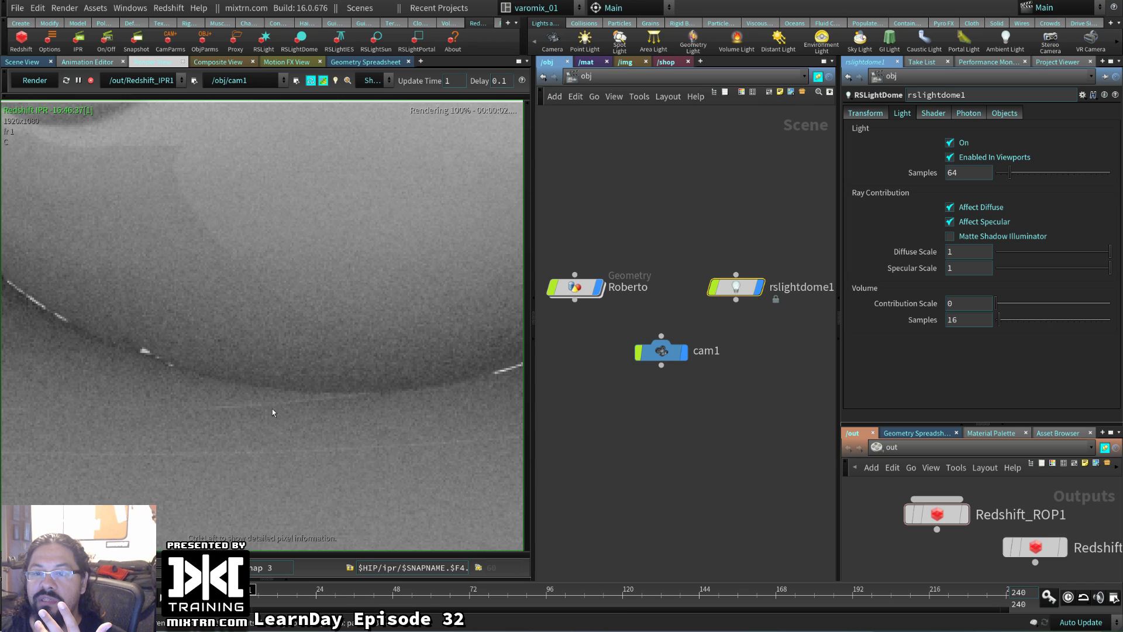
- Set rslightdome1's light samples to 256
click(953, 173)
text(2)
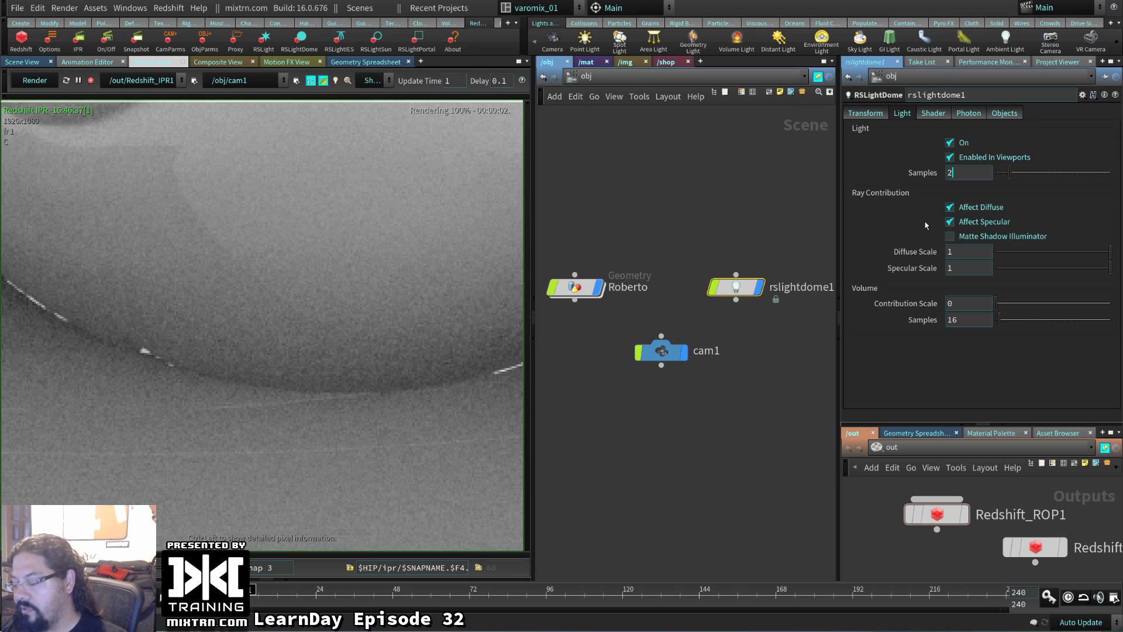
text(56)
key(Return)
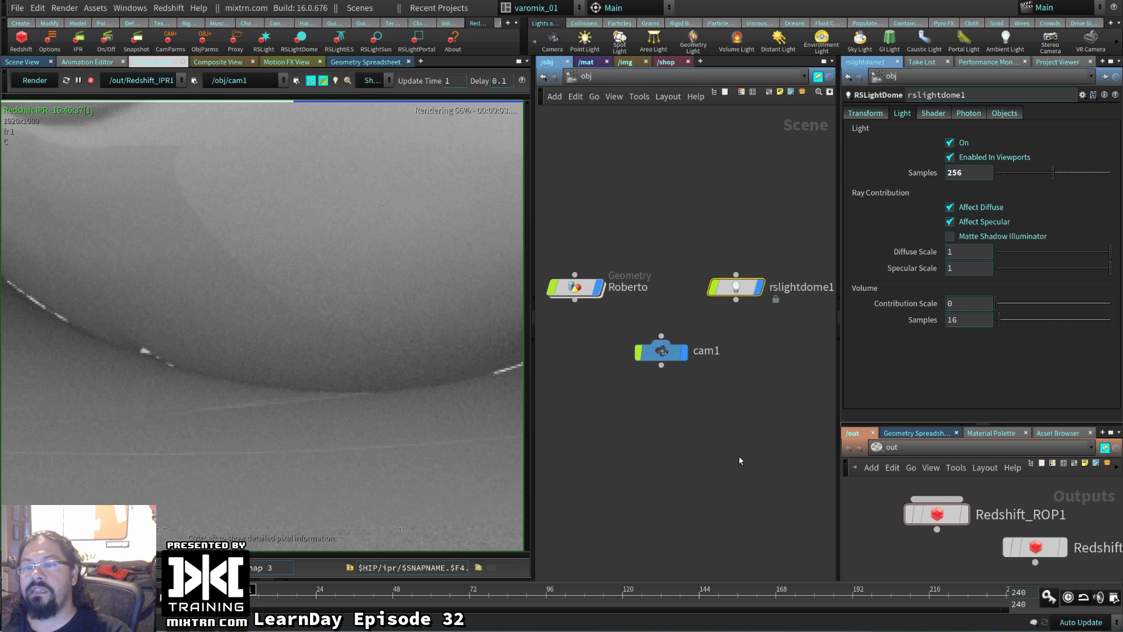
- Examine noise on the toy's body and the ground in the 256-sample render and compare it with the stored snapshot
scroll(303, 336, down, 3)
middle_drag(338, 344, 277, 419)
scroll(277, 418, up, 3)
scroll(278, 419, down, 3)
scroll(257, 514, up, 3)
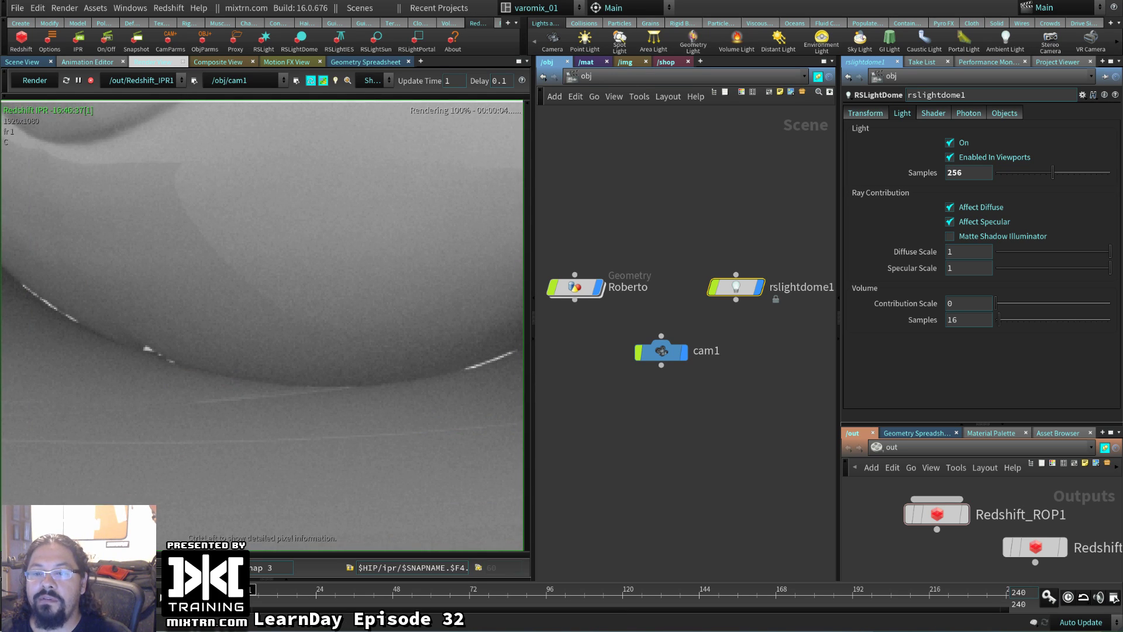
click(159, 572)
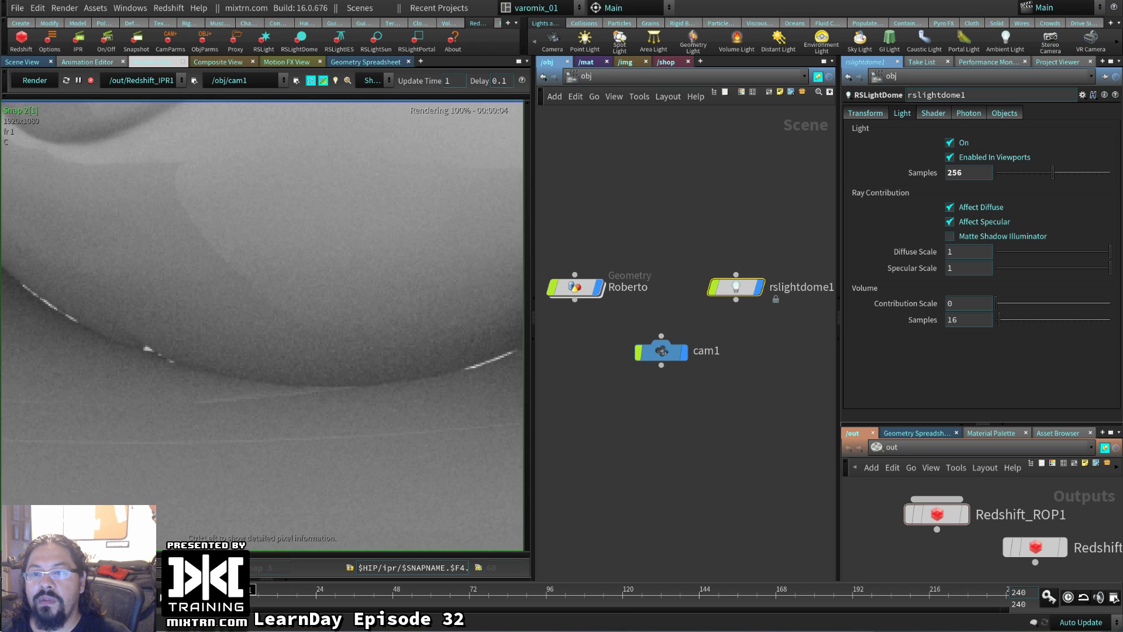
drag(306, 468, 369, 406)
- Review Redshift_ROP1's unified sampling options against the render of the toy's body
click(937, 514)
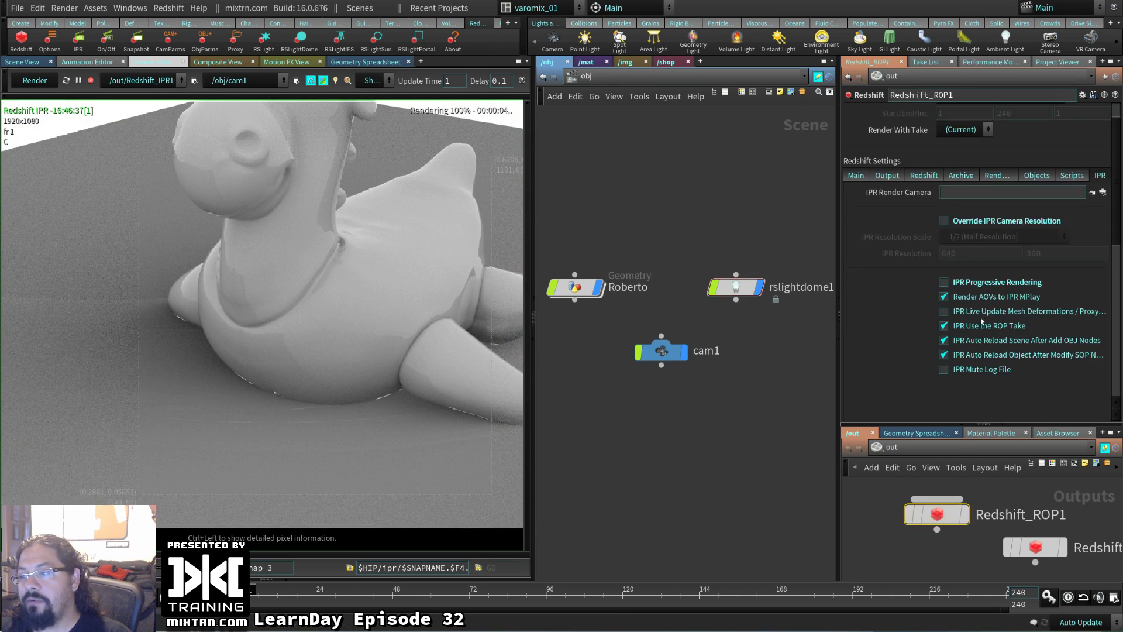
click(888, 175)
click(921, 175)
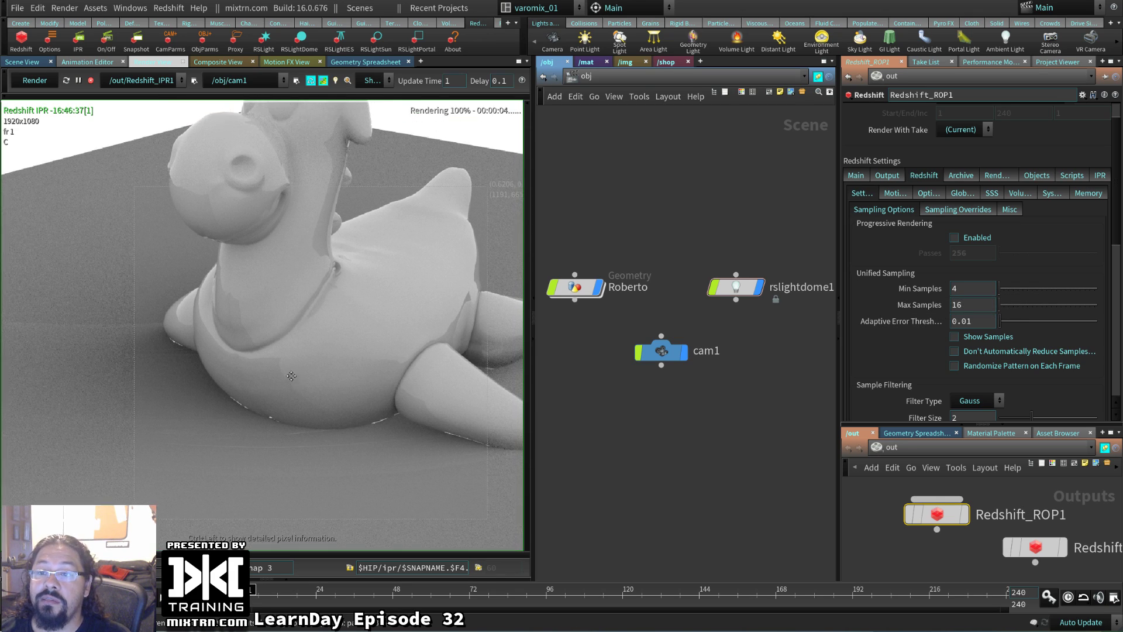
scroll(293, 404, up, 3)
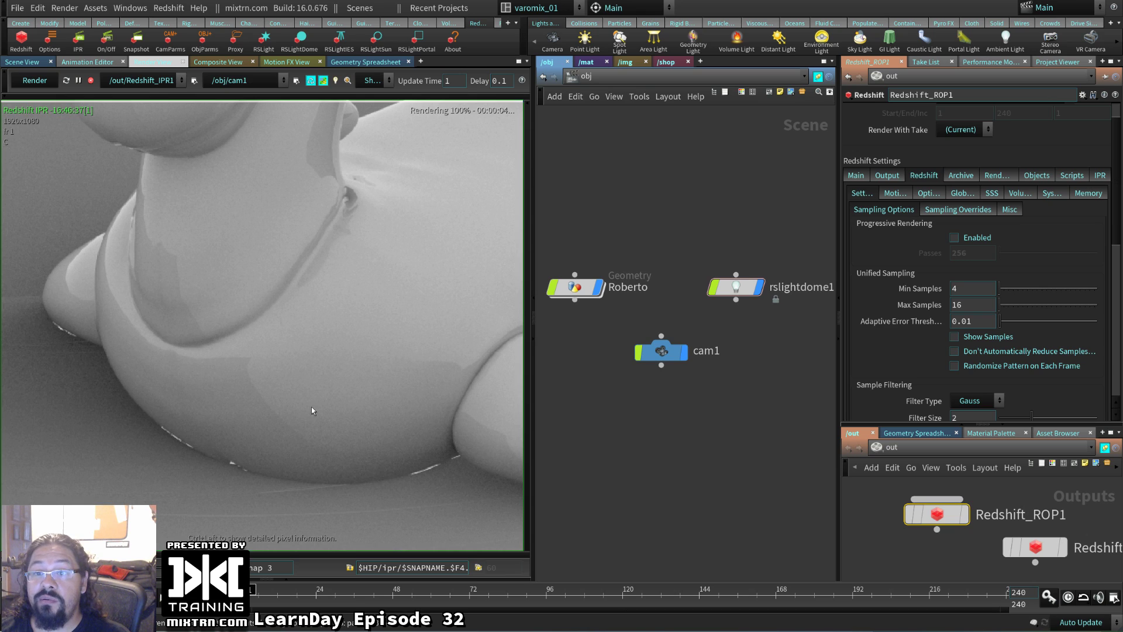
- Open Material1 in the material network and raise its reflection roughness to 0.256
mouse_move(654, 349)
click(585, 62)
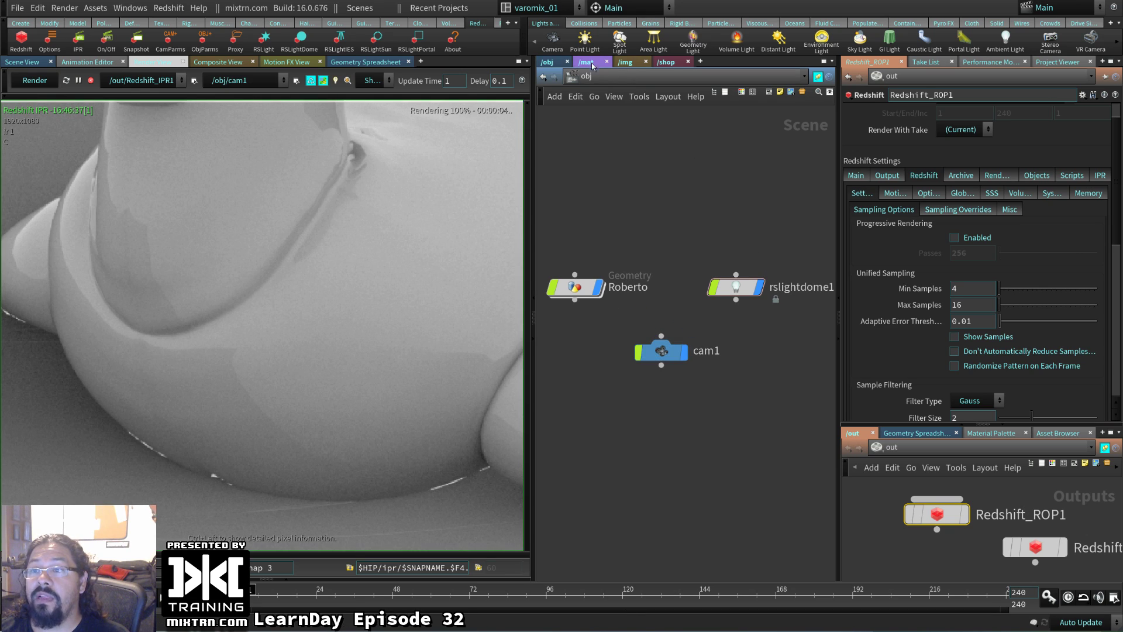
click(705, 272)
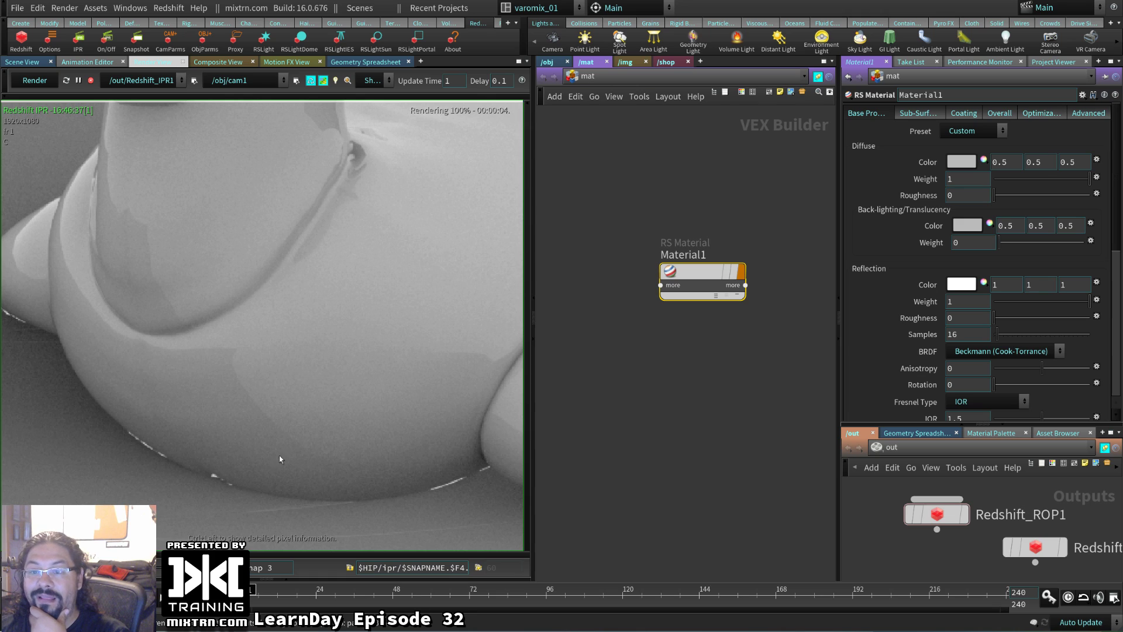
key(h)
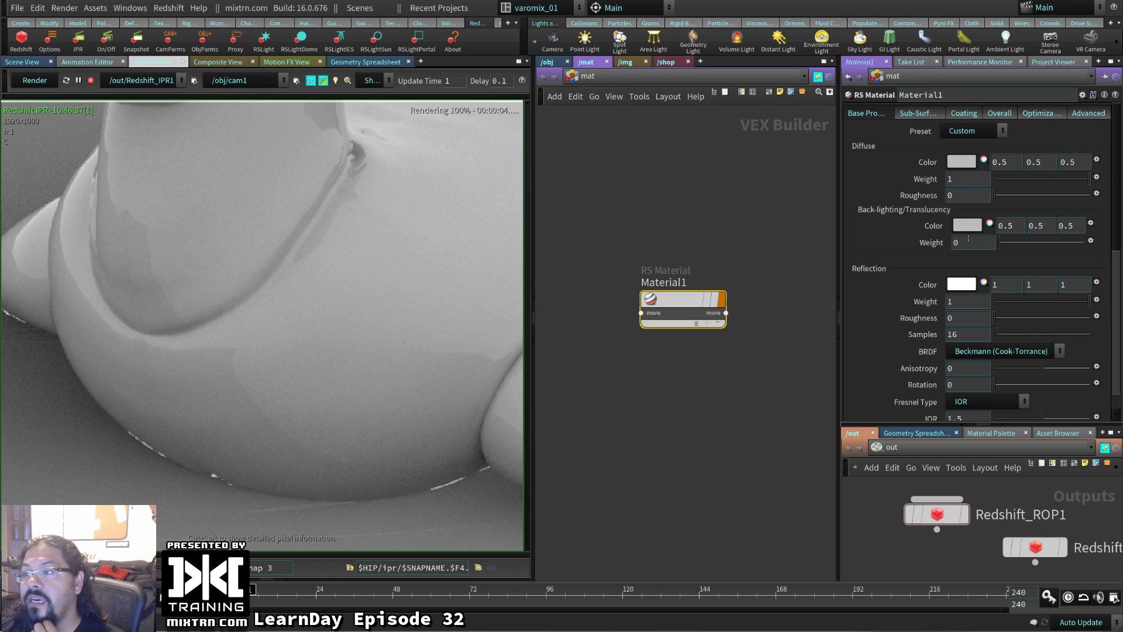
drag(994, 317, 1018, 319)
- Inspect the softened reflections on the toy's head, fin, neck and body in the refreshed IPR render
middle_drag(322, 326, 269, 326)
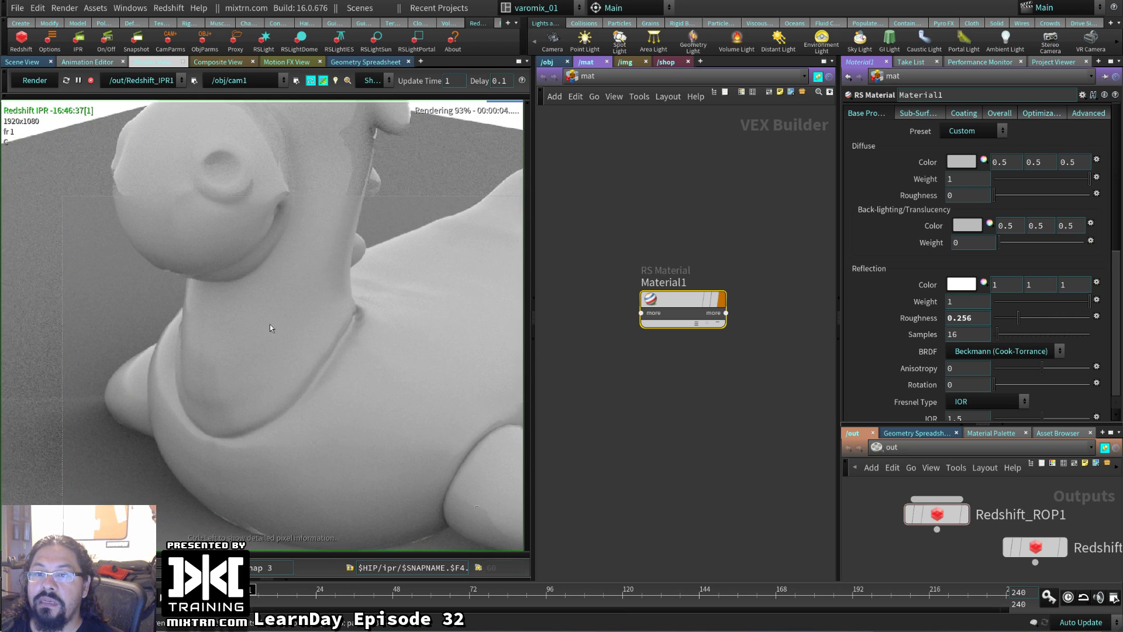
scroll(134, 405, up, 8)
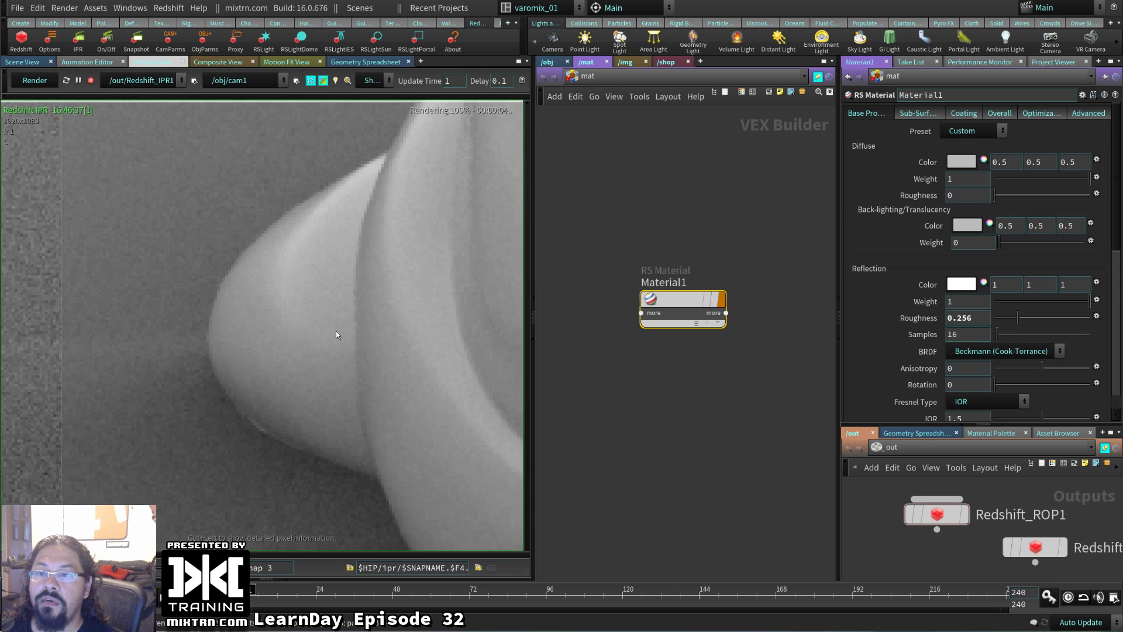
scroll(410, 293, down, 4)
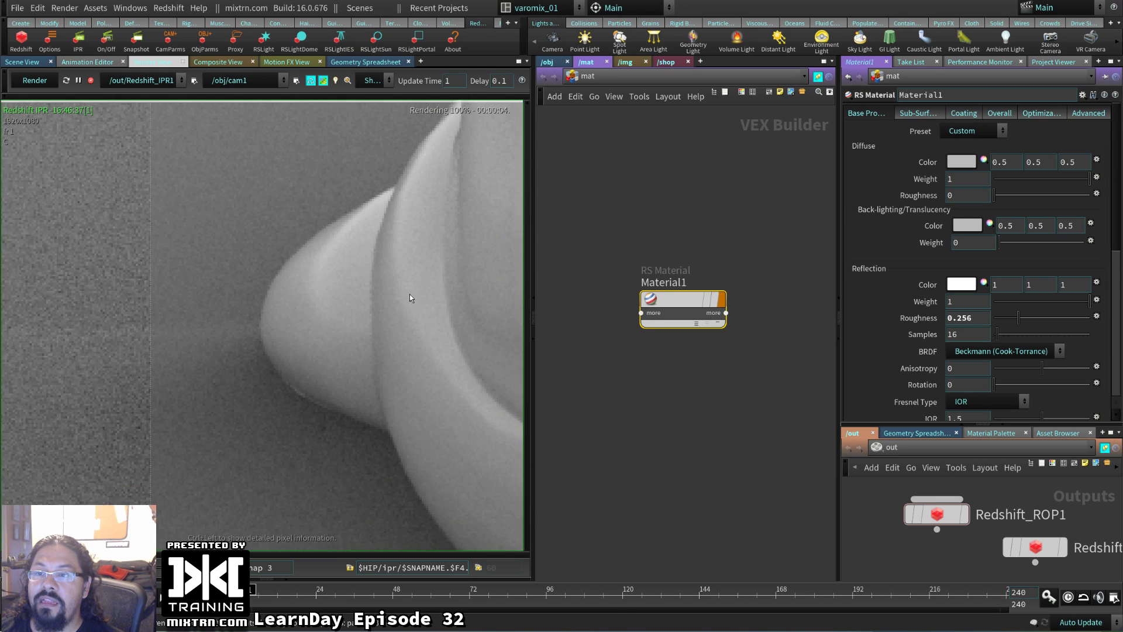
scroll(306, 343, up, 6)
scroll(302, 373, down, 2)
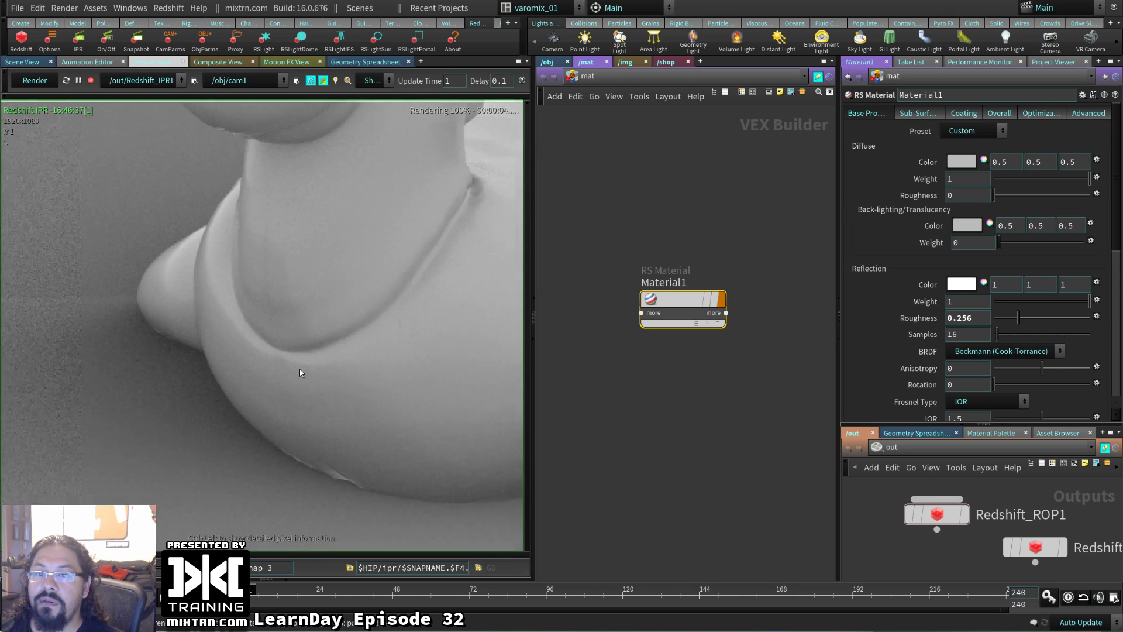
scroll(334, 372, up, 3)
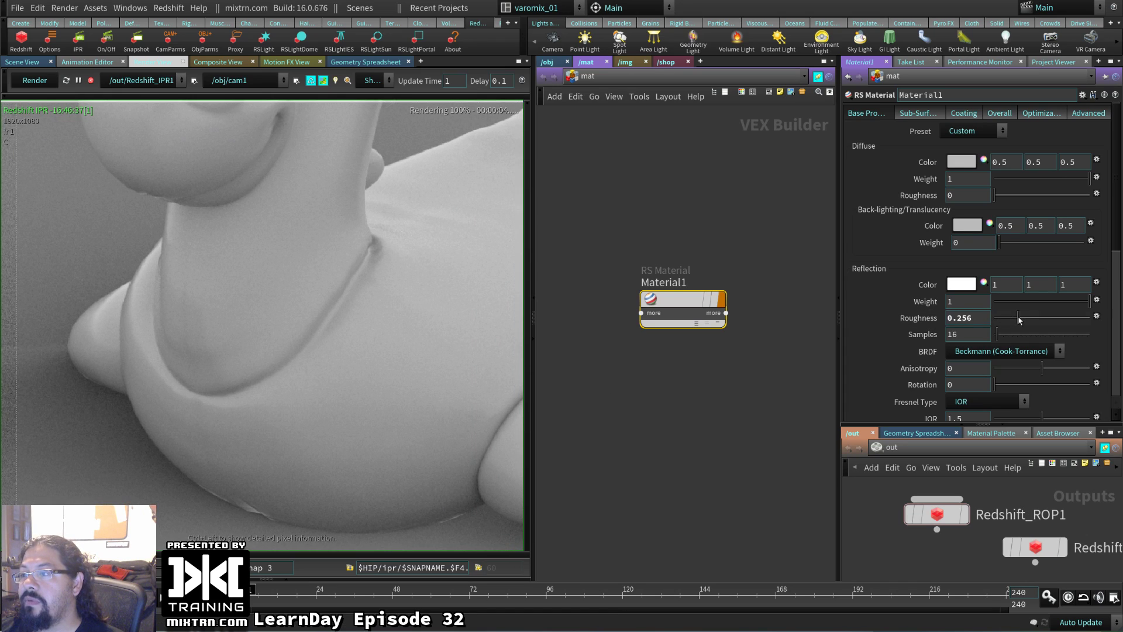
- Set Material1's reflection weight to 2 and inspect the reflection noise on the toy's body
click(962, 302)
text(2)
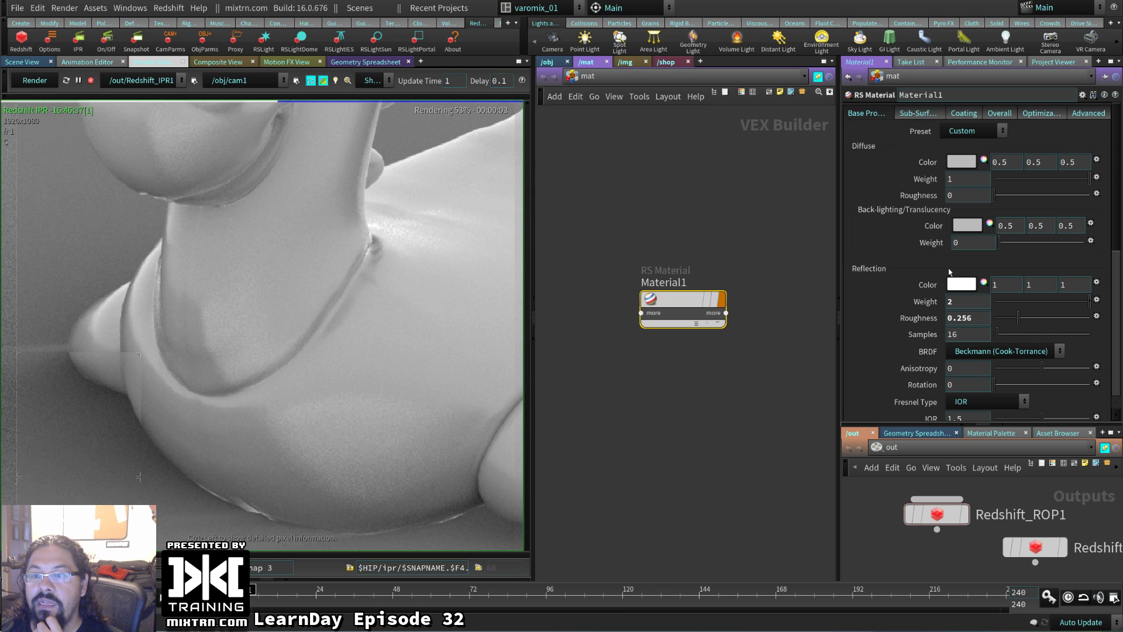
scroll(304, 380, up, 4)
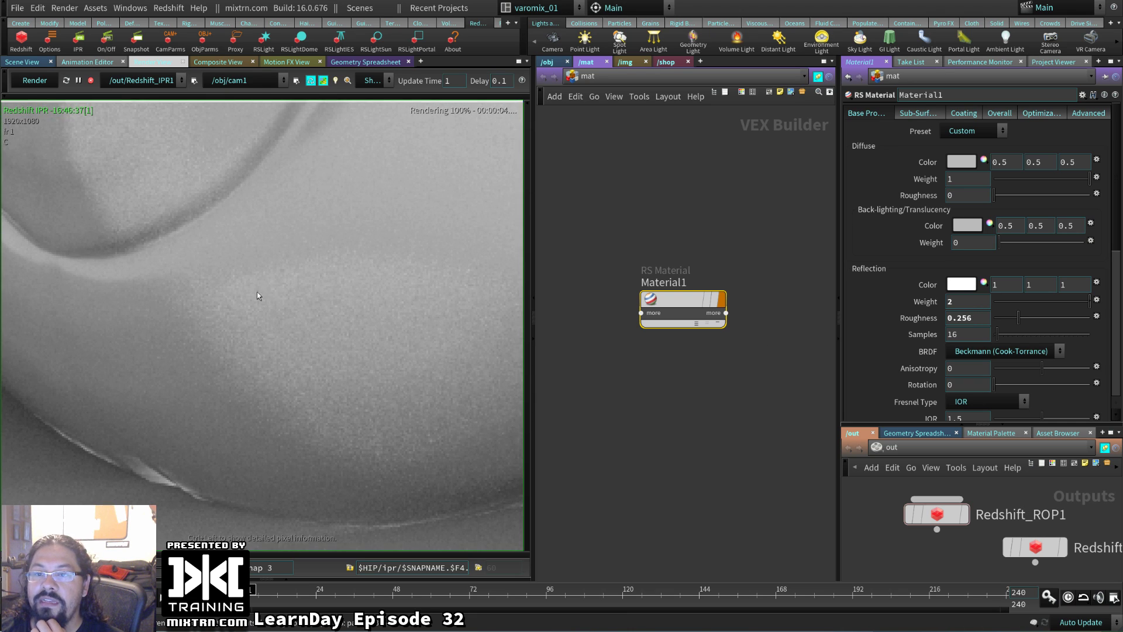
scroll(351, 410, down, 4)
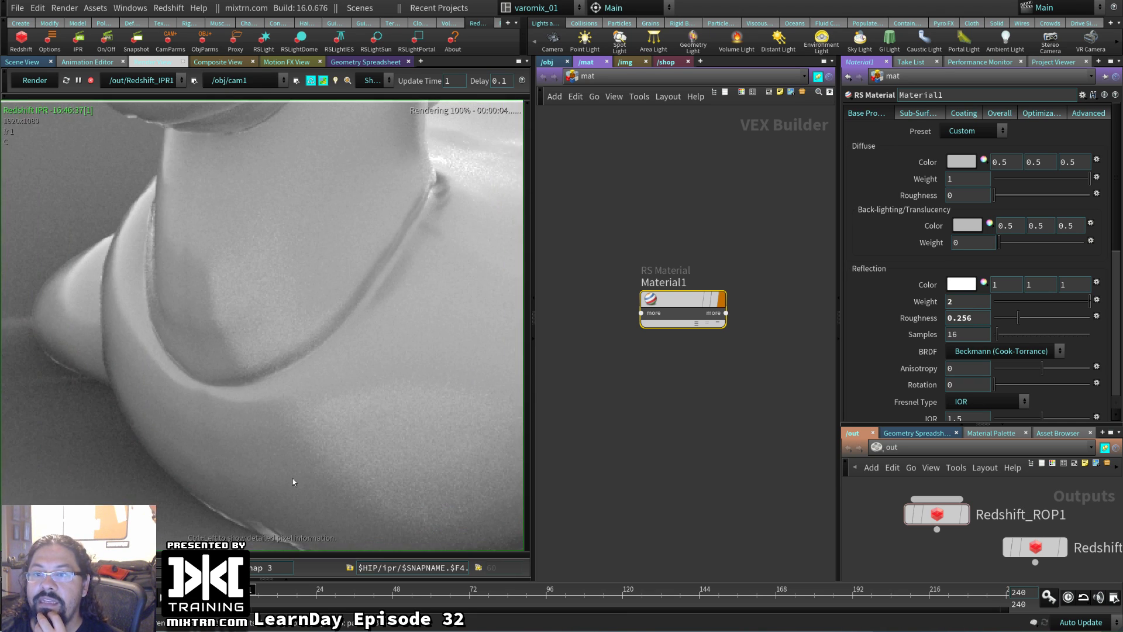
scroll(351, 381, up, 3)
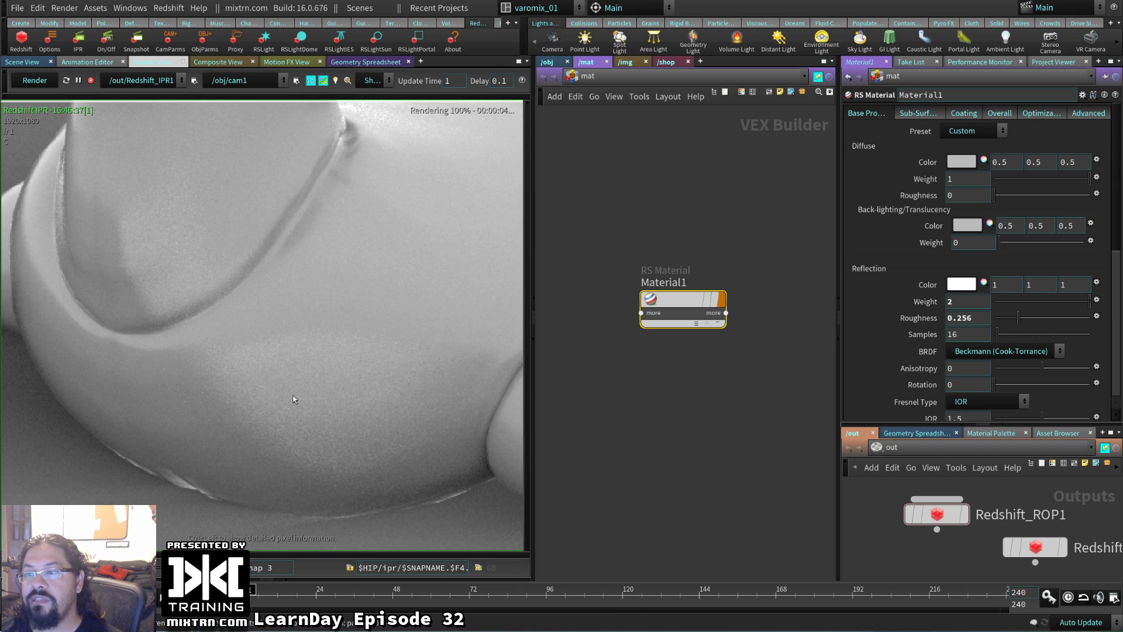
- Check Material1's reflection samples and BRDF options, and hide the shelf dock to enlarge the workspace
scroll(895, 269, down, 4)
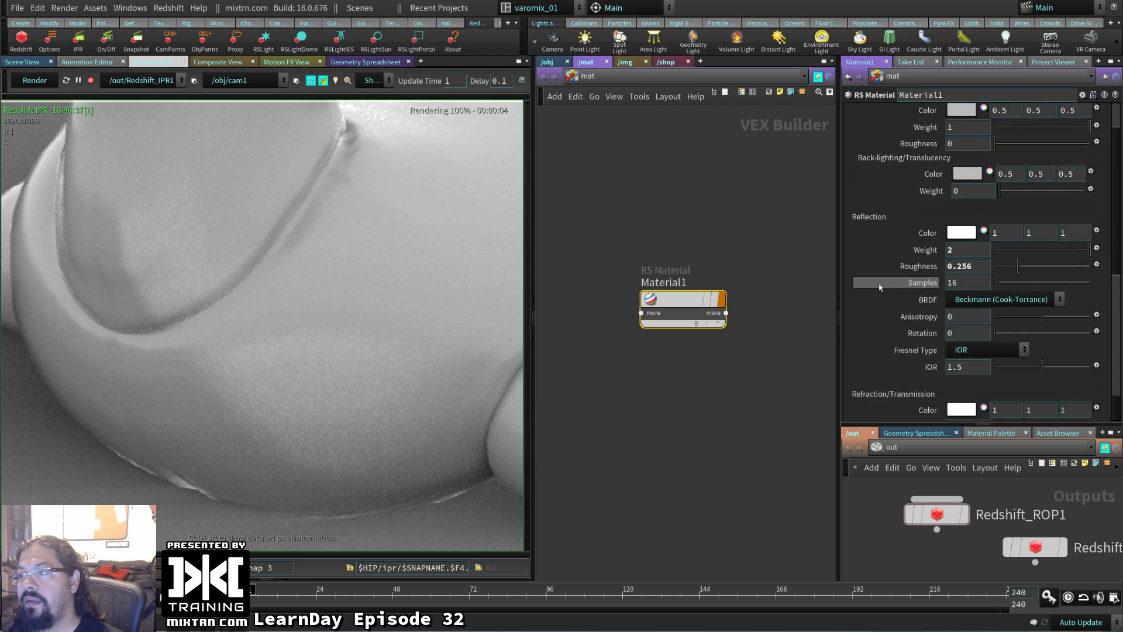
click(971, 247)
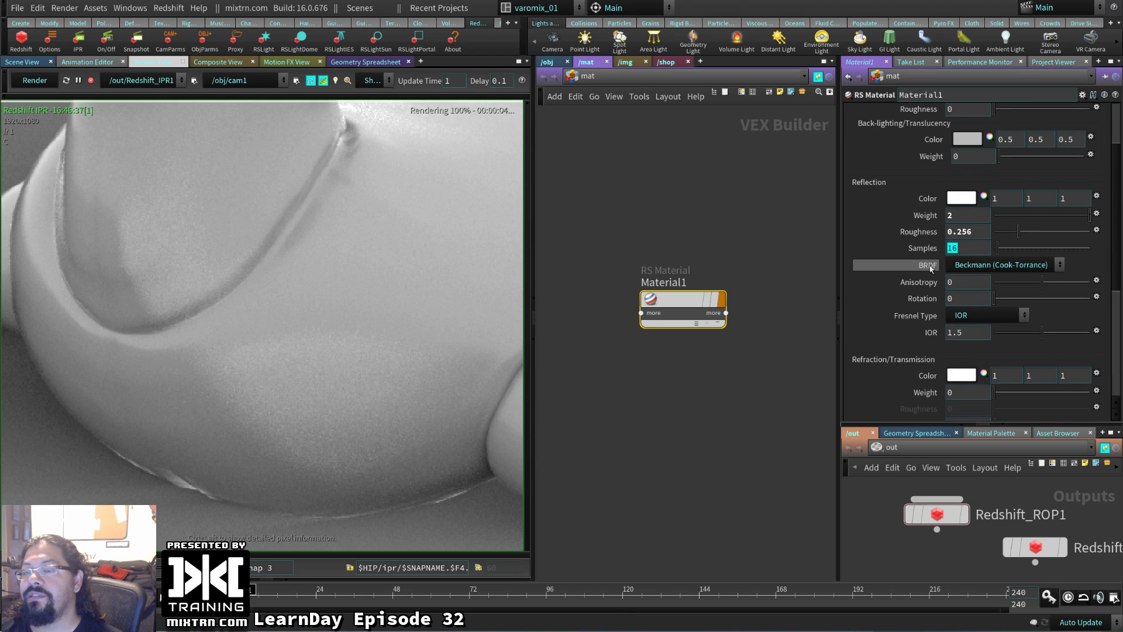
click(1002, 265)
click(1001, 265)
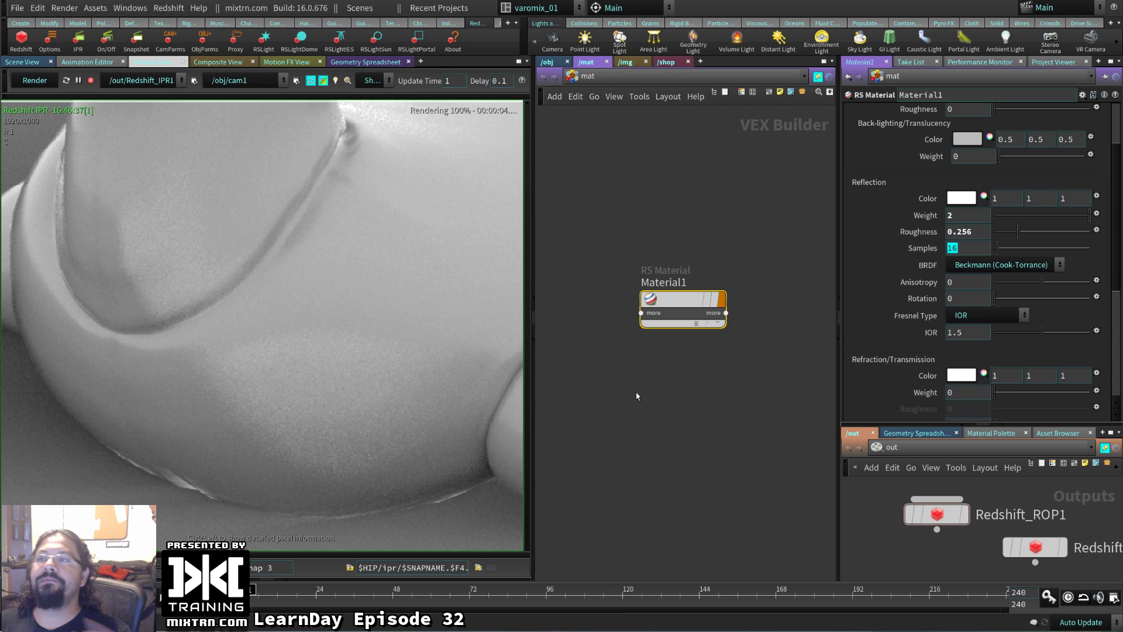
click(4, 51)
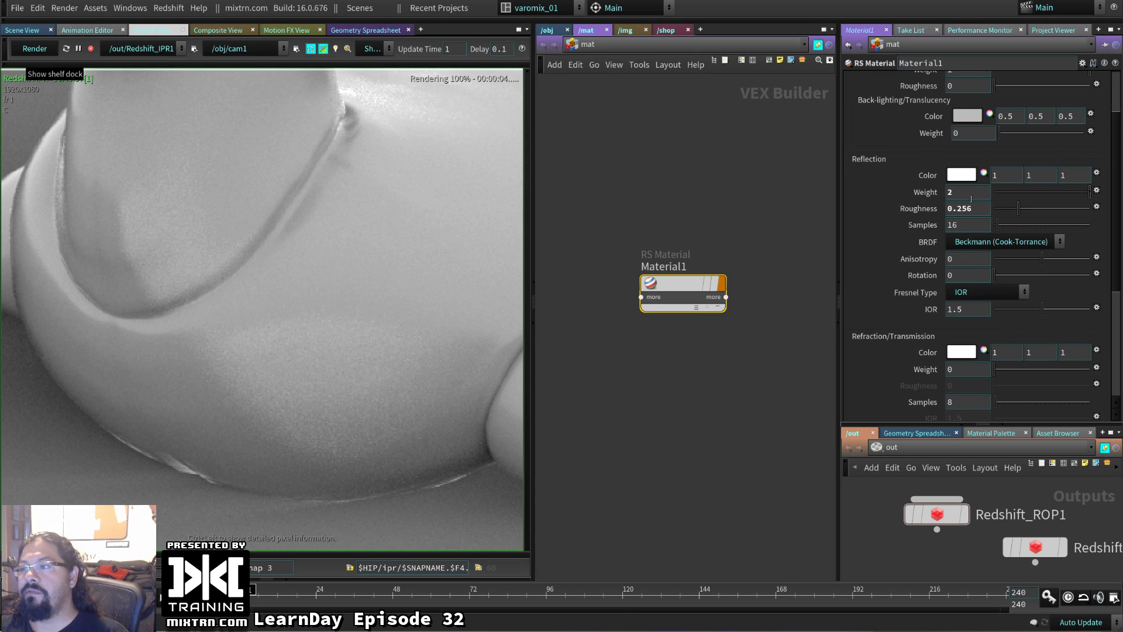
- Try reflection roughness values of 0 and 0.5 on Material1 to compare the rendered reflections
drag(1020, 215, 995, 211)
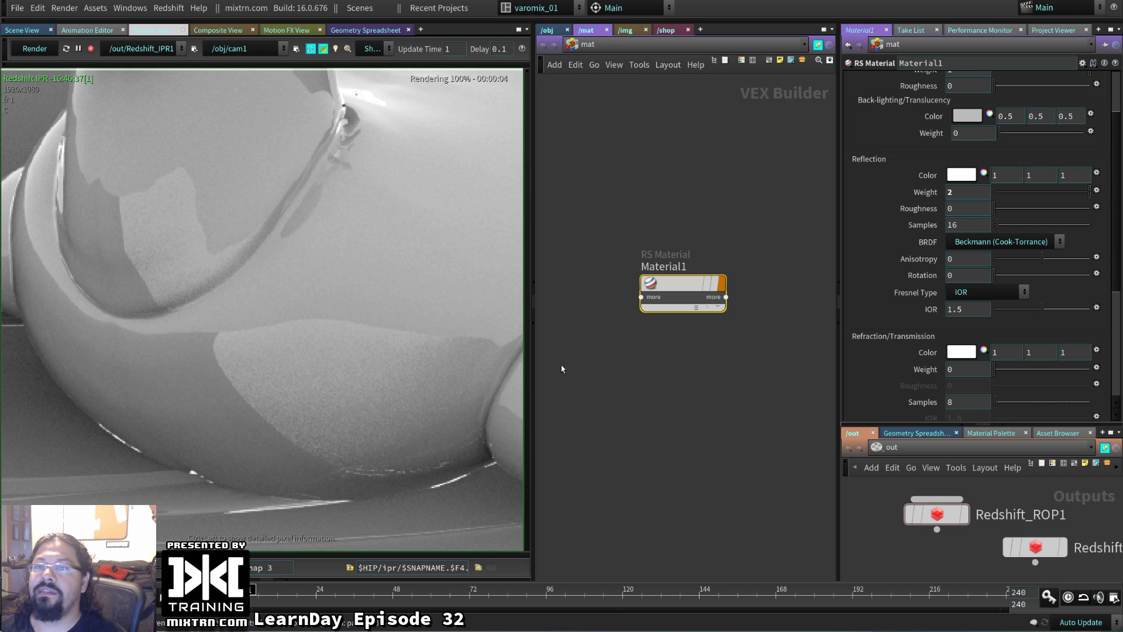
click(968, 208)
text(0.5)
key(Return)
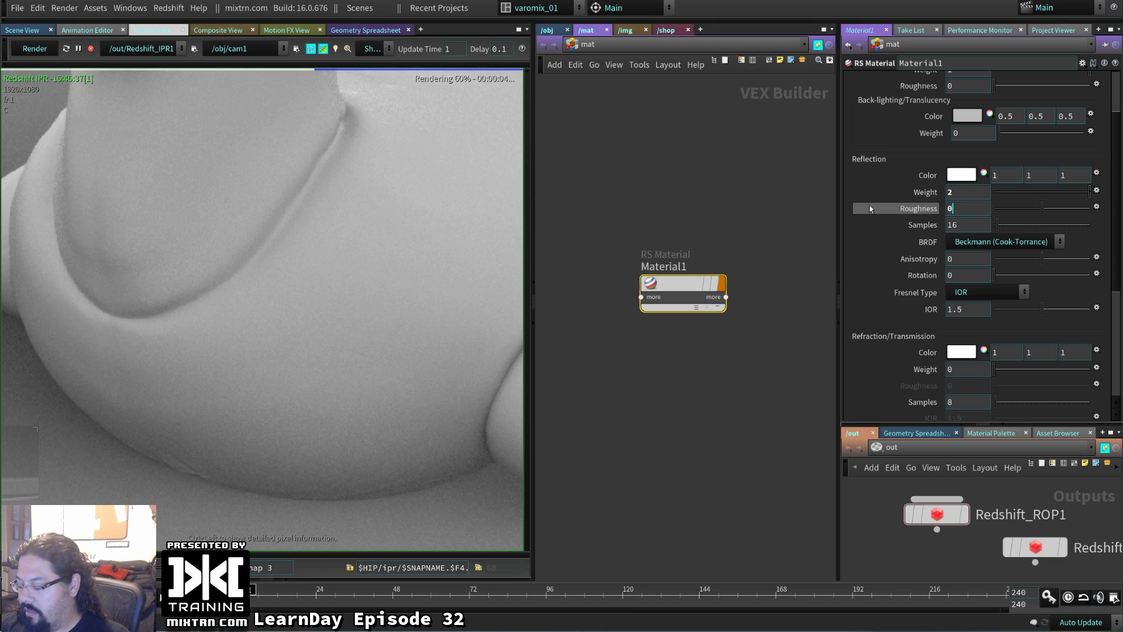
- Set Material1's reflection roughness to 0.2 and reflection samples to 128, and inspect the noise across the toy in the IPR render
middle_drag(870, 208, 514, 320)
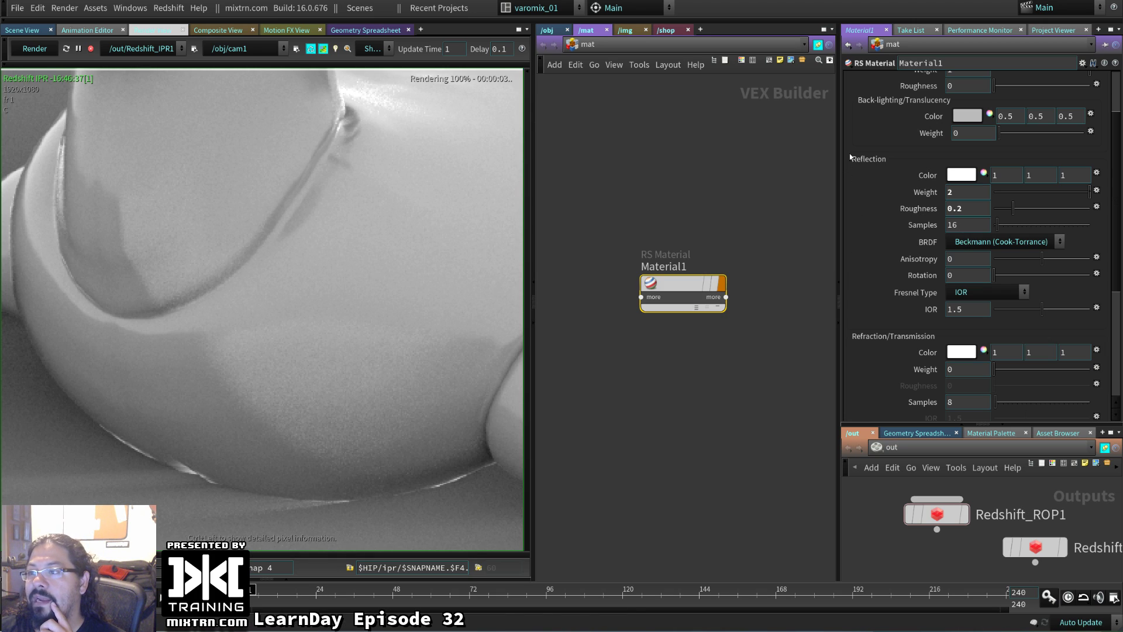
double_click(965, 225)
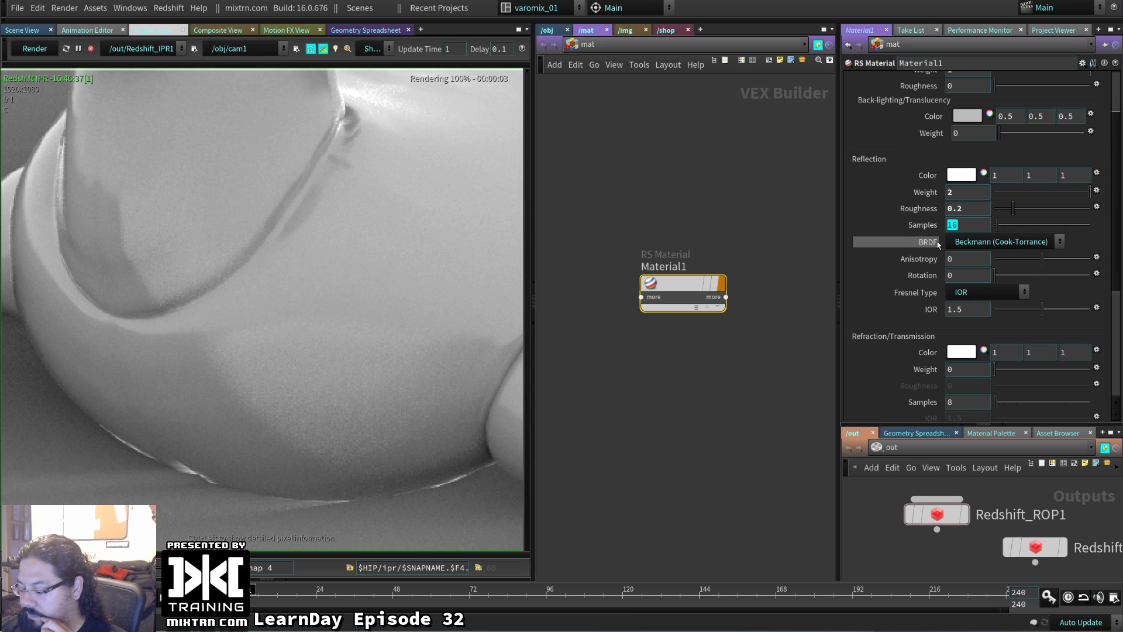
text(128)
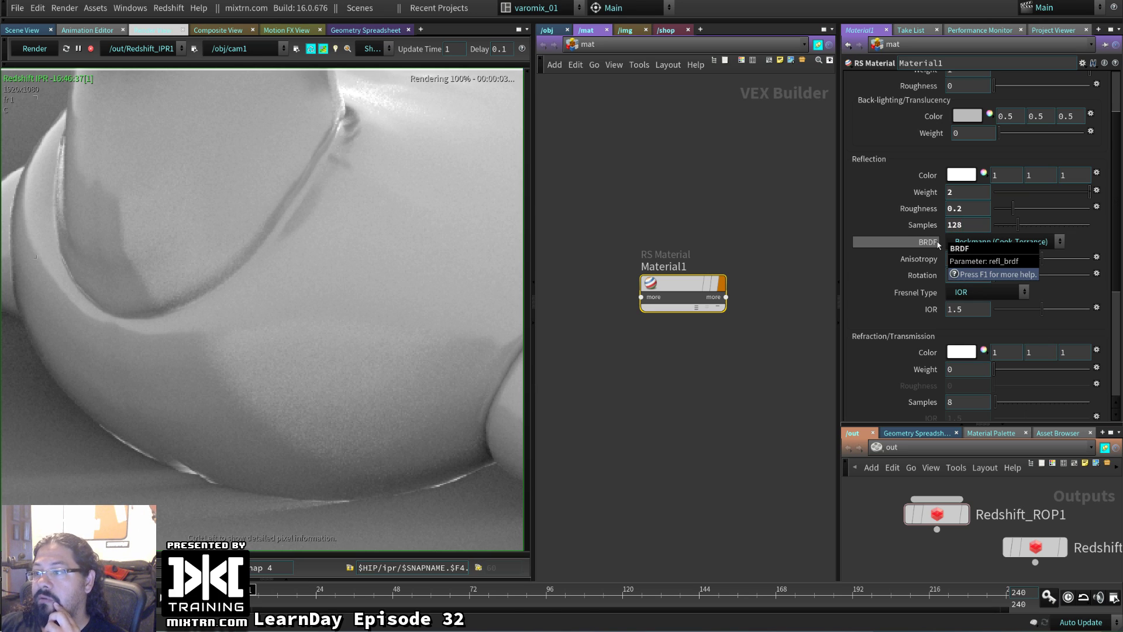
key(Return)
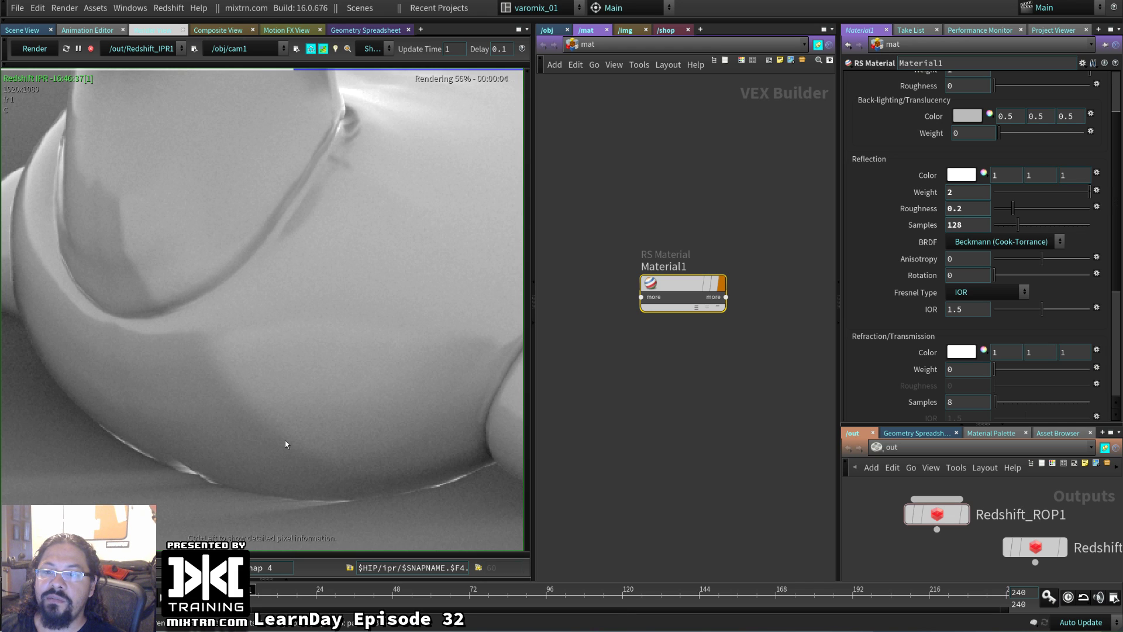
scroll(328, 445, up, 5)
scroll(316, 392, down, 3)
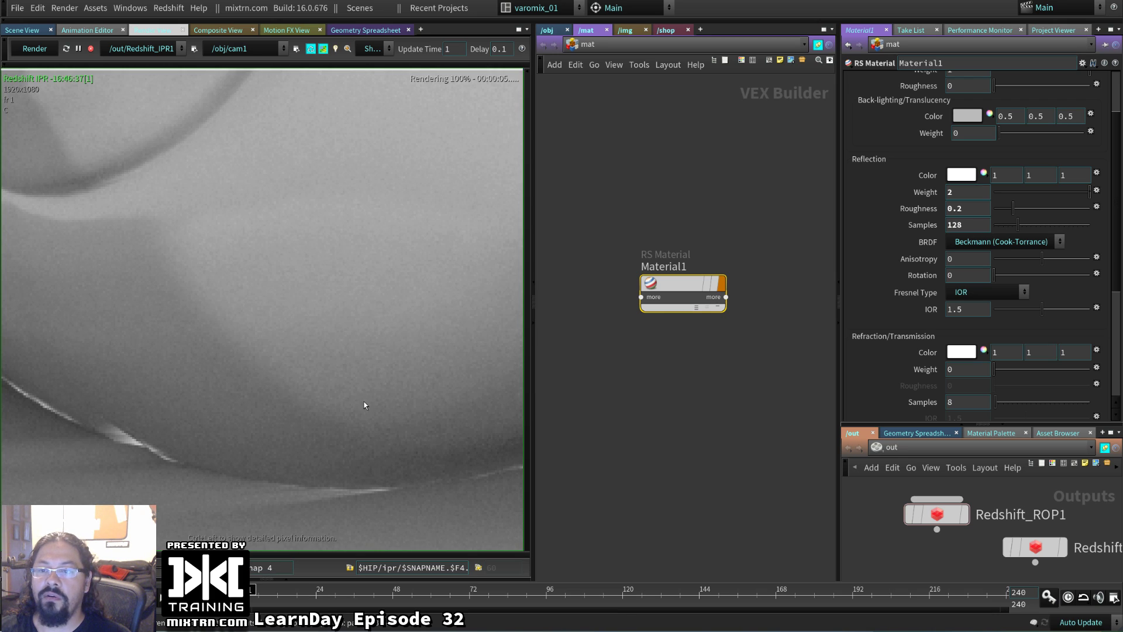
scroll(327, 386, down, 3)
middle_drag(331, 435, 251, 456)
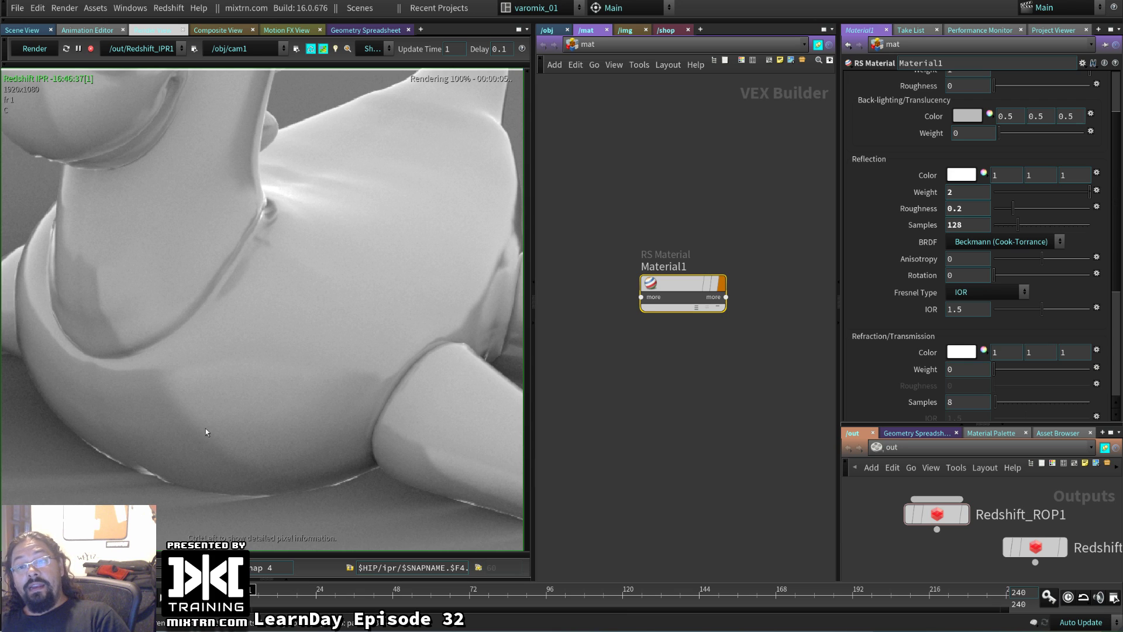
middle_drag(205, 429, 275, 403)
scroll(333, 388, down, 4)
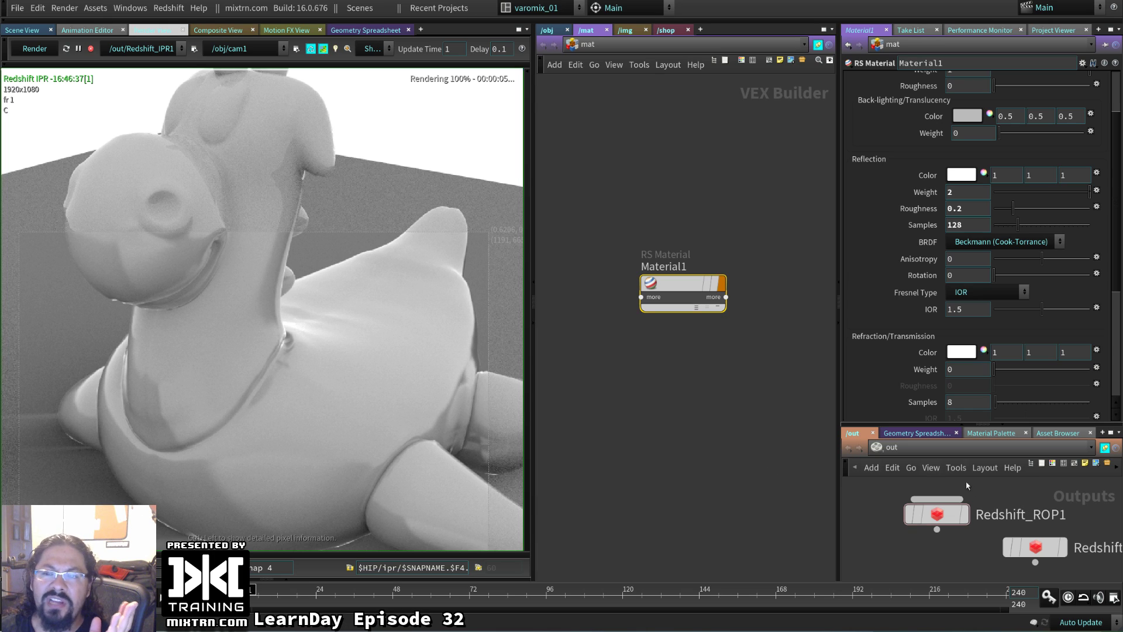
- Enable the light sample override in Redshift_ROP1's sampling overrides
drag(938, 514, 922, 522)
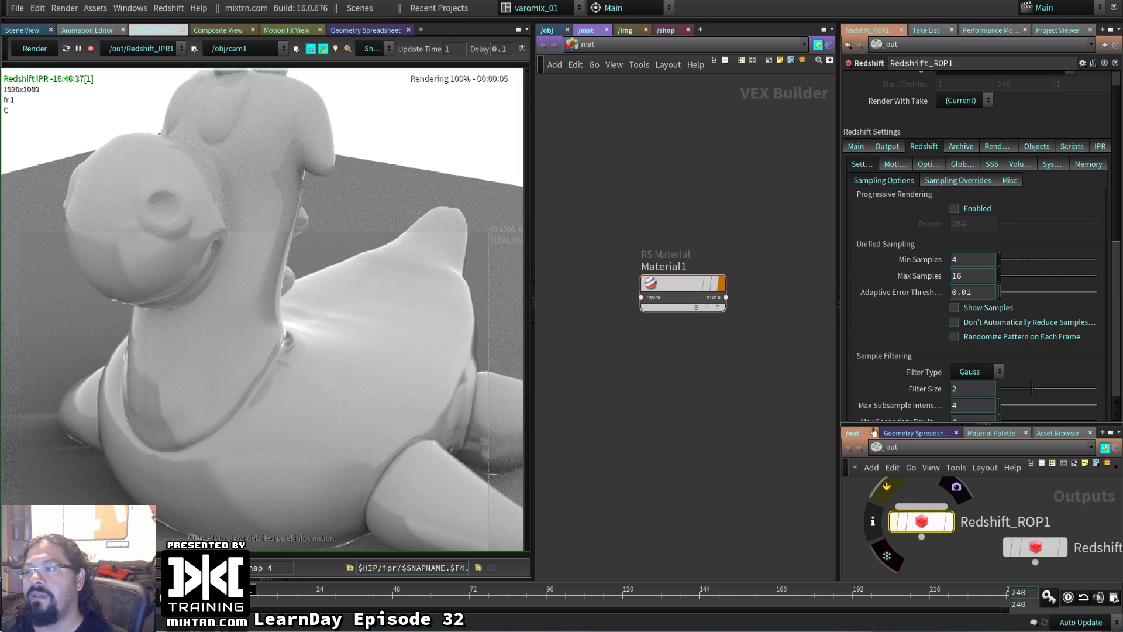
click(965, 181)
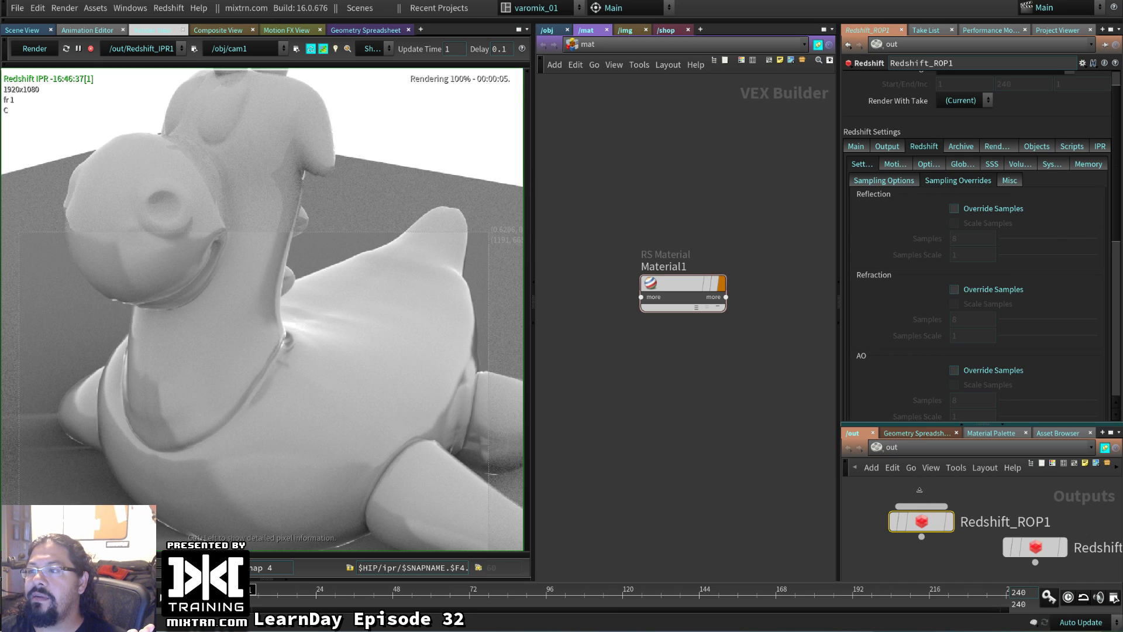
scroll(910, 294, down, 1)
scroll(910, 294, down, 5)
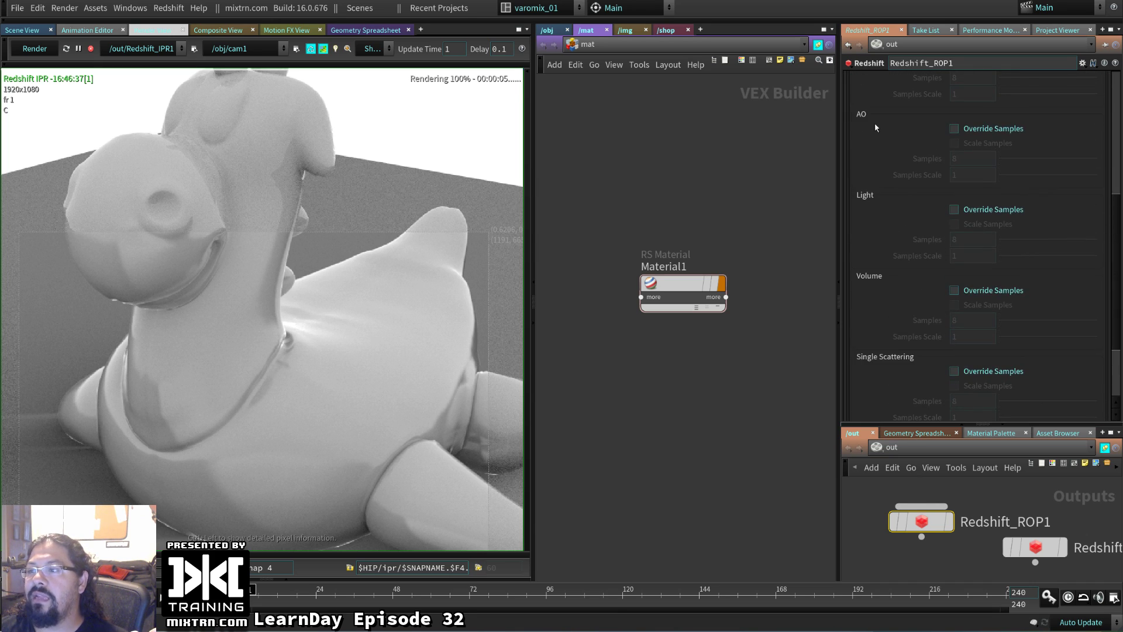
click(993, 210)
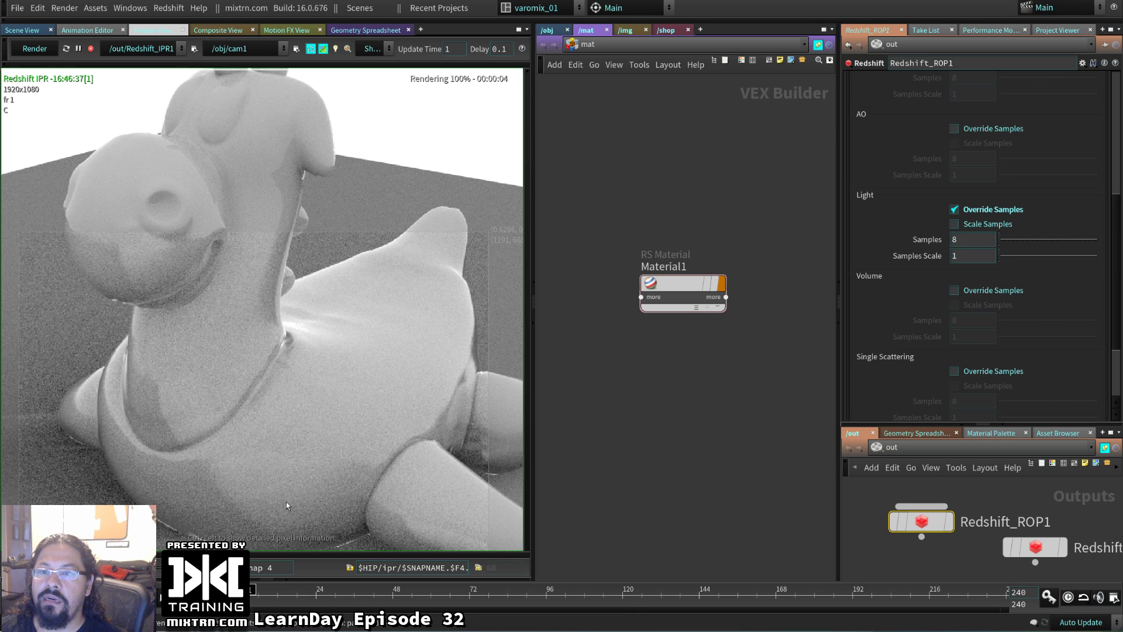
- Try light override samples of 16 and 32 on Redshift_ROP1 to compare the render noise
double_click(968, 239)
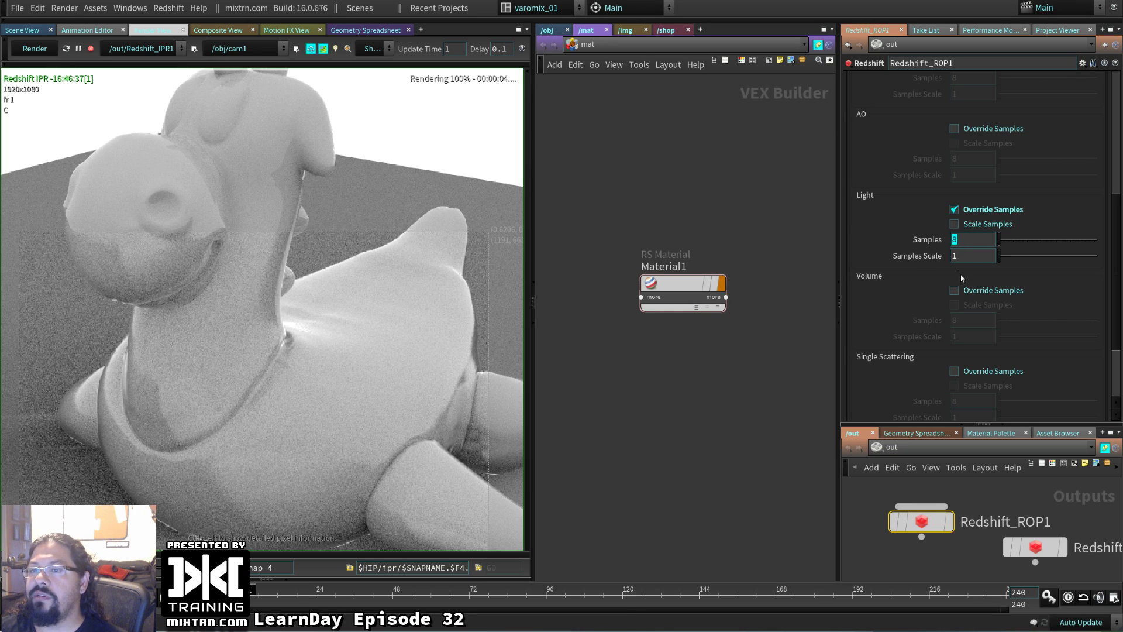
text(16)
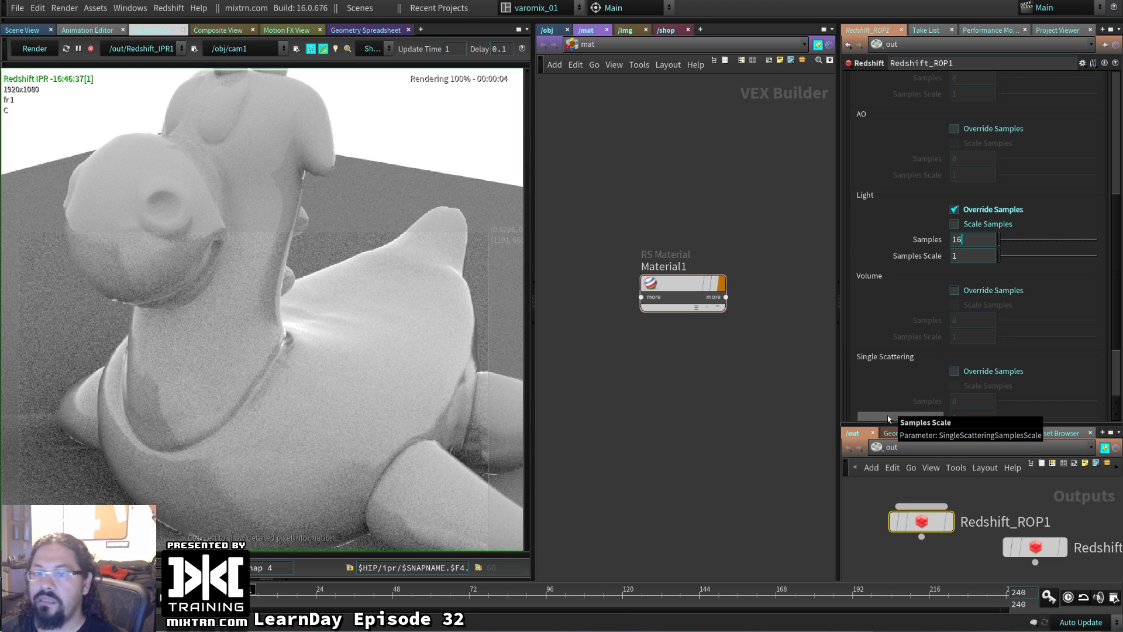
key(Return)
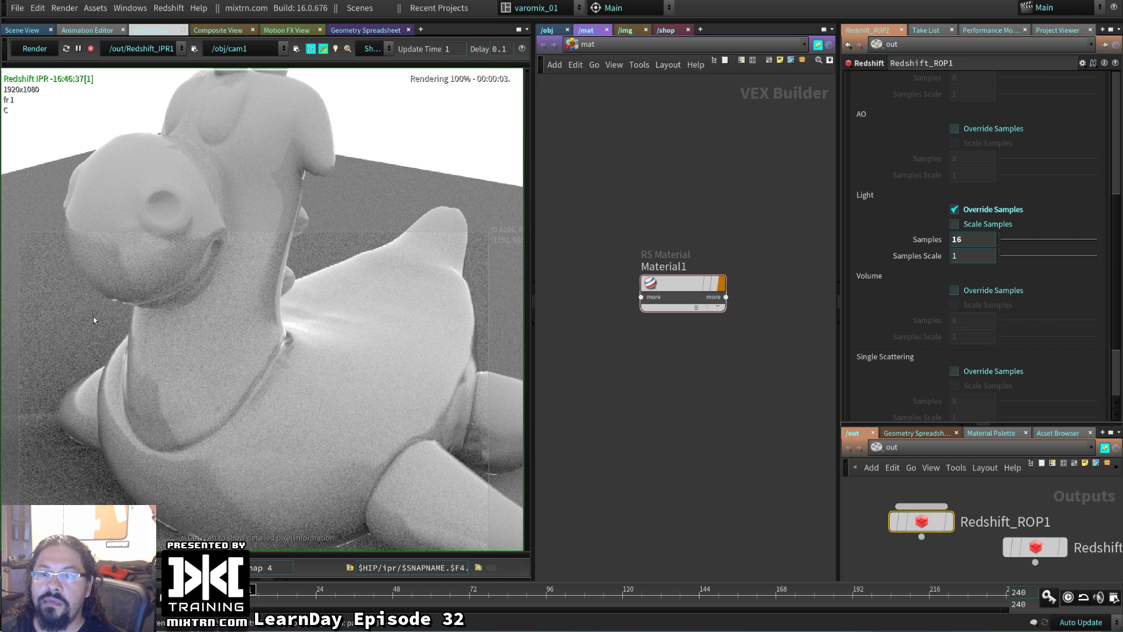
double_click(969, 241)
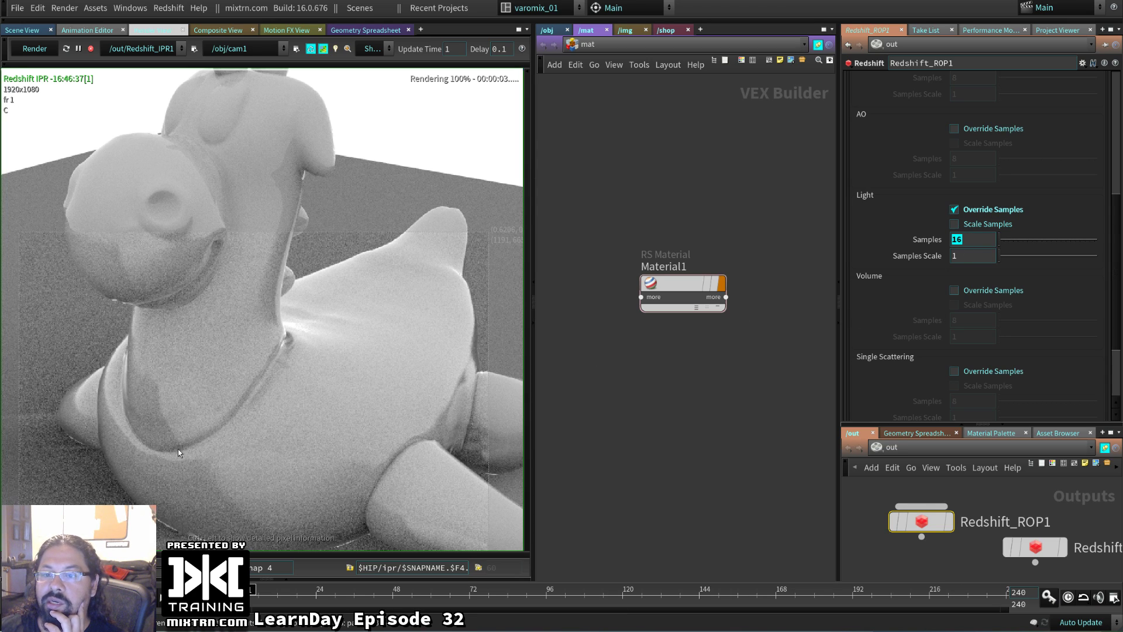
text(32)
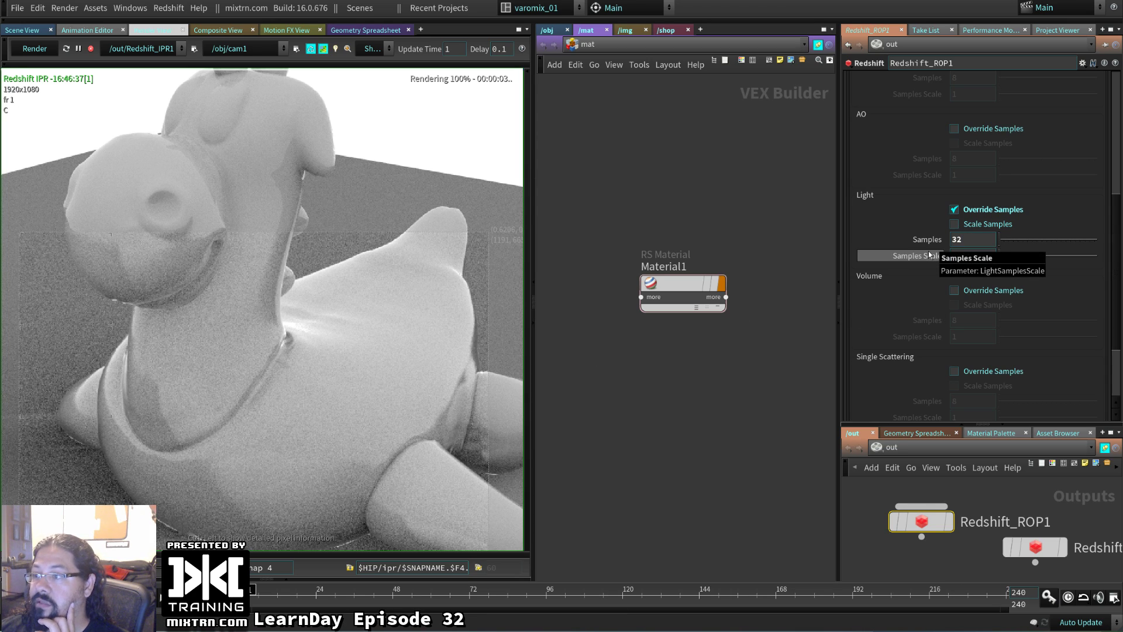
key(Return)
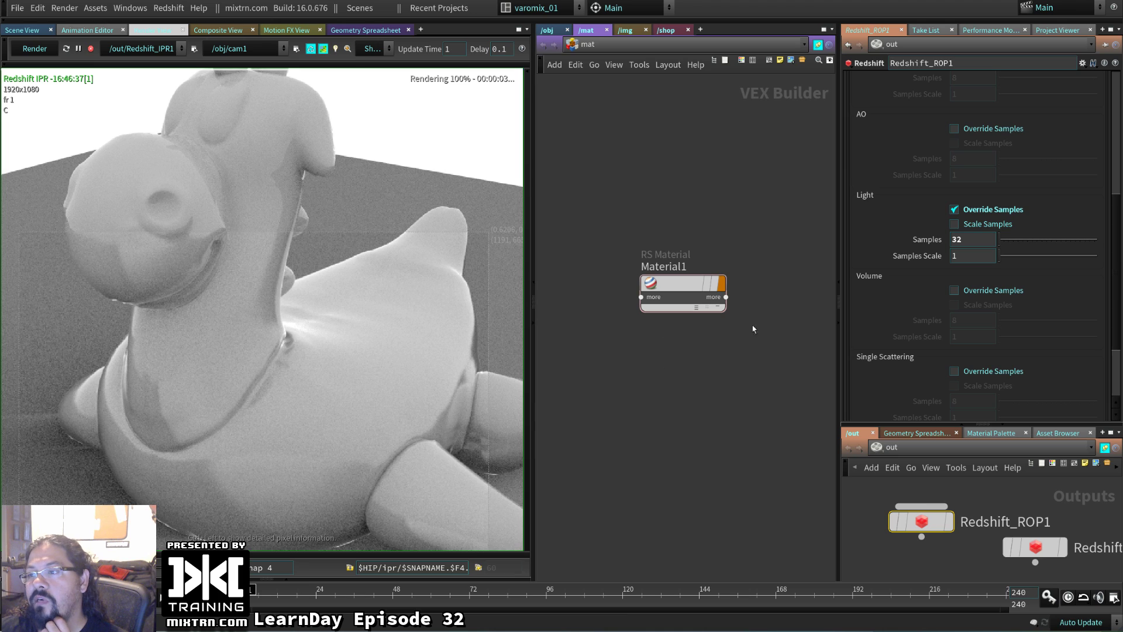
- Check Redshift_ROP1's unified Max Samples and return the light override samples to 8
scroll(918, 239, up, 6)
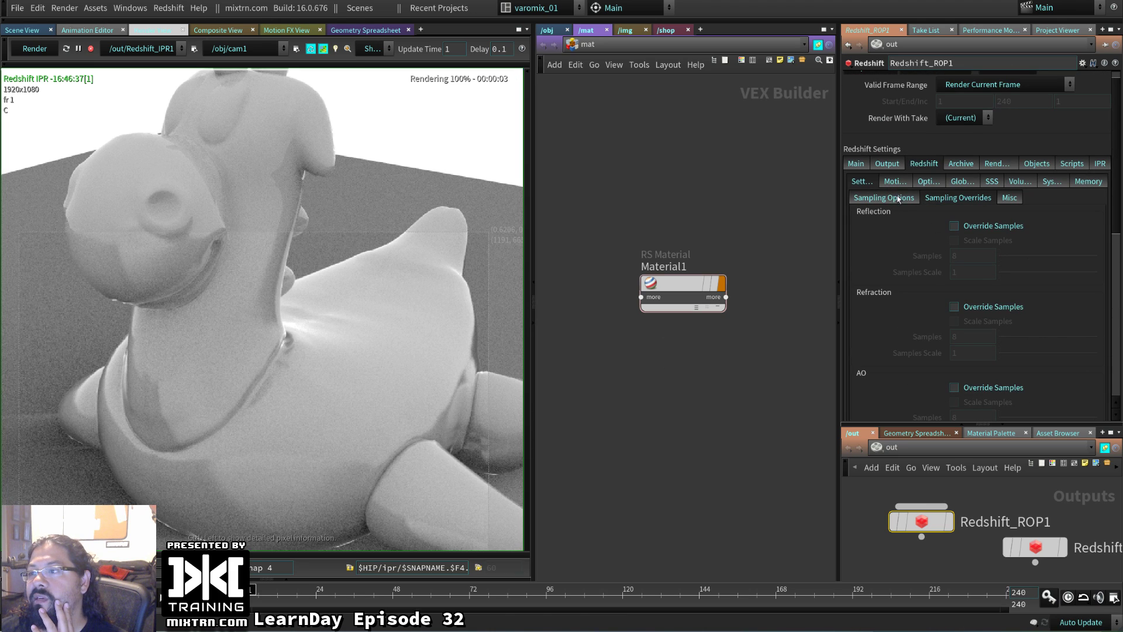
click(890, 199)
scroll(892, 236, down, 1)
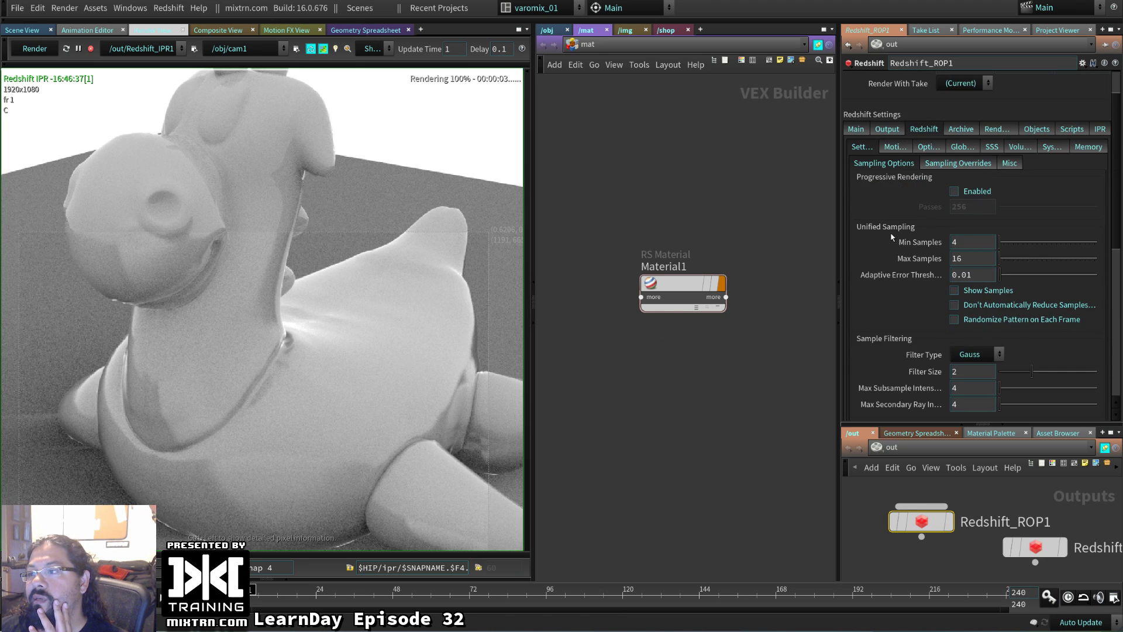
double_click(957, 258)
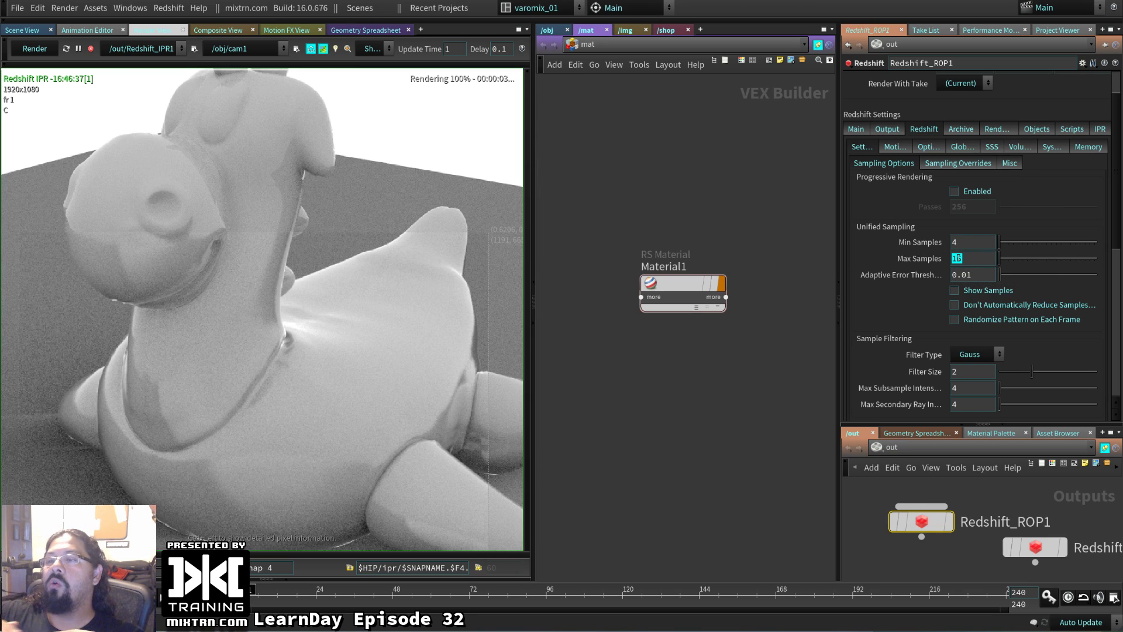
key(Return)
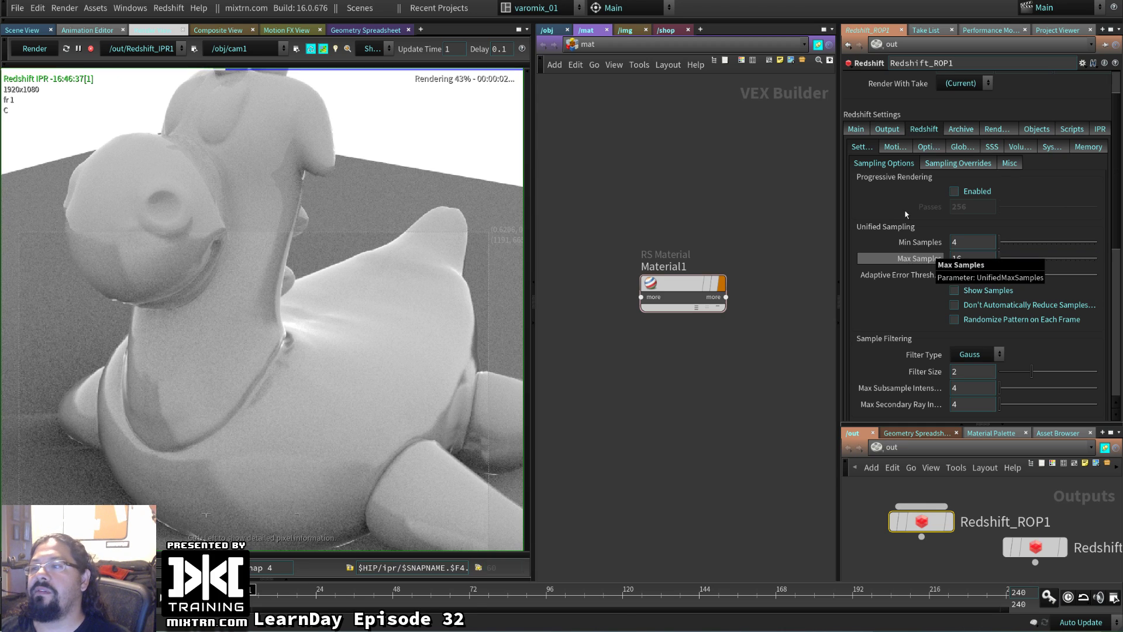
click(958, 163)
scroll(973, 335, down, 1)
scroll(971, 332, down, 3)
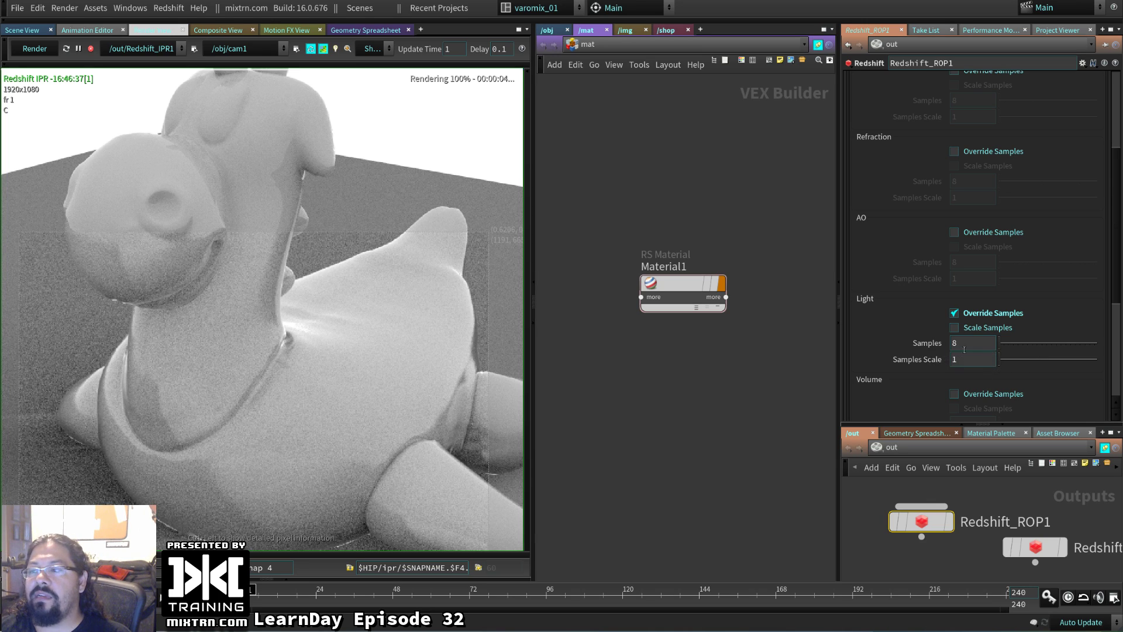
- Set the unified sampling Max Samples of Redshift_ROP1 to 256
scroll(918, 316, up, 5)
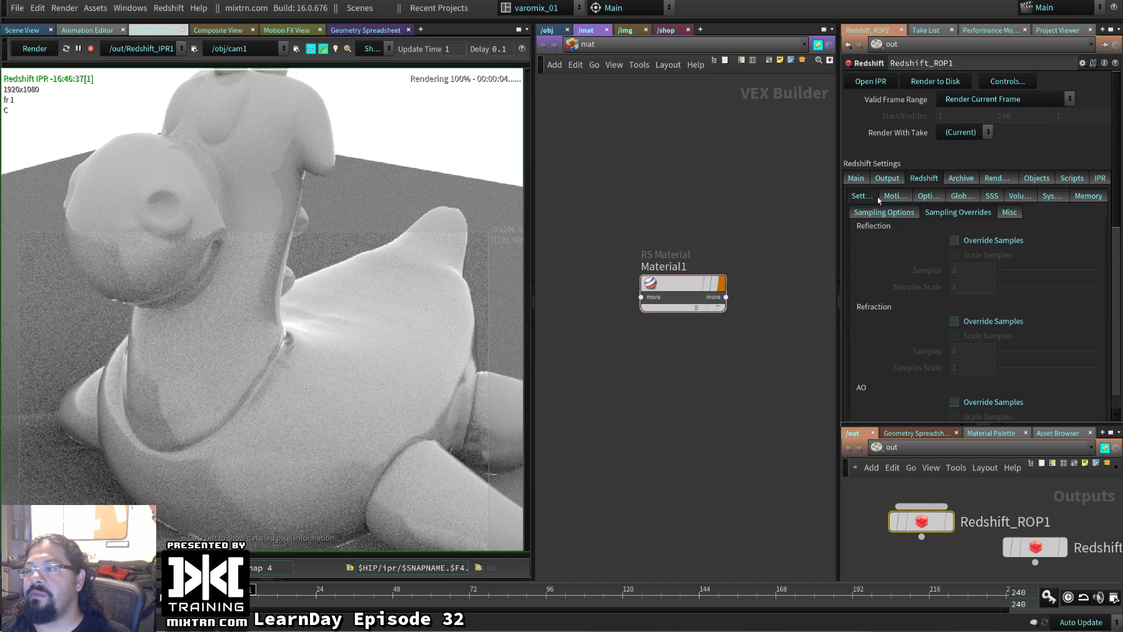
click(883, 212)
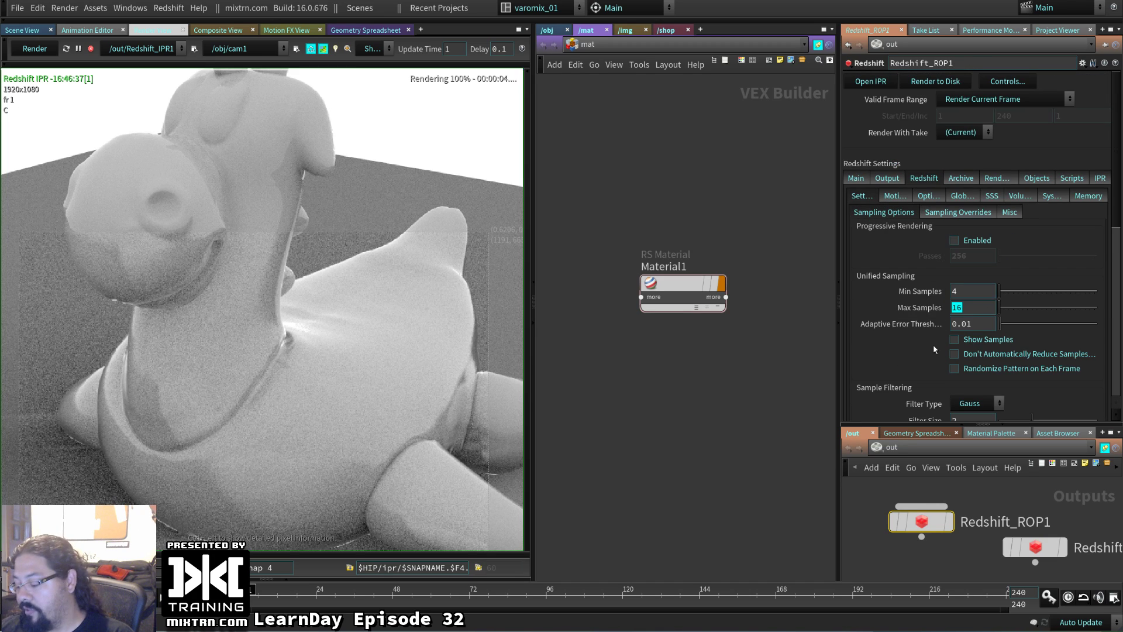
text(256)
key(Return)
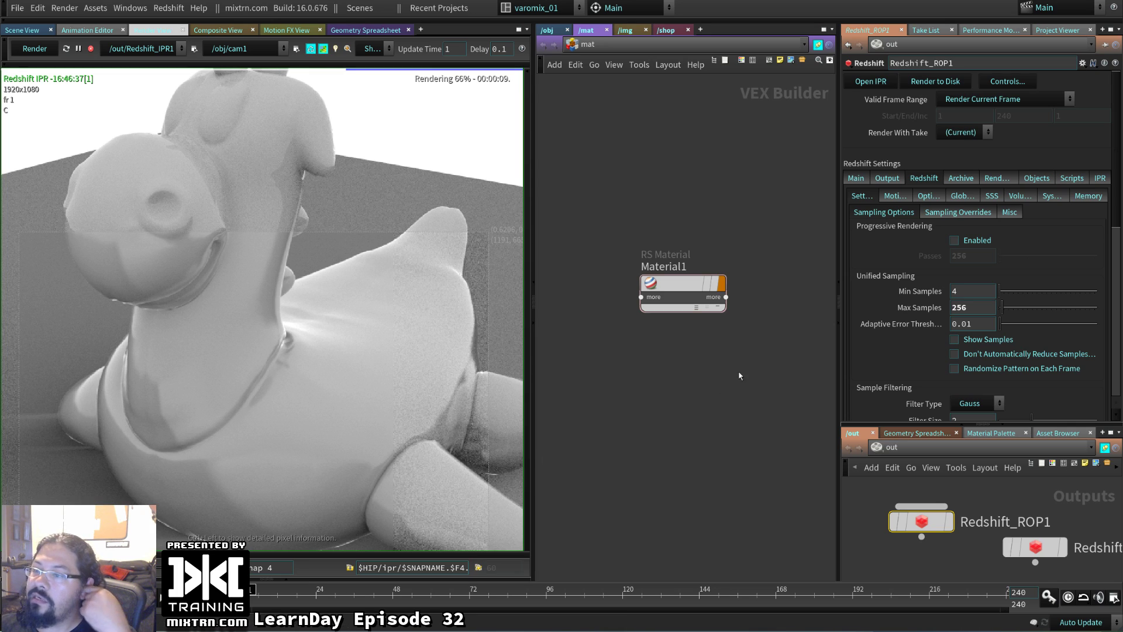
- Examine the noise on the toy's body and leg in the render, and disable the light sample override on Redshift_ROP1
click(958, 213)
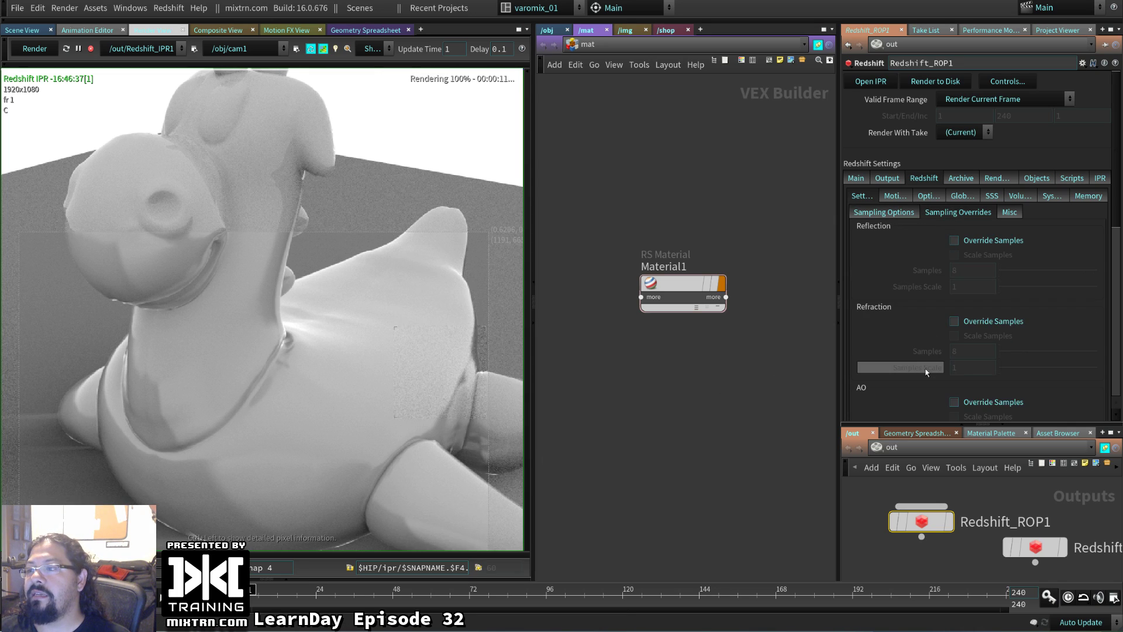
scroll(965, 280, down, 5)
click(954, 345)
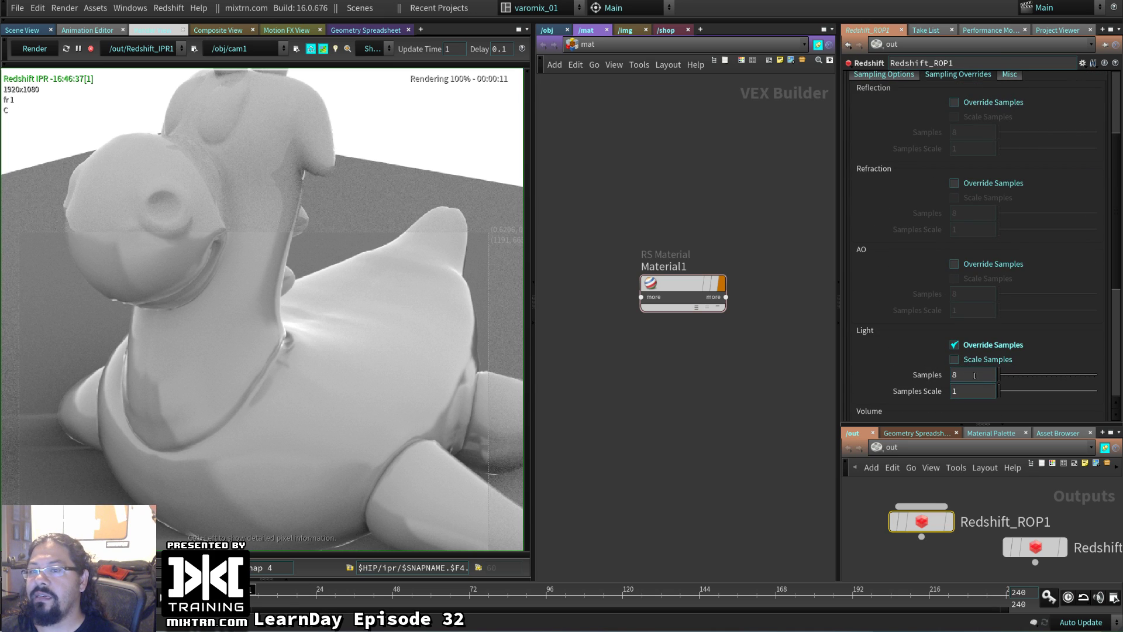
double_click(969, 373)
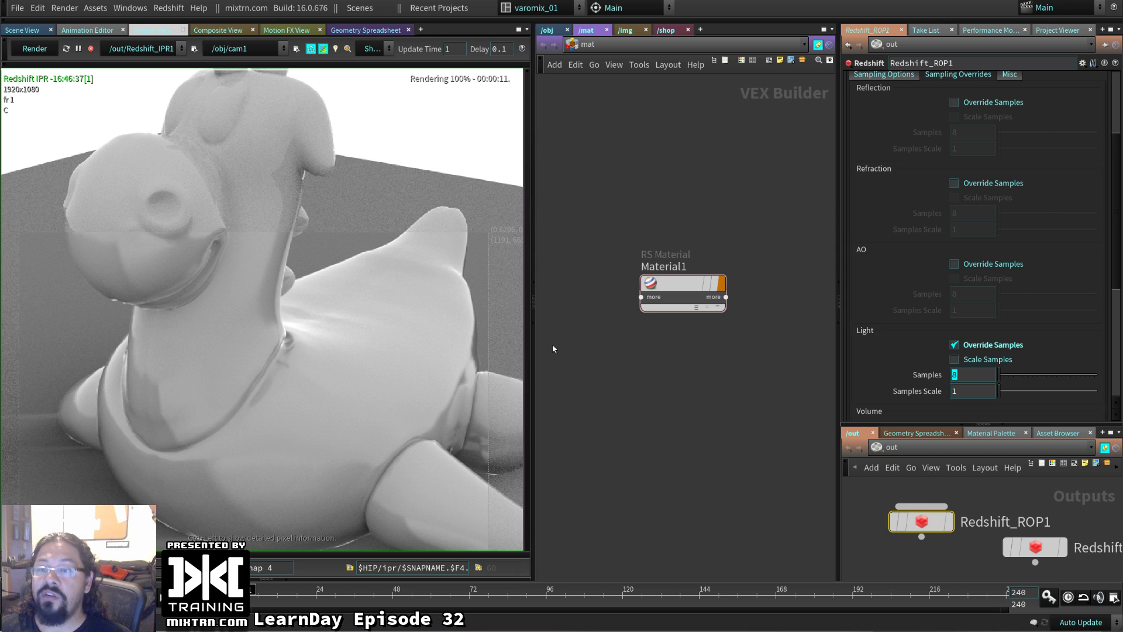
scroll(298, 231, up, 3)
middle_drag(299, 233, 261, 354)
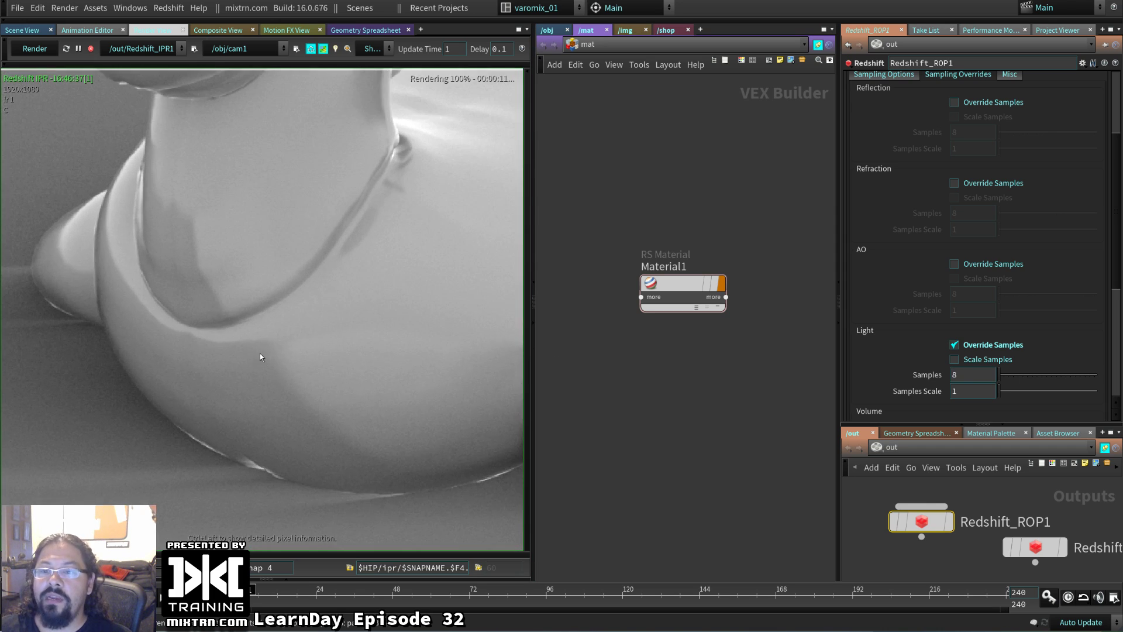
scroll(252, 349, up, 3)
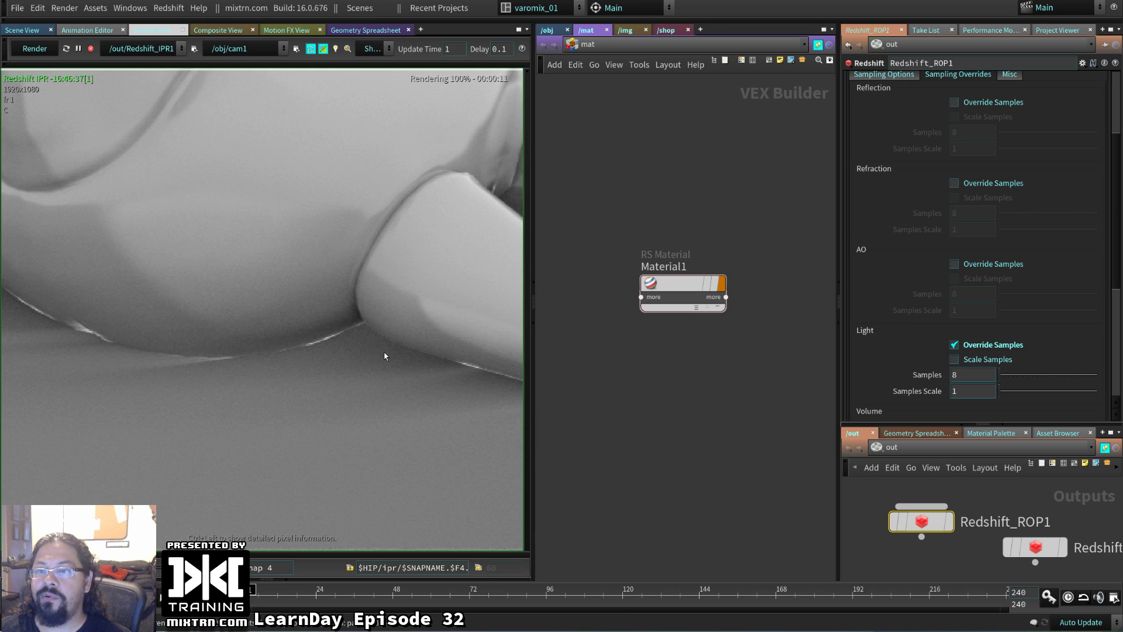
click(960, 347)
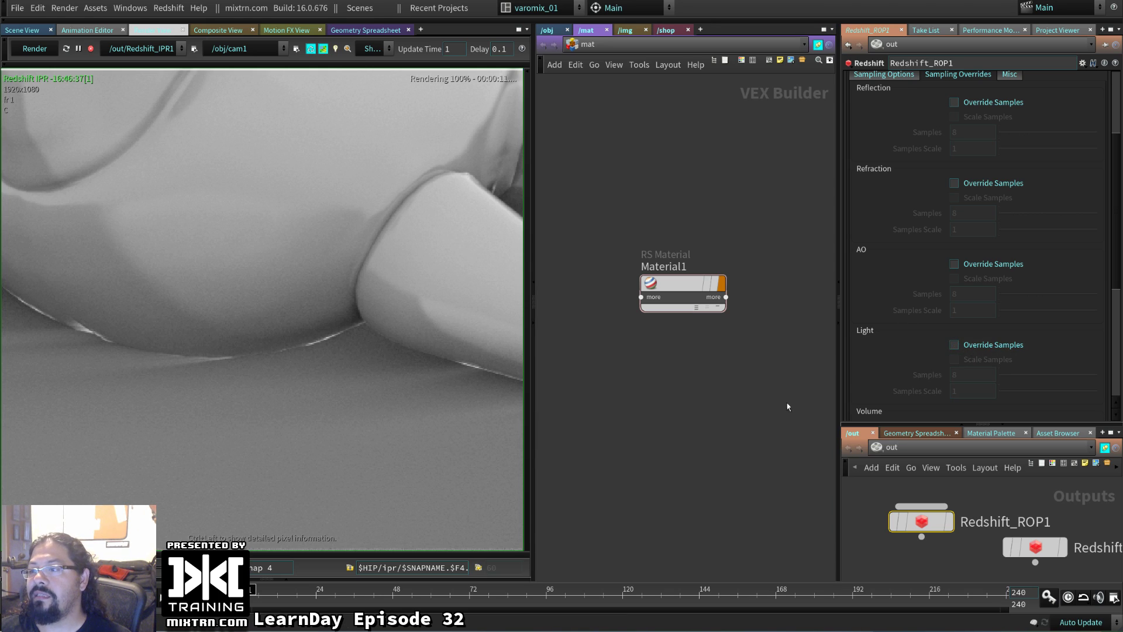
- Select the rslightdome1 dome light in the scene network and check its light samples setting
click(547, 29)
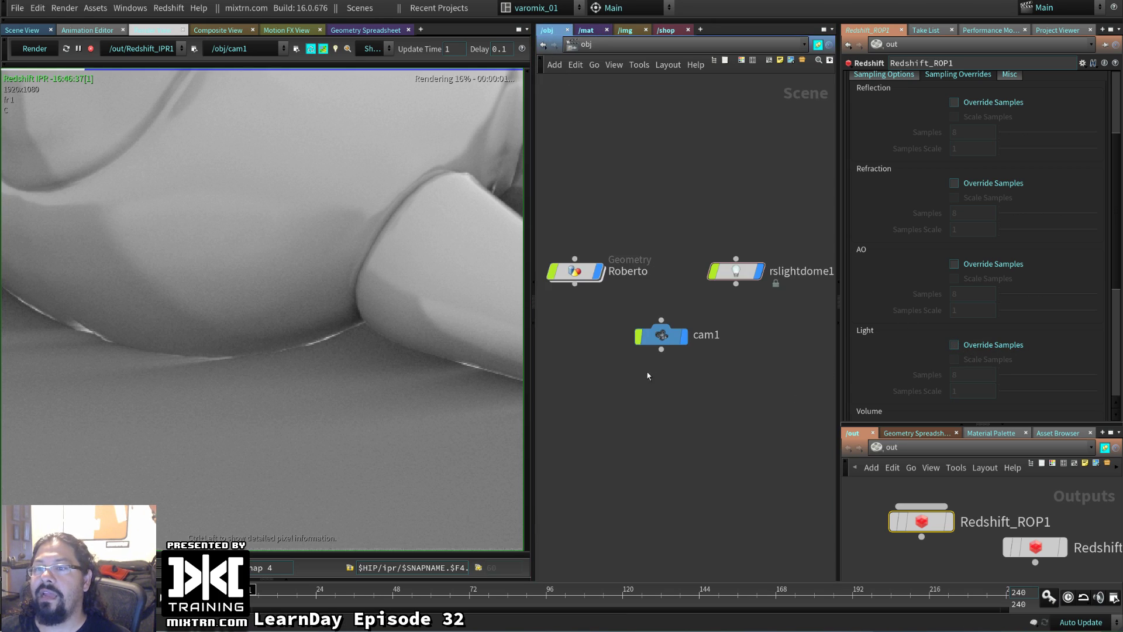
click(735, 271)
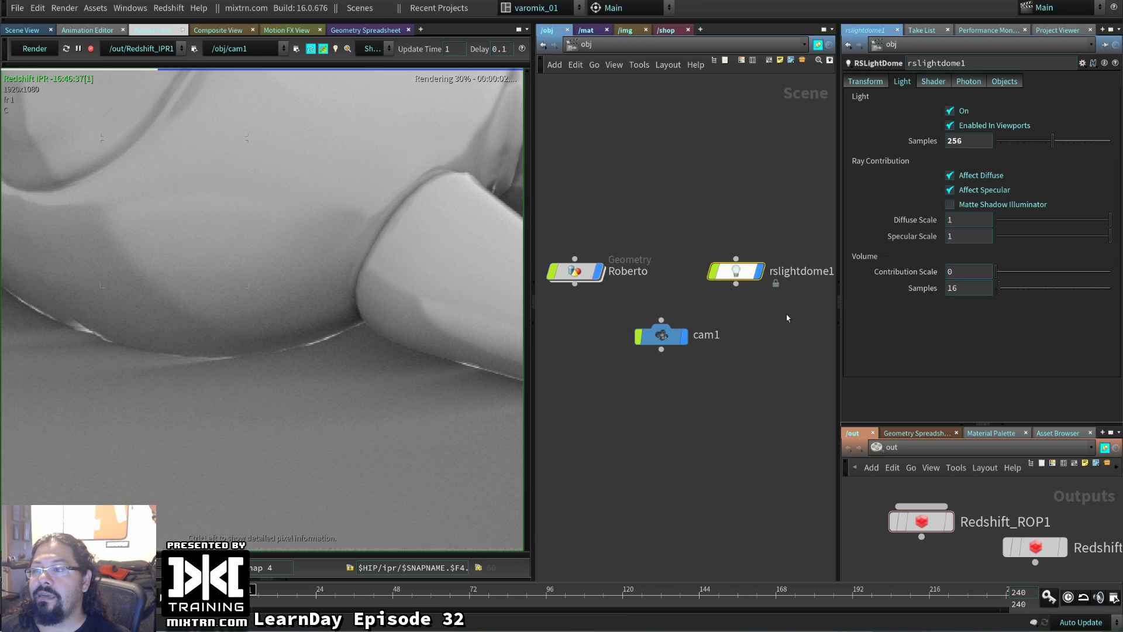
click(962, 141)
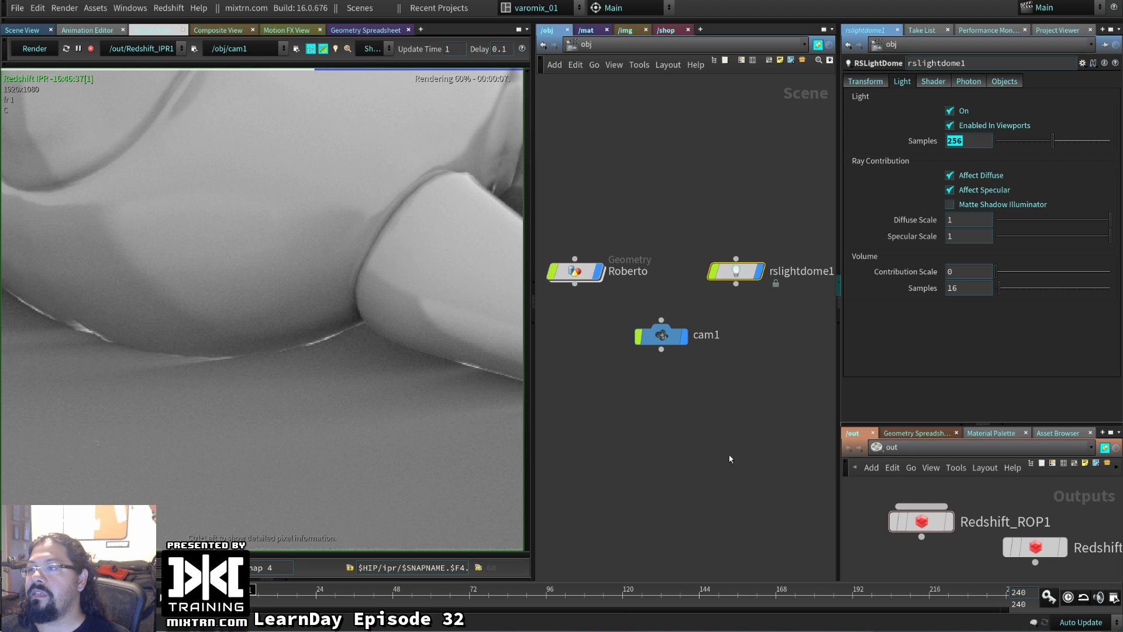
middle_drag(740, 436, 746, 499)
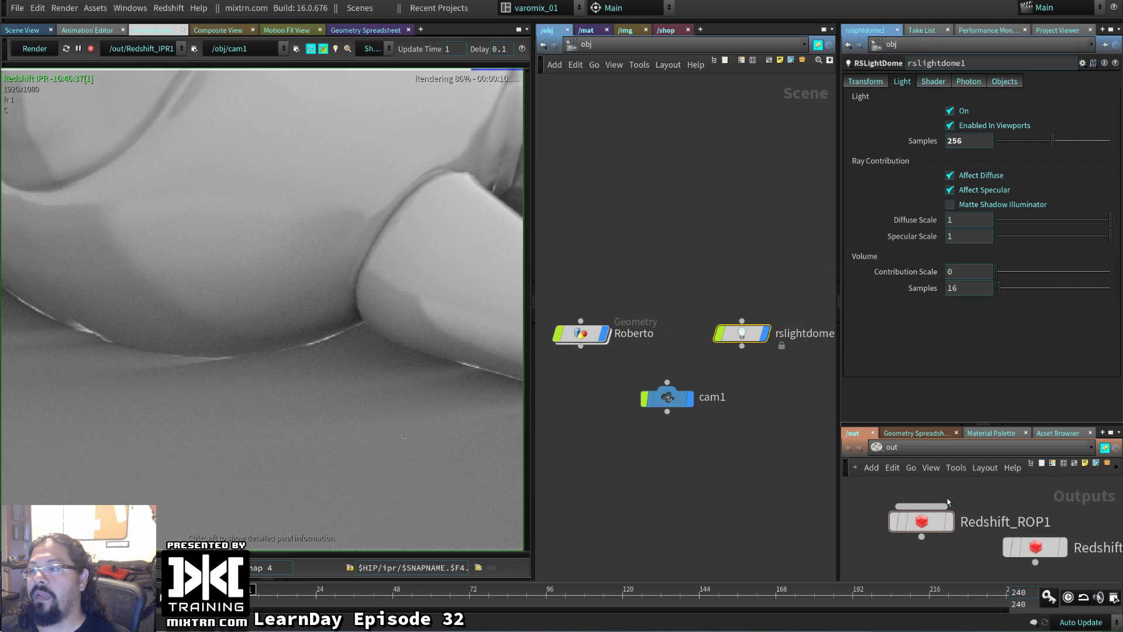
- Set Redshift_ROP1's unified sampling Max Samples to 512 and examine the noise around the toy's leg in the render
click(936, 509)
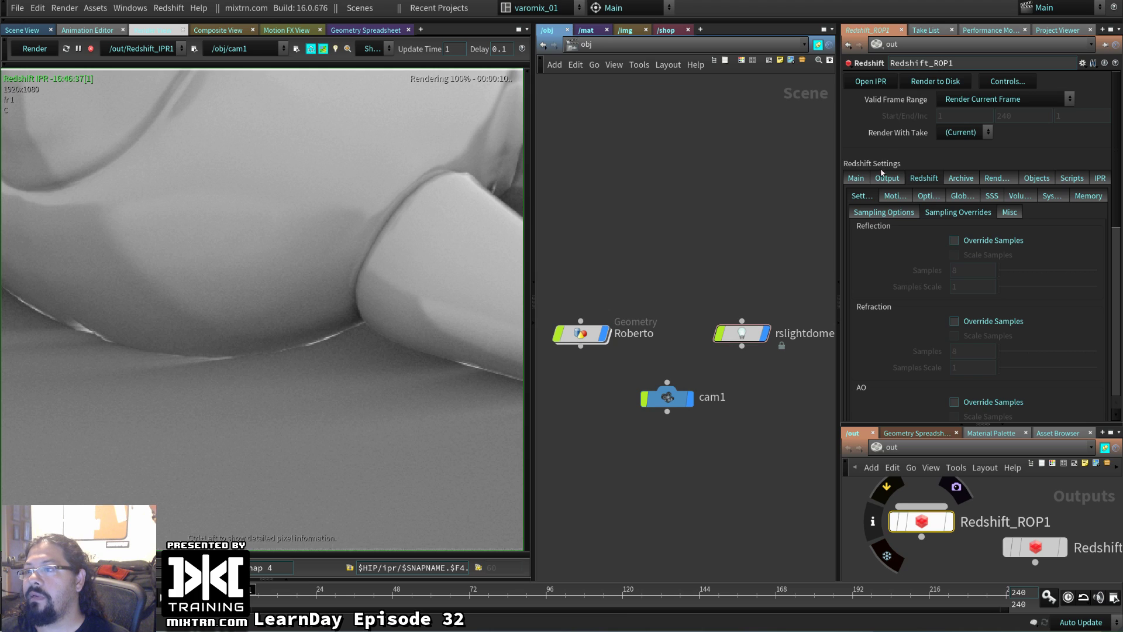
click(892, 213)
key(ctrl+a)
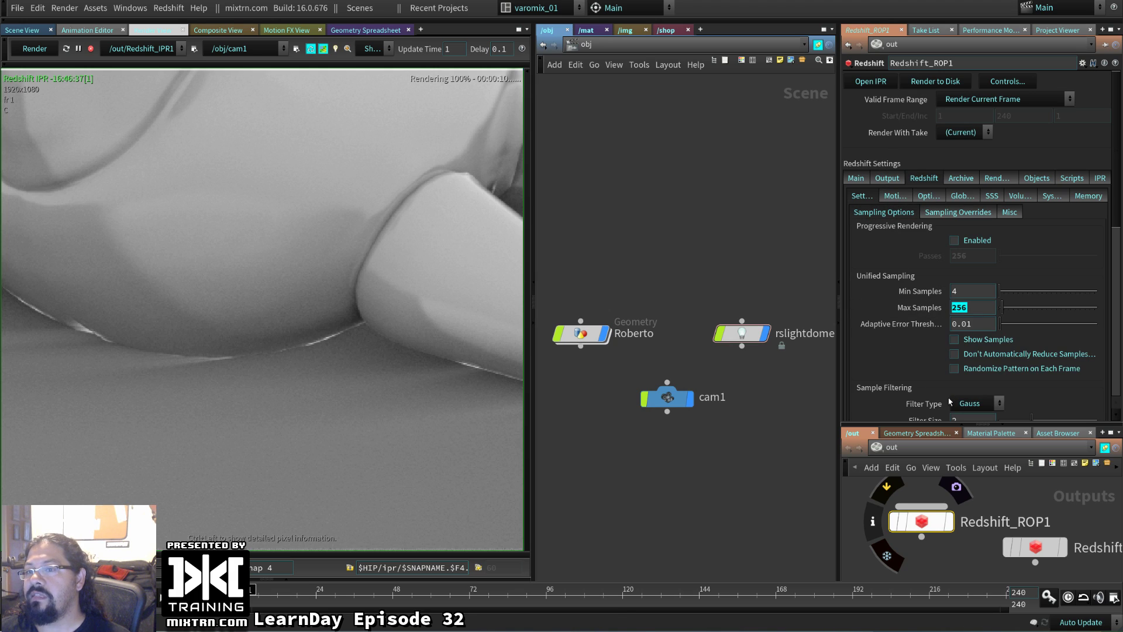
text(512)
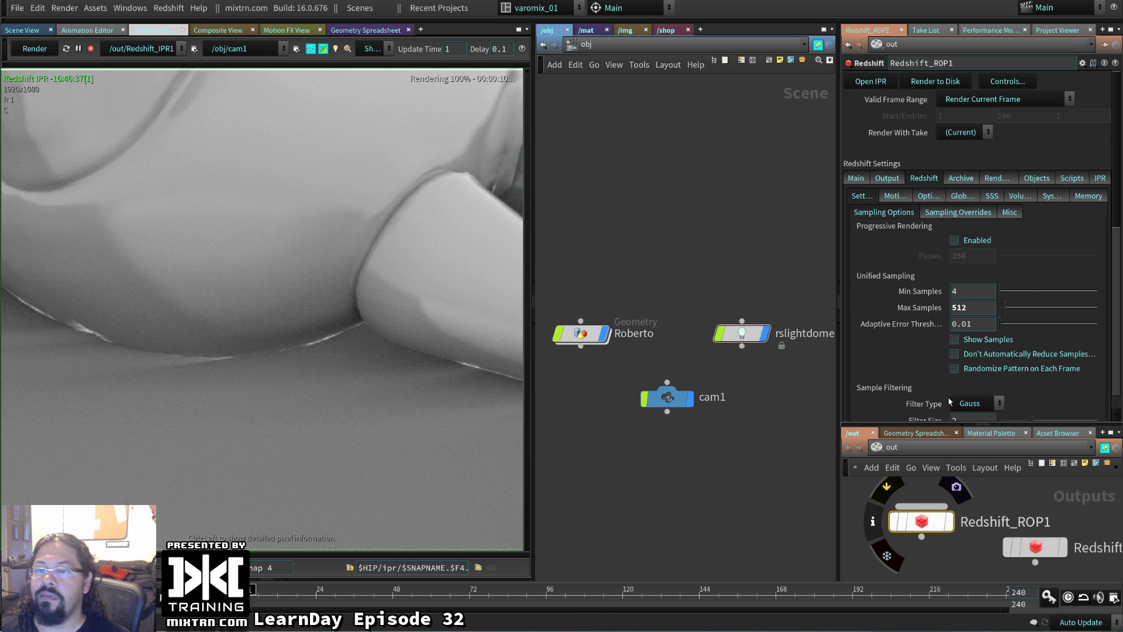
scroll(281, 367, down, 2)
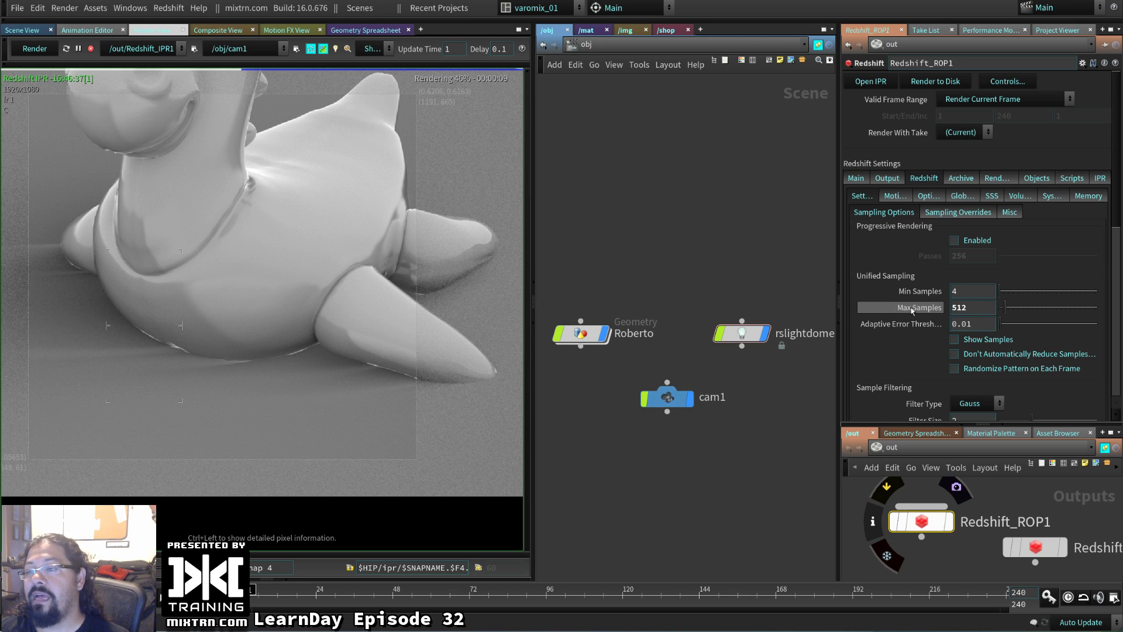
scroll(197, 384, up, 3)
middle_drag(451, 335, 255, 386)
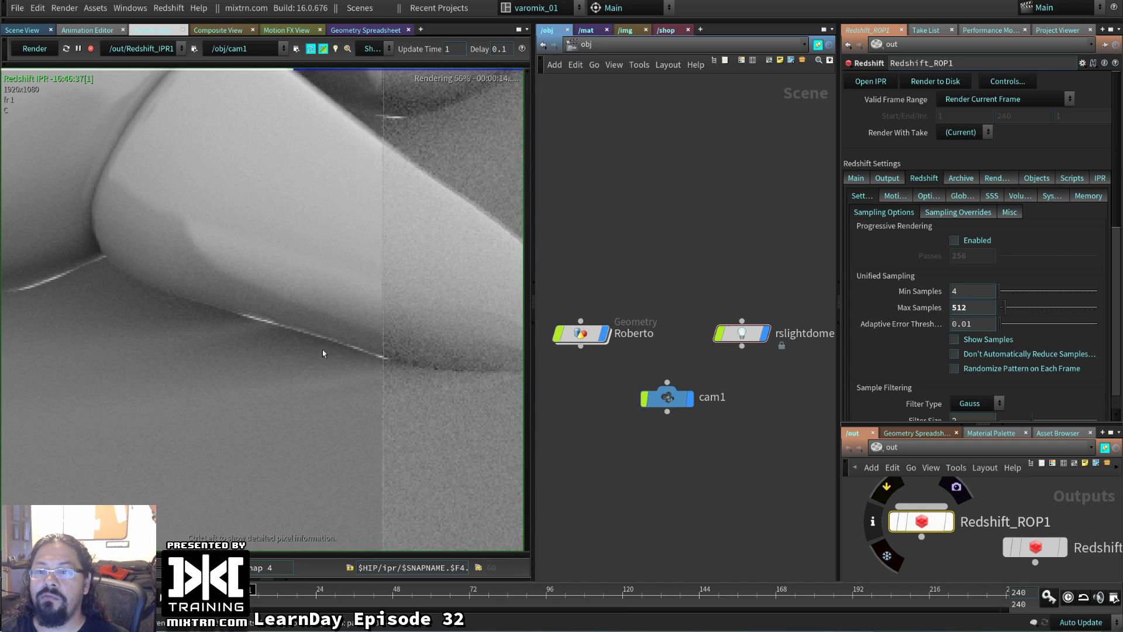
scroll(335, 346, down, 2)
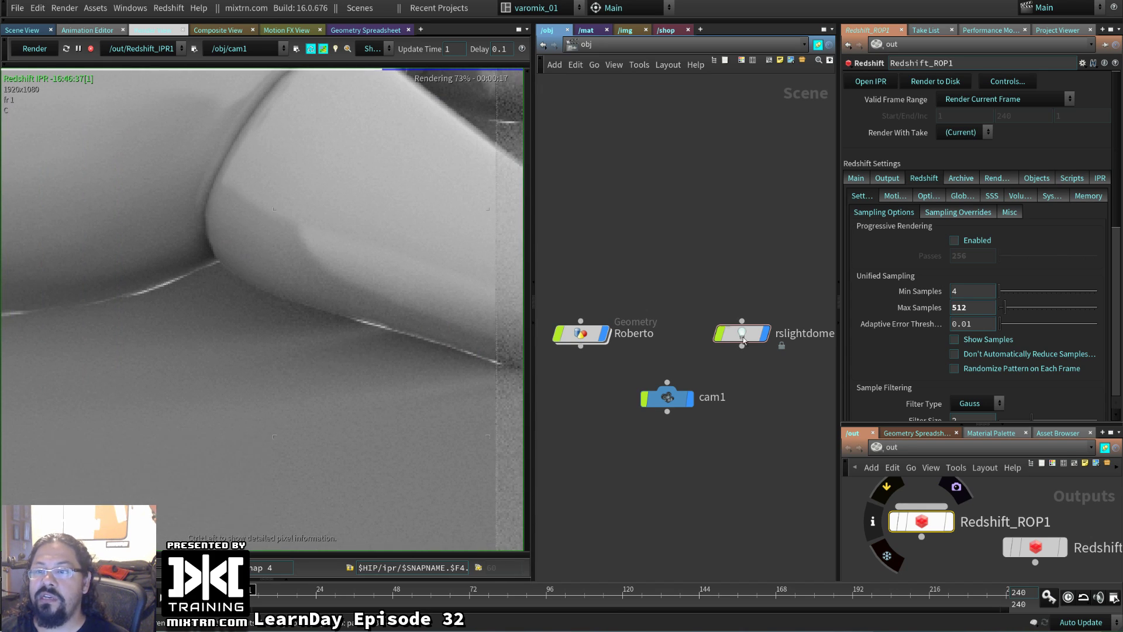
- Set the light samples of the rslightdome1 dome light to 8
click(742, 338)
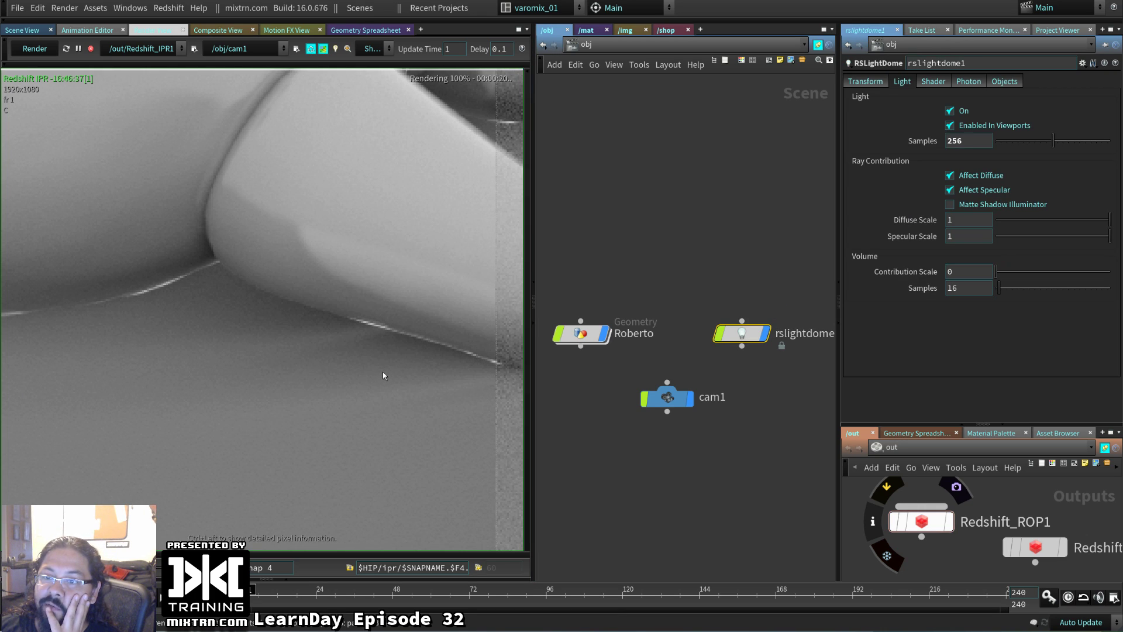
middle_drag(383, 375, 451, 376)
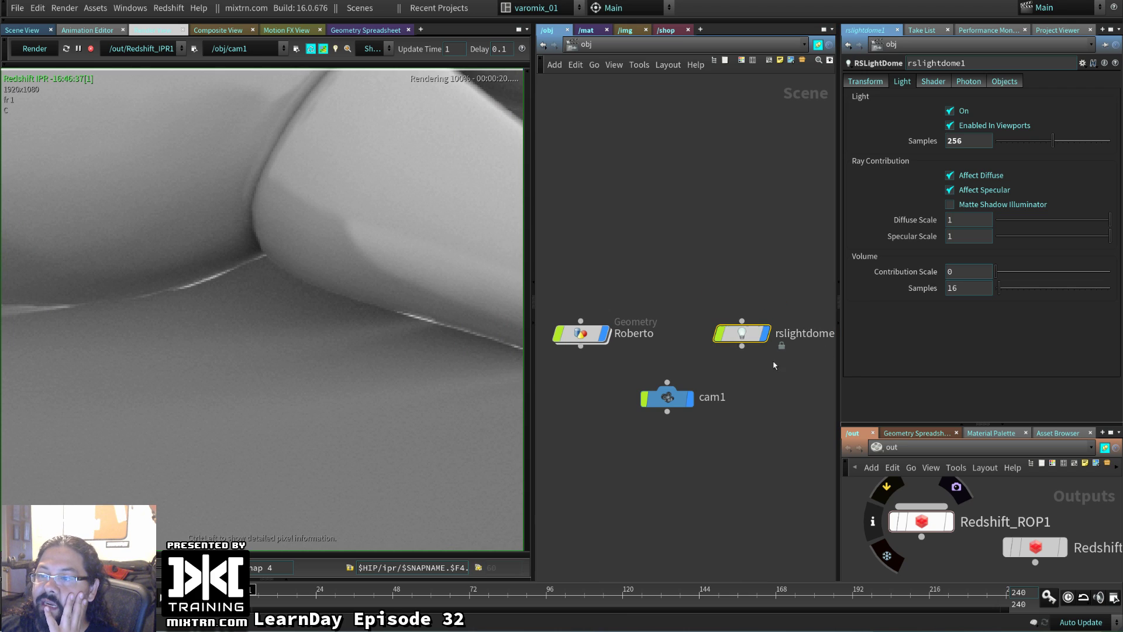
click(955, 141)
text(8)
key(Return)
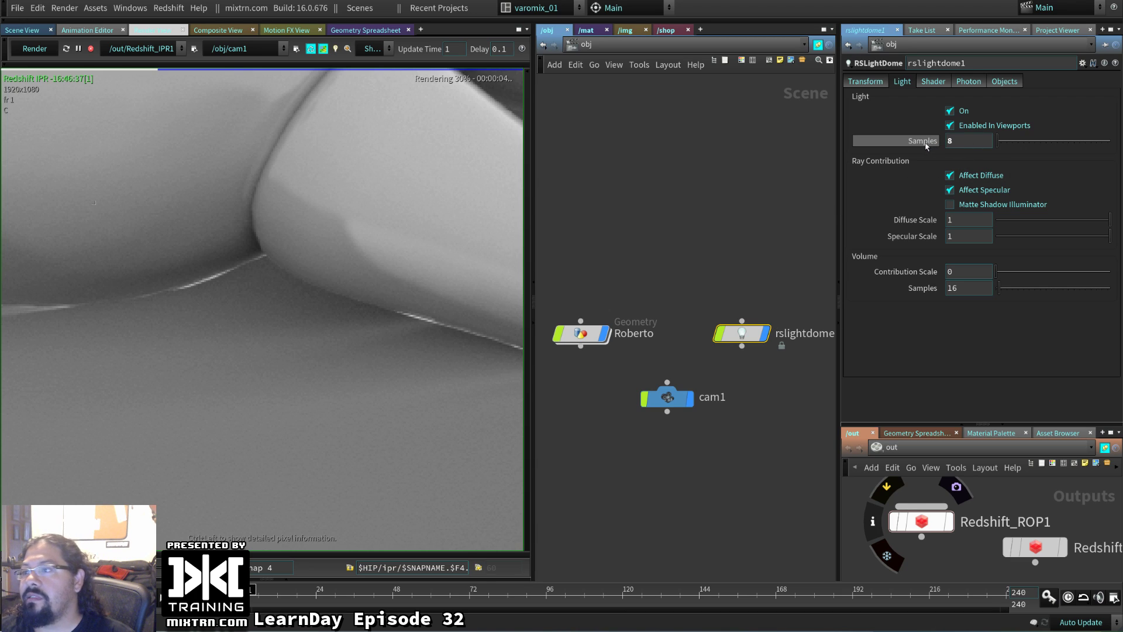
- Set the light samples of rslightdome1 to 64 and inspect the toy's neck and chest in the render
double_click(971, 141)
text(64)
key(Return)
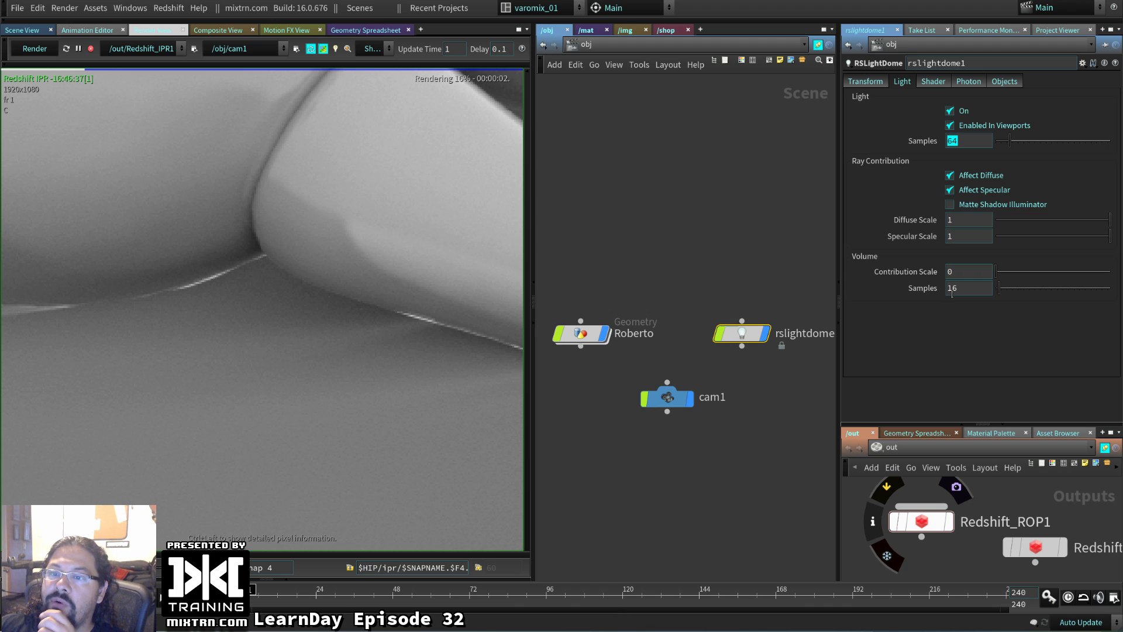
drag(234, 374, 254, 396)
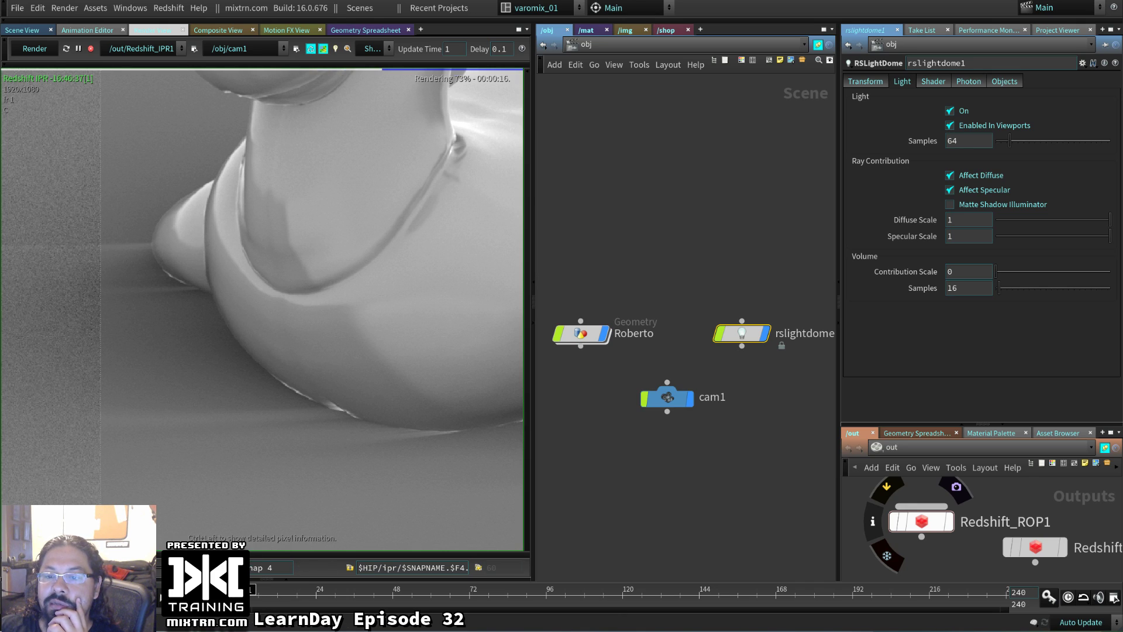
- Set the light samples of rslightdome1 to 128 and examine the render around the toy's chest more closely
click(959, 140)
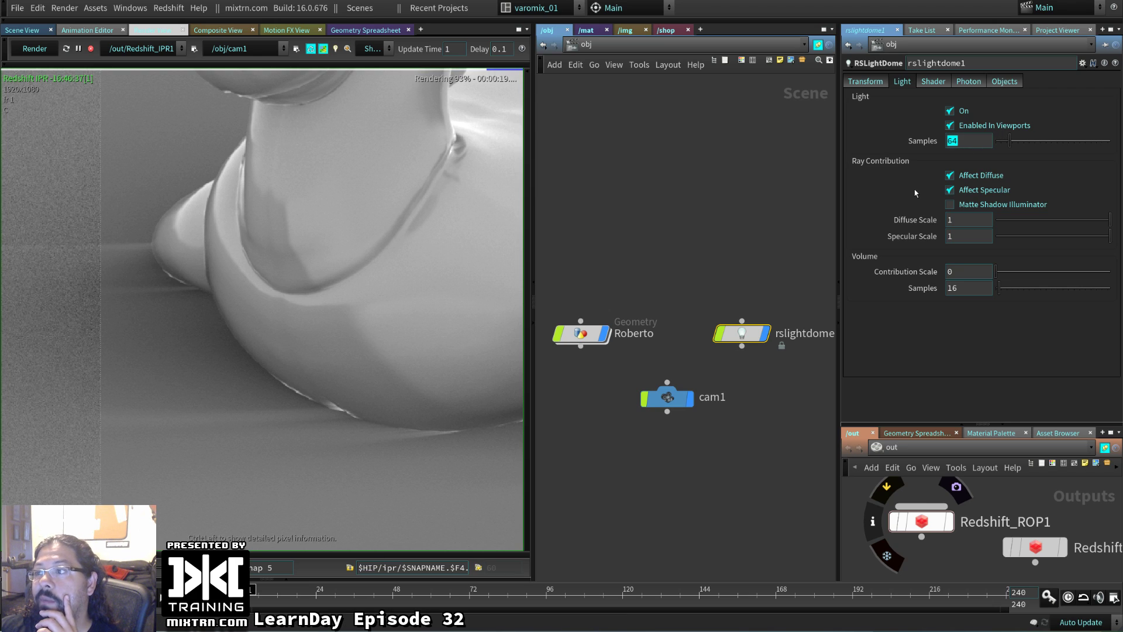
text(128)
key(Return)
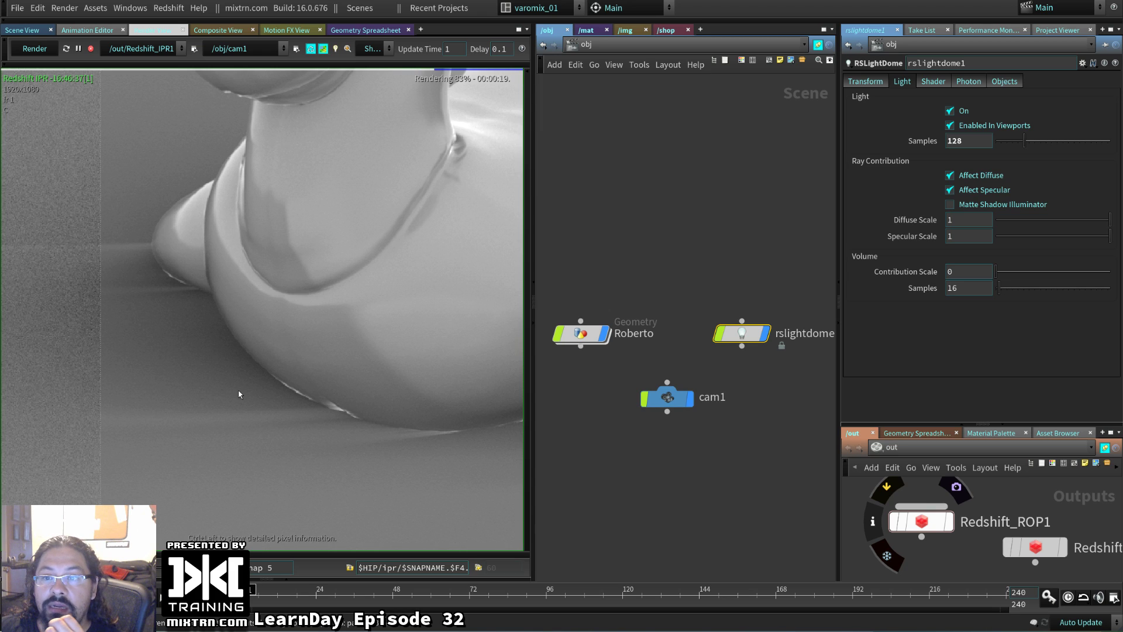
scroll(238, 389, up, 1)
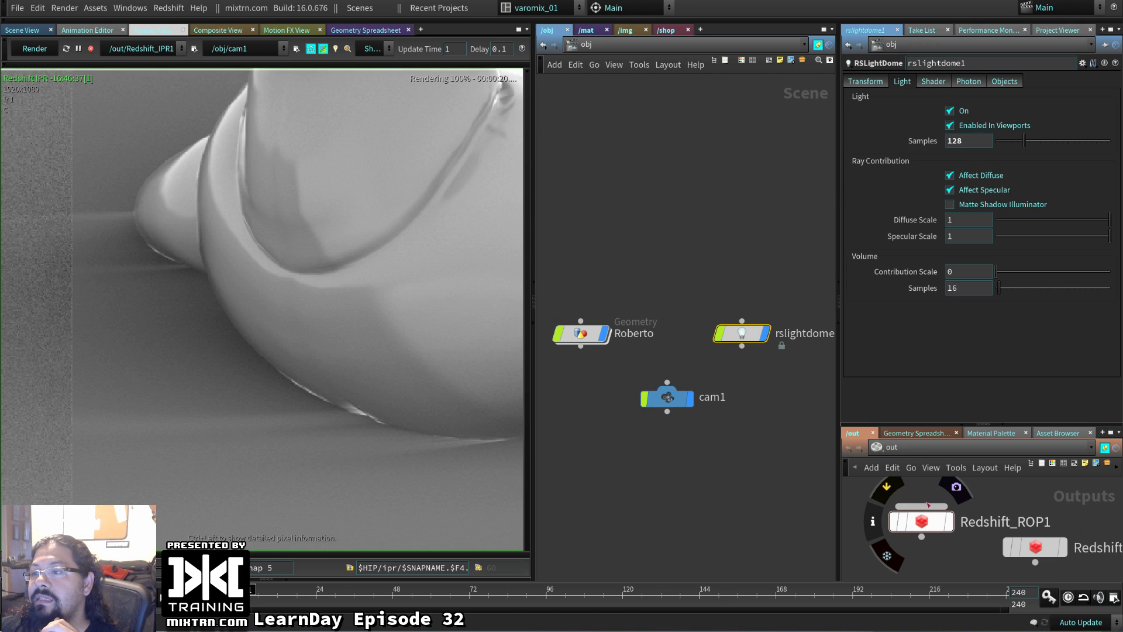
- Compare Redshift_ROP1's unified Max Samples with the light samples of the dome light
click(930, 522)
drag(996, 306, 952, 307)
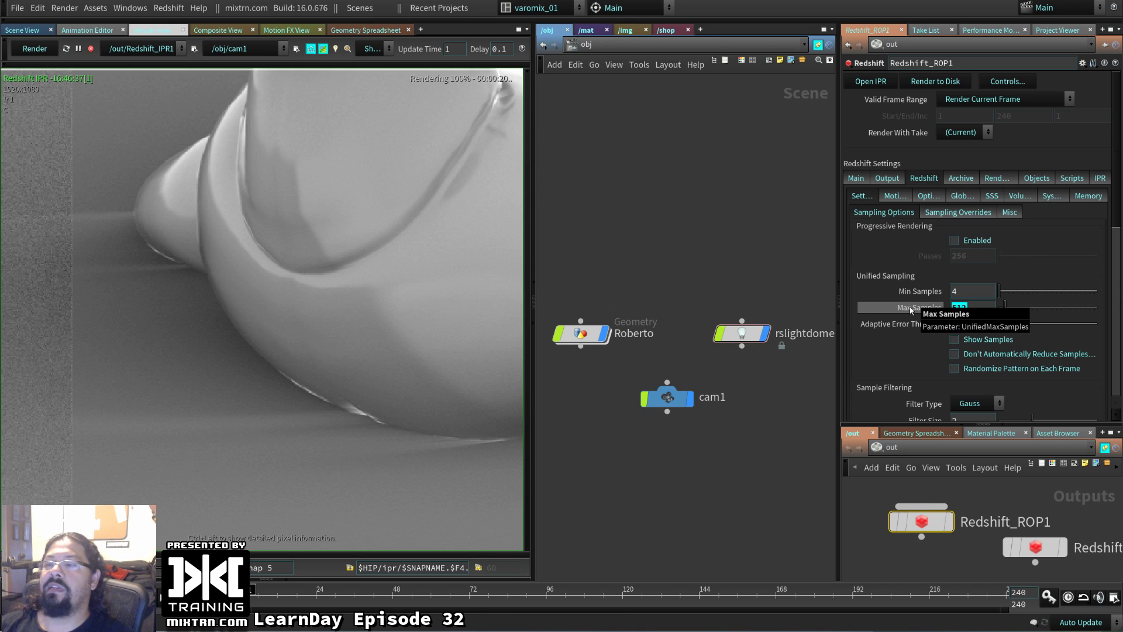
click(730, 333)
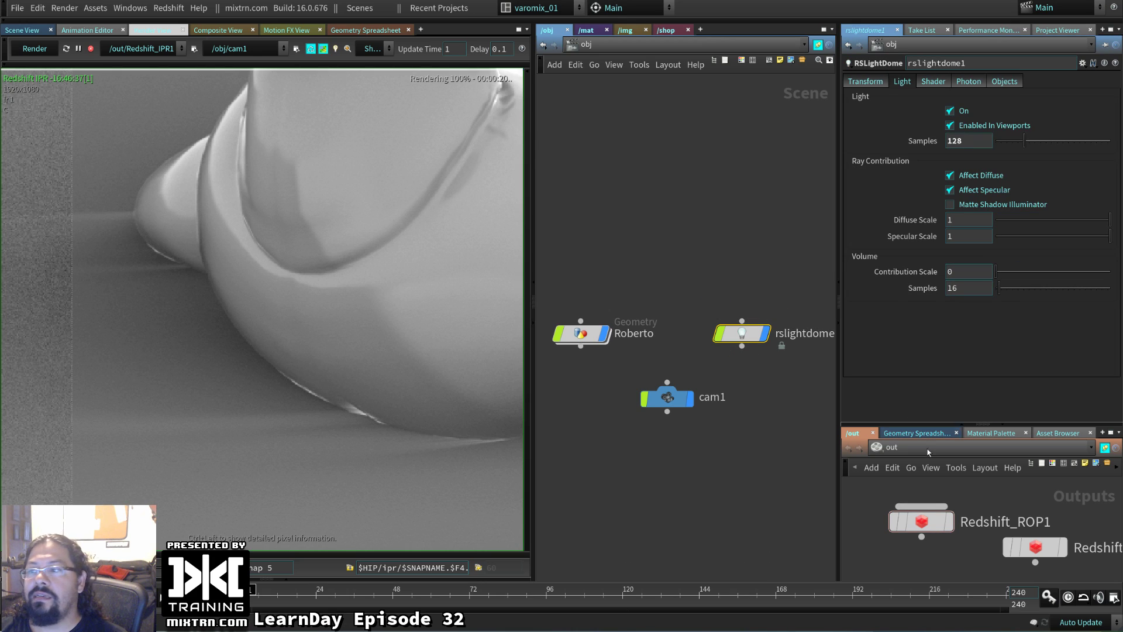
click(921, 521)
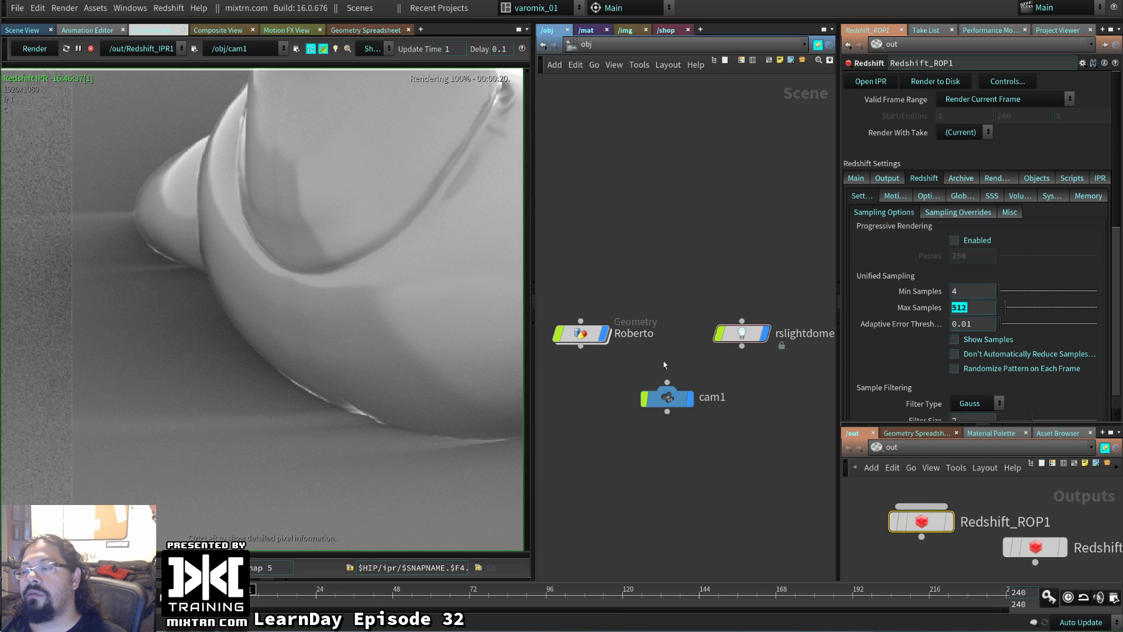
click(725, 338)
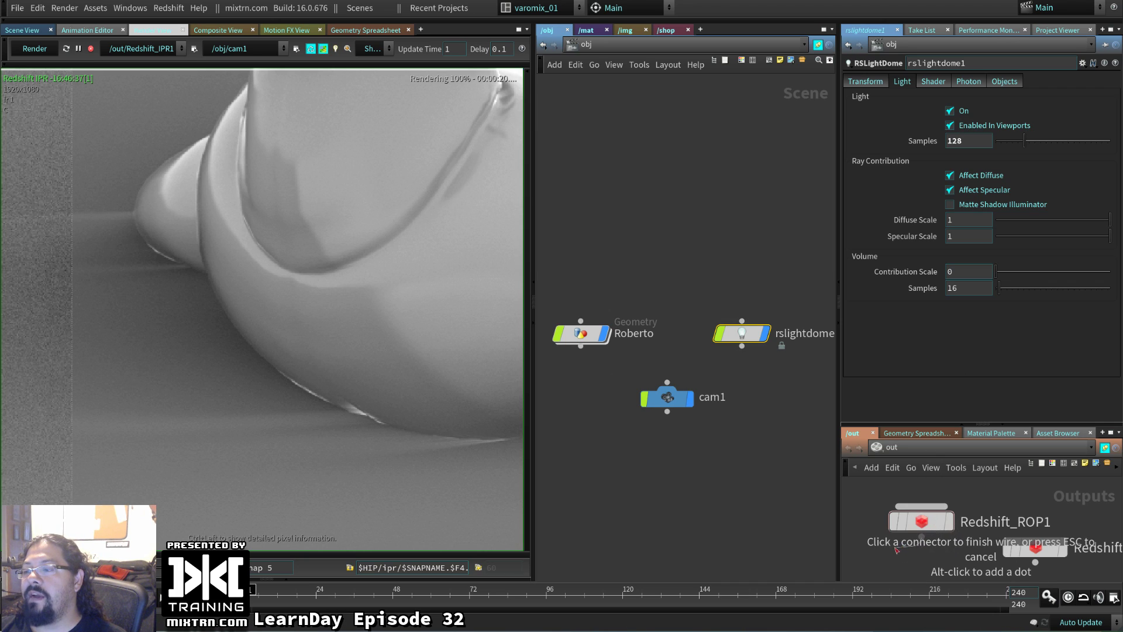
- Set the unified sampling Max Samples of Redshift_ROP1 to 16
click(923, 519)
double_click(960, 307)
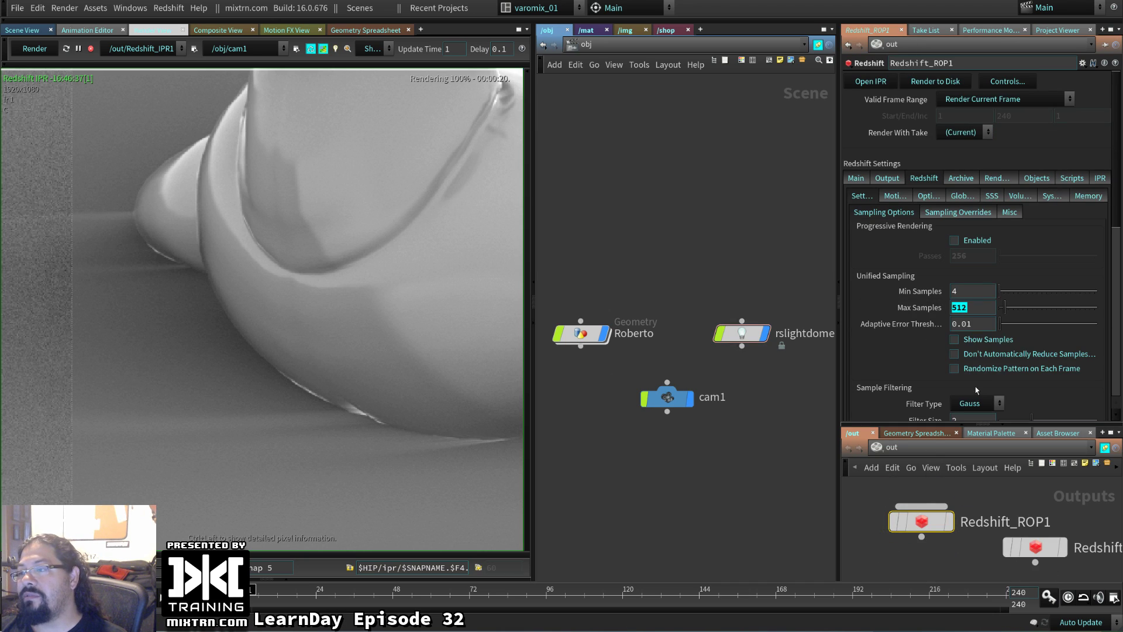
text(16)
key(Return)
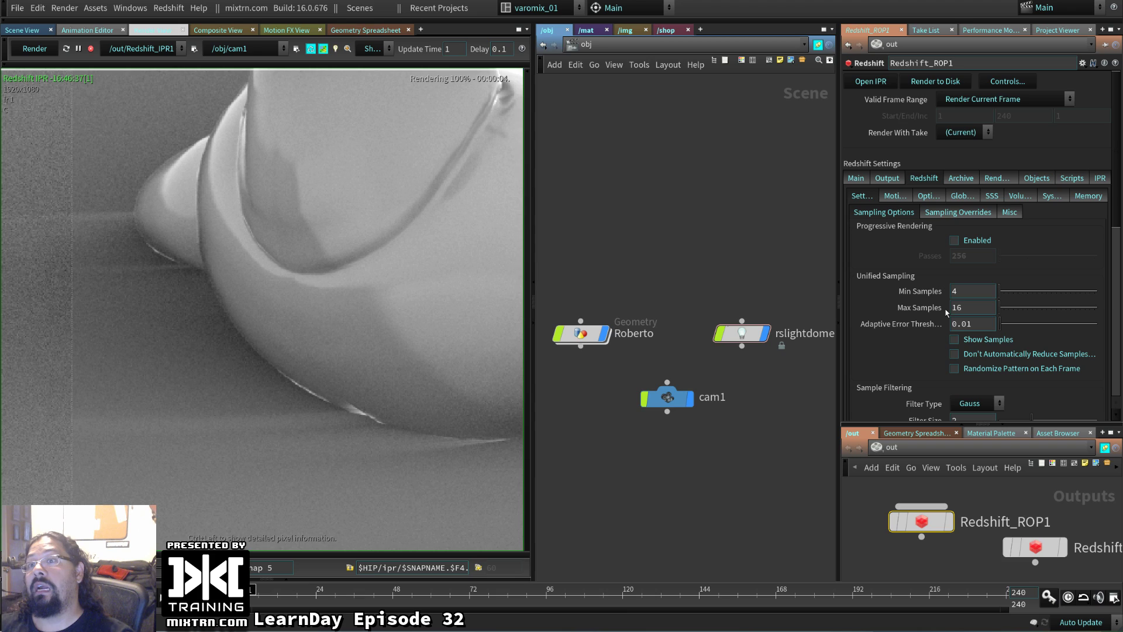
- Set Redshift_ROP1's unified sampling to 16 Min Samples and 32 Max Samples
double_click(962, 308)
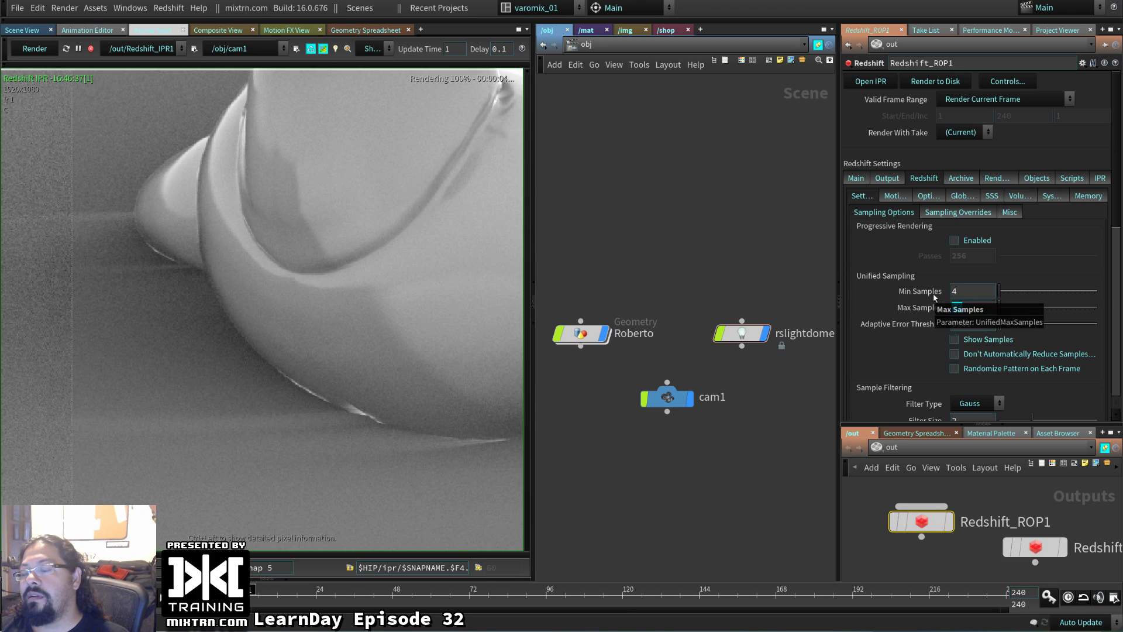
key(shift+Tab)
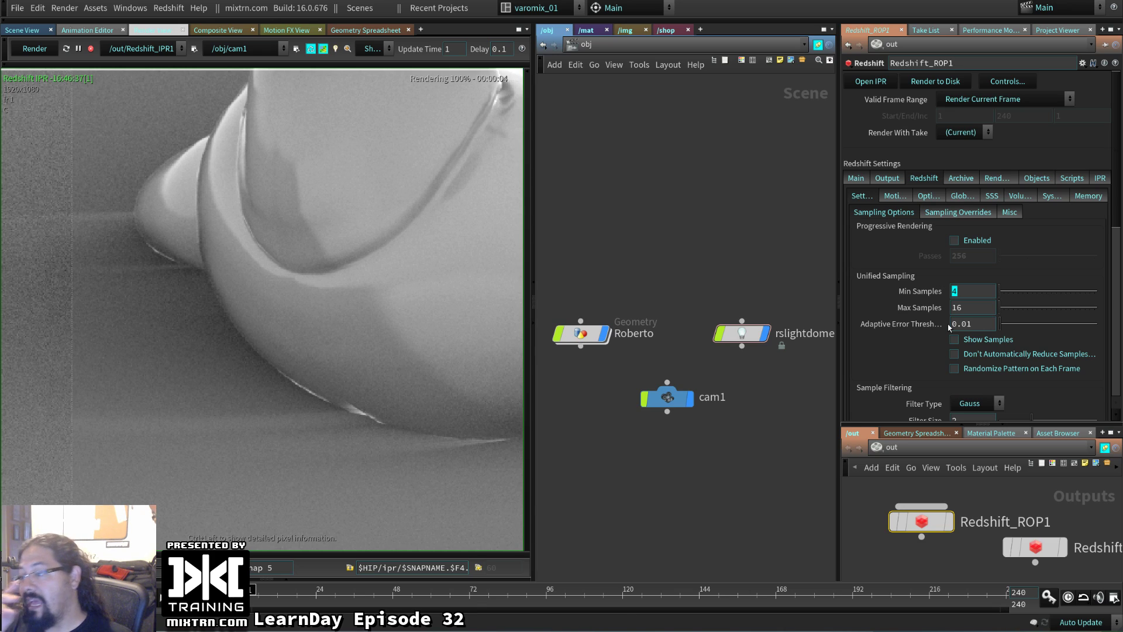
text(16)
key(Tab)
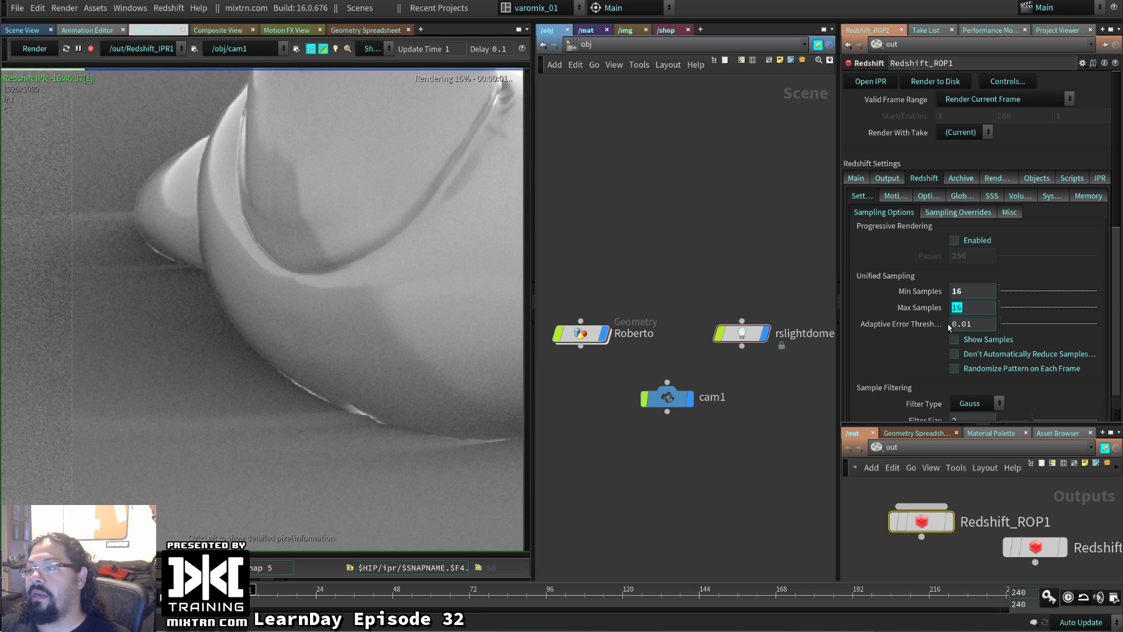
text(32)
key(Return)
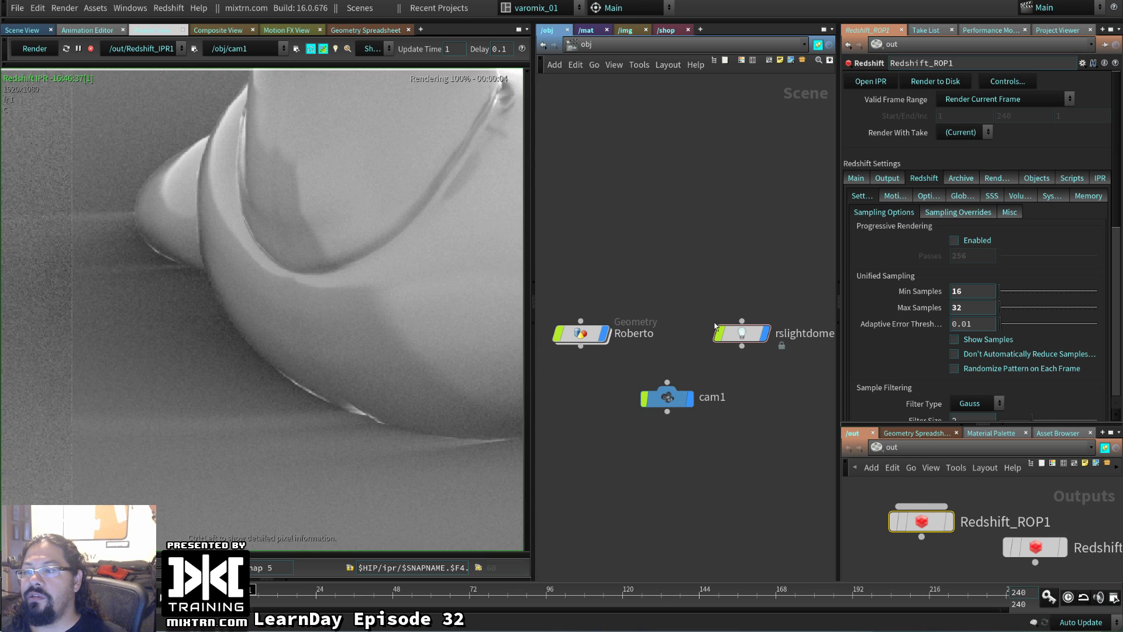
- Check the light samples of rslightdome1 and return to the sampling options of Redshift_ROP1
click(742, 334)
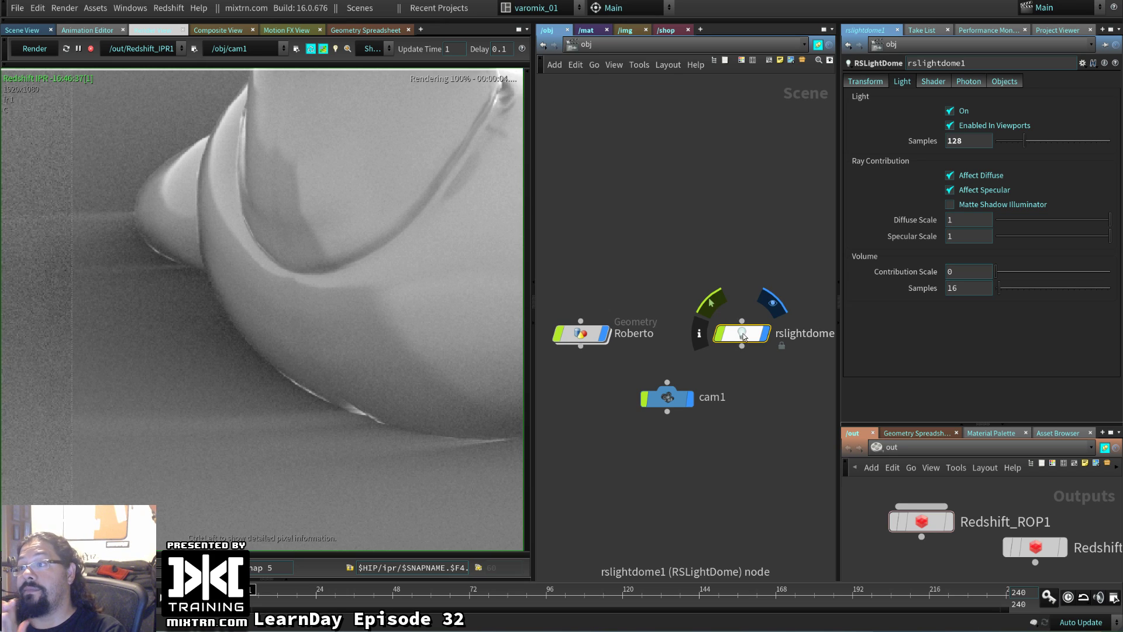
click(925, 528)
scroll(888, 345, down, 3)
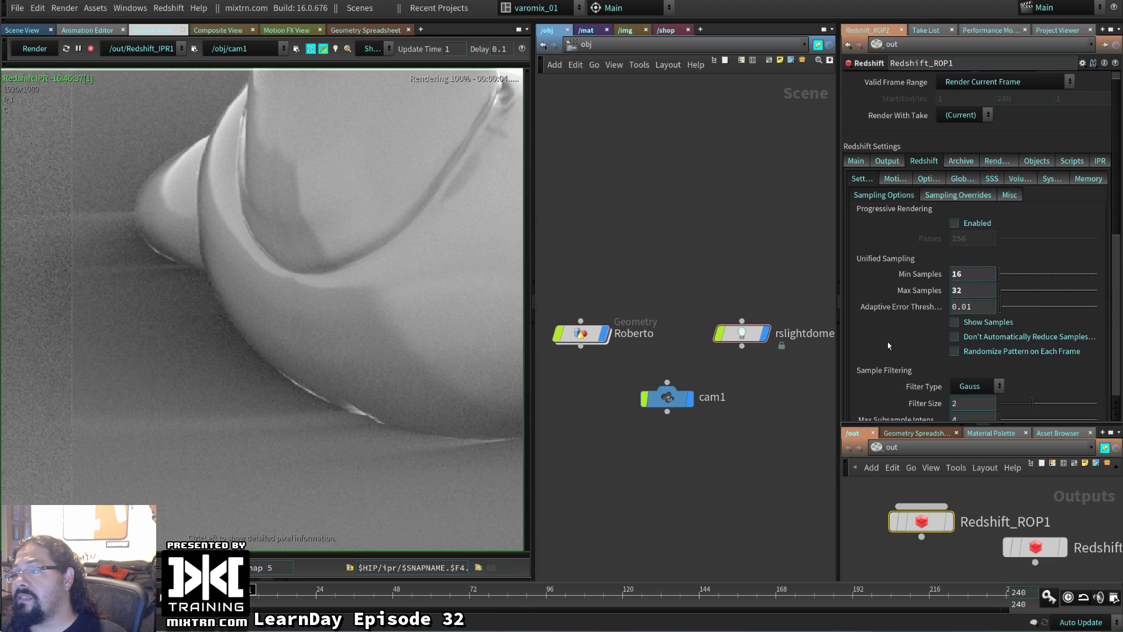
- Widen the parameter area and set Redshift_ROP1's Primary GI Engine to Brute force, viewing the whole toy in the render
drag(840, 258, 768, 253)
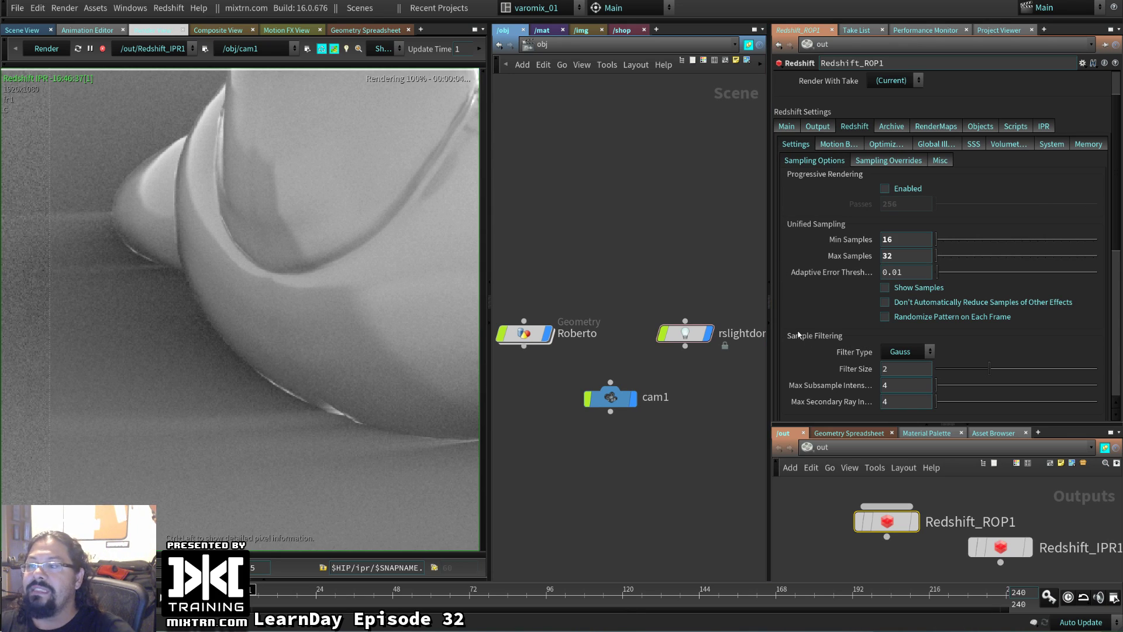
click(923, 144)
click(922, 179)
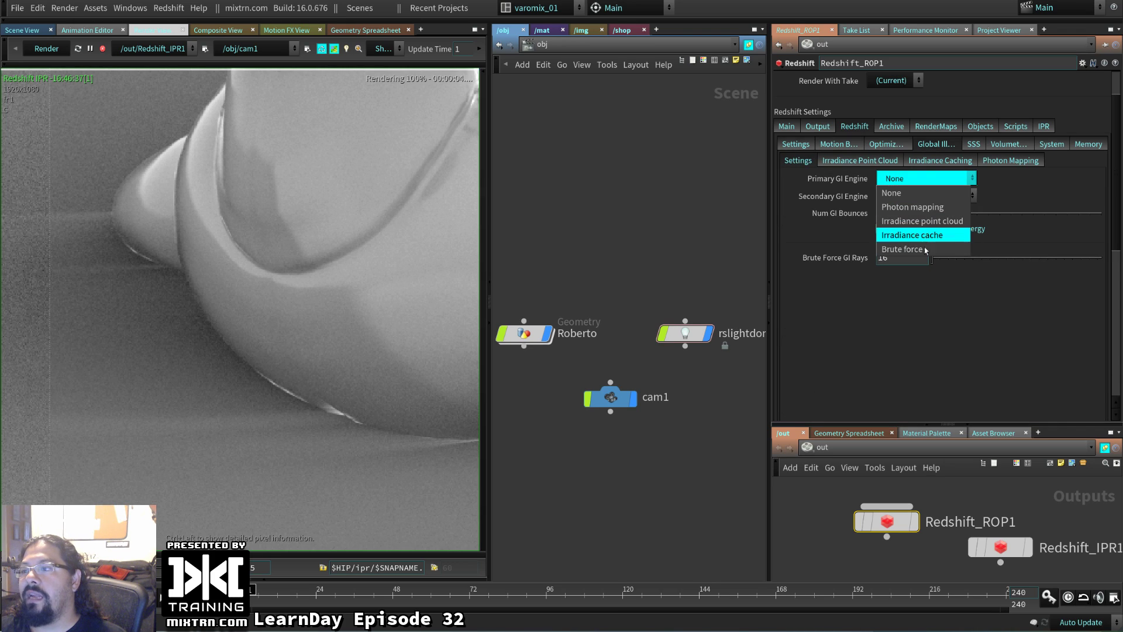
click(927, 249)
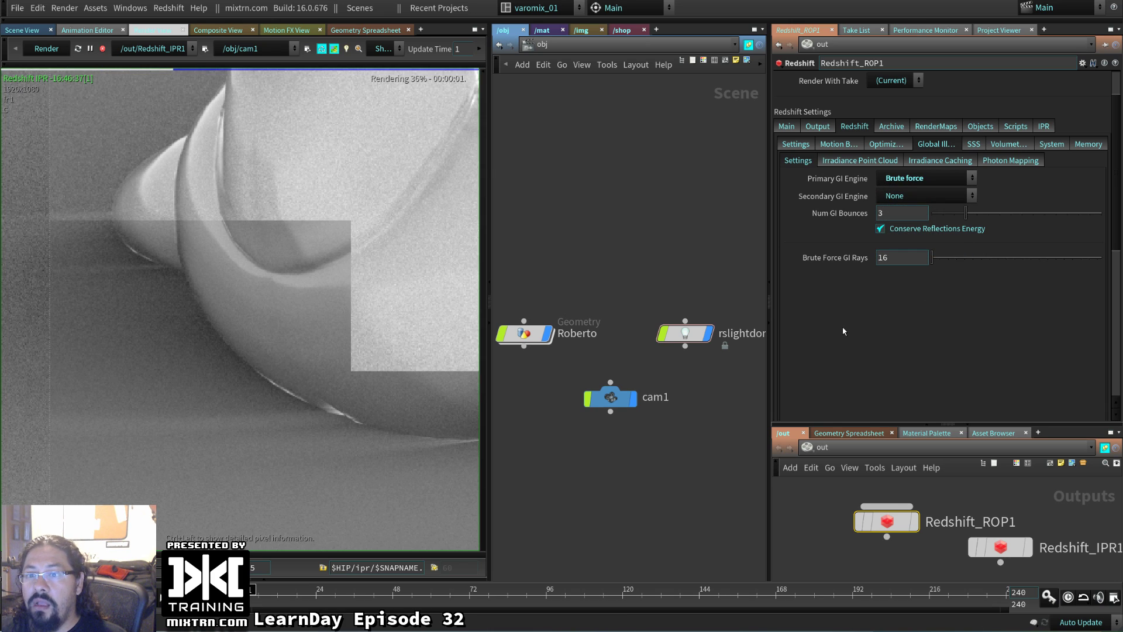
scroll(272, 365, down, 5)
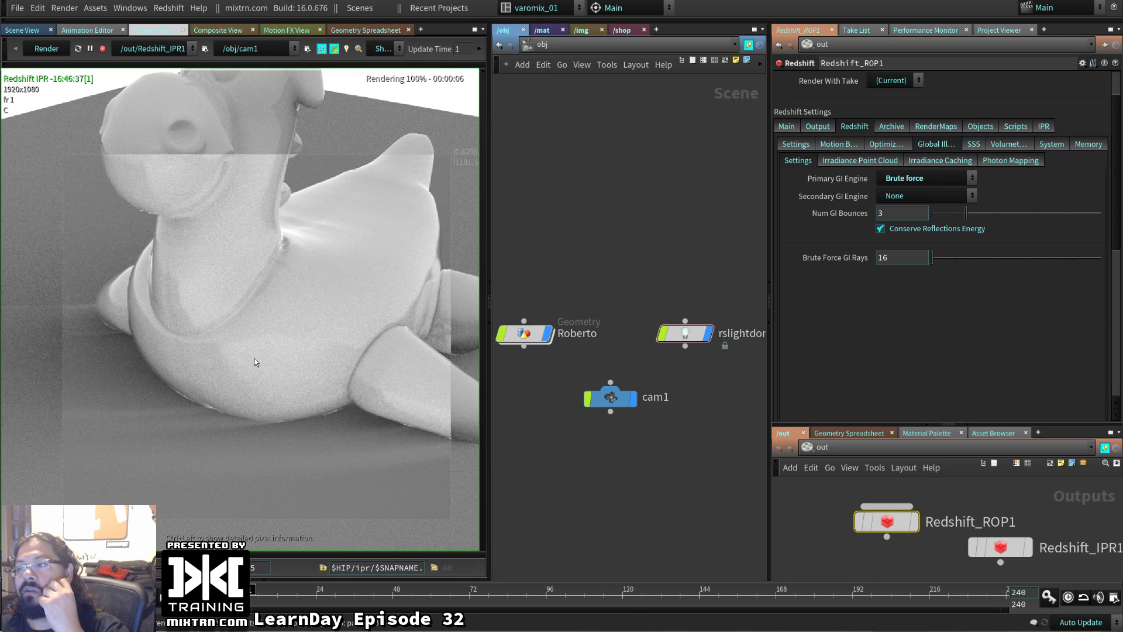
- Set Redshift_ROP1's Secondary GI Engine to Irradiance point cloud
click(881, 212)
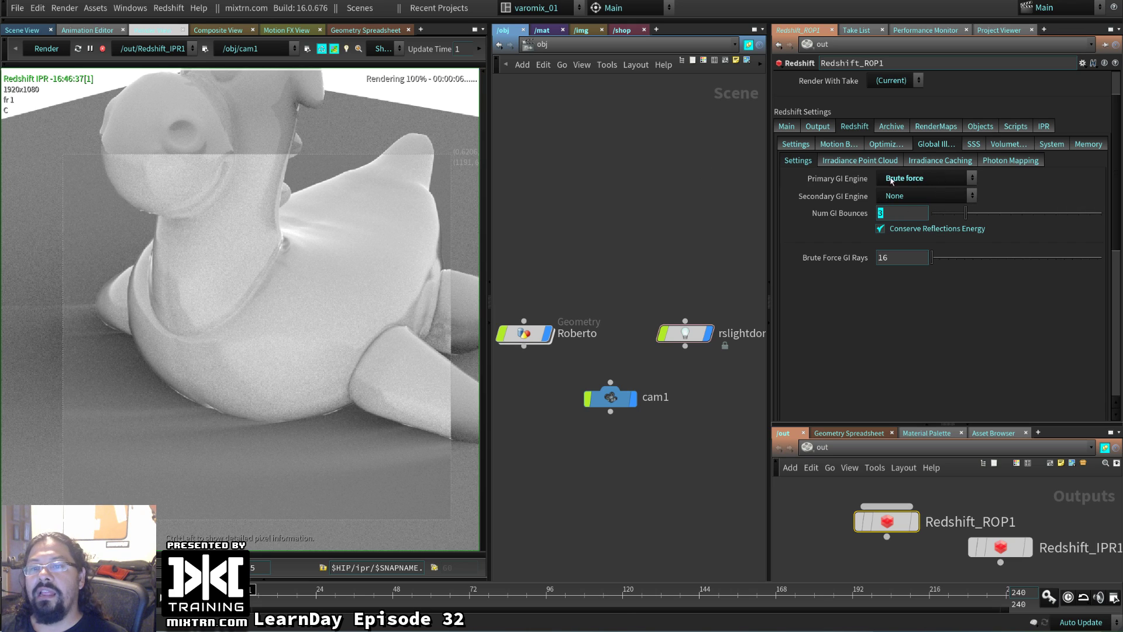
click(938, 195)
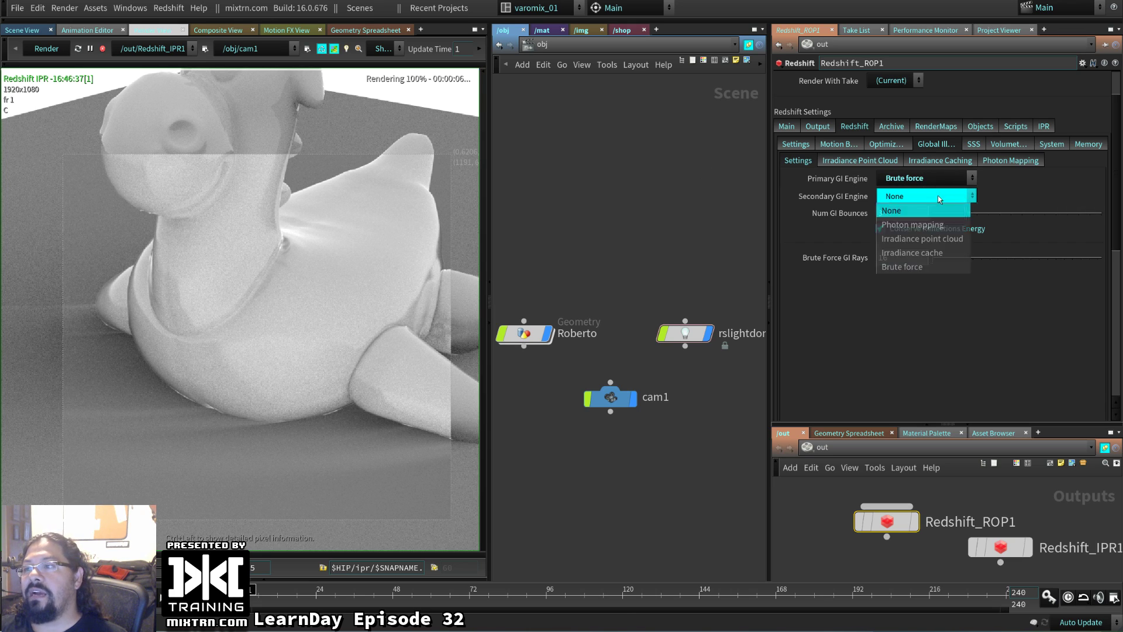
click(903, 326)
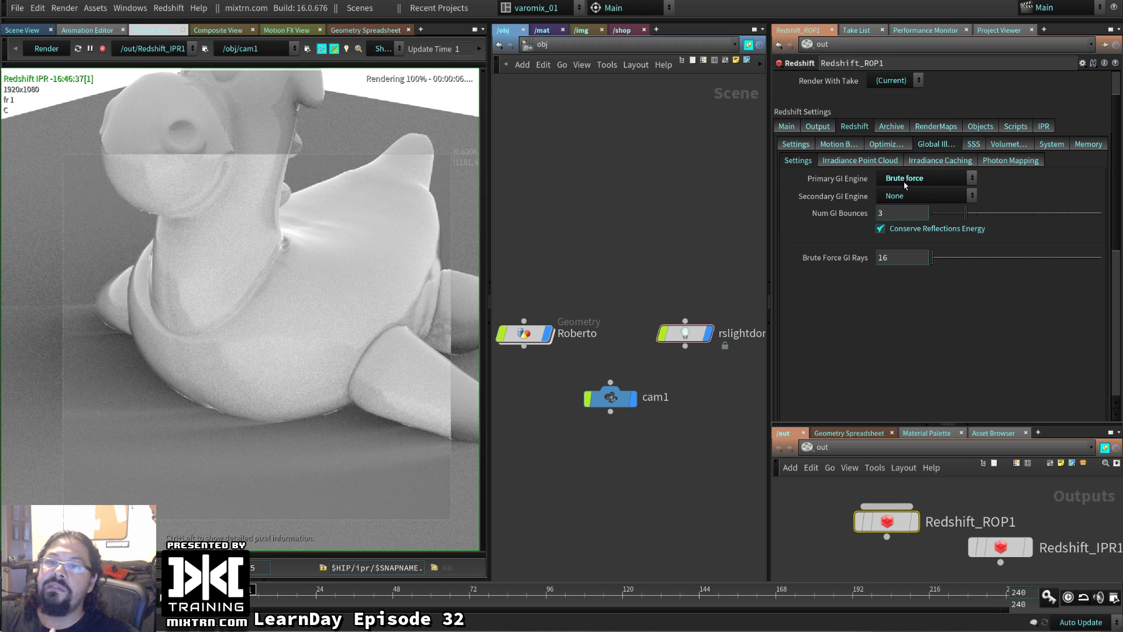
click(884, 213)
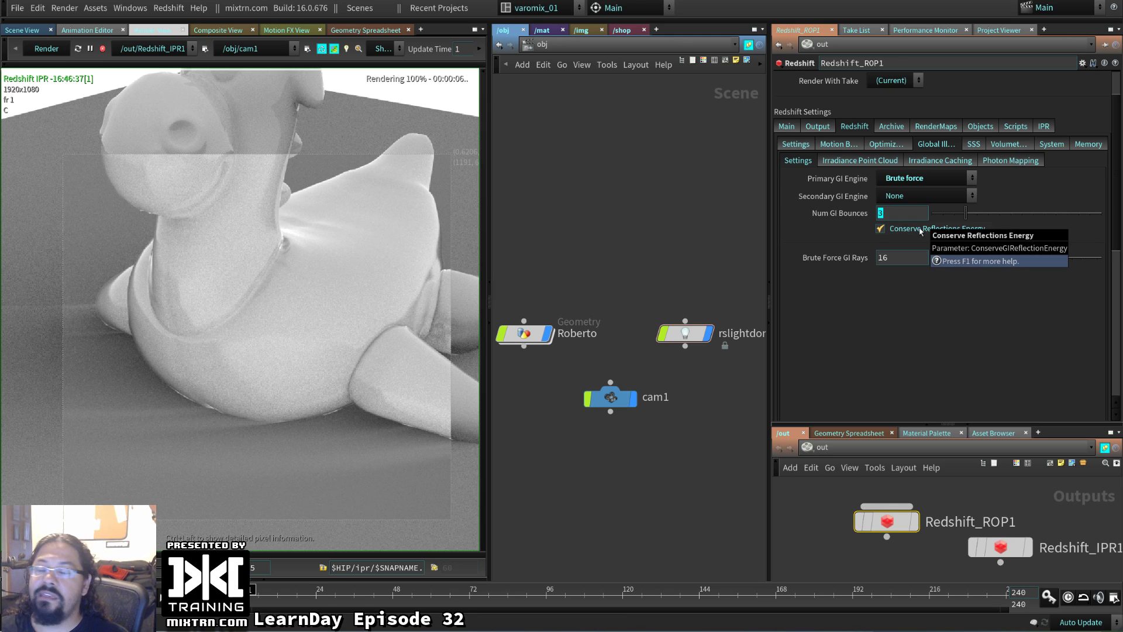
click(910, 198)
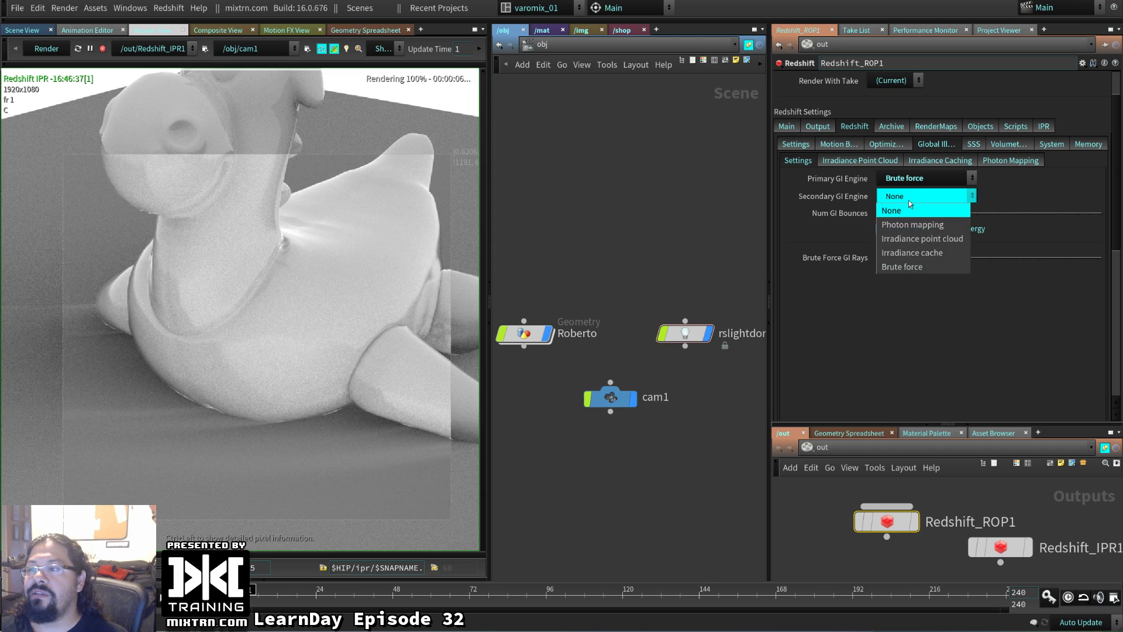
click(930, 239)
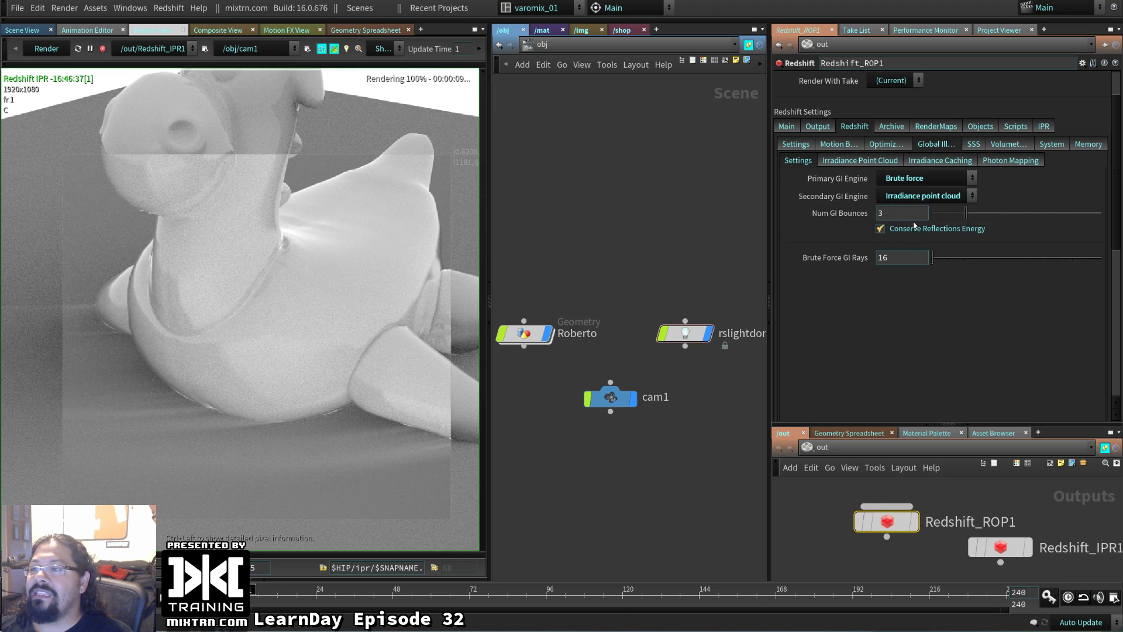
- Keep Num GI Bounces at 3 and set Redshift_ROP1's Brute Force GI Rays to 64
click(900, 214)
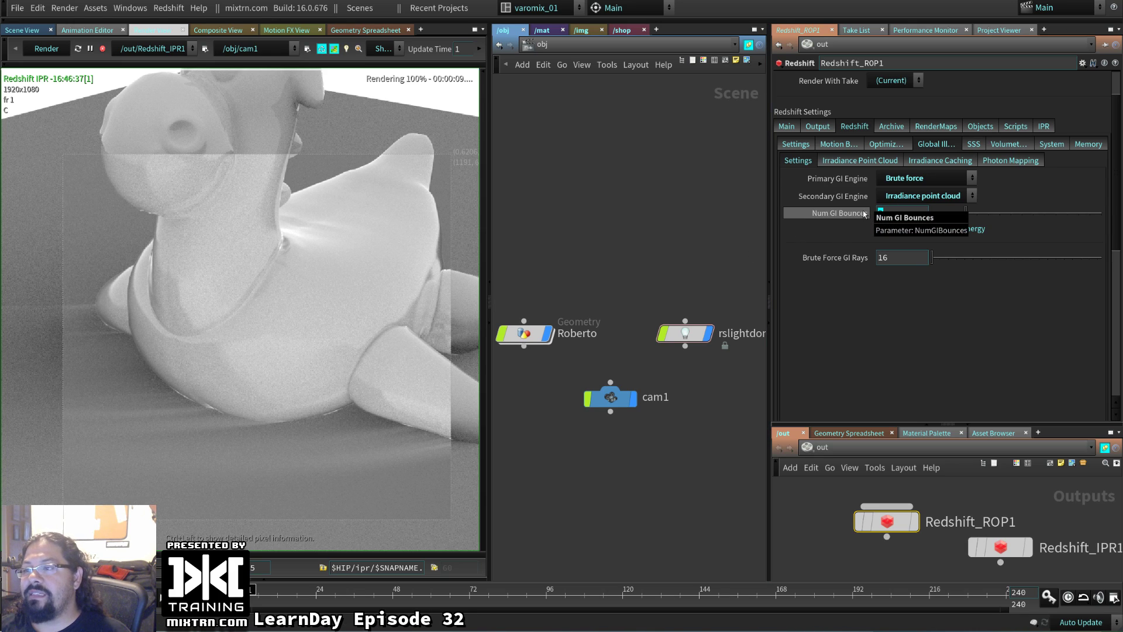
text(3)
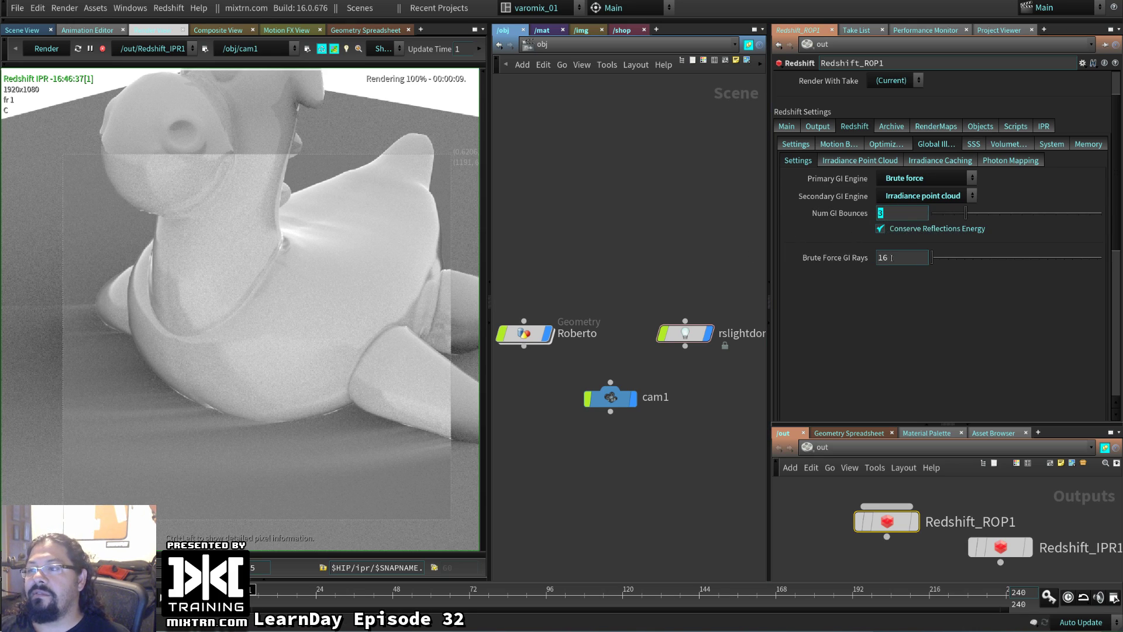
key(Tab)
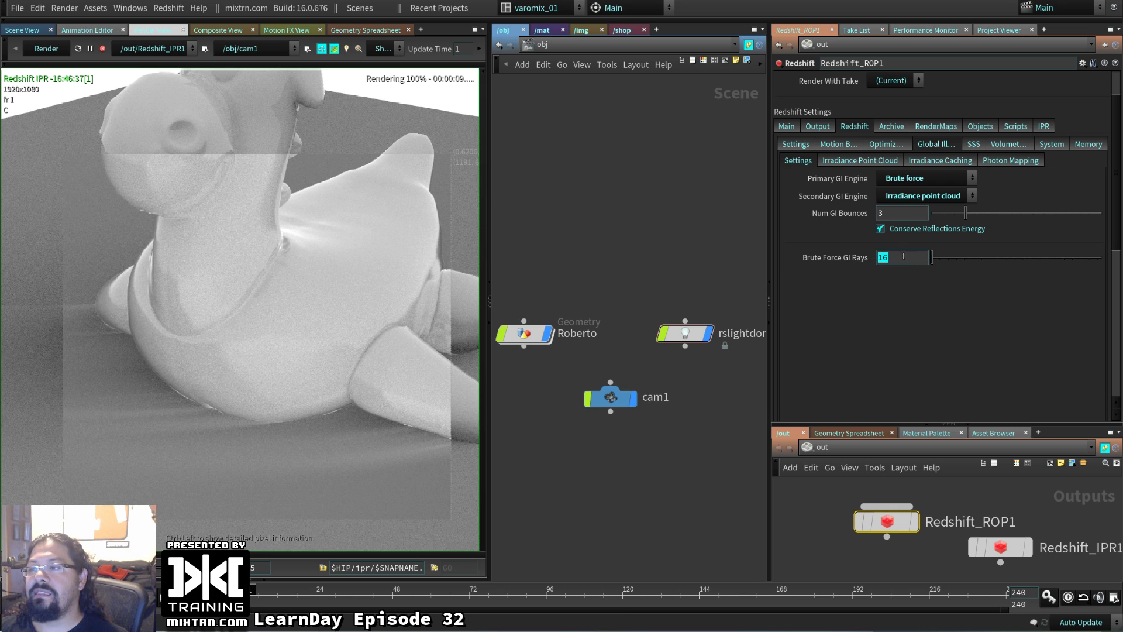
click(802, 268)
text(64)
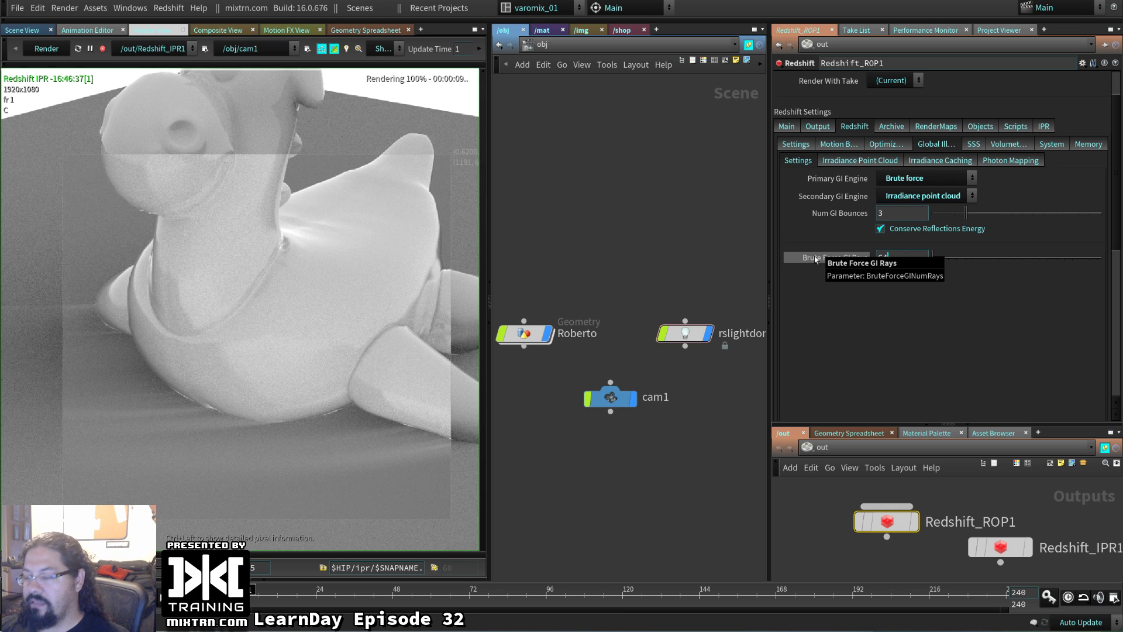
key(Return)
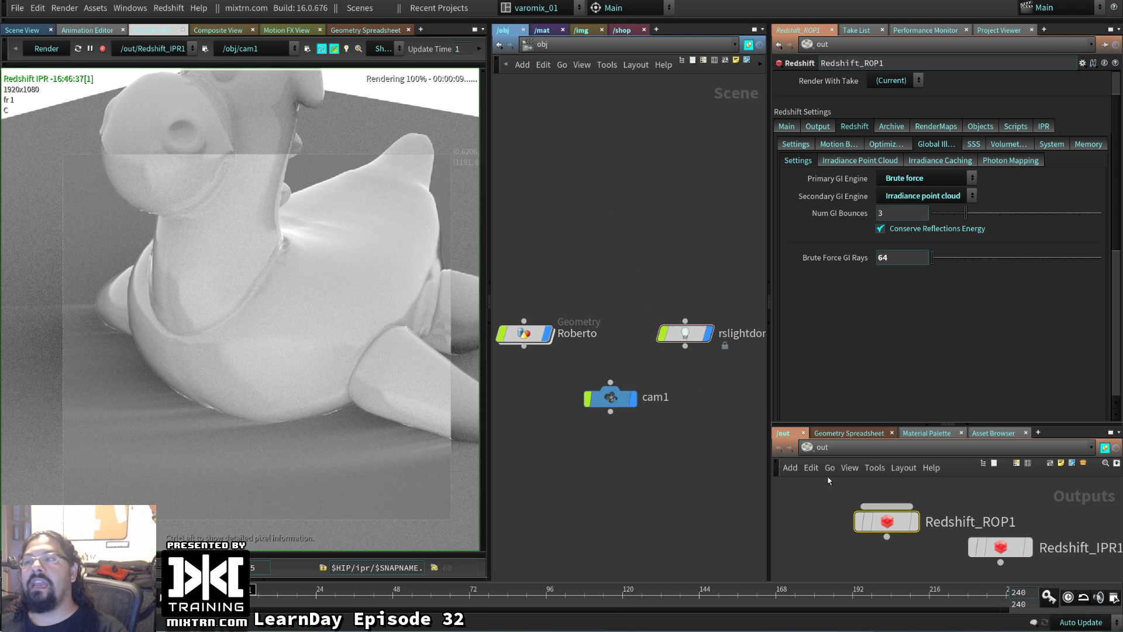
- Check the unified sampling values of Redshift_ROP1 and return to its global illumination settings
mouse_move(900, 520)
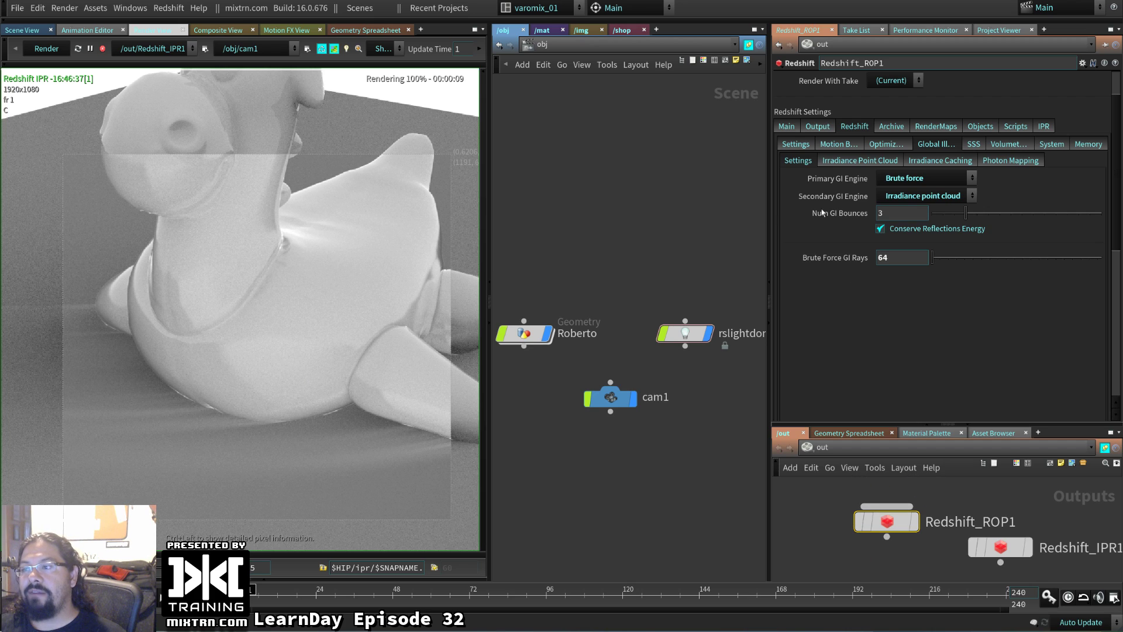
click(805, 145)
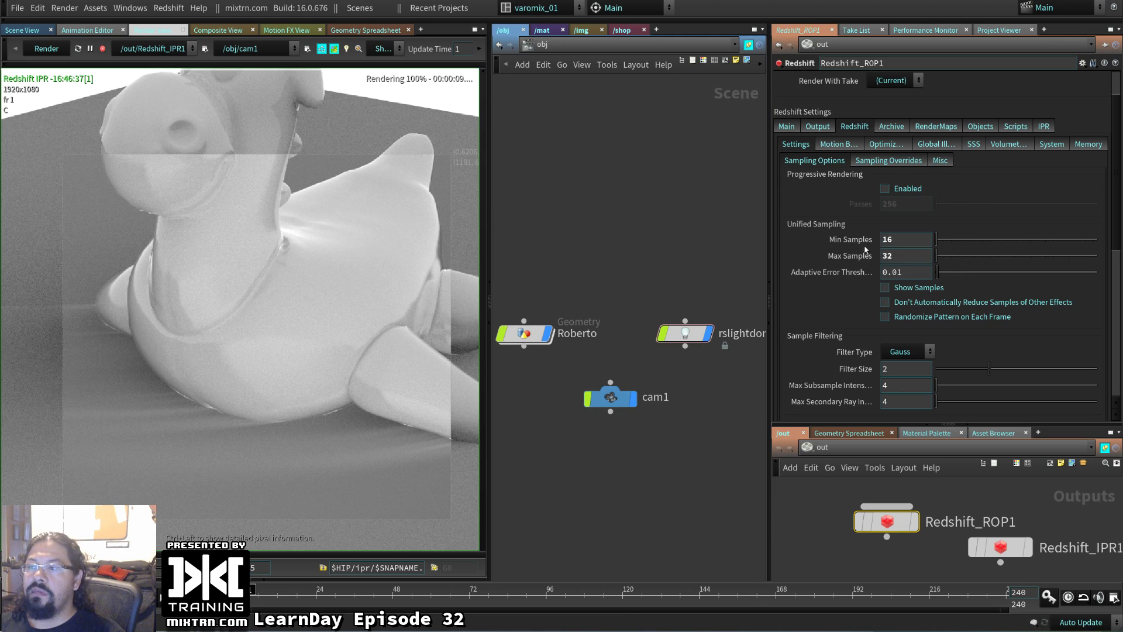
double_click(904, 256)
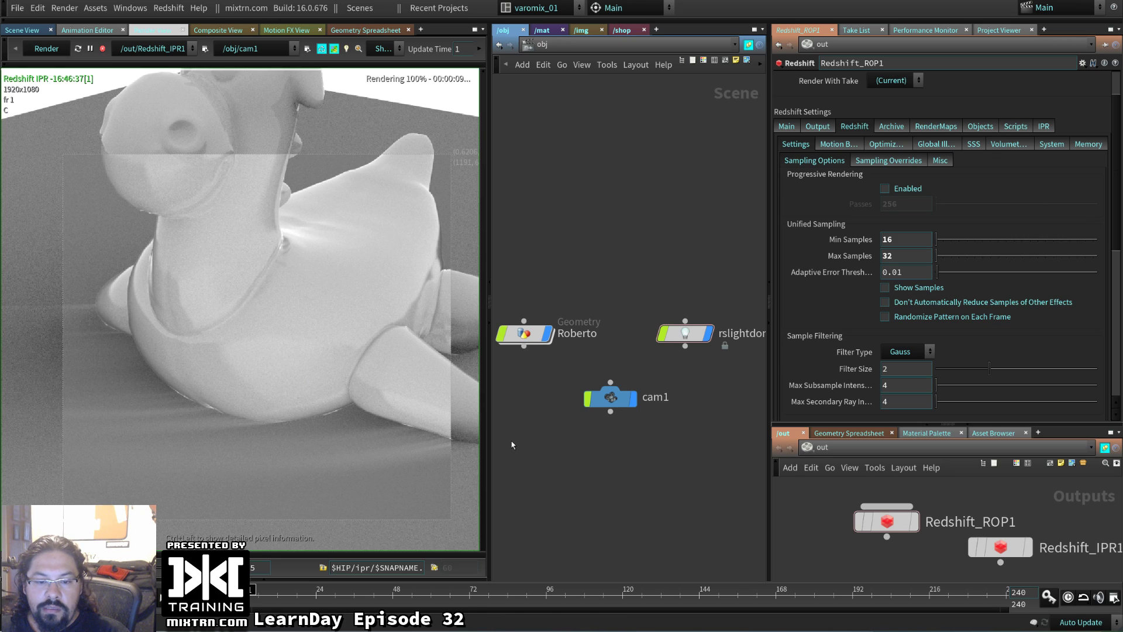
click(887, 521)
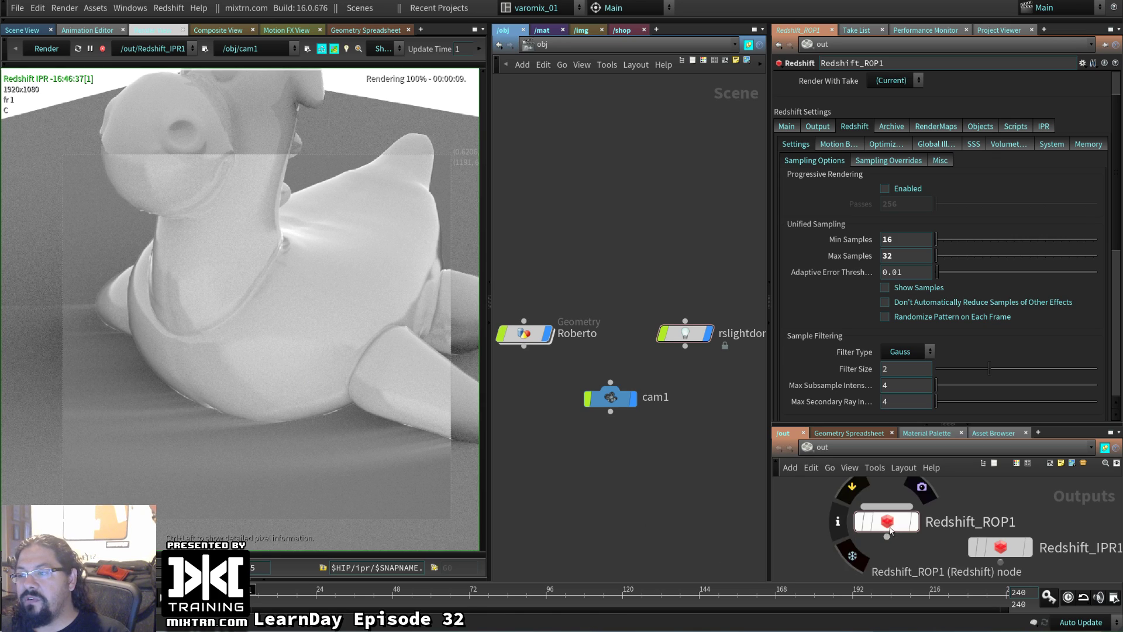
click(930, 145)
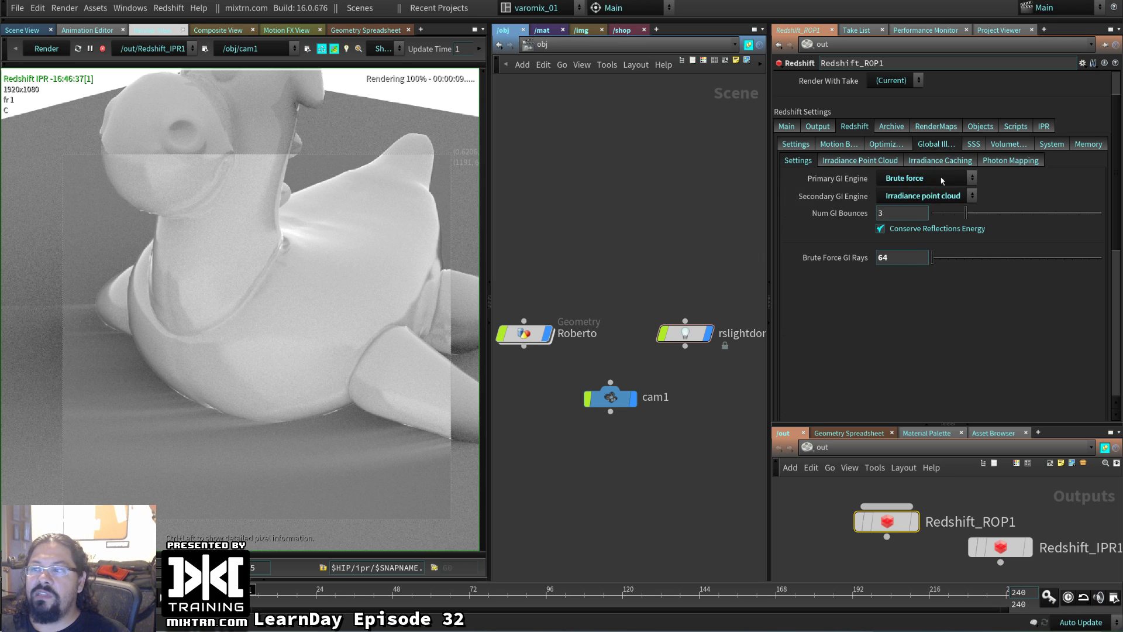
- Try Brute force as Redshift_ROP1's Secondary GI Engine and change it back to Irradiance point cloud
click(945, 199)
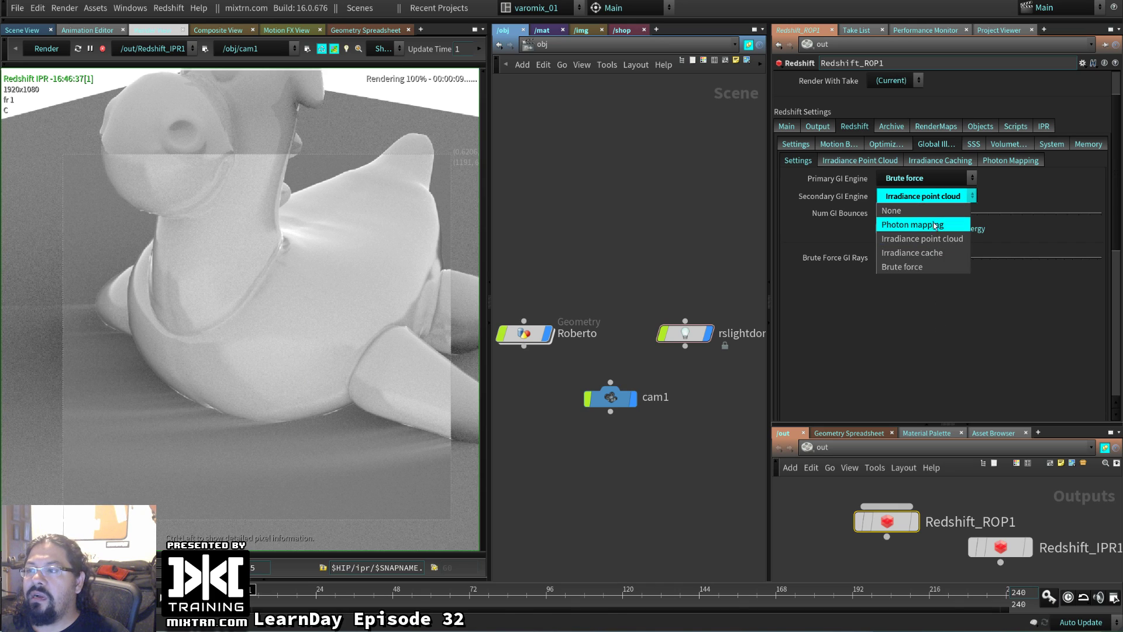
click(936, 266)
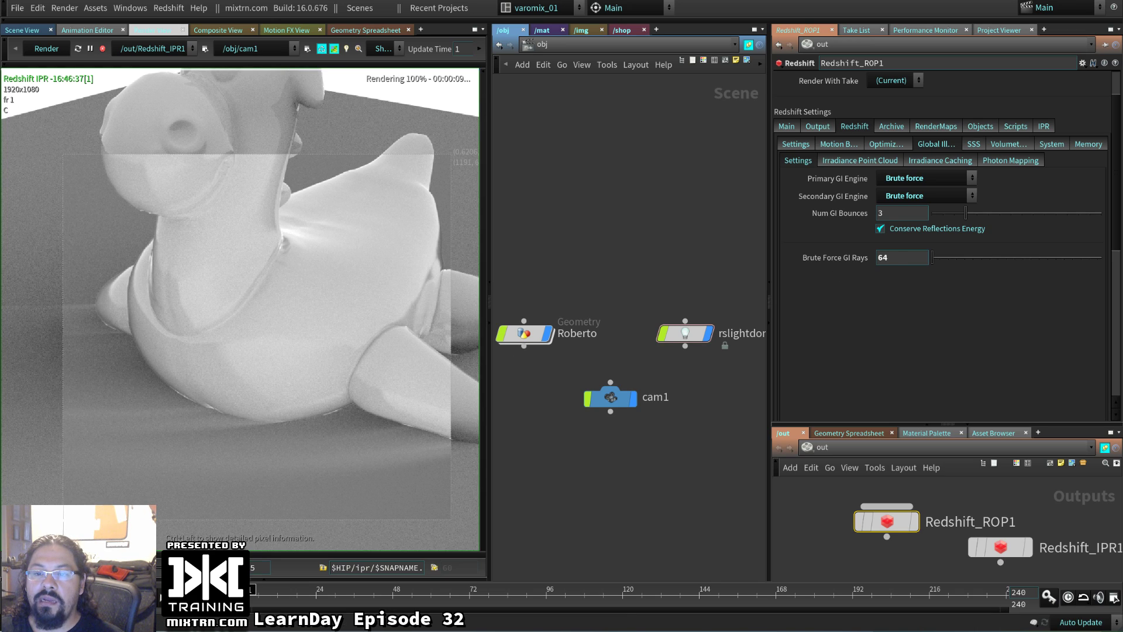
click(898, 198)
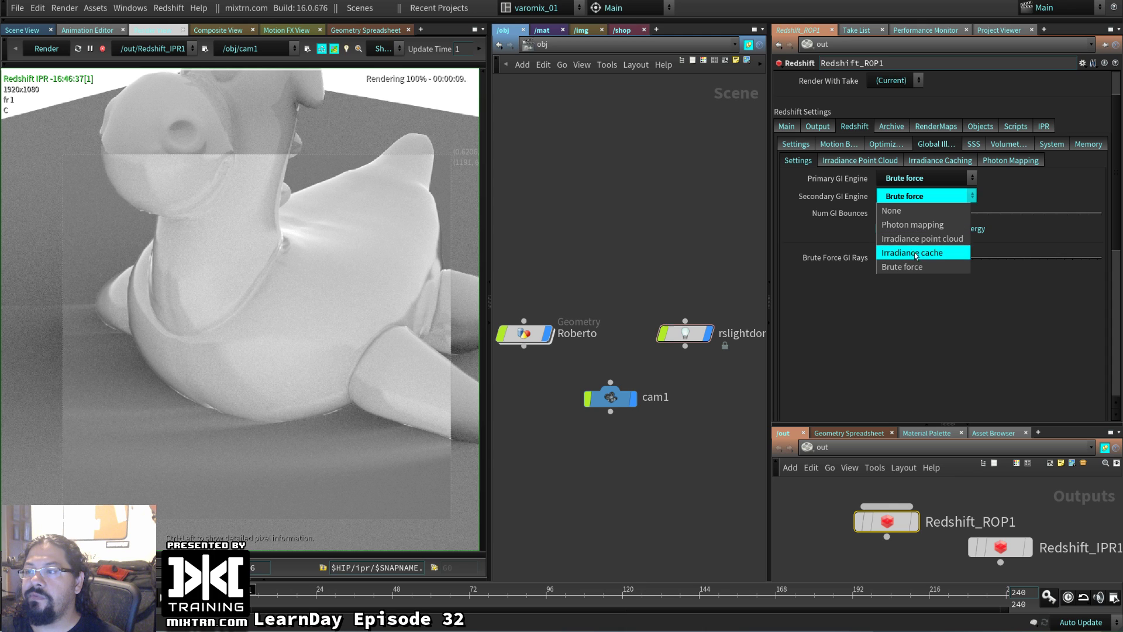
click(917, 248)
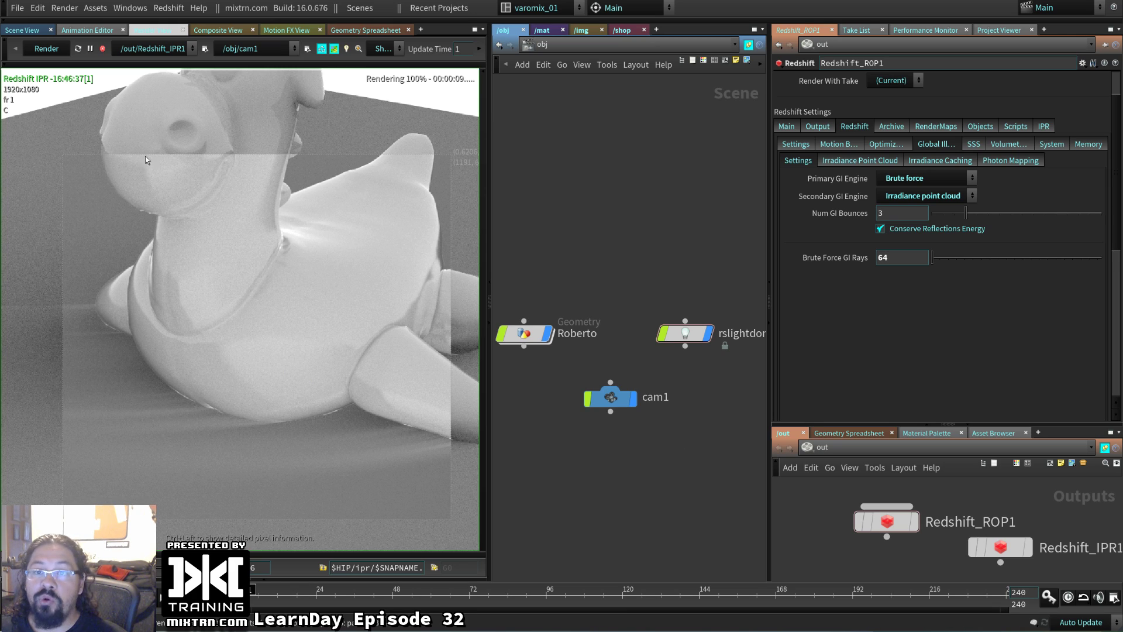
- Stop the IPR render and return to the 3D scene view
click(103, 48)
click(31, 30)
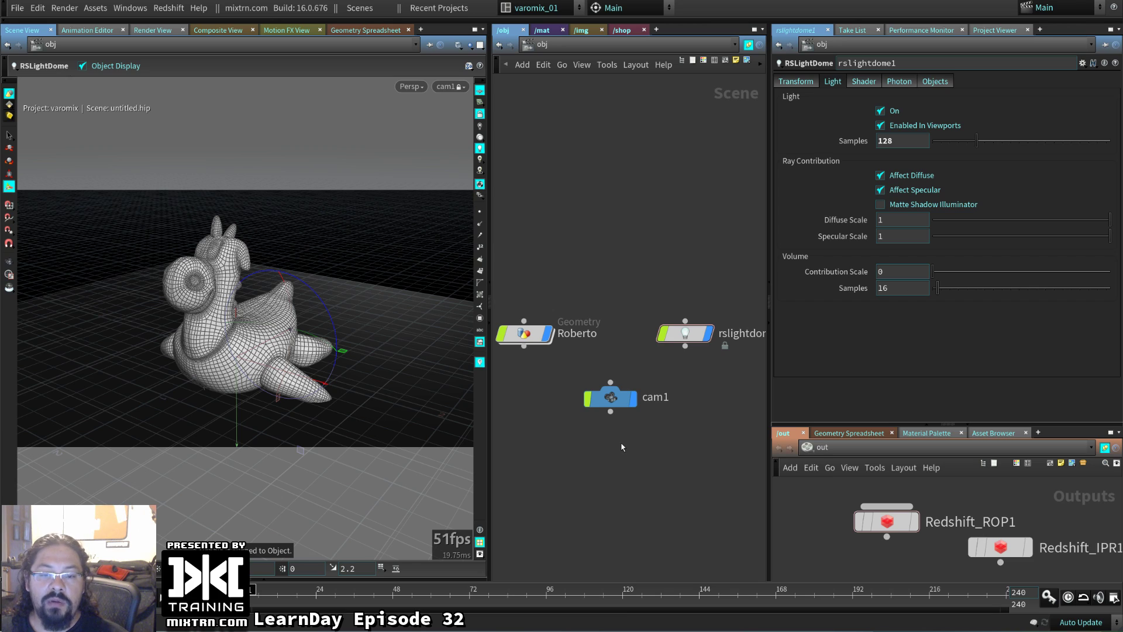
- Widen the object network area and move the Roberto node clear of rslightdome1 and cam1
middle_drag(583, 451, 594, 412)
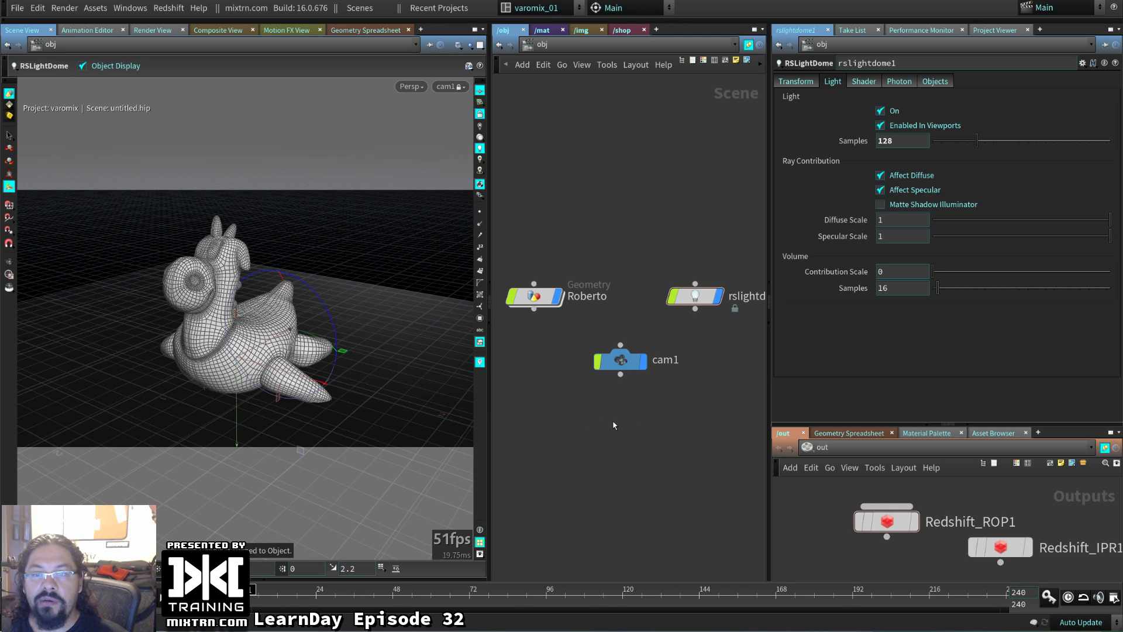
drag(534, 296, 549, 274)
drag(696, 296, 695, 280)
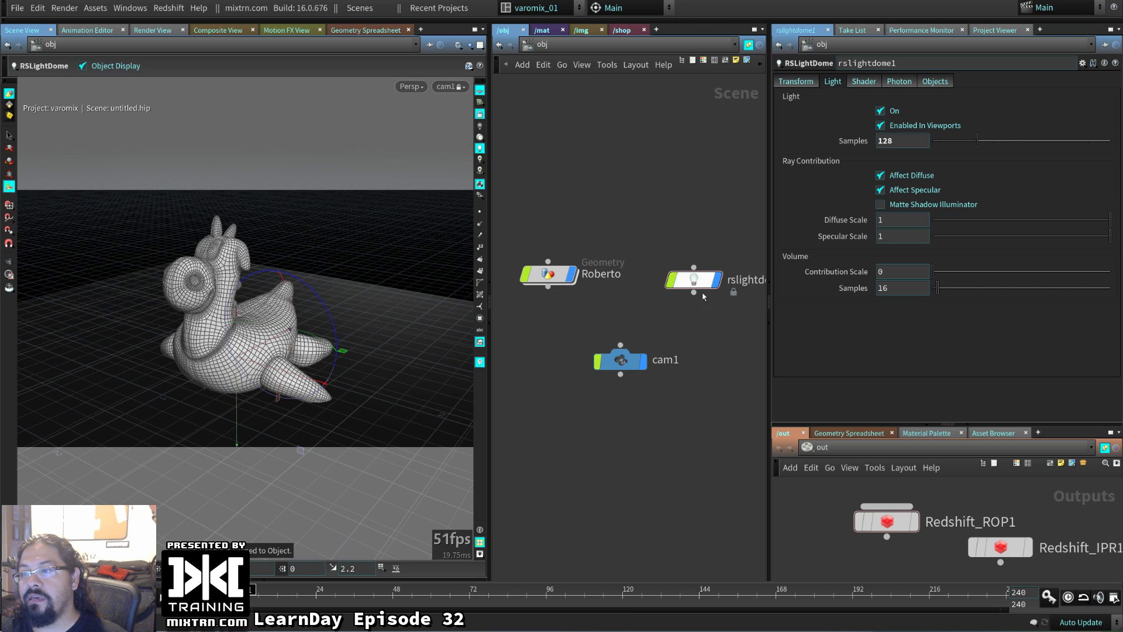
drag(770, 374, 829, 375)
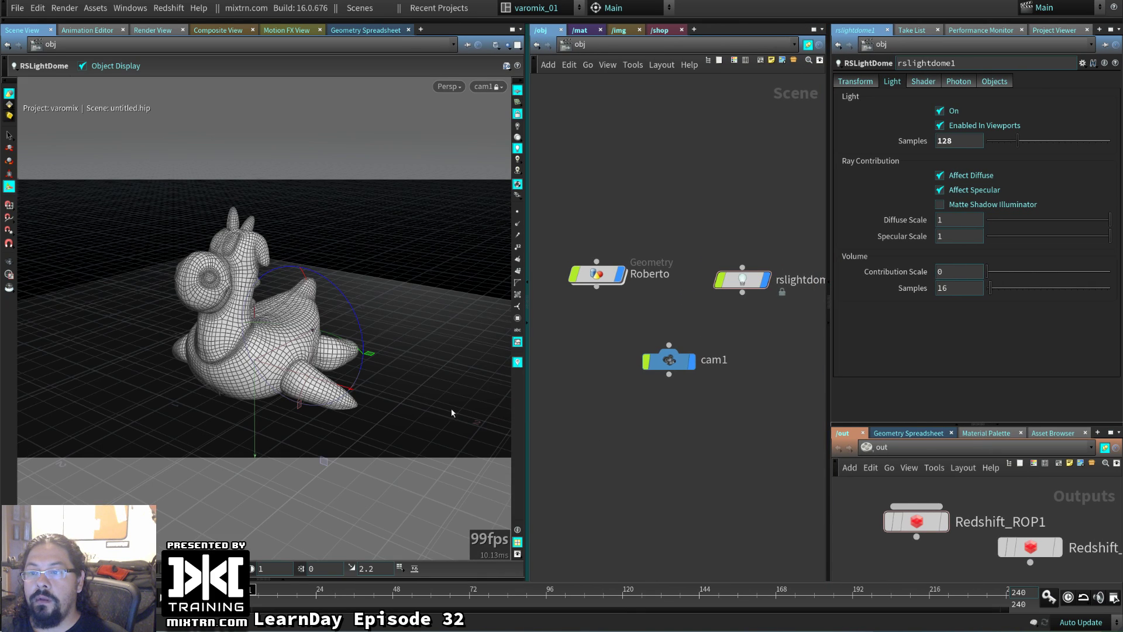
drag(526, 419, 408, 363)
drag(541, 278, 527, 216)
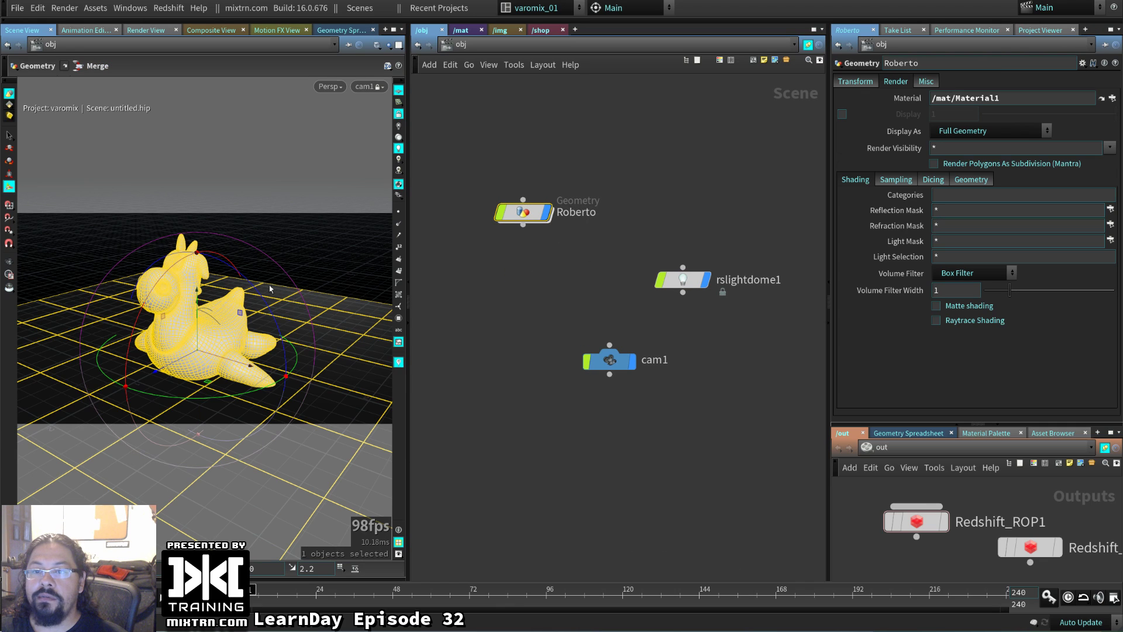
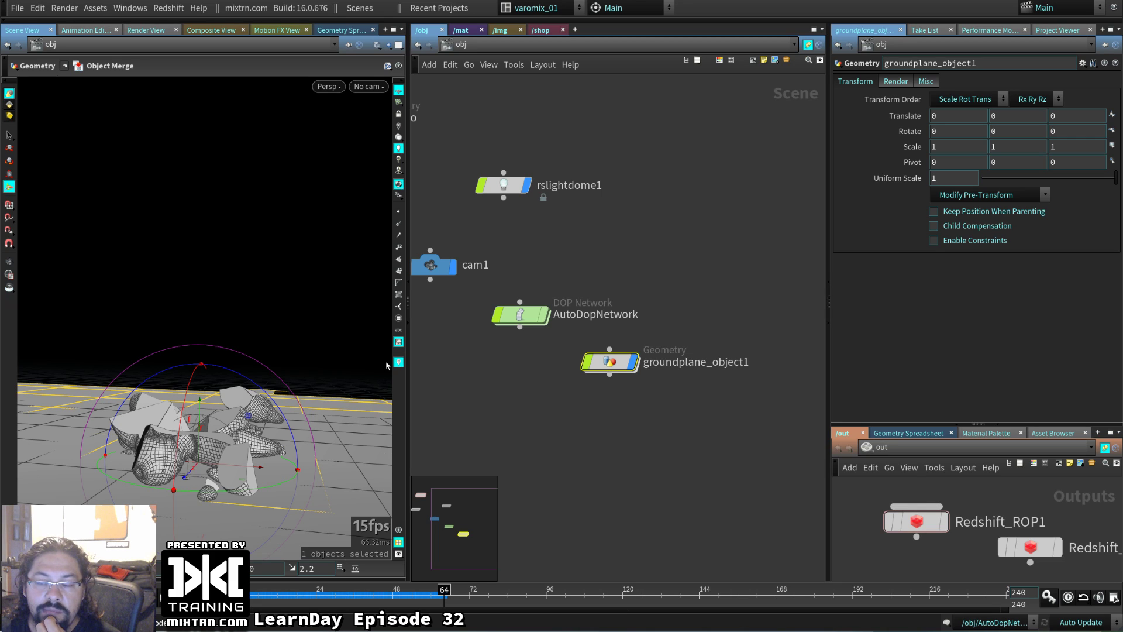
- Deselect the ground plane and spread out the groundplane_object1, AutoDopNetwork and cam1 nodes
click(622, 422)
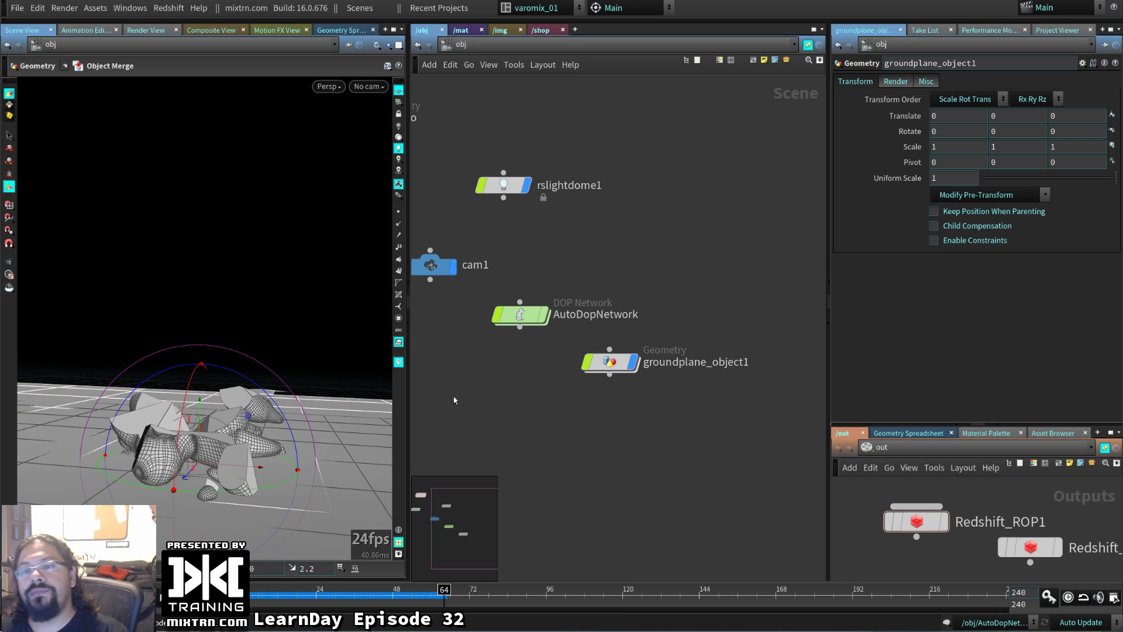
key(Escape)
drag(252, 374, 246, 316)
drag(610, 361, 663, 367)
drag(542, 322, 574, 321)
drag(433, 264, 655, 235)
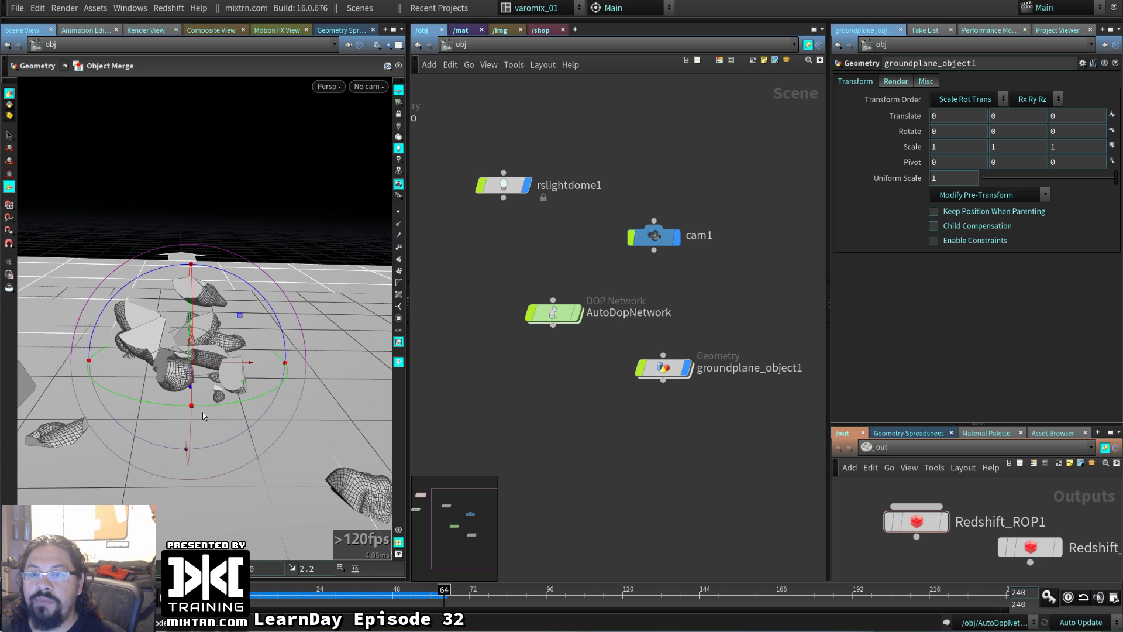
- Rewind the simulation to the first frame and space groundplane_object1 and AutoDopNetwork further apart
drag(204, 415, 258, 388)
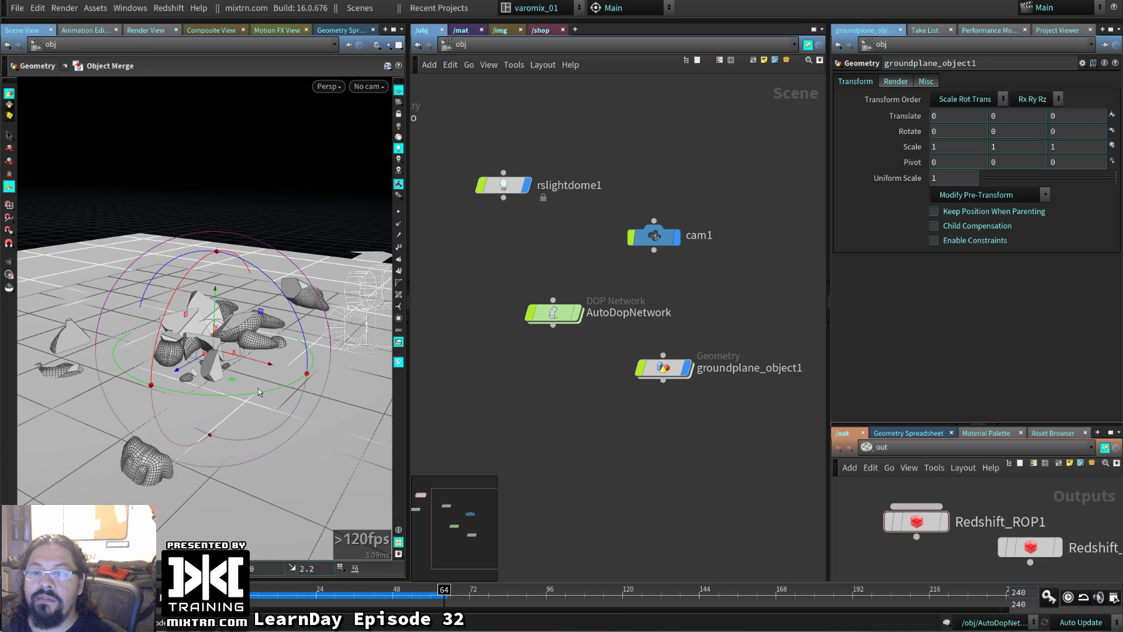
key(ctrl+Up)
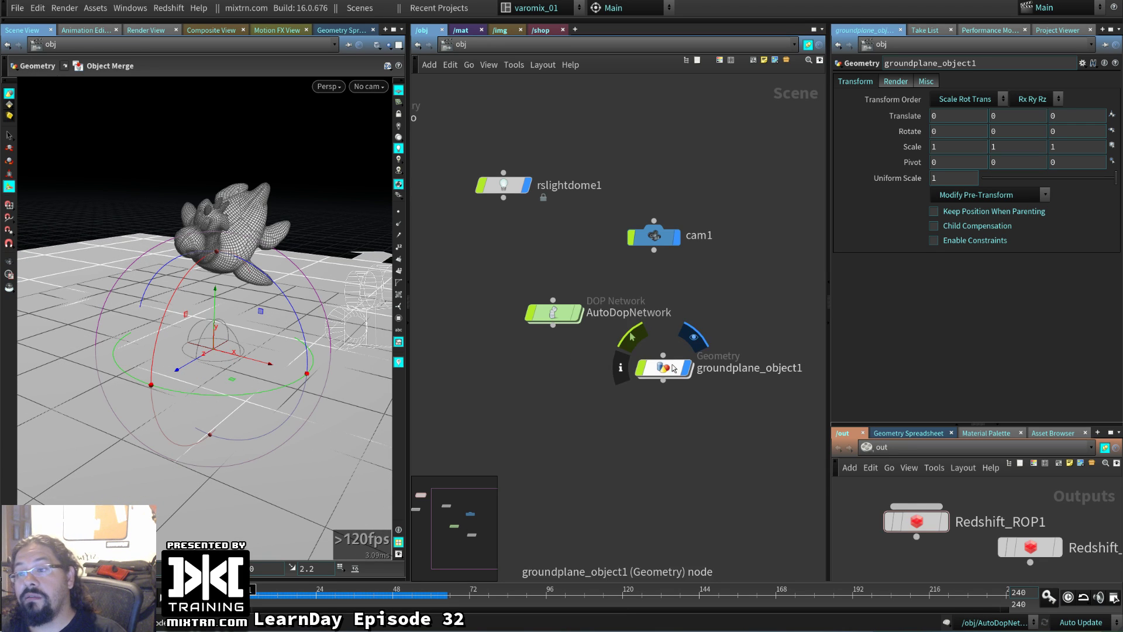
drag(662, 367, 697, 345)
drag(553, 313, 533, 325)
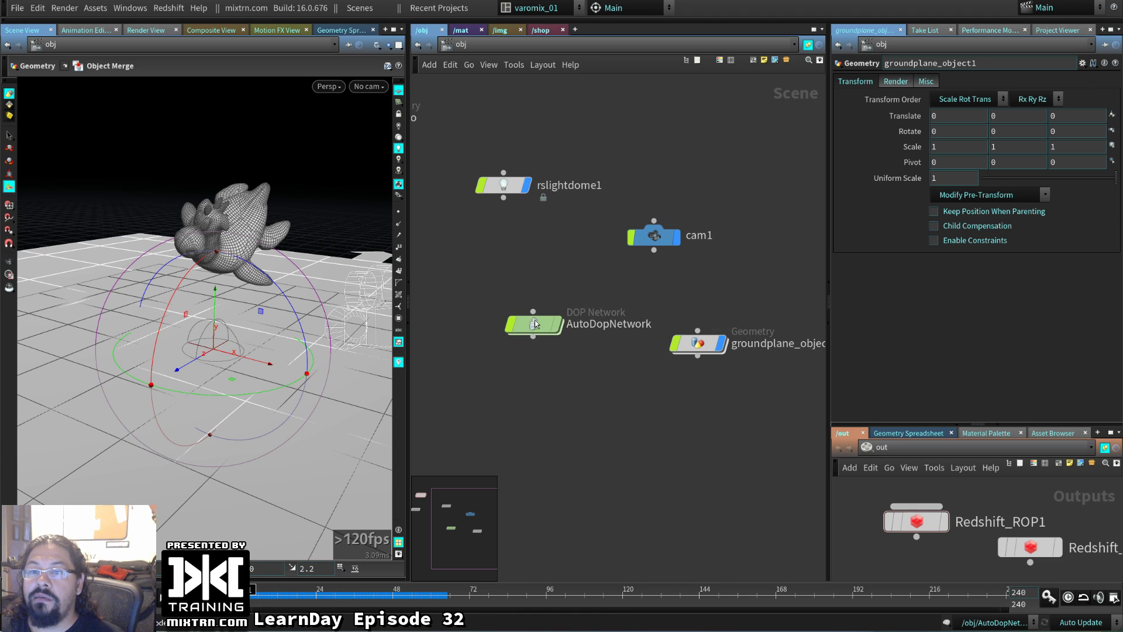
key(Return)
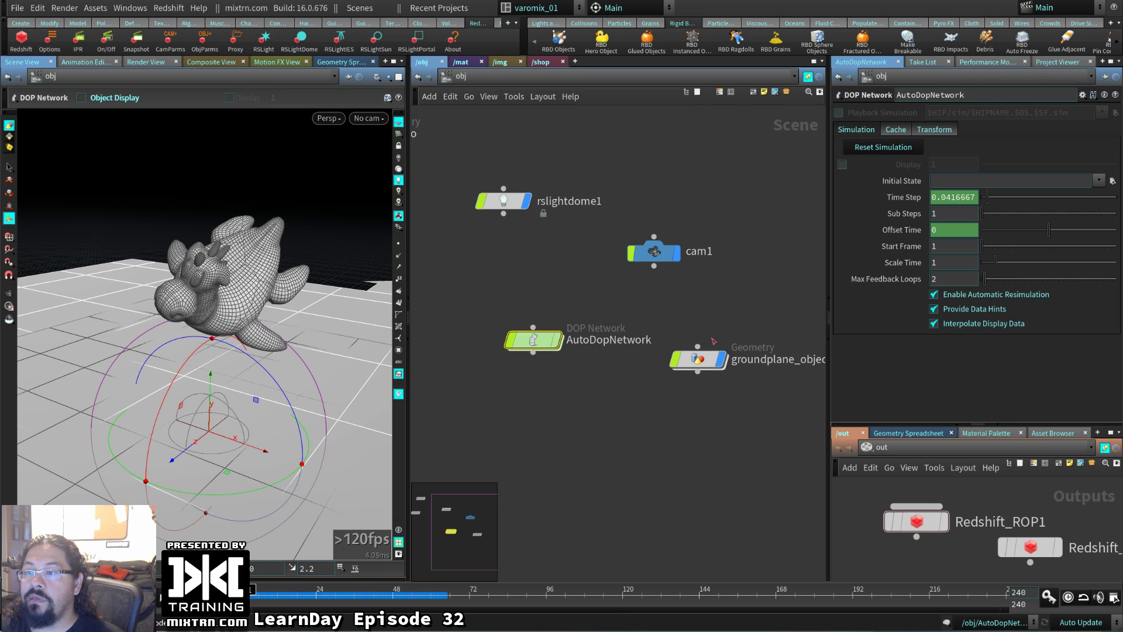
- Select the fractured Roberto geometry and create a debris simulation from it with the Debris tool
click(702, 358)
drag(472, 216, 530, 176)
scroll(586, 377, down, 5)
scroll(586, 377, up, 5)
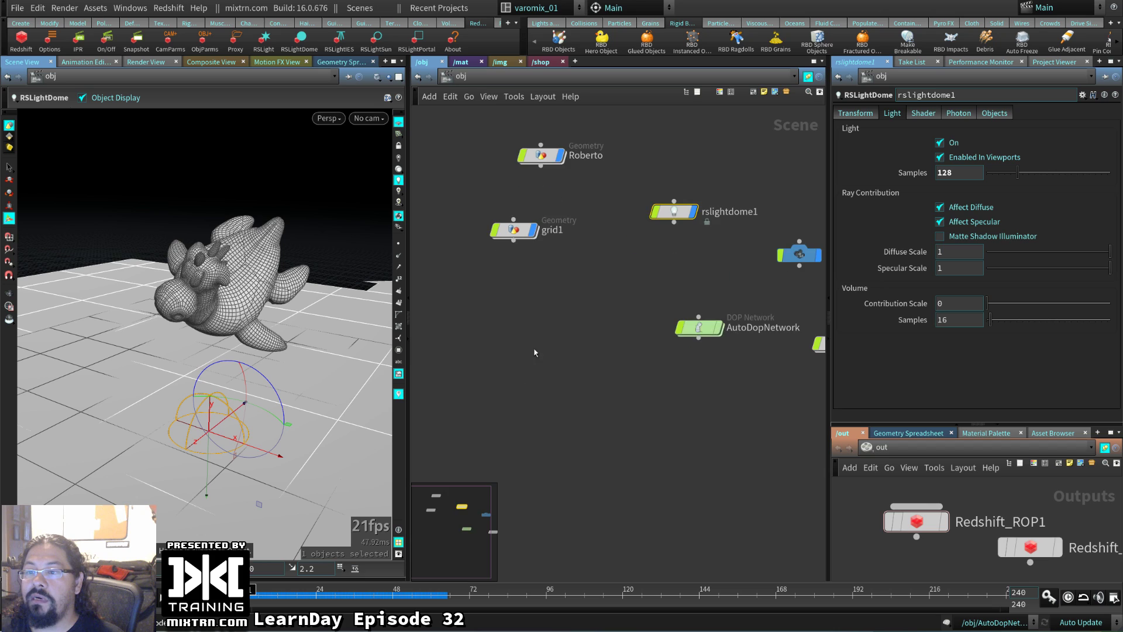
middle_drag(531, 193, 572, 278)
click(584, 243)
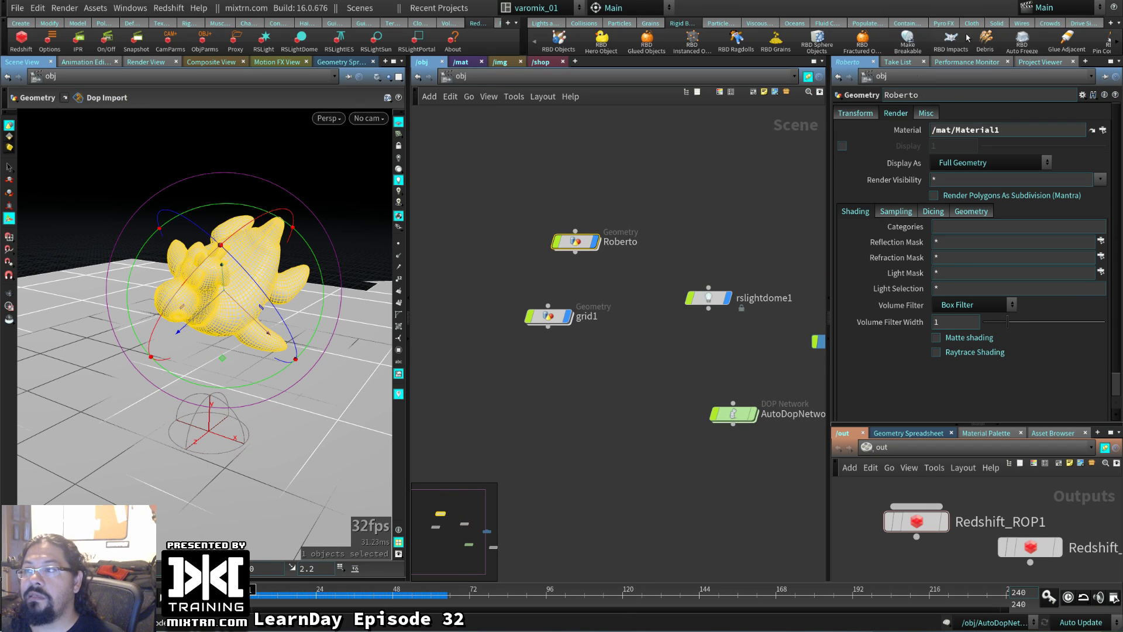
key(Escape)
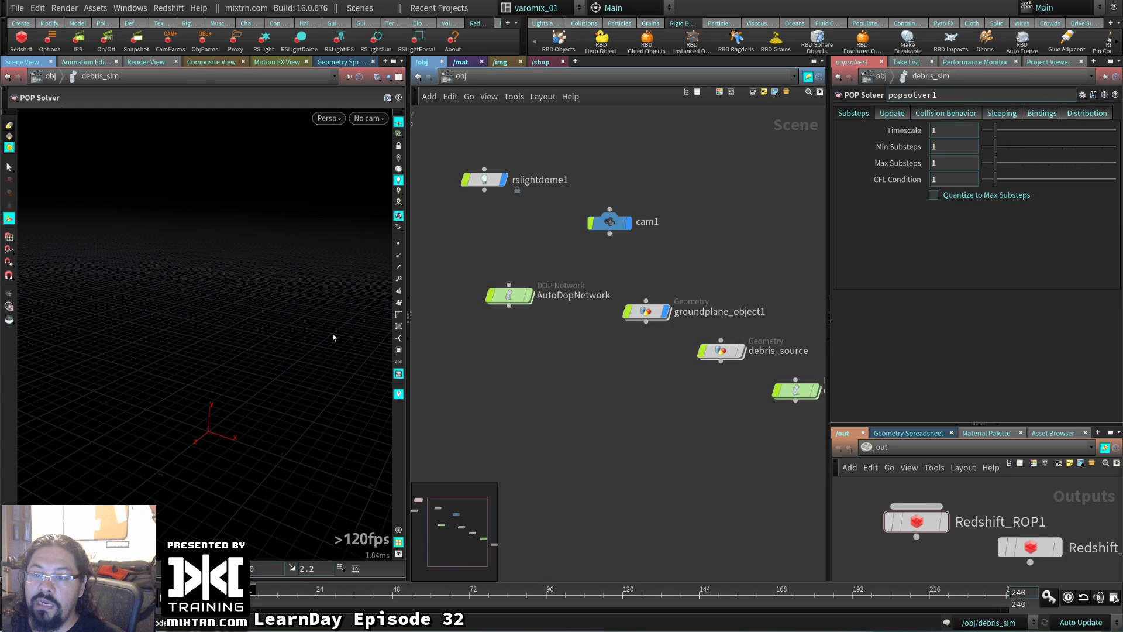
- Move debris_source, debris_sim and debris below AutoDopNetwork and groundplane_object1 and line them up in a vertical column
middle_drag(723, 398, 621, 366)
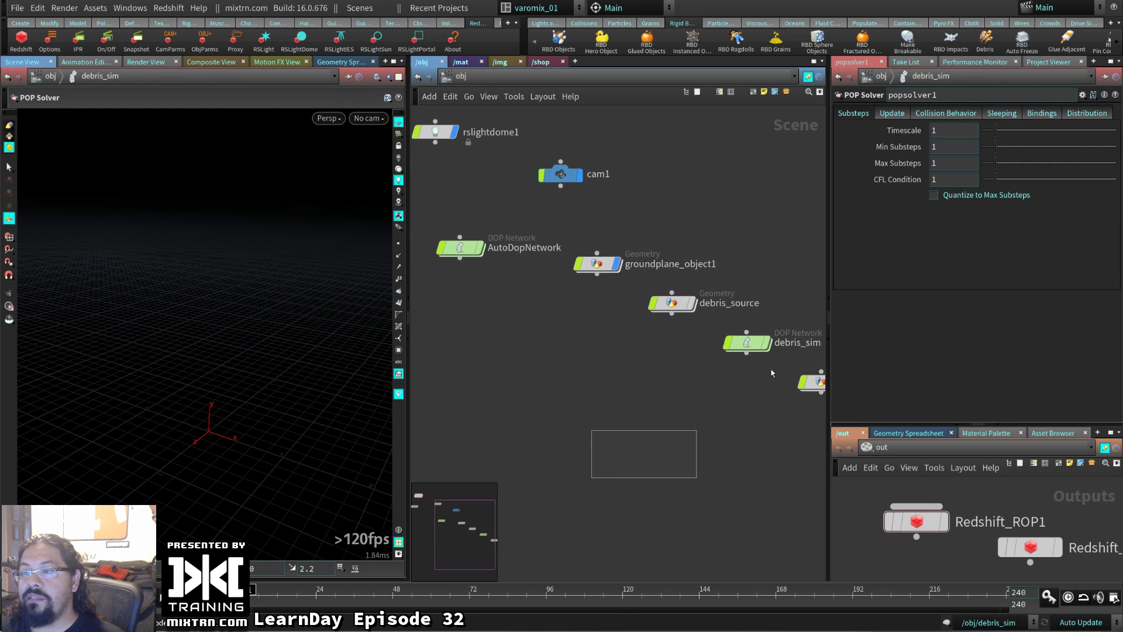
drag(771, 373, 822, 293)
drag(646, 304, 443, 353)
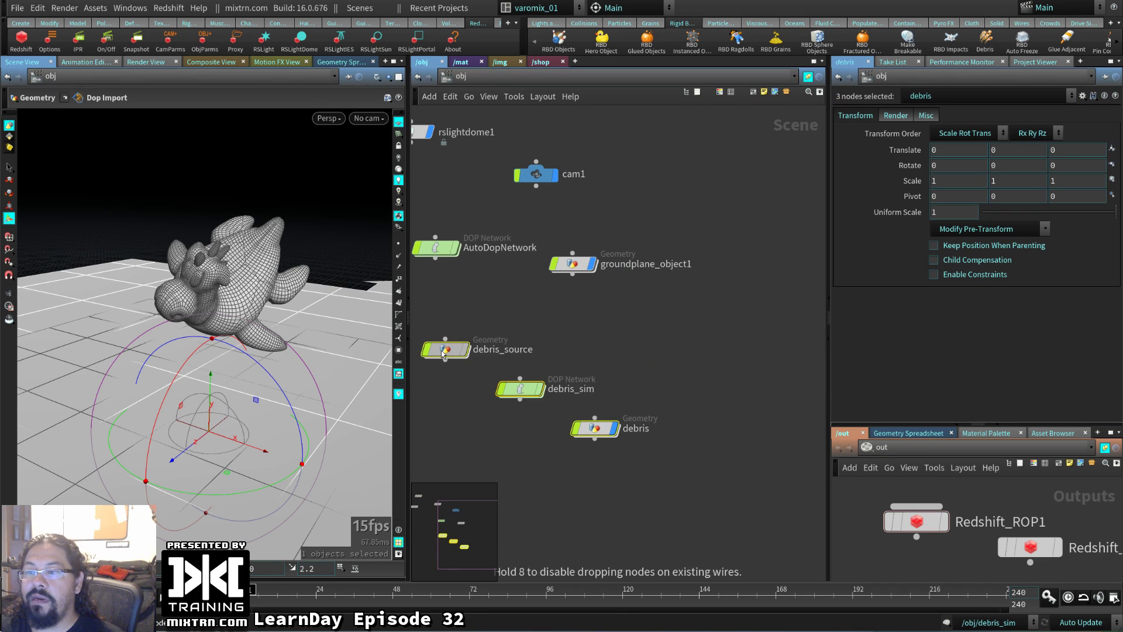
drag(520, 389, 524, 300)
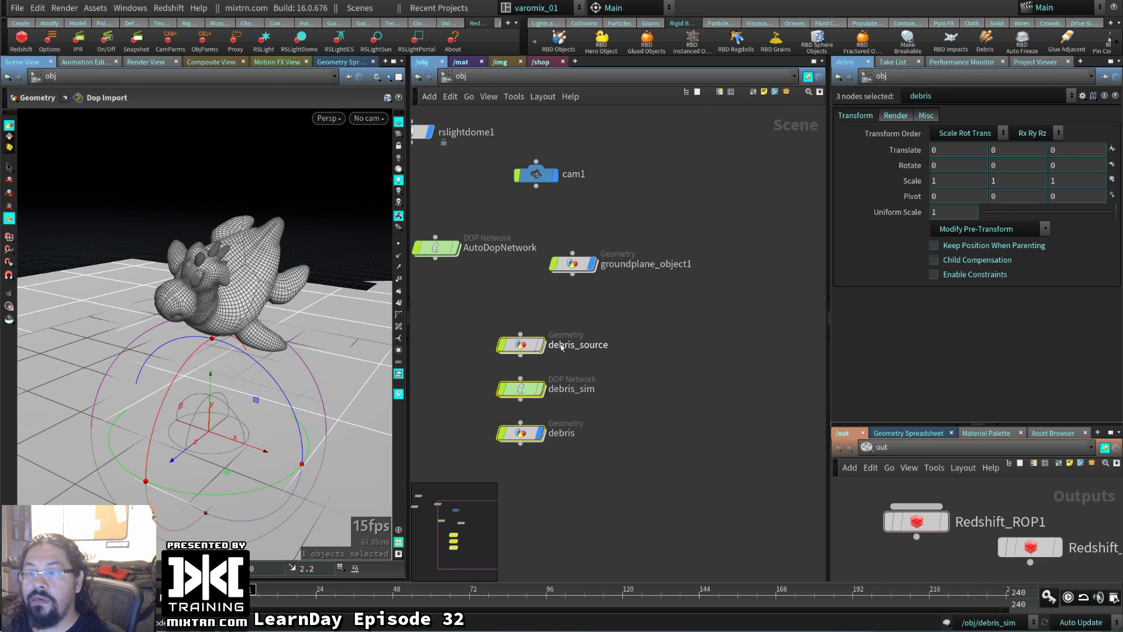
- Select rslightdome1 and cam1 and move them together up and away from the simulation nodes
middle_drag(561, 347, 668, 448)
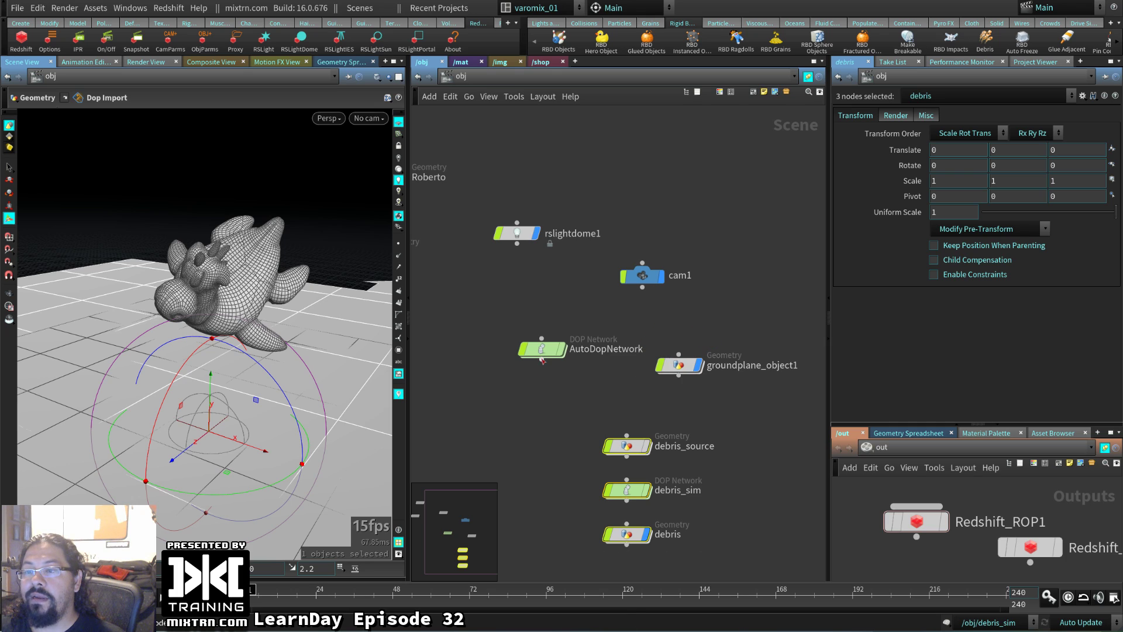
drag(494, 170, 708, 337)
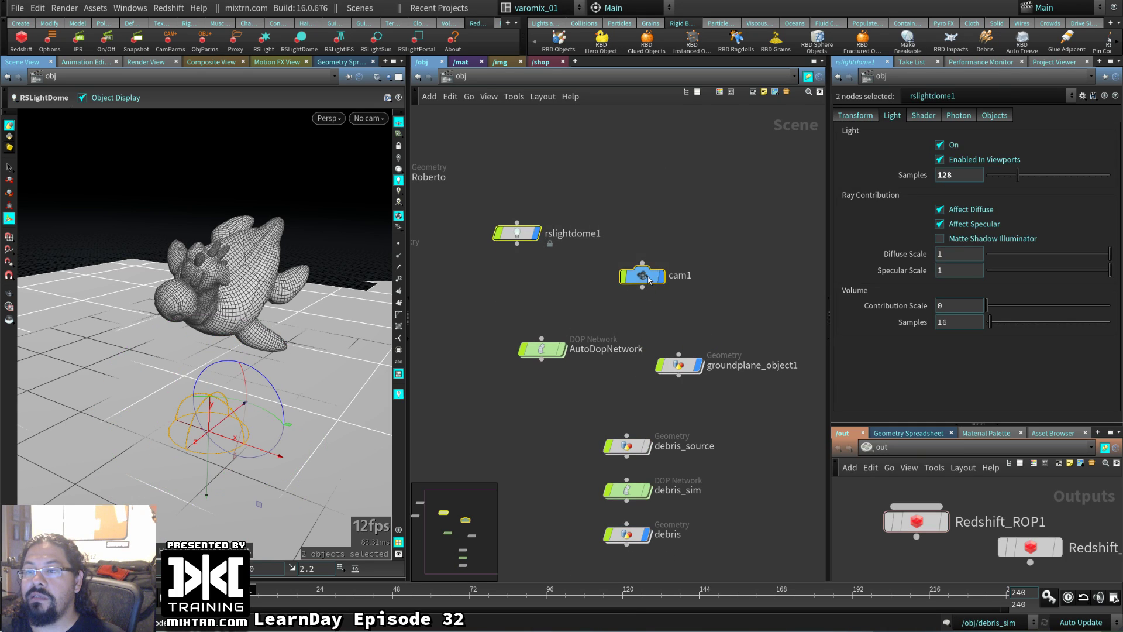
drag(655, 276, 753, 221)
middle_drag(539, 231, 670, 246)
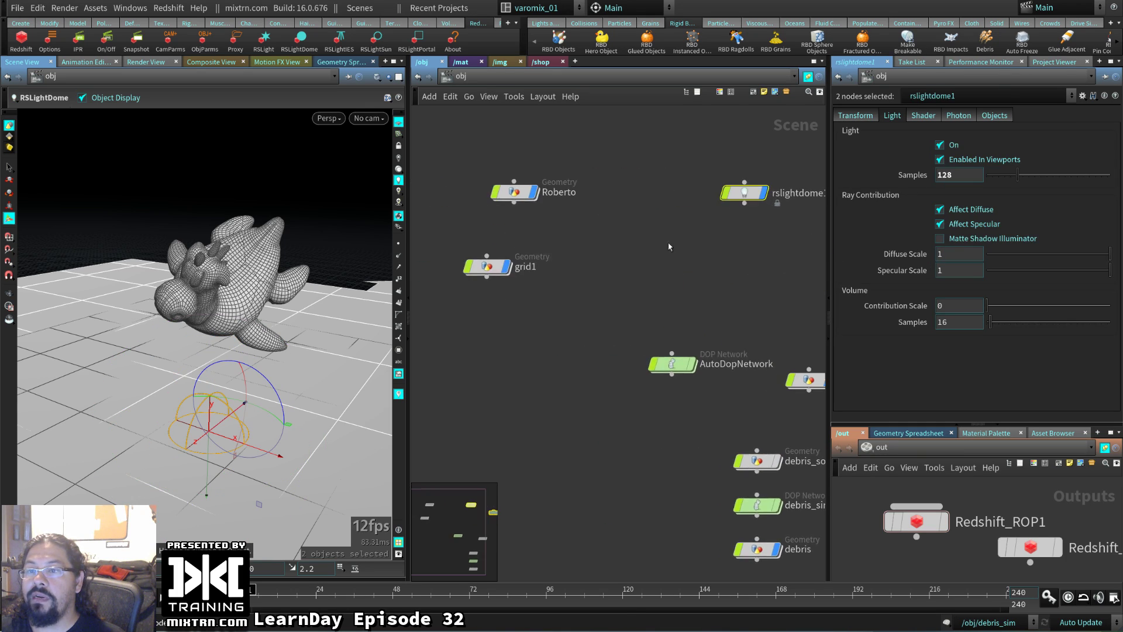
- Place Roberto directly above AutoDopNetwork and align both vertically with the column of debris nodes
drag(514, 192, 681, 320)
middle_drag(669, 484, 583, 379)
drag(591, 498, 693, 346)
drag(687, 356, 602, 354)
drag(539, 172, 640, 302)
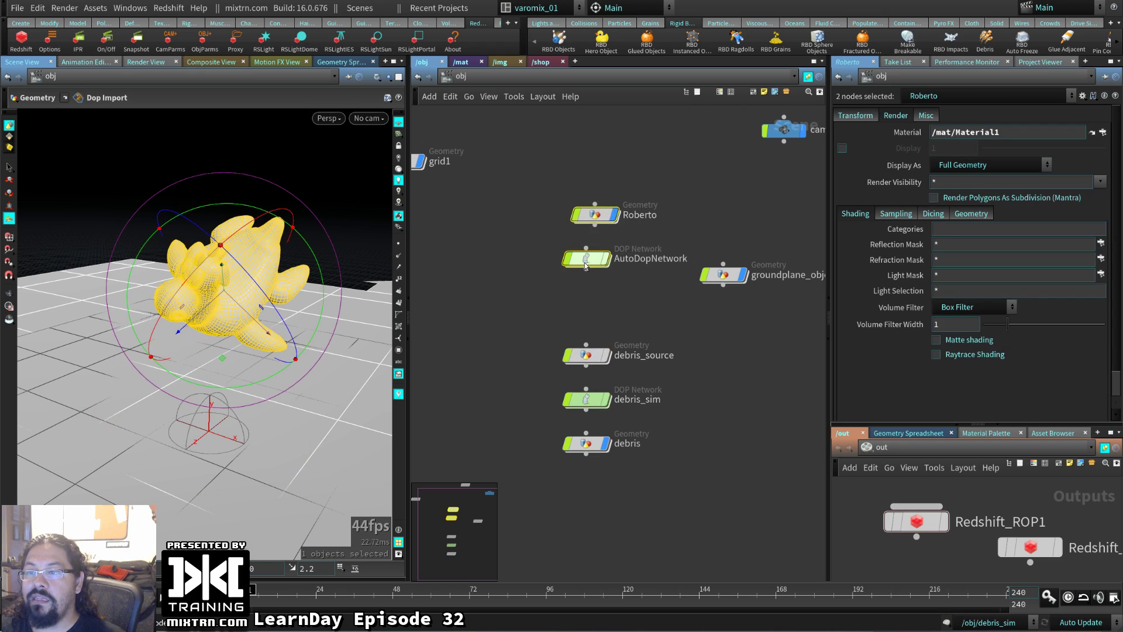
drag(586, 263, 579, 216)
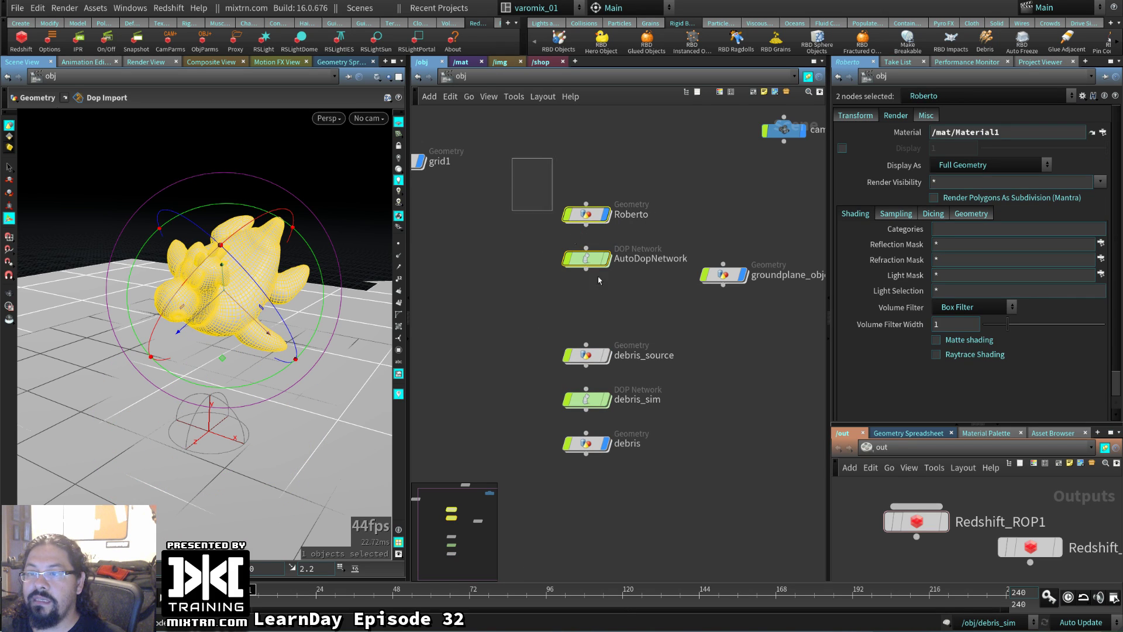
- Clear the node selection and play the fracture simulation to about frame 20 to preview the debris
click(599, 280)
drag(459, 321, 656, 505)
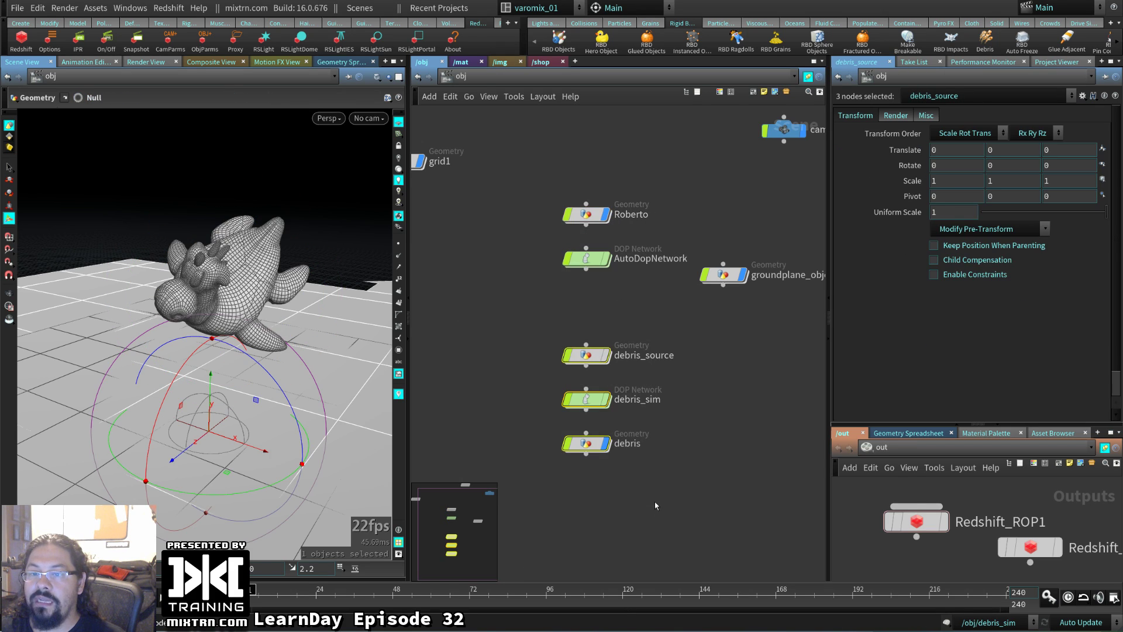
click(753, 366)
middle_drag(752, 366, 737, 385)
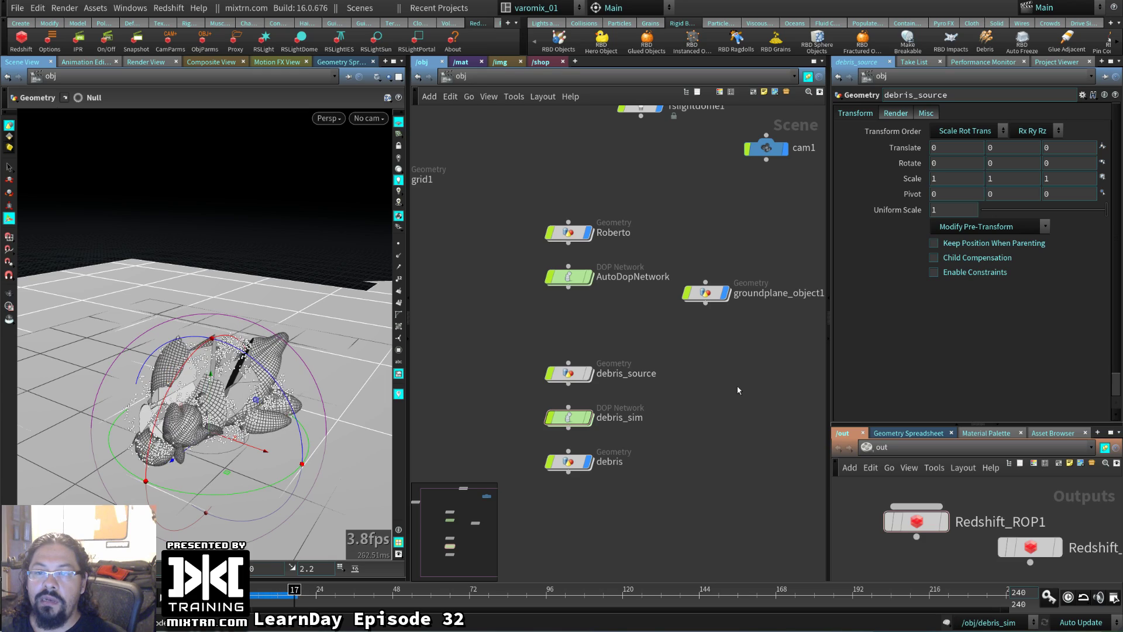
key(Escape)
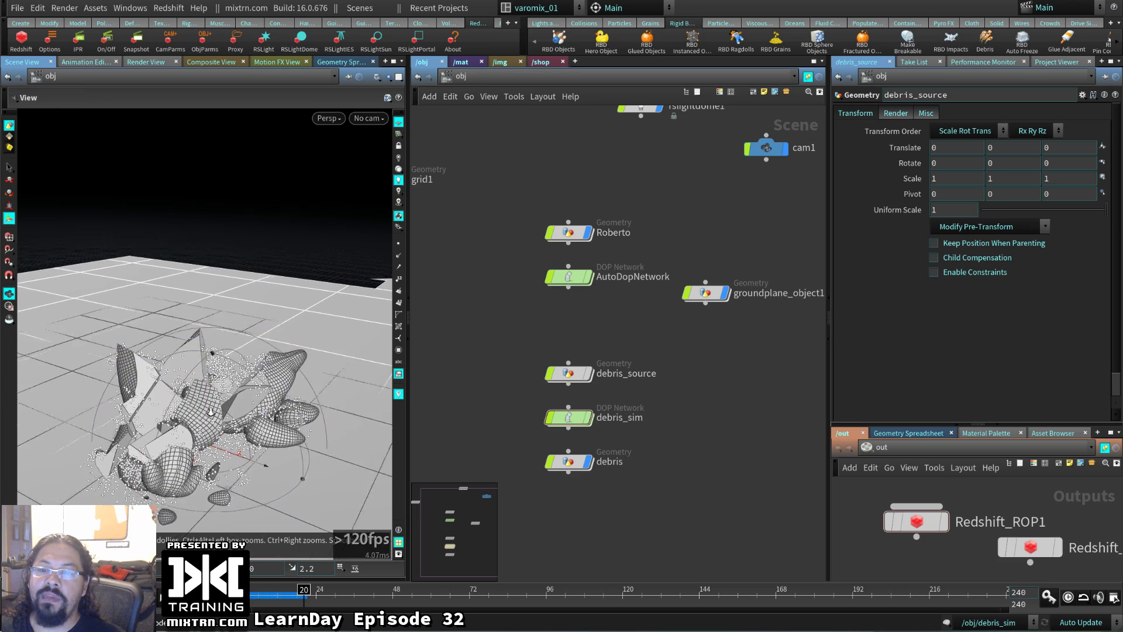
- Select the debris node and inspect its particles around the fractured pieces from several angles, advancing to frame 25
drag(391, 430, 225, 240)
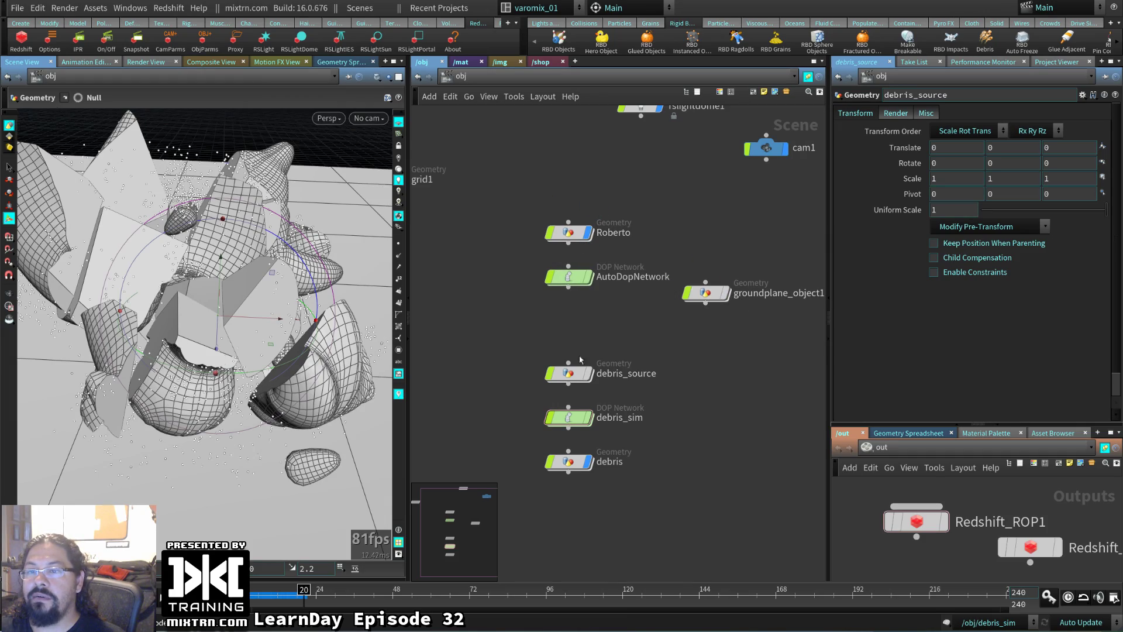
key(Escape)
drag(223, 328, 161, 370)
click(568, 461)
key(Escape)
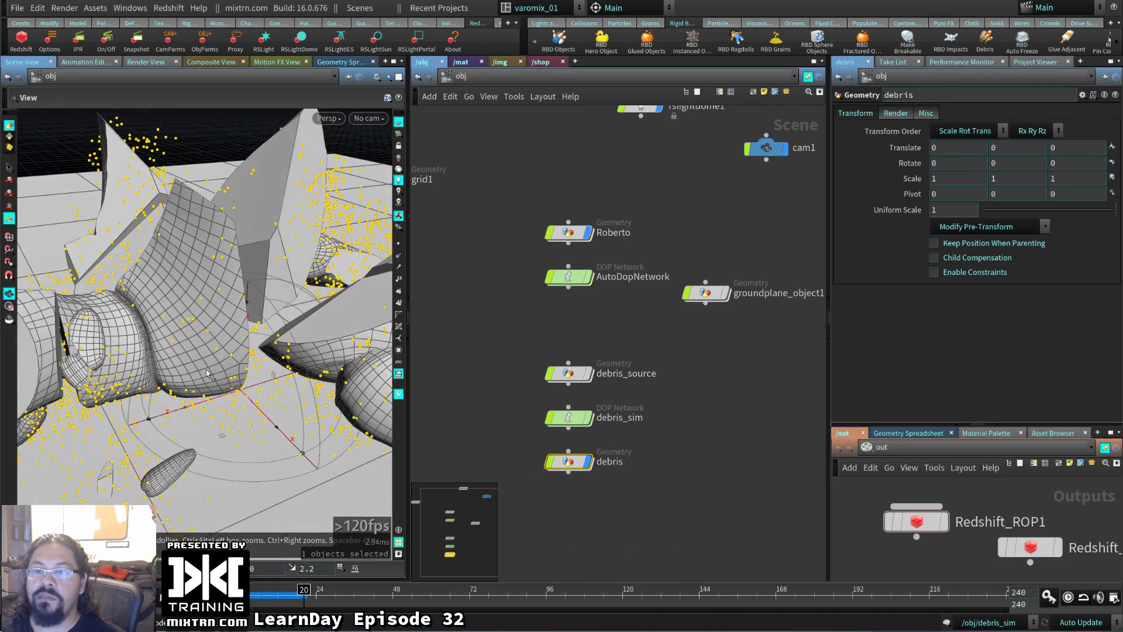
scroll(158, 378, down, 5)
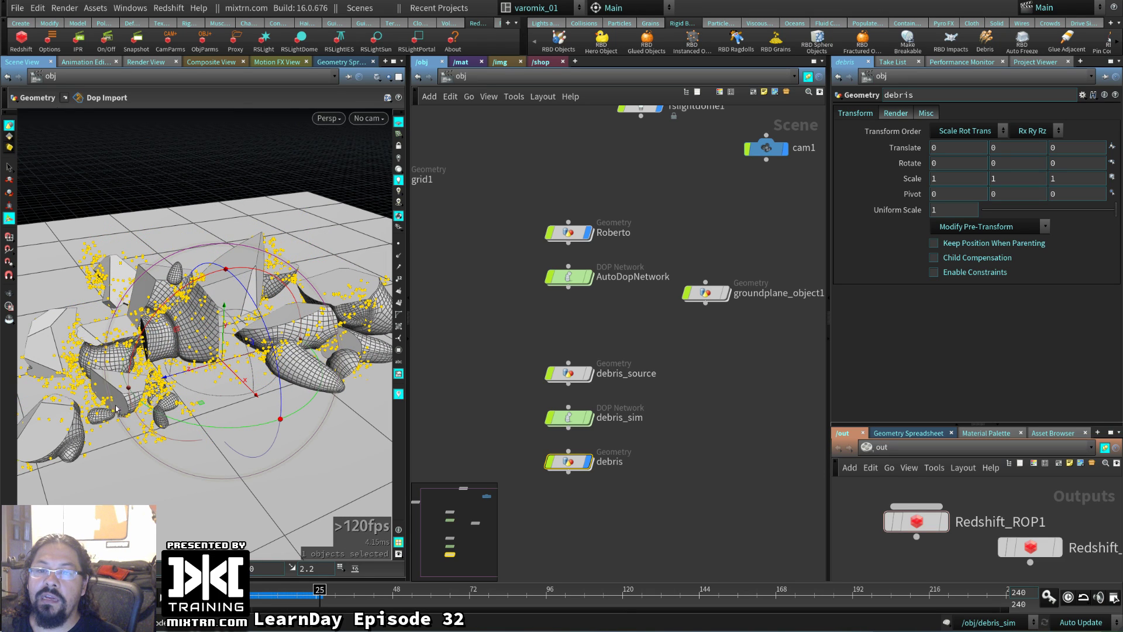
- Rewind the simulation to the first frame and open the debris_source network
click(561, 377)
key(ctrl+Up)
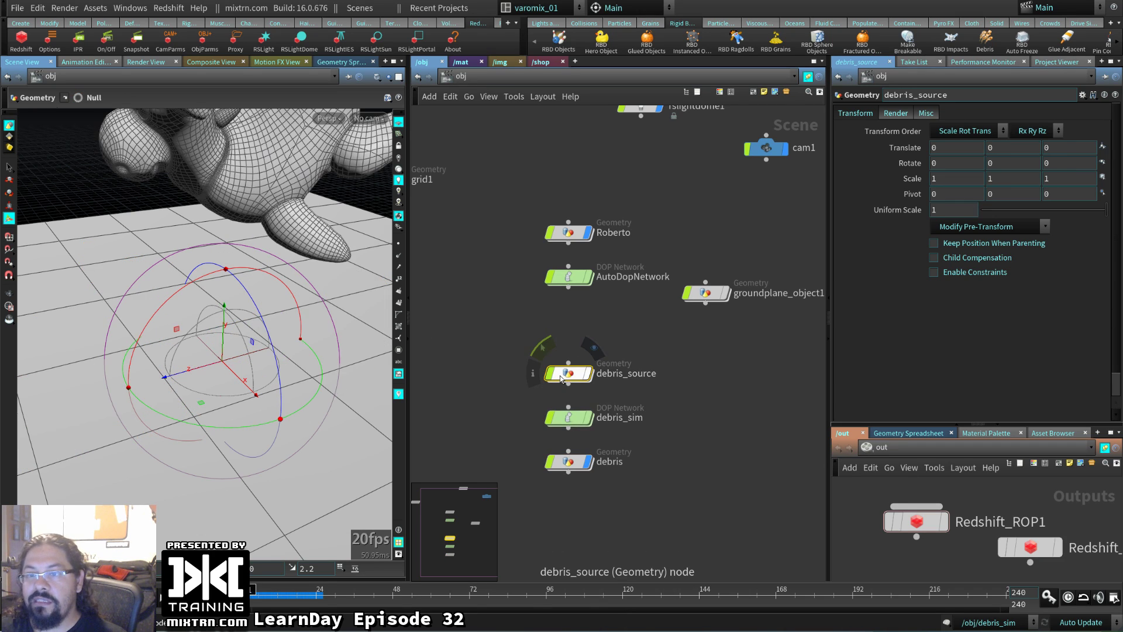
middle_drag(762, 368, 733, 420)
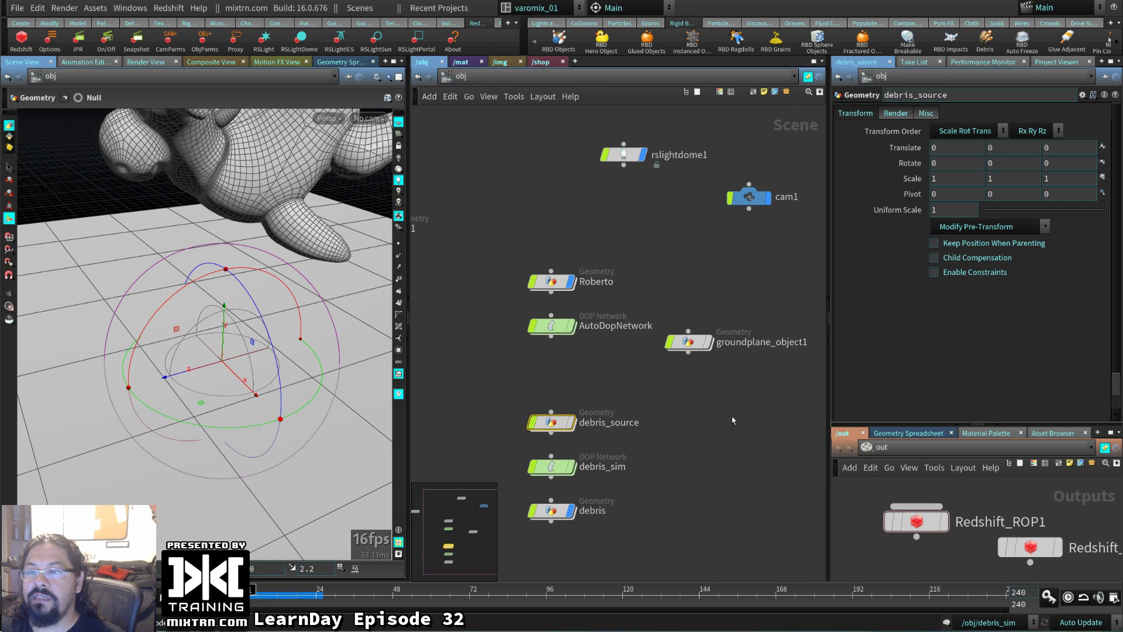
double_click(568, 424)
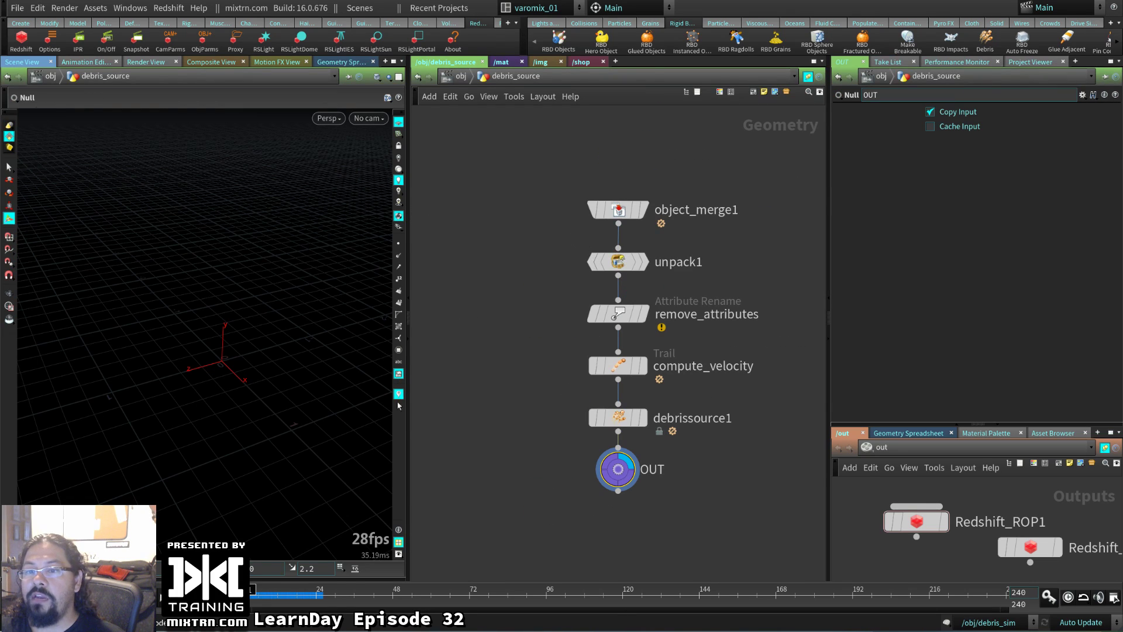
- Display the output of object_merge1, frame the merged Roberto geometry, and space the node away from unpack1
click(651, 175)
click(621, 210)
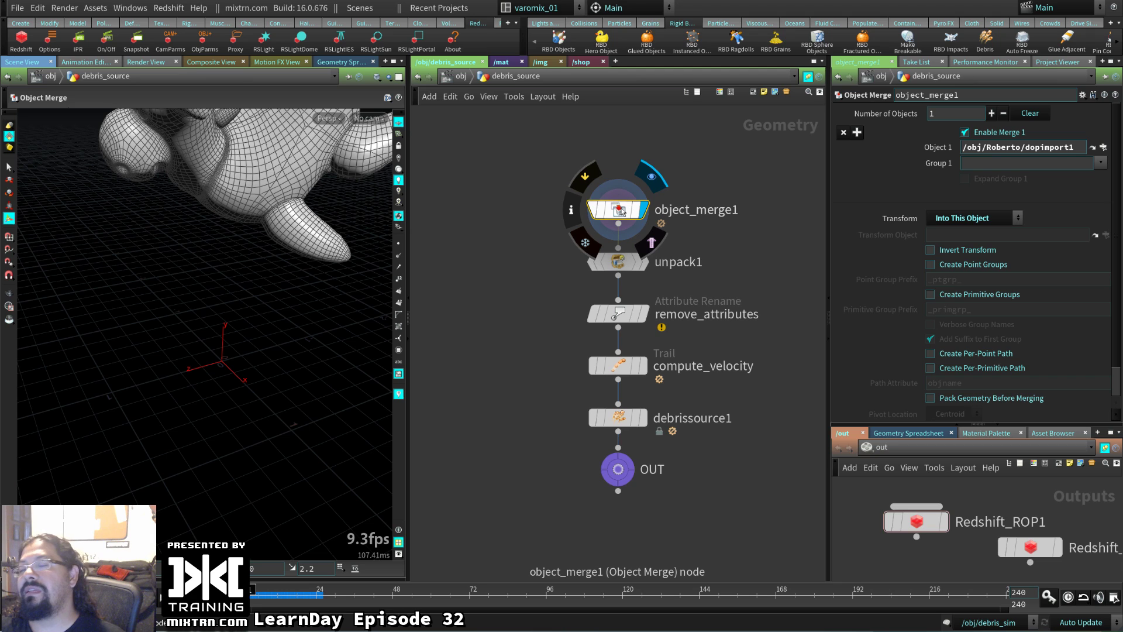
key(h)
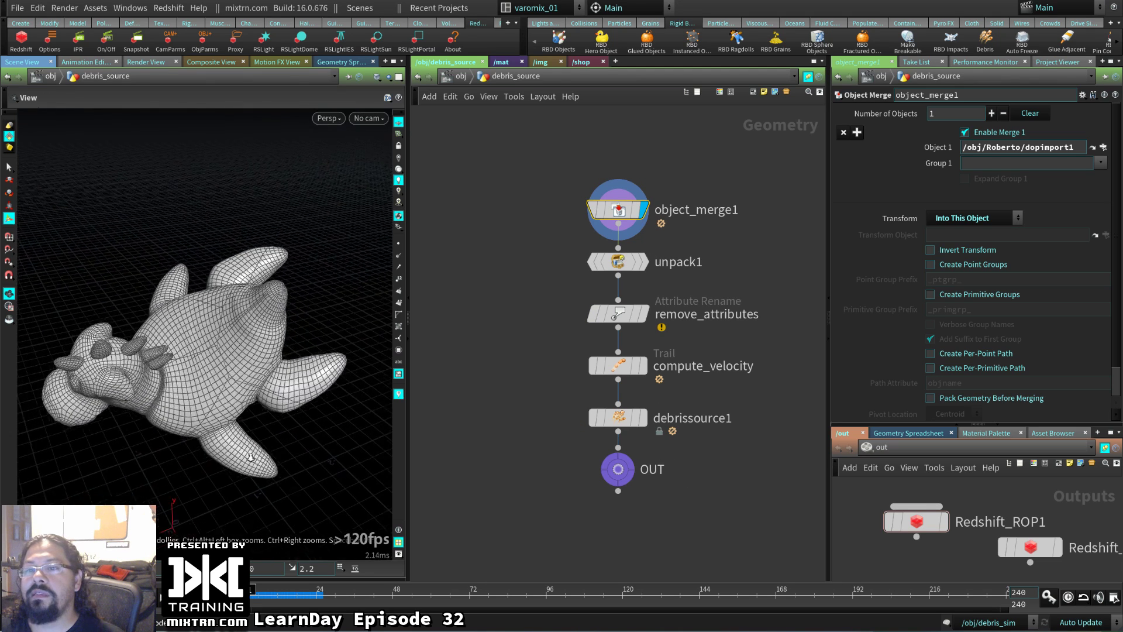
drag(623, 220, 623, 207)
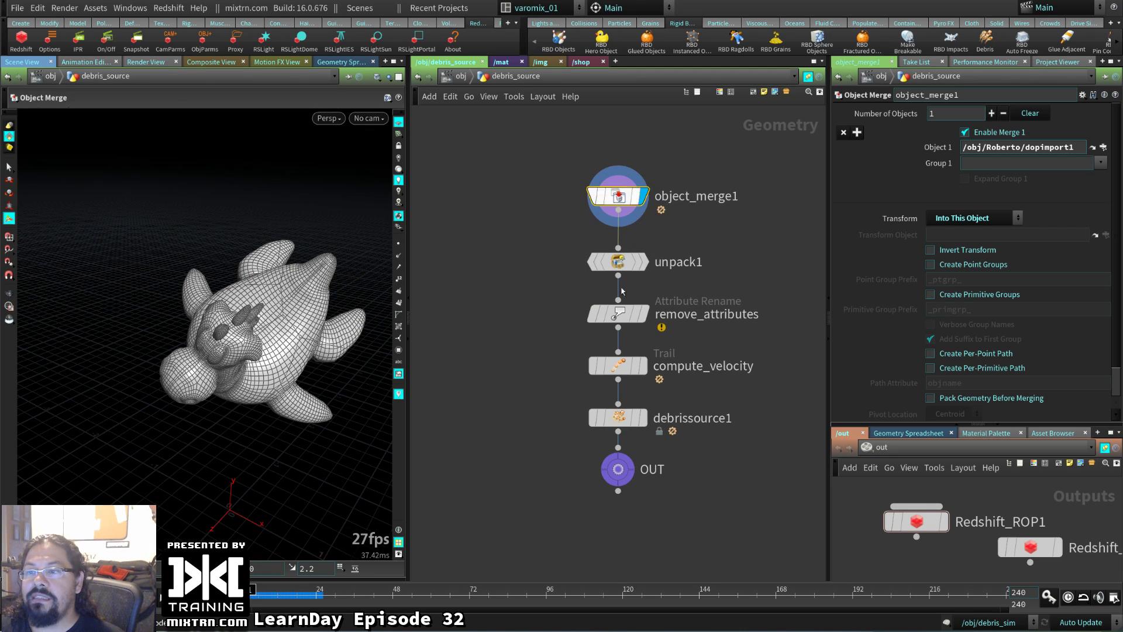
mouse_move(618, 269)
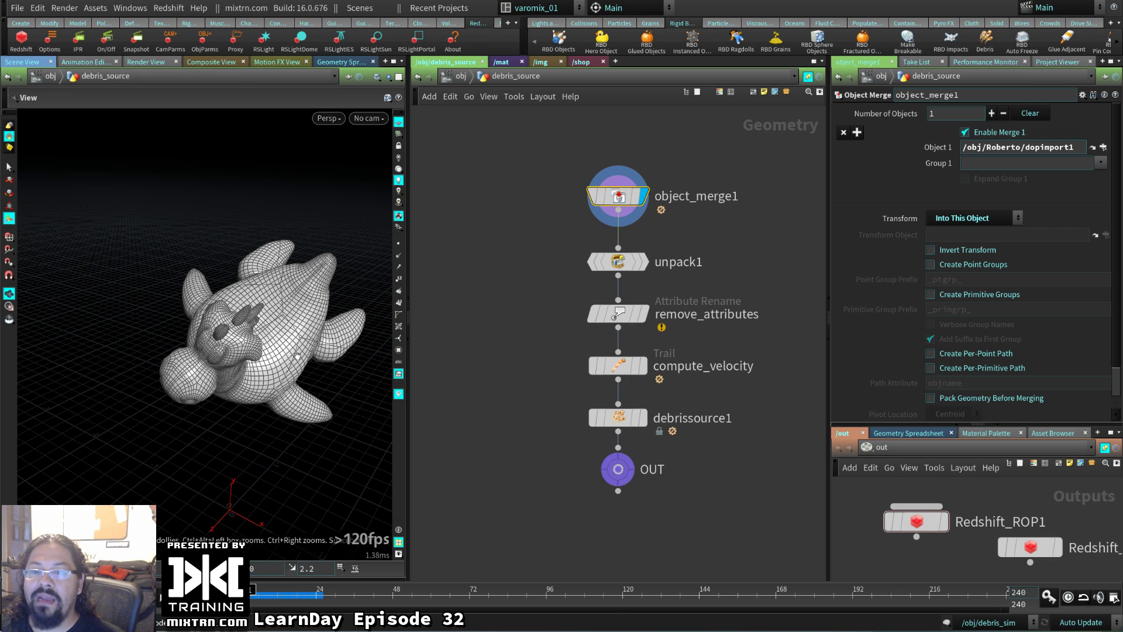
alt+drag(304, 366, 271, 378)
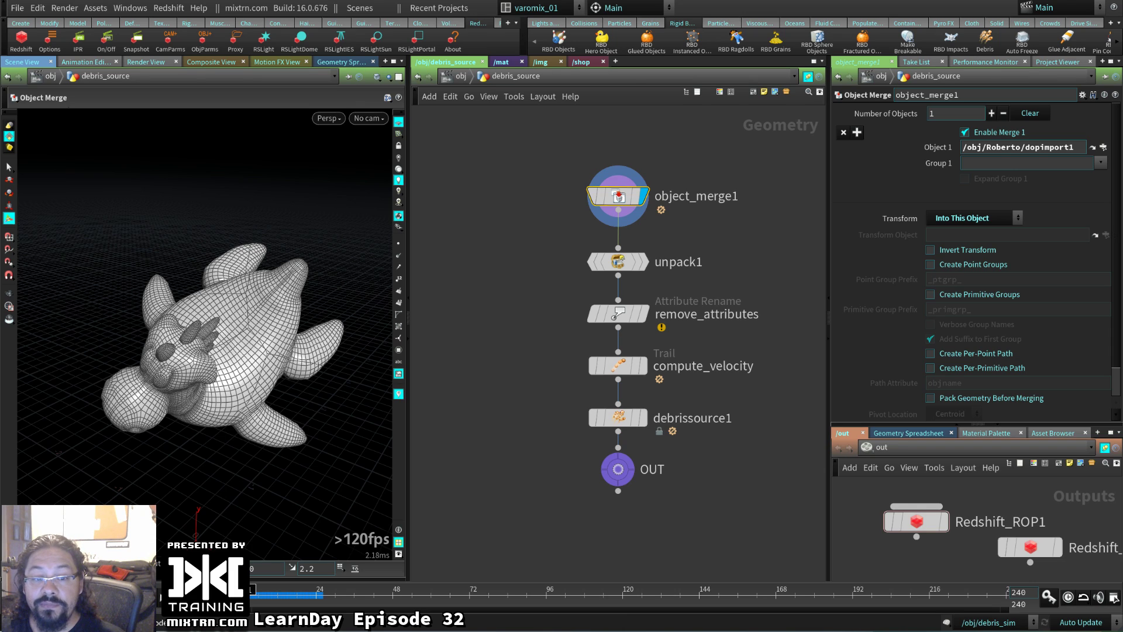
- Toggle the bypass on unpack1 on and off again, and display its output to inspect the unpacked geometry
click(612, 261)
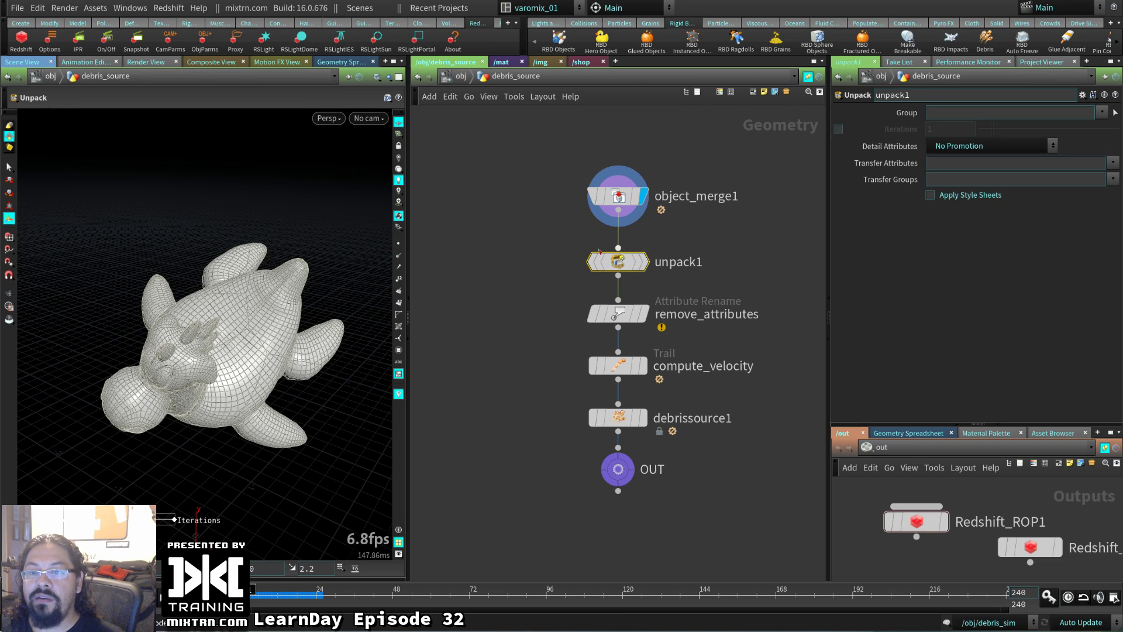
mouse_move(571, 196)
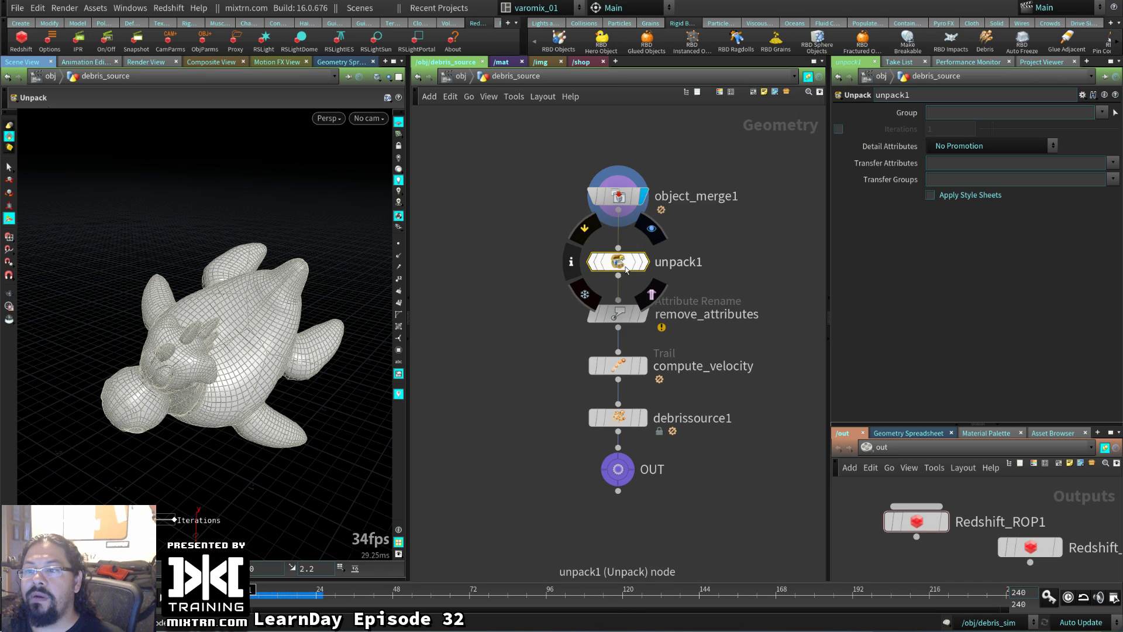
click(587, 231)
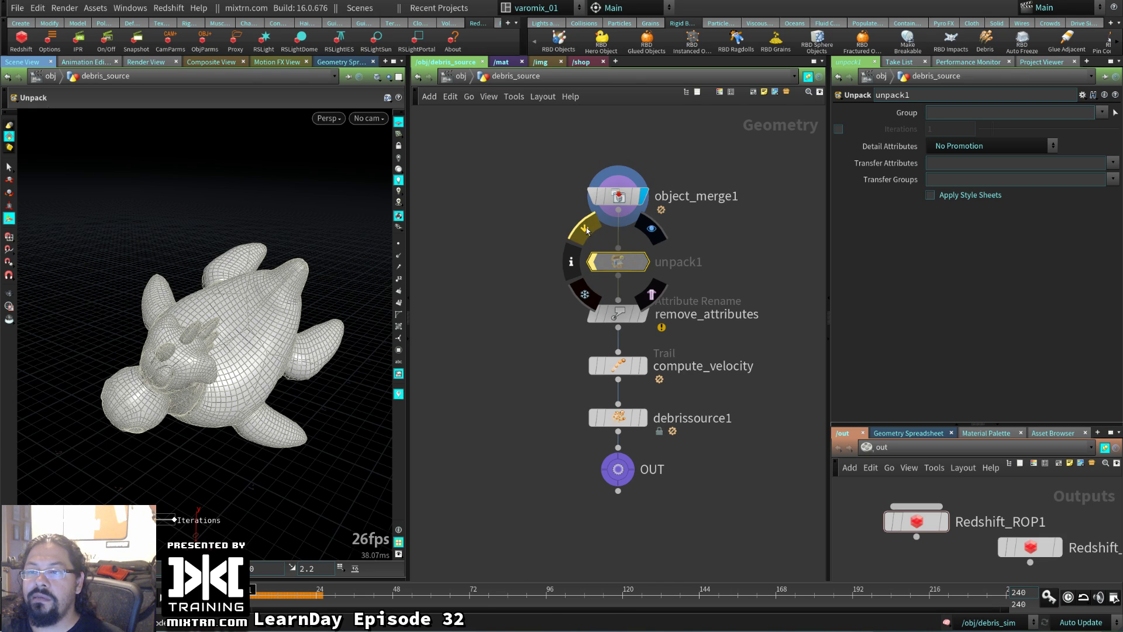
click(585, 229)
click(644, 263)
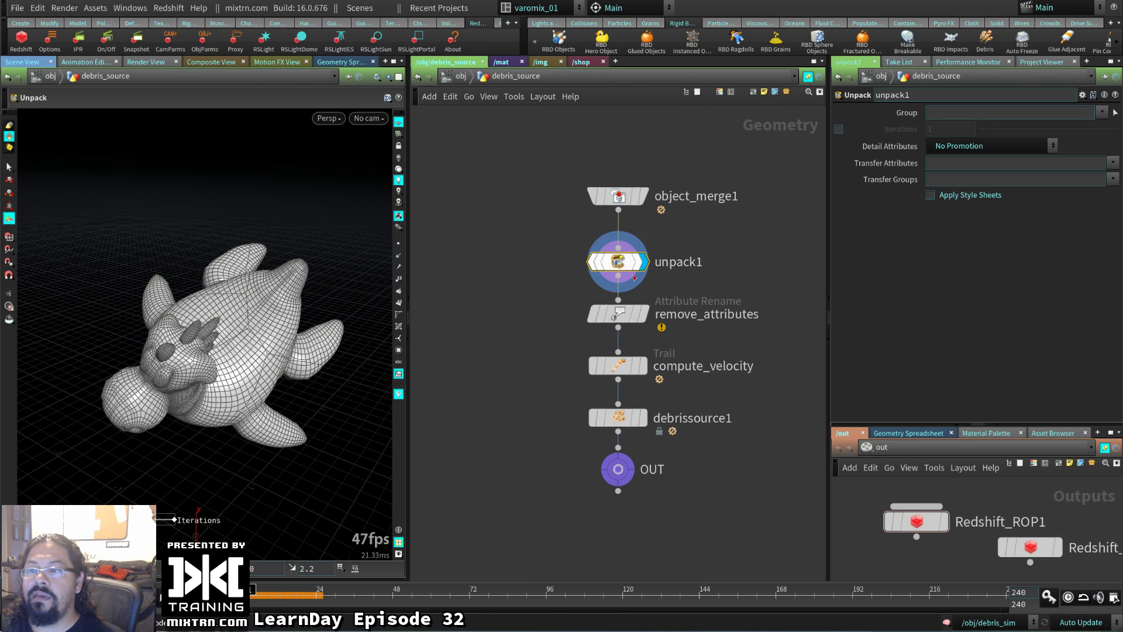
drag(205, 327, 263, 293)
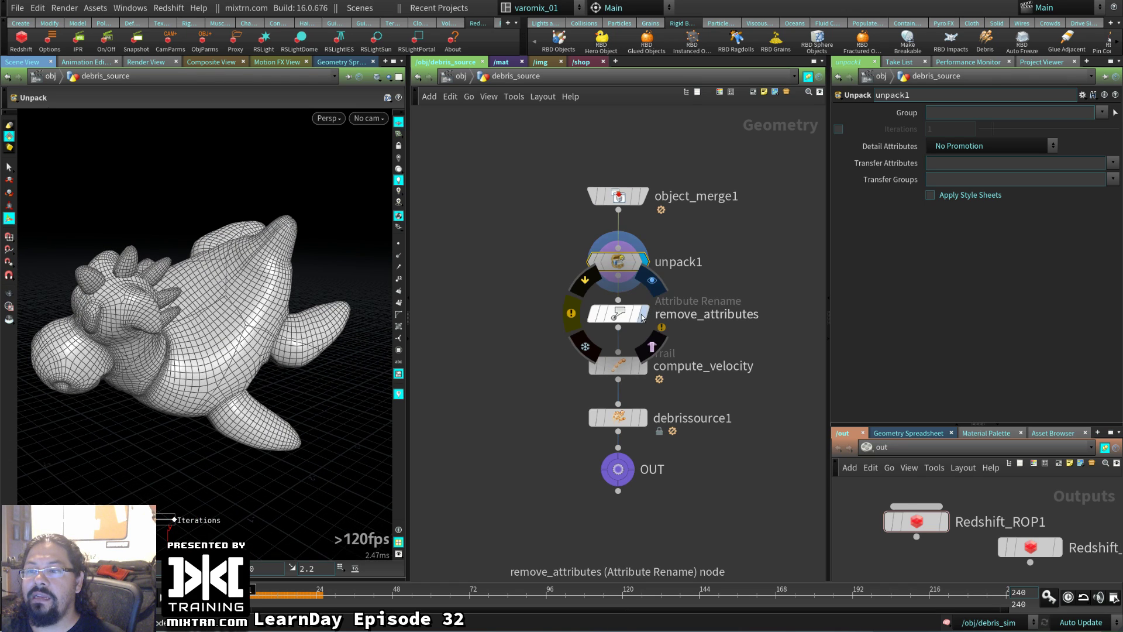
- Display the remove_attributes node and review its point and primitive attribute deletion settings
click(627, 317)
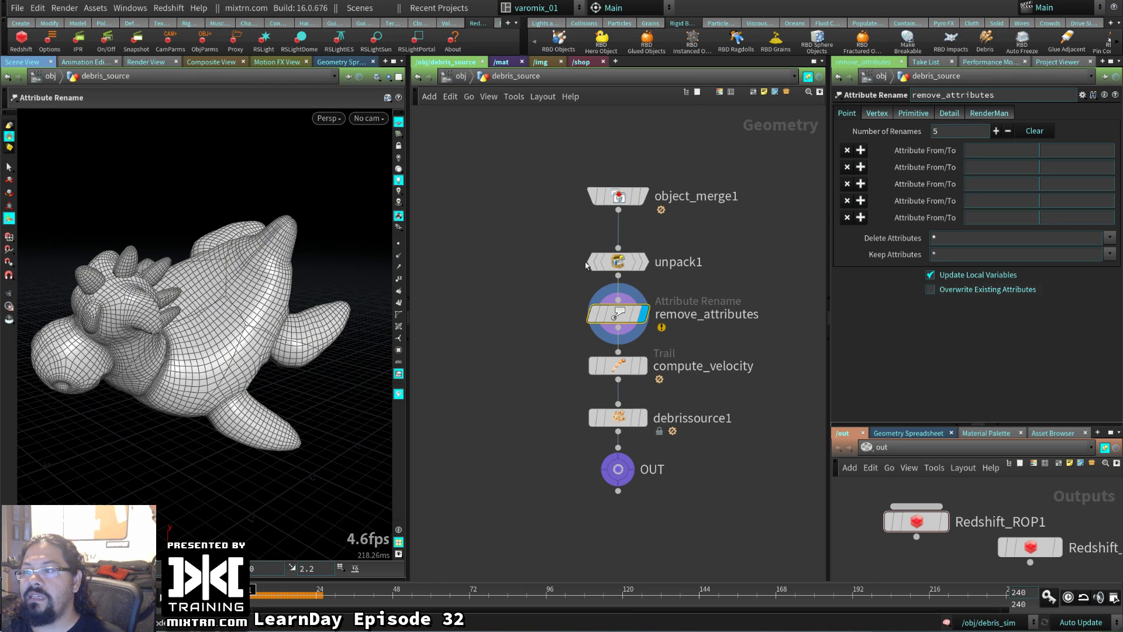
mouse_move(615, 317)
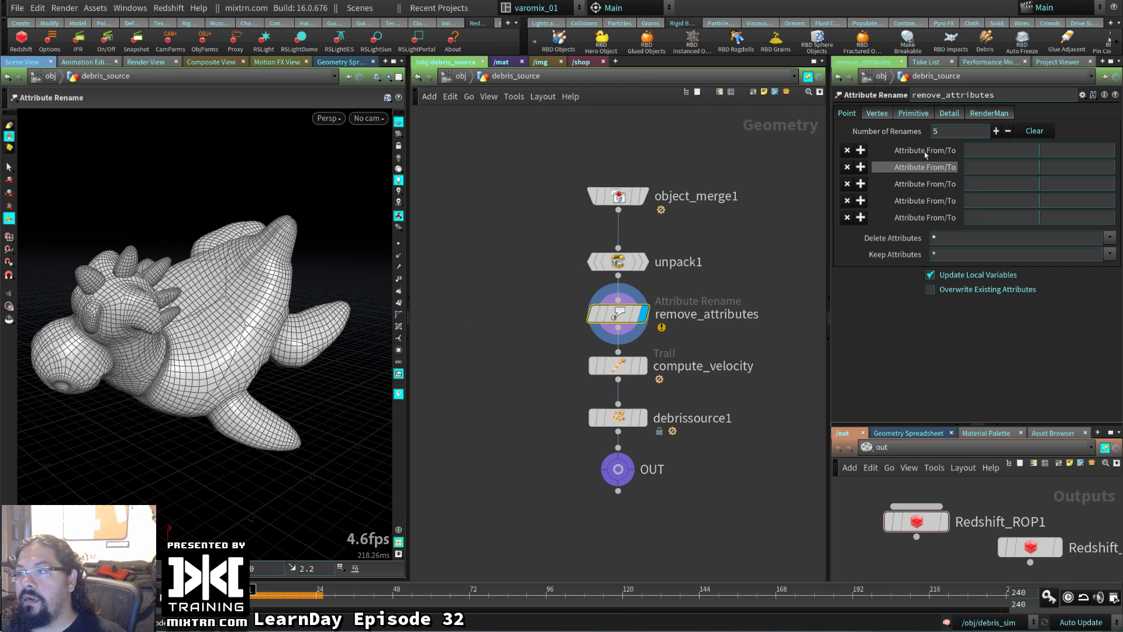
click(913, 113)
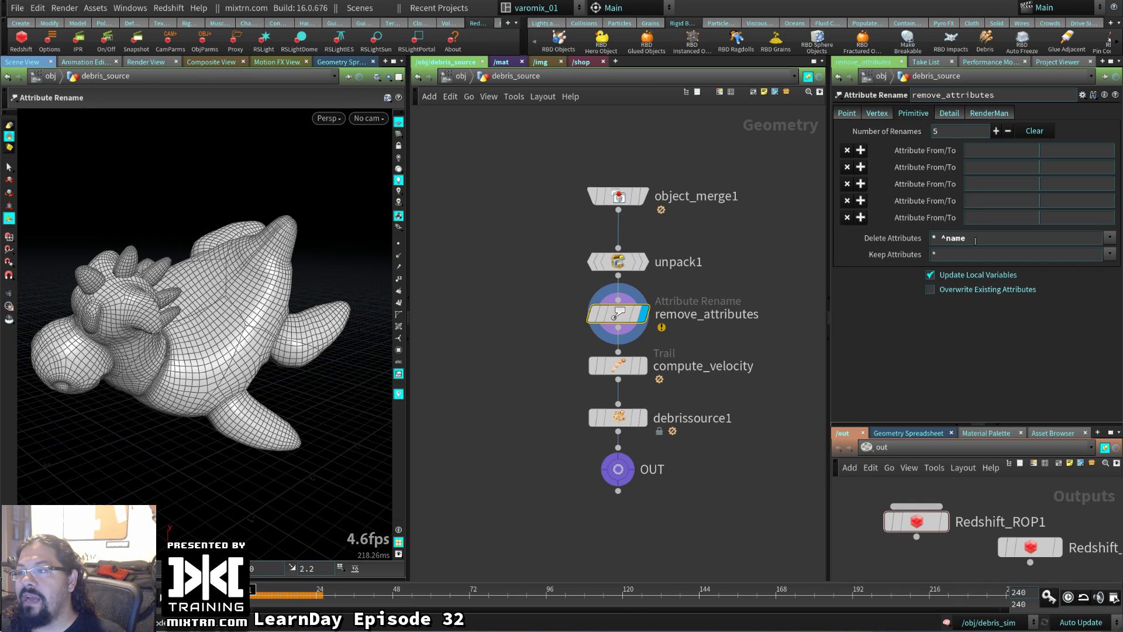
mouse_move(598, 321)
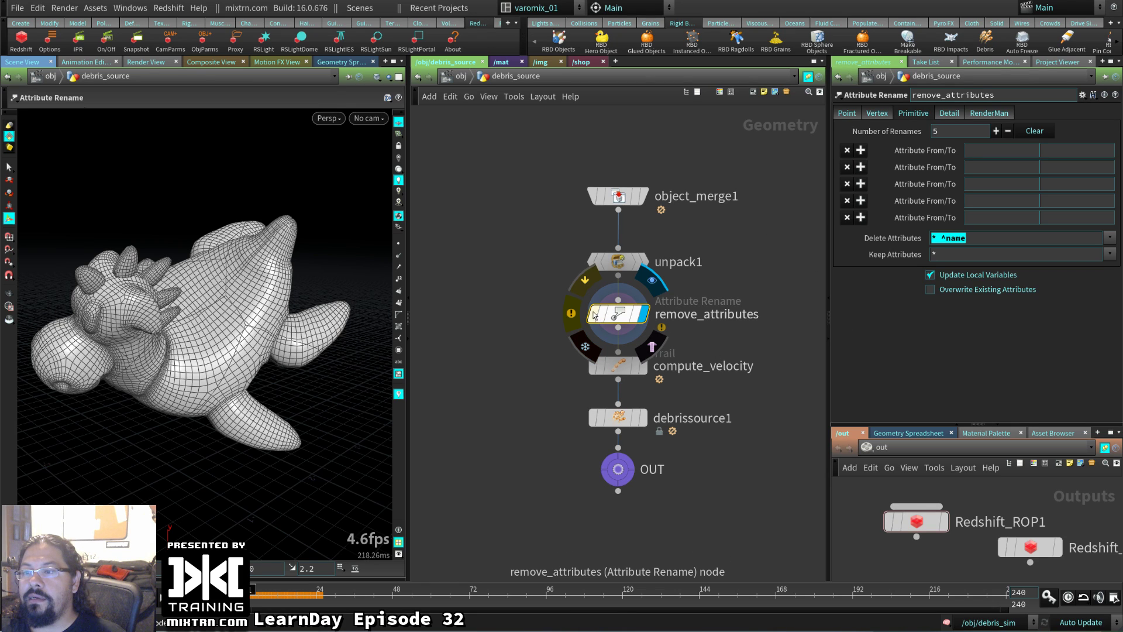
- Display compute_velocity and debrissource1 in turn, review their parameters, and open the internal network of debrissource1
click(644, 367)
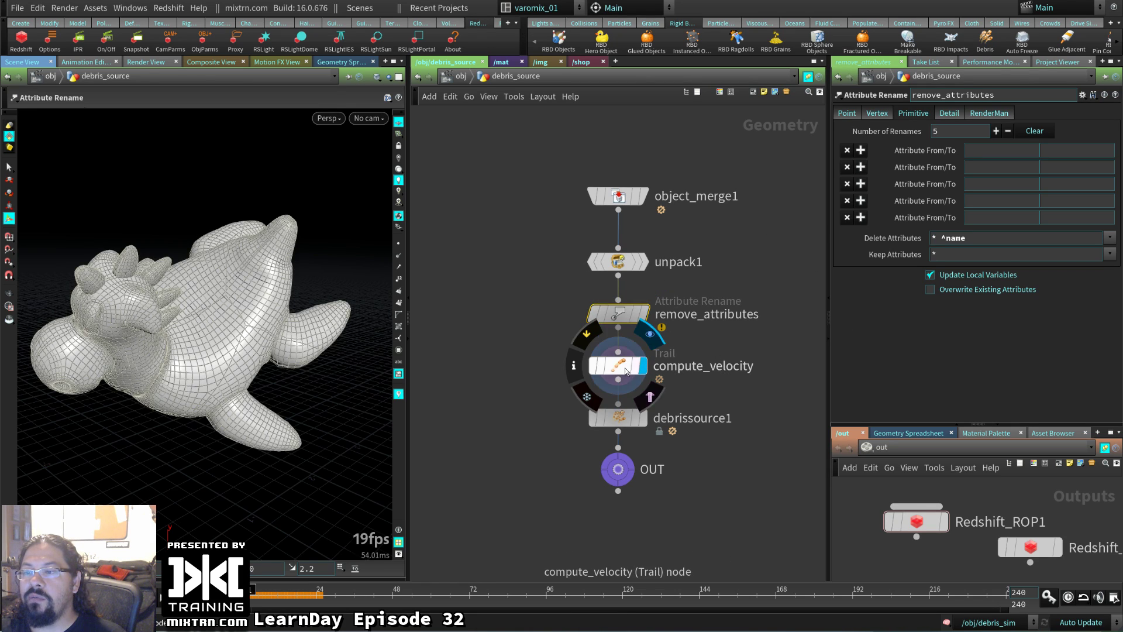
click(624, 369)
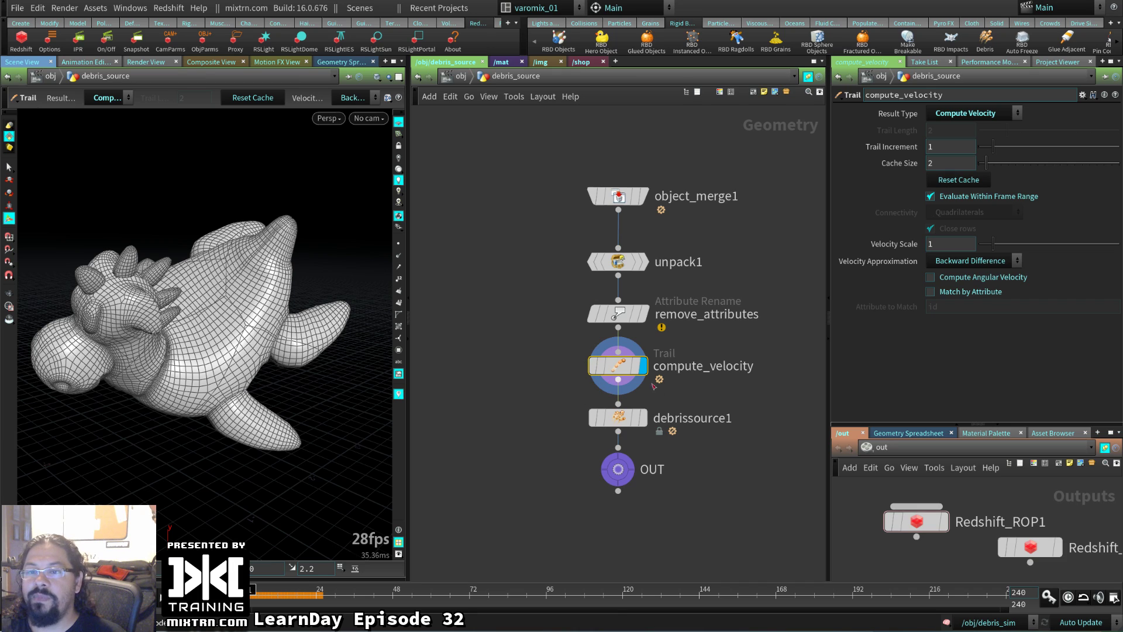
click(644, 418)
click(666, 414)
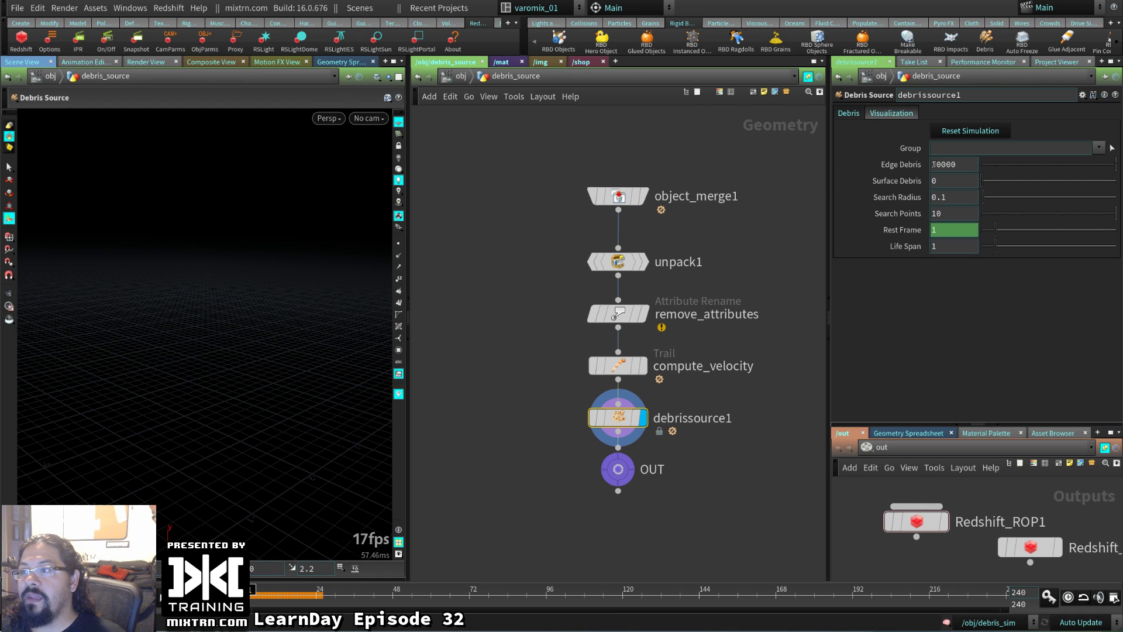
double_click(618, 418)
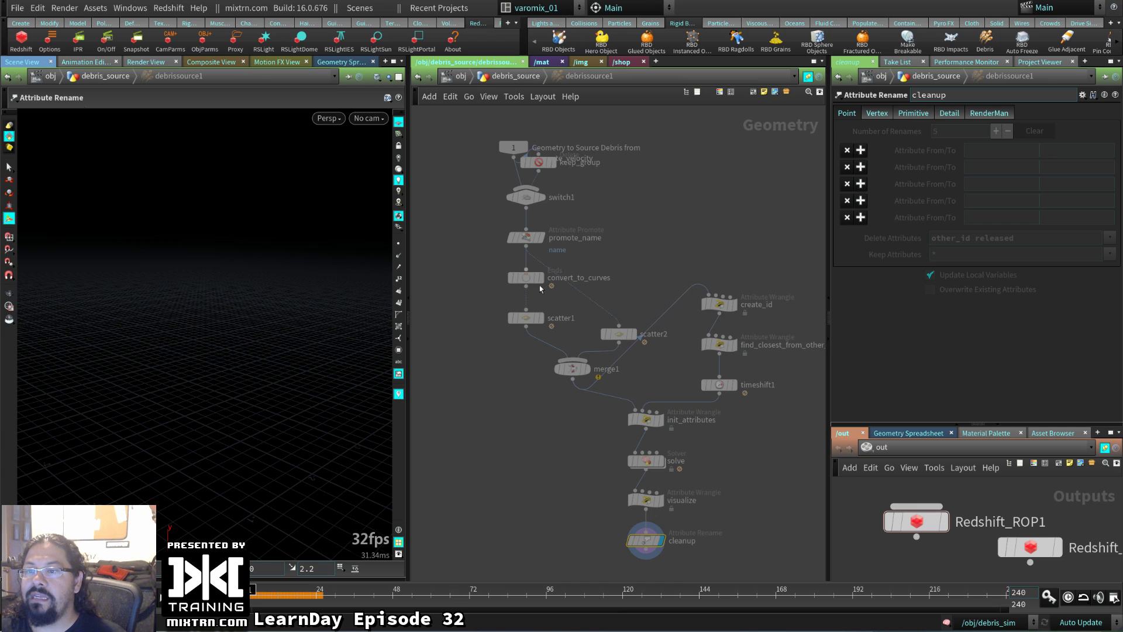
- Return to the debris_source network and play the debris points from the first frame, viewing them from another angle
key(u)
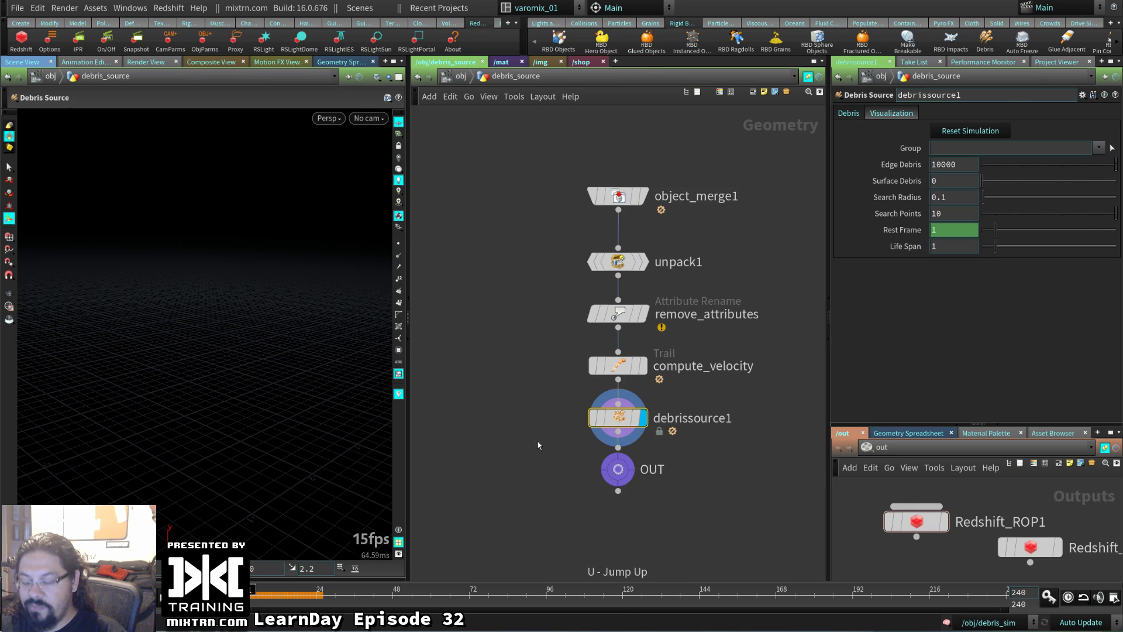
key(1)
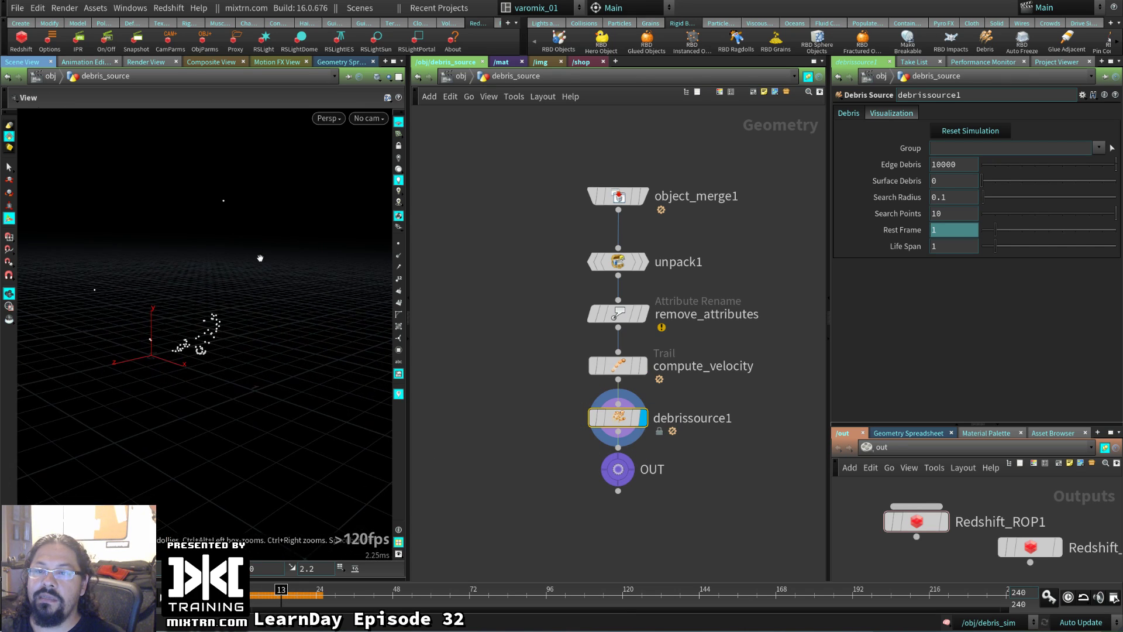
drag(211, 292, 275, 385)
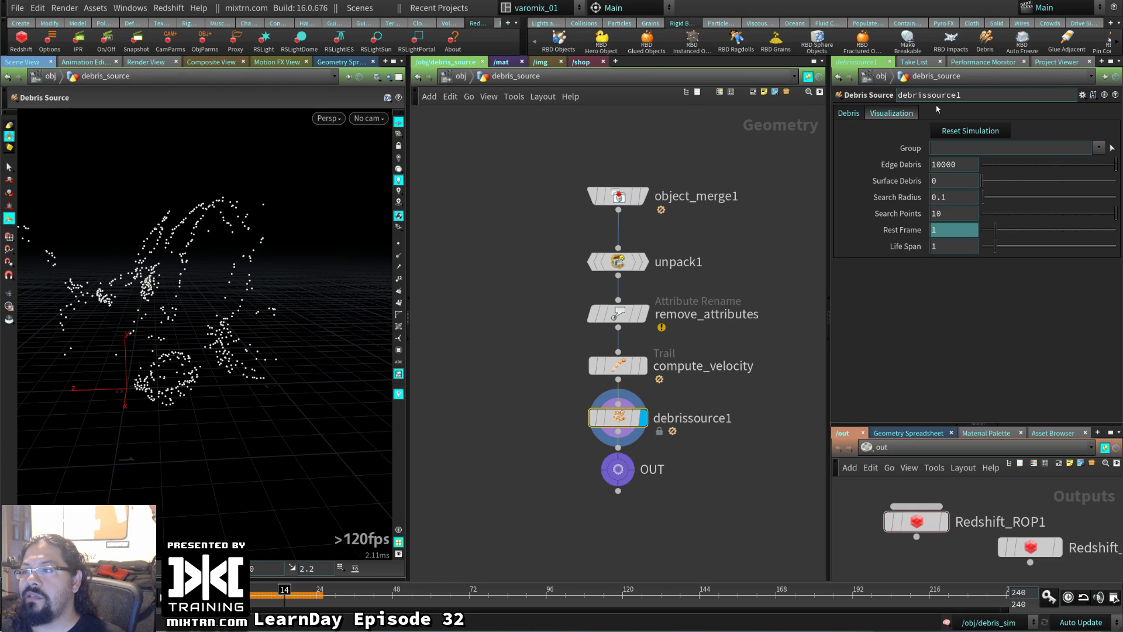
- Review the node network inside debrissource1, including its solve node, and return to the debris_source network
double_click(614, 419)
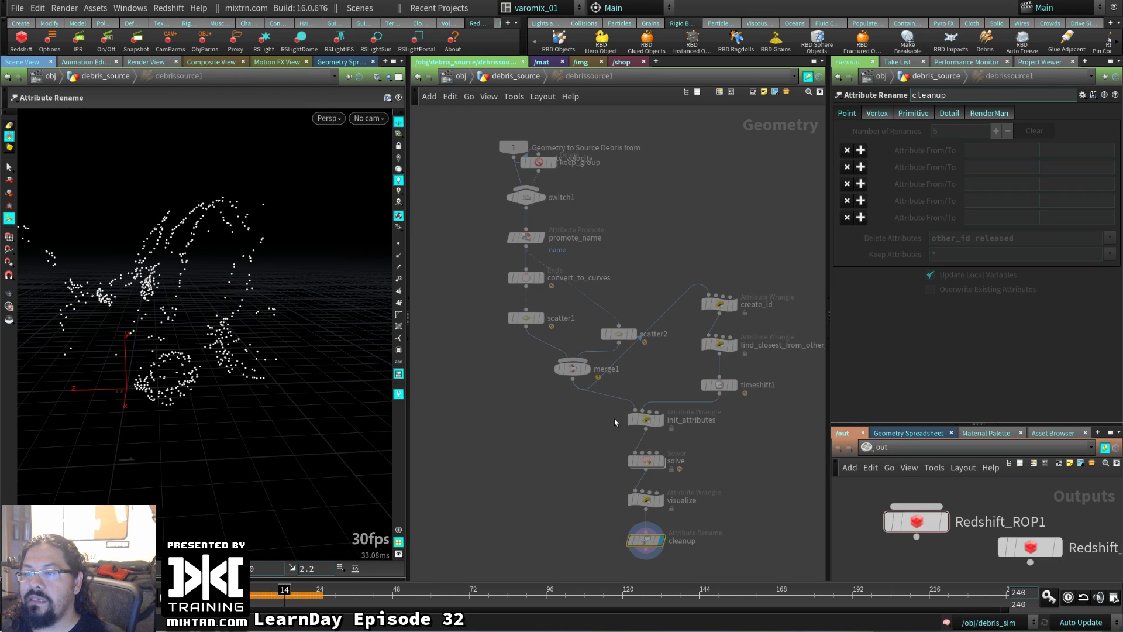
middle_click(653, 463)
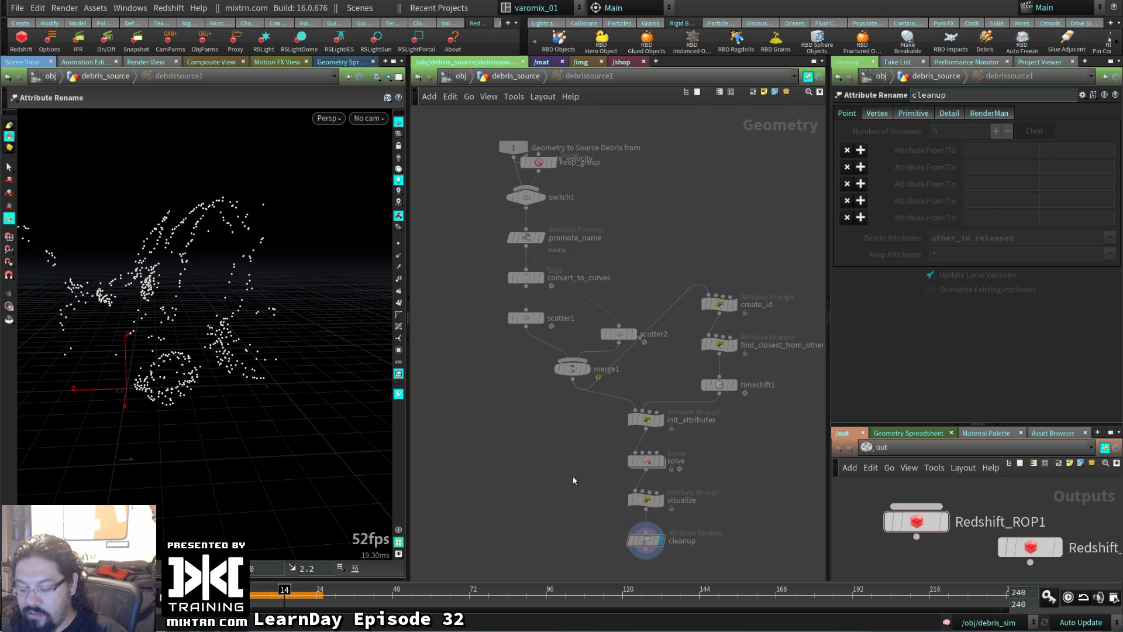
key(u)
- Play the debris emission through frame 40 while viewing it from several angles in a widened viewport, and rewind to the first frame
drag(298, 340, 198, 350)
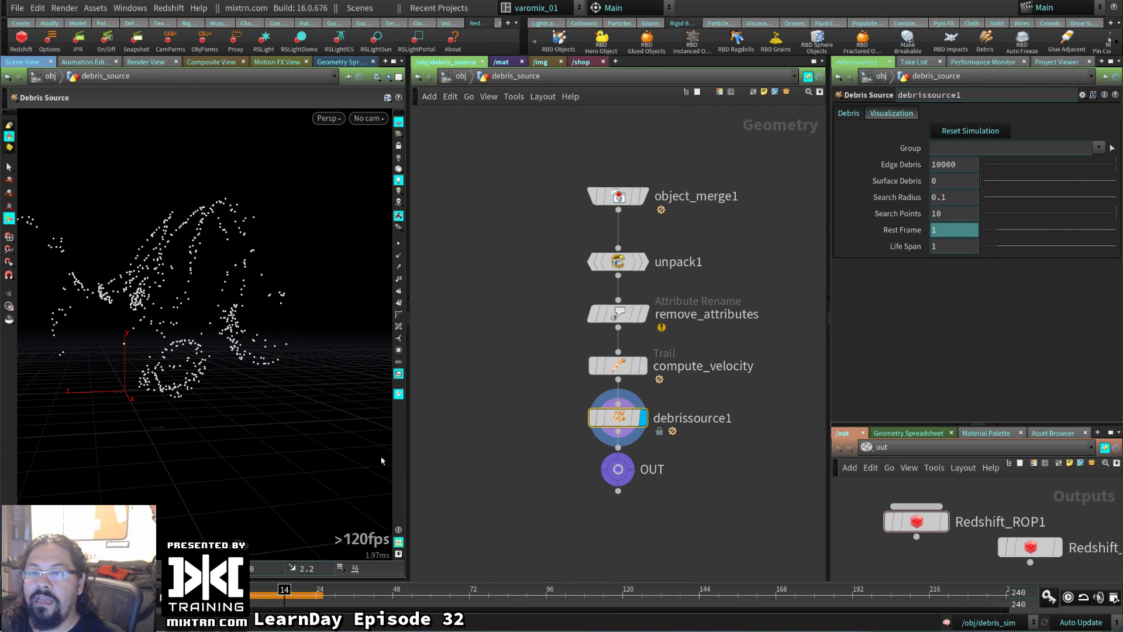
key(ctrl+Up)
key(Up)
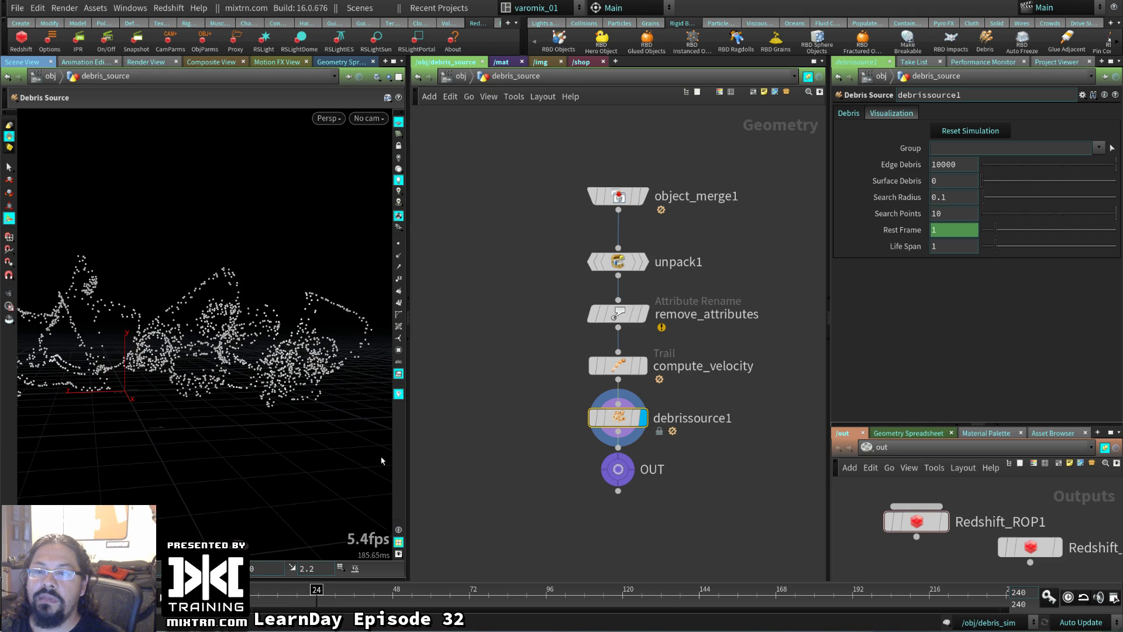
drag(351, 421, 327, 398)
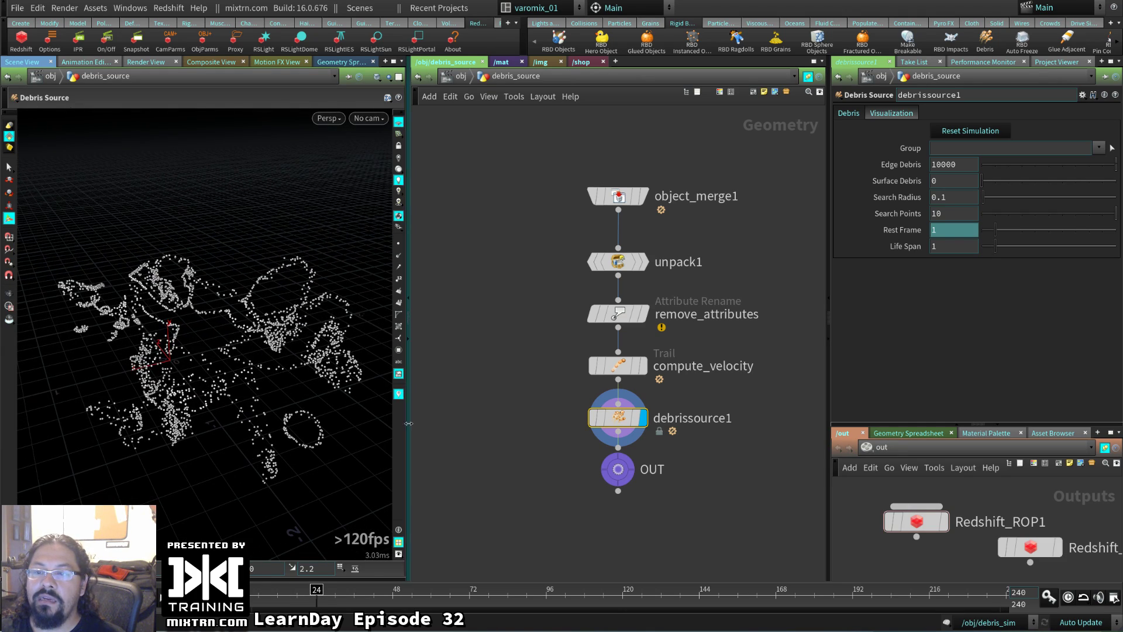
drag(412, 429, 493, 429)
drag(328, 403, 272, 419)
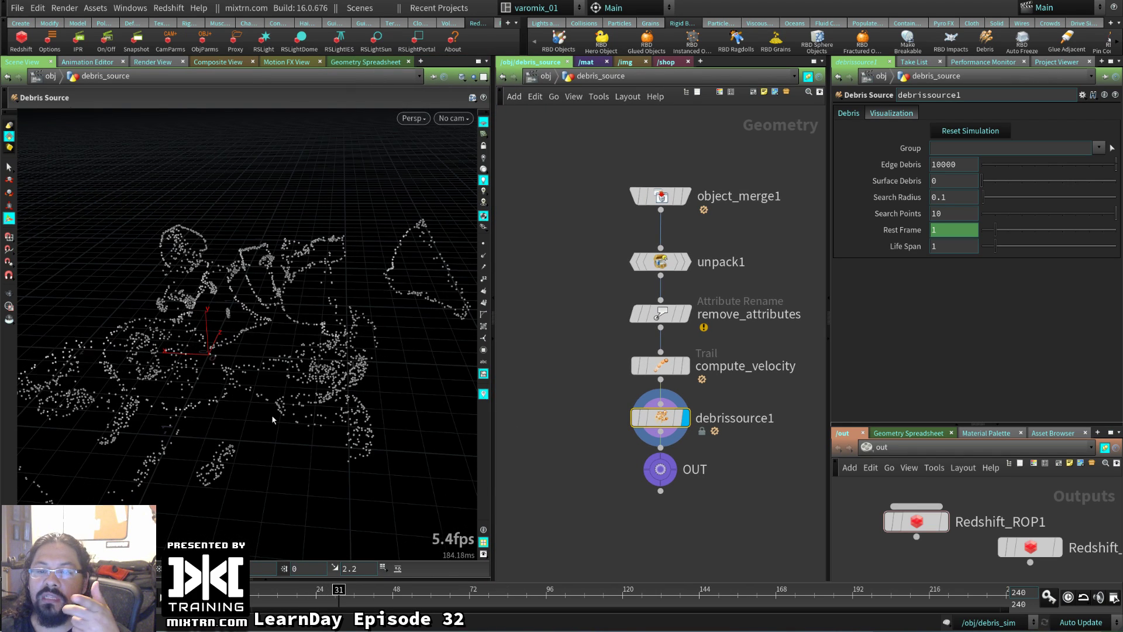
key(ctrl+Up)
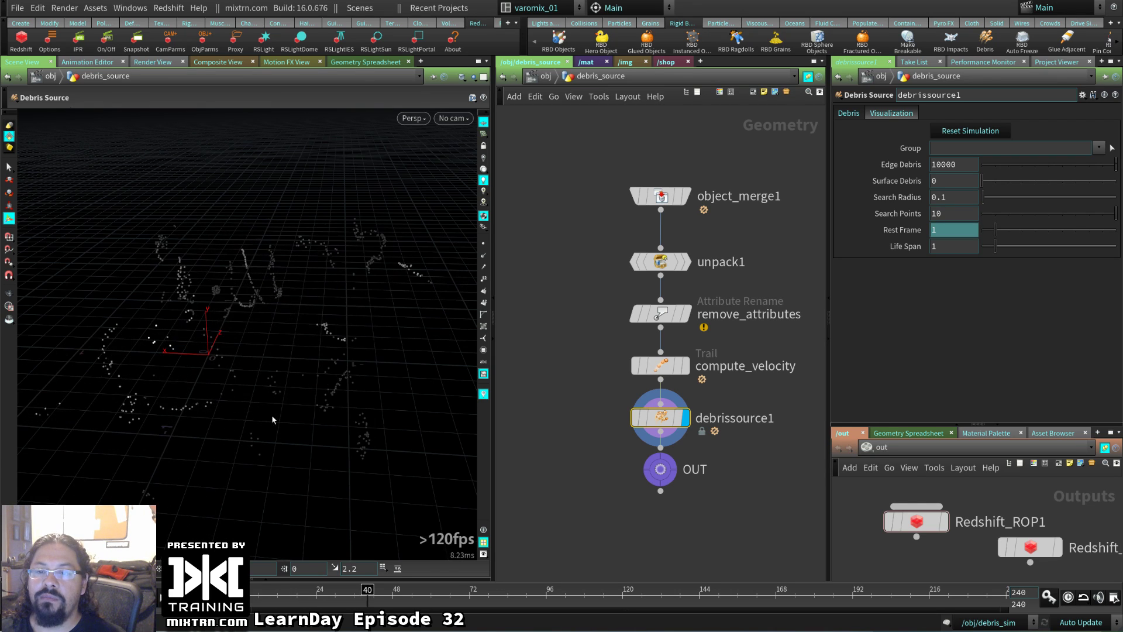
key(Up)
key(ctrl+Up)
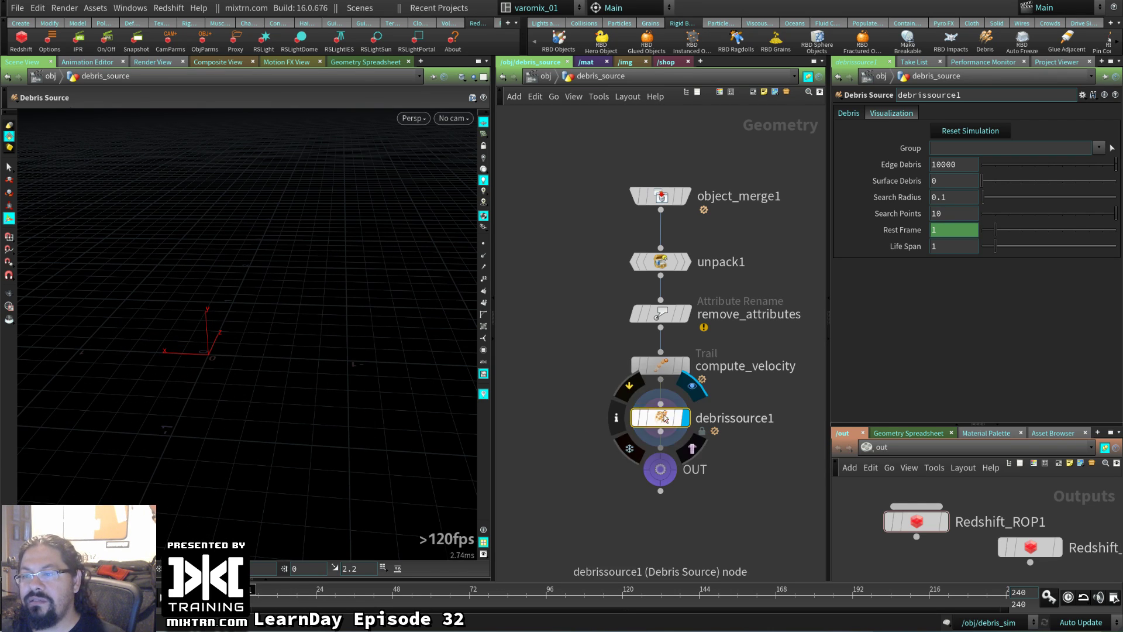
- Inspect the attribute wrangle inside debrissource1's solve node and return to the debris_source network
double_click(670, 417)
scroll(649, 427, up, 4)
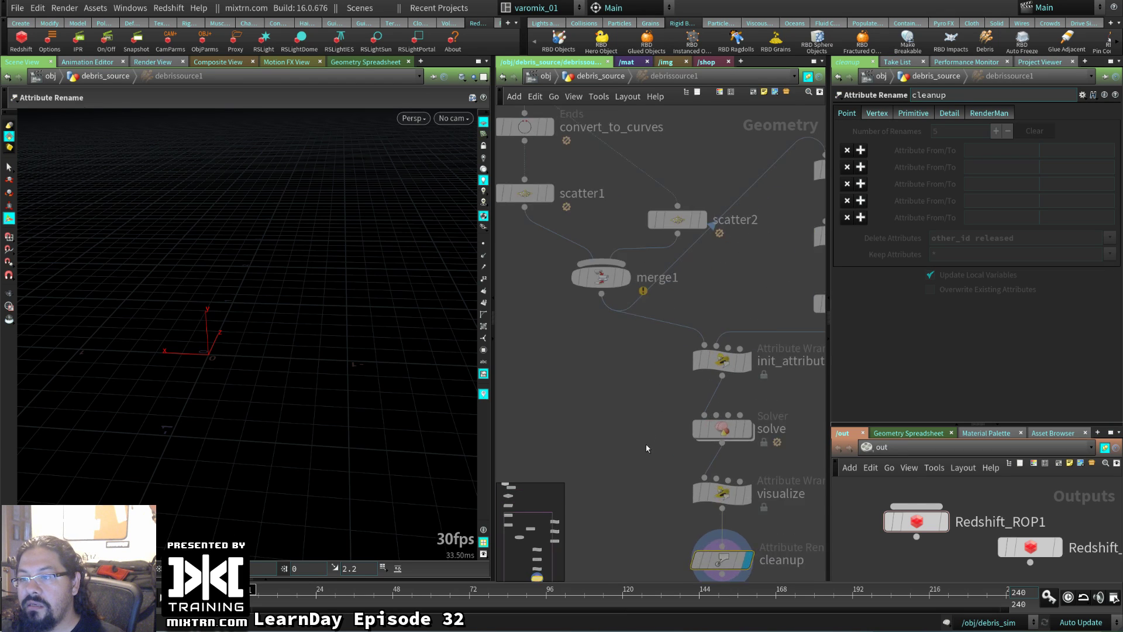
scroll(649, 439, down, 1)
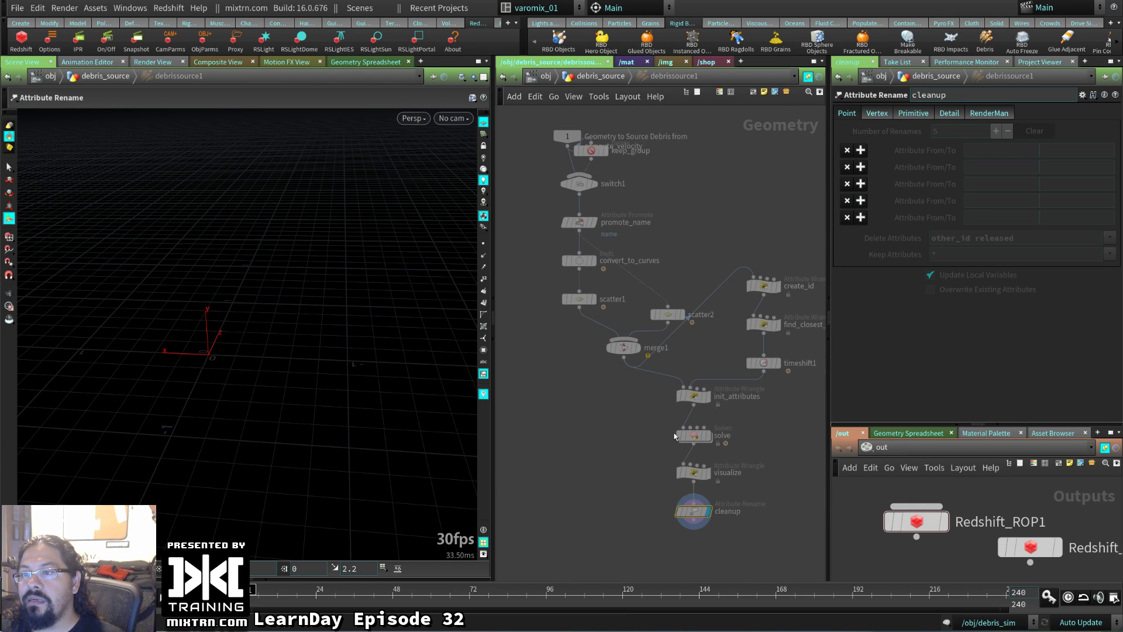
double_click(700, 436)
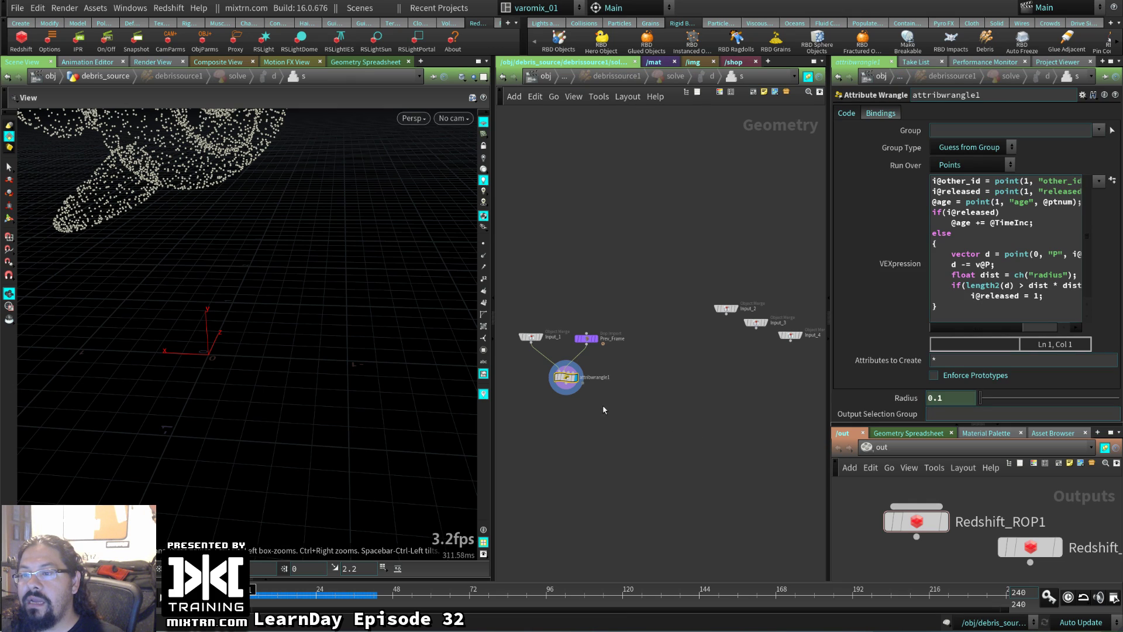
key(u)
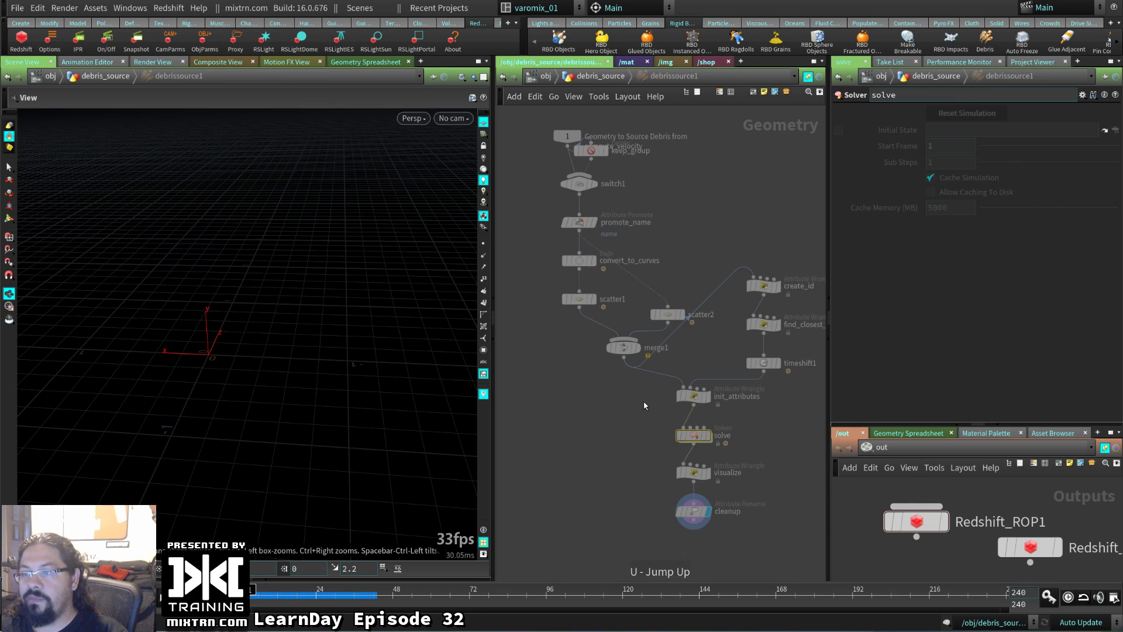
key(u)
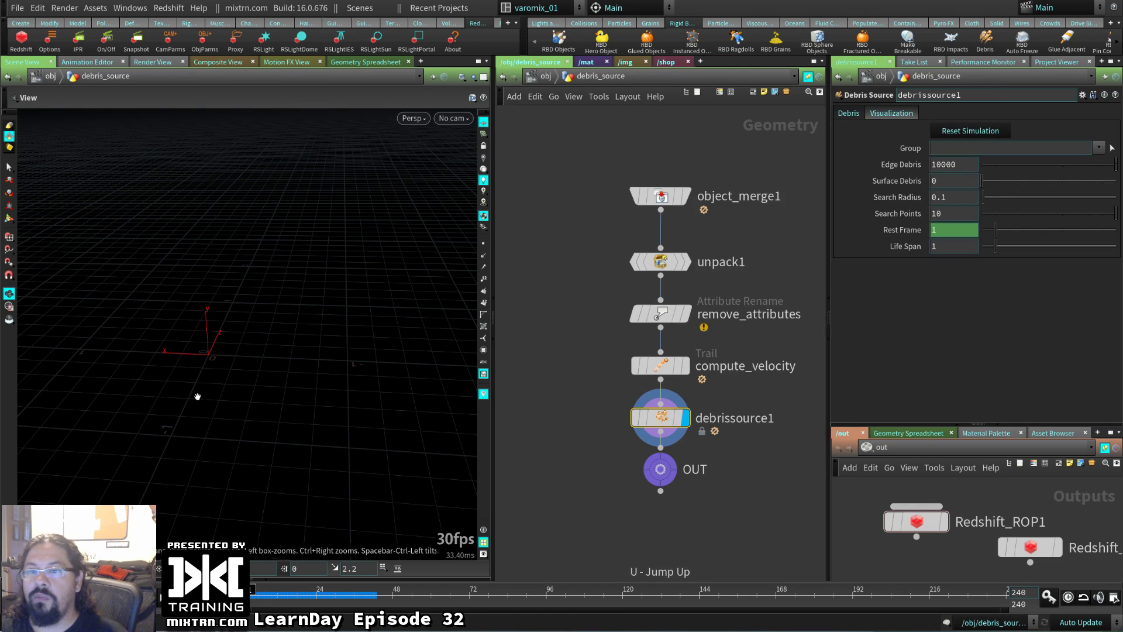
- Play the debris to frame 18, try Surface Debris values of 4 and 10 on debrissource1, and undo the change
key(Up)
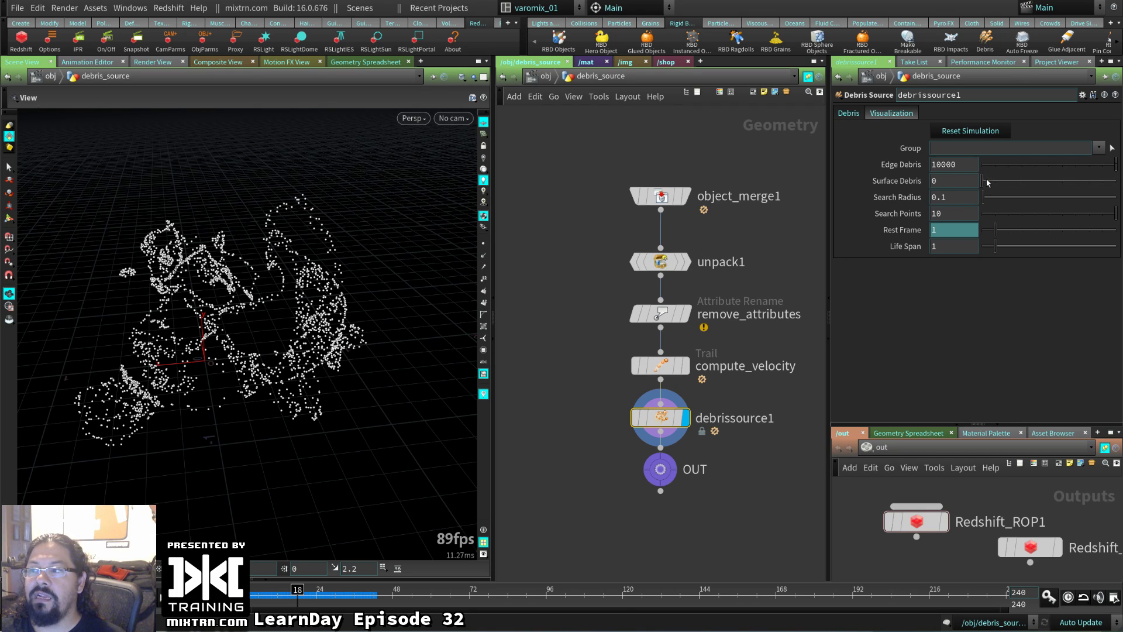
click(1036, 181)
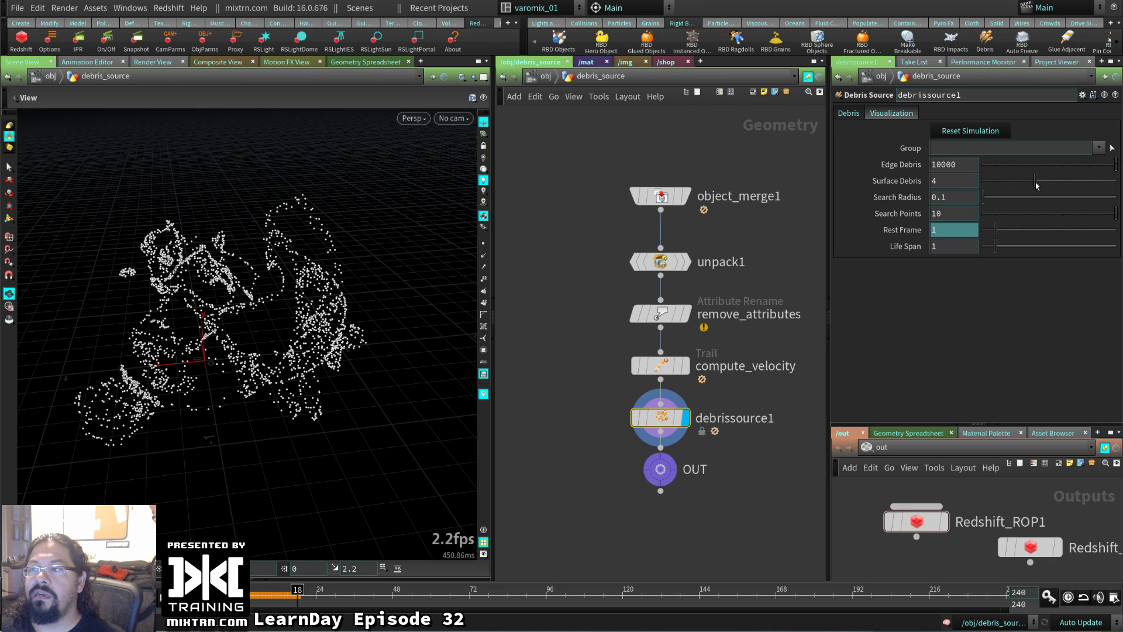
drag(1049, 180, 1115, 181)
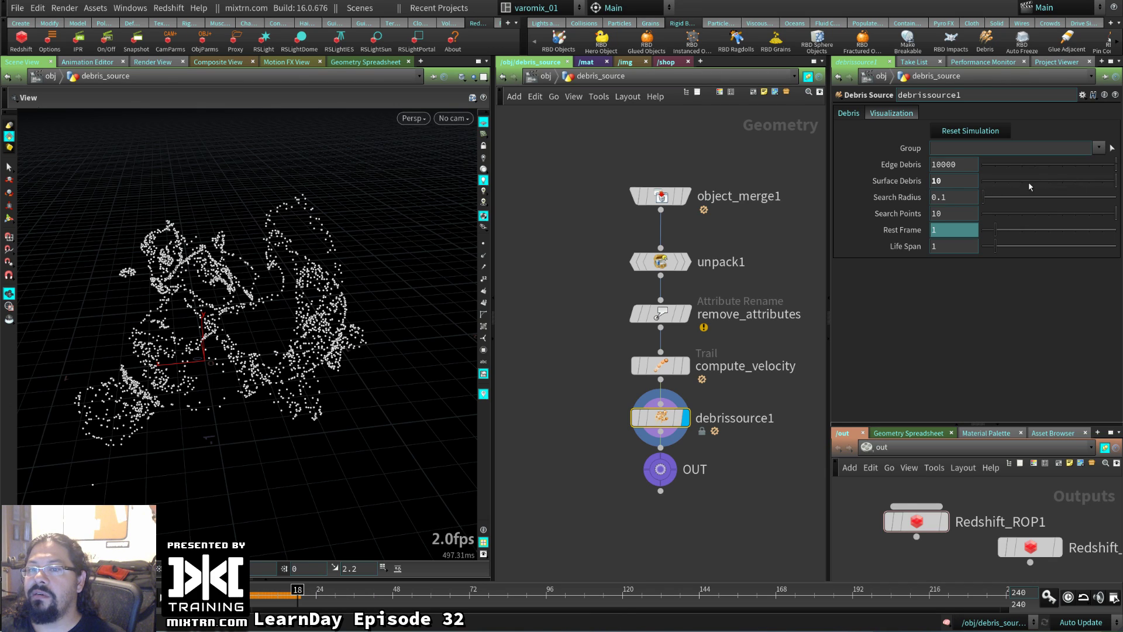
key(ctrl+z)
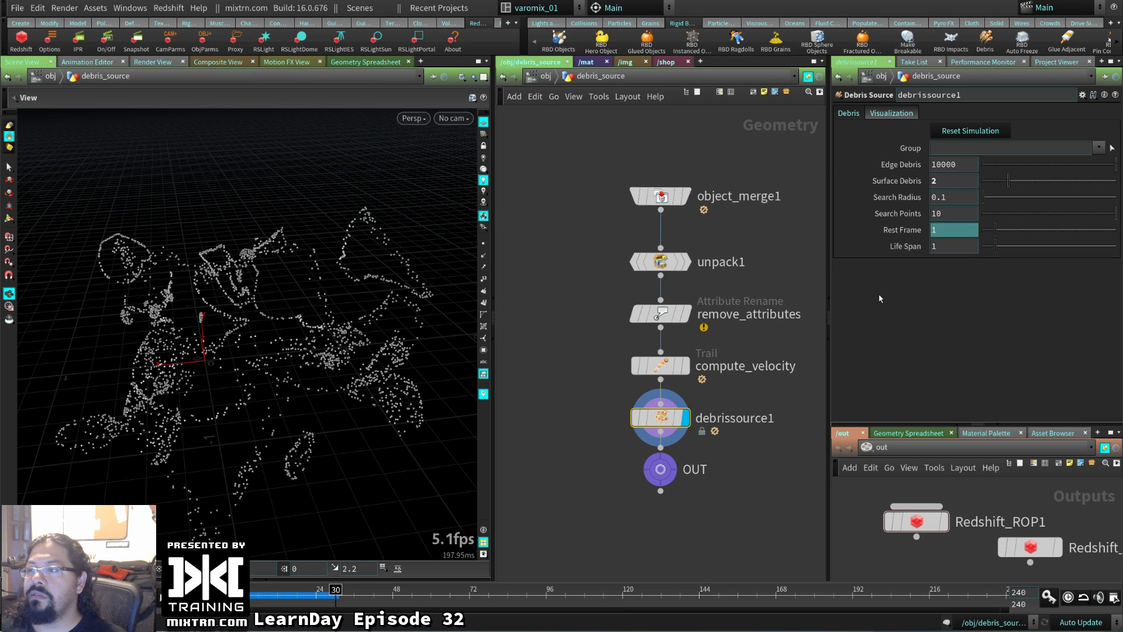
- Try Search Radius values such as 2.94, 0.3 and 0 and a Search Points value of 0, and restore the radius to 0.1
drag(981, 199, 1021, 203)
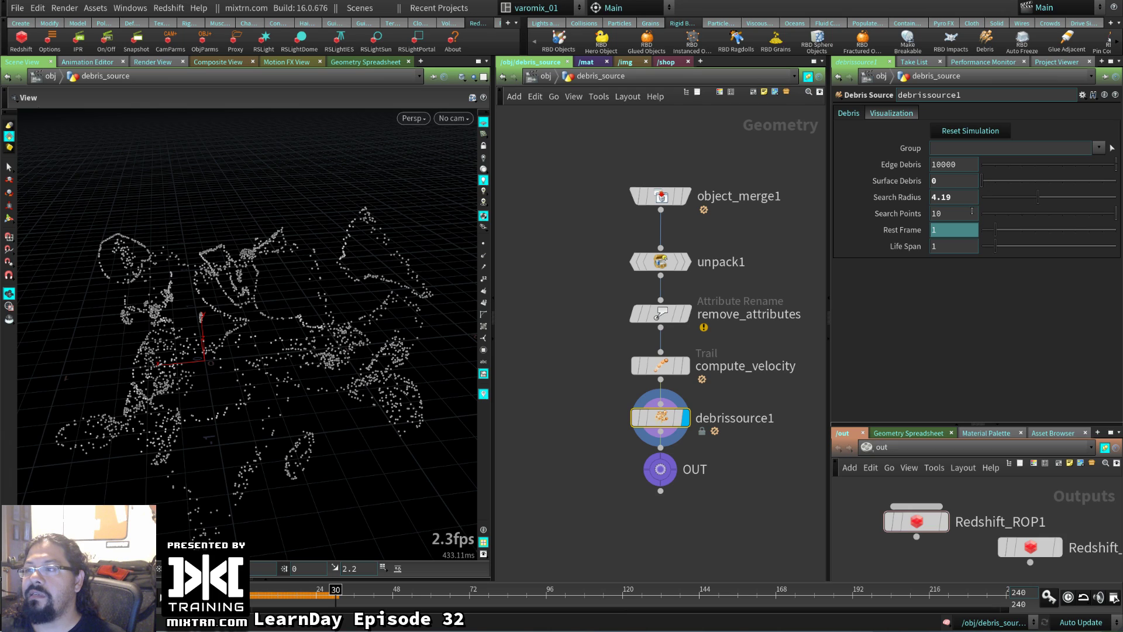
key(ctrl+Up)
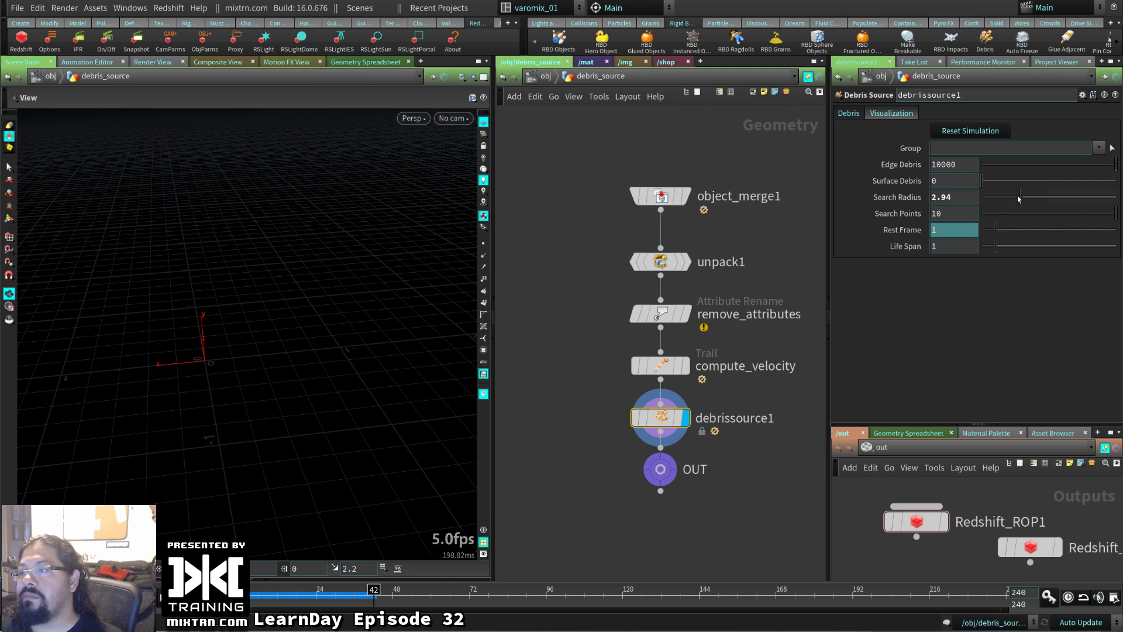
drag(1018, 199, 983, 183)
drag(1089, 216, 1117, 212)
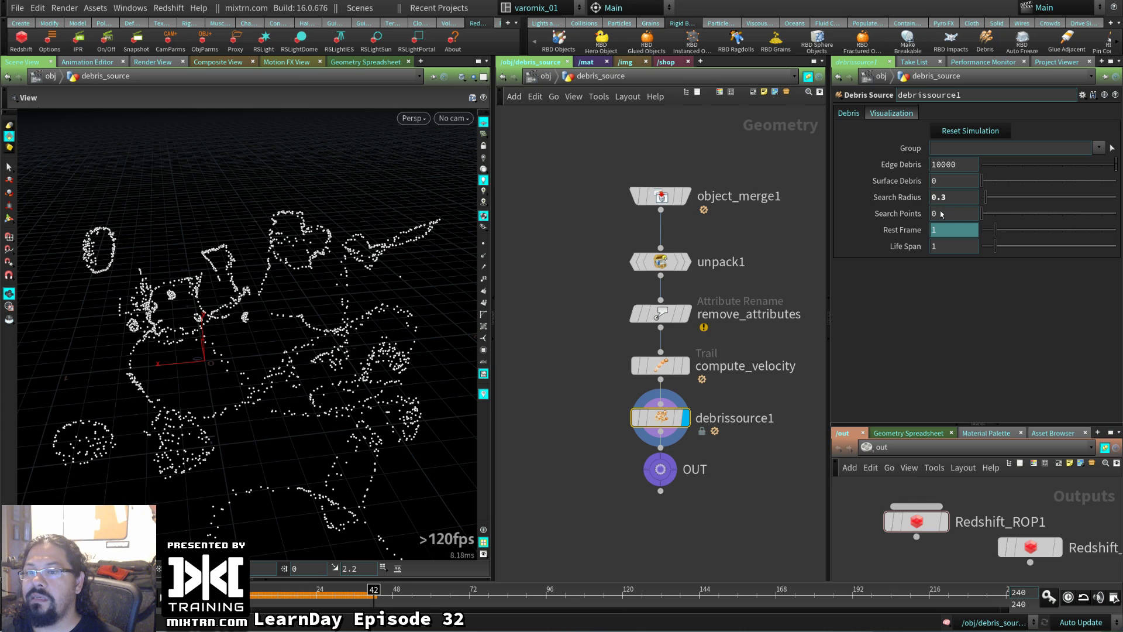
drag(989, 198, 981, 200)
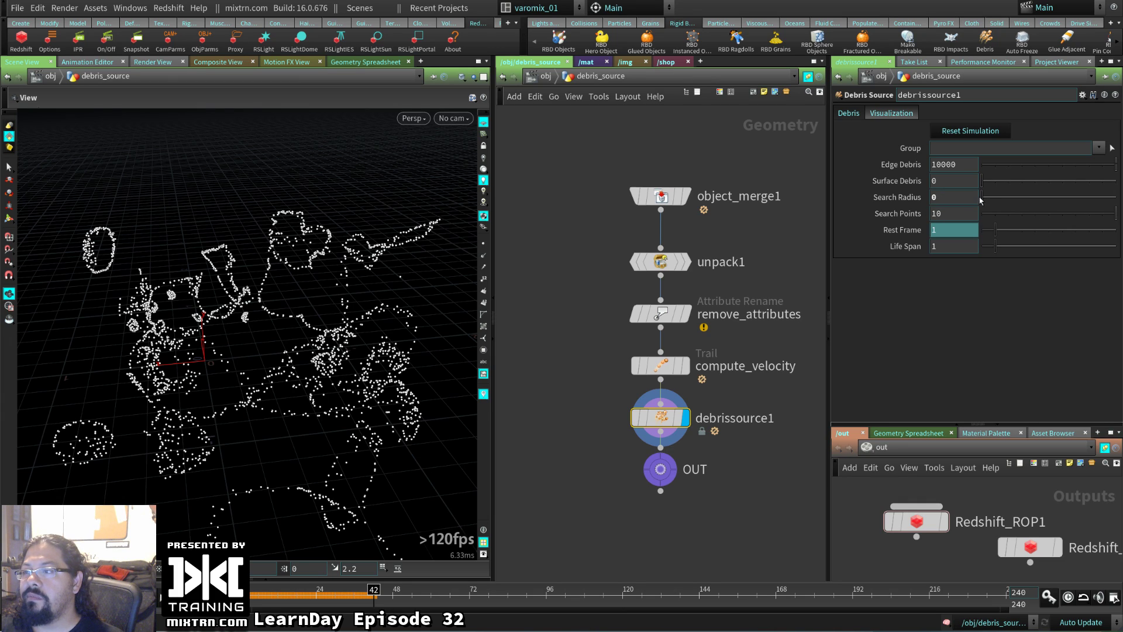
text(0.1)
key(Return)
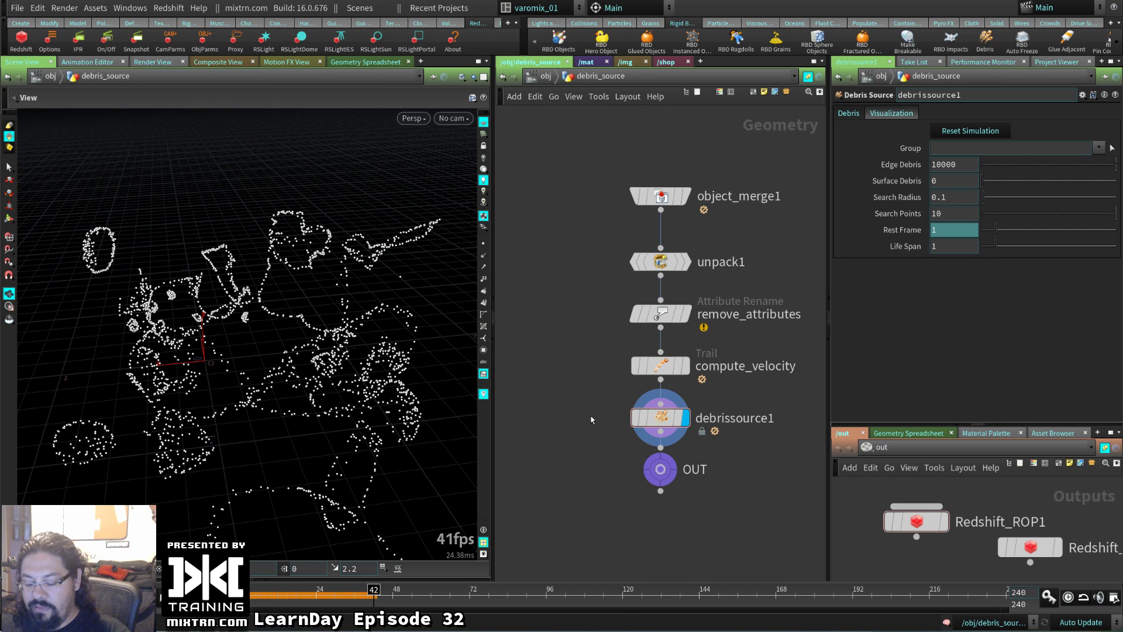
- Open the debris_sim DOP network and move the popsolver1 and popobject1 nodes clear of the particle node chain
key(u)
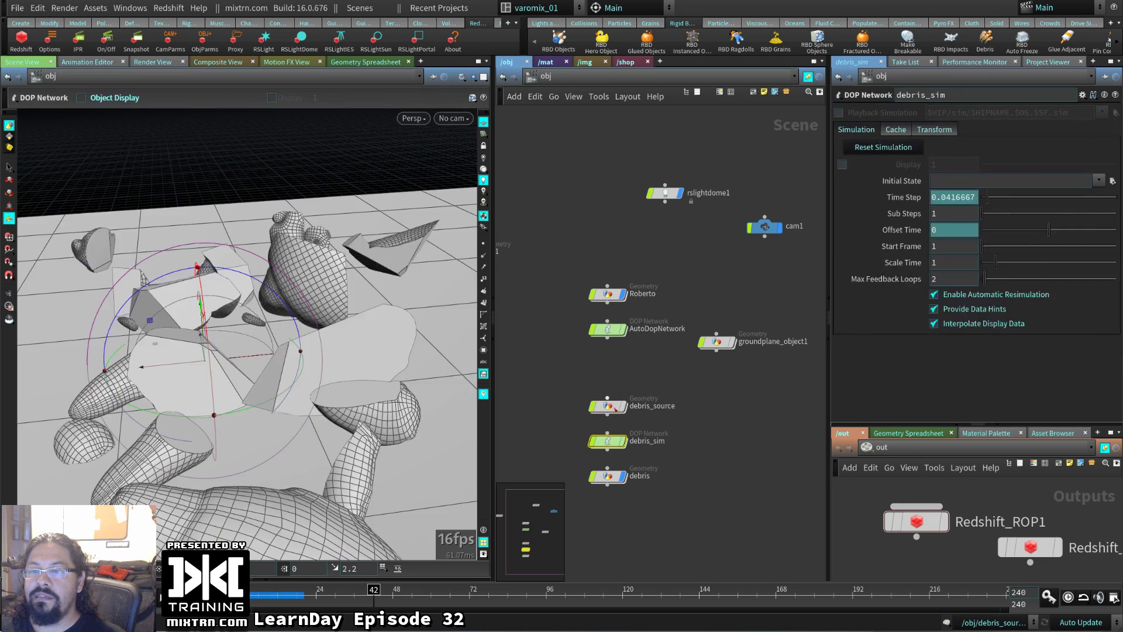
double_click(607, 440)
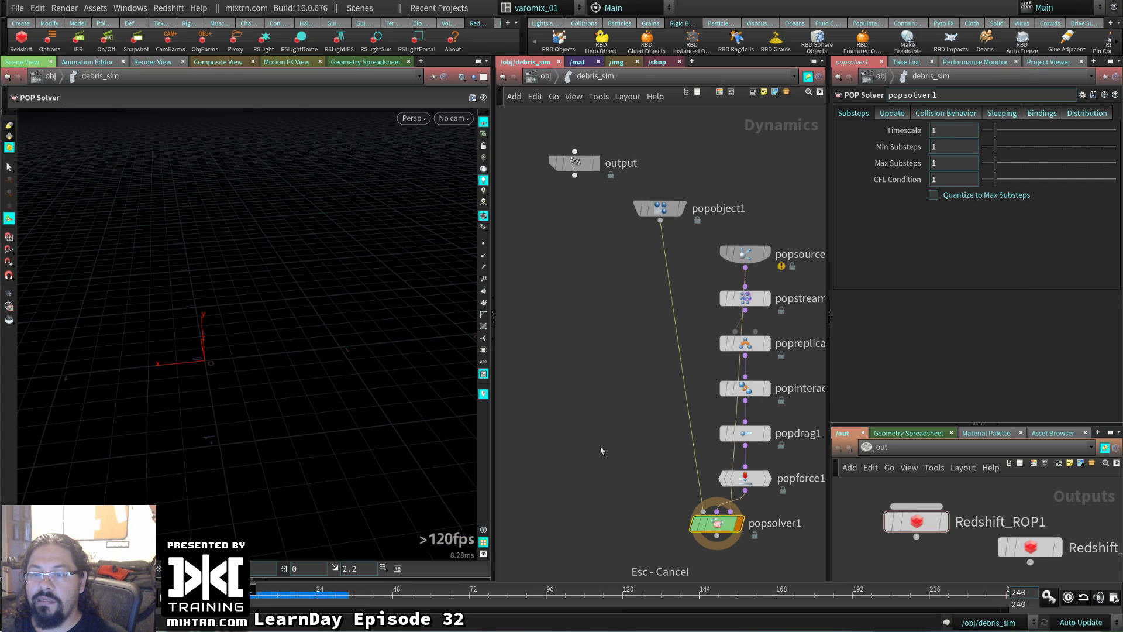
key(u)
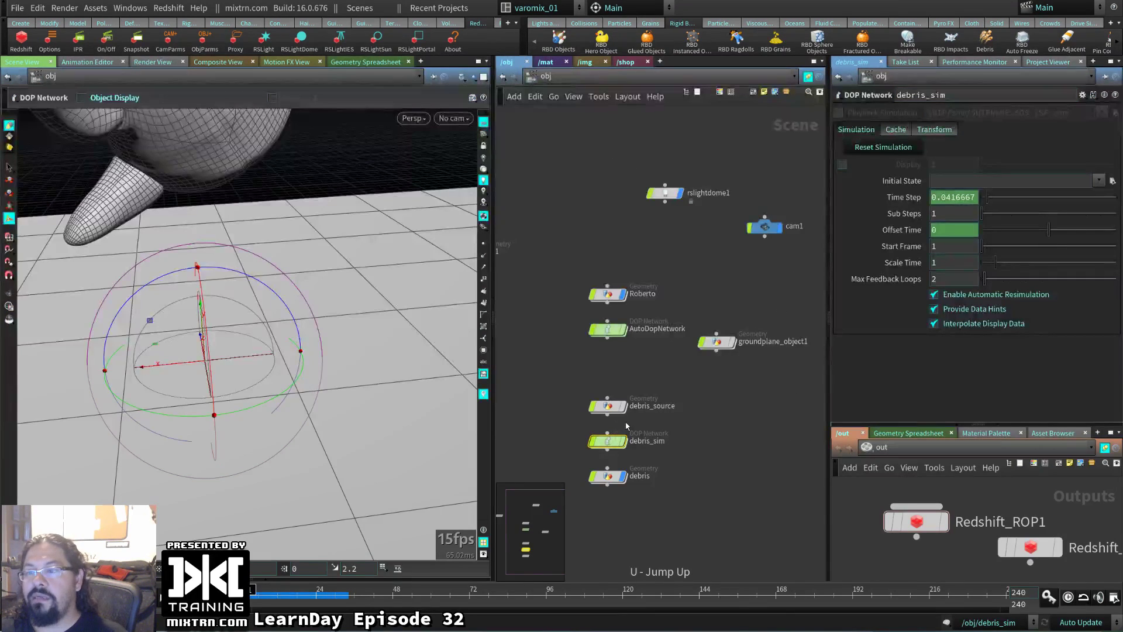
double_click(609, 406)
key(u)
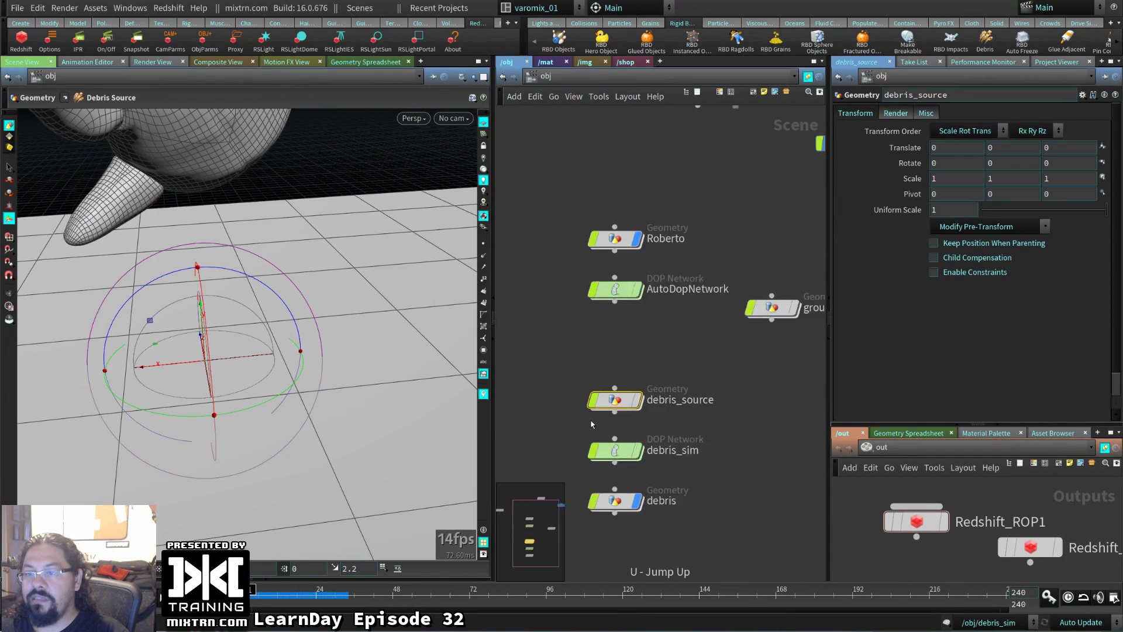
double_click(653, 276)
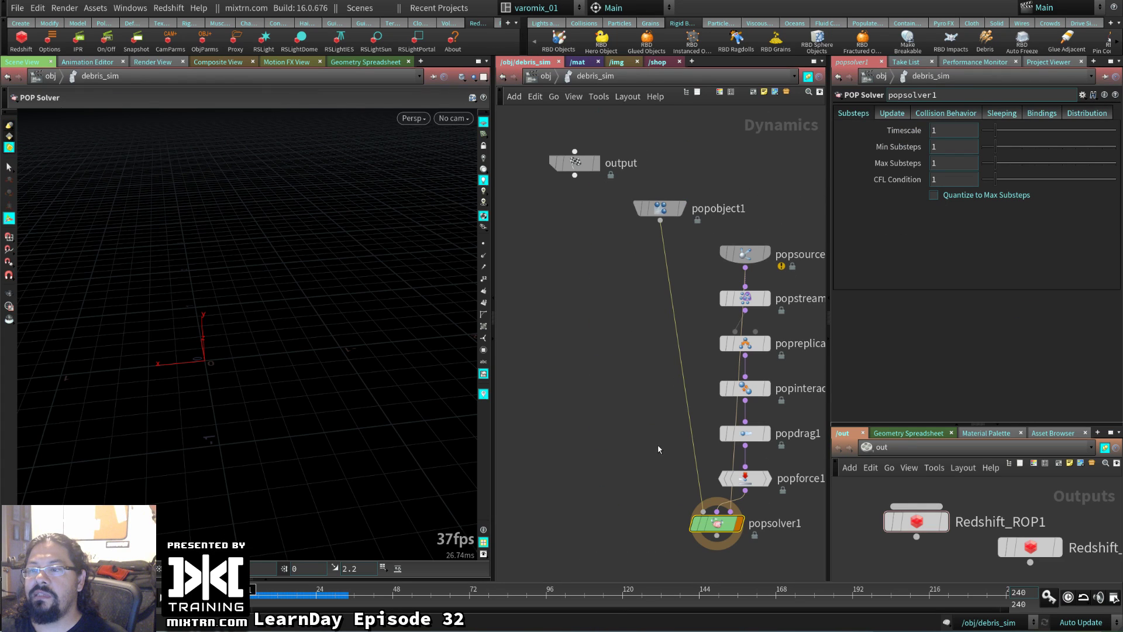
drag(689, 477, 604, 499)
drag(624, 156, 550, 196)
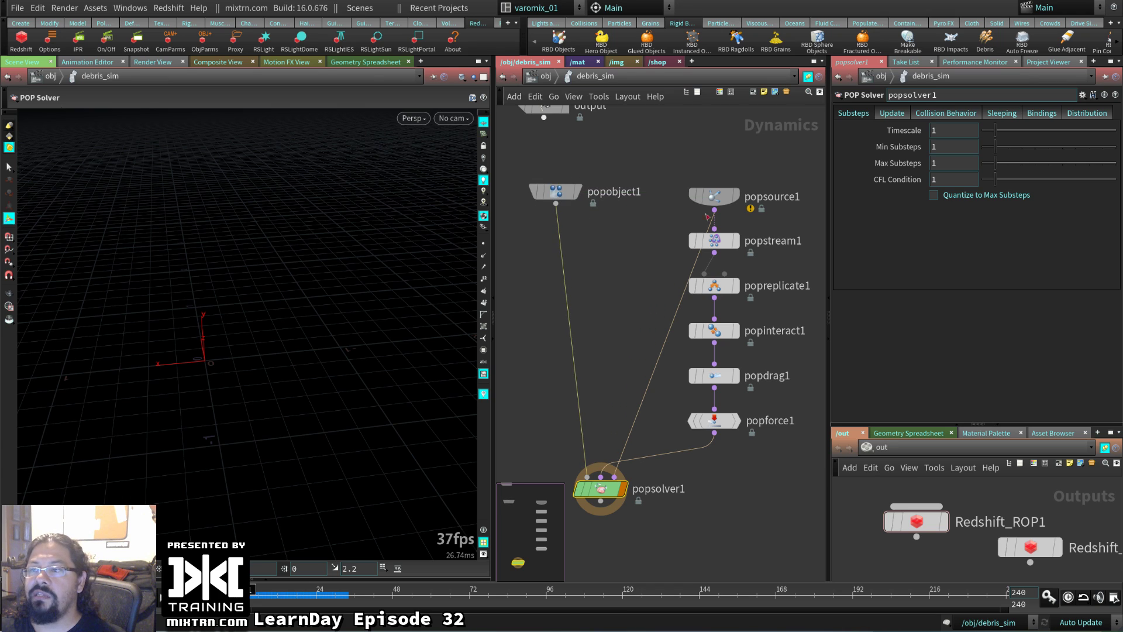
- Select the popsource1 node and play back the debris particle simulation from the first frame
click(720, 201)
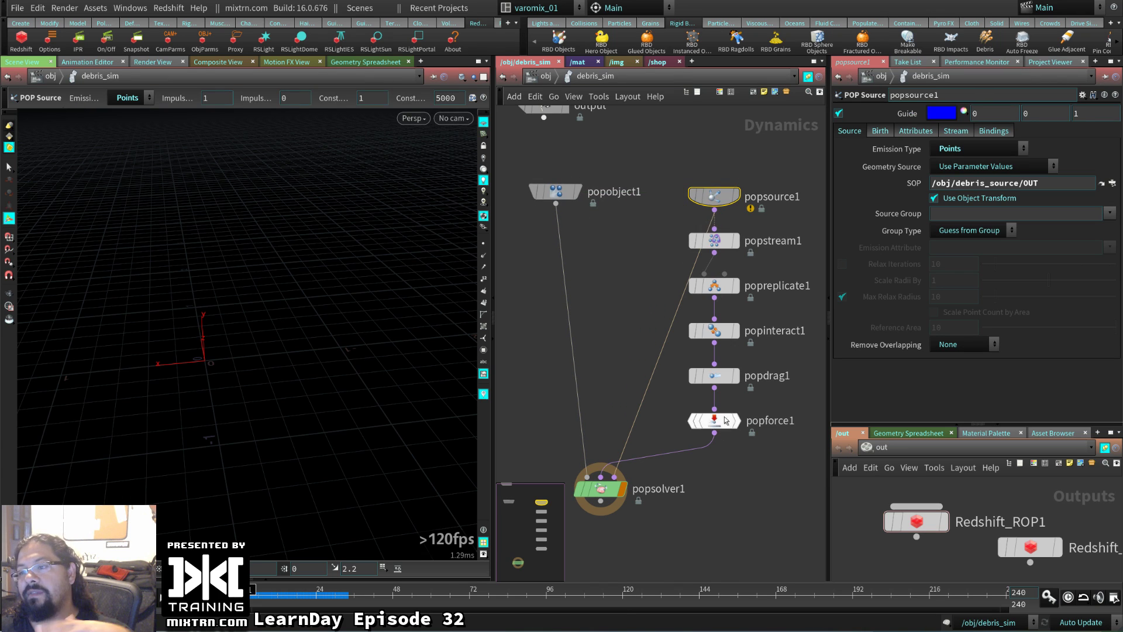
key(Up)
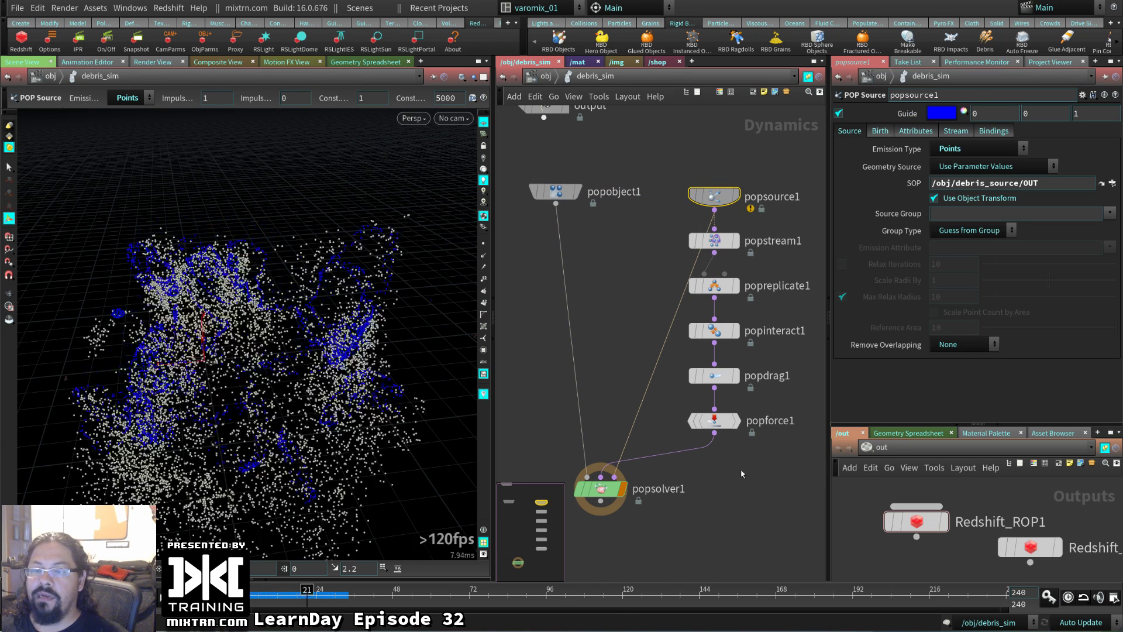
key(ctrl+Up)
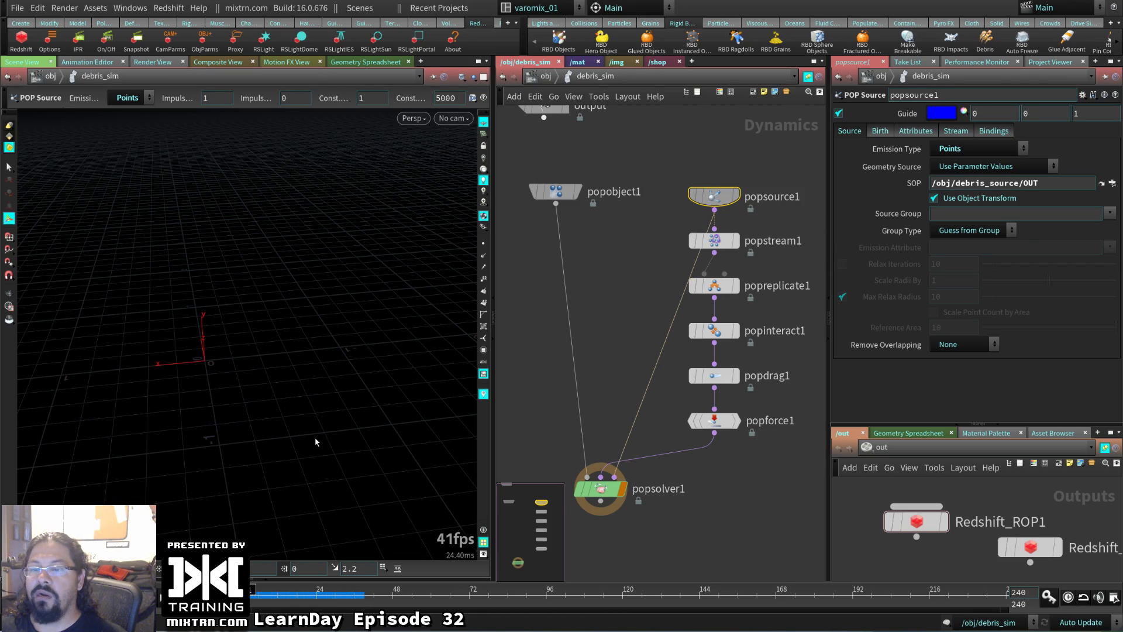
key(Up)
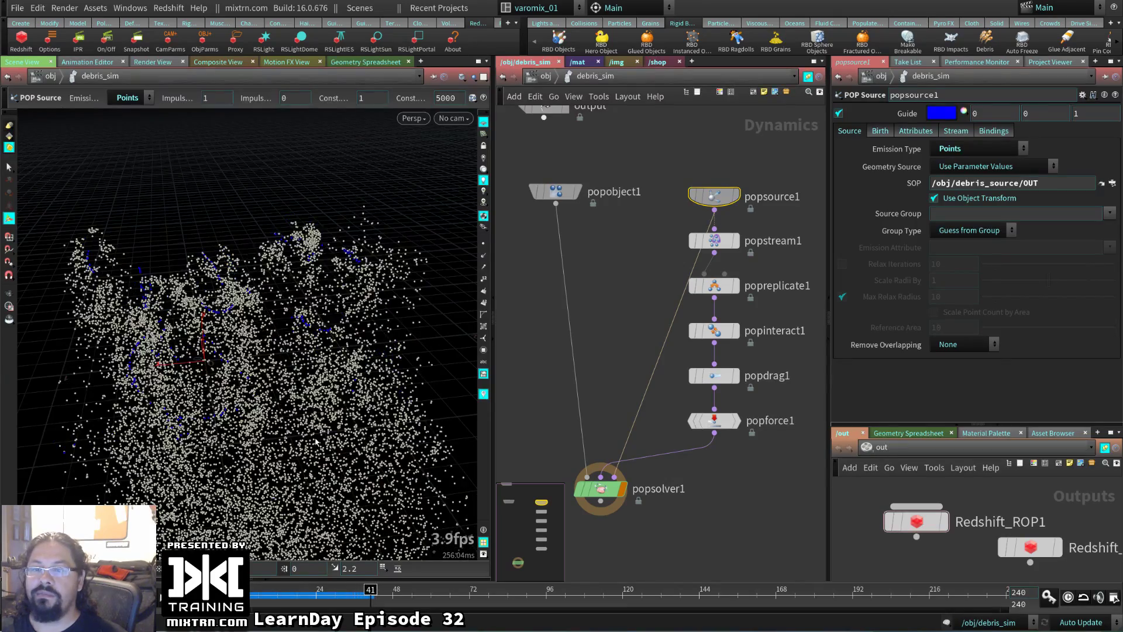
key(ctrl+Up)
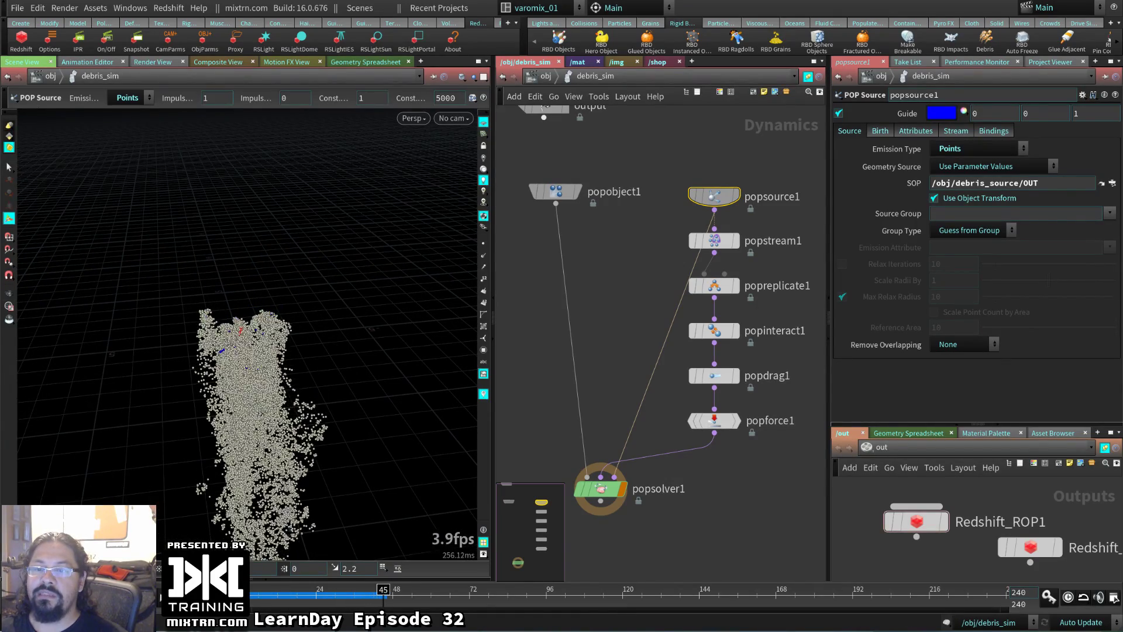
key(ctrl+Up)
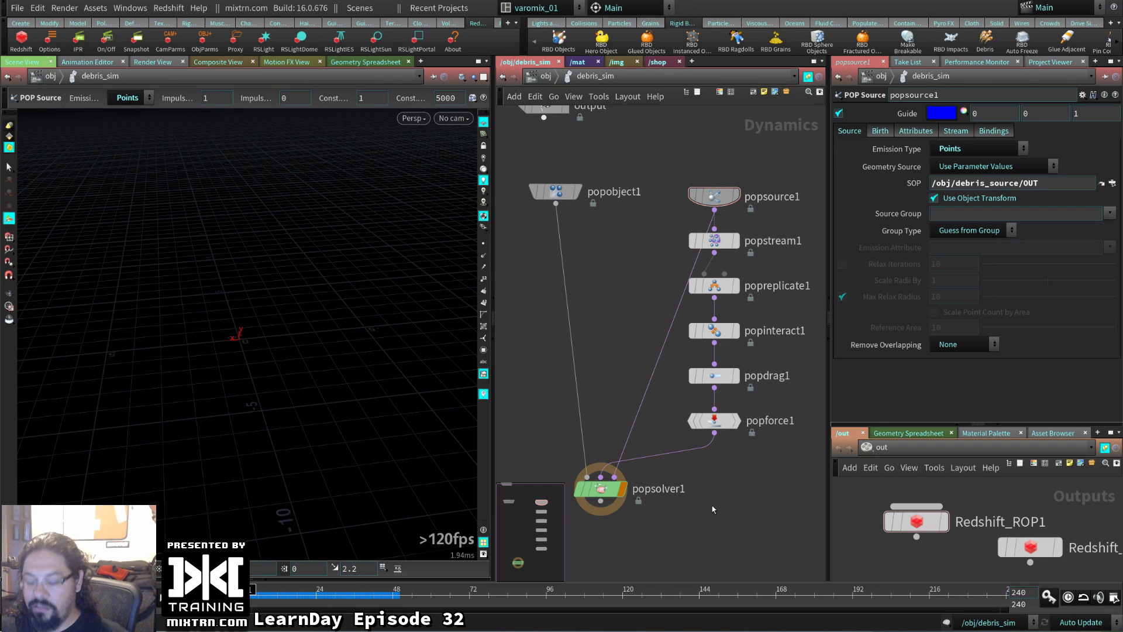
- Return to the object level and add a ground plane collision object to the debris_sim simulation
key(u)
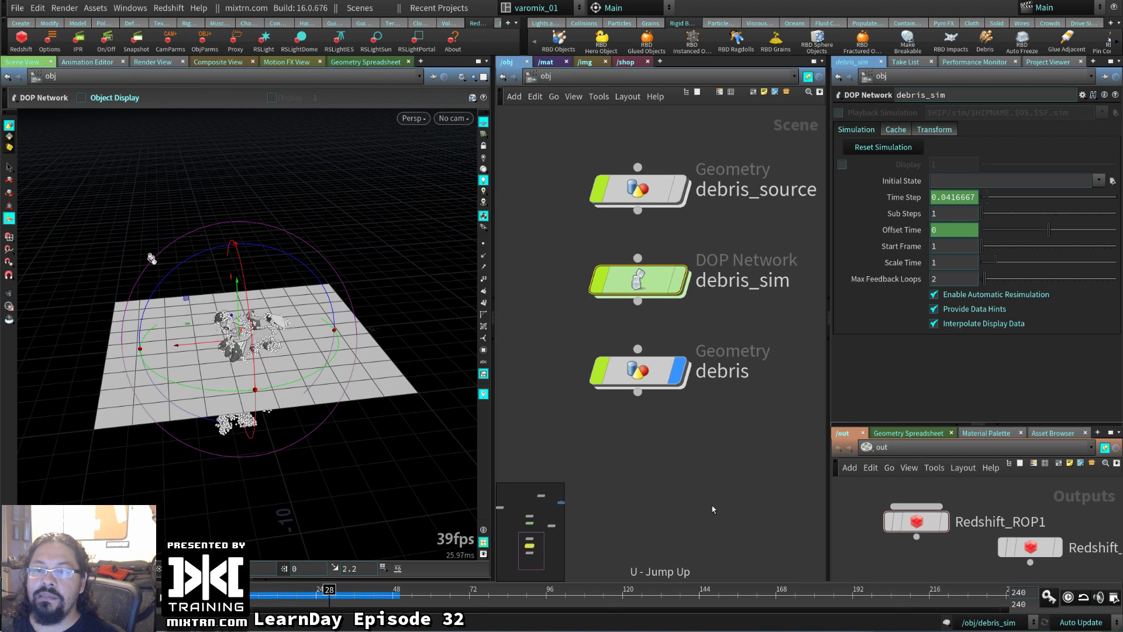
drag(220, 479, 296, 461)
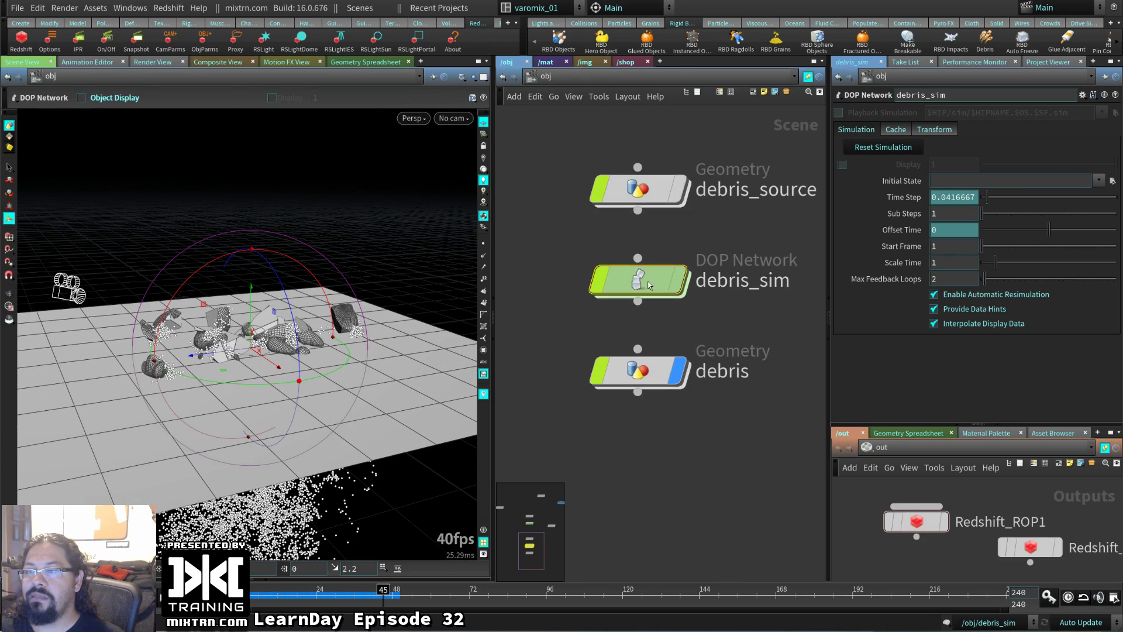
key(i)
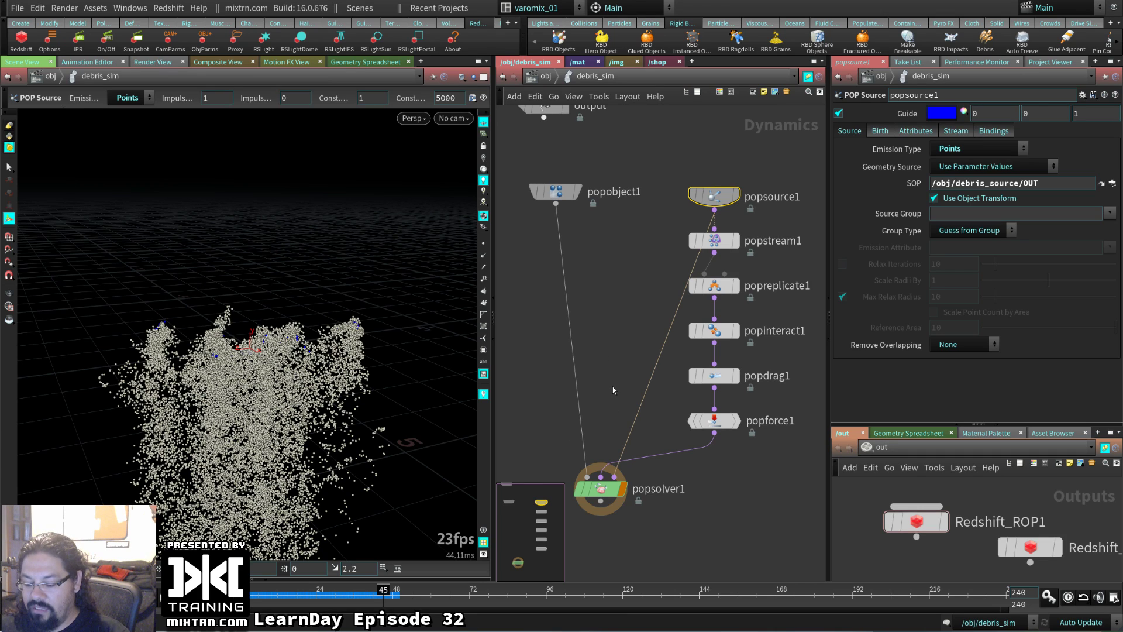
key(u)
key(c)
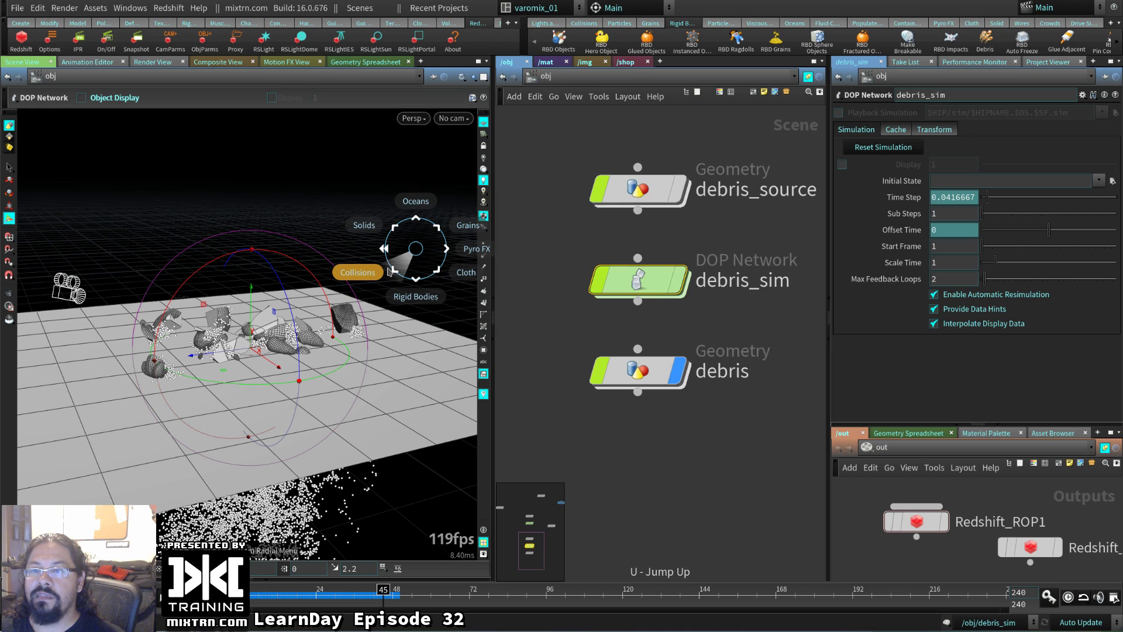
click(370, 280)
click(303, 300)
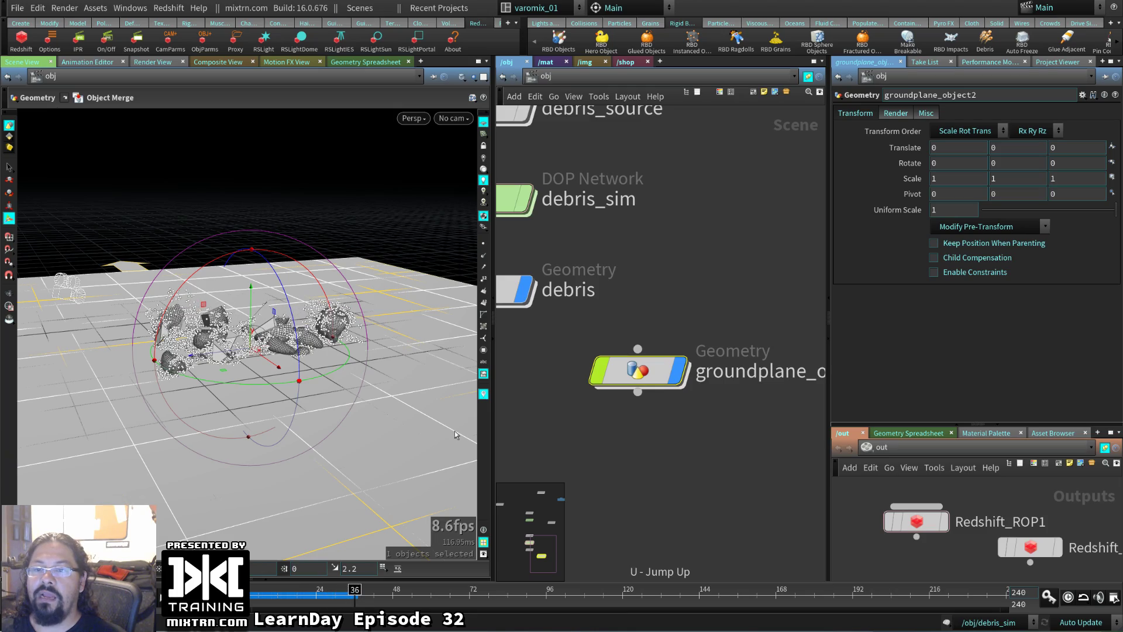
- Examine from several angles how the debris particles collide with the ground plane during playback
key(Escape)
scroll(462, 421, up, 5)
drag(468, 411, 329, 364)
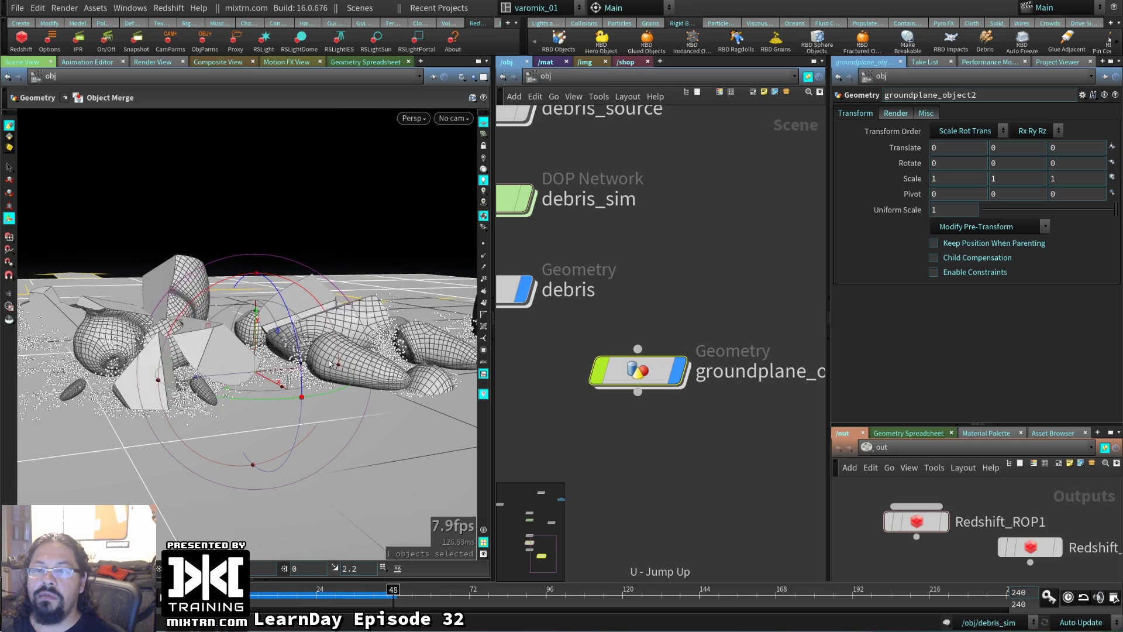
drag(329, 364, 289, 312)
scroll(289, 311, up, 10)
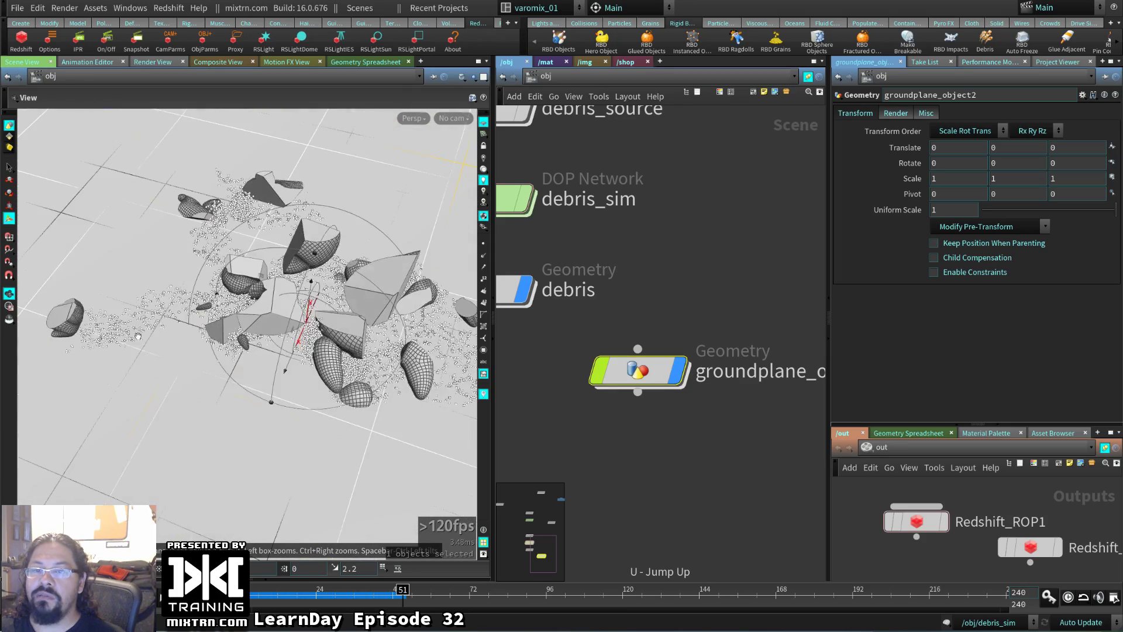
- Move the new ground plane node away from the debris nodes, select the debris object and replay the simulation
middle_drag(644, 372, 774, 399)
click(611, 316)
drag(281, 351, 257, 364)
key(ctrl+Up)
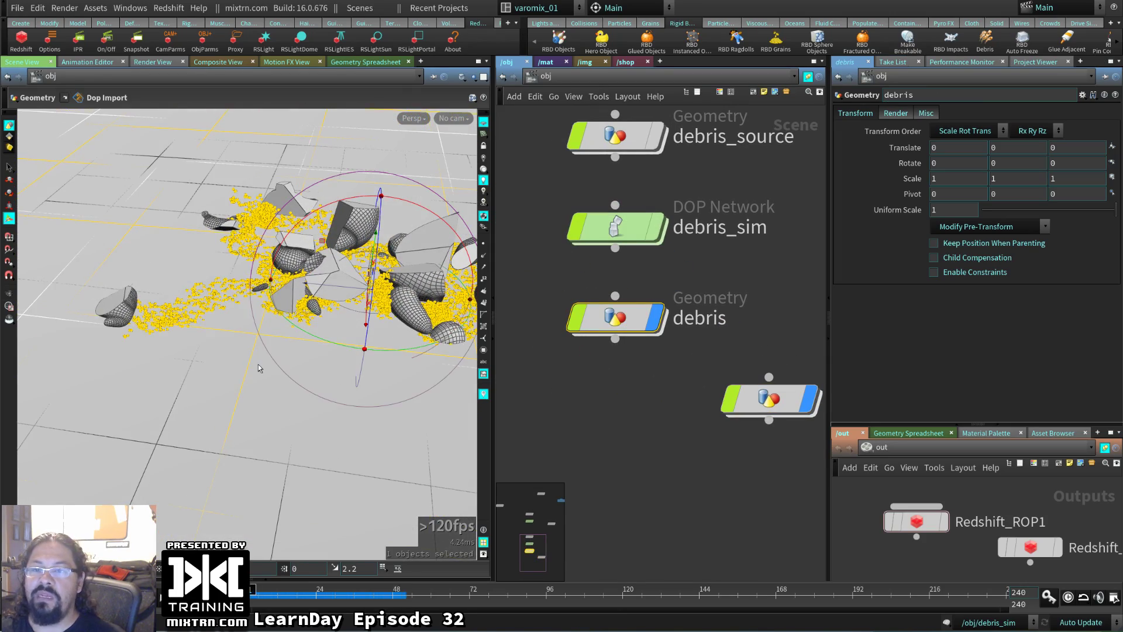
key(Up)
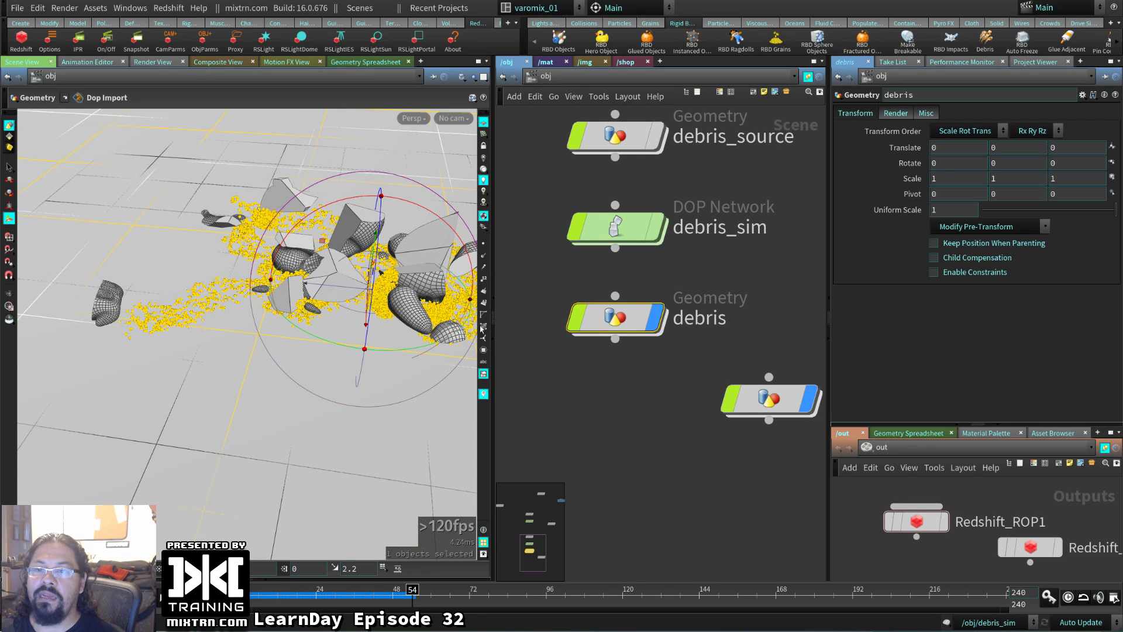
- Open the debris_sim network, lay out its nodes automatically and place popsource1 above the popstream1 chain
double_click(632, 234)
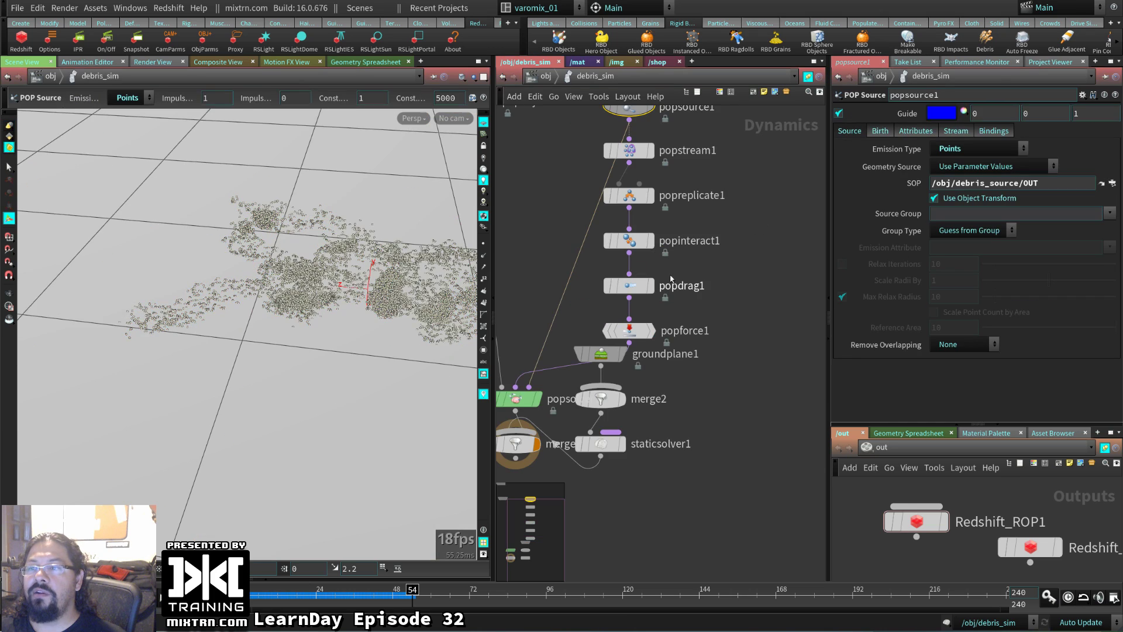
key(h)
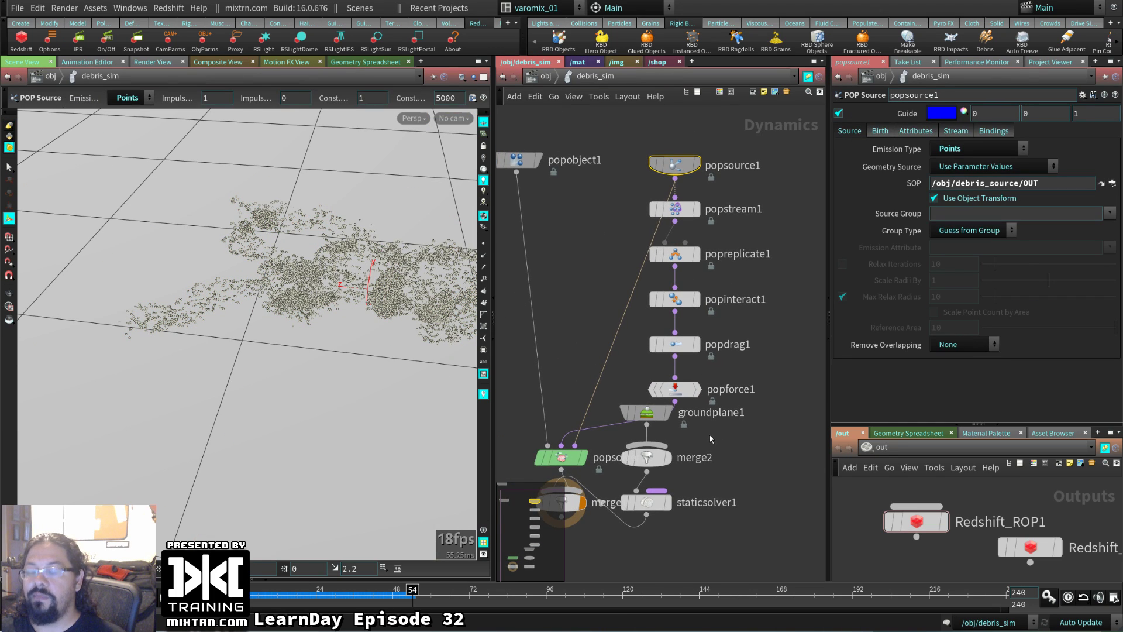
key(l)
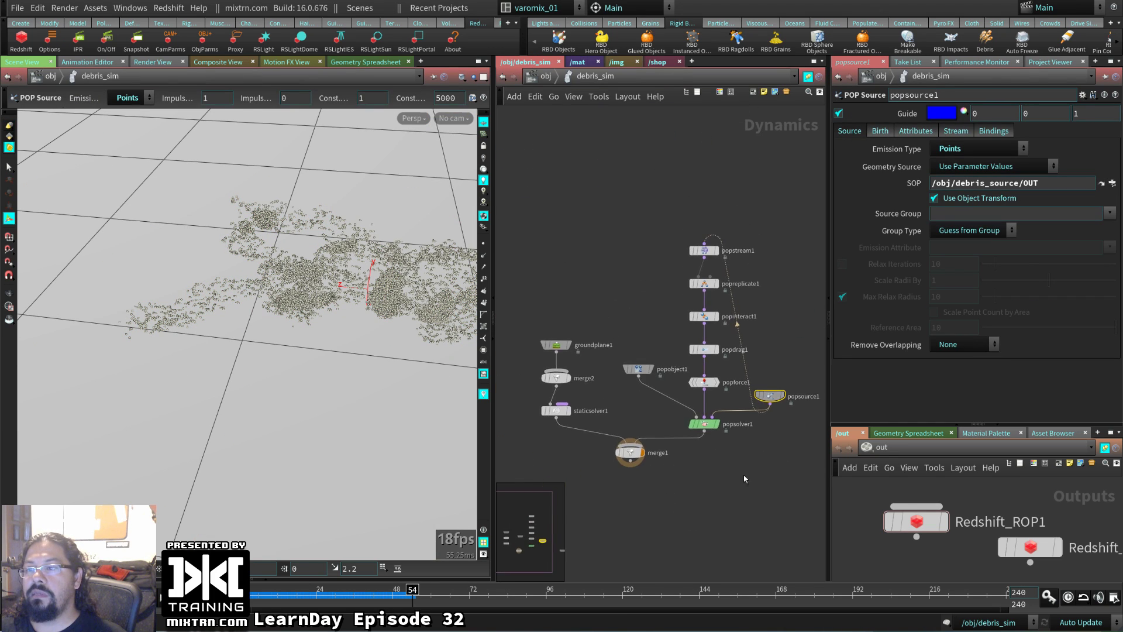
drag(770, 396, 790, 187)
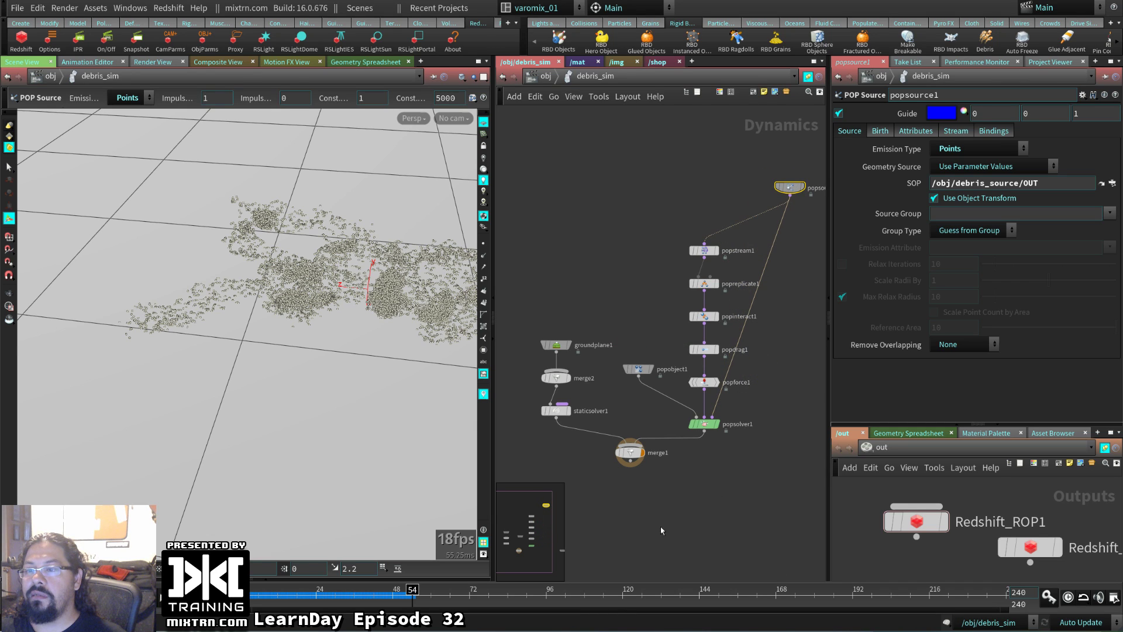
- Review the popstream1 and popreplicate1 parameters and the birth settings of popsource1
scroll(773, 421, up, 6)
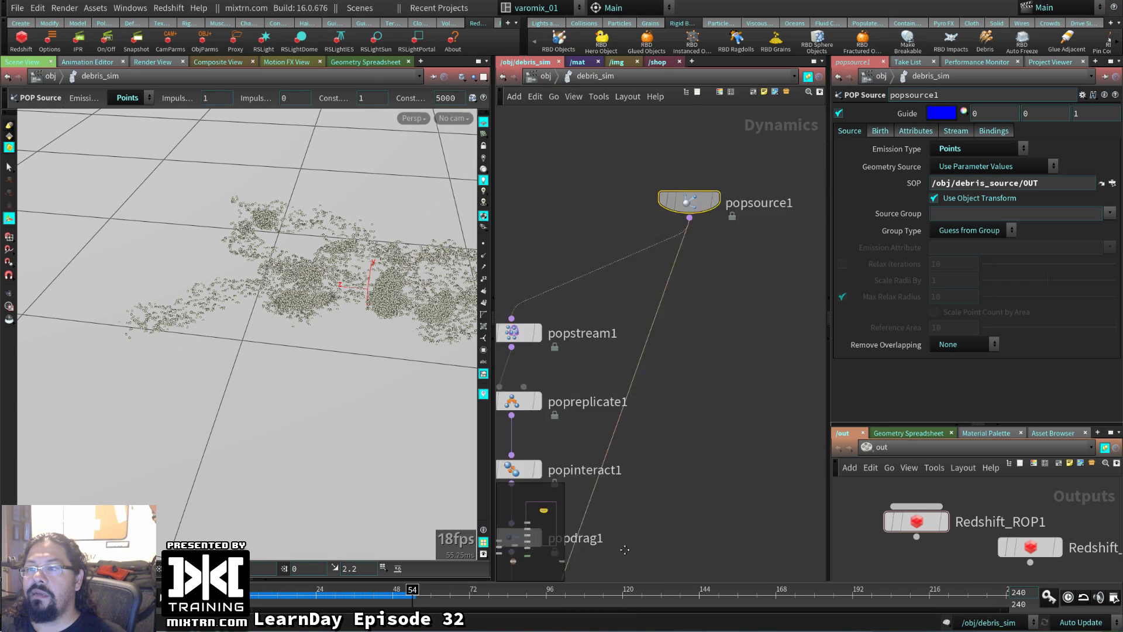
middle_drag(671, 441, 745, 332)
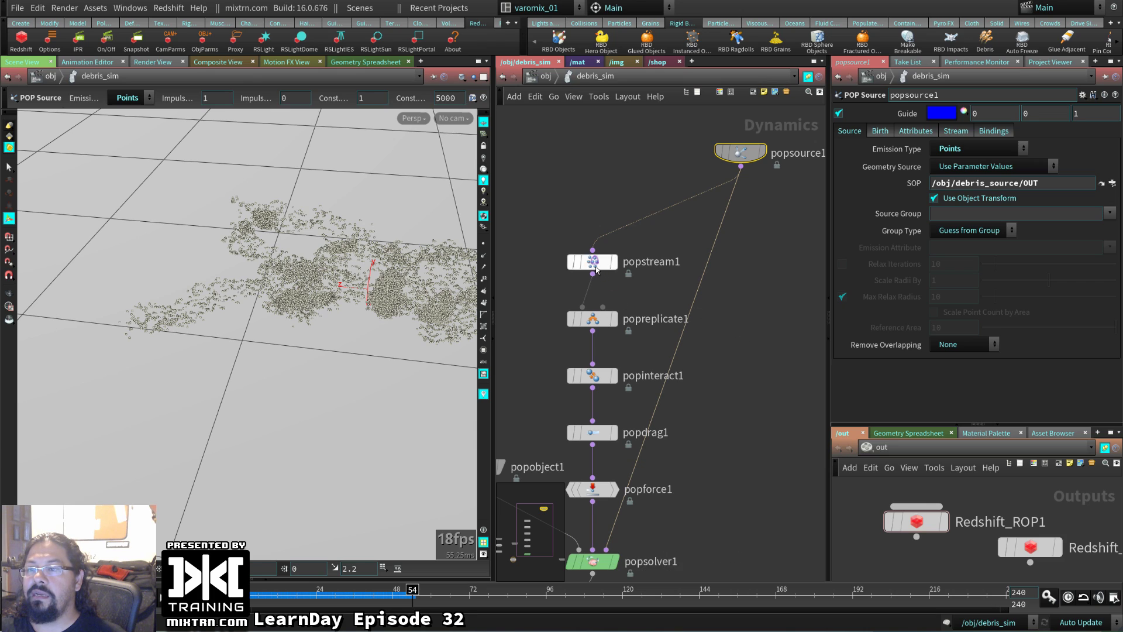
click(682, 261)
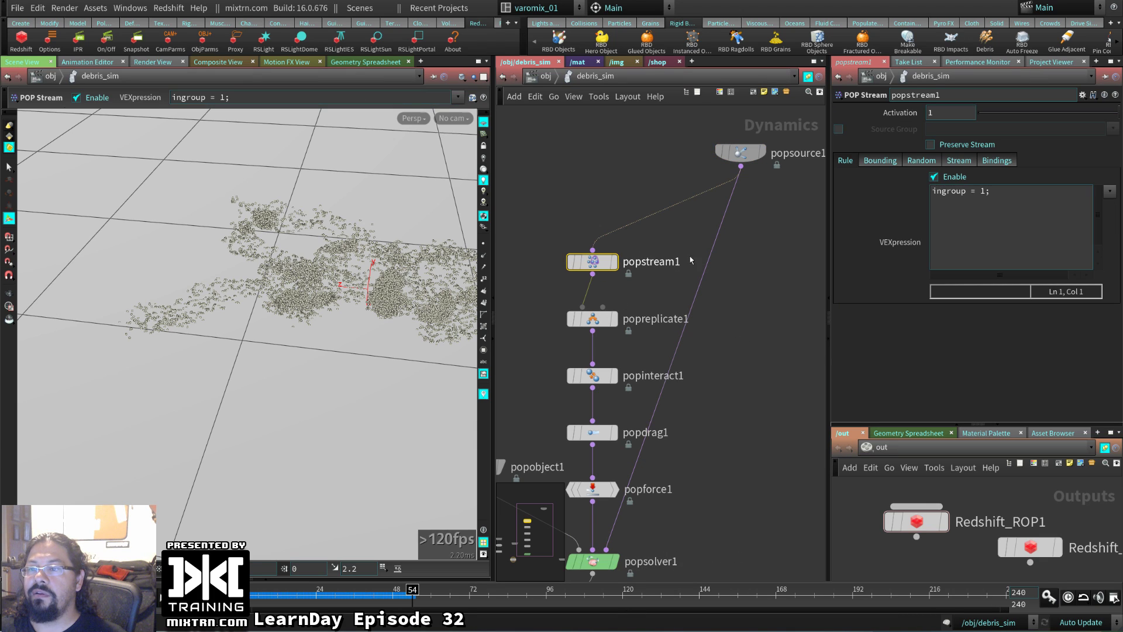
click(593, 321)
click(739, 152)
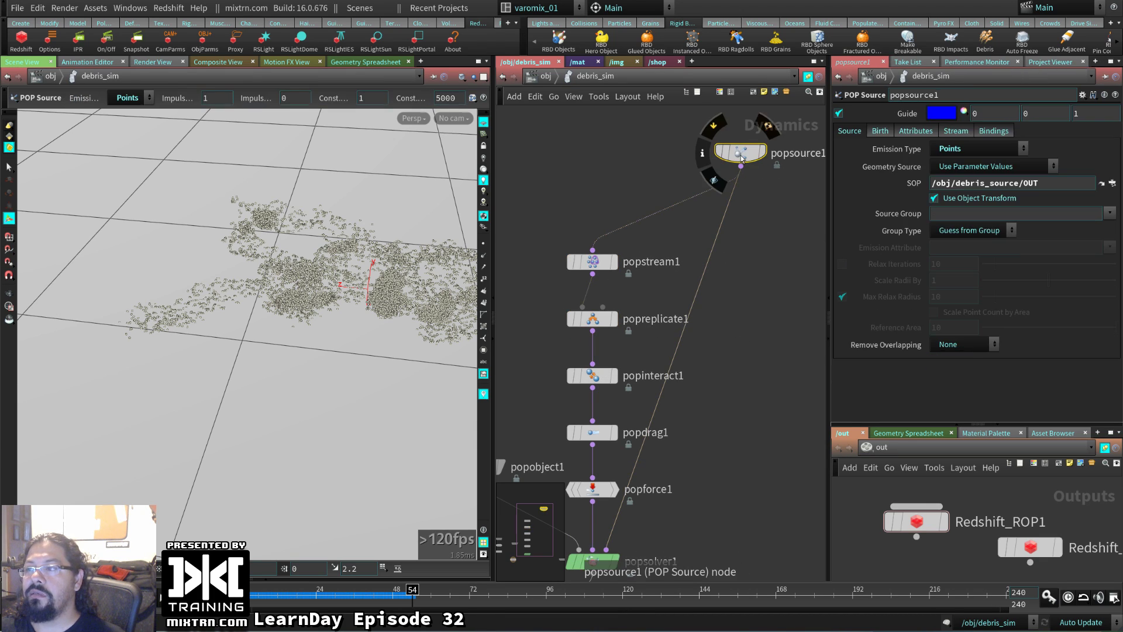
click(880, 131)
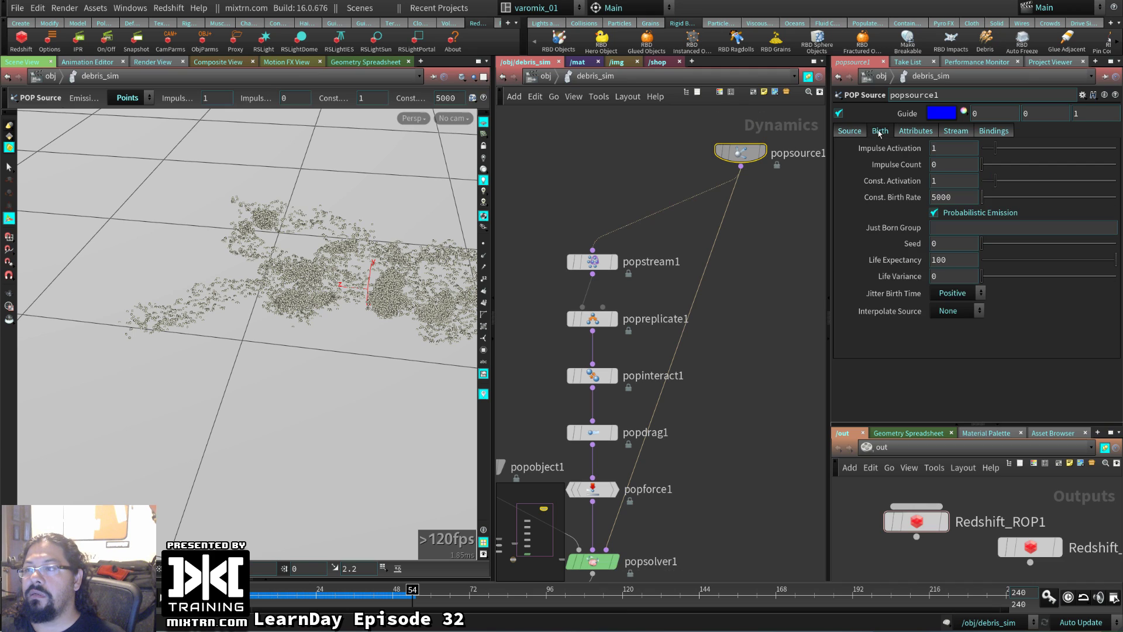
- Set the constant birth rate of popreplicate1 to 1000 and its inherit velocity to 3.38
click(607, 319)
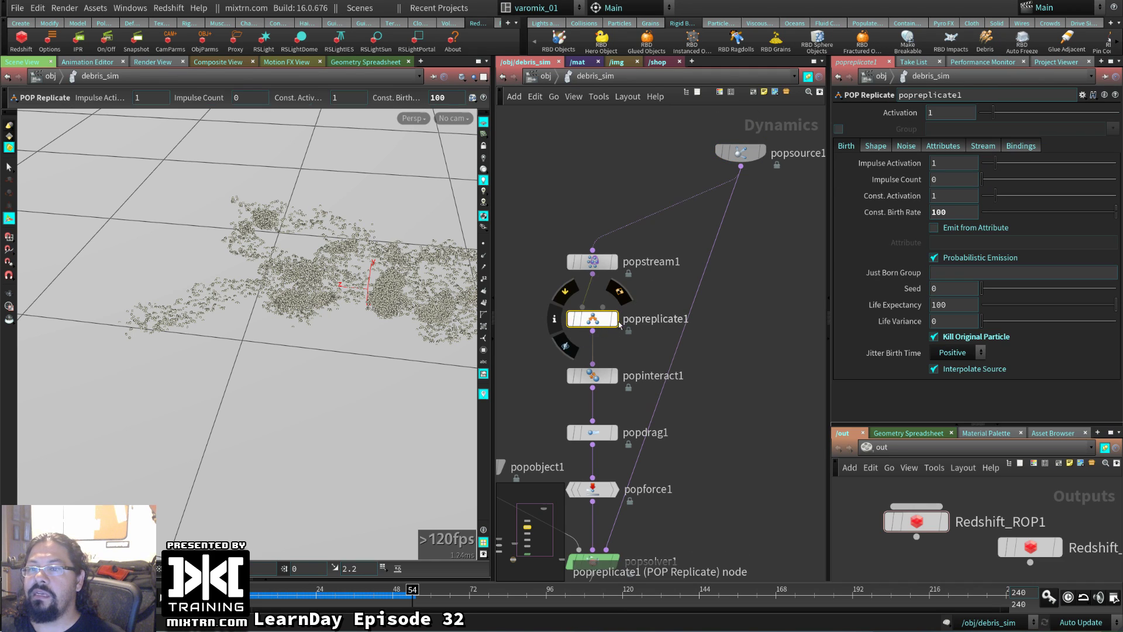
text(1000)
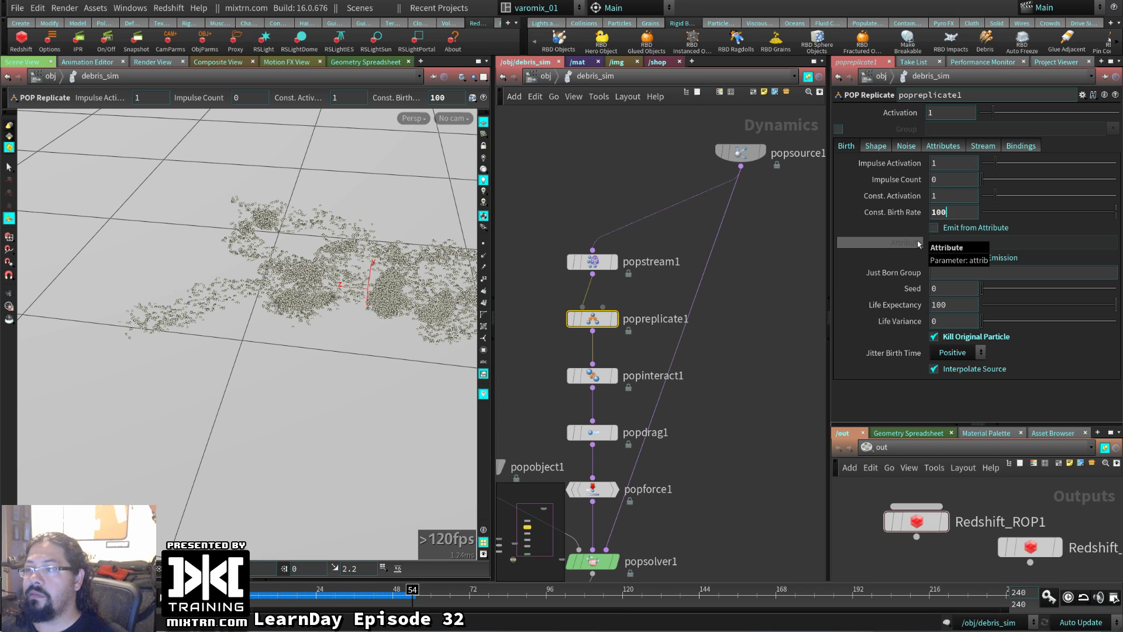
key(Return)
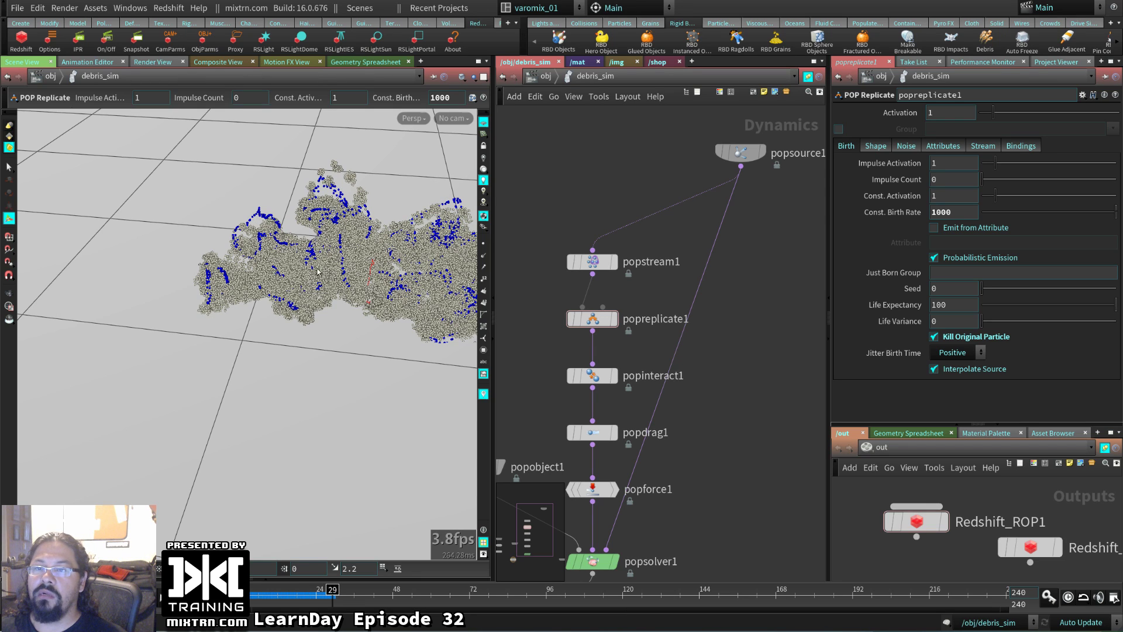
click(935, 147)
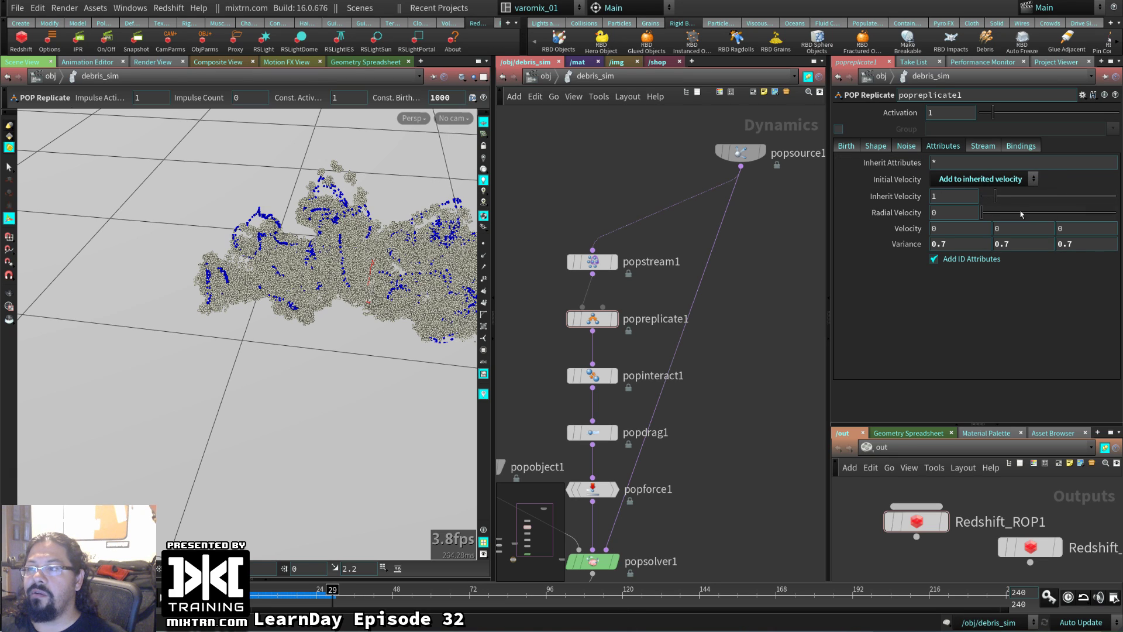
drag(1006, 202, 1028, 205)
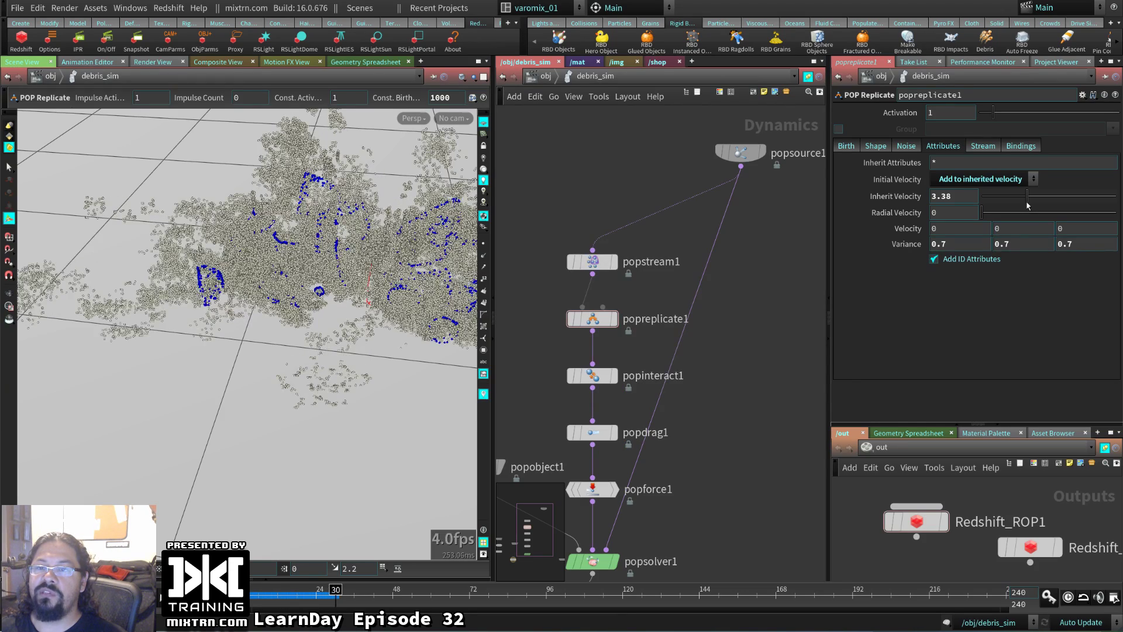
- Return to the object level, select the debris object and play the simulation to check the particle spread
key(Escape)
drag(446, 279, 213, 404)
key(Return)
key(u)
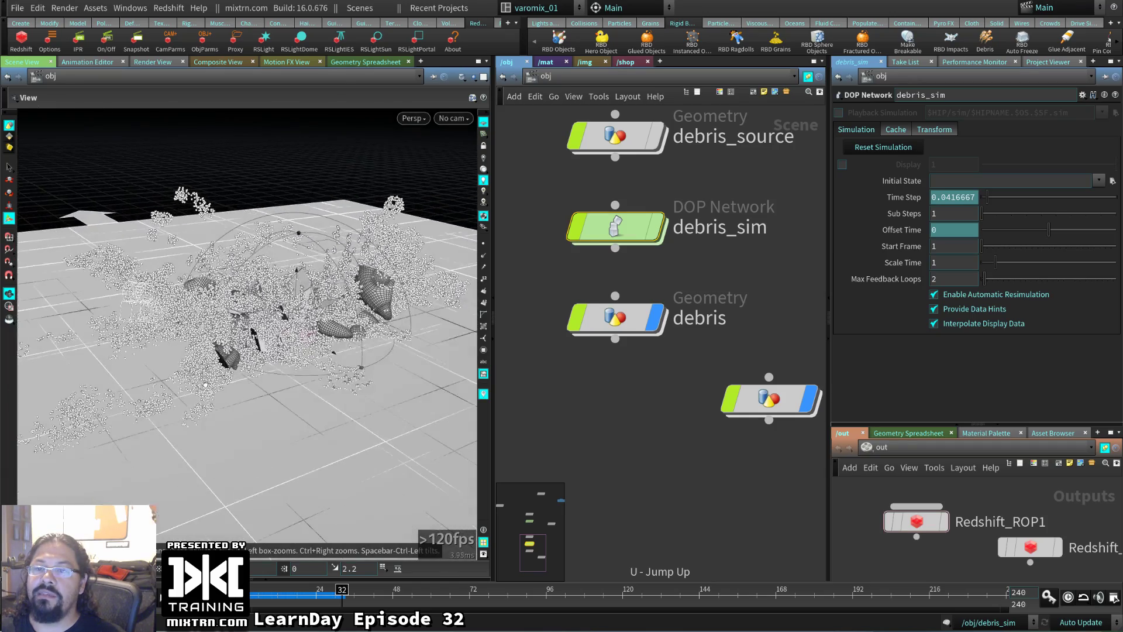
key(Return)
click(610, 323)
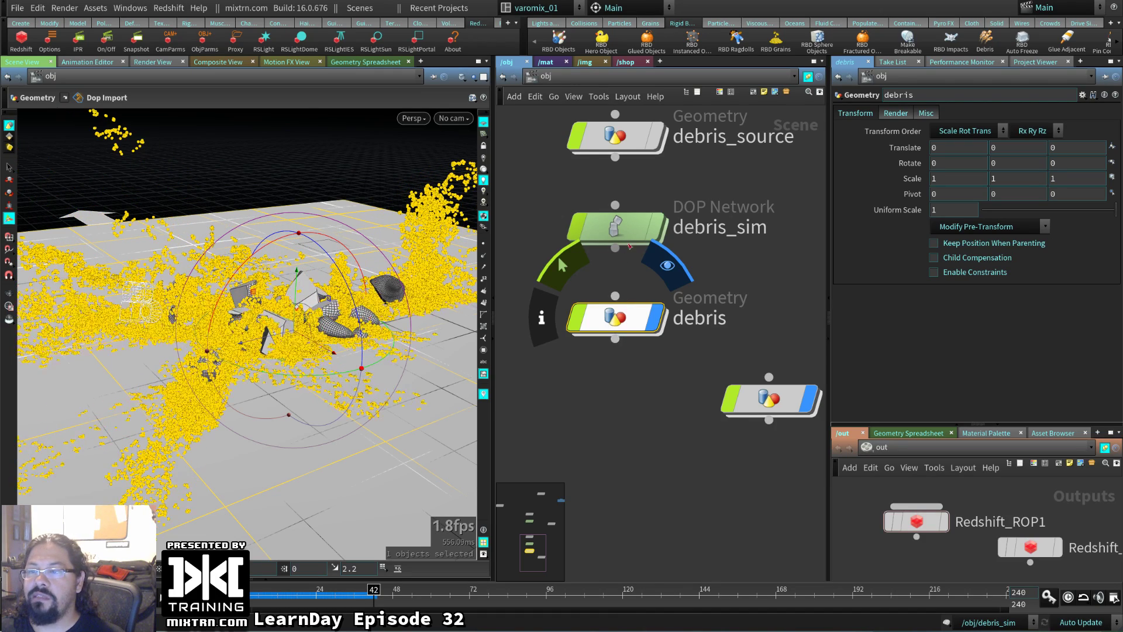
- Reset the inherit velocity of popreplicate1 in the debris_sim network to its default of 1
double_click(627, 222)
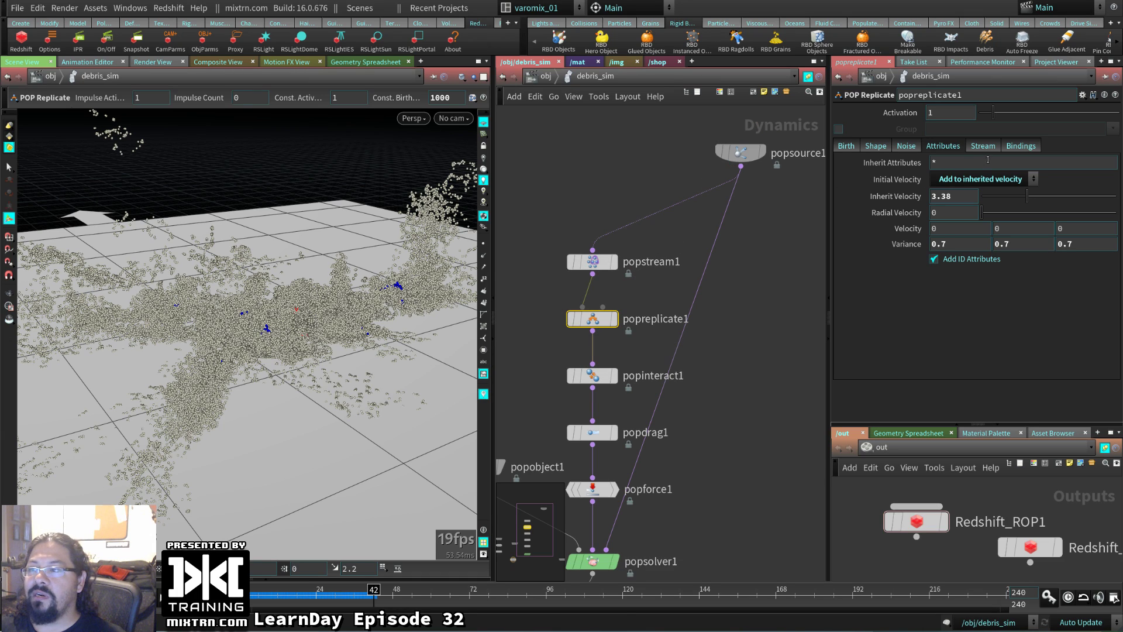
ctrl+middle_click(896, 196)
key(ctrl+s)
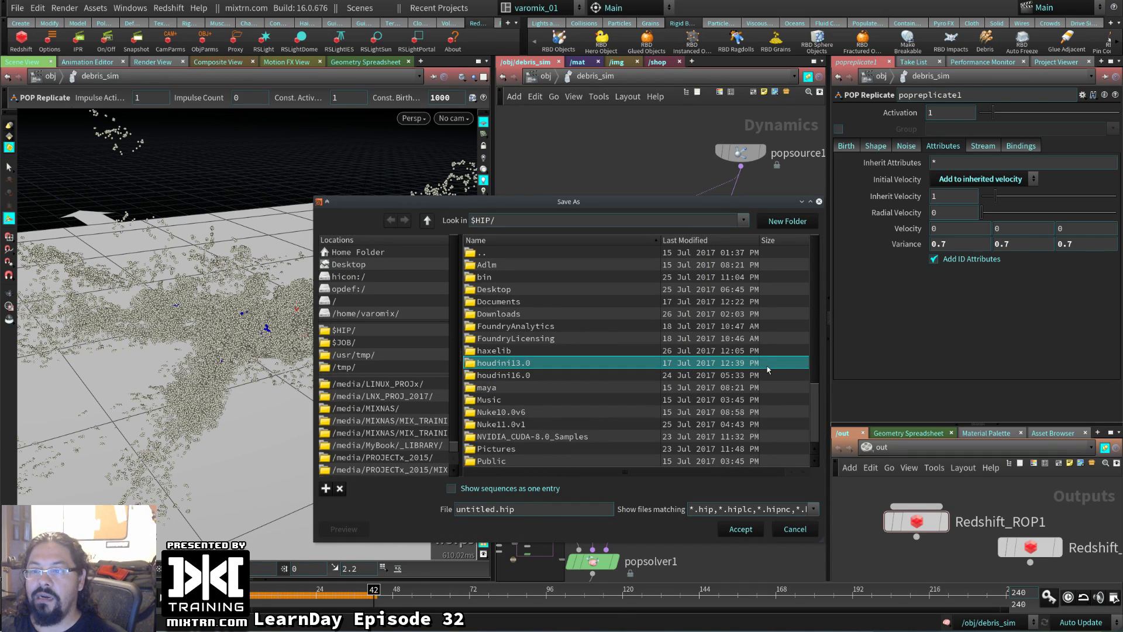
click(802, 531)
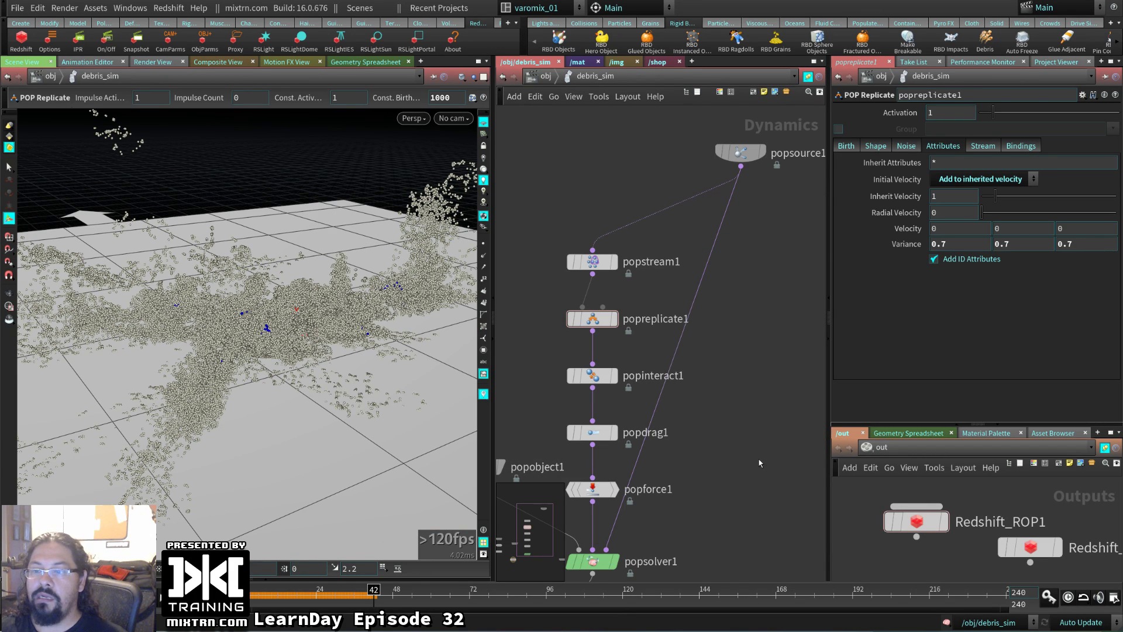
- Replay the simulation from the start, first inside debris_sim and again at the object level with the debris object selected
key(ctrl+Up)
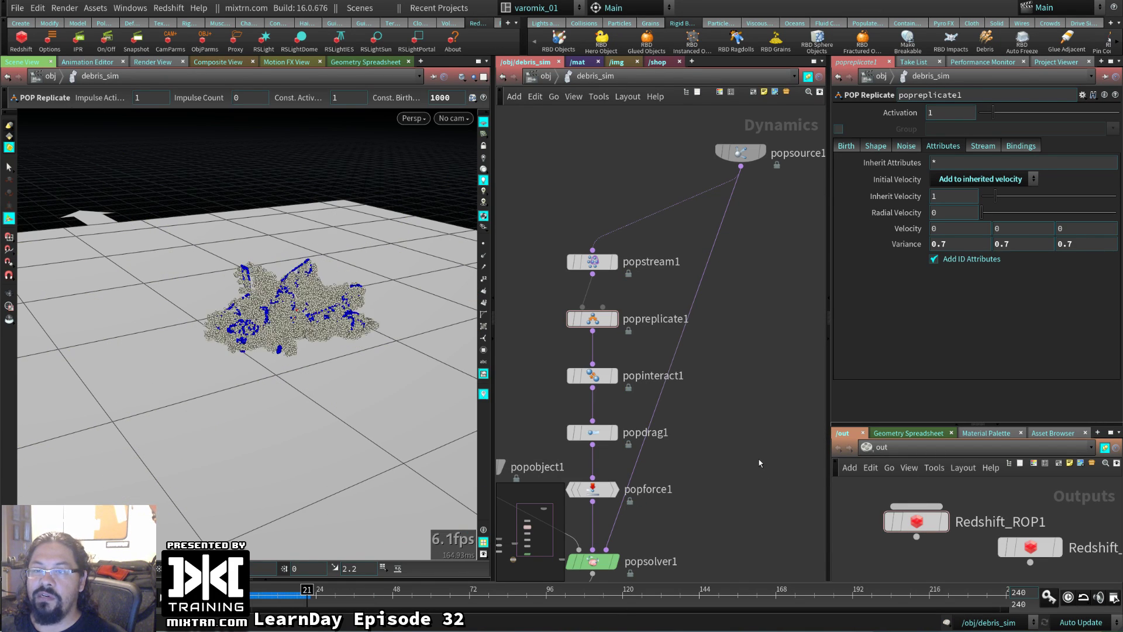
key(ctrl+Up)
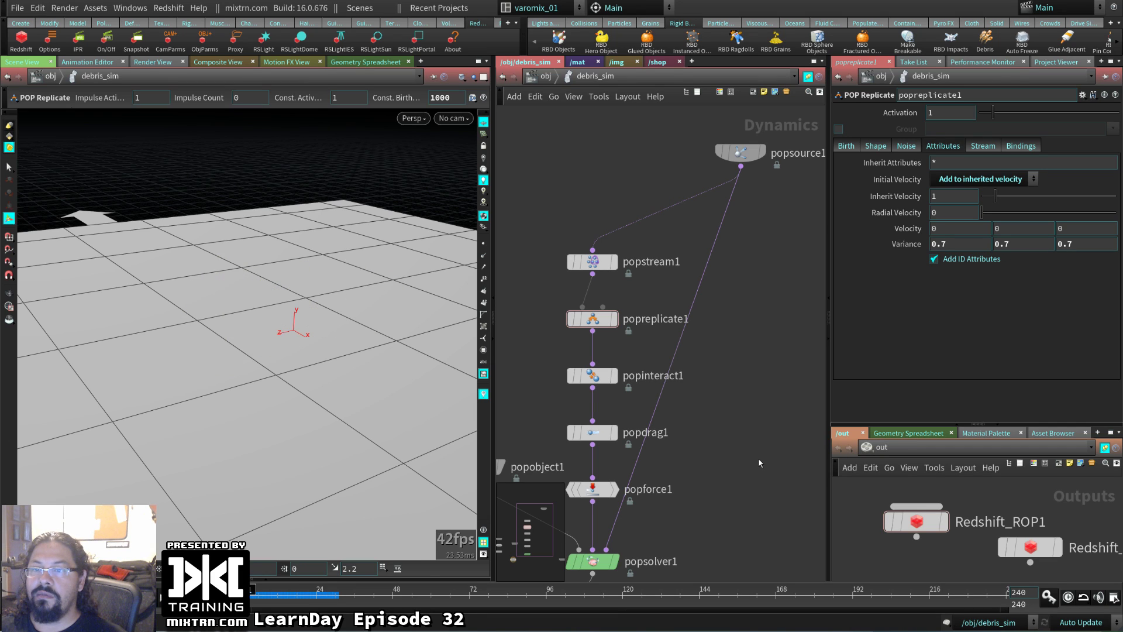
key(u)
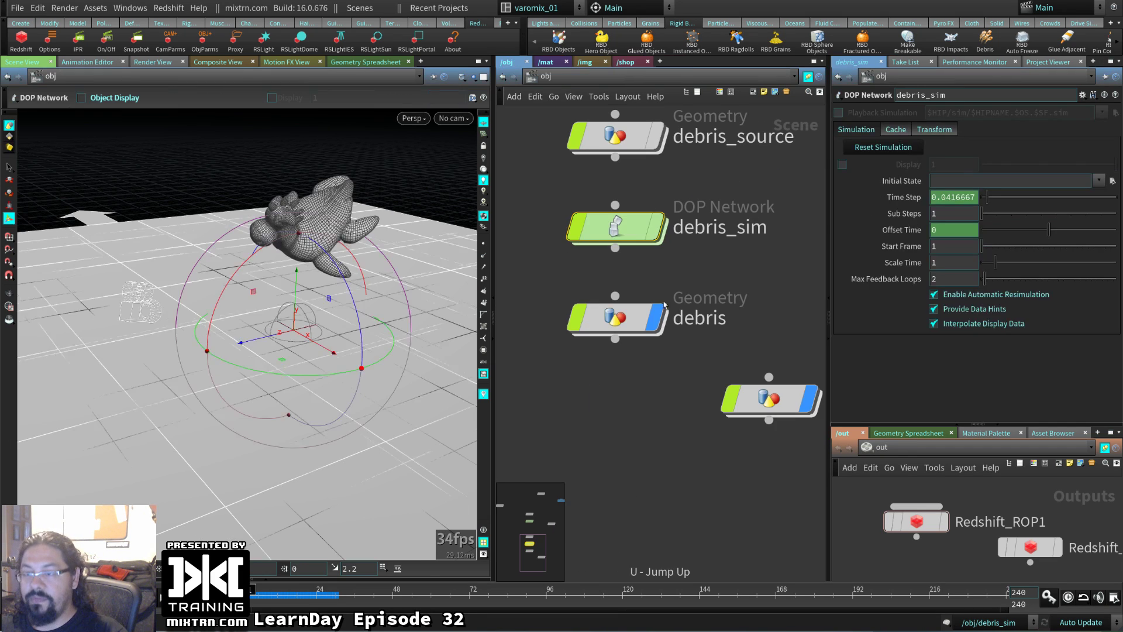
click(646, 328)
mouse_move(646, 328)
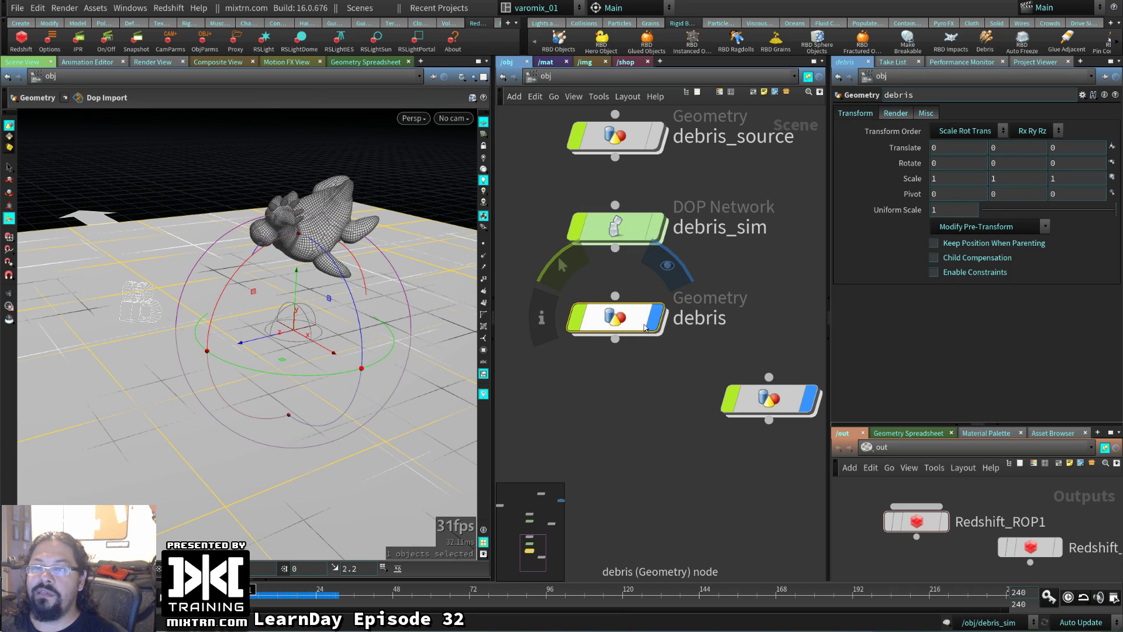
key(Up)
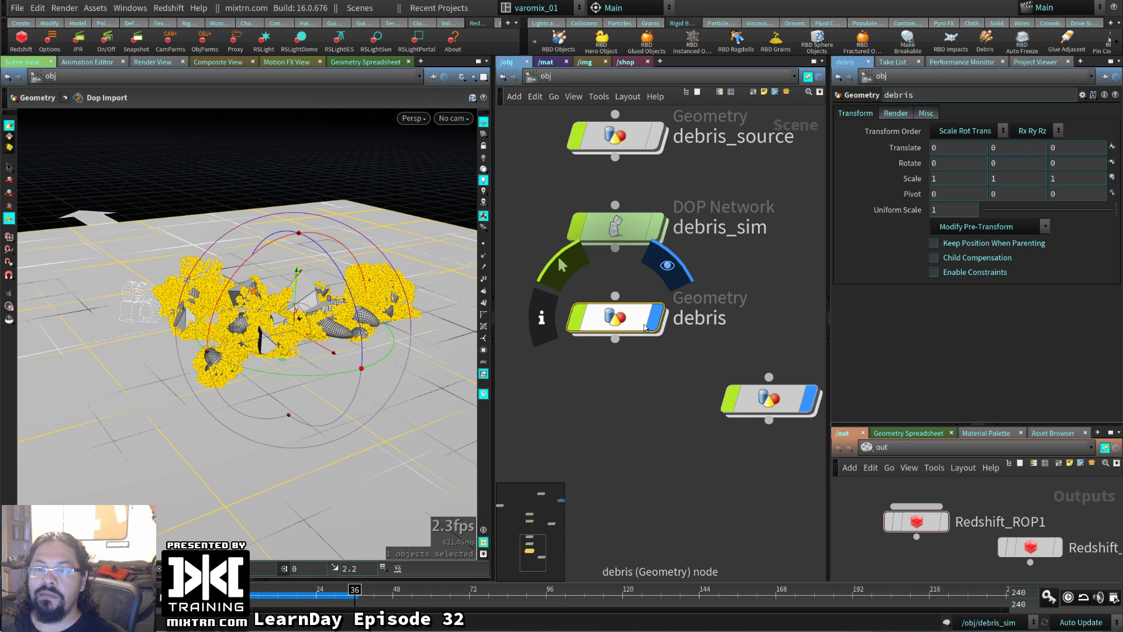
middle_drag(626, 410, 645, 454)
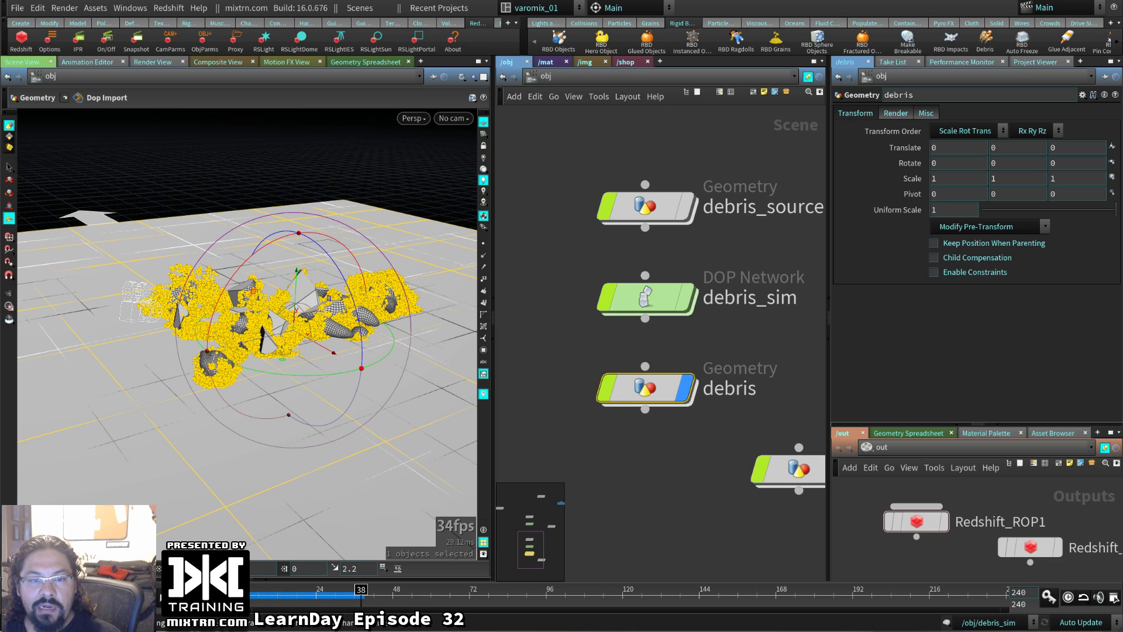
click(599, 480)
key(o)
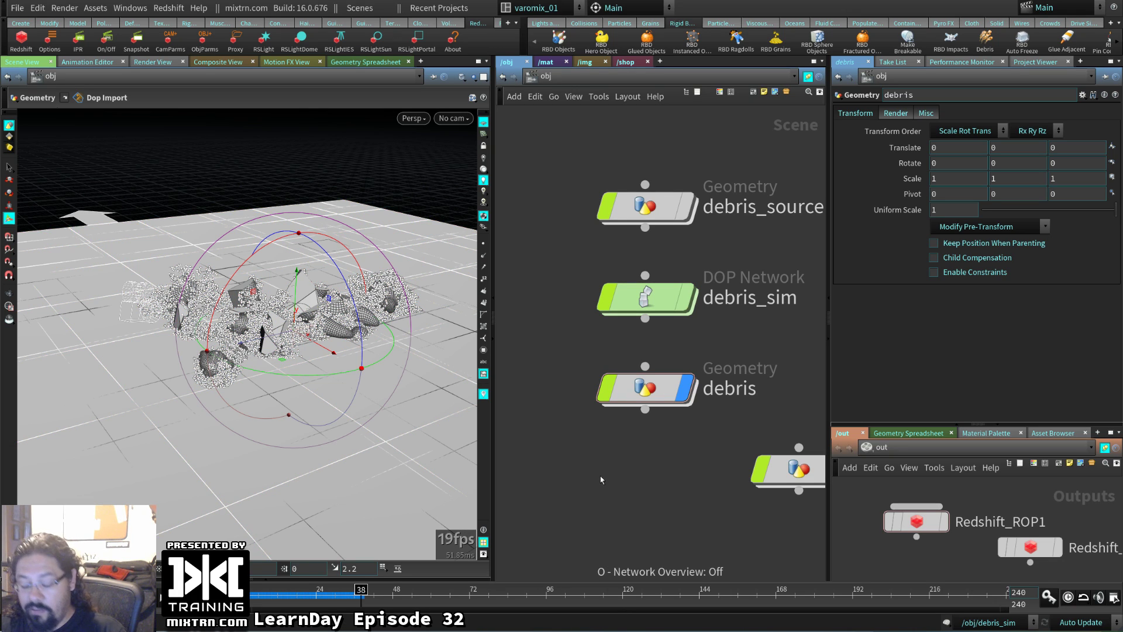
key(ctrl+shift+s)
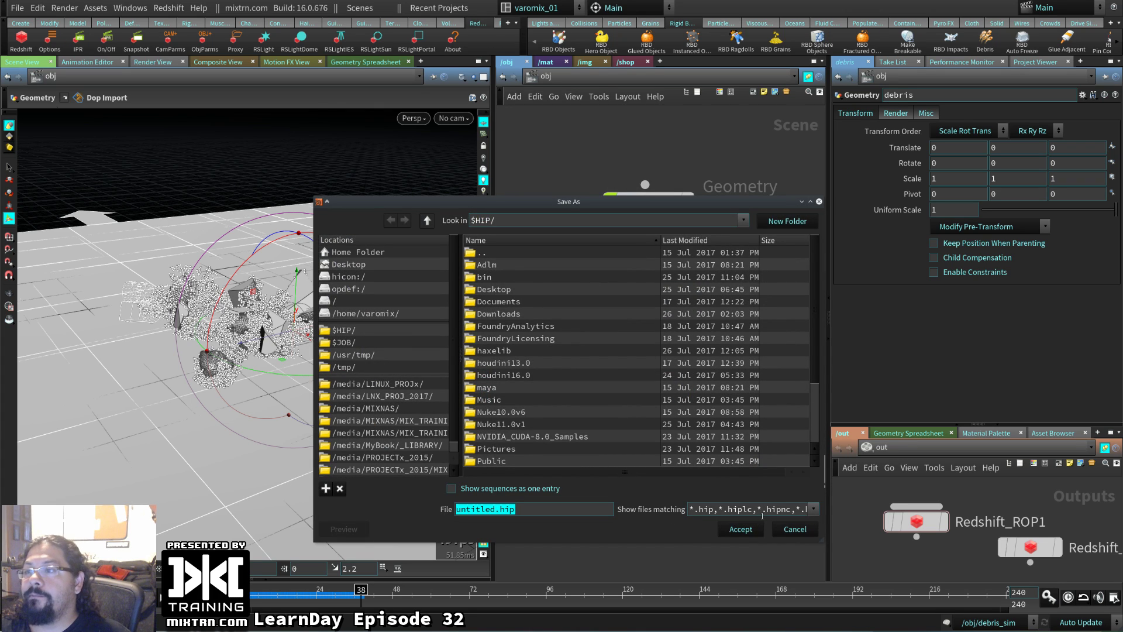
click(788, 528)
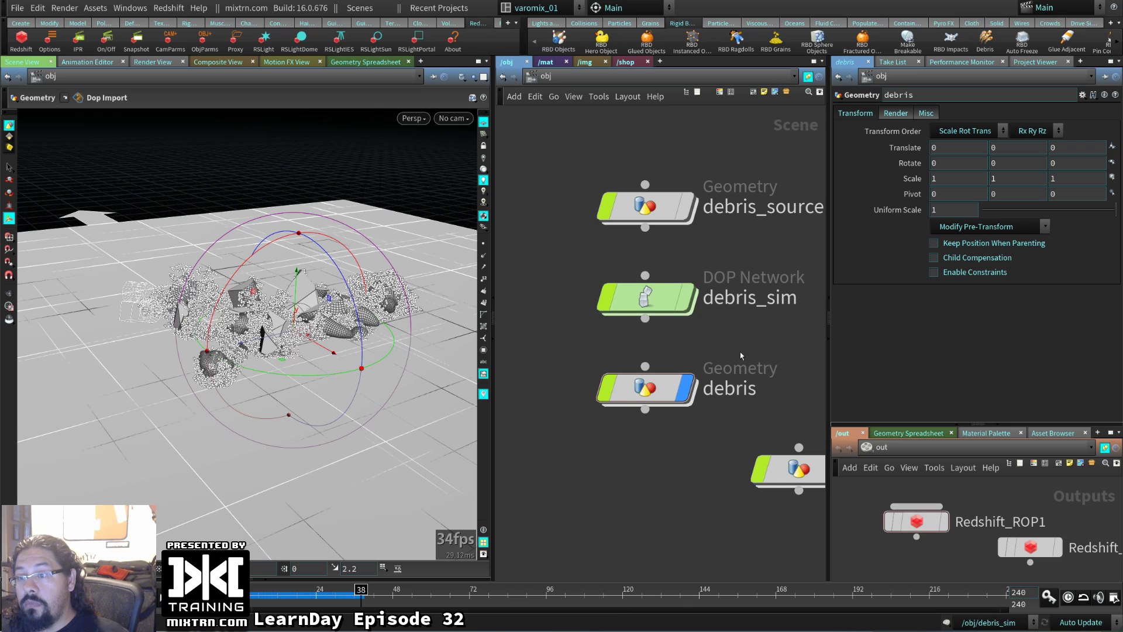
scroll(649, 373, up, 3)
middle_drag(649, 374, 549, 409)
key(Tab)
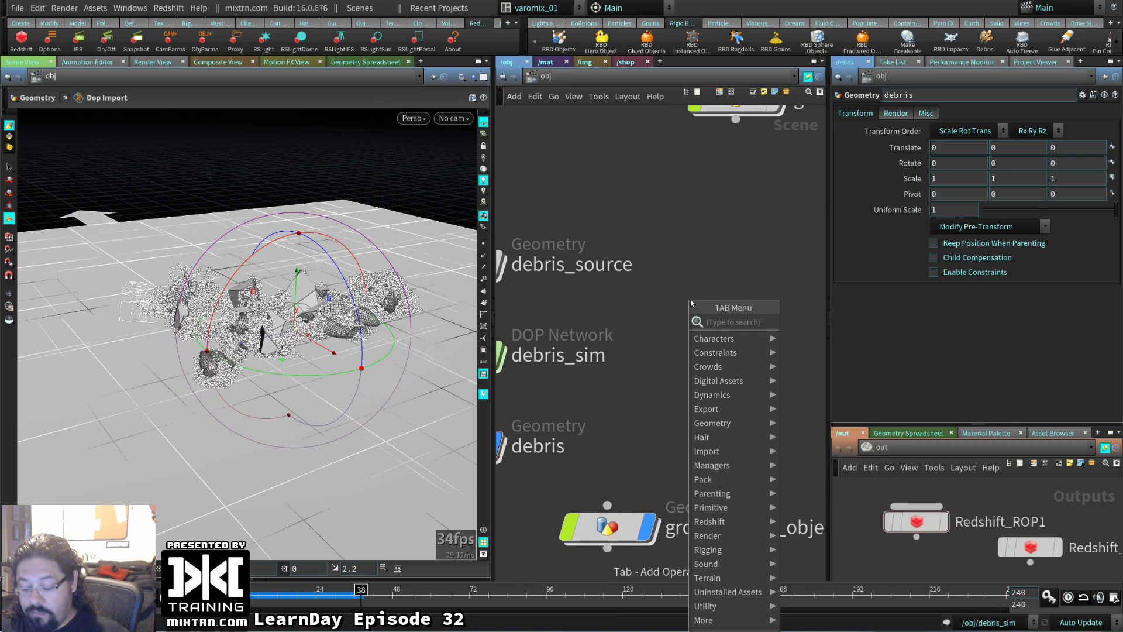
key(Escape)
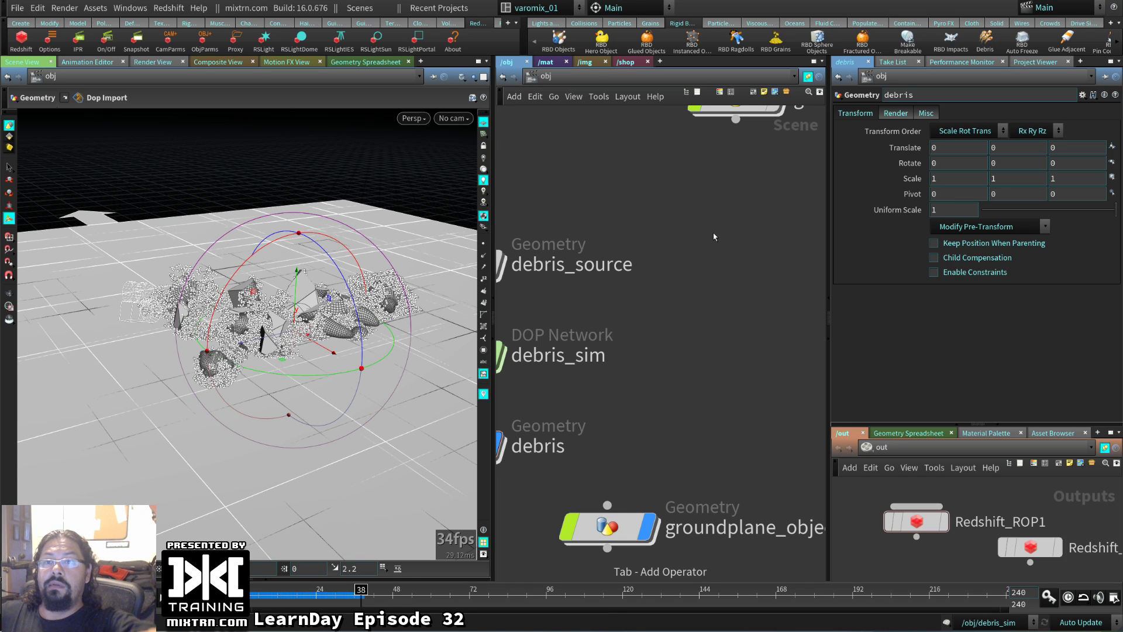
- Check the installed Redshift plugin version and the Houdini build it supports
click(185, 9)
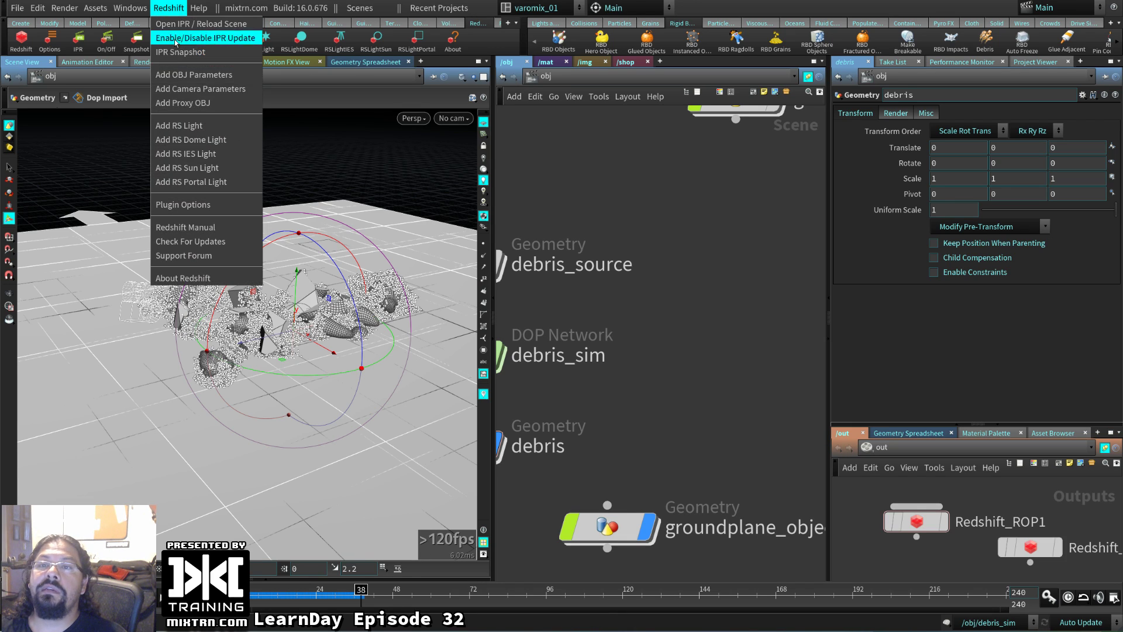
click(201, 276)
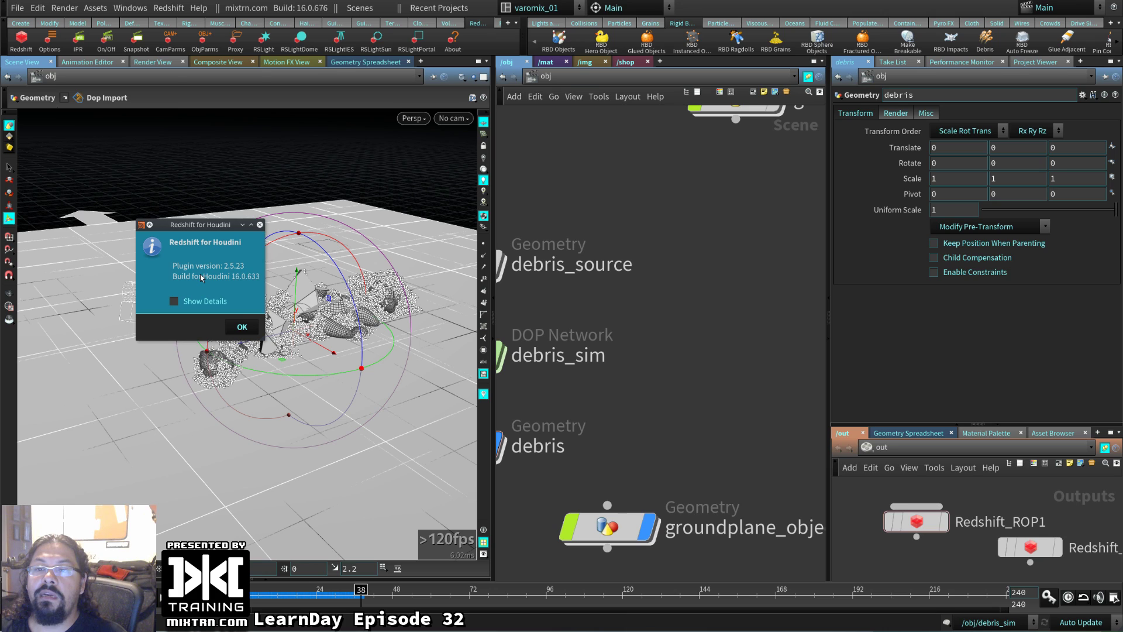
click(242, 328)
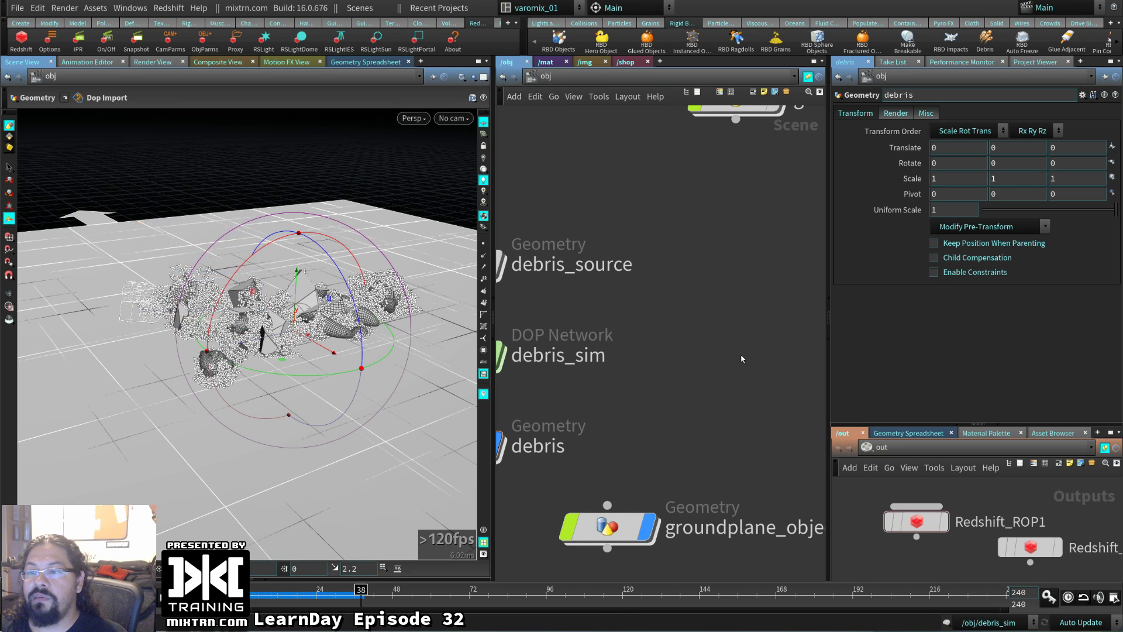
scroll(739, 356, down, 3)
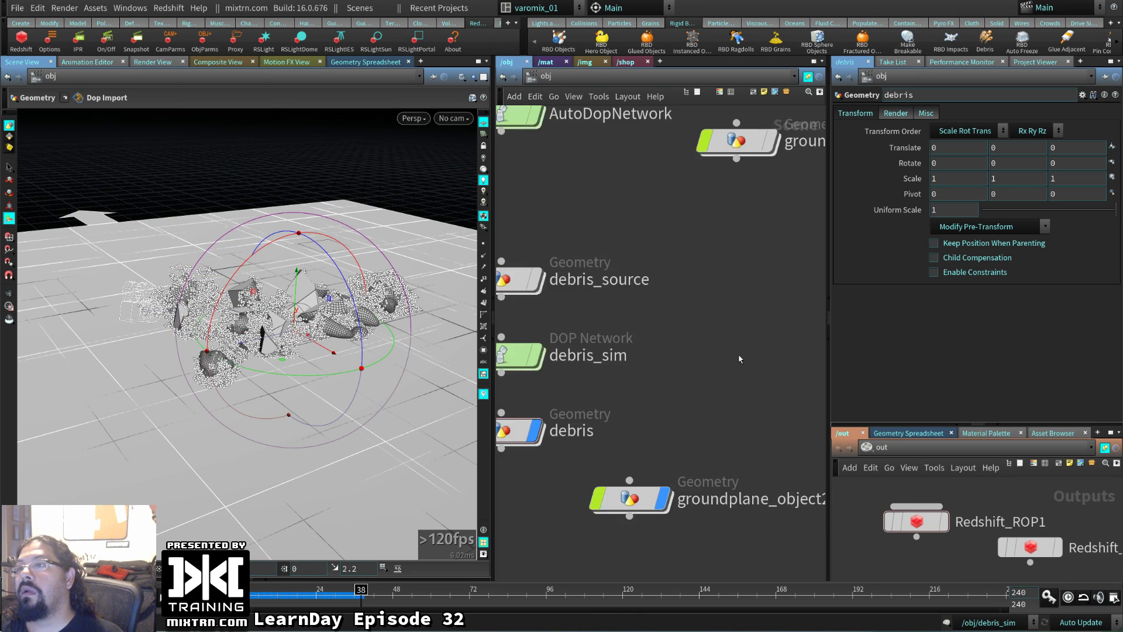
middle_drag(738, 398, 739, 401)
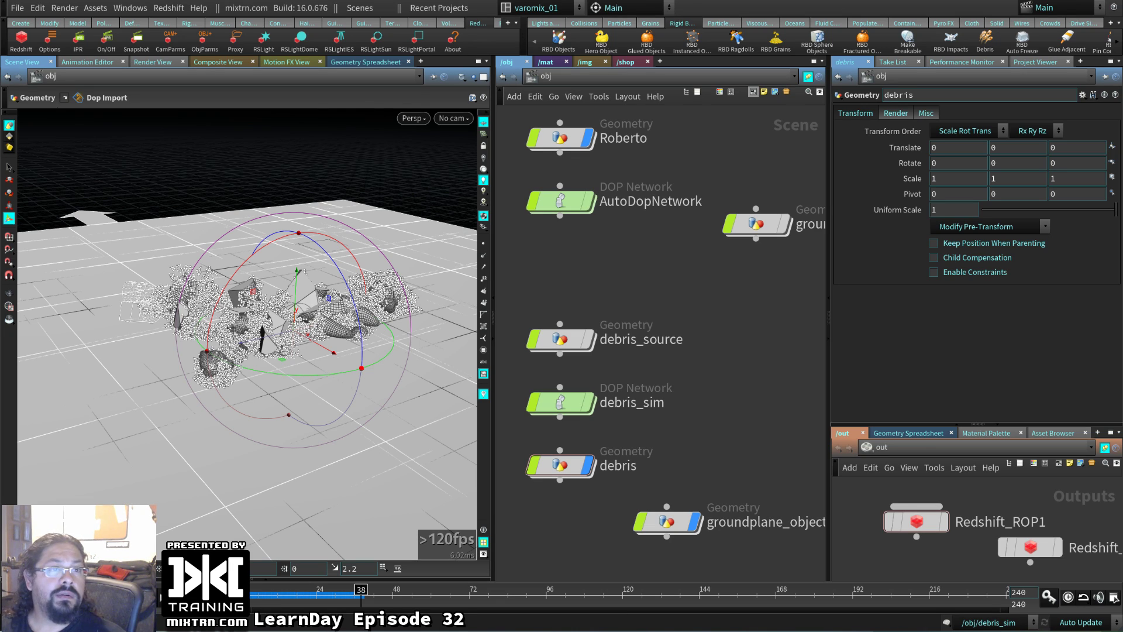
- Switch to the browser window with Pixar's RenderMan website and enlarge it over the Houdini workspace
drag(848, 382, 419, 45)
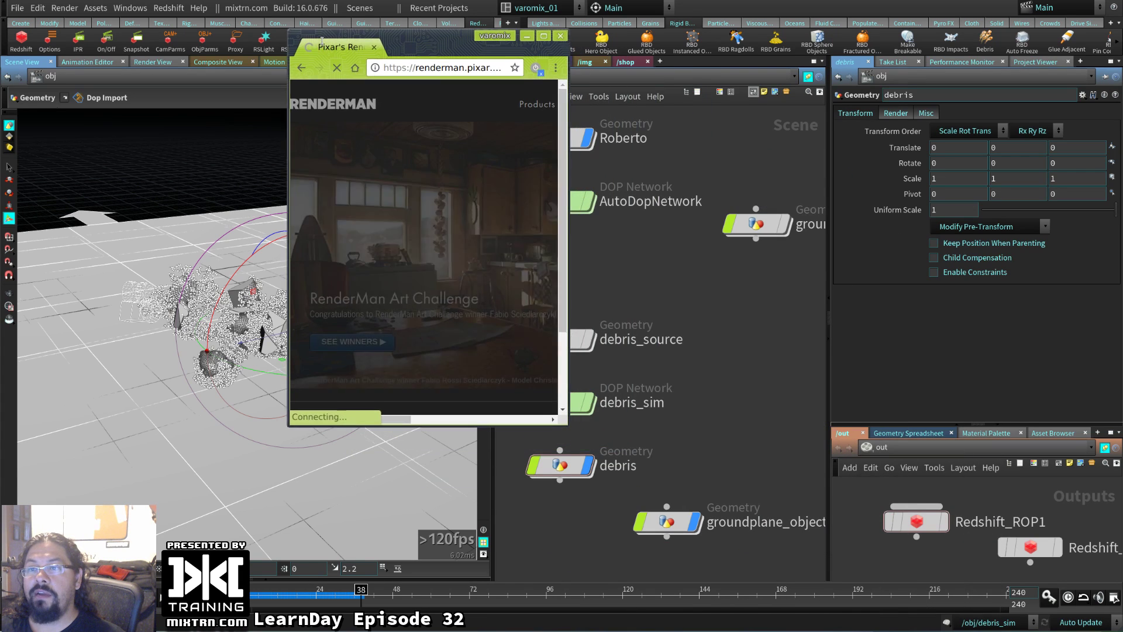
drag(569, 425, 985, 594)
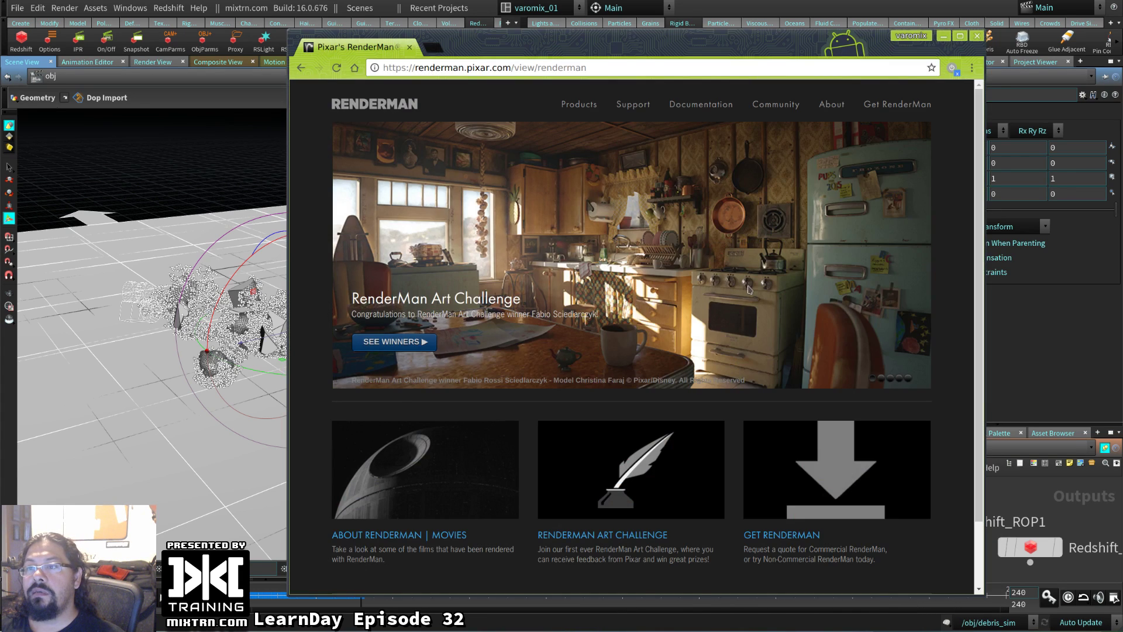
drag(854, 456, 807, 412)
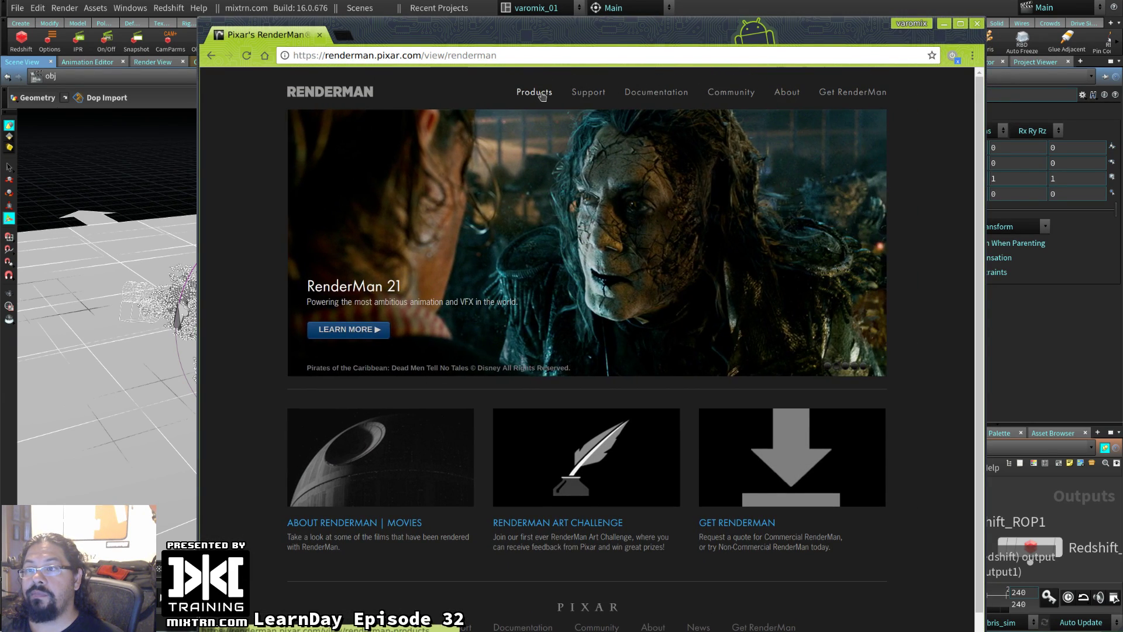
- Open the RenderMan product page on the website and go to its What's new page
click(353, 330)
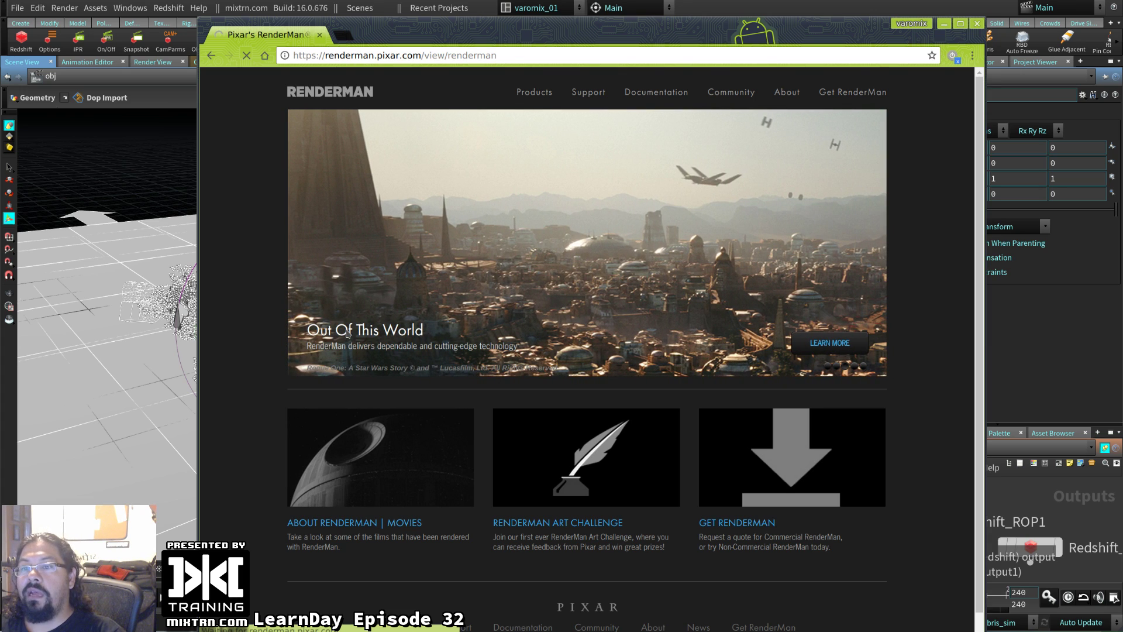
click(534, 94)
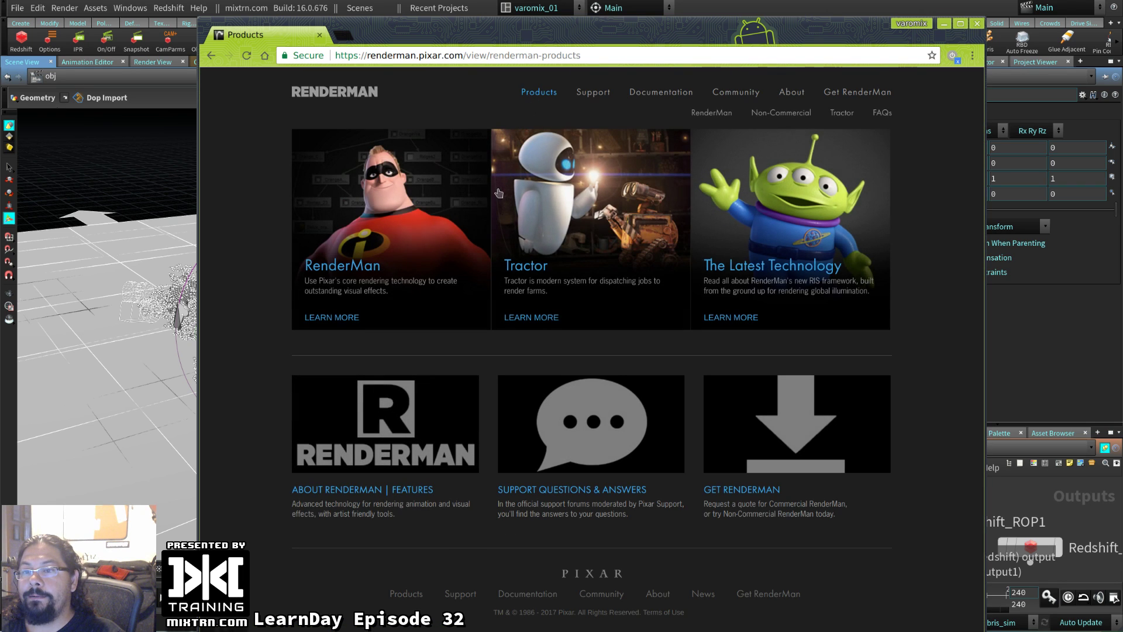
click(426, 210)
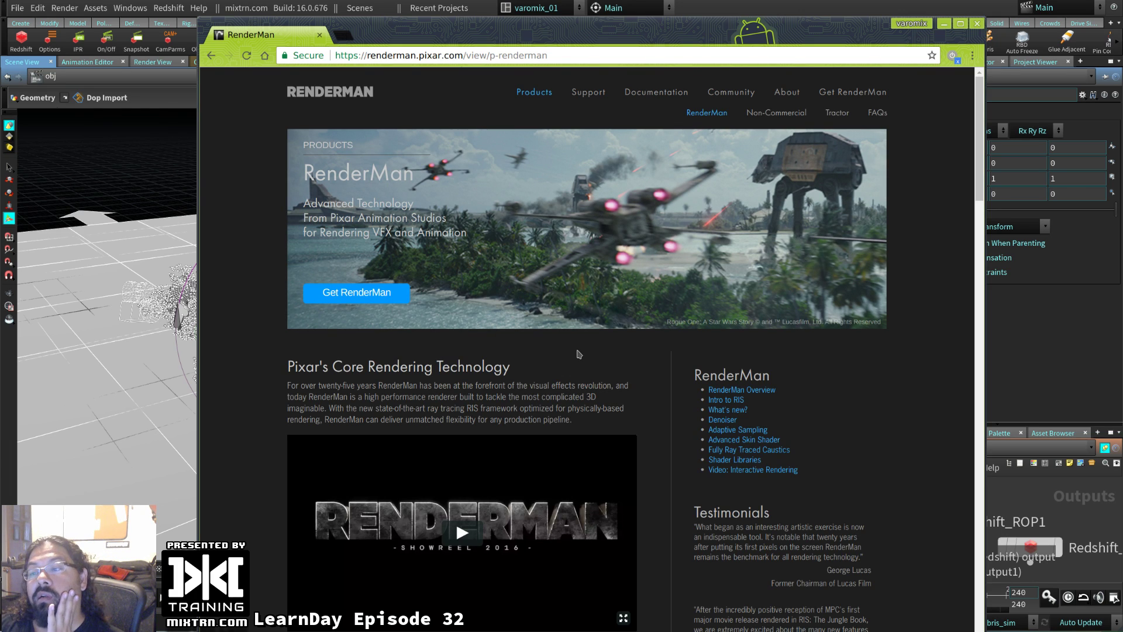
scroll(579, 356, down, 2)
click(727, 335)
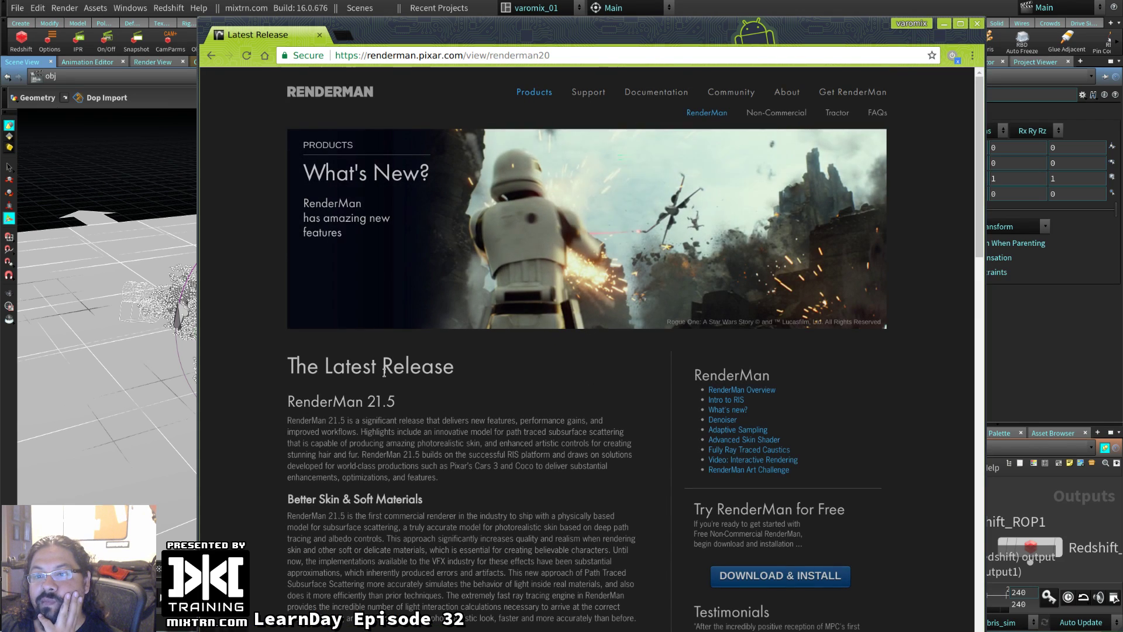
- Read through the RenderMan 21.5 release notes, covering skin, hair, shaders, workflows and performance, and highlight the release heading
drag(287, 401, 479, 404)
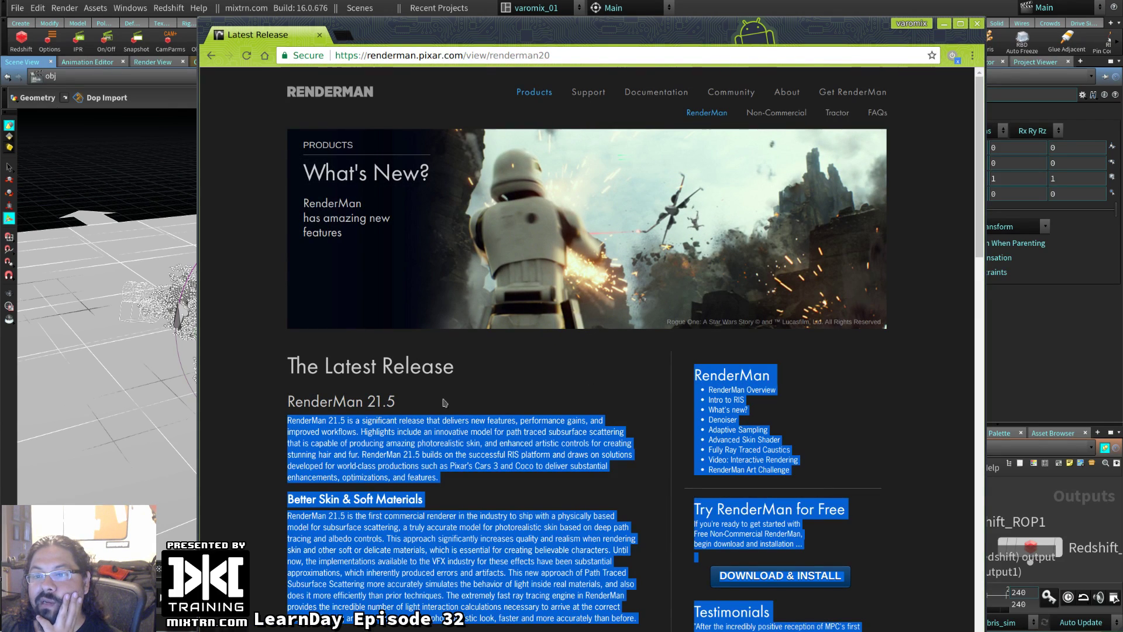
click(290, 407)
scroll(238, 451, down, 4)
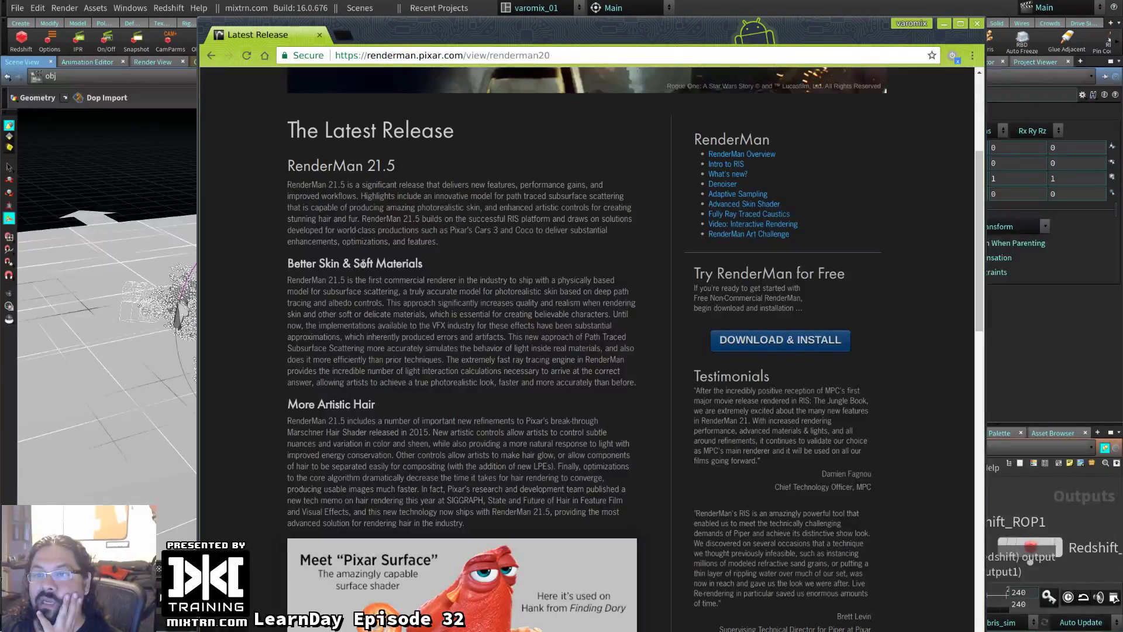
scroll(281, 391, down, 4)
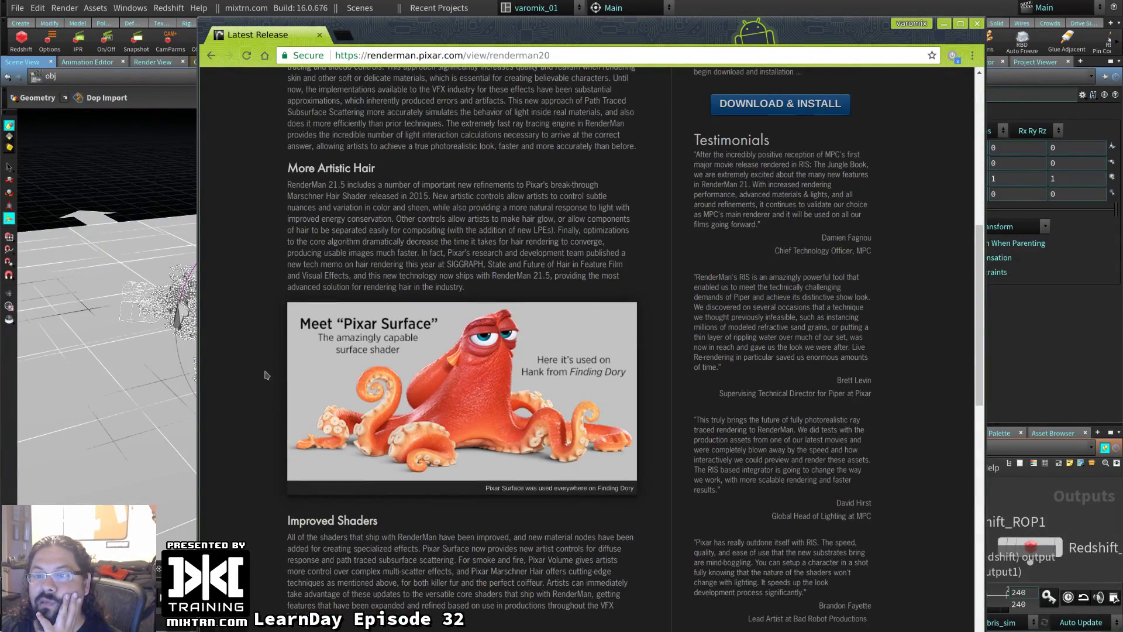
scroll(274, 336, down, 4)
scroll(255, 360, down, 5)
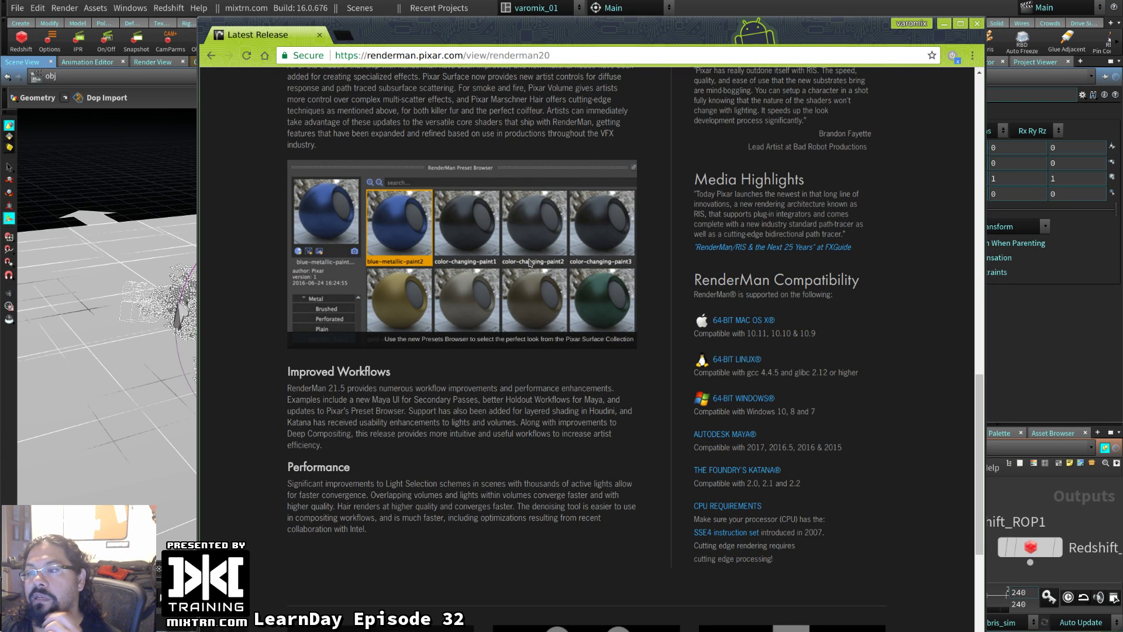
scroll(432, 370, down, 4)
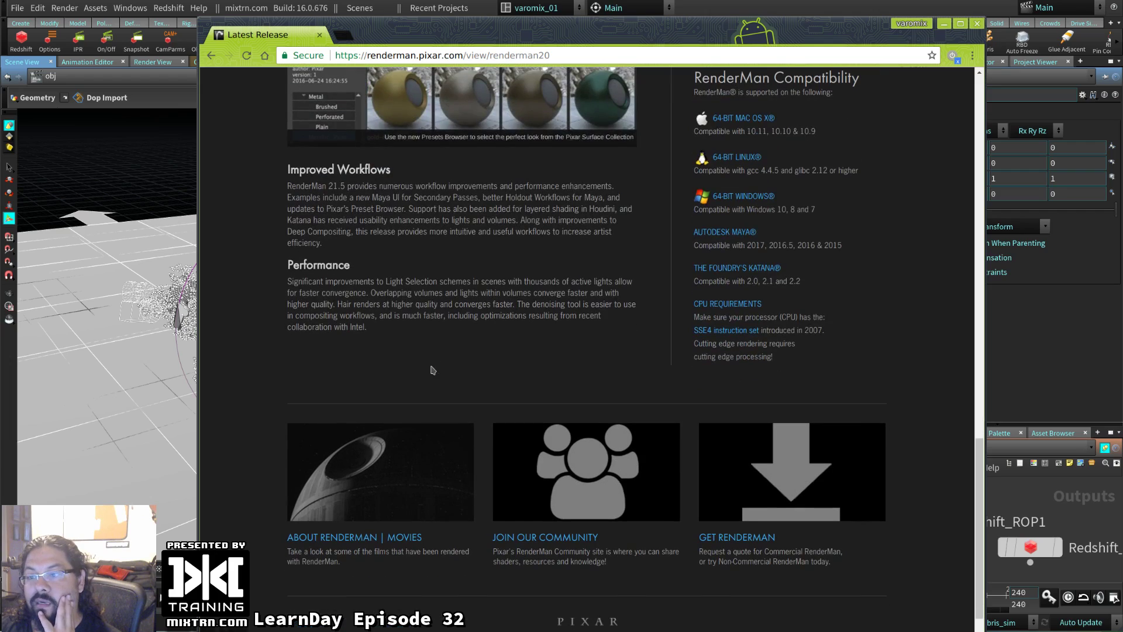
scroll(433, 370, up, 15)
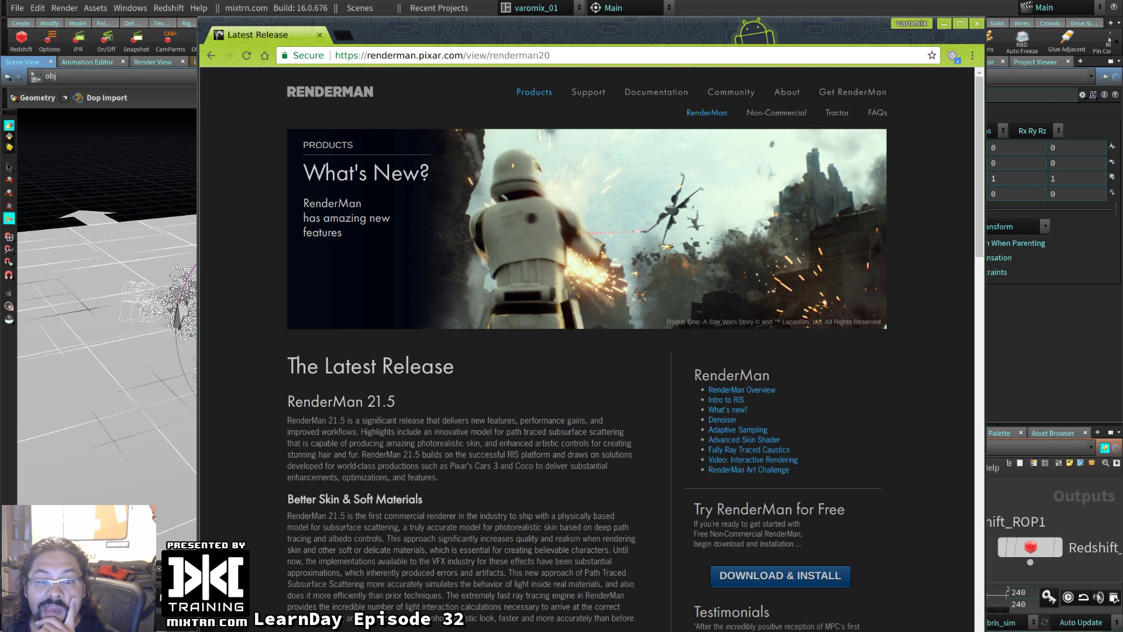
drag(286, 358, 475, 408)
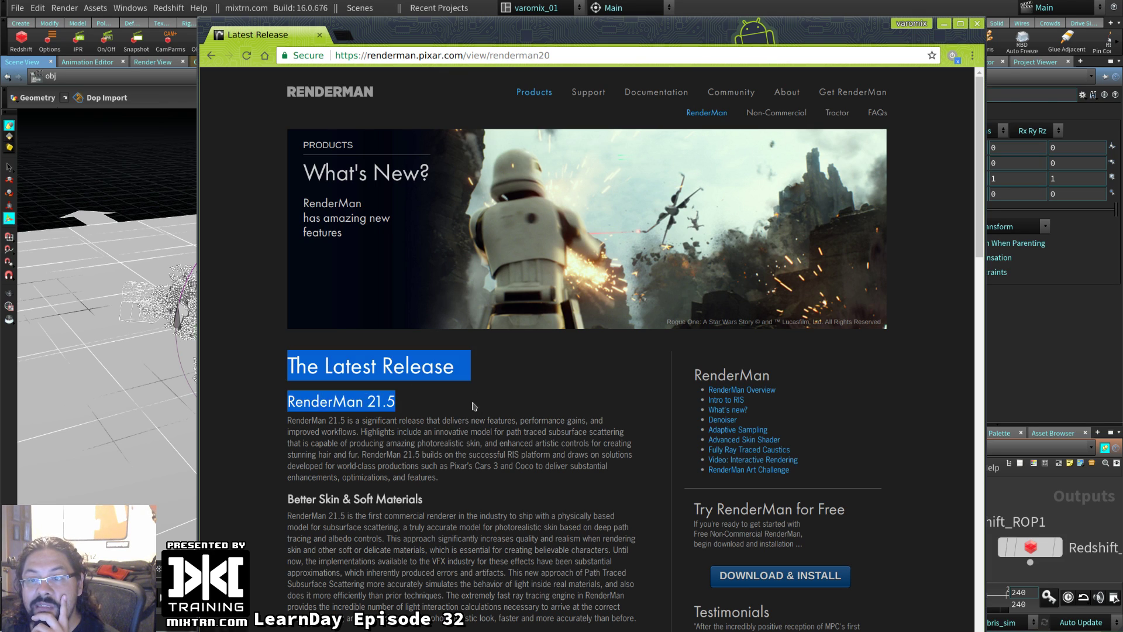
- Examine the RenderMan 21.5 release heading and its introductory paragraph on the What's New page
click(463, 439)
triple_click(294, 403)
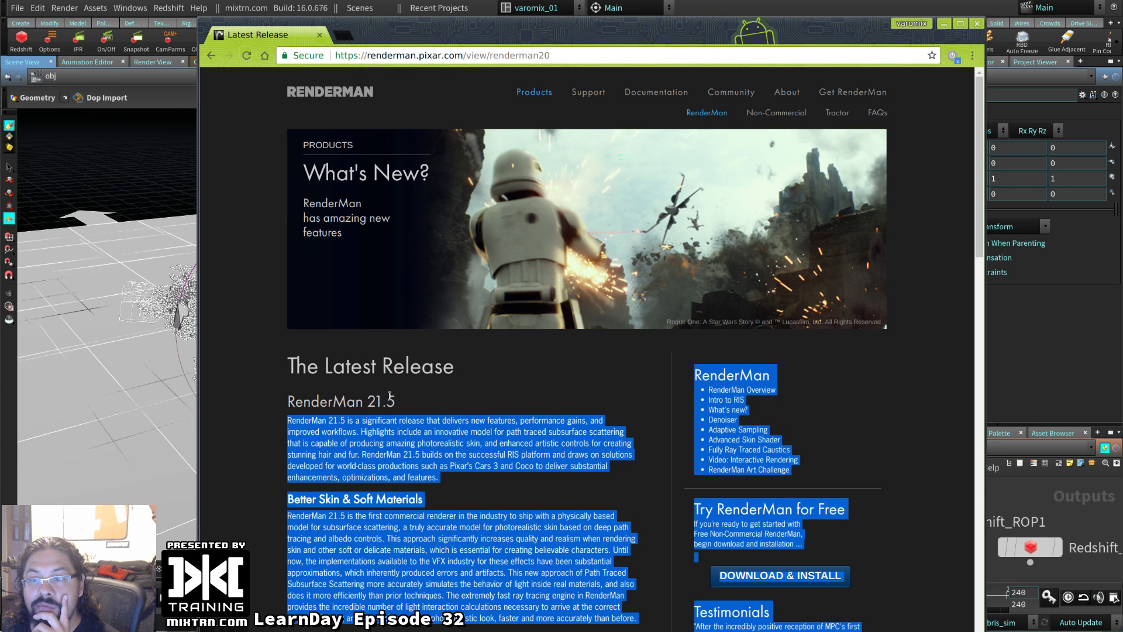
click(299, 402)
triple_click(287, 404)
click(402, 402)
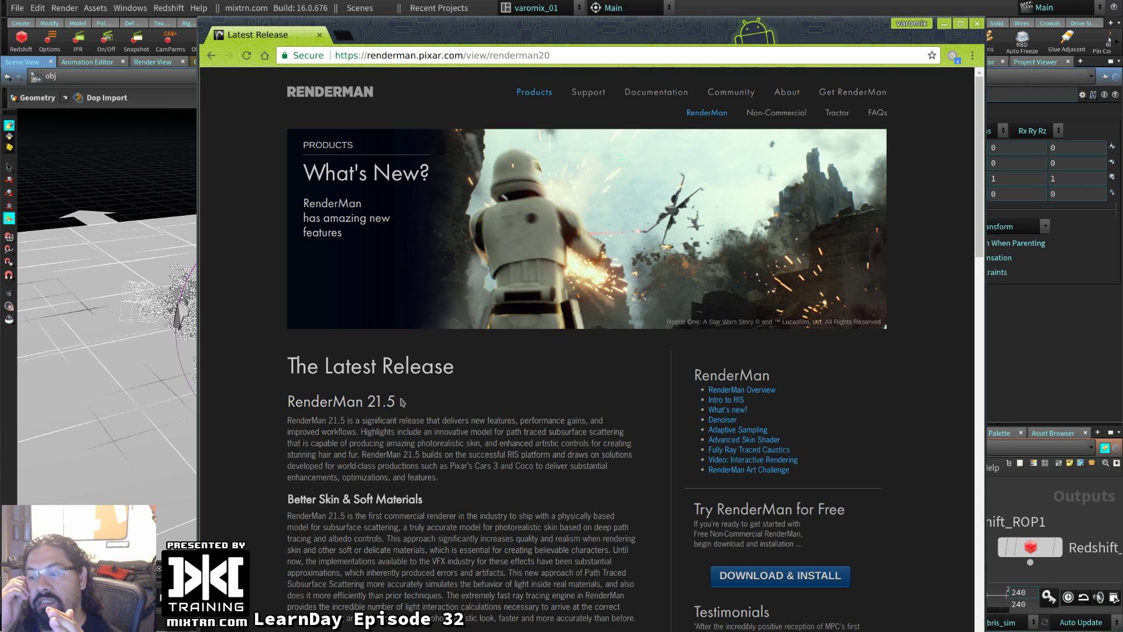
drag(282, 404, 451, 399)
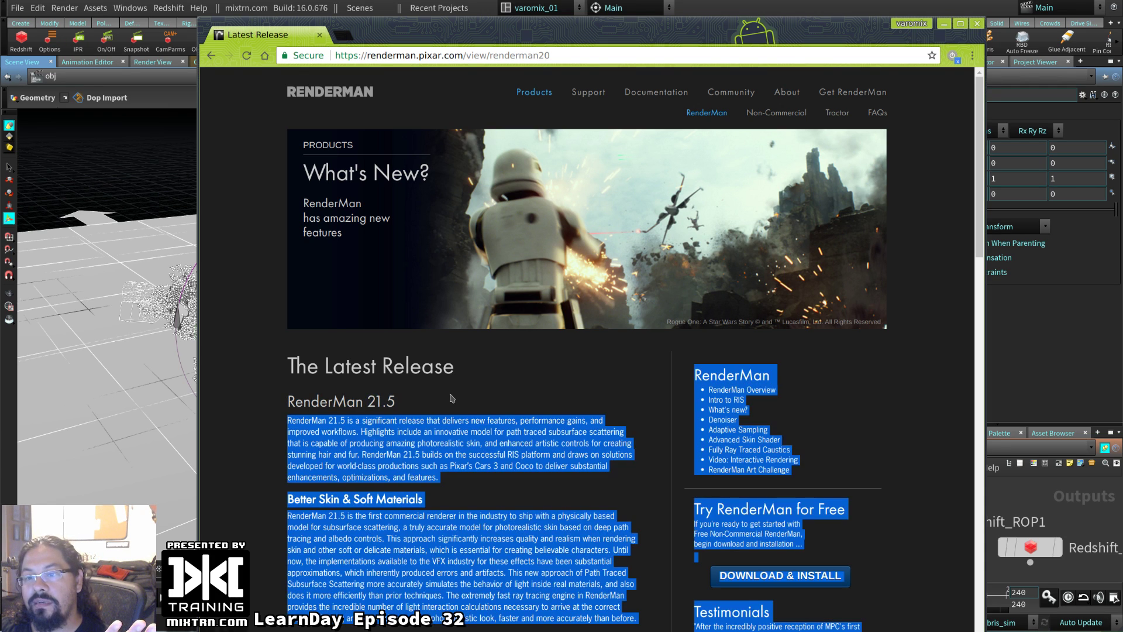
click(442, 400)
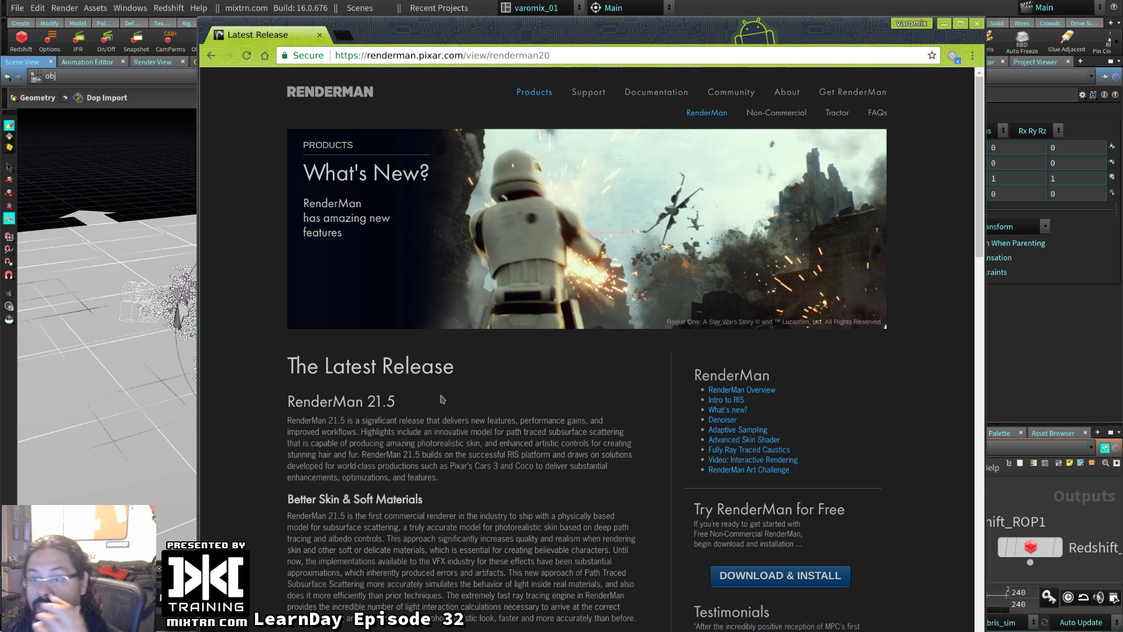
scroll(443, 400, down, 1)
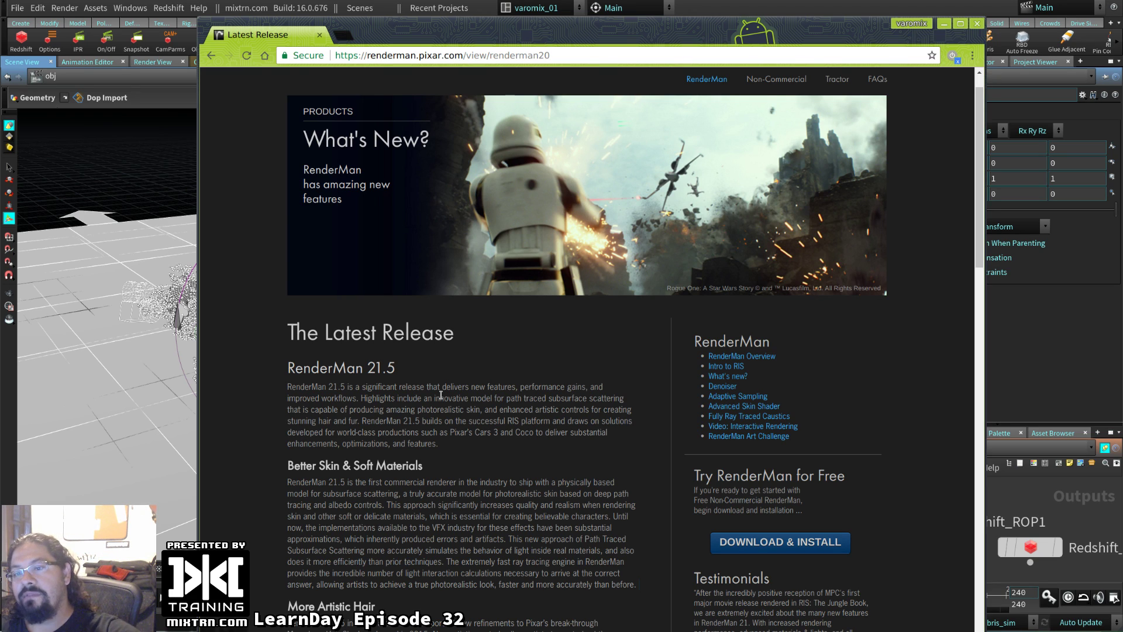
double_click(511, 407)
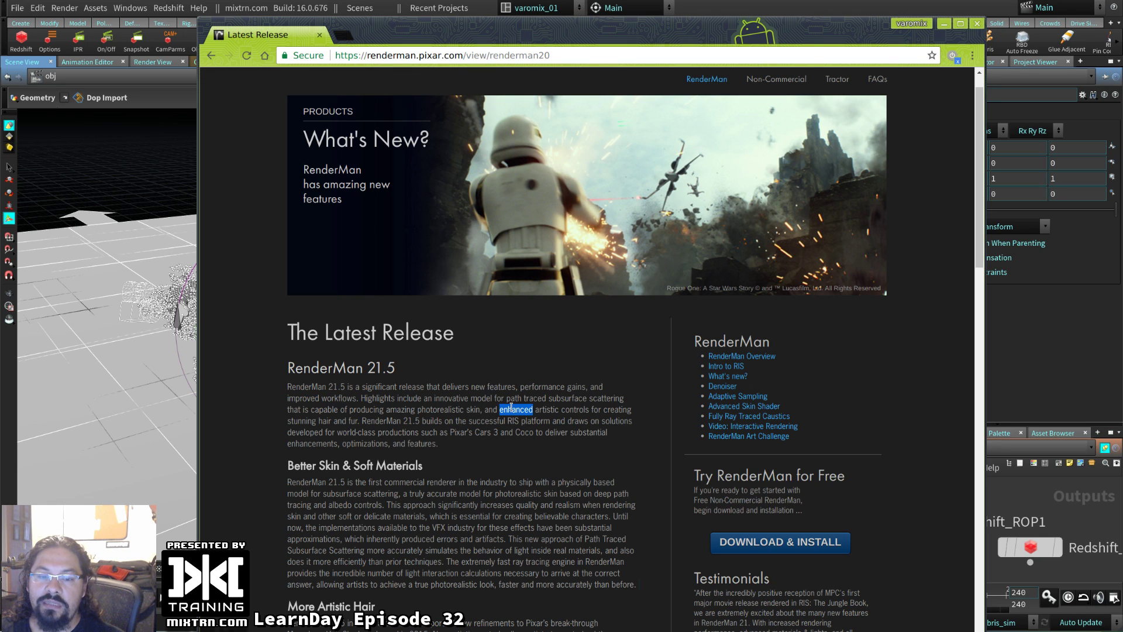
- Close the browser to return to Houdini, start a new scene without saving the current one, and hide the shelf
click(977, 24)
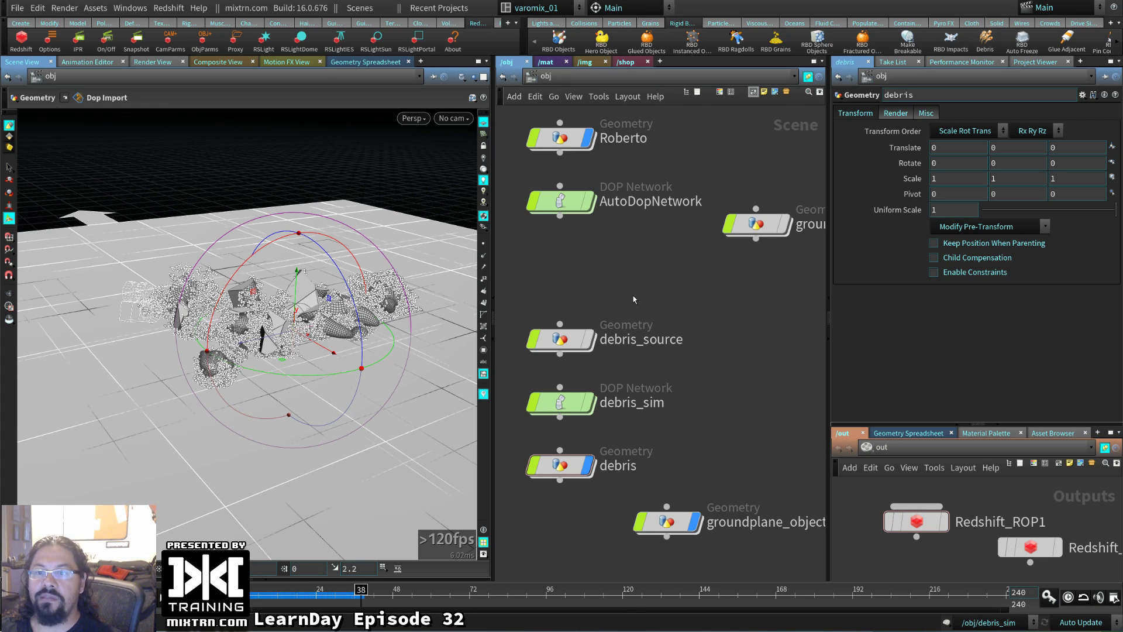
click(17, 8)
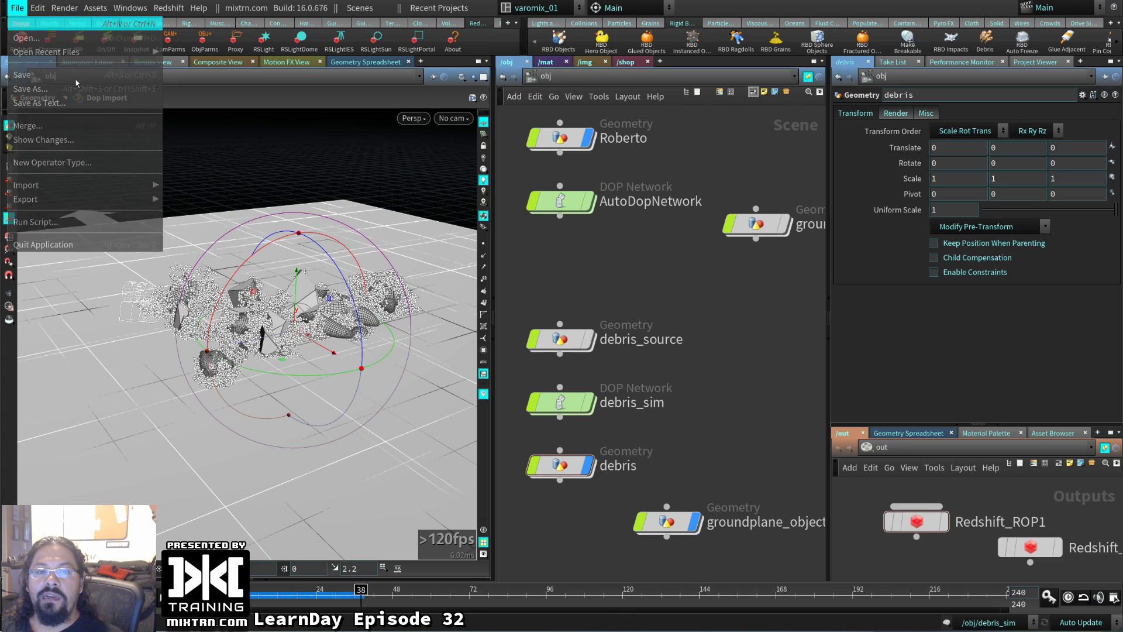
click(23, 18)
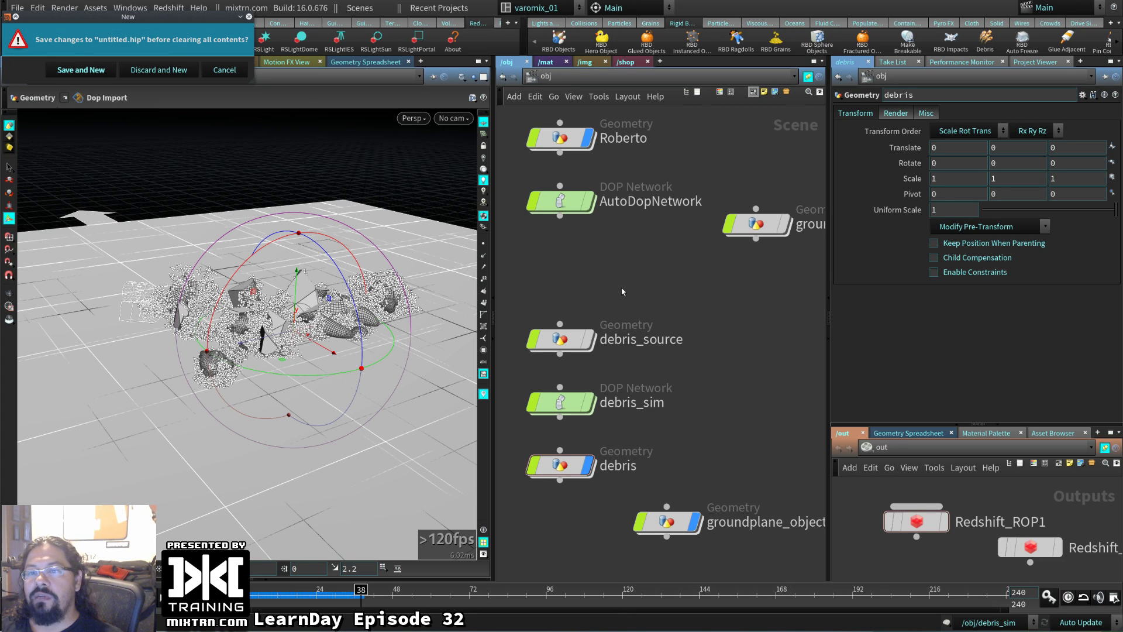
click(153, 70)
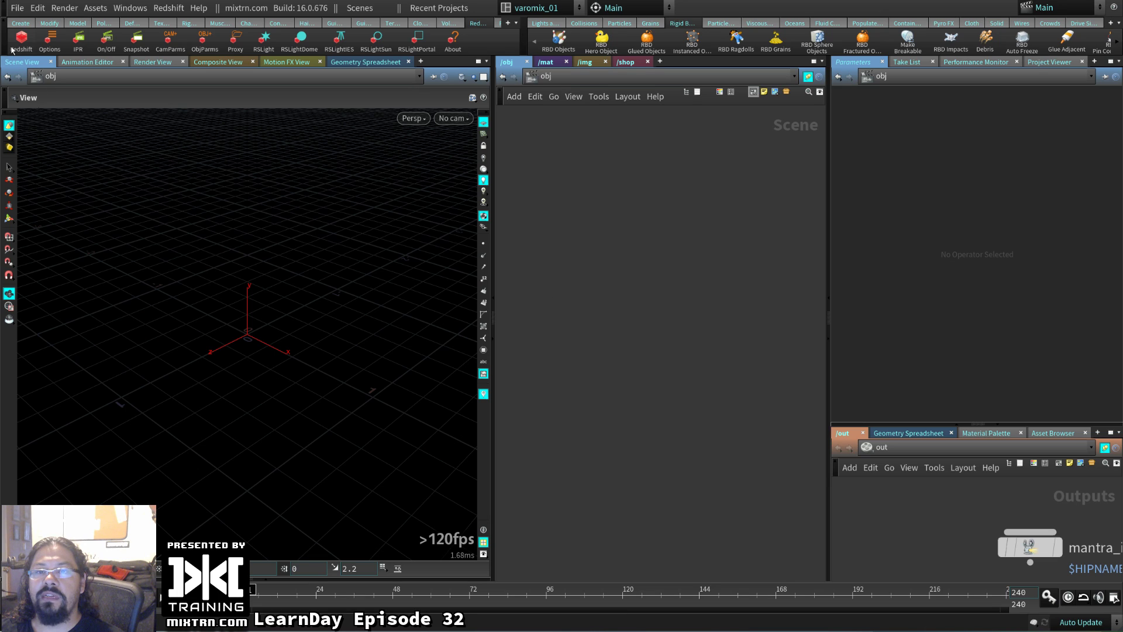
key(alt+shift+s)
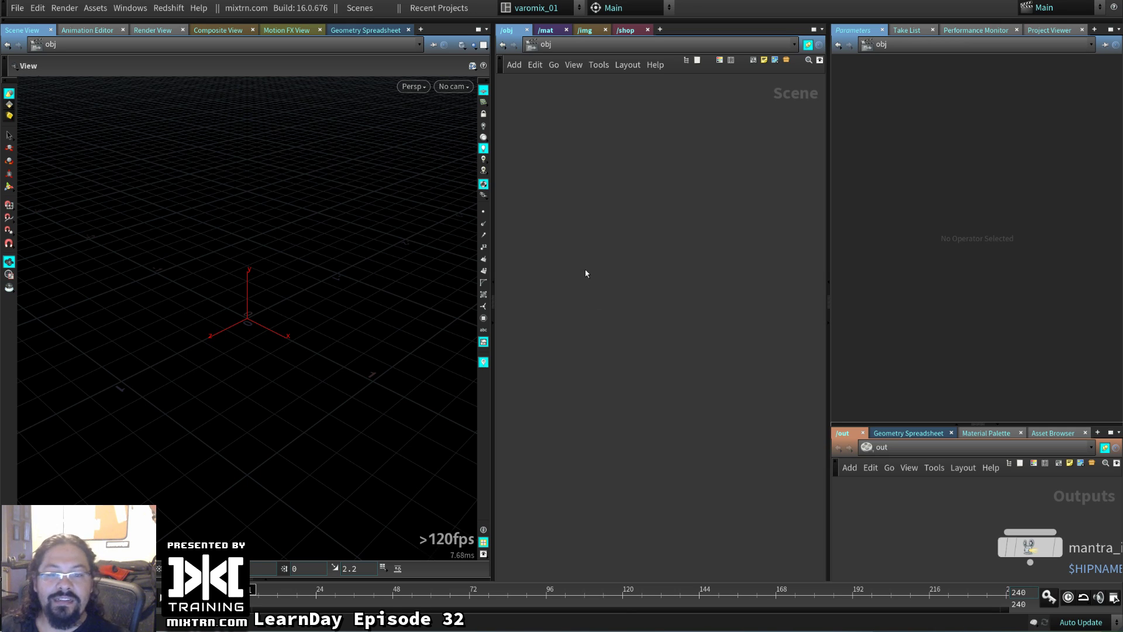
key(Tab)
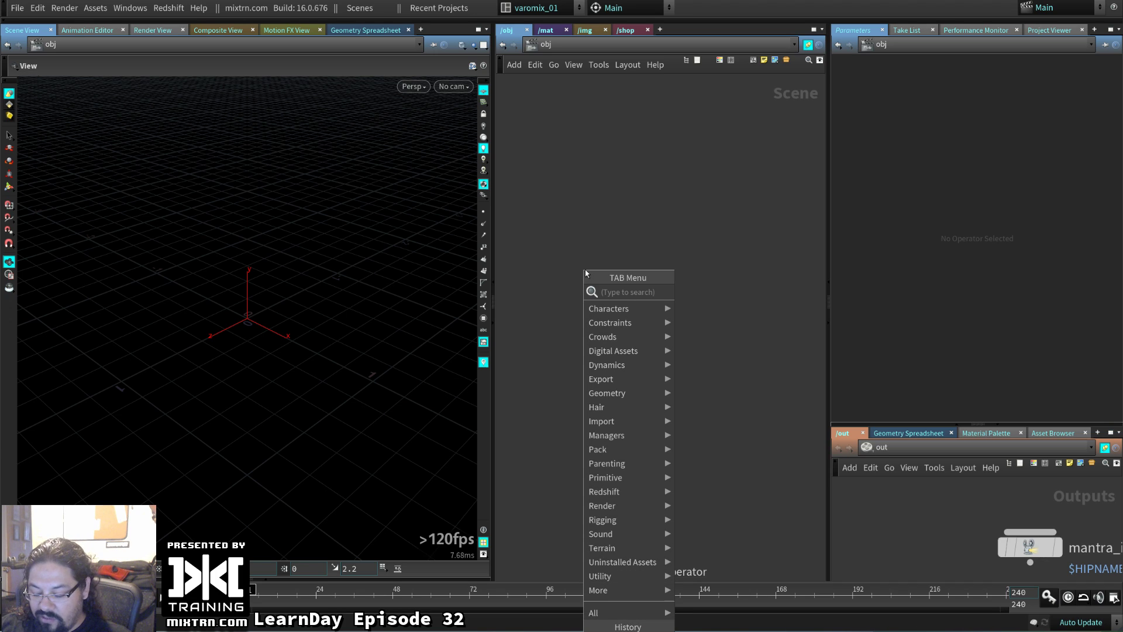
text(lin)
key(Return)
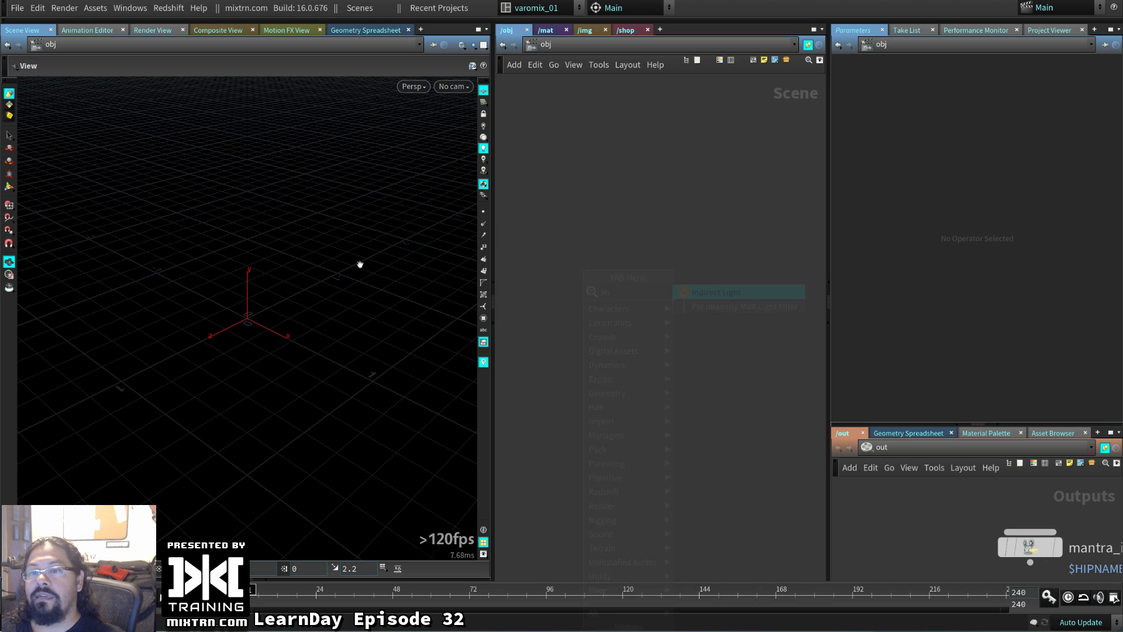
- Draw an open ten-point polygon curve looping around the origin in the perspective view
key(Tab)
text(cu)
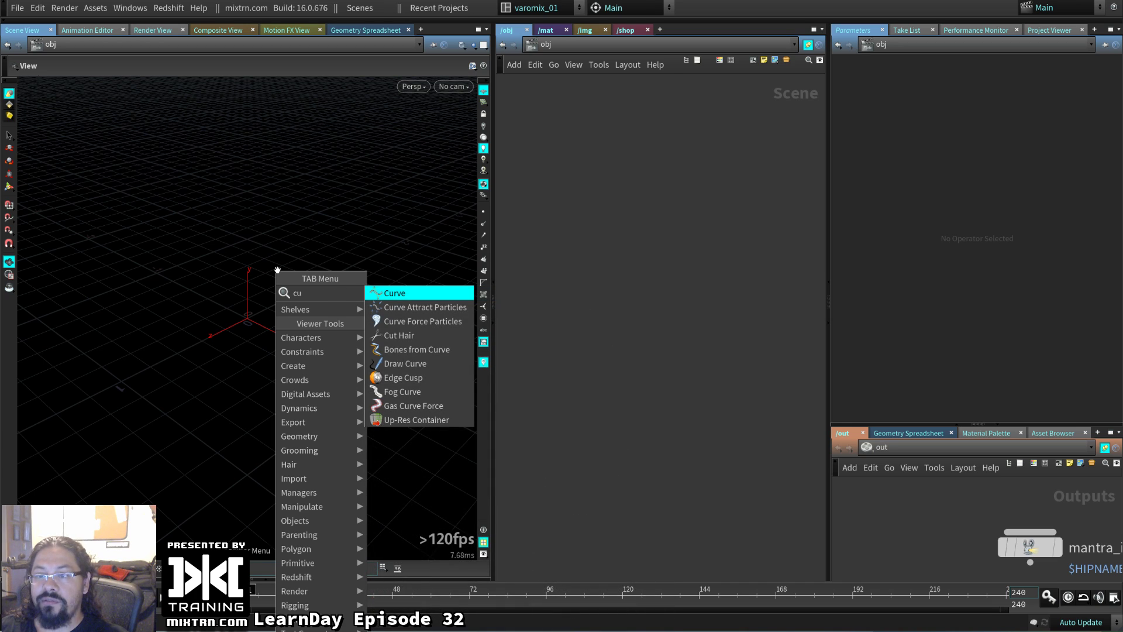
key(Return)
click(251, 263)
click(298, 220)
click(252, 246)
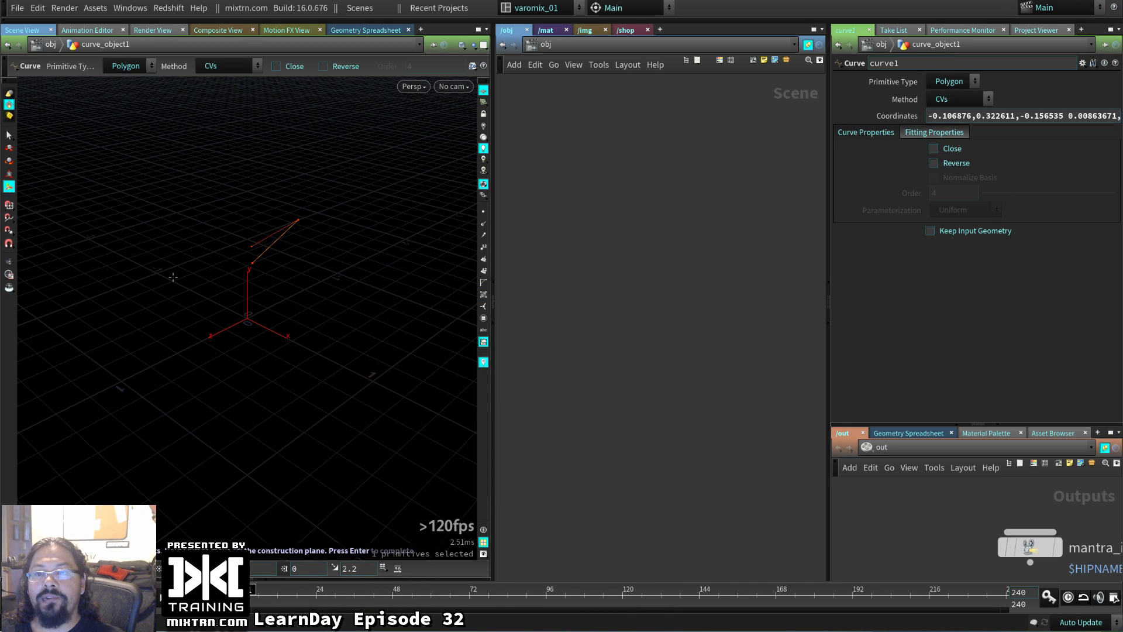
click(83, 289)
click(34, 393)
click(188, 483)
click(396, 427)
click(405, 296)
click(322, 265)
click(209, 380)
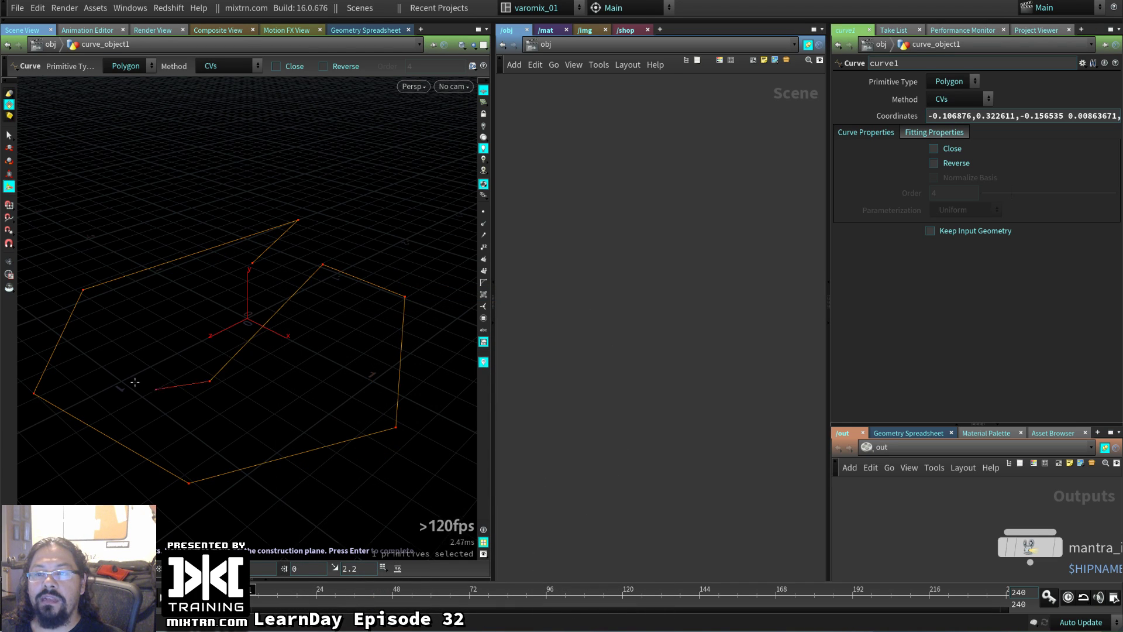
click(130, 379)
key(Return)
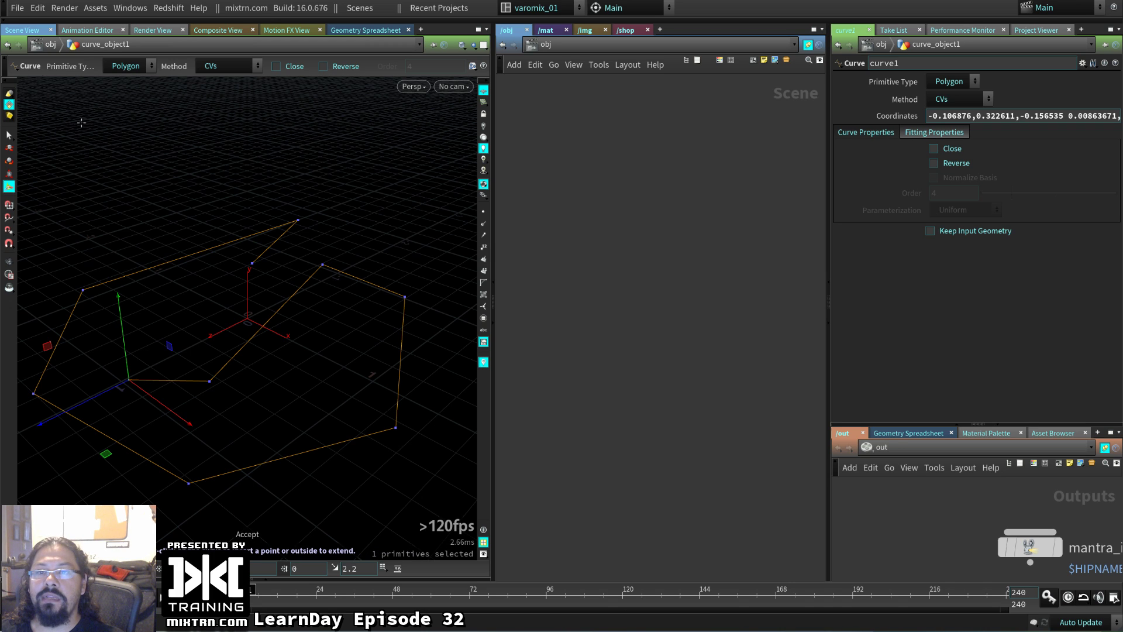
- Change the curve's primitive type to NURBS with the CVs method and check its shape from a lower angle
click(126, 66)
click(124, 95)
click(224, 66)
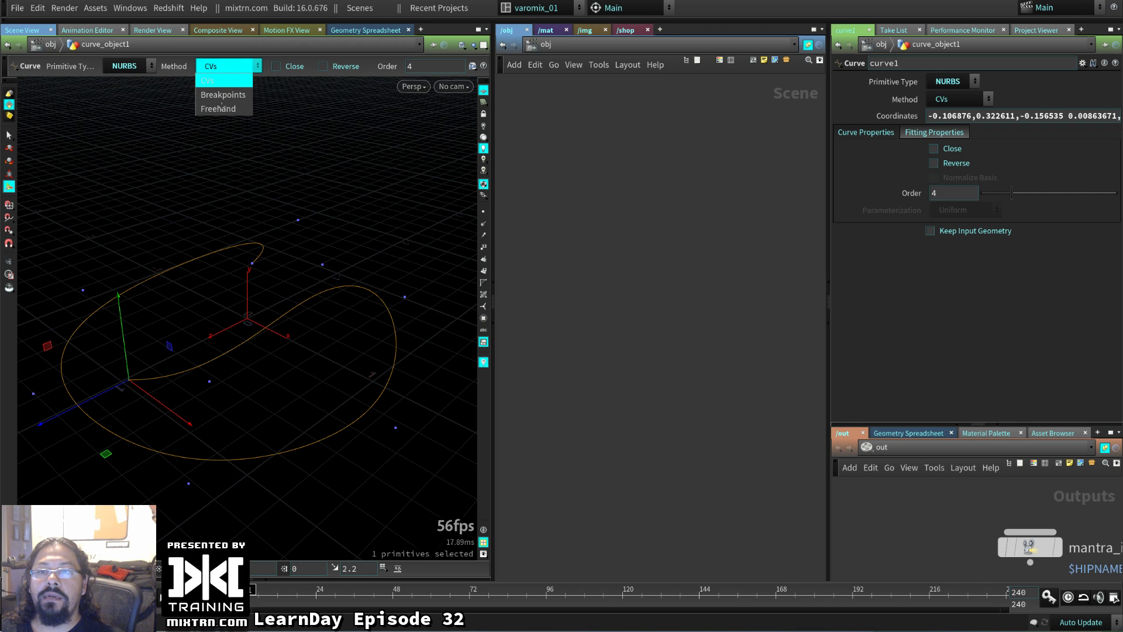
click(208, 81)
mouse_move(257, 351)
mouse_down()
mouse_move(284, 354)
mouse_move(179, 313)
mouse_move(251, 351)
mouse_up()
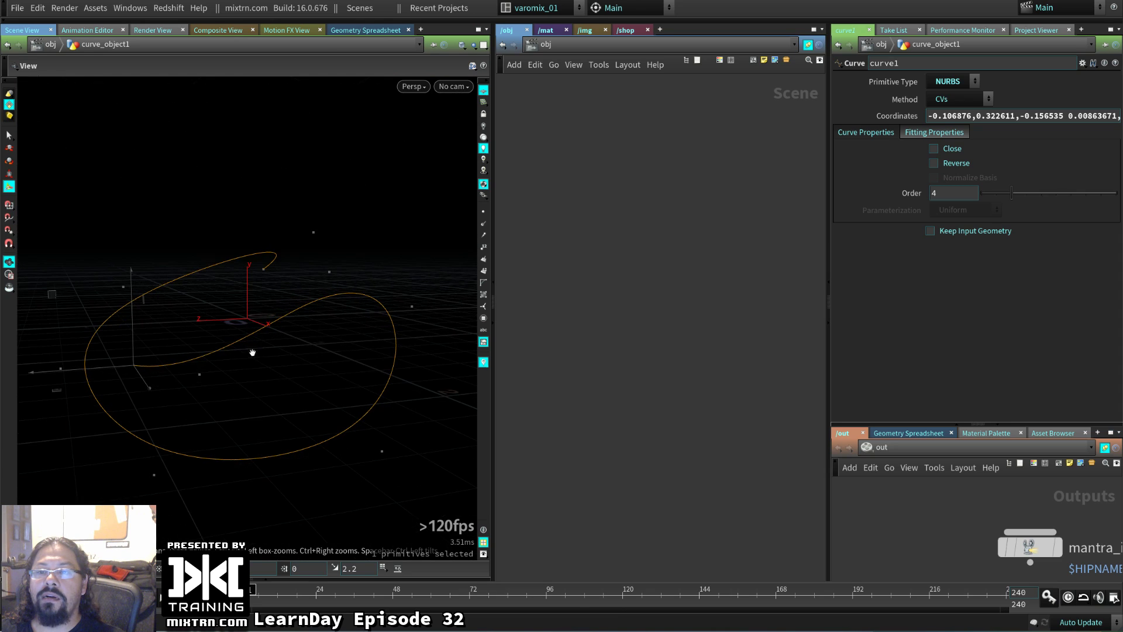
- Undo the NURBS conversion and the last placed curve points, and leave the Curve tool
key(ctrl+z)
key(ctrl+z)
key(ctrl+z)
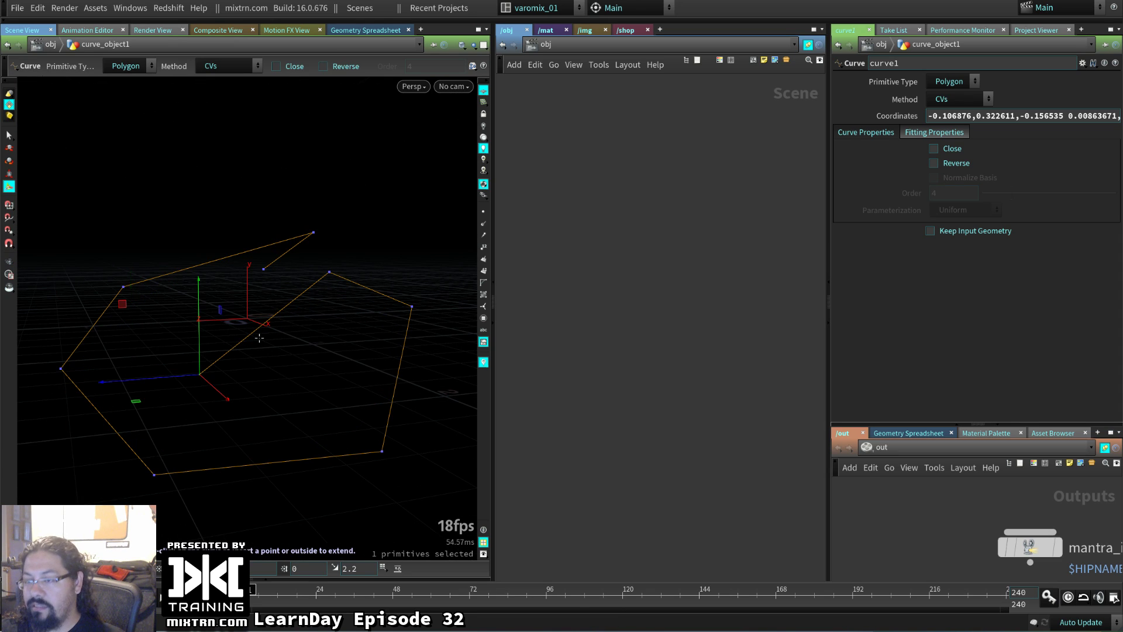
key(l)
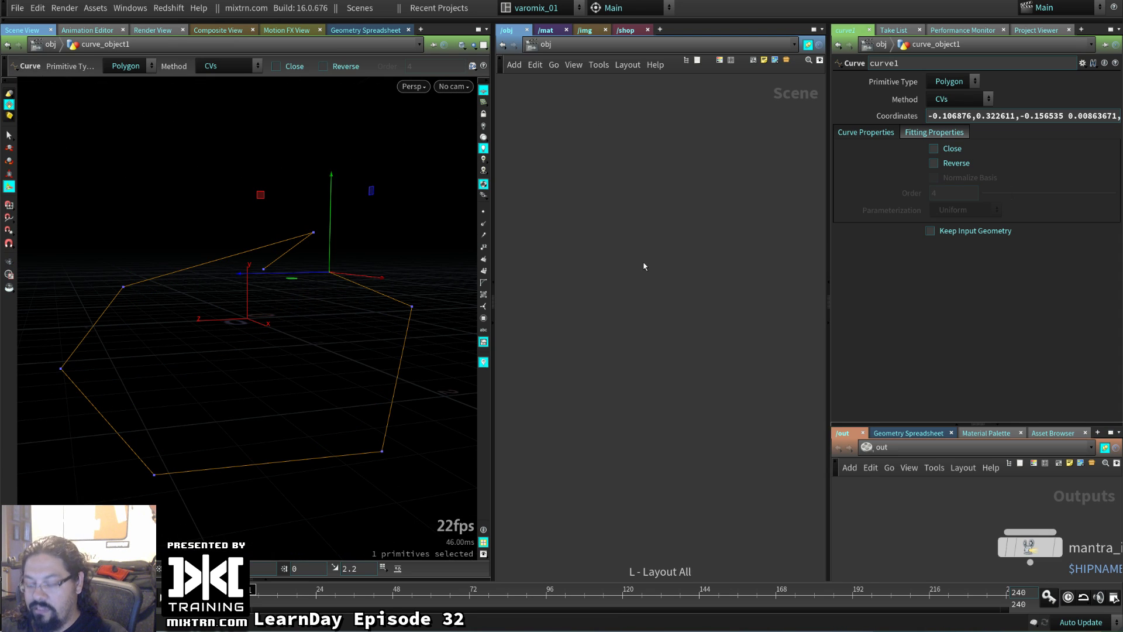
key(Escape)
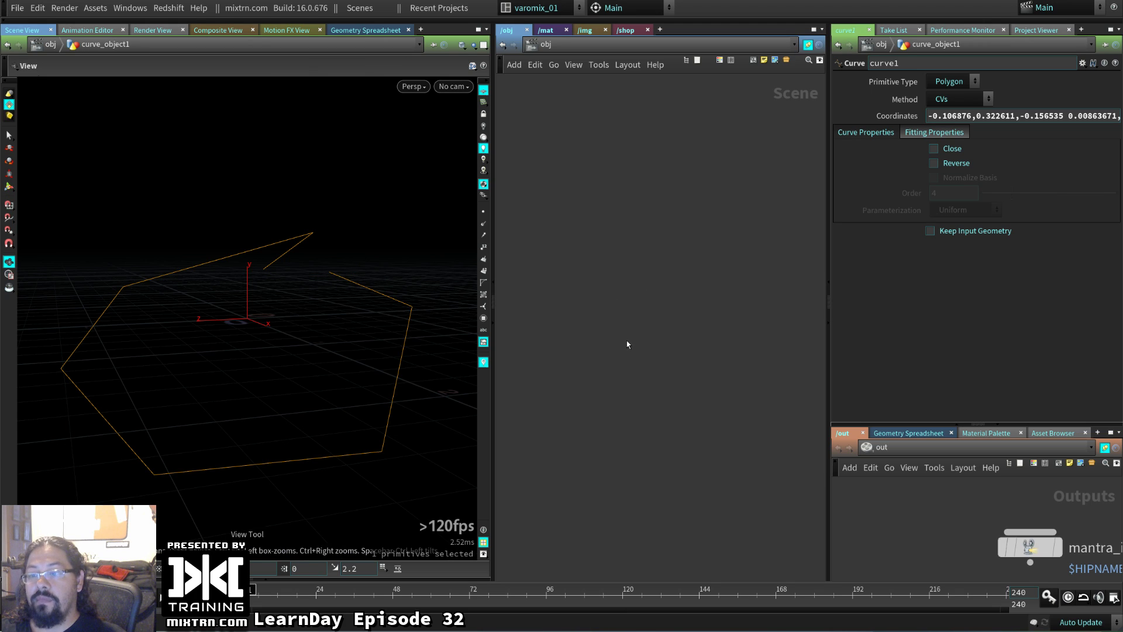
- Delete the unwanted curve object from the scene network
click(546, 45)
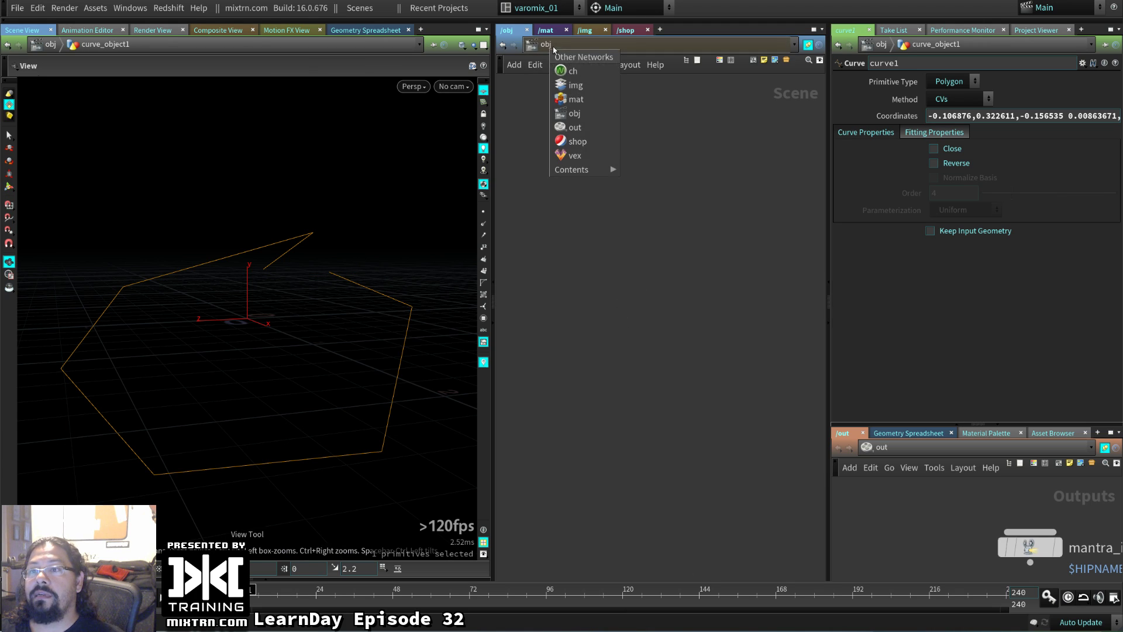
key(Escape)
scroll(353, 306, down, 5)
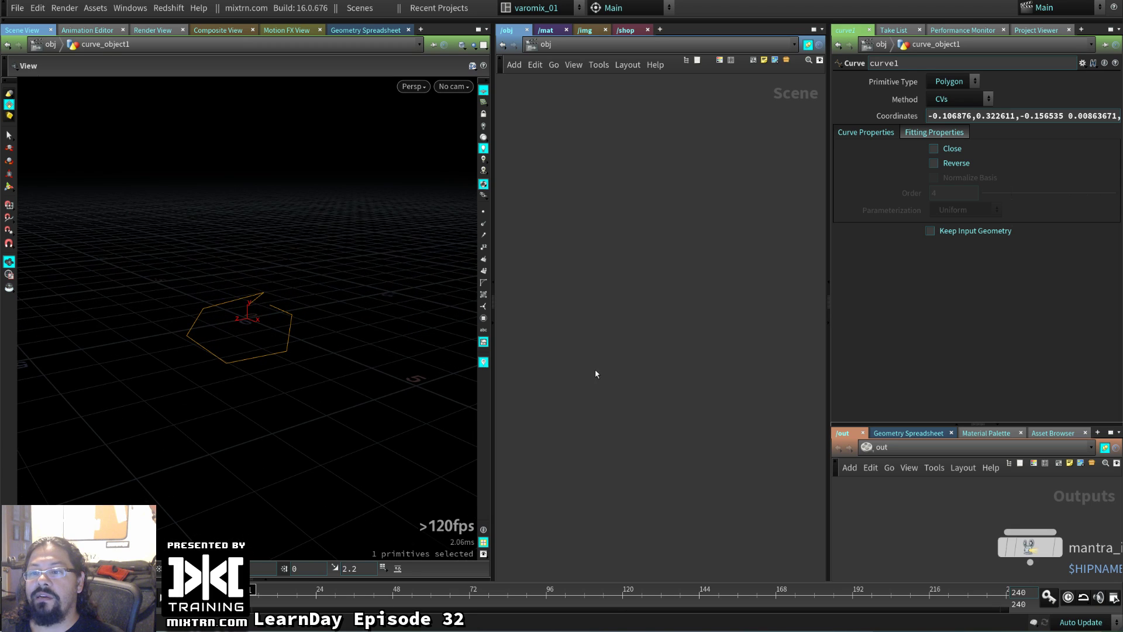
key(o)
key(h)
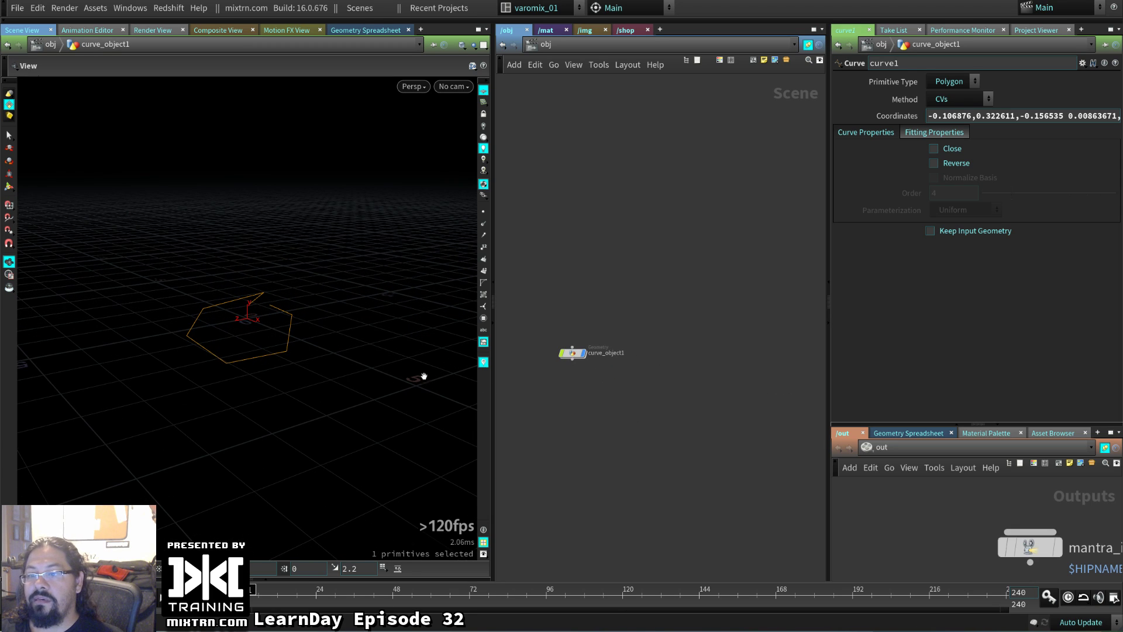
drag(609, 311, 519, 433)
key(Delete)
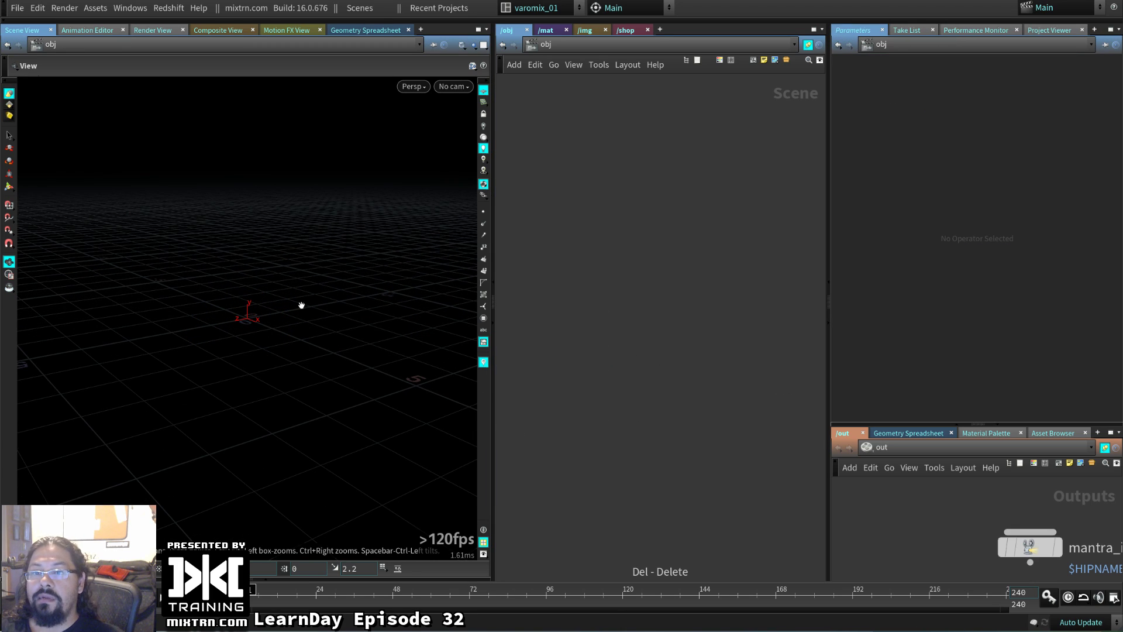
- In the top view, draw a polygon curve on the ground plane that spirals inward to the origin in about two turns
key(space+2)
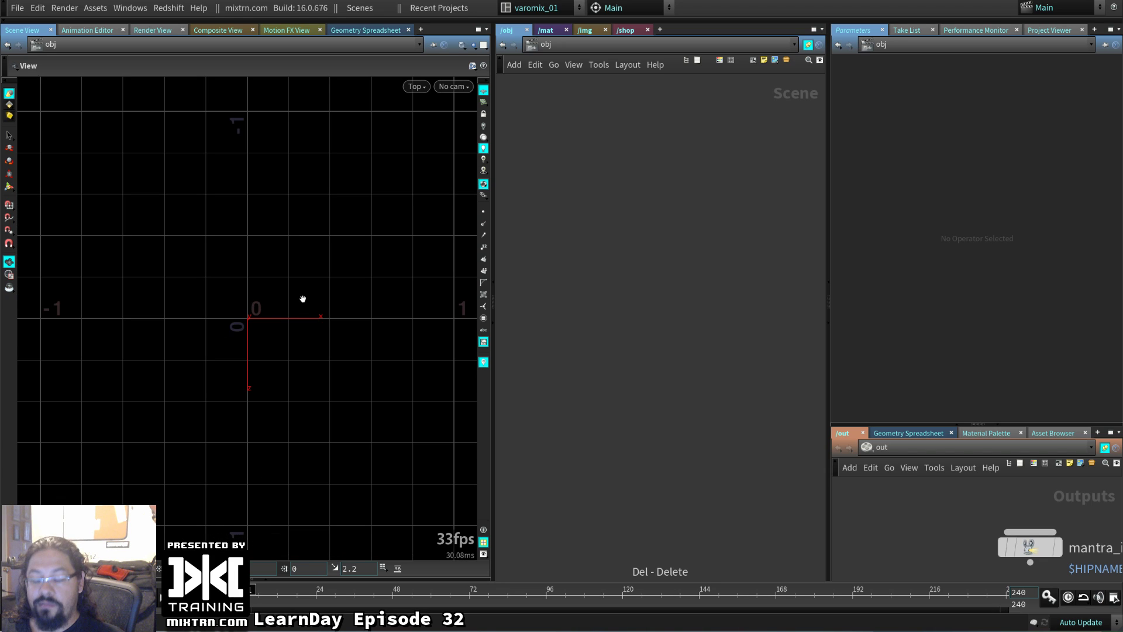
key(Tab)
text(curve)
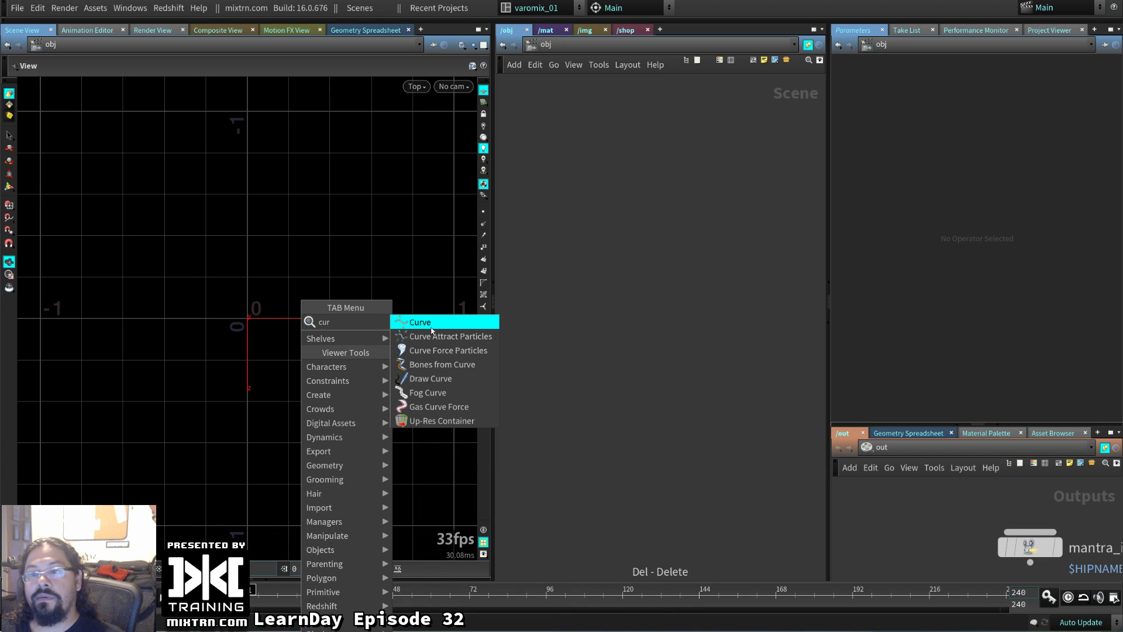
key(Return)
click(225, 146)
click(75, 282)
click(63, 465)
click(240, 486)
click(369, 434)
click(408, 245)
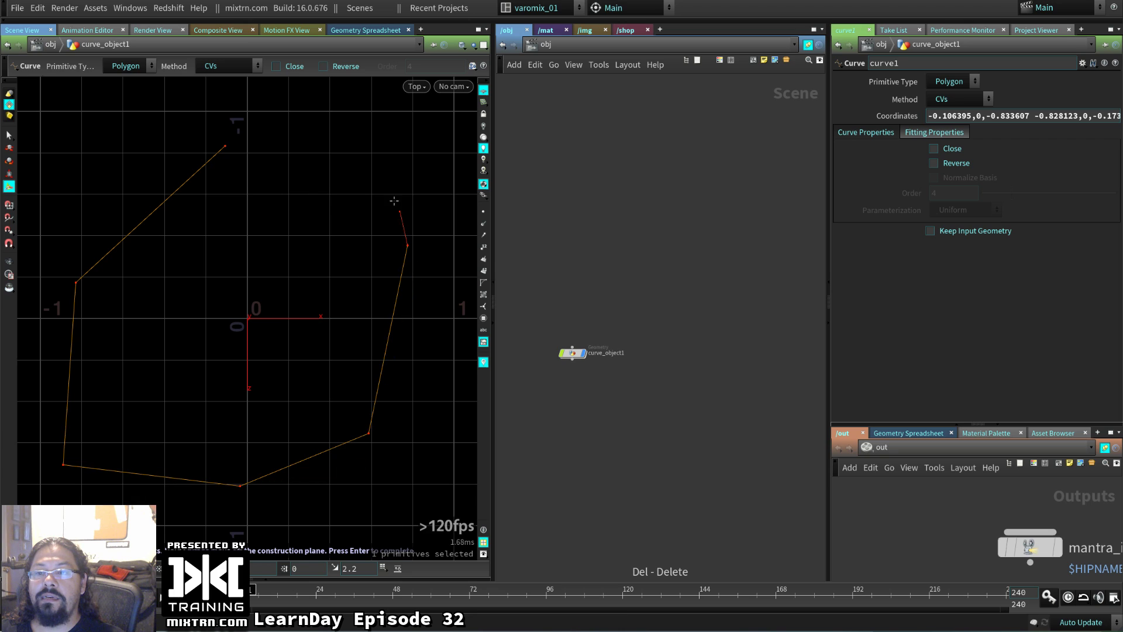
click(308, 195)
click(139, 225)
click(215, 443)
click(310, 425)
click(324, 293)
click(248, 281)
click(221, 337)
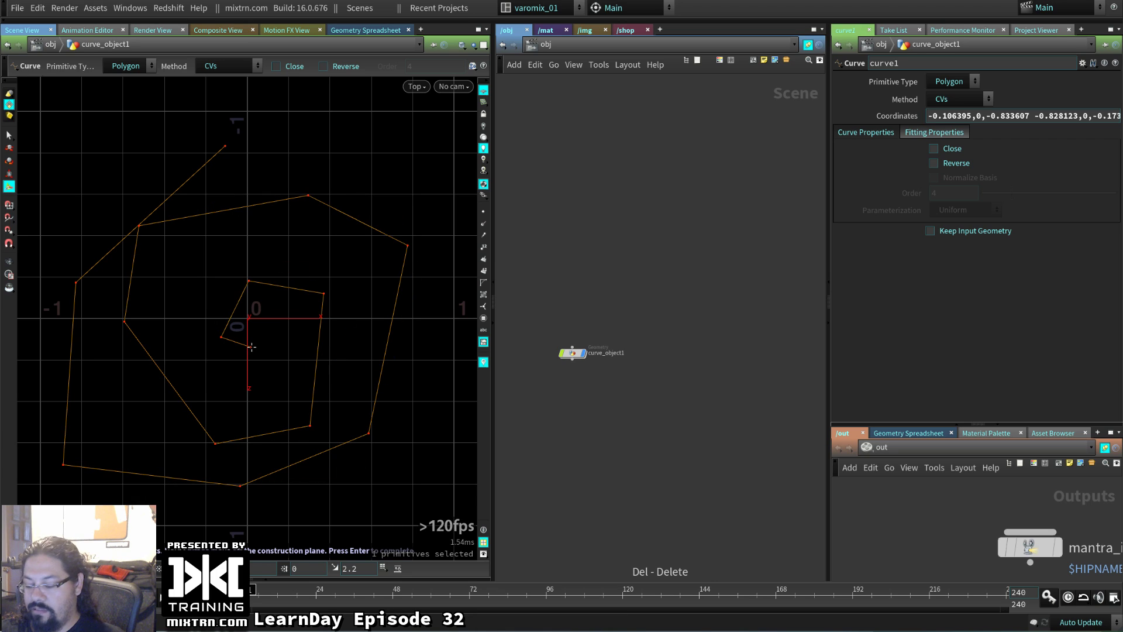
key(Return)
- Set the spiral curve's primitive type to NURBS
click(126, 66)
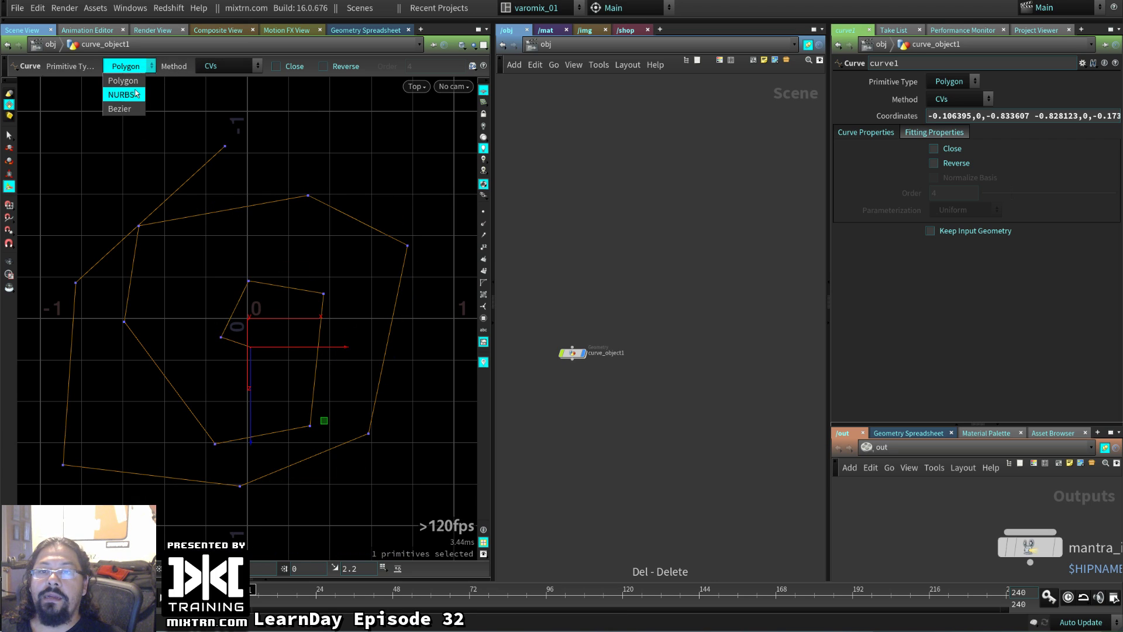
click(122, 94)
key(Escape)
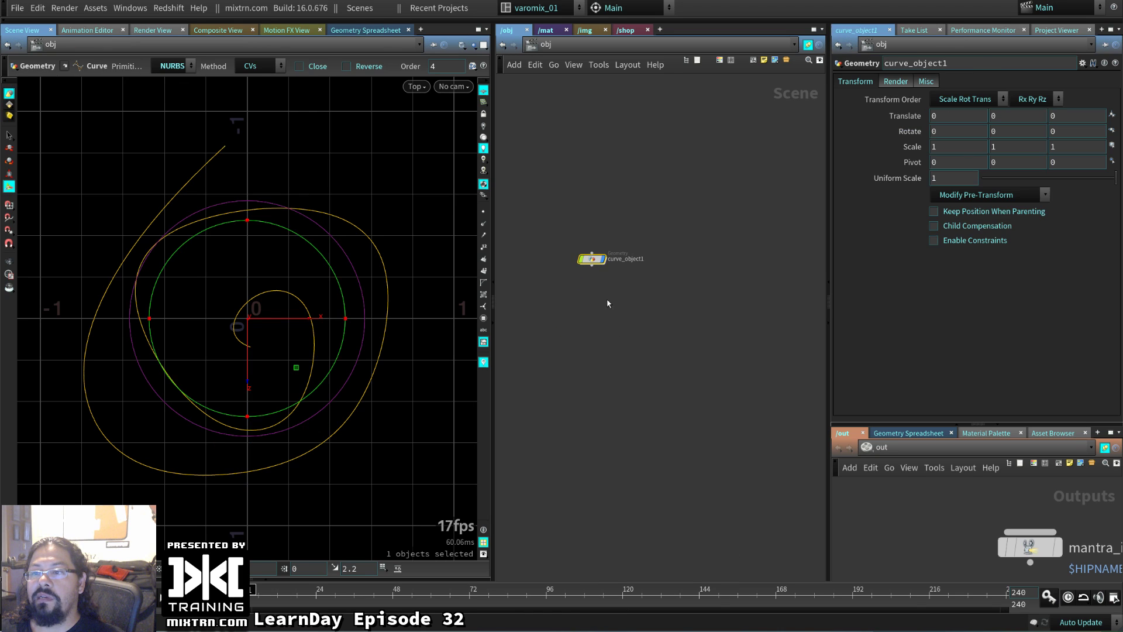
- Switch to the perspective view and enter the curve object's geometry network
key(h)
key(Escape)
drag(421, 345, 598, 258)
key(Return)
double_click(598, 258)
drag(658, 342, 595, 241)
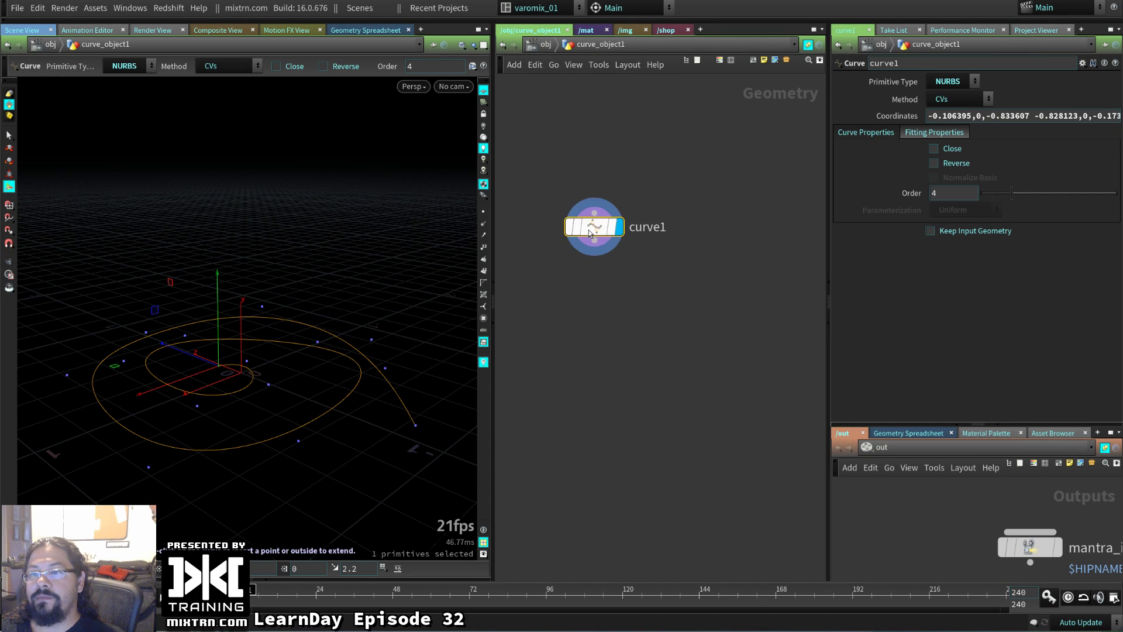
- Add a Resample node below the curve node, fed by the curve
key(Tab)
text(resa)
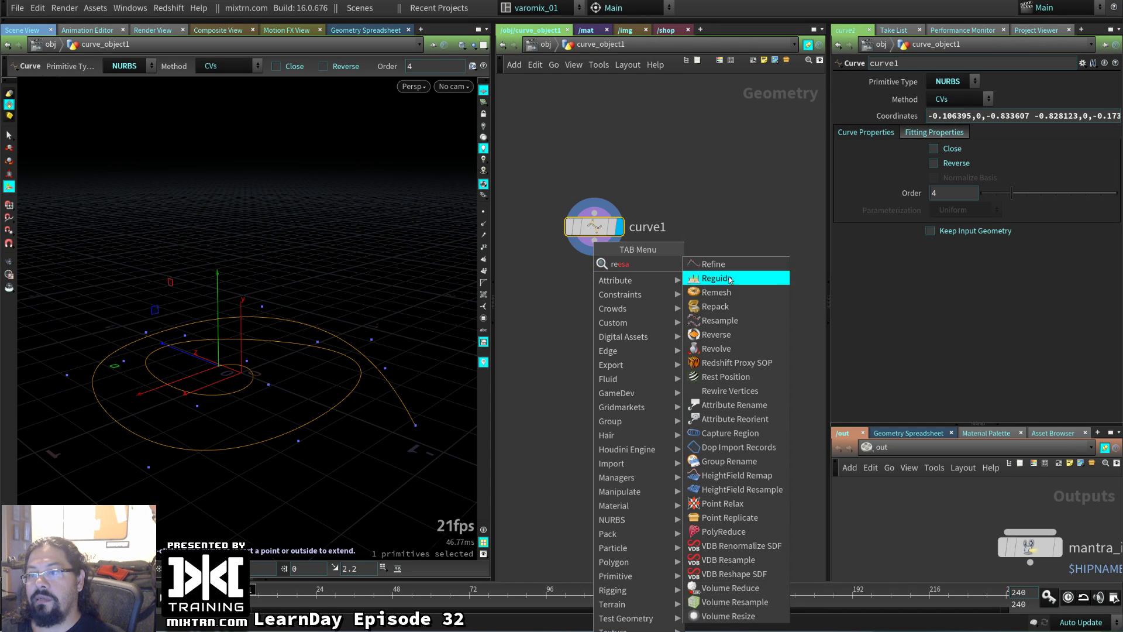
click(720, 320)
click(585, 305)
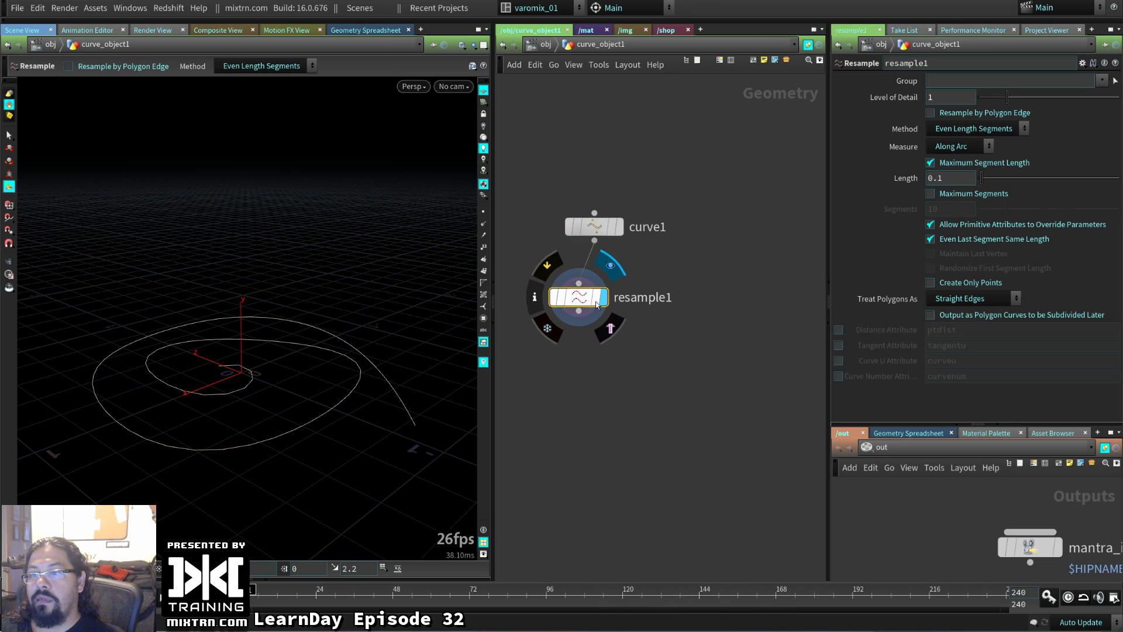
- Turn on point display in the viewport and add a Box node beside the curve's Resample node
click(483, 211)
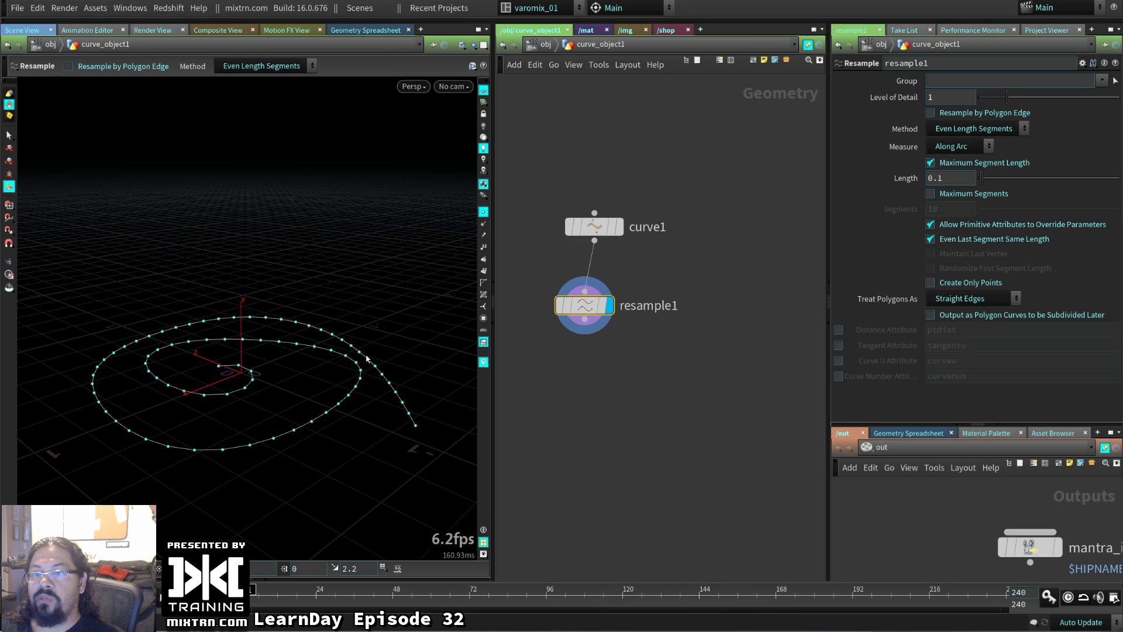
middle_drag(509, 446, 479, 384)
key(Tab)
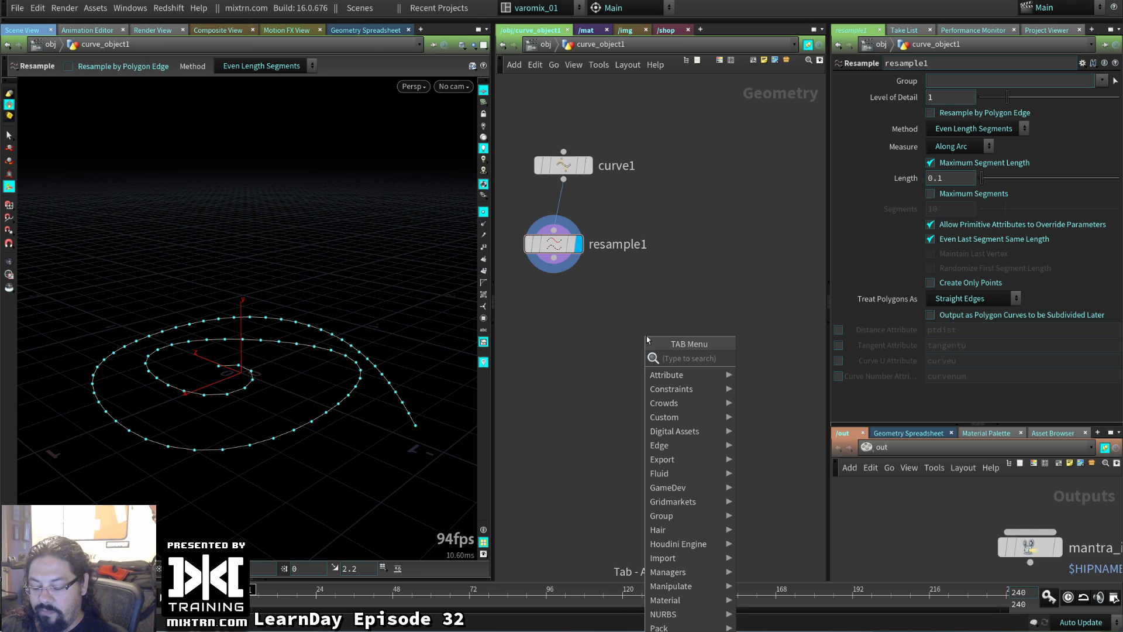
text(box)
key(Return)
click(644, 334)
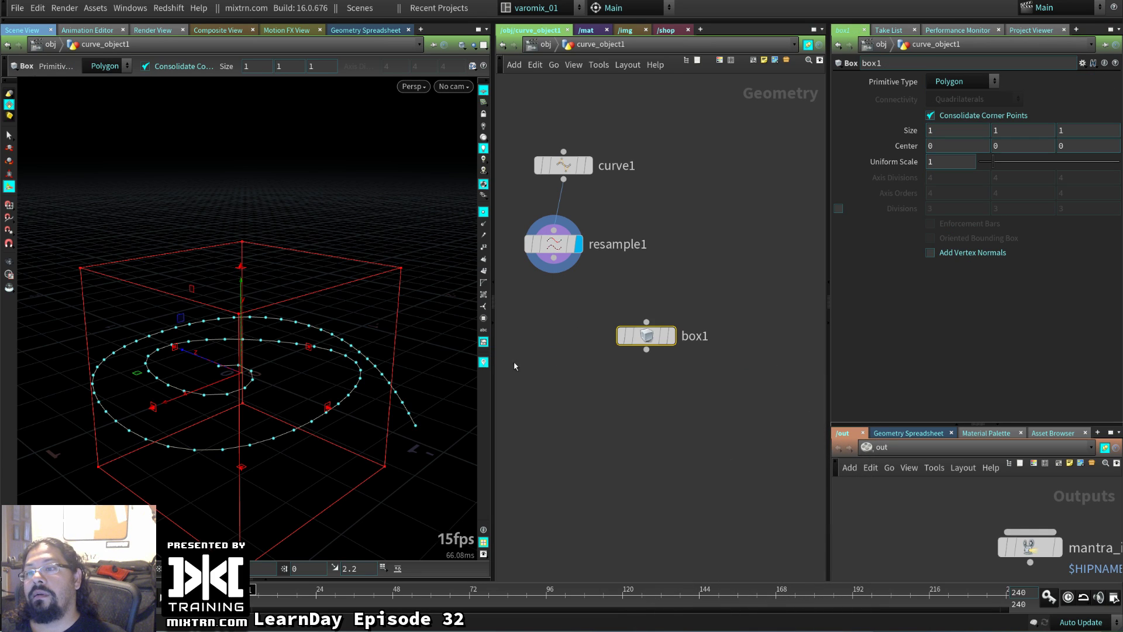
key(h)
drag(730, 371, 649, 335)
- Add a Copy to Points node with the box as first input and the resampled curve as second, and display its result
key(Tab)
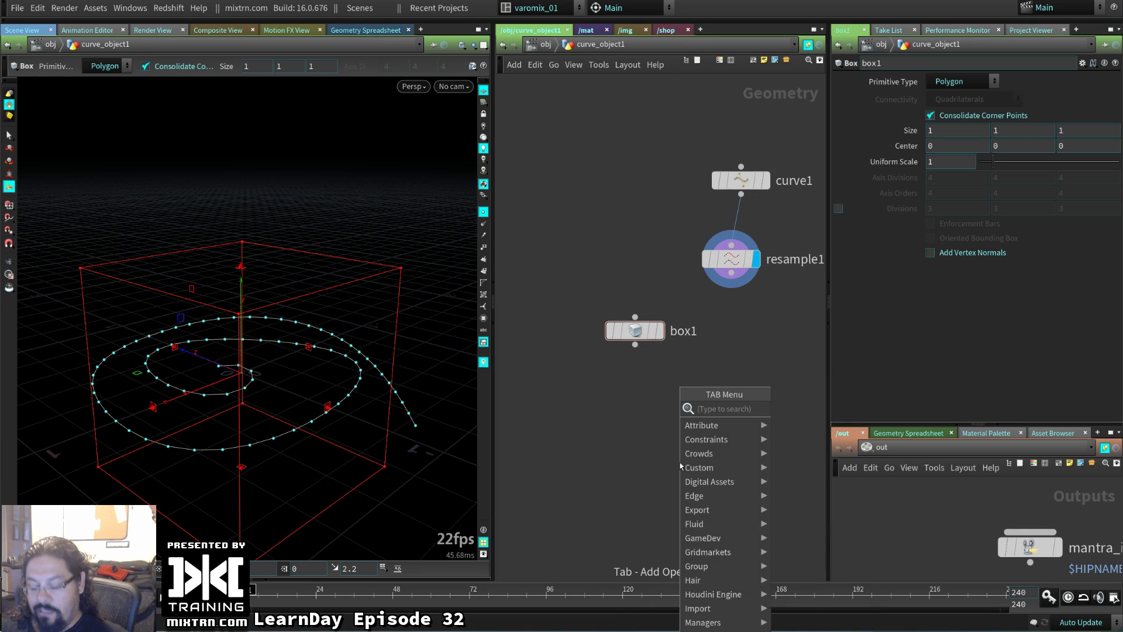
text(copy)
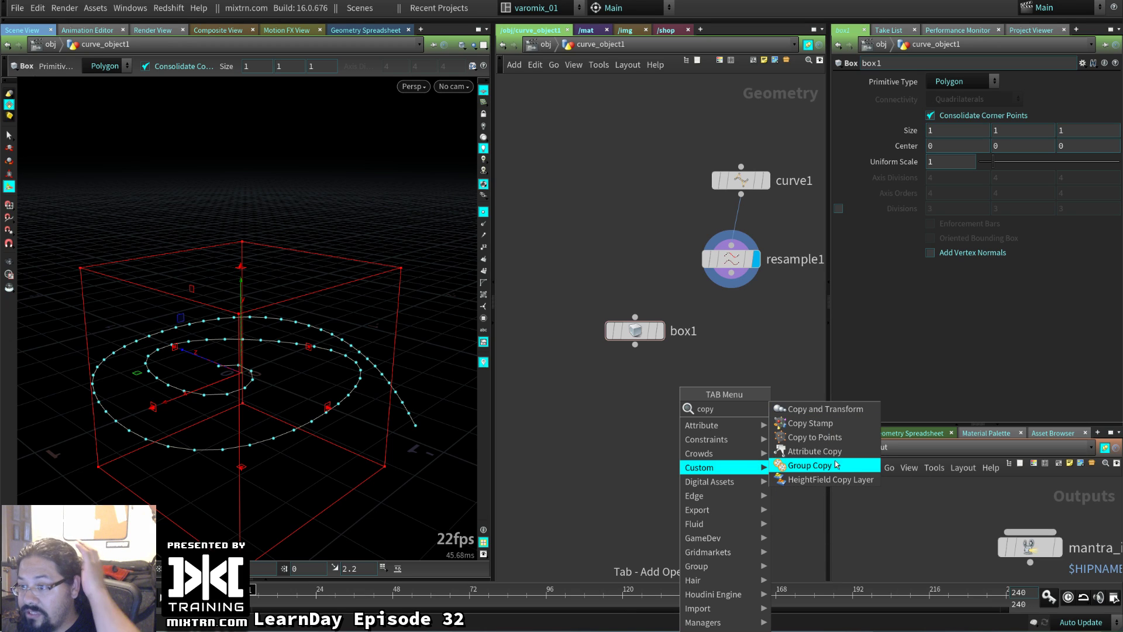
click(825, 438)
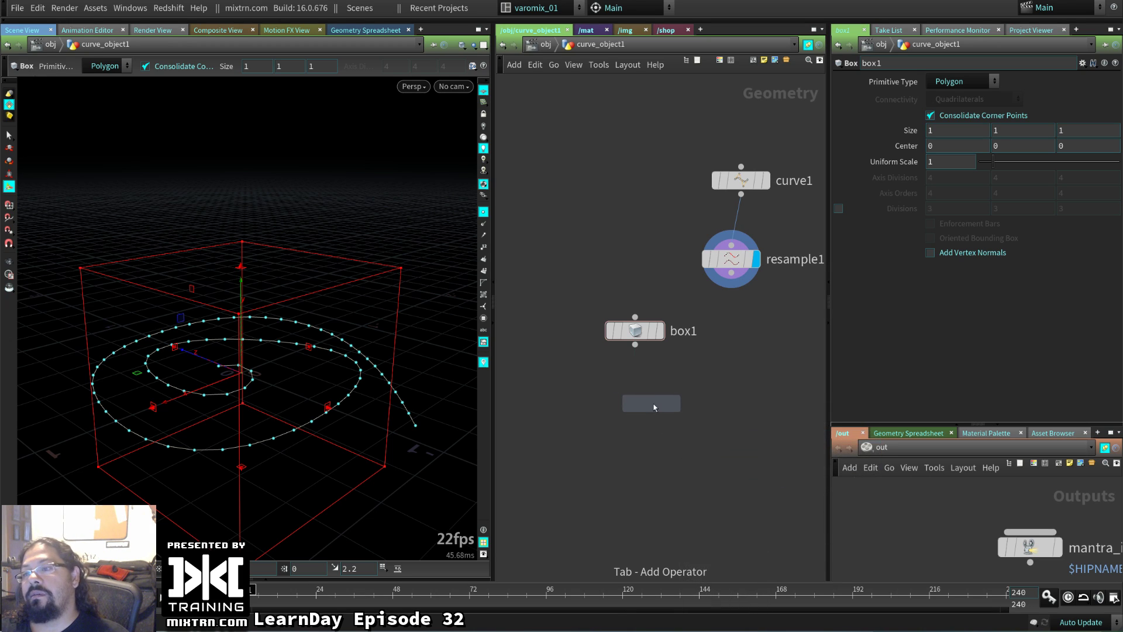
drag(614, 338, 537, 258)
click(558, 279)
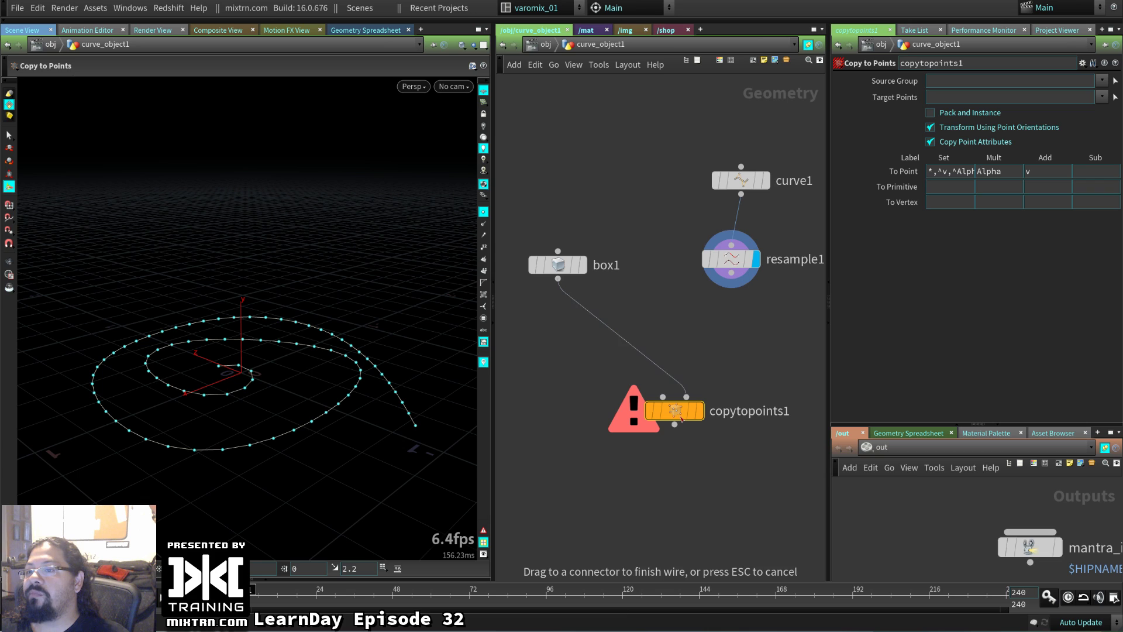
click(660, 411)
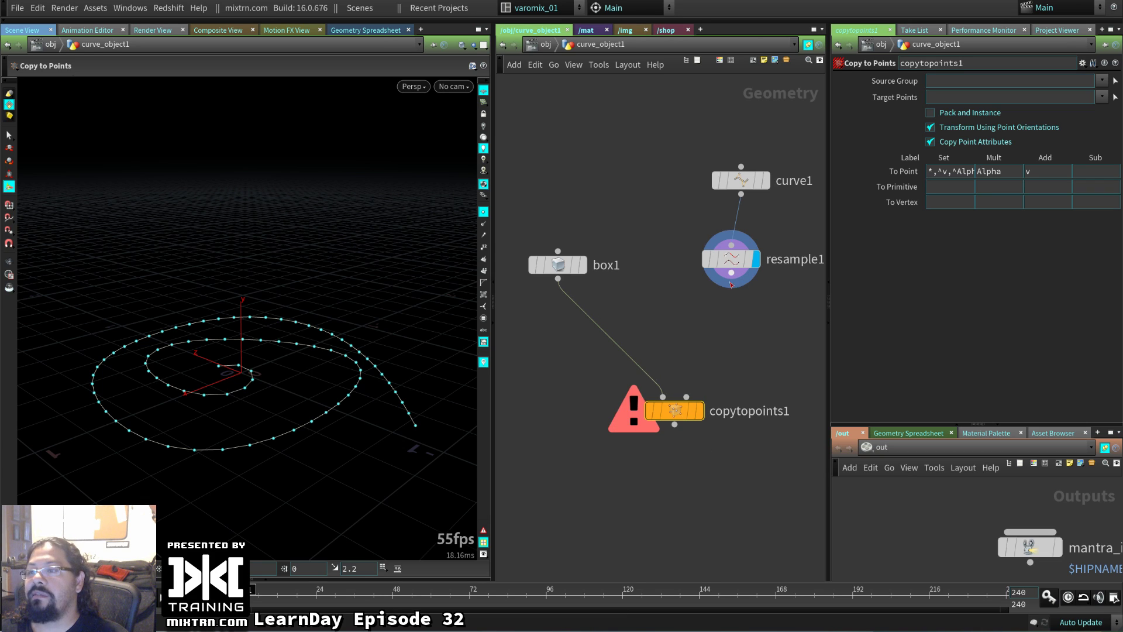
click(732, 274)
click(686, 398)
click(700, 410)
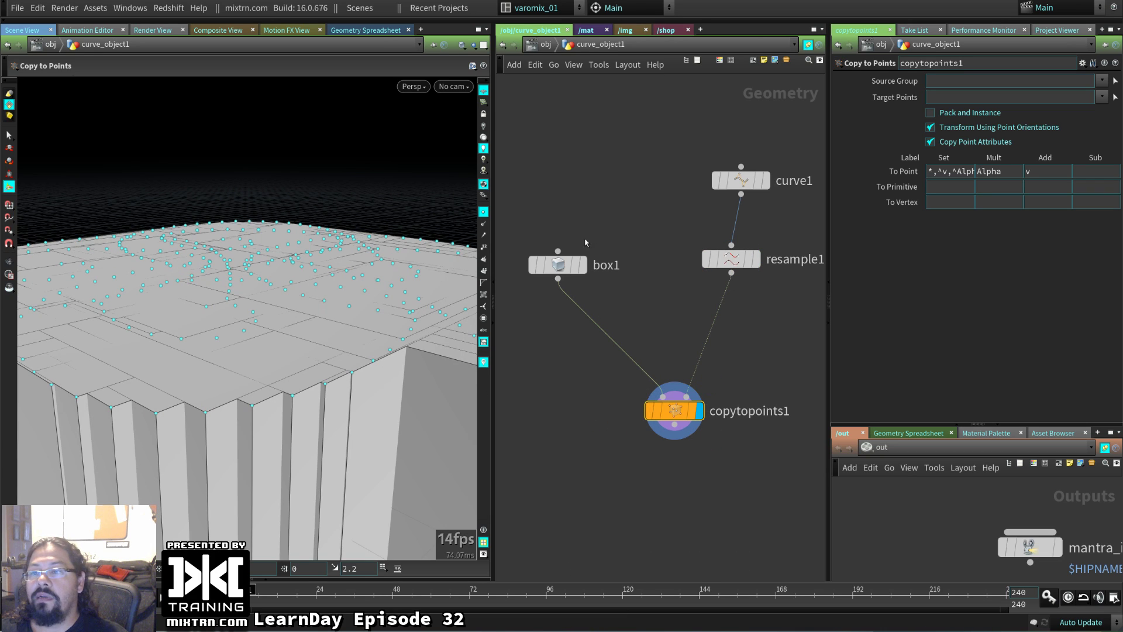
- Set the box's uniform scale to 0.06 and turn off point display in the viewport
drag(570, 260, 574, 301)
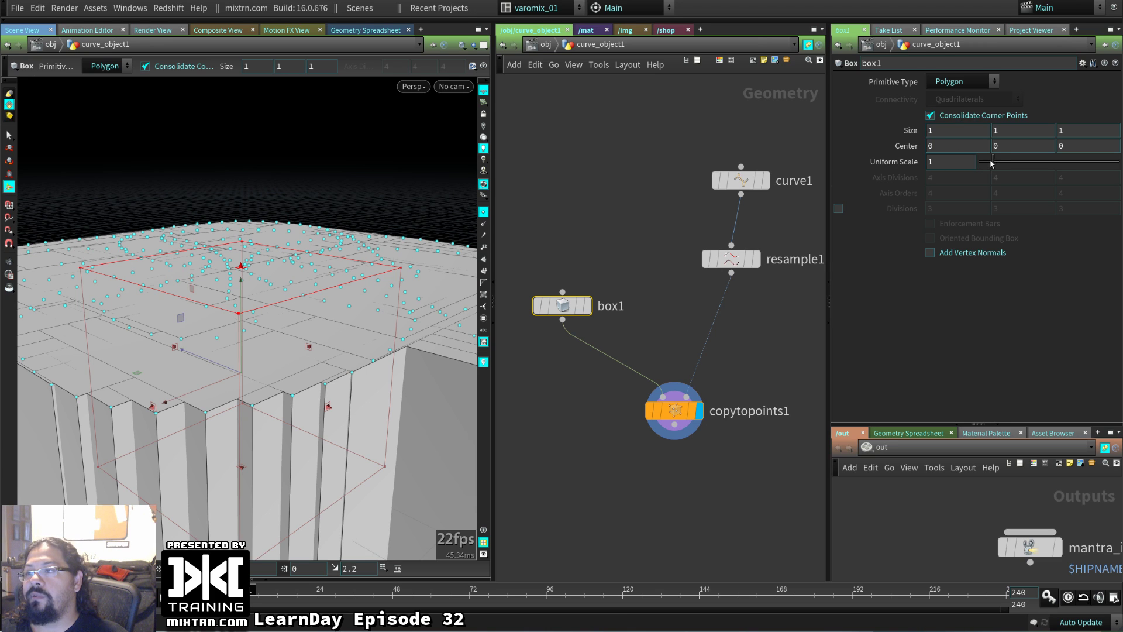
drag(992, 163, 982, 166)
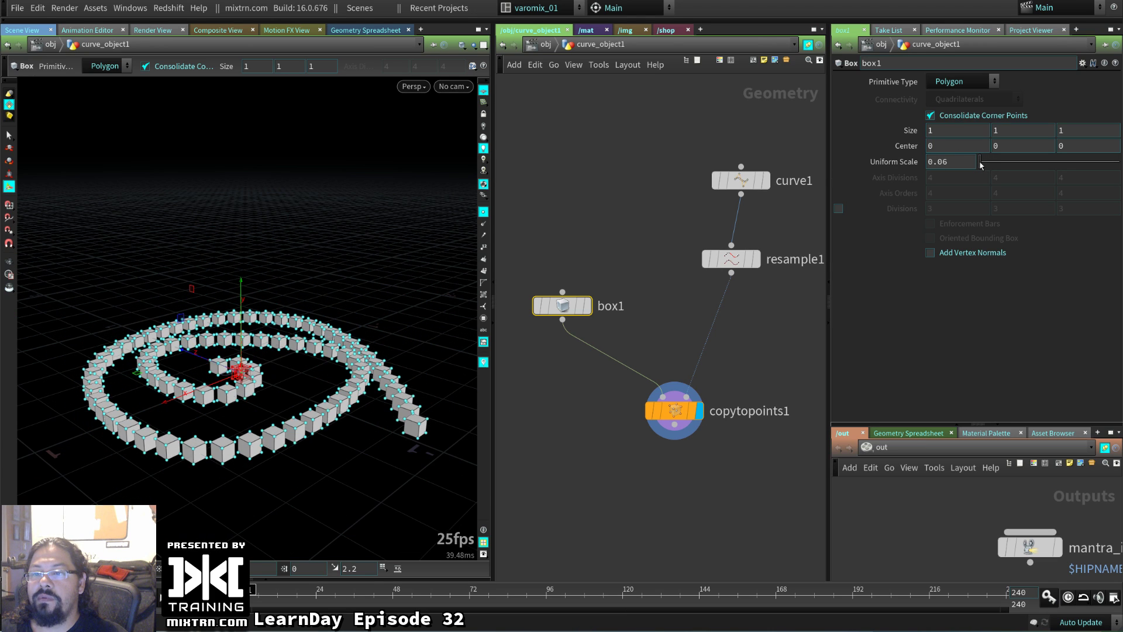
key(Escape)
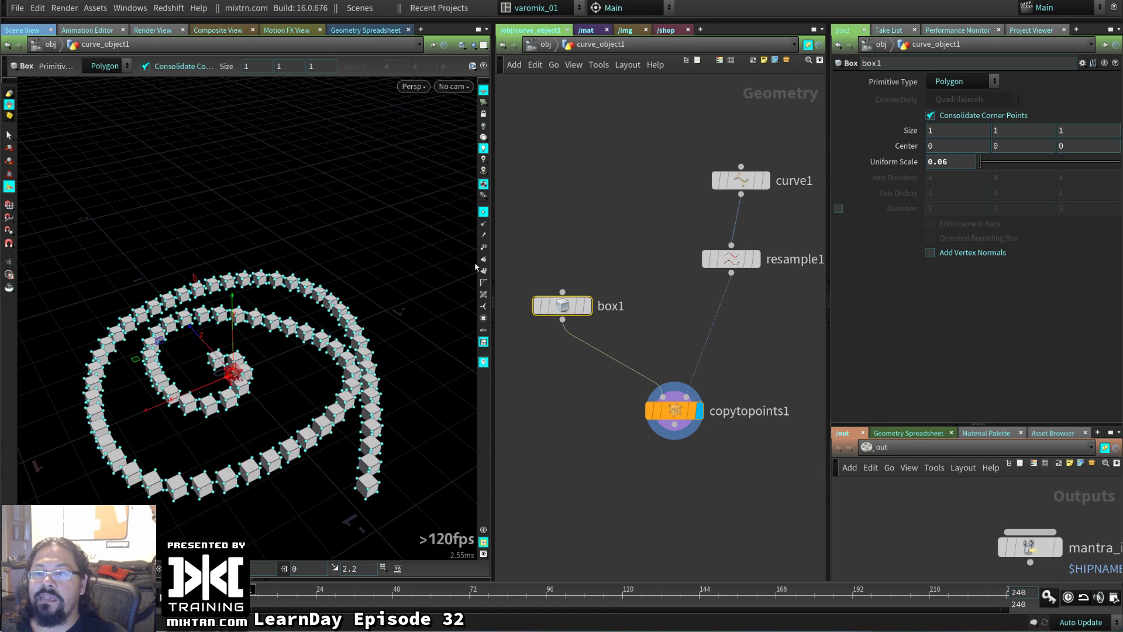
key(Return)
- Insert an Attribute Randomize node between the Resample and Copy to Points nodes to randomize the point colors
middle_drag(749, 292, 621, 313)
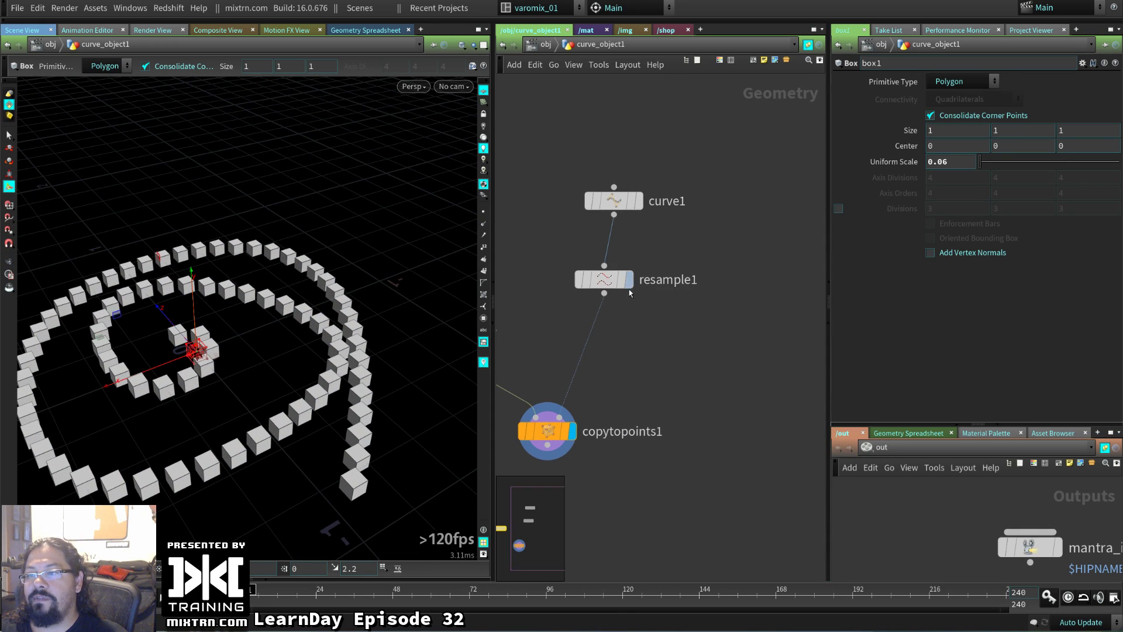
key(Tab)
key(Escape)
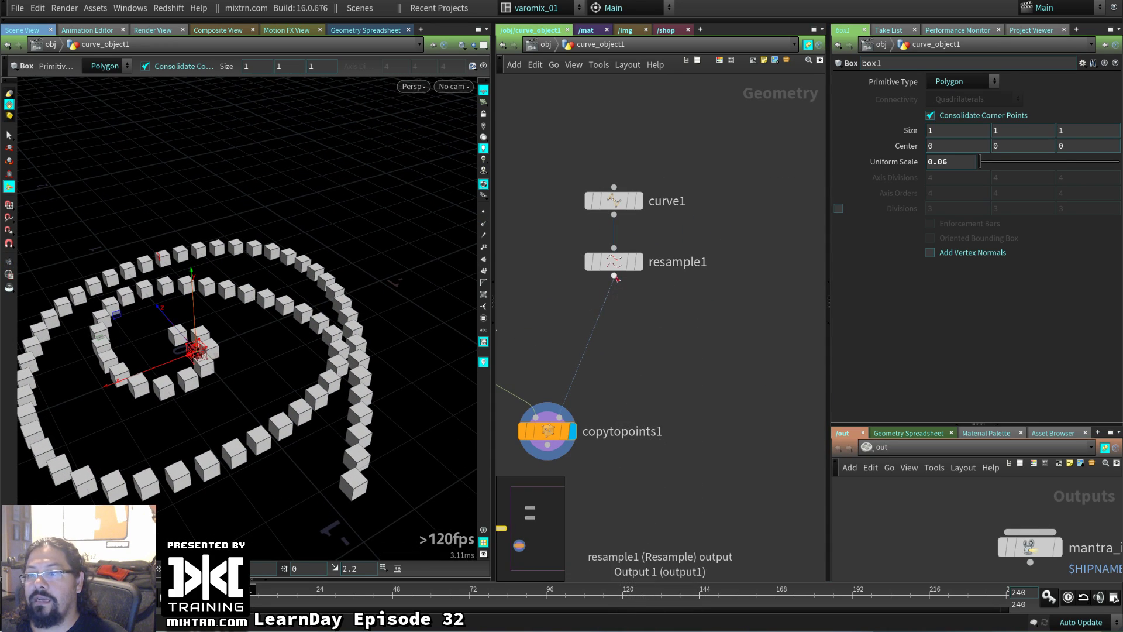
key(Tab)
text(ranid)
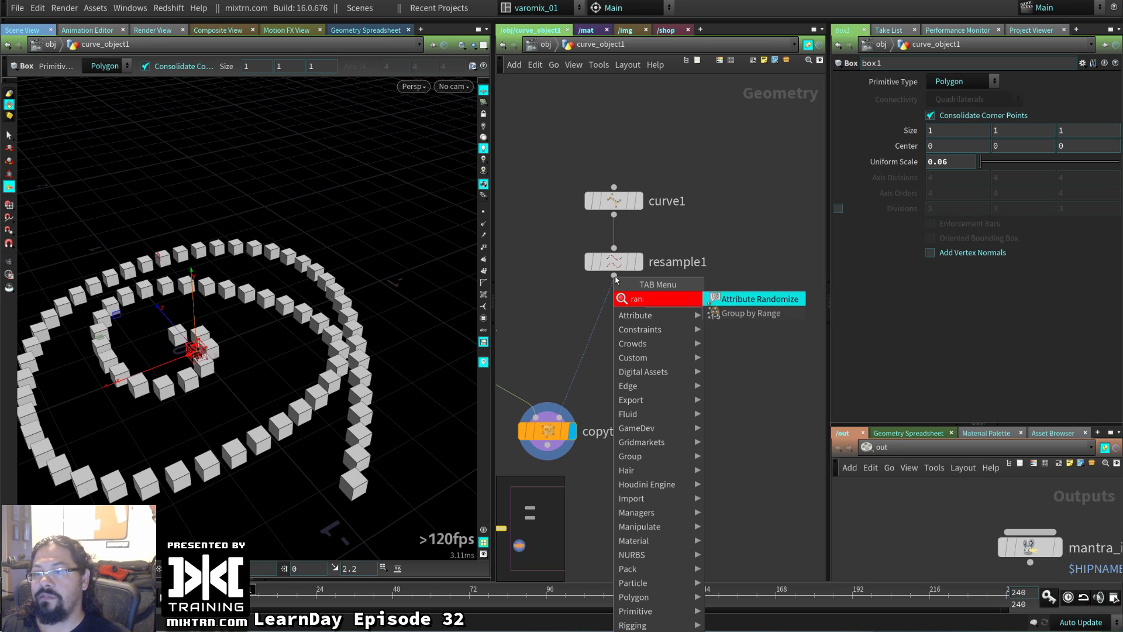
click(760, 299)
click(612, 319)
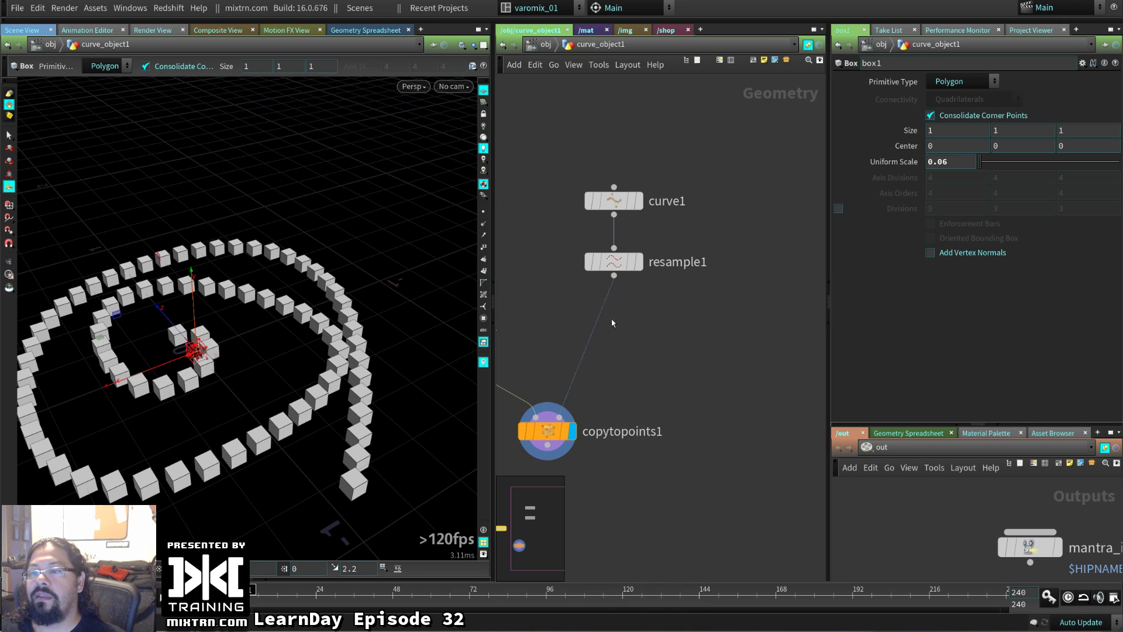
double_click(612, 318)
key(u)
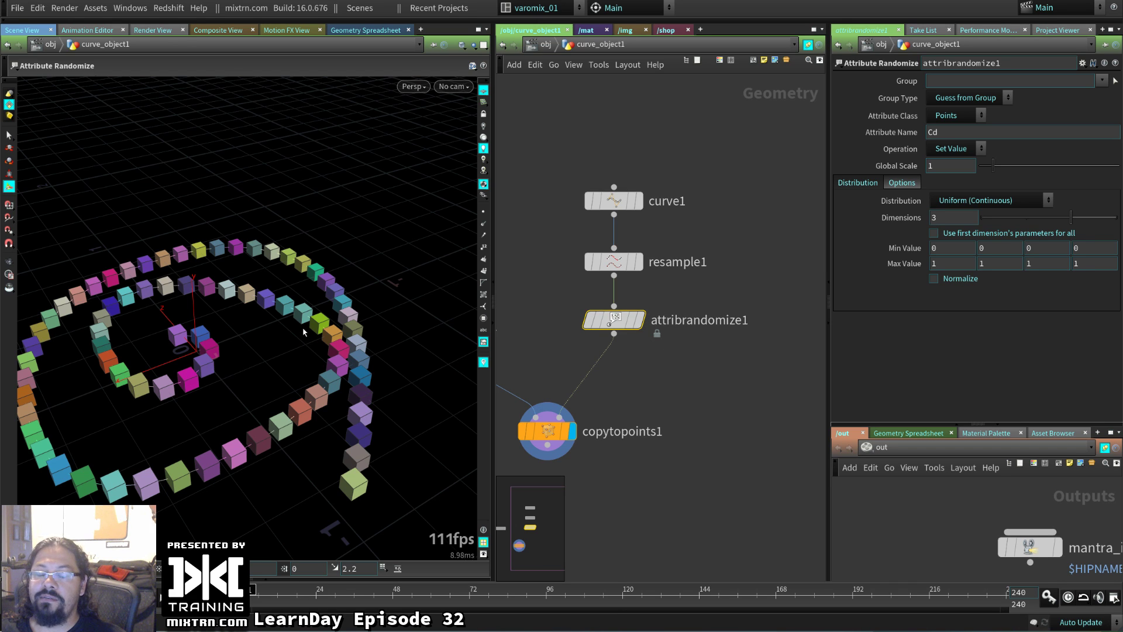
drag(298, 404, 376, 388)
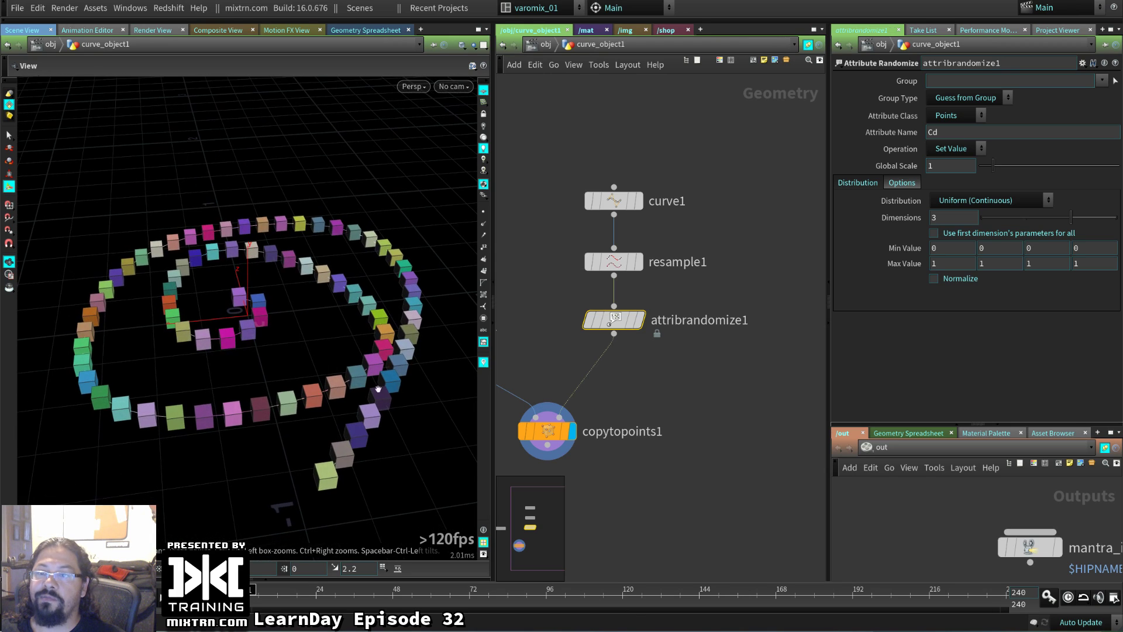
- Rename the Attribute Randomize node to color
mouse_move(702, 317)
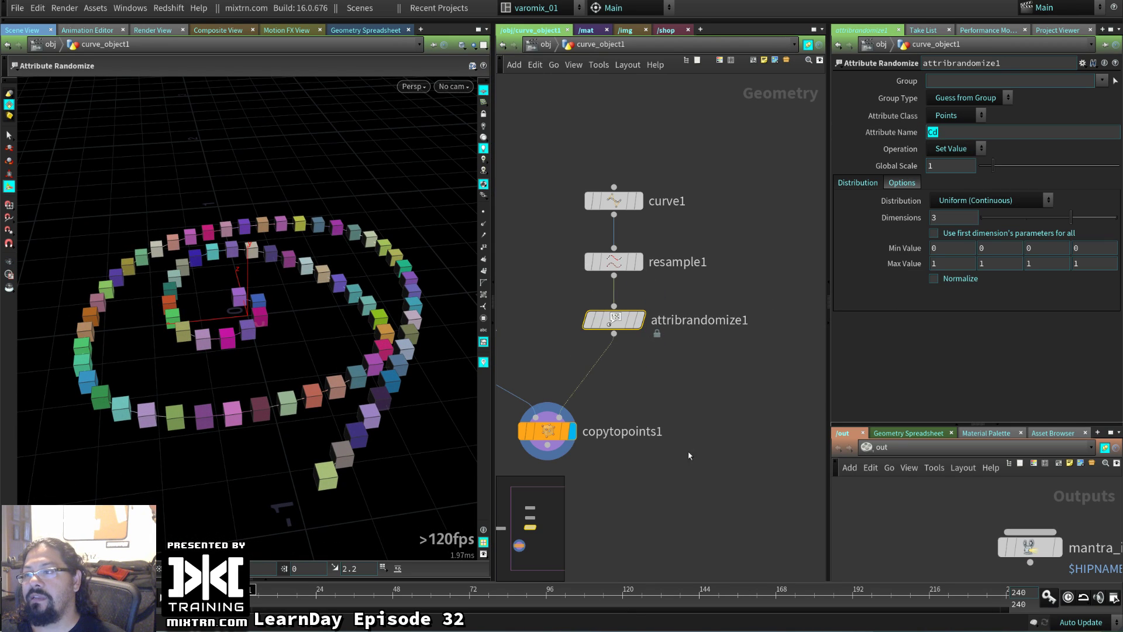
double_click(680, 321)
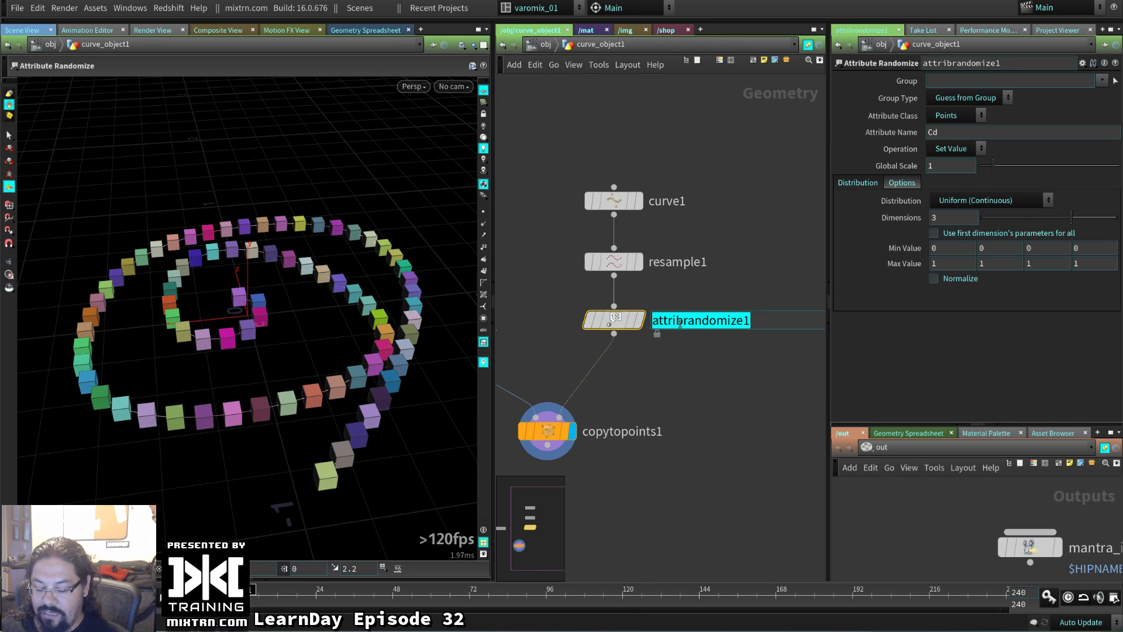
text(color)
key(Return)
- Insert a second Attribute Randomize node between the color and Copy to Points nodes
mouse_move(602, 325)
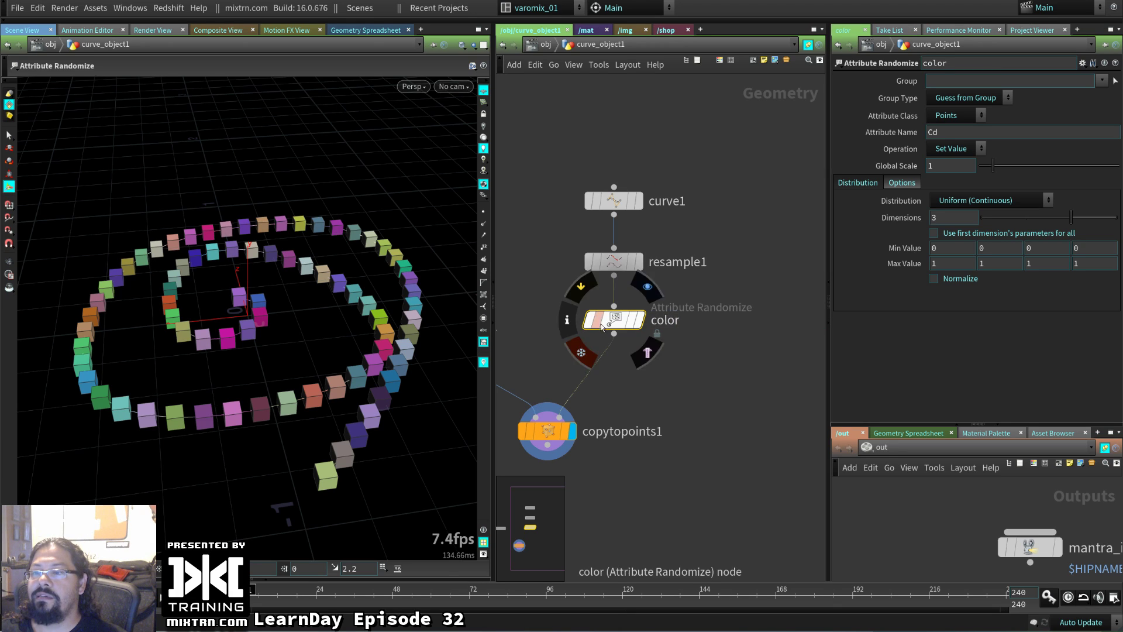
drag(602, 326, 608, 238)
click(619, 246)
text(ra)
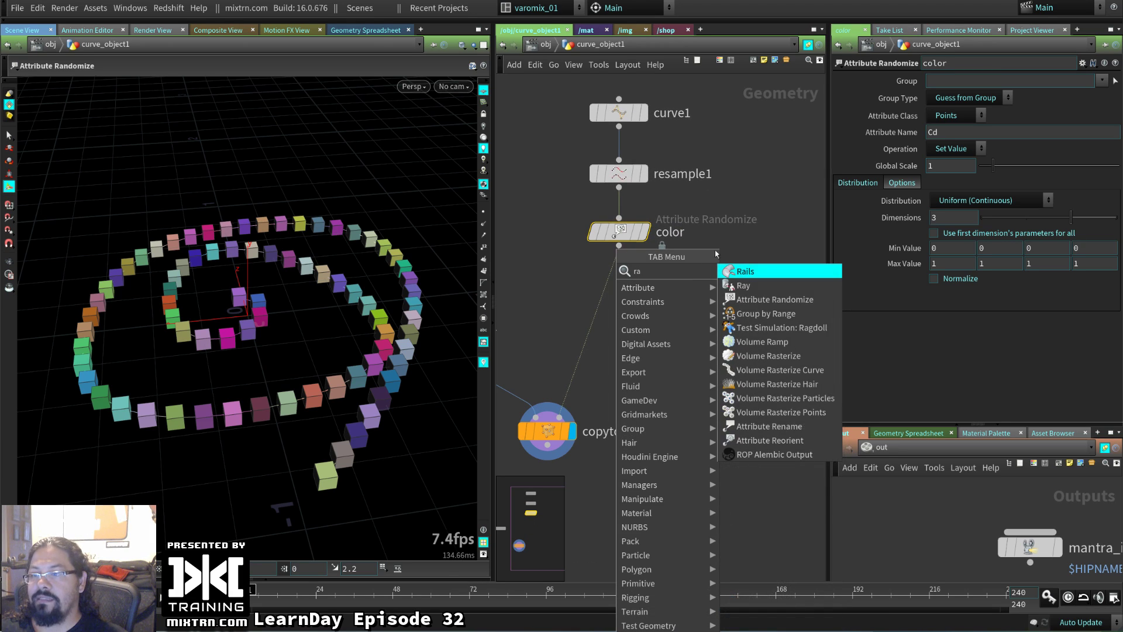
key(Down)
key(Down)
key(Return)
click(627, 301)
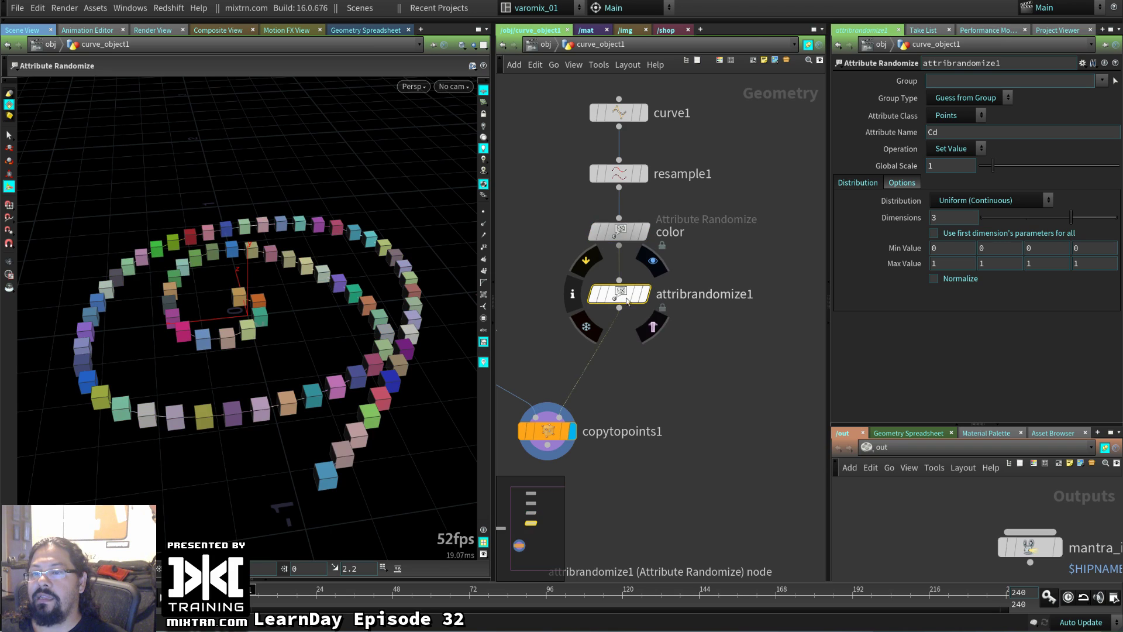
- Set the second Attribute Randomize node's attribute name to pscale and display the Copy to Points result
click(653, 261)
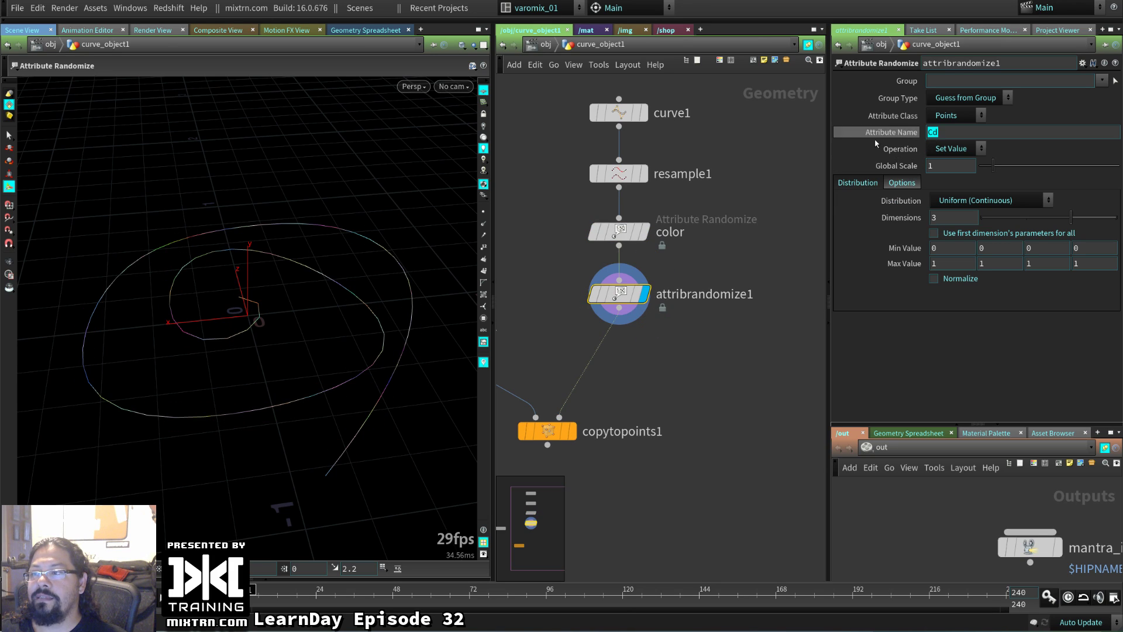
key(Return)
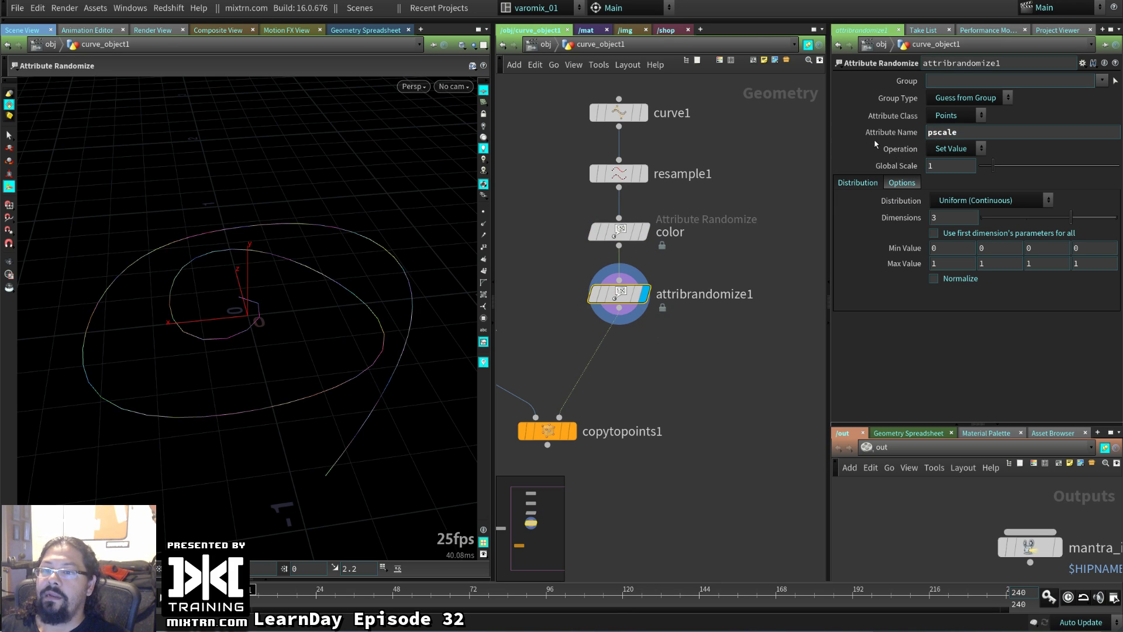
click(572, 431)
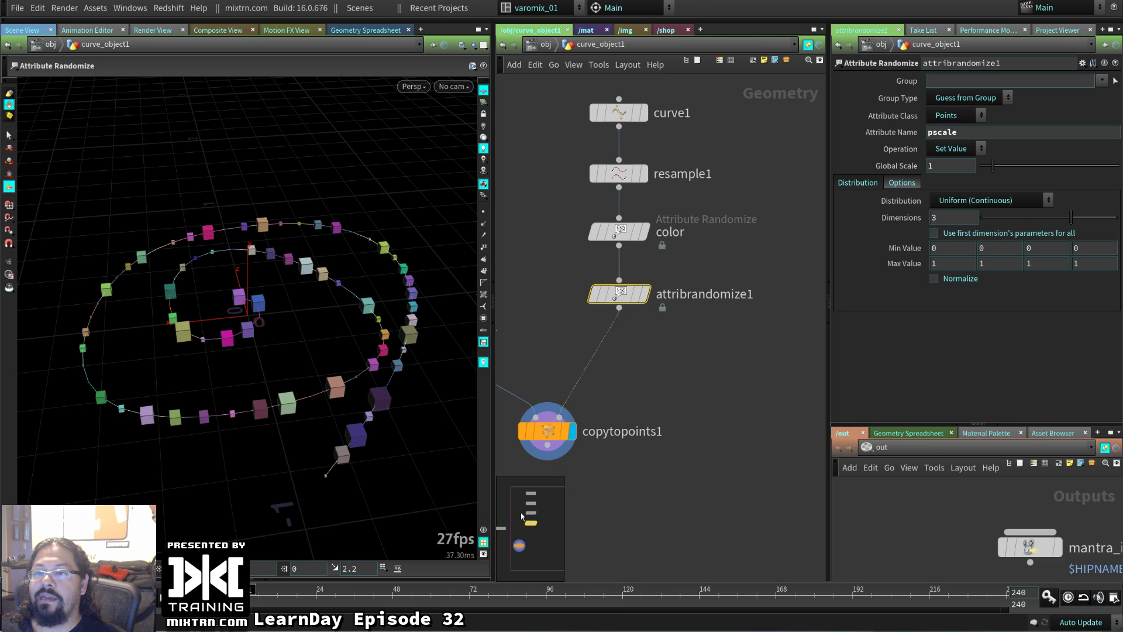
drag(215, 380, 234, 365)
- Rename the second Attribute Randomize node to pscale and set its minimum values to 0.2 and maximum values to 1.2
double_click(722, 293)
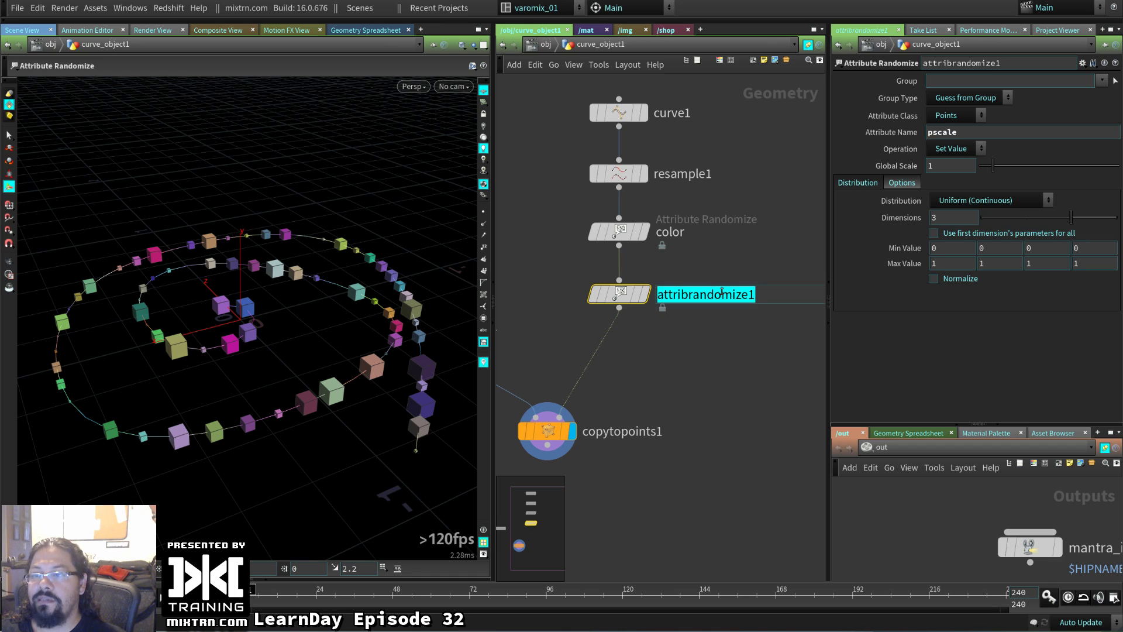
text(pscale)
key(Return)
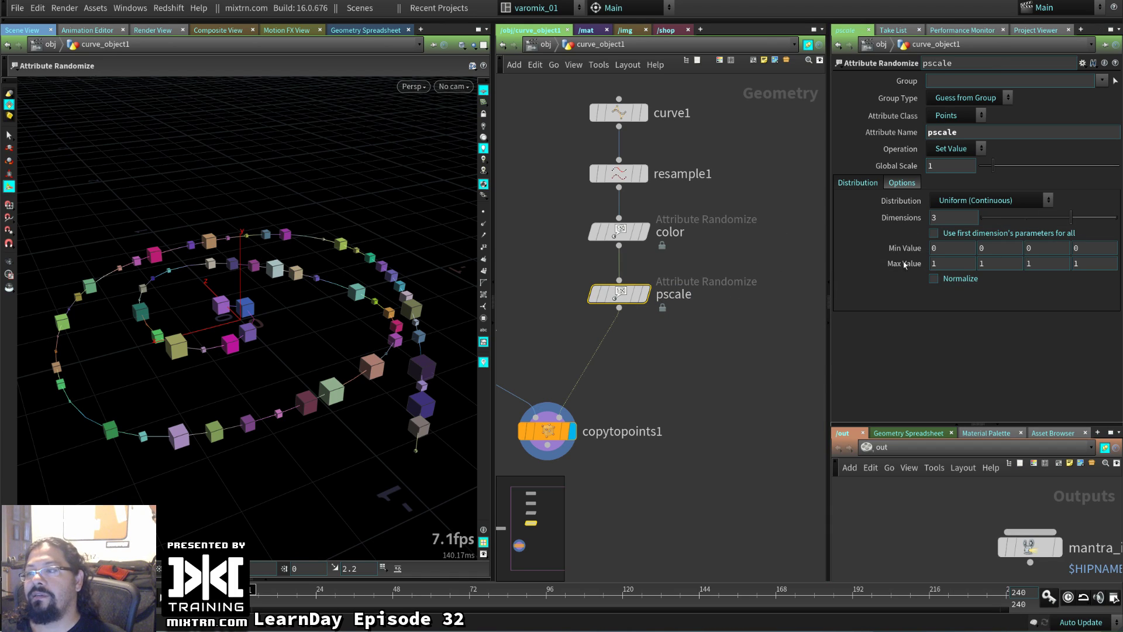
middle_drag(905, 264, 925, 248)
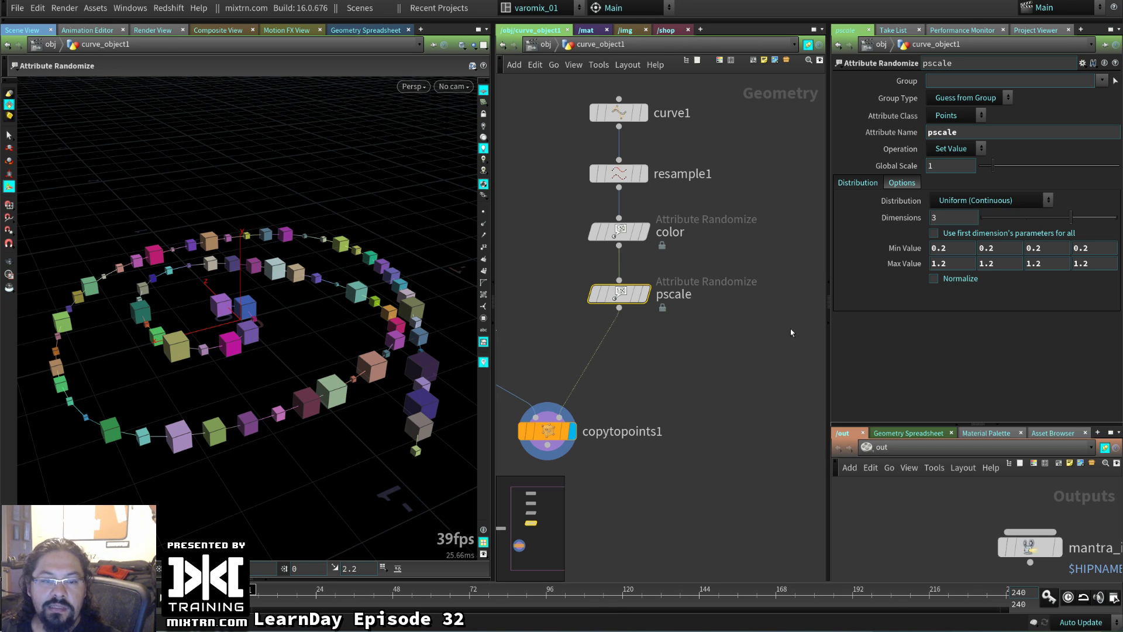
middle_drag(695, 364, 743, 367)
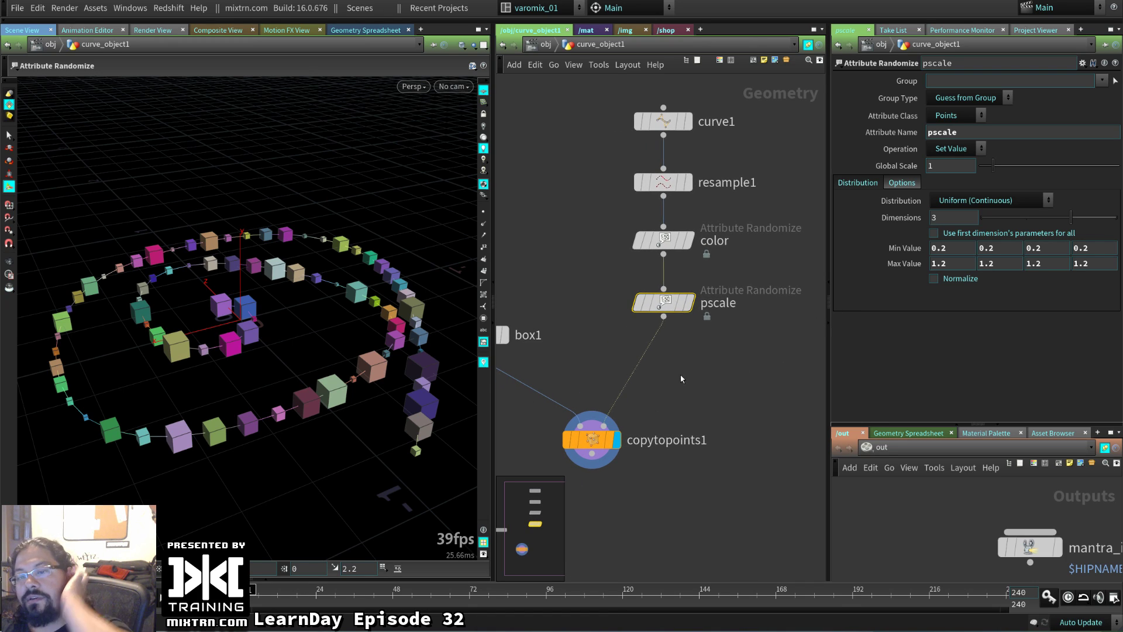
click(664, 317)
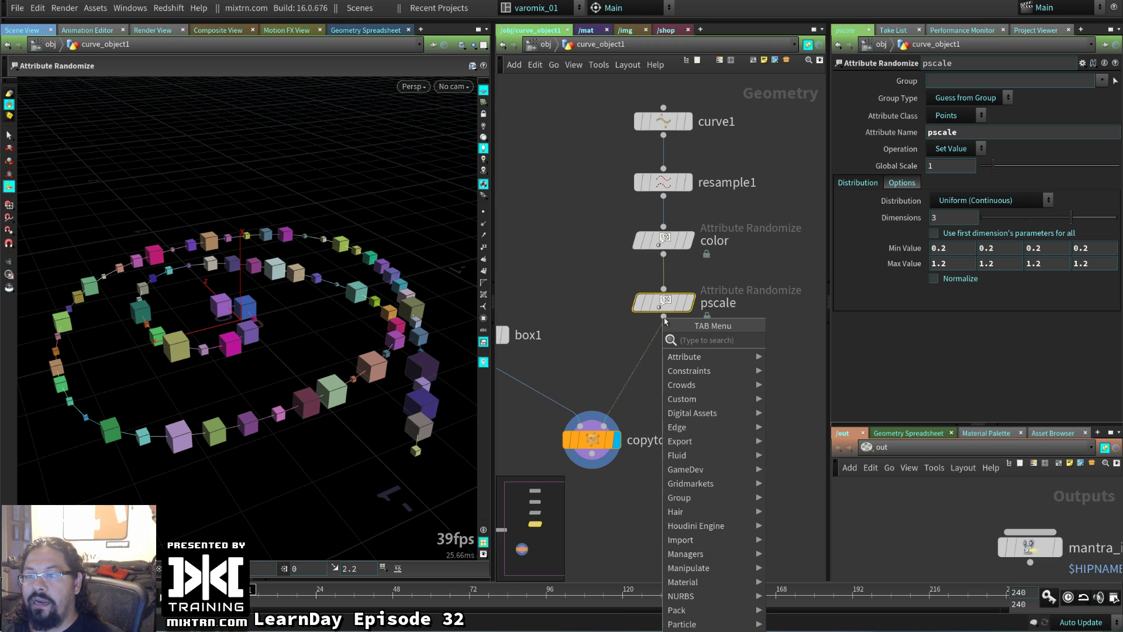
key(Escape)
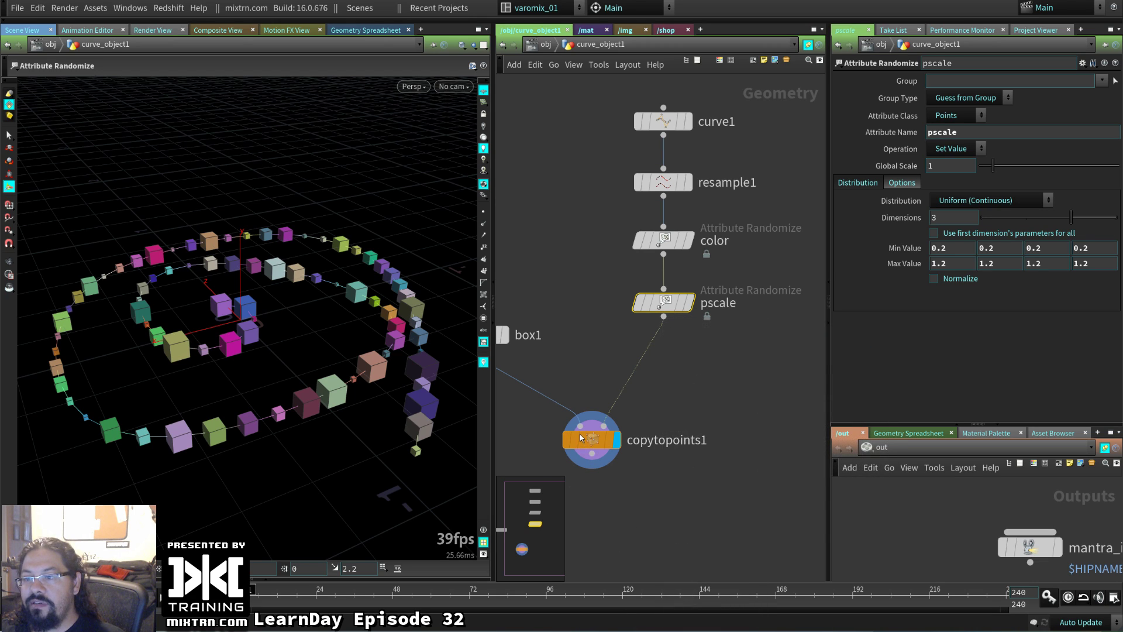
click(591, 440)
middle_click(595, 441)
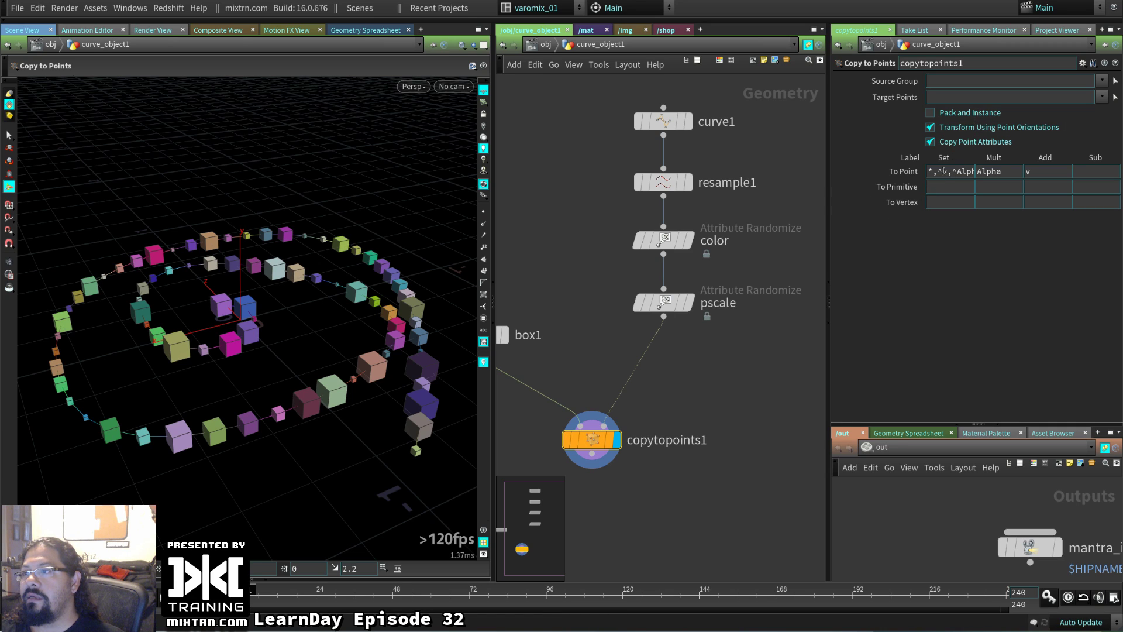
- Insert a third Attribute Randomize node between the pscale and Copy to Points nodes
click(665, 319)
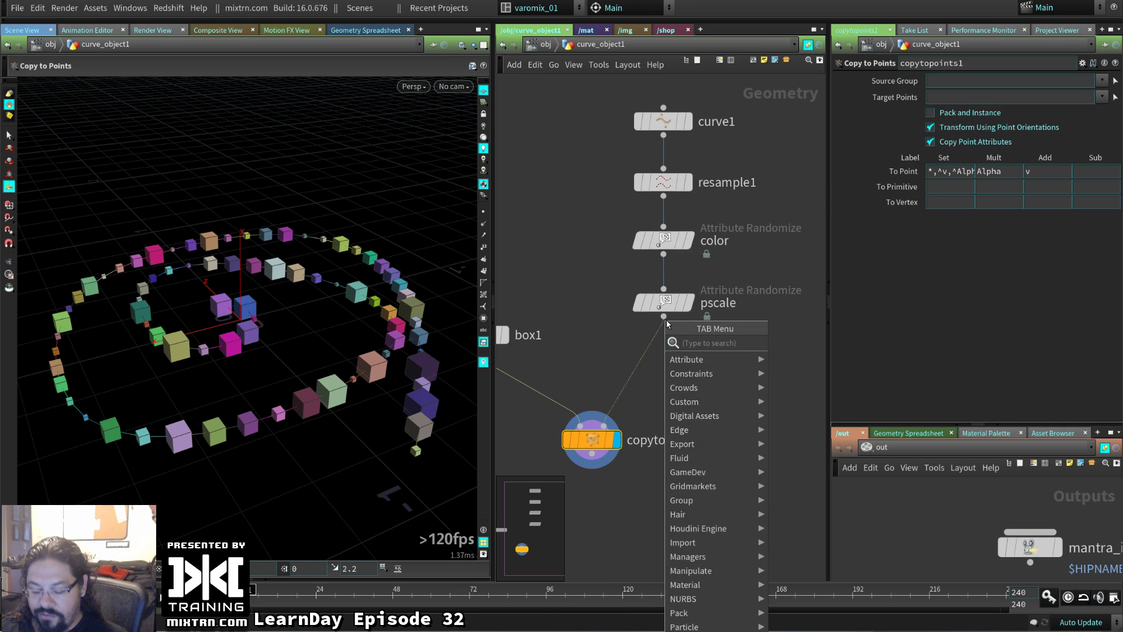
text(ran)
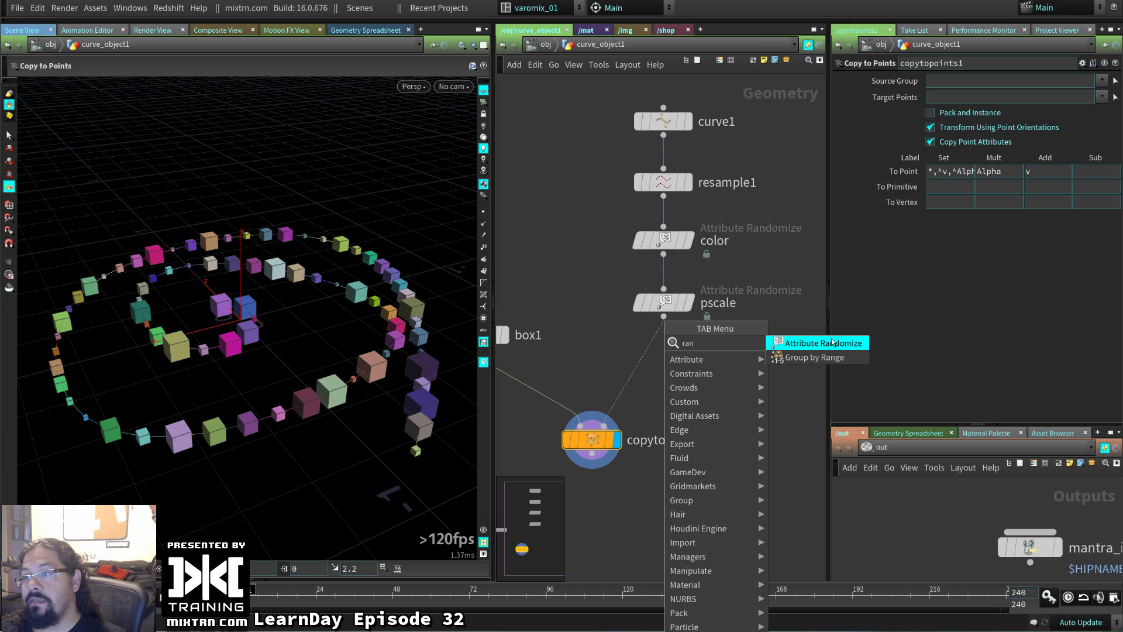
click(824, 343)
click(664, 360)
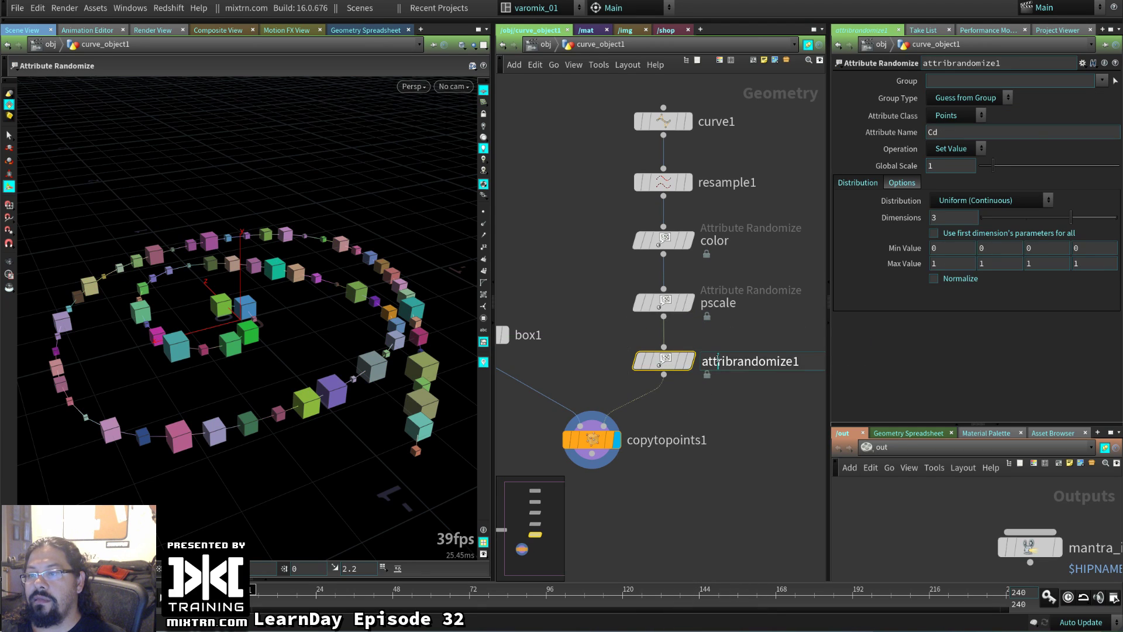
- Rename the third Attribute Randomize node to up and set its attribute name to up
double_click(717, 361)
text(up)
key(Return)
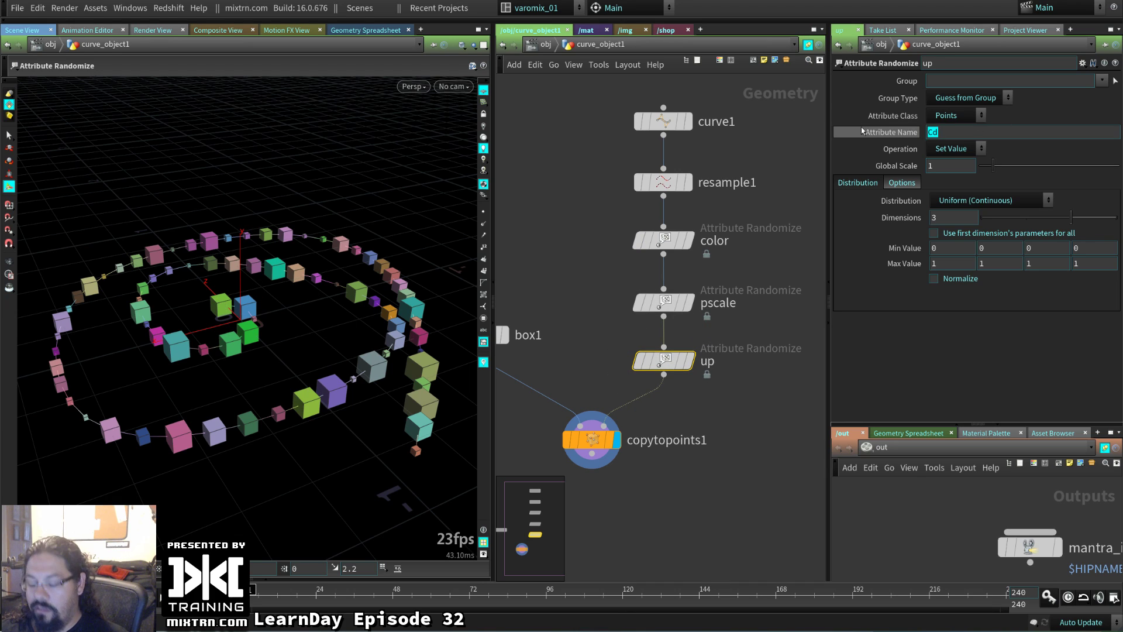
text(up)
key(Return)
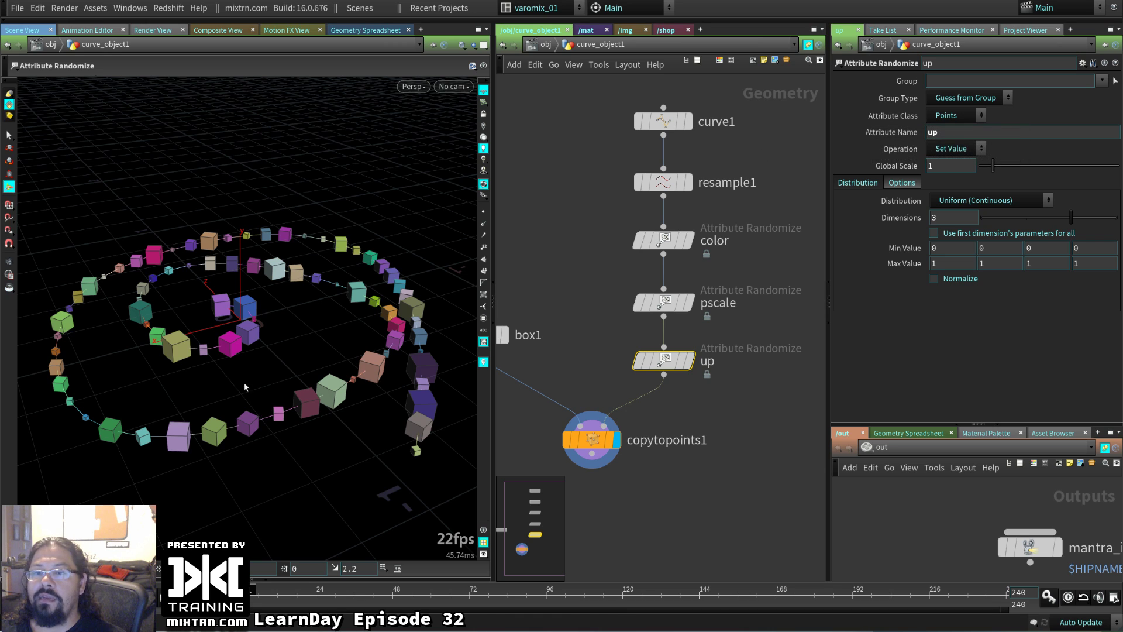
drag(197, 396, 333, 424)
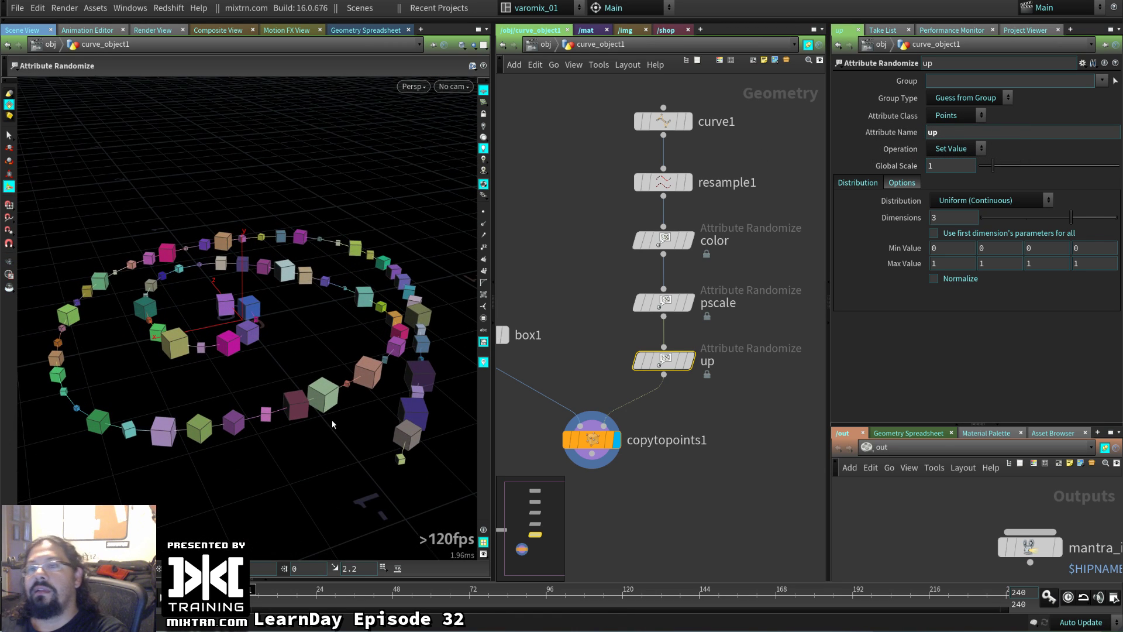
- Set the up node's distribution to Normal (Gaussian) and its first and third Scale Around Middle values to 0
click(982, 202)
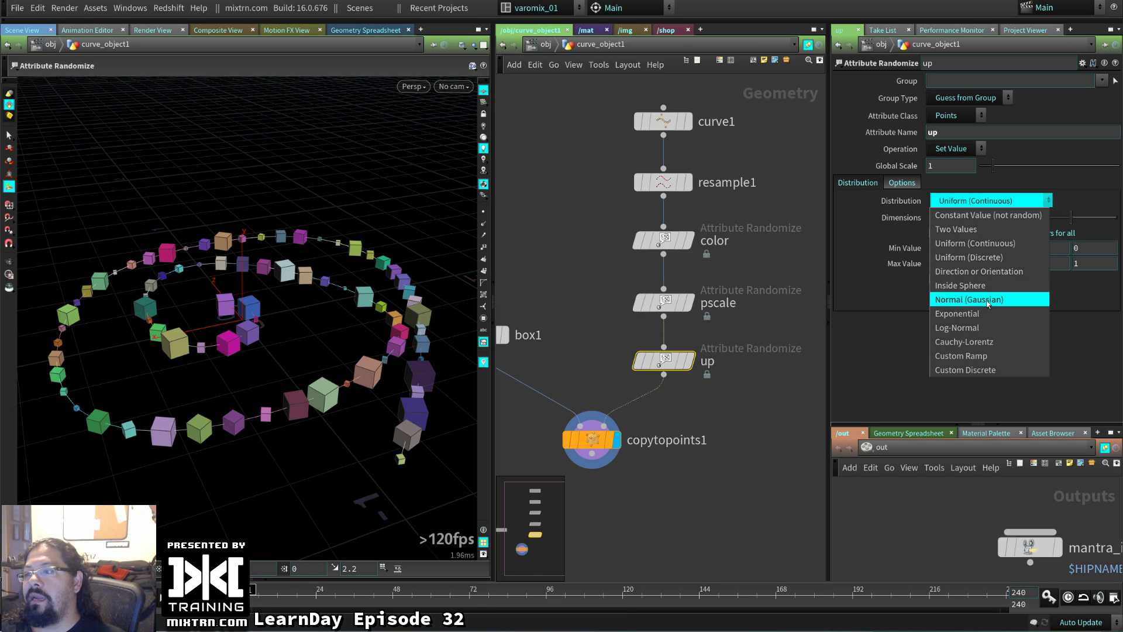
click(966, 299)
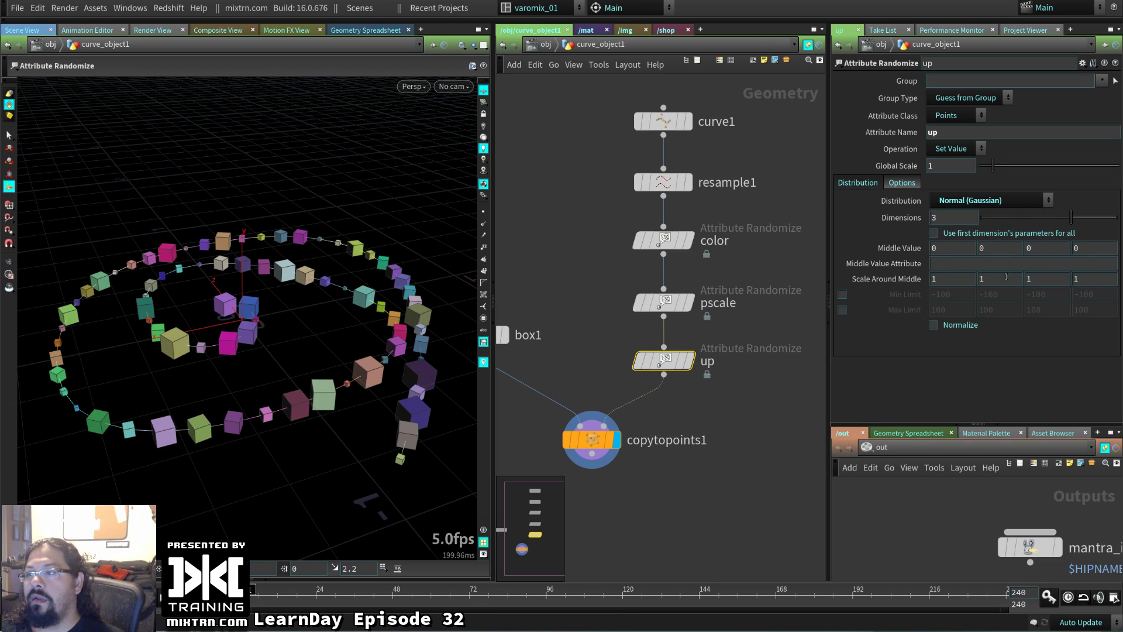
mouse_move(901, 279)
middle_down()
mouse_move(1107, 256)
mouse_move(901, 264)
mouse_move(887, 283)
middle_up()
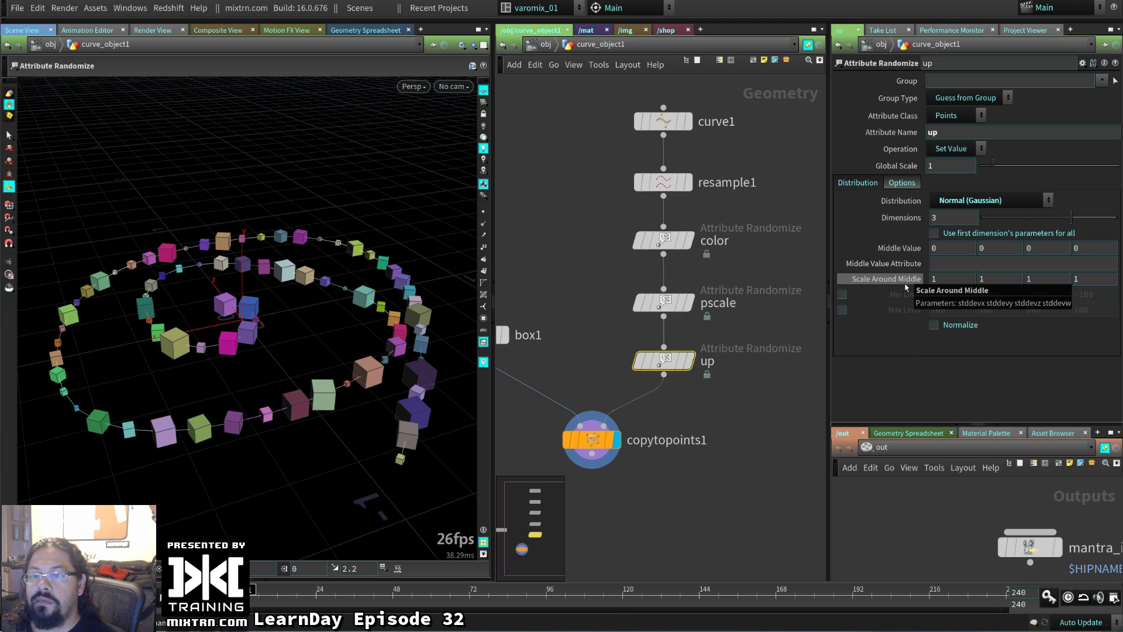
ctrl+middle_click(887, 284)
text(0)
key(Tab)
key(Tab)
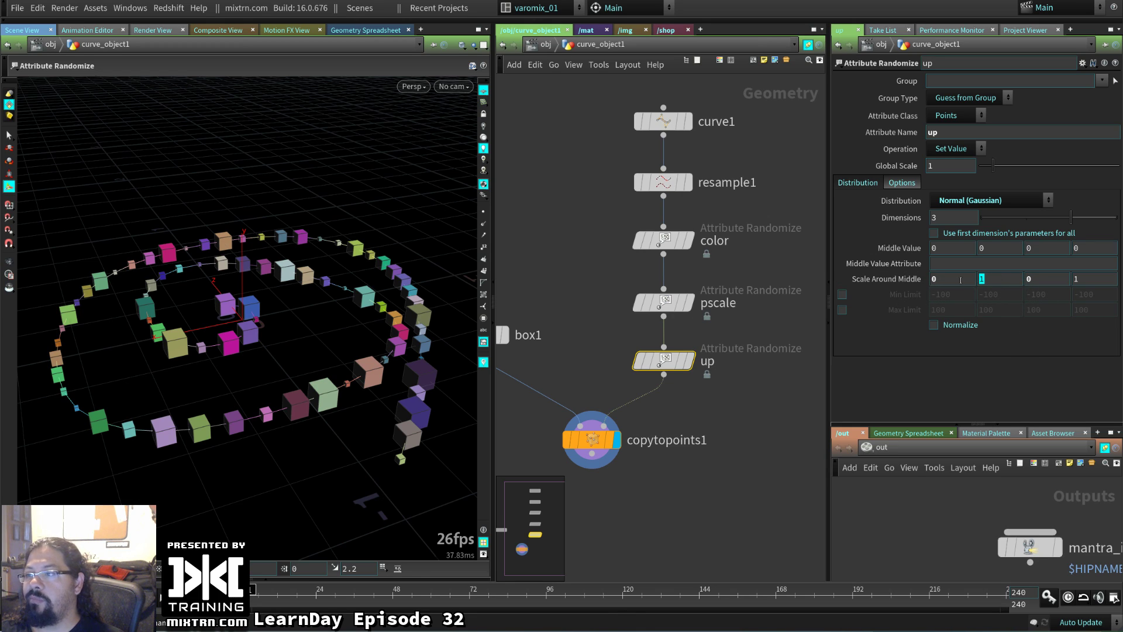
key(shift+Tab)
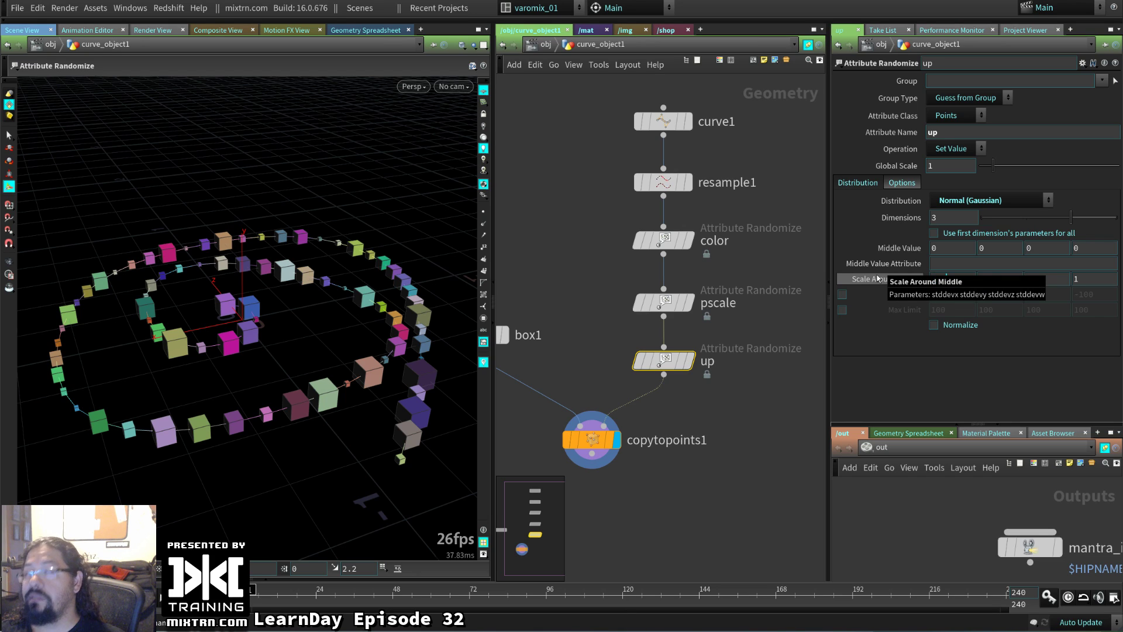
- Set the up node's first three Scale Around Middle values to 360 and lower all its Middle Values to about -770
text(360)
key(Tab)
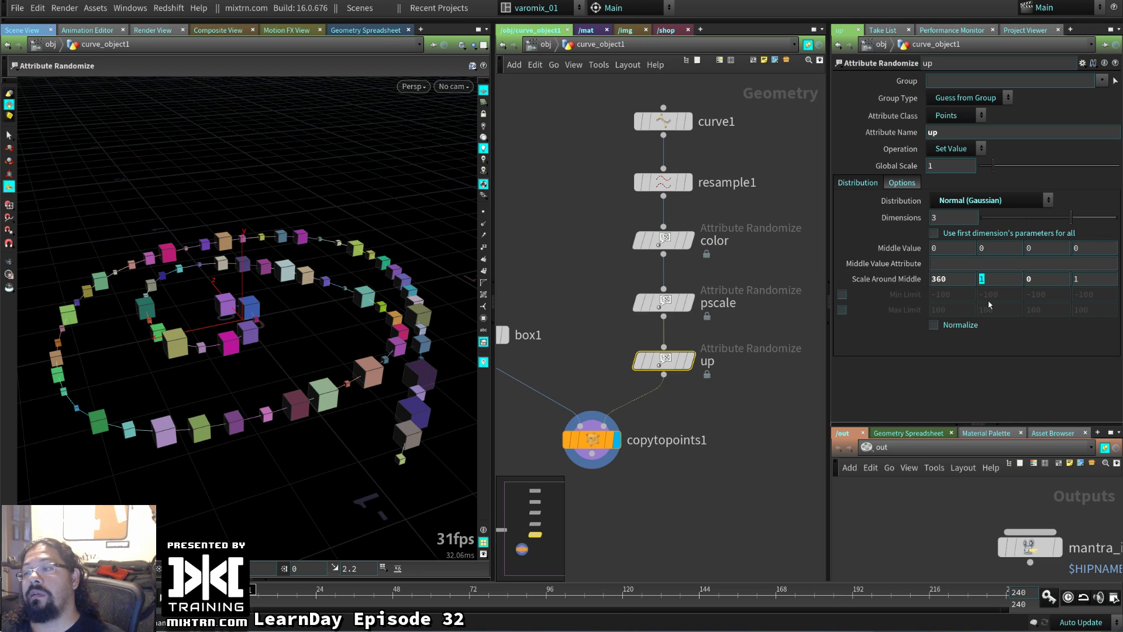
text(360)
key(Tab)
text(360)
key(Tab)
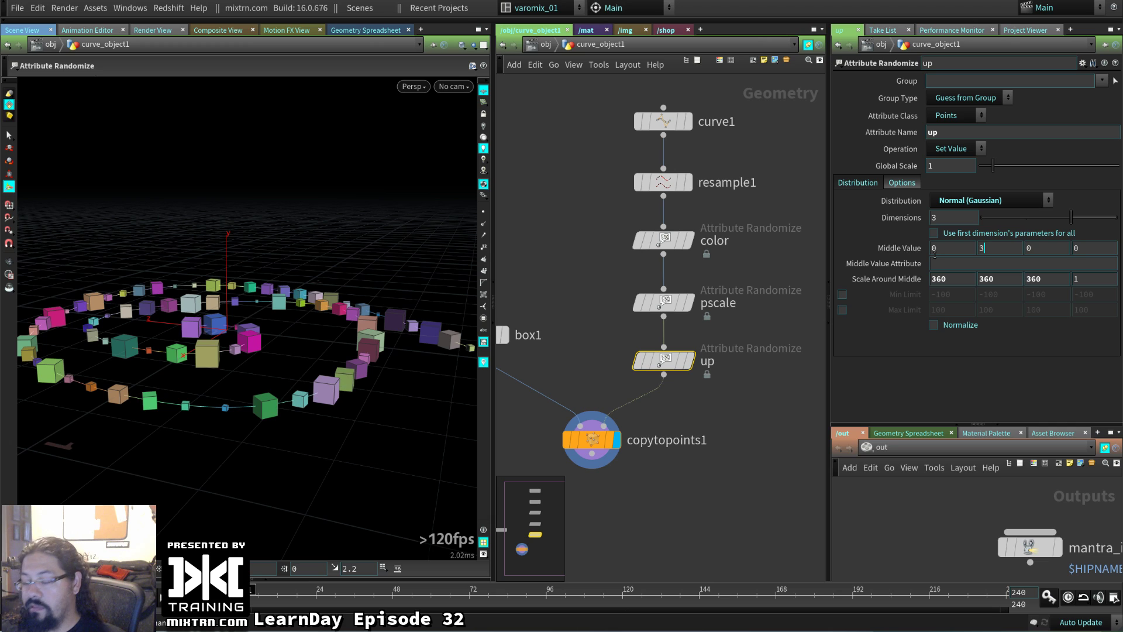
middle_drag(899, 249, 438, 243)
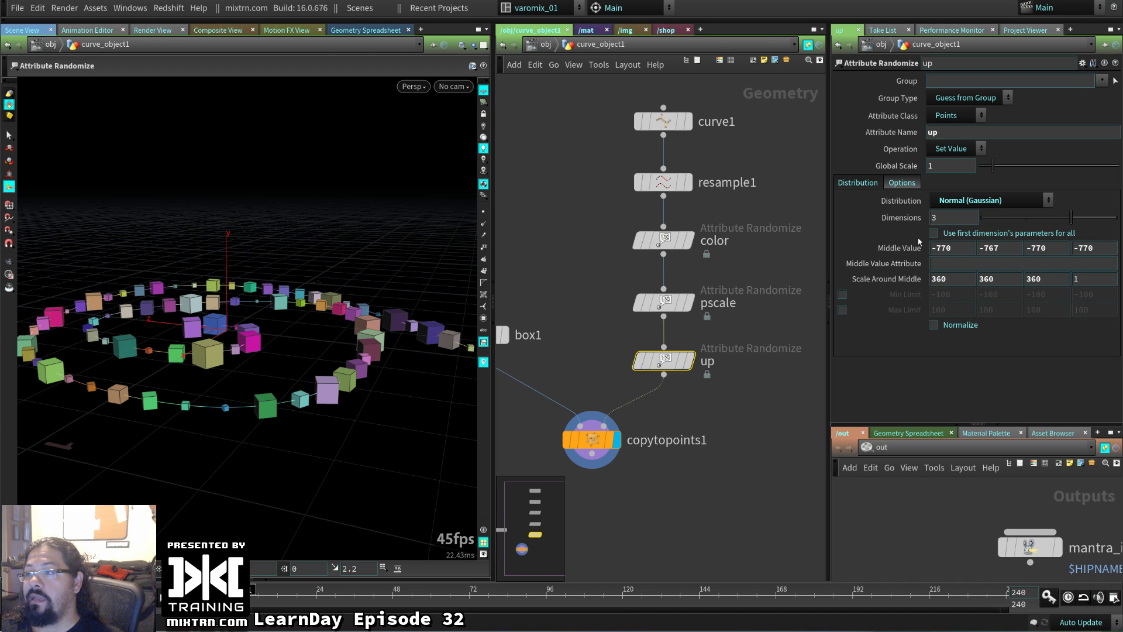
- Add a Visualize node connected to the up node's output and display it
middle_drag(754, 400, 681, 327)
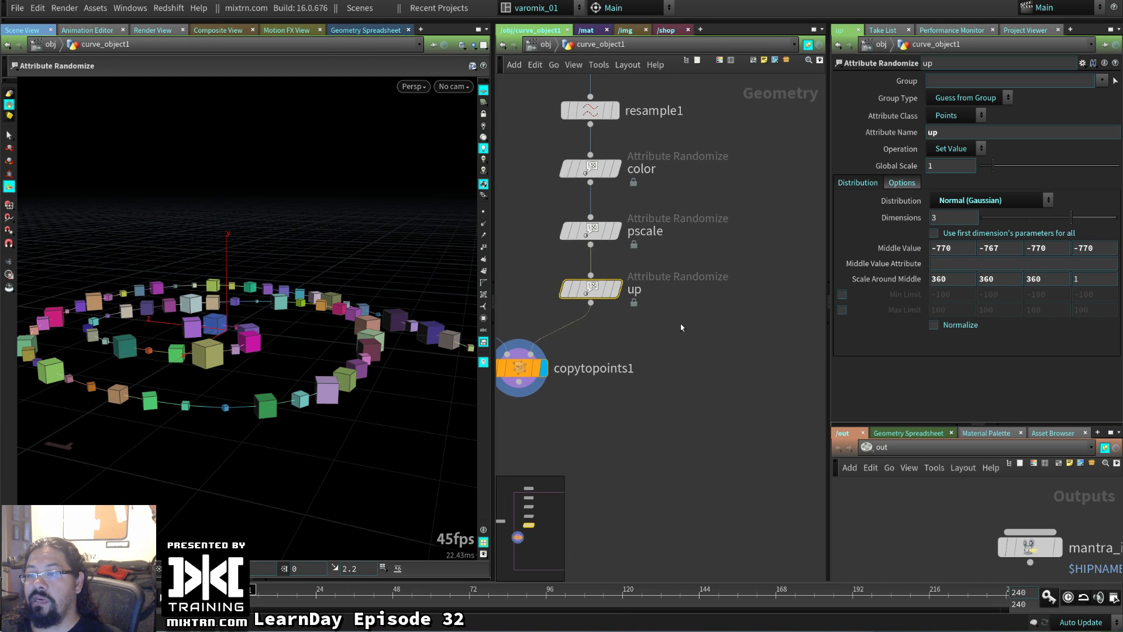
key(x)
click(591, 302)
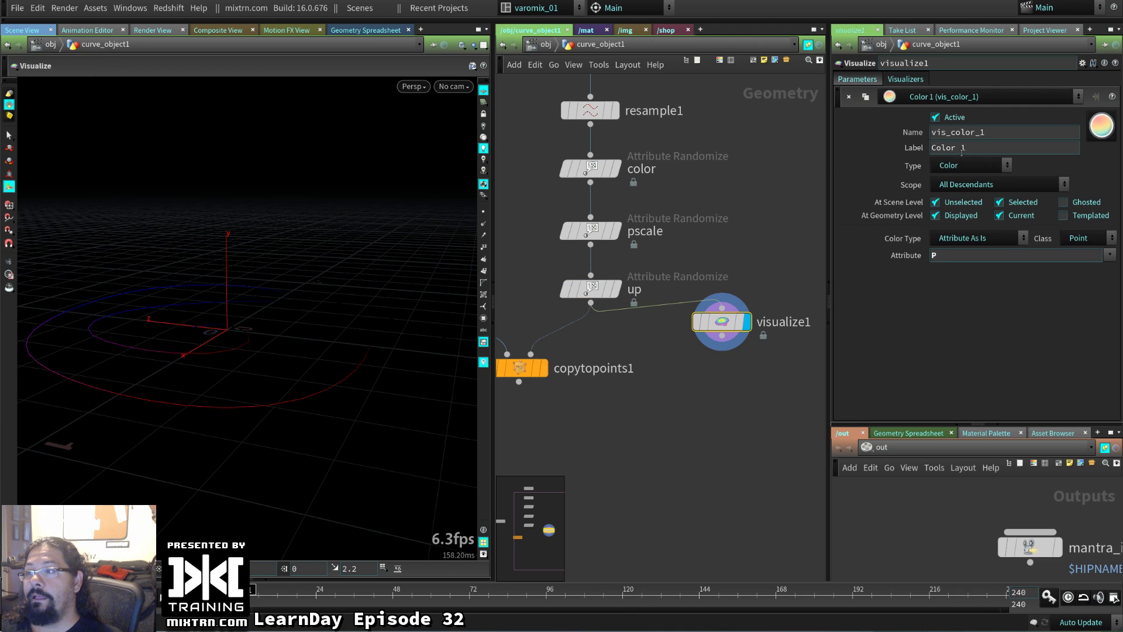
- Change the visualizer to a Marker type with Vector style showing the point attribute up
click(977, 166)
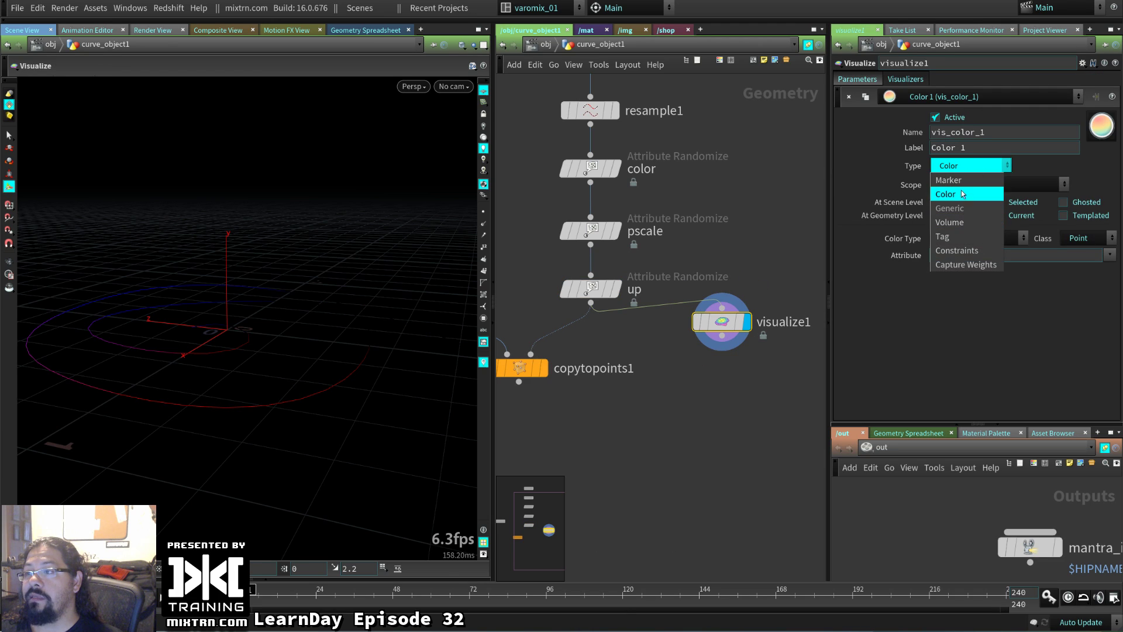
click(962, 182)
click(965, 239)
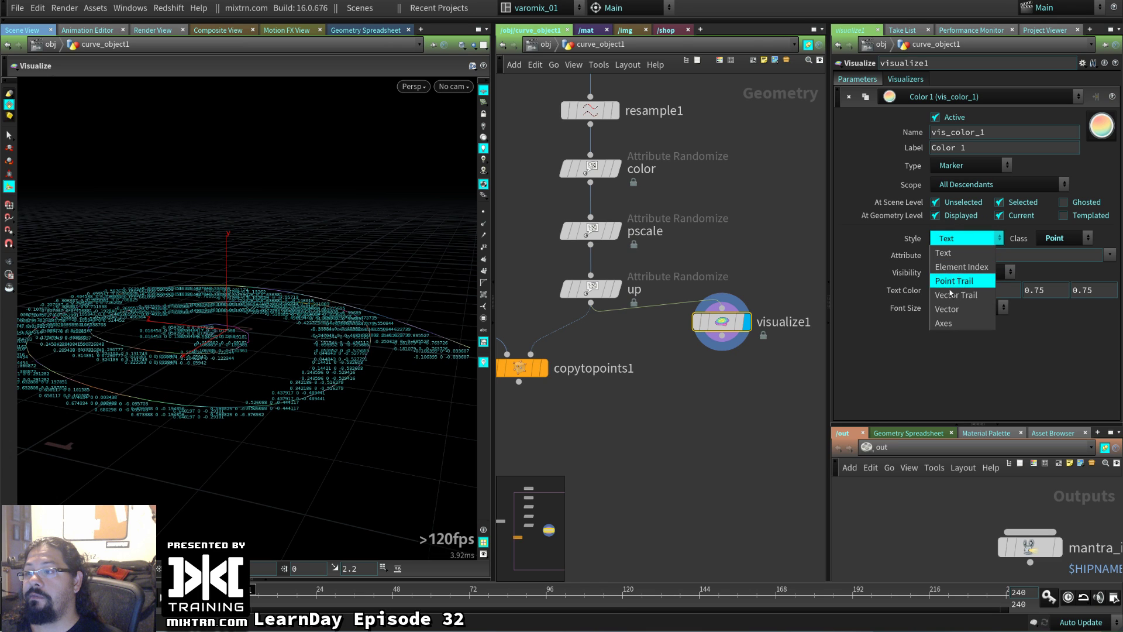
click(950, 310)
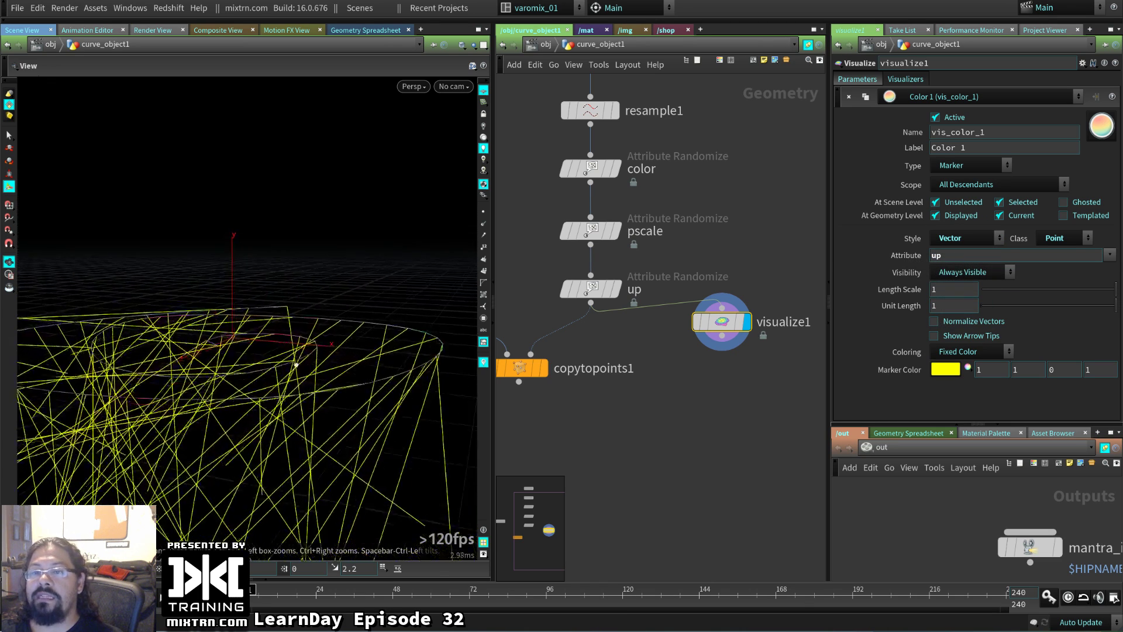
- Reset the up node's Middle Value and Scale Around Middle to their defaults and display the Copy to Points result
click(617, 292)
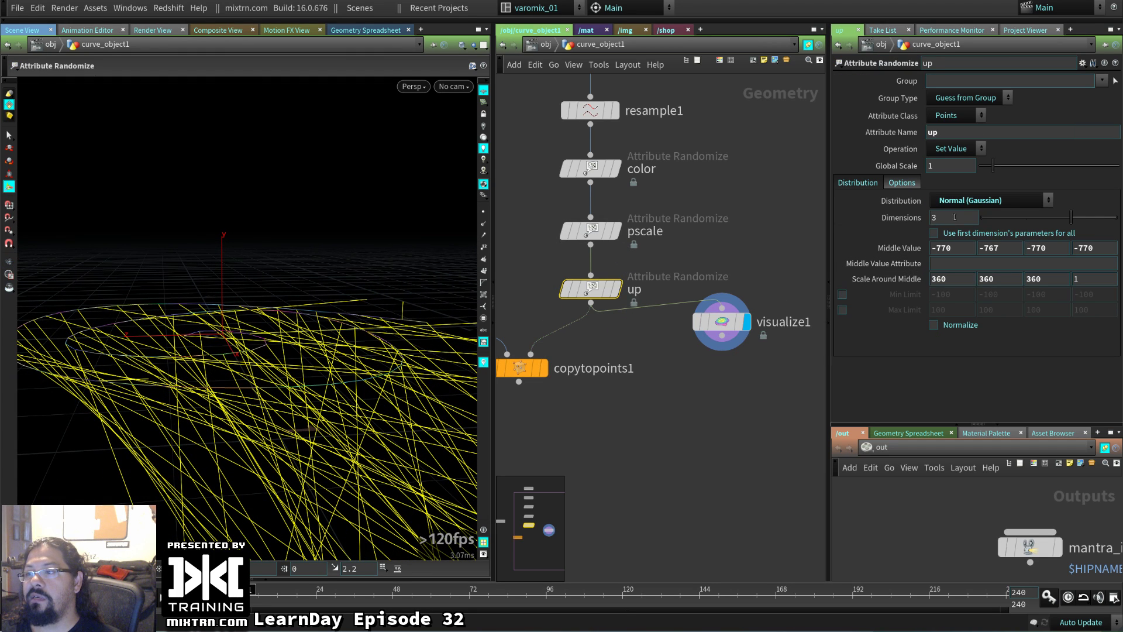
ctrl+middle_click(899, 248)
ctrl+middle_click(904, 281)
drag(321, 351, 313, 316)
click(621, 289)
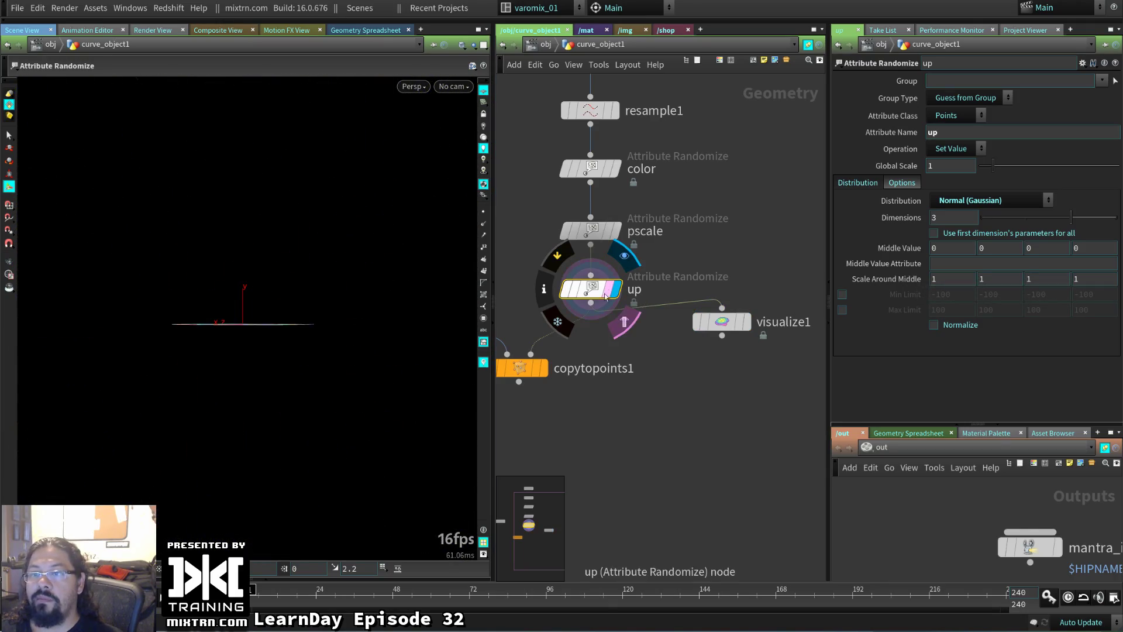
click(543, 368)
drag(318, 389, 460, 421)
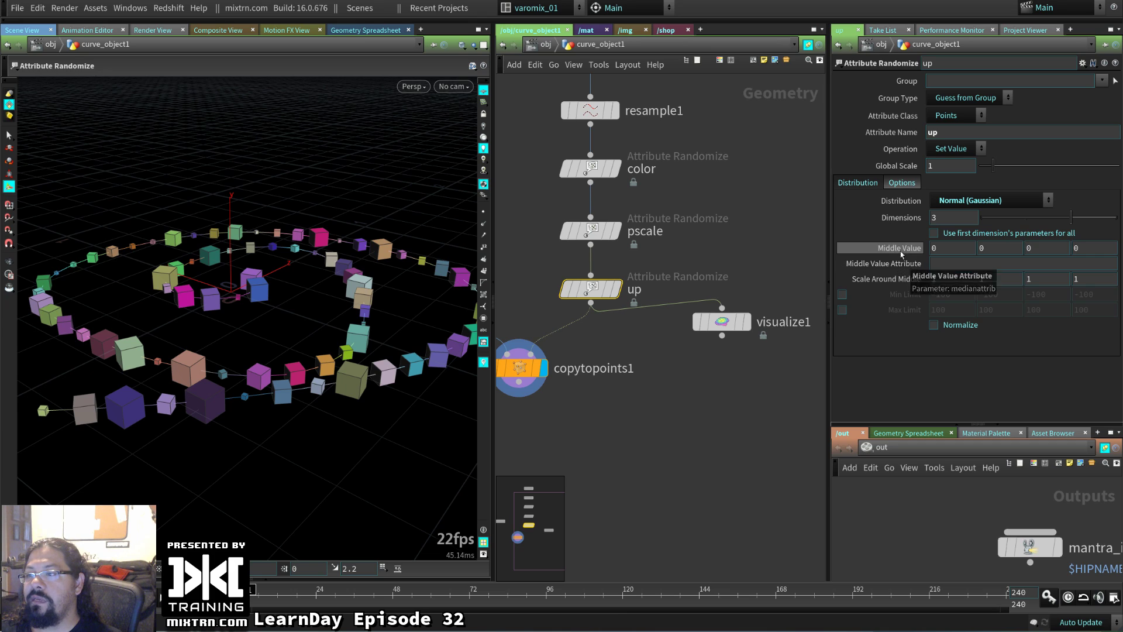
- Try the Two Values, Uniform, and Direction or Orientation distributions on the up node, then settle on Inside Sphere
click(977, 198)
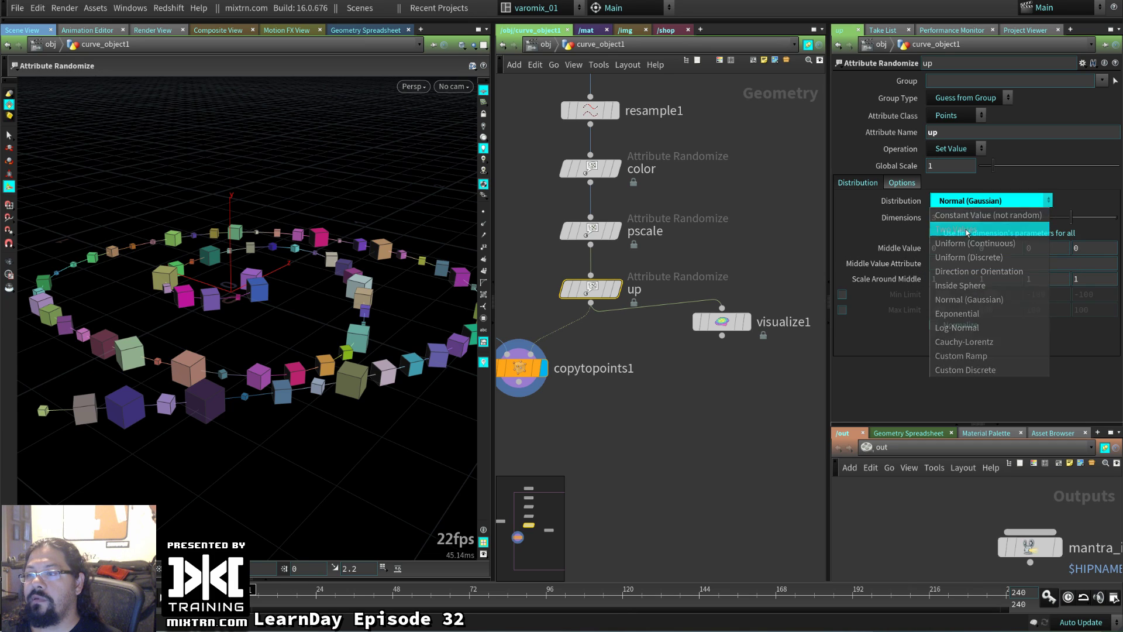
click(969, 229)
click(989, 200)
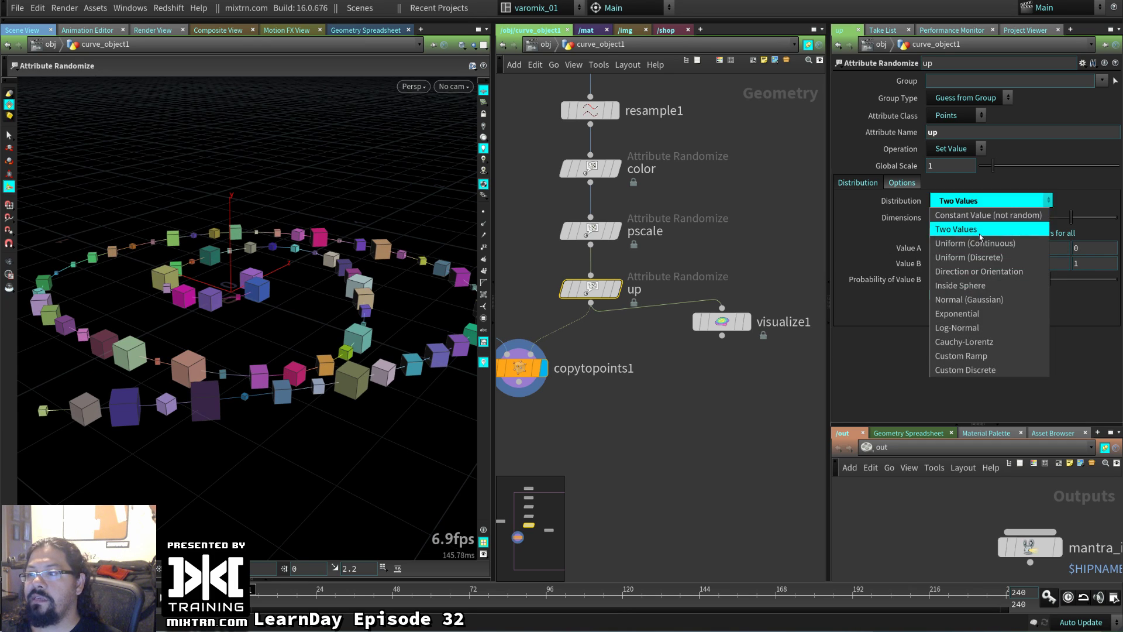
click(985, 210)
click(989, 202)
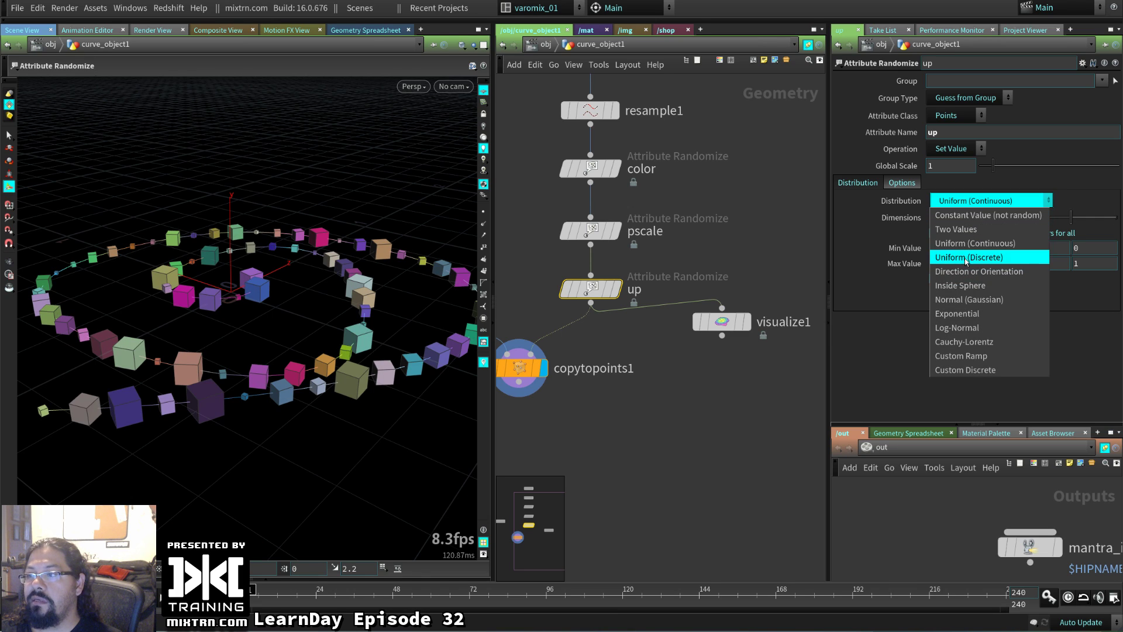
click(968, 237)
click(988, 202)
click(978, 270)
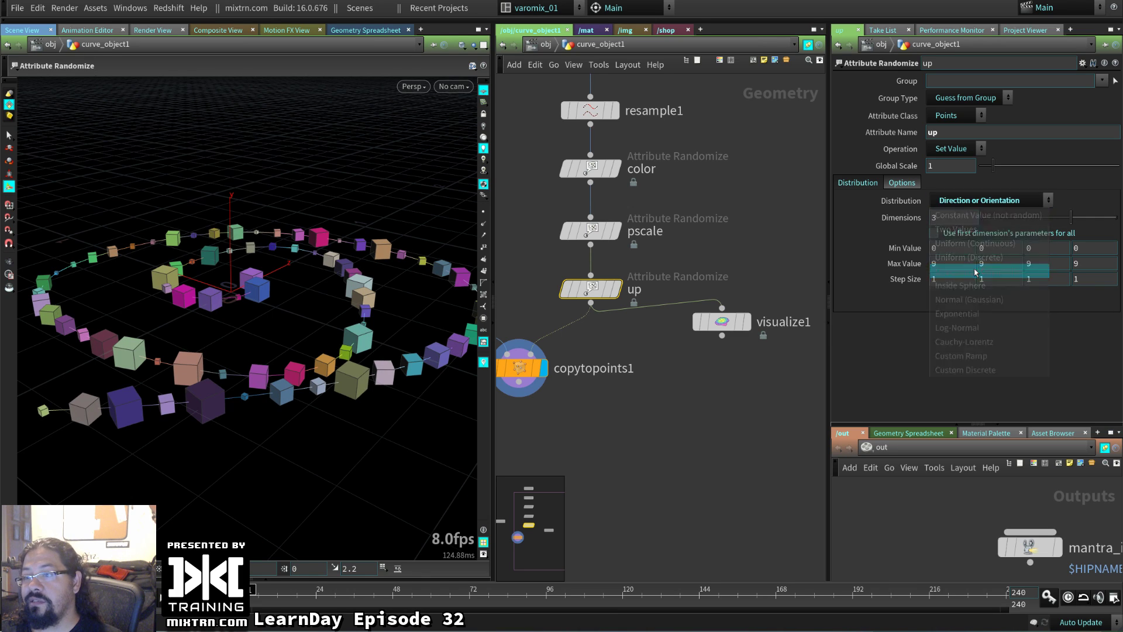
click(989, 200)
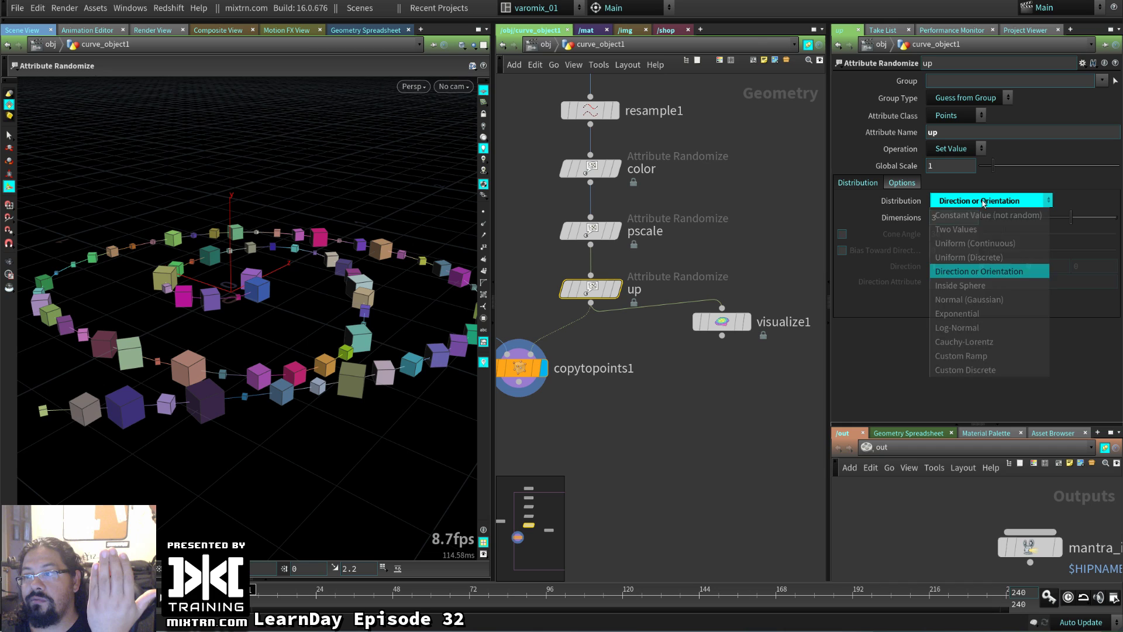
click(984, 286)
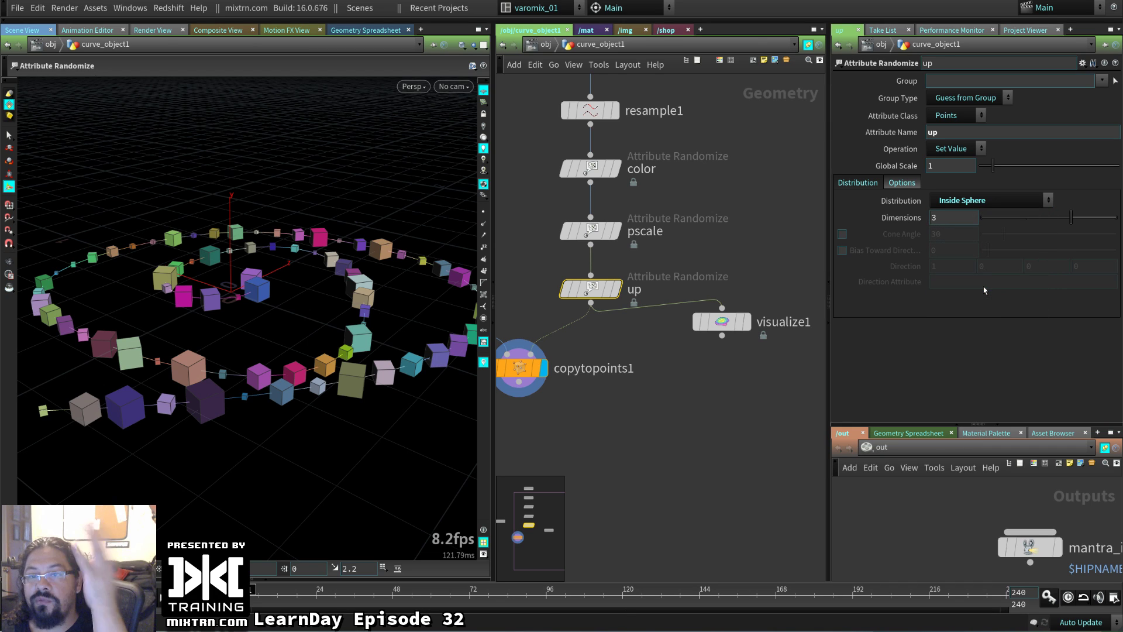
- Display the Visualize node to inspect the up vectors, then return the display to the Copy to Points result
click(746, 321)
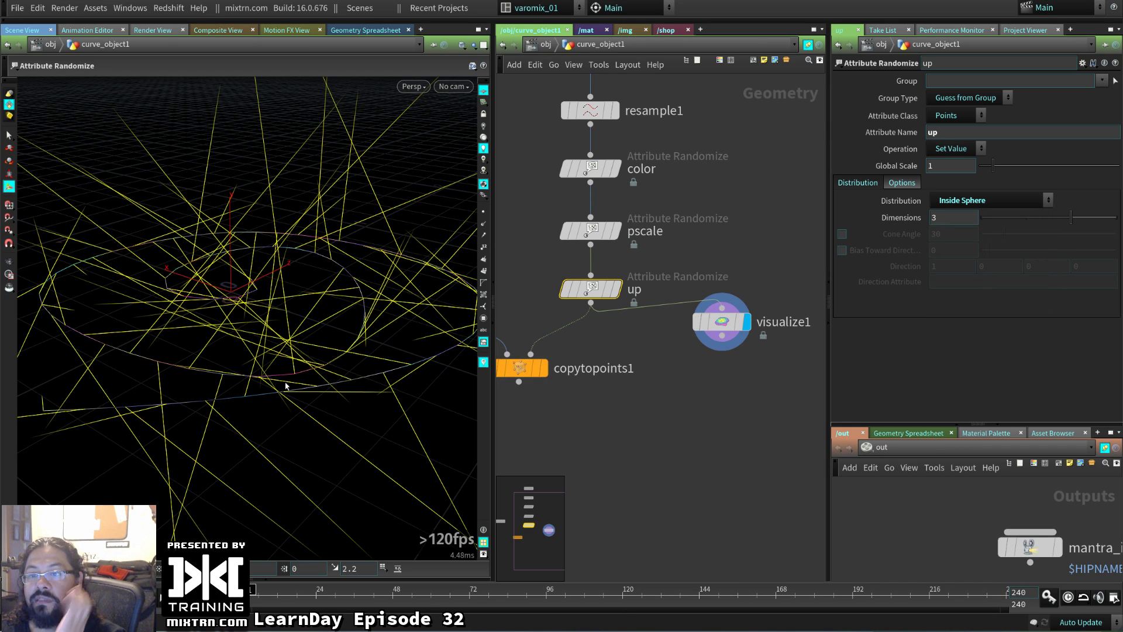
drag(309, 305, 263, 351)
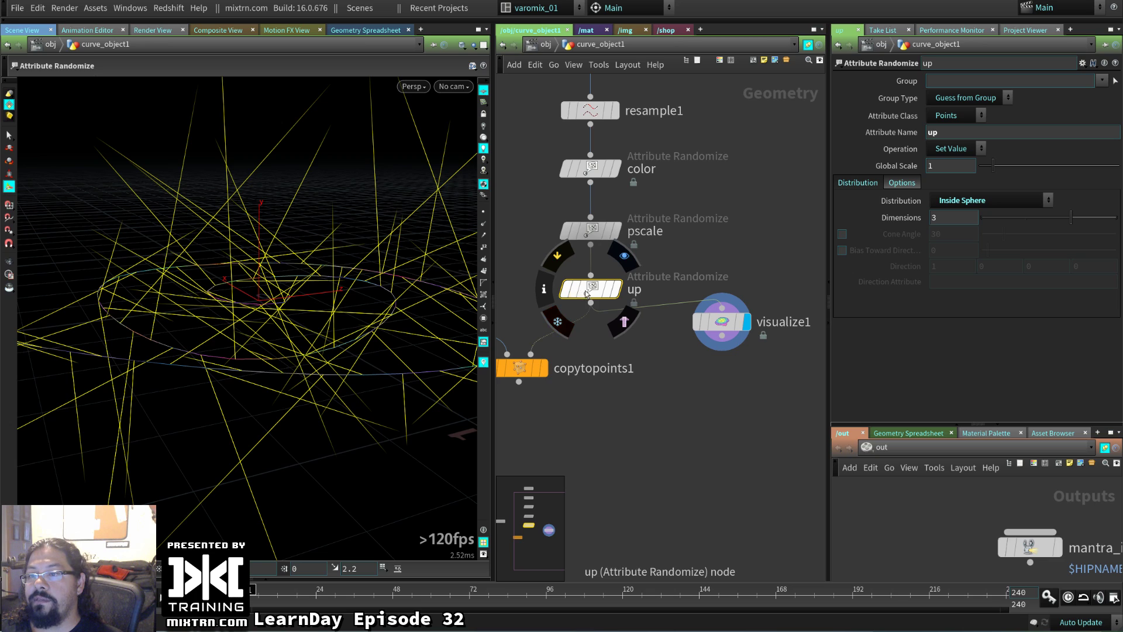
click(739, 342)
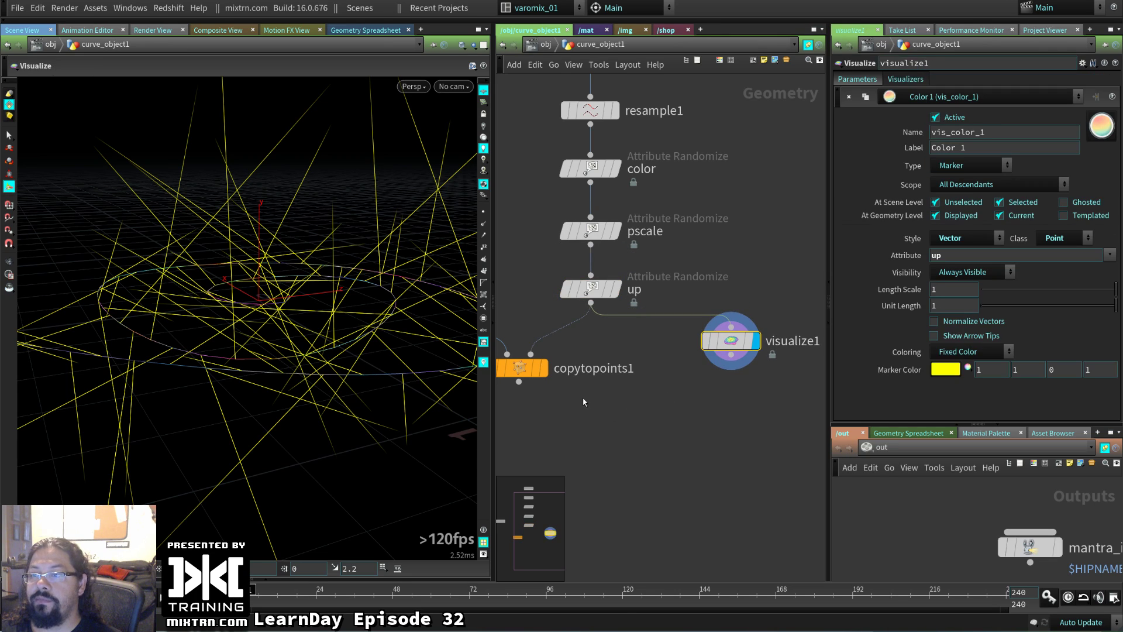
middle_drag(596, 391, 666, 367)
click(661, 264)
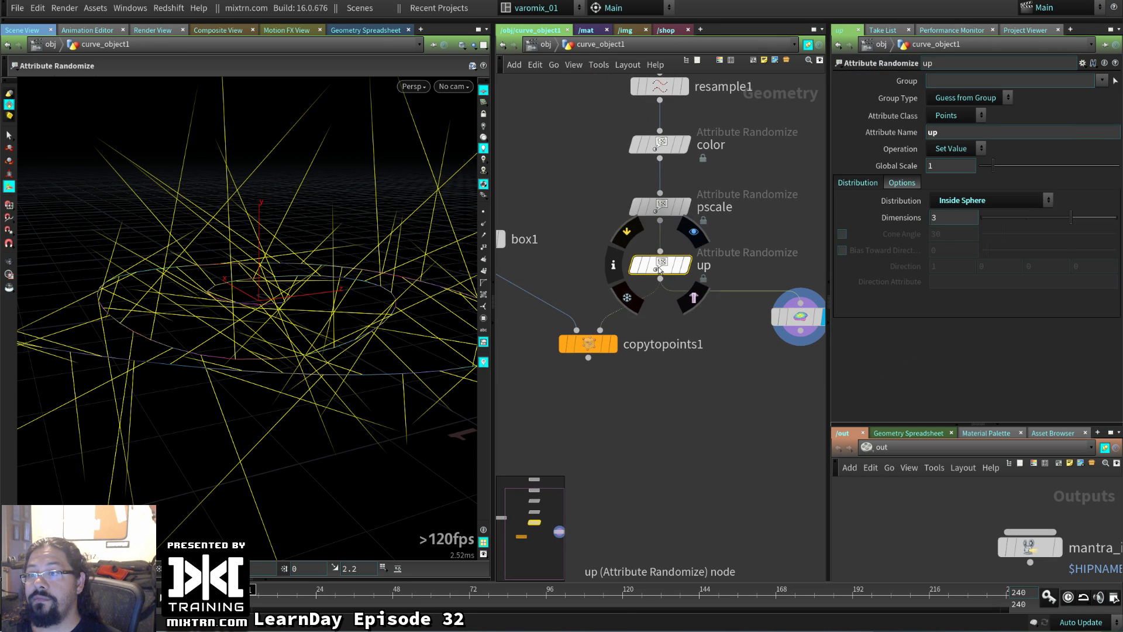
click(609, 345)
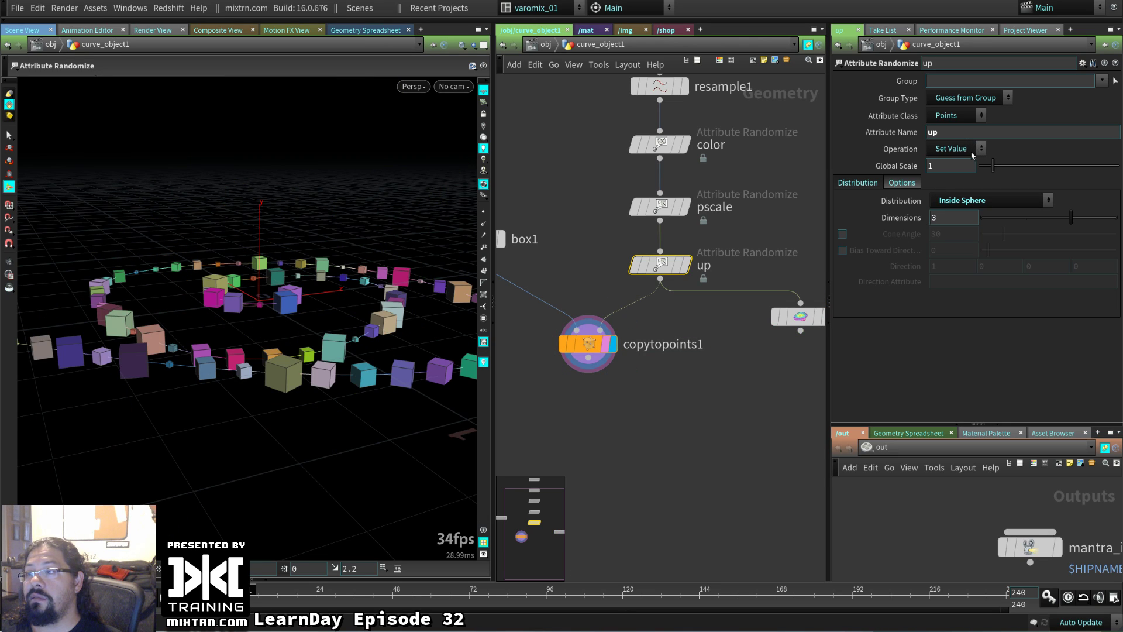
- Set the up node's Global Seed to 3.31 and change its randomized attribute name to N
click(902, 183)
drag(995, 233, 1027, 240)
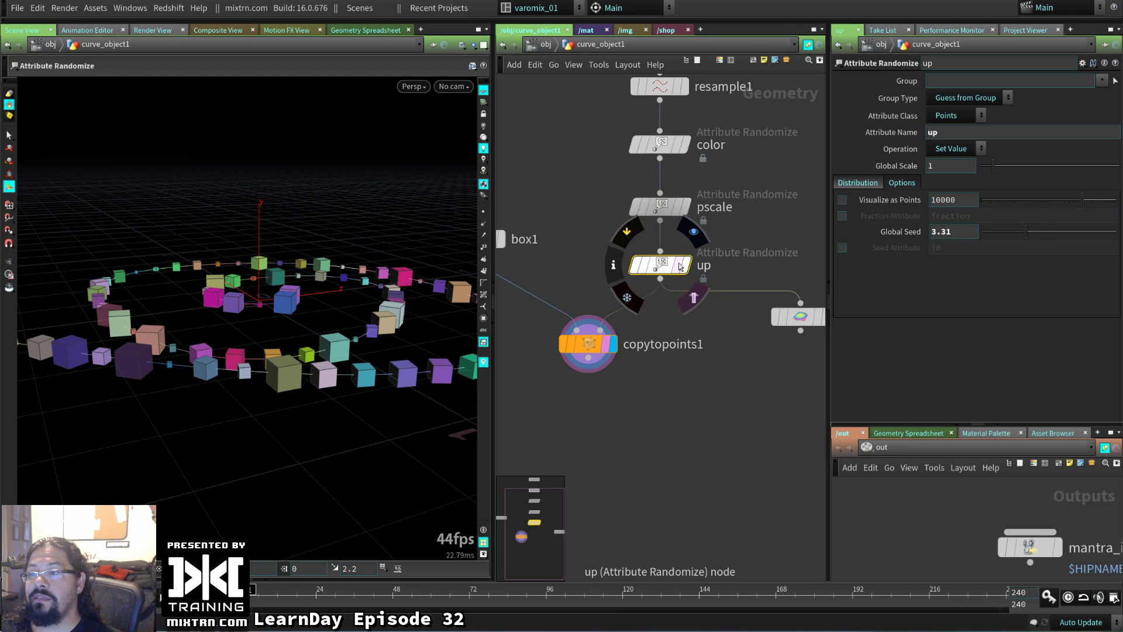
click(951, 149)
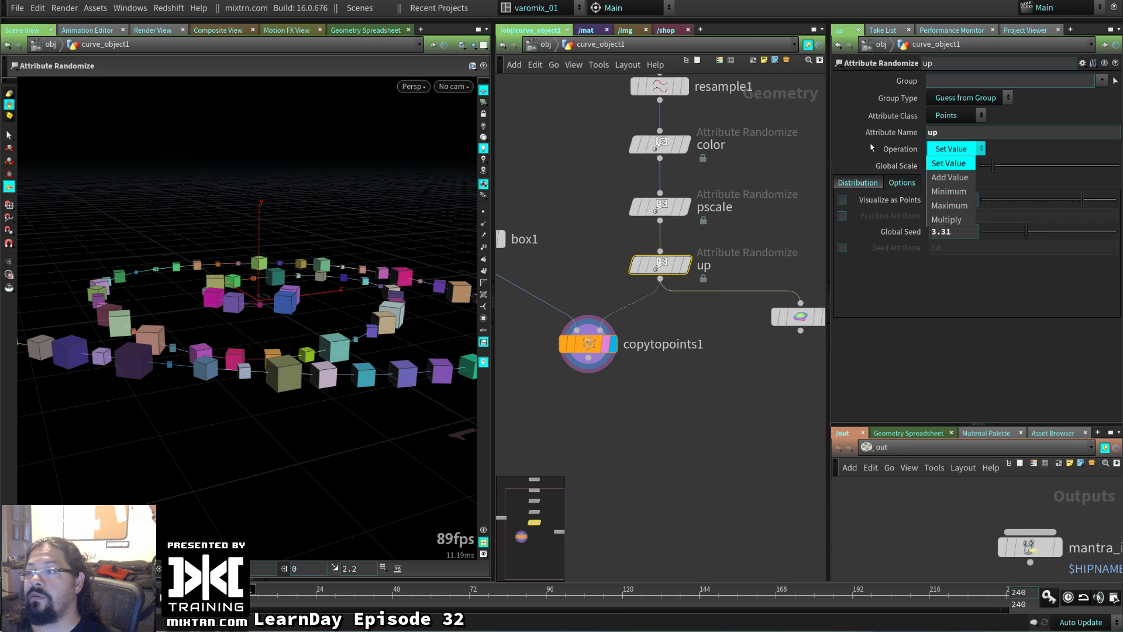
click(974, 127)
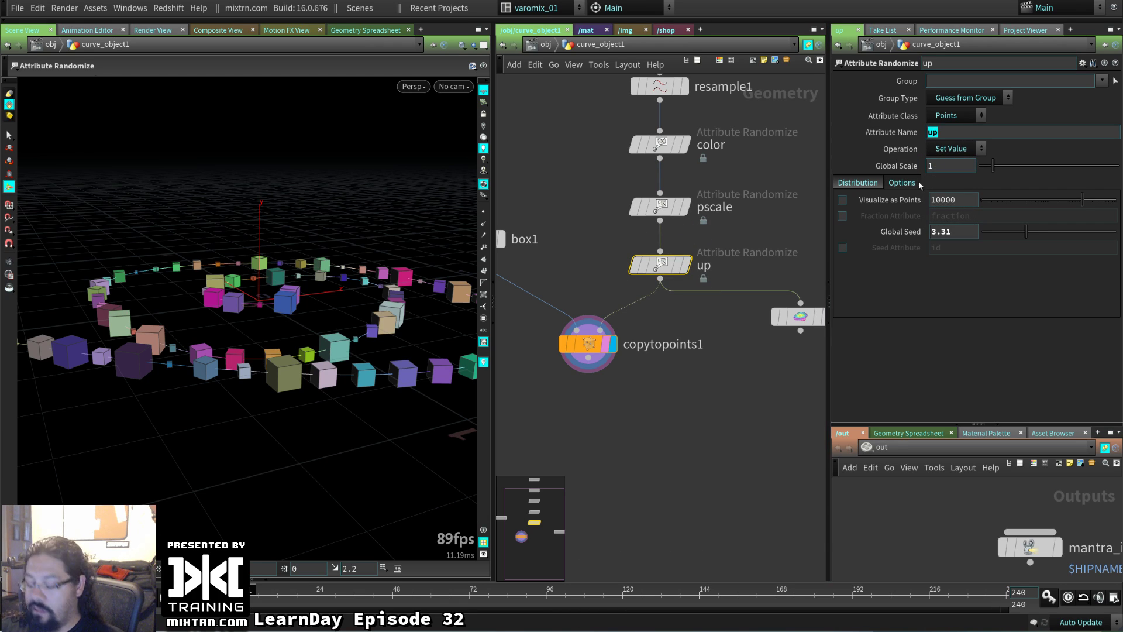
text(N)
key(Return)
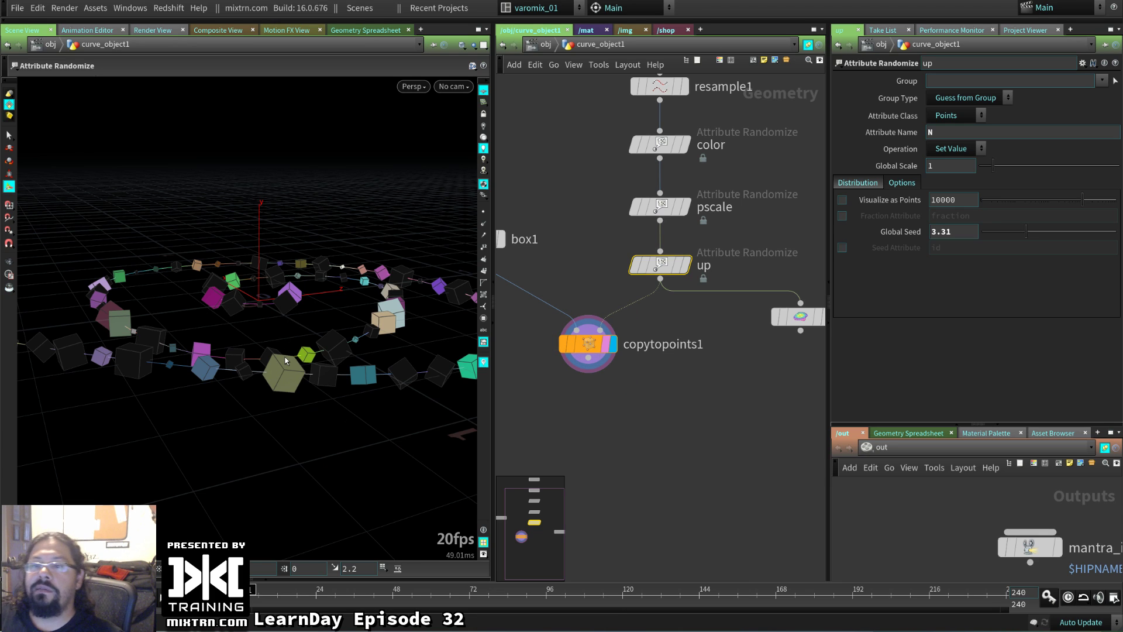
- Rename the up node to Normals
click(857, 183)
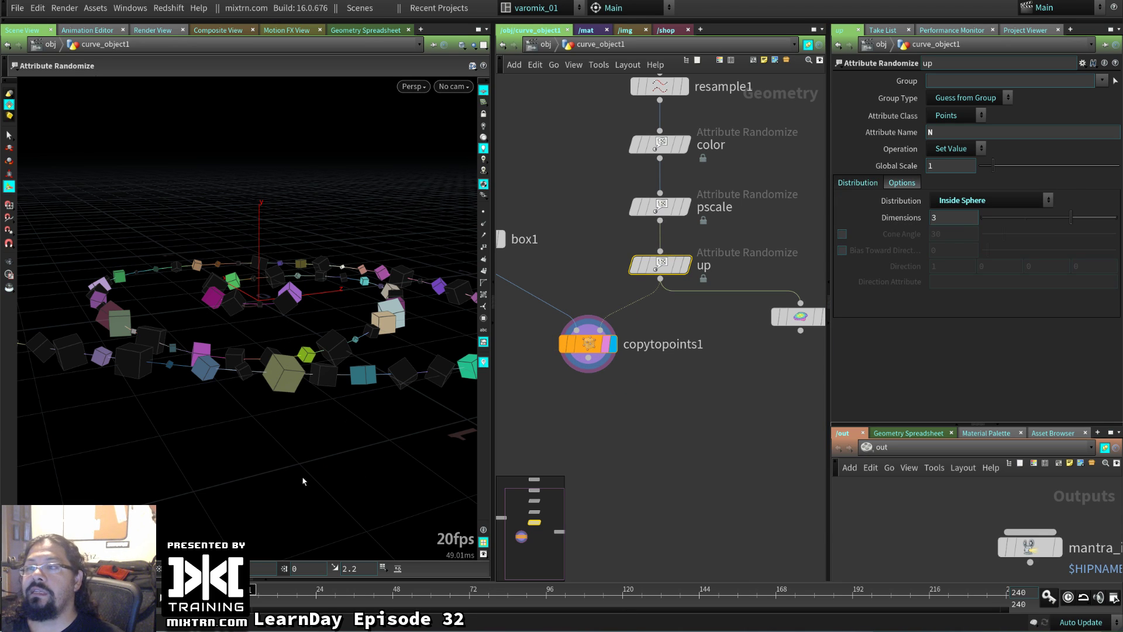
drag(304, 410, 345, 375)
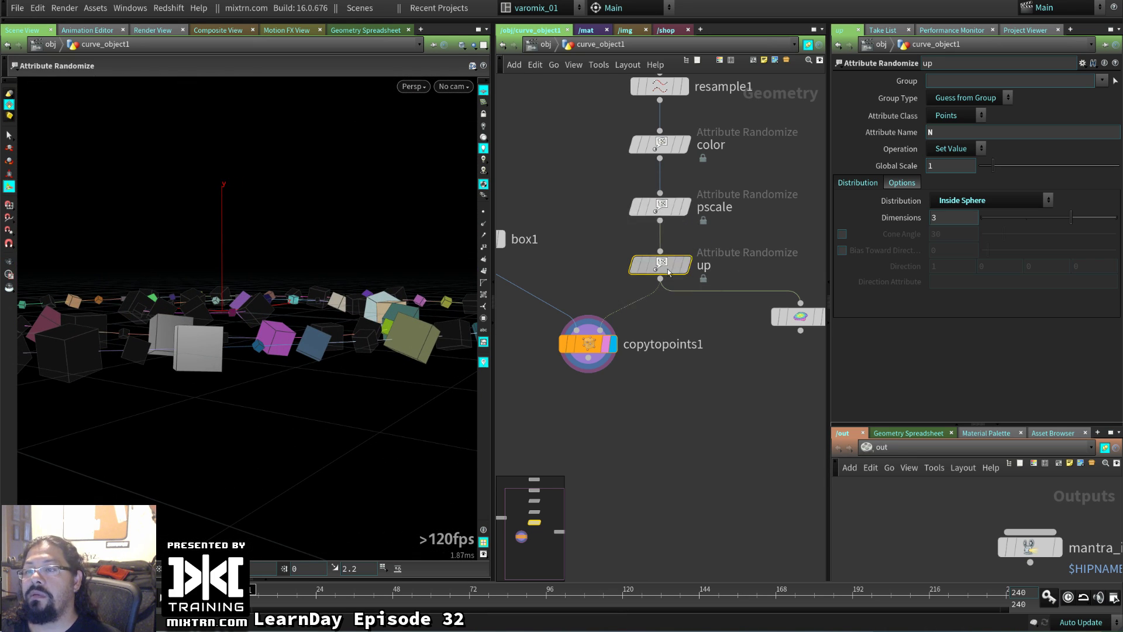
double_click(707, 266)
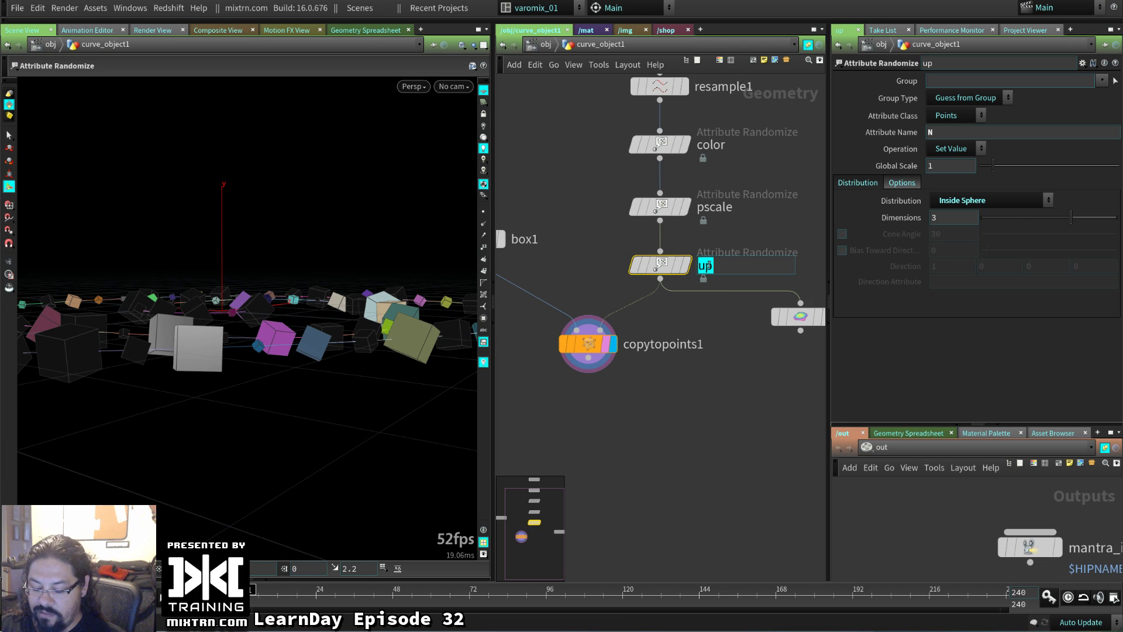
text(Normals)
key(Return)
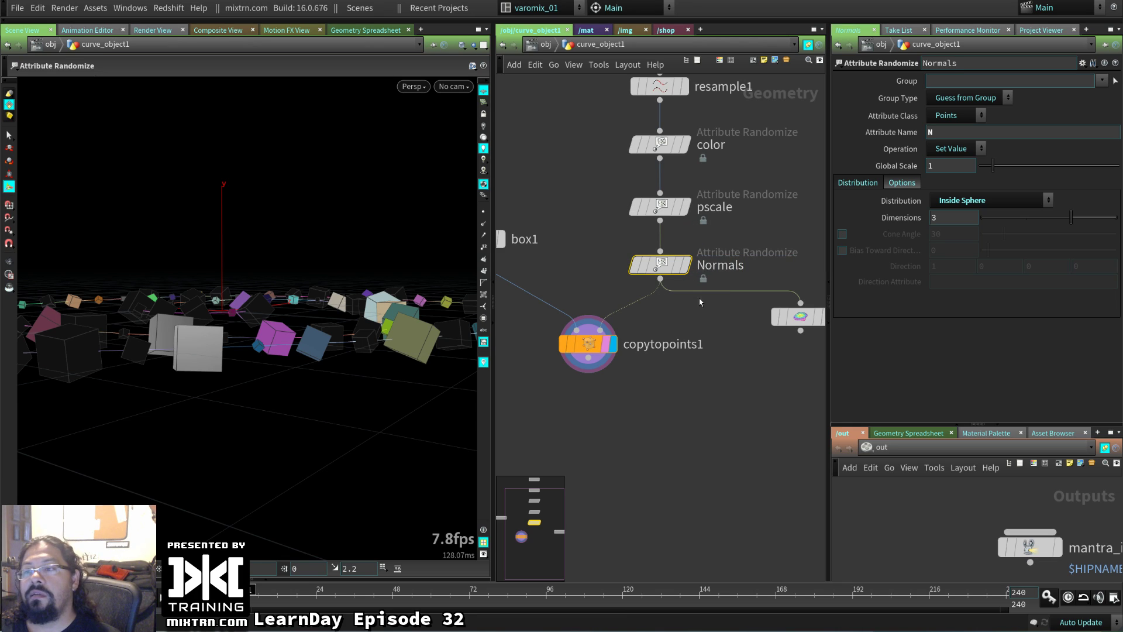
- Add a Normal node after copytopoints1 and display its result
middle_drag(700, 301, 693, 397)
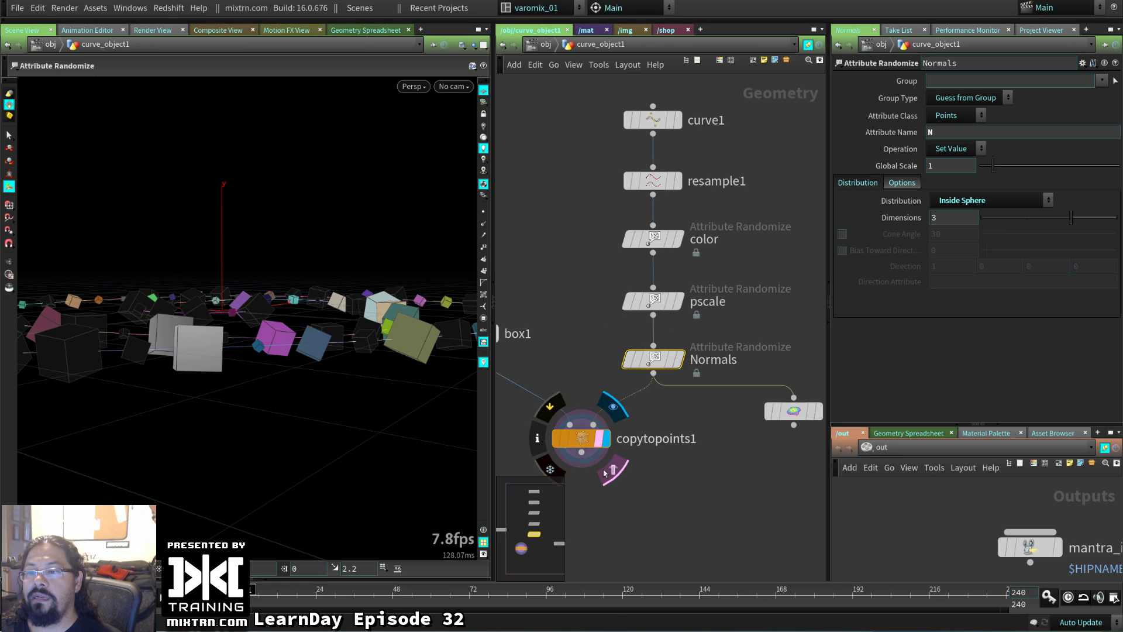
middle_drag(583, 460, 662, 346)
key(Tab)
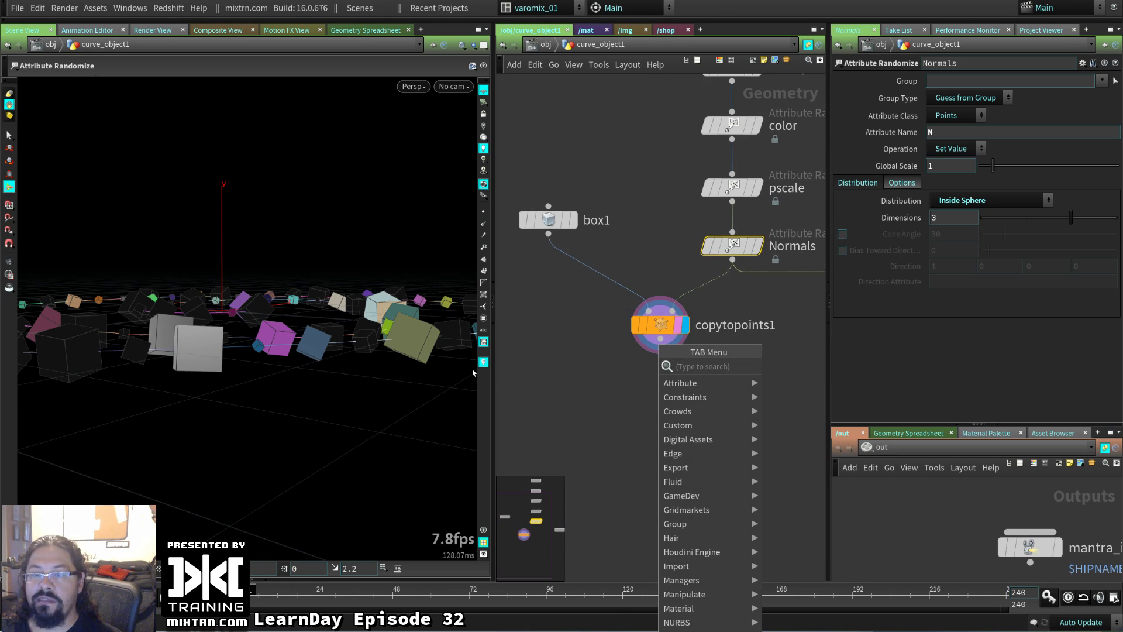
text(nor)
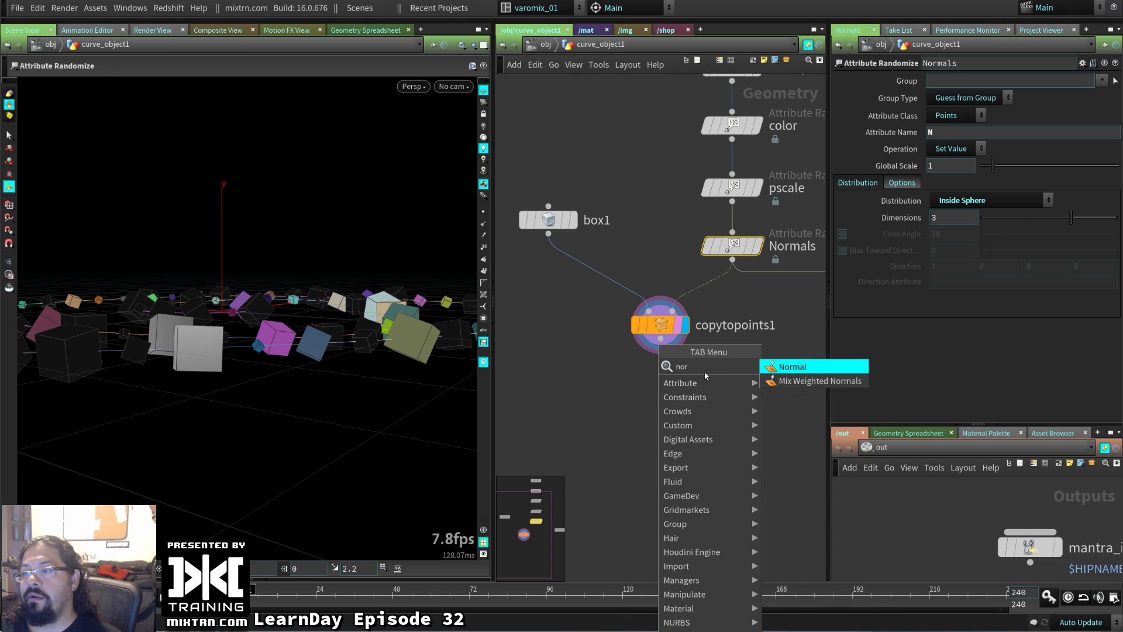
click(762, 368)
click(658, 384)
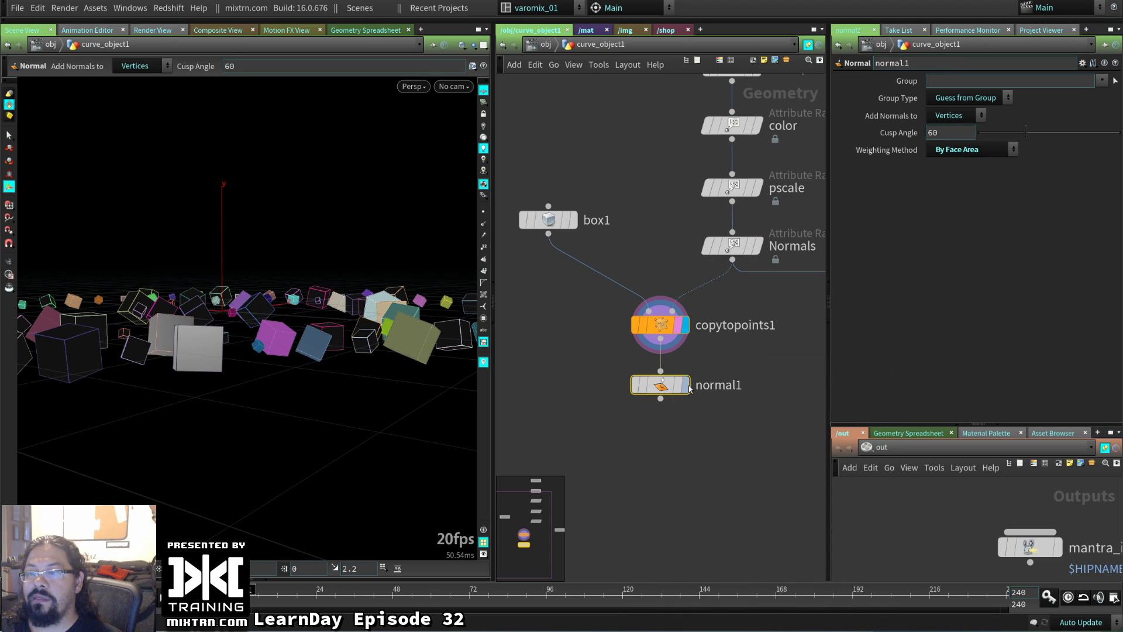
key(Escape)
drag(246, 328, 244, 358)
key(Return)
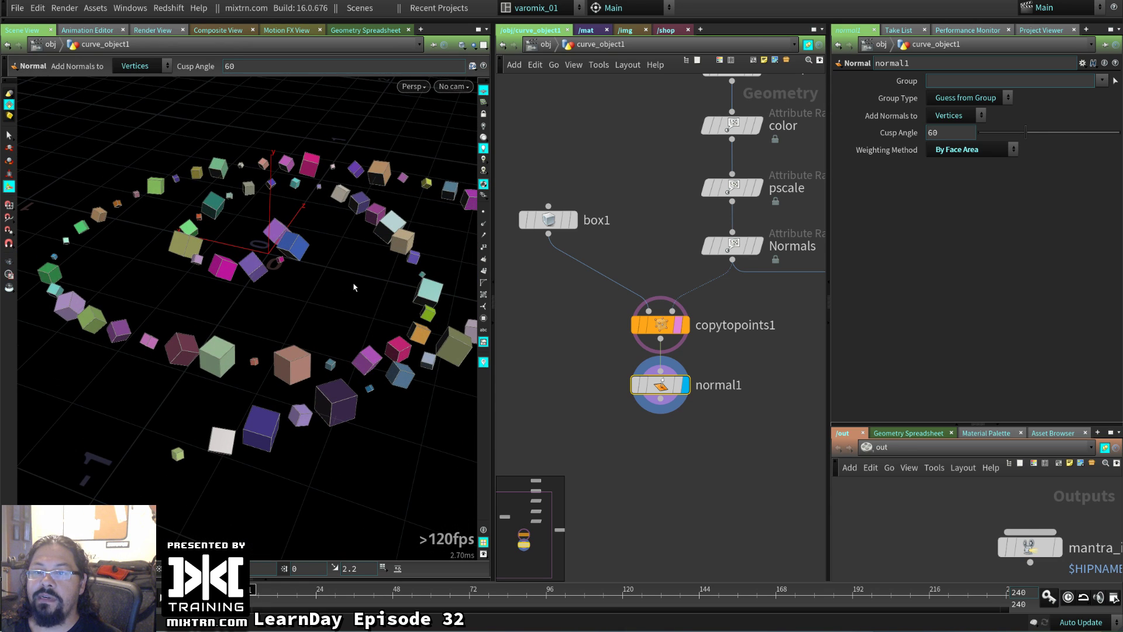
- Display the visualize1 node and turn on point normals in the viewport
click(760, 242)
middle_drag(820, 357, 671, 374)
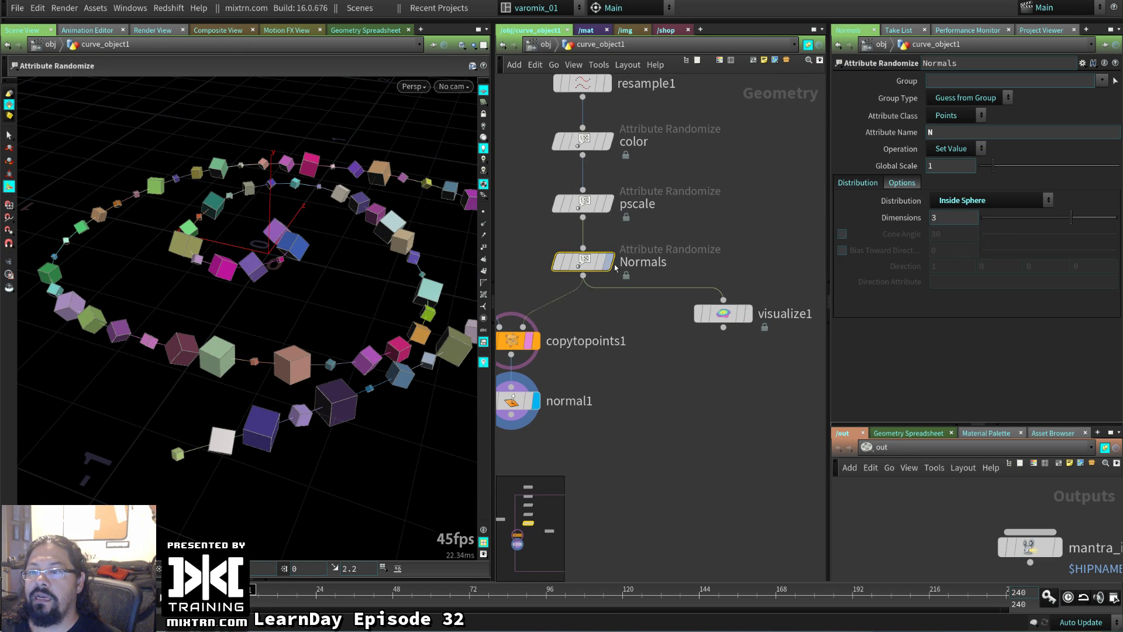
click(749, 313)
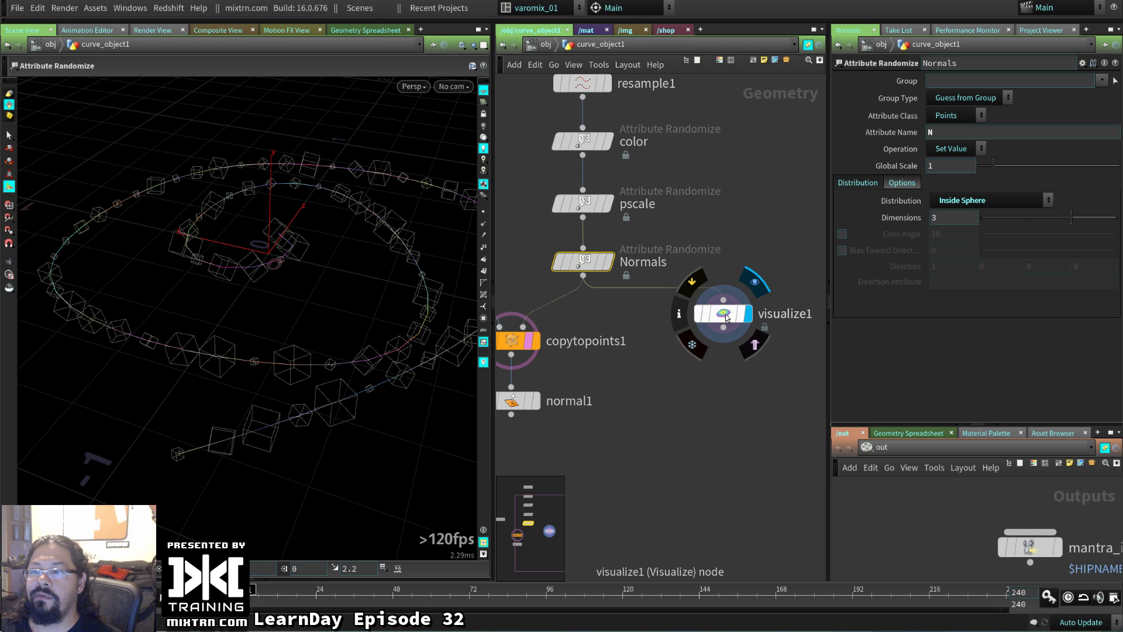
click(727, 318)
click(484, 224)
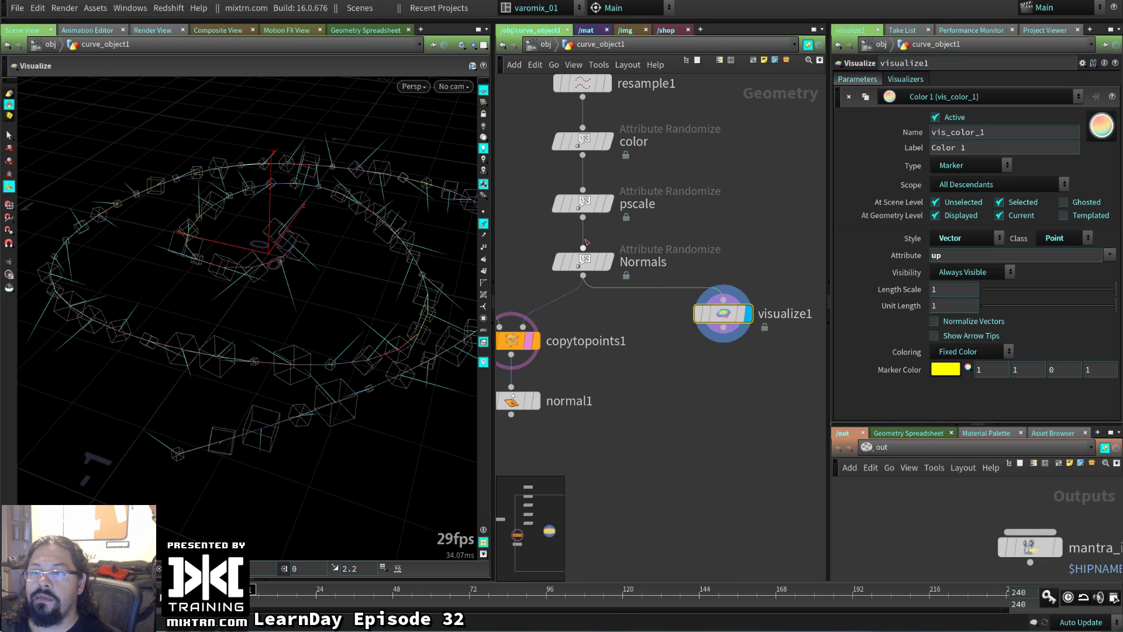
- Display the Normals node and inspect the direction of its point normals along the spiral
click(608, 262)
drag(325, 319, 381, 309)
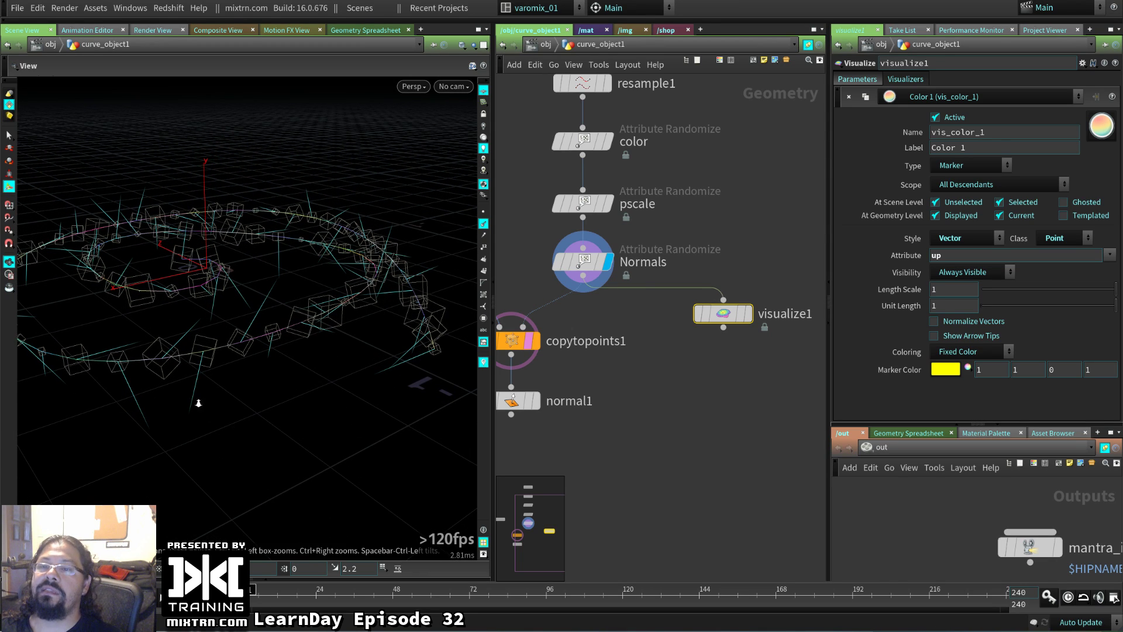
right_drag(198, 396, 333, 416)
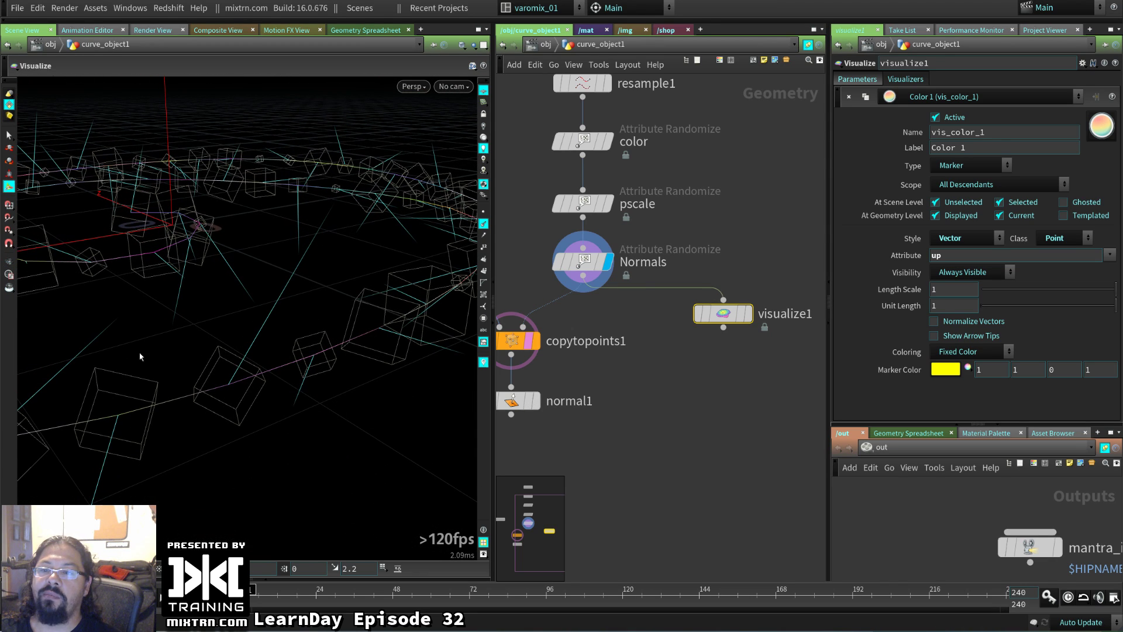
key(h)
drag(353, 371, 328, 363)
- Set the Normals node's distribution to Normal (Gaussian) and its Global Seed to 2.64
click(607, 262)
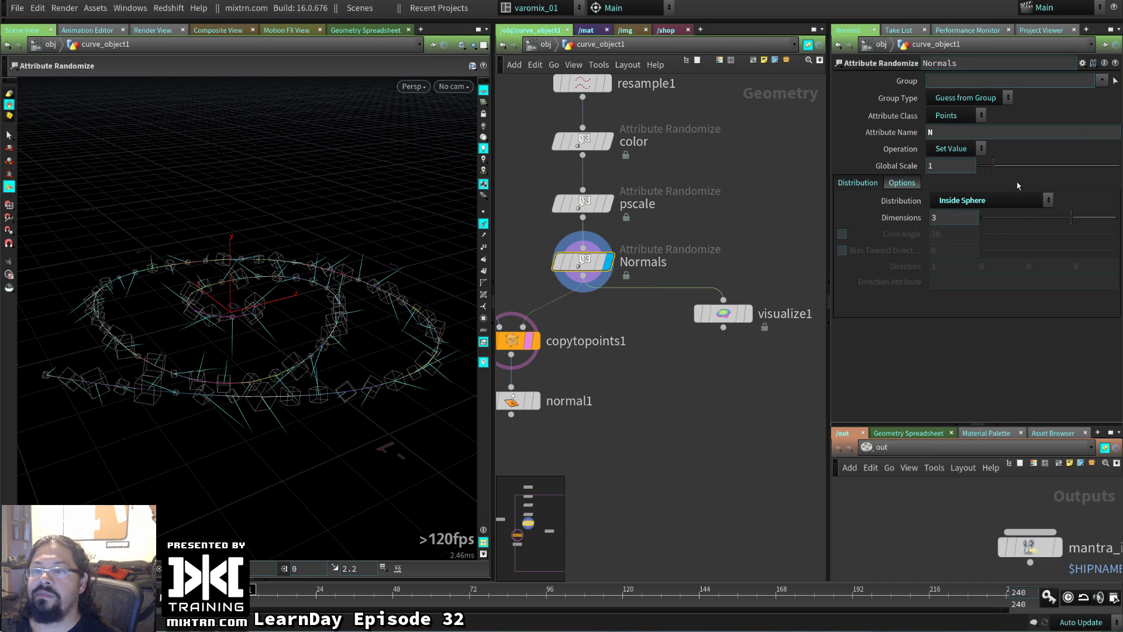
click(900, 183)
click(857, 183)
click(989, 200)
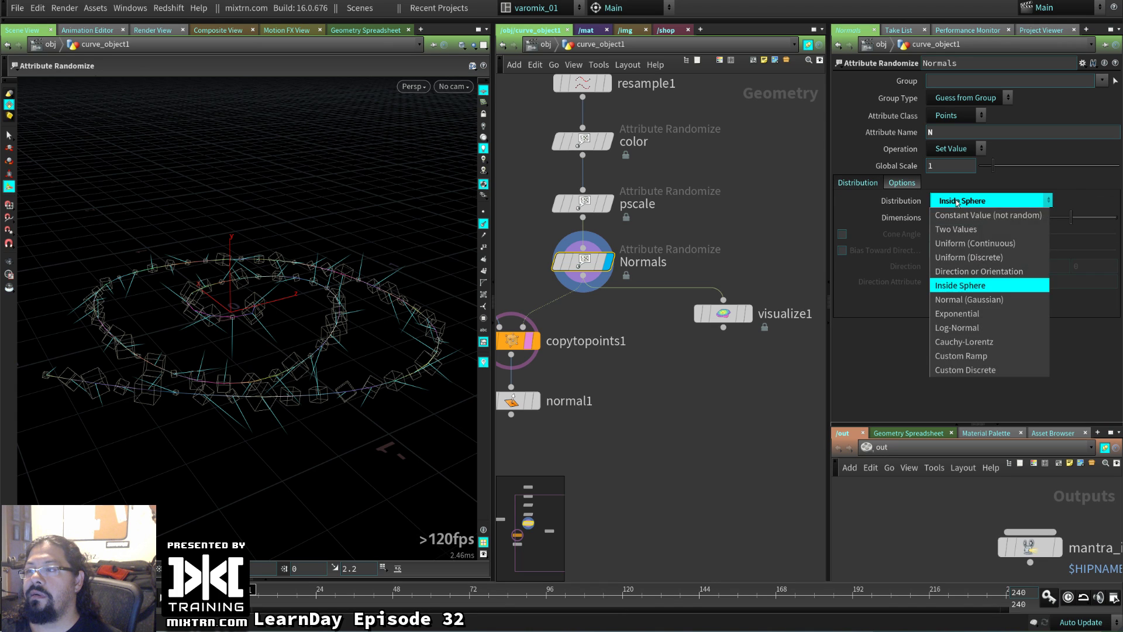
click(969, 299)
drag(359, 326, 464, 337)
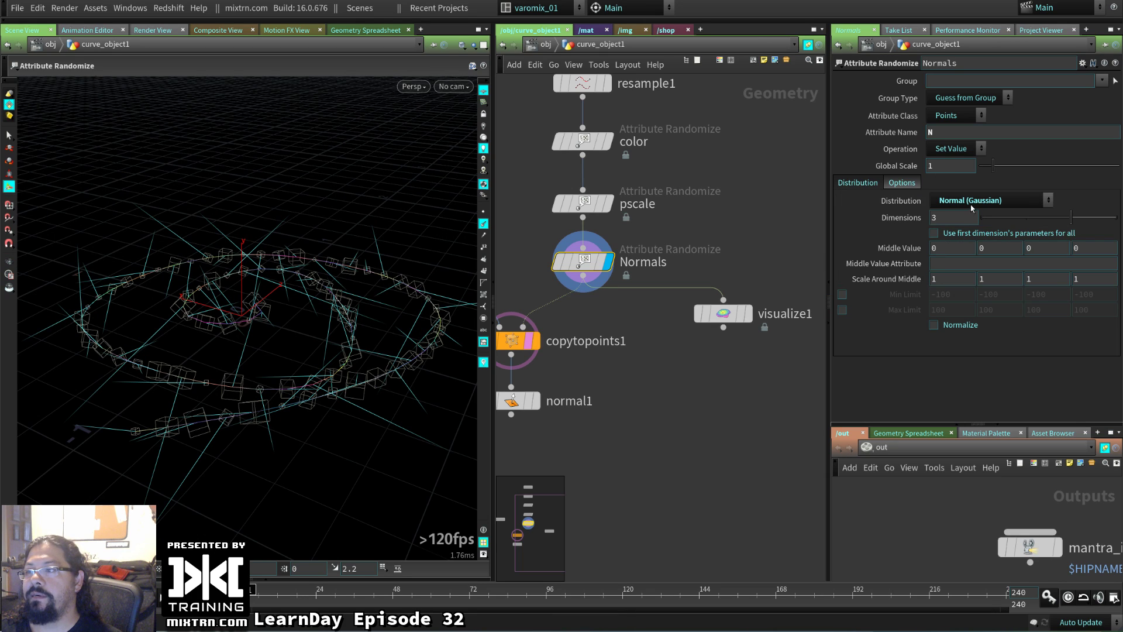
click(902, 184)
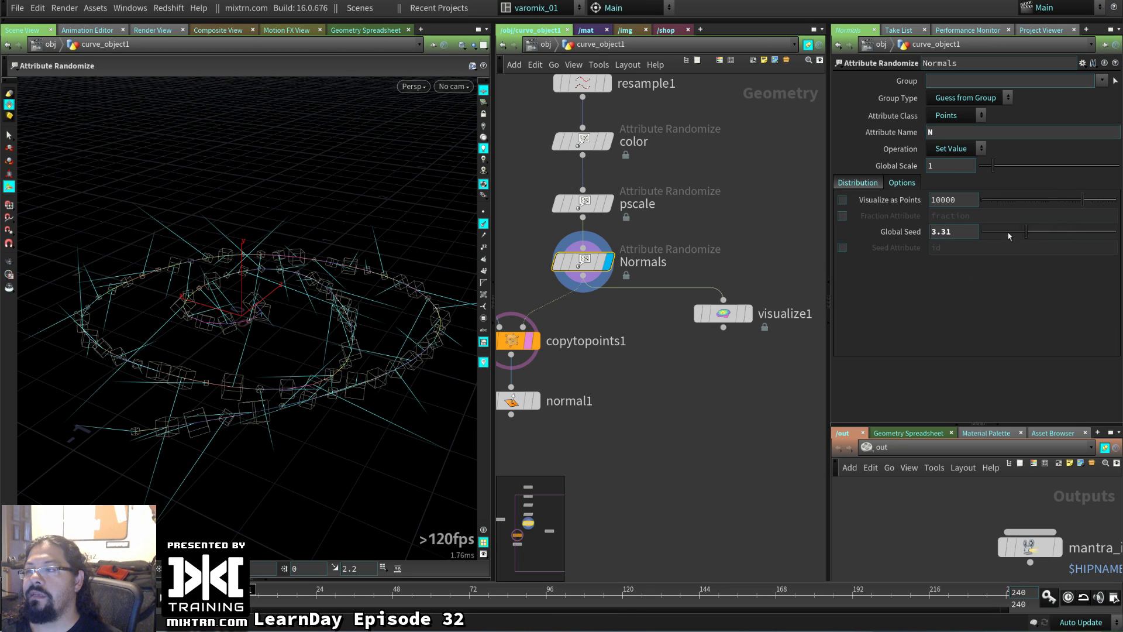
mouse_move(1022, 237)
mouse_down()
mouse_move(997, 234)
mouse_move(1016, 232)
mouse_up()
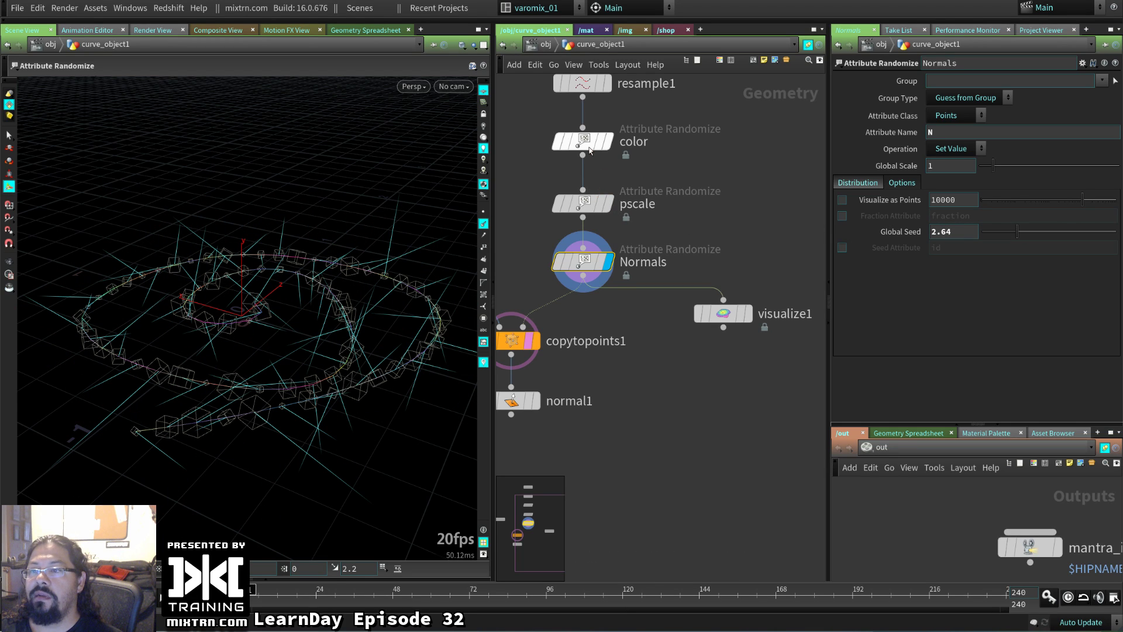
- Display the normal1 node's result in shaded view and turn off the point normals in the viewport
click(583, 201)
click(905, 185)
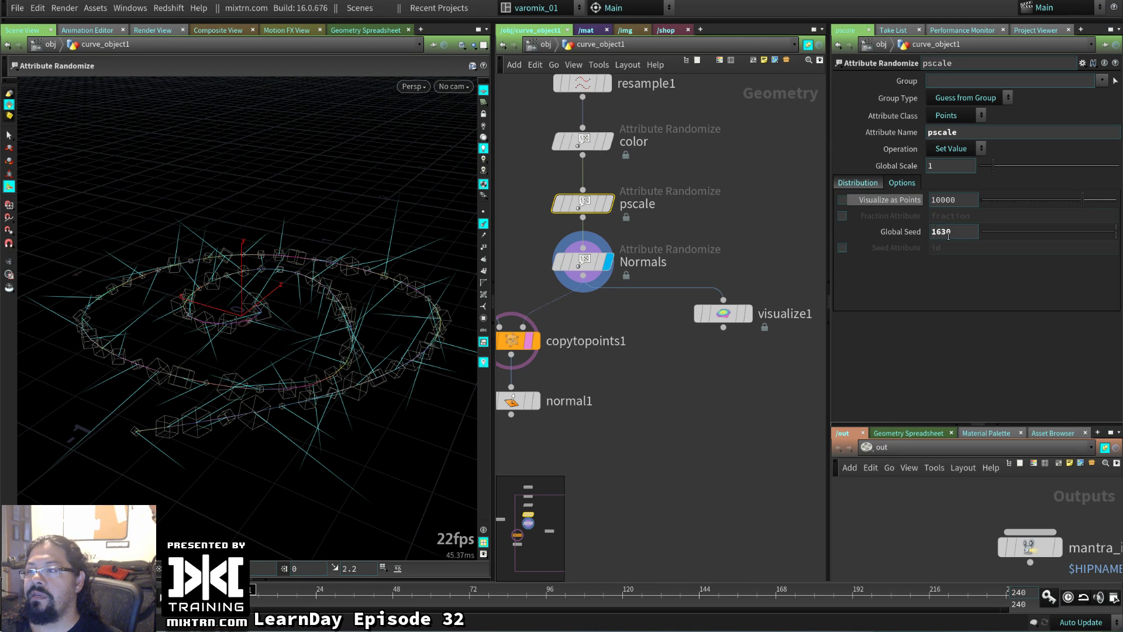
key(w)
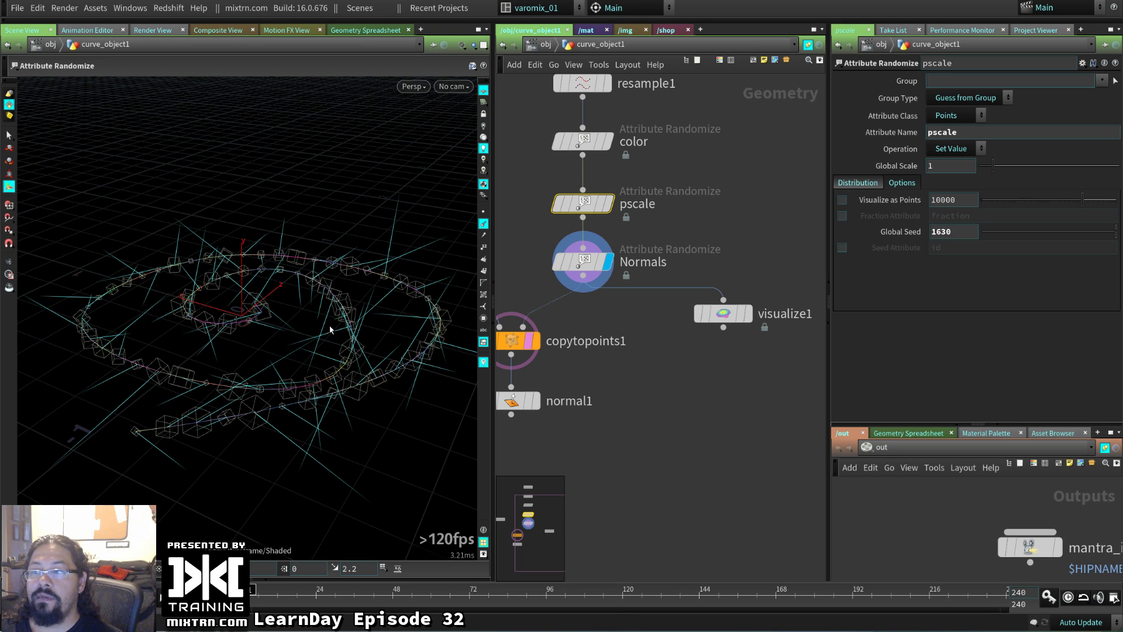
click(534, 401)
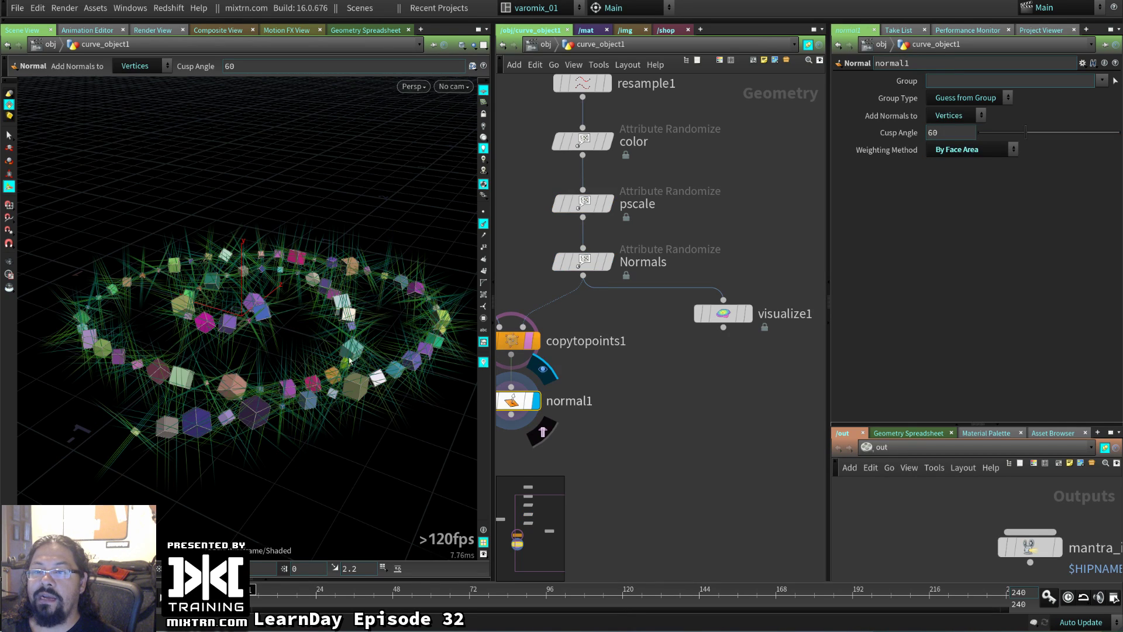
click(483, 224)
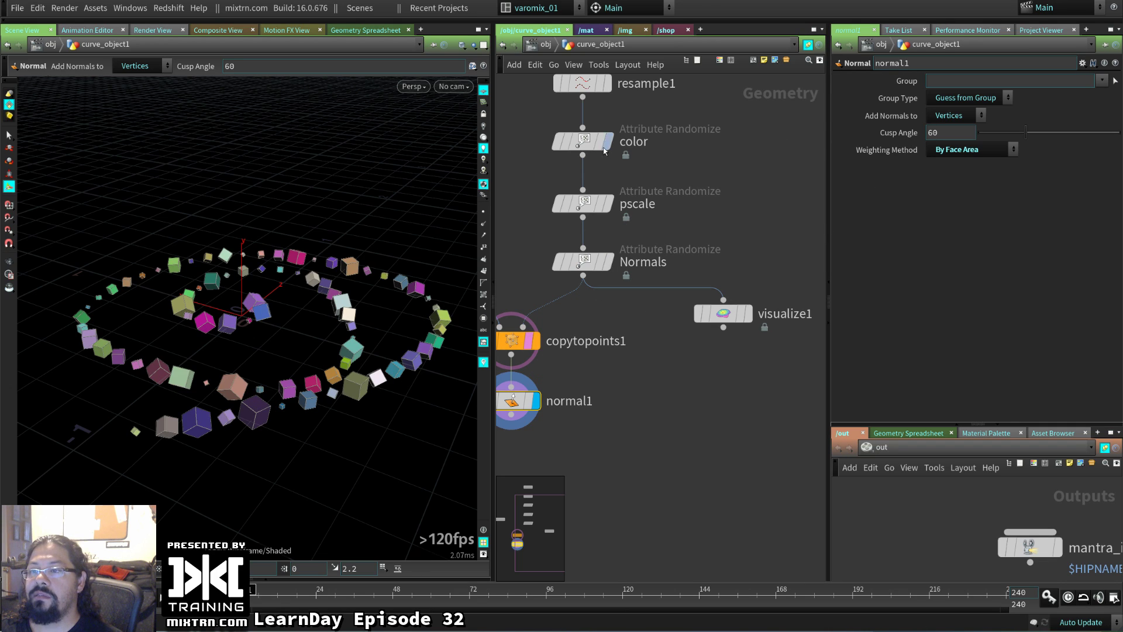
- Set the pscale node's Global Seed to 7.57 and all its Max Value components to 2.2, then inspect the resized boxes
click(583, 202)
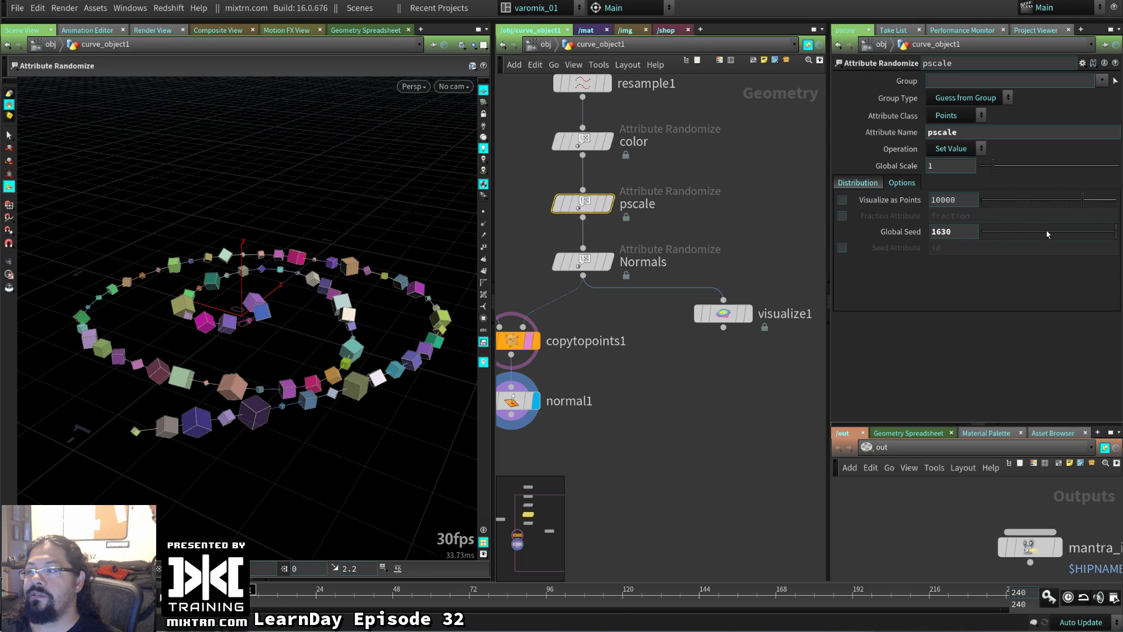
drag(1047, 234, 1084, 237)
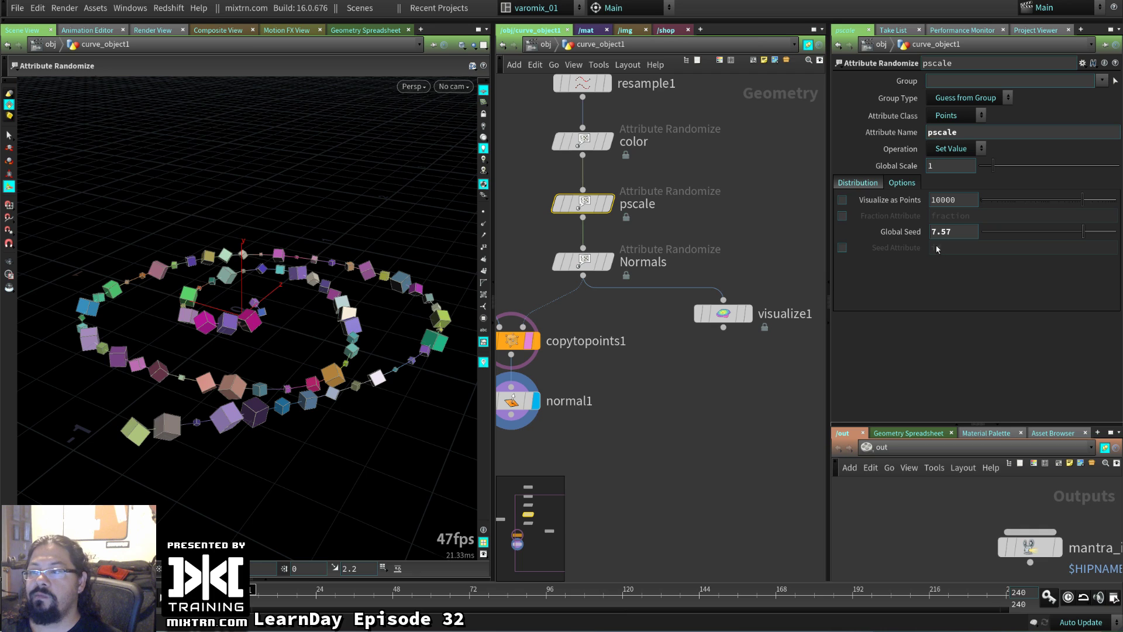
click(857, 183)
middle_drag(913, 260, 948, 261)
mouse_move(1043, 238)
middle_down()
mouse_move(1010, 234)
mouse_move(1031, 234)
middle_up()
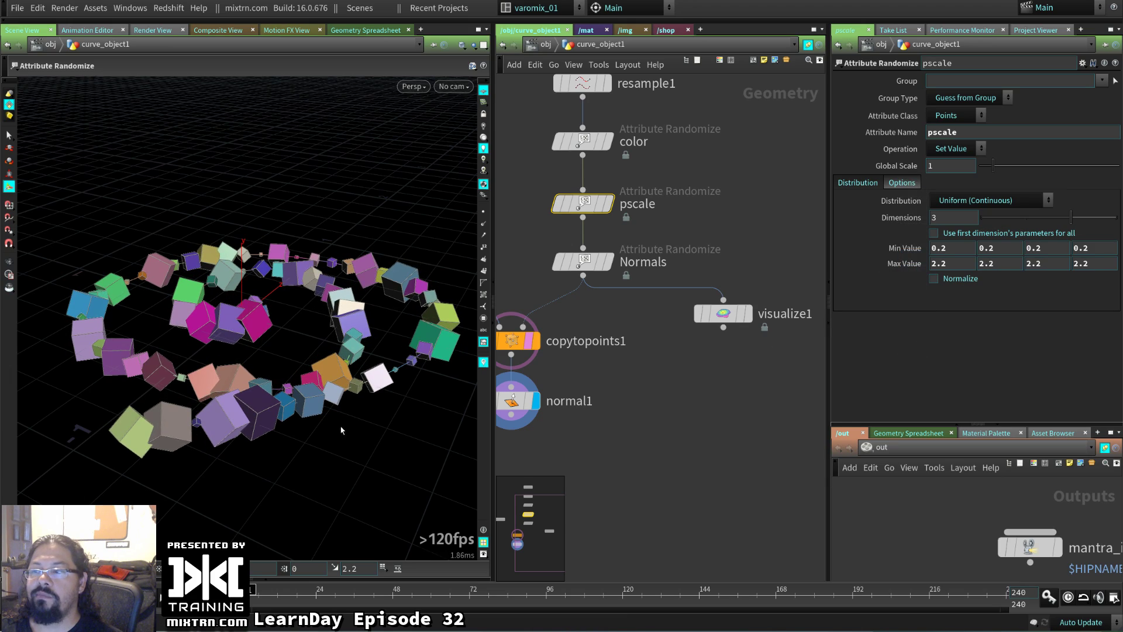
key(Escape)
drag(328, 404, 374, 385)
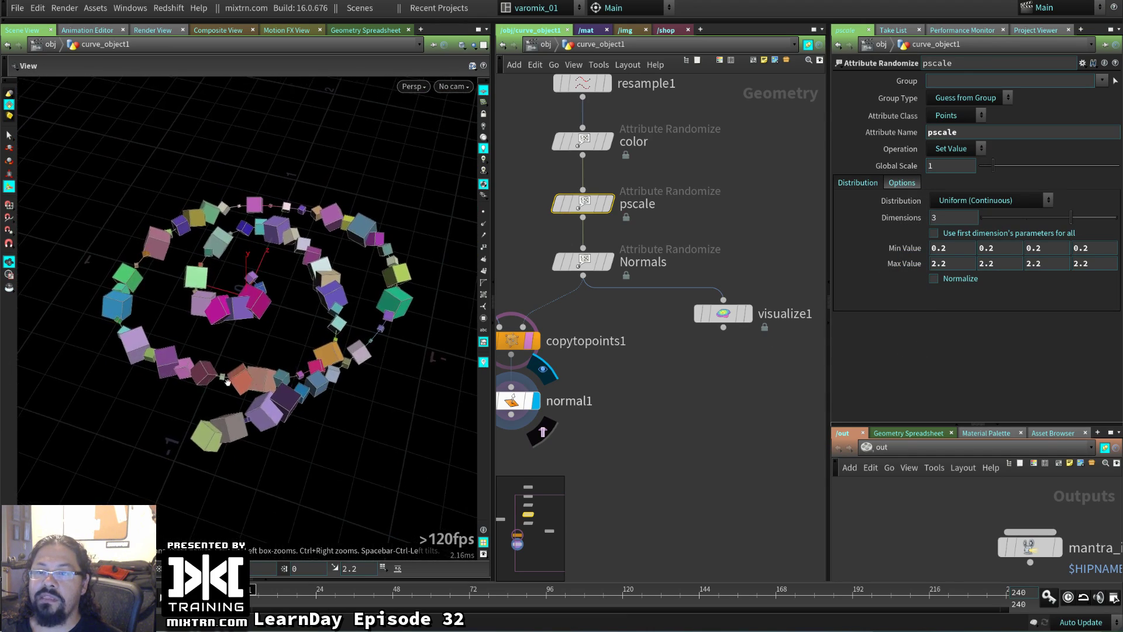
scroll(406, 390, up, 5)
right_drag(406, 390, 270, 389)
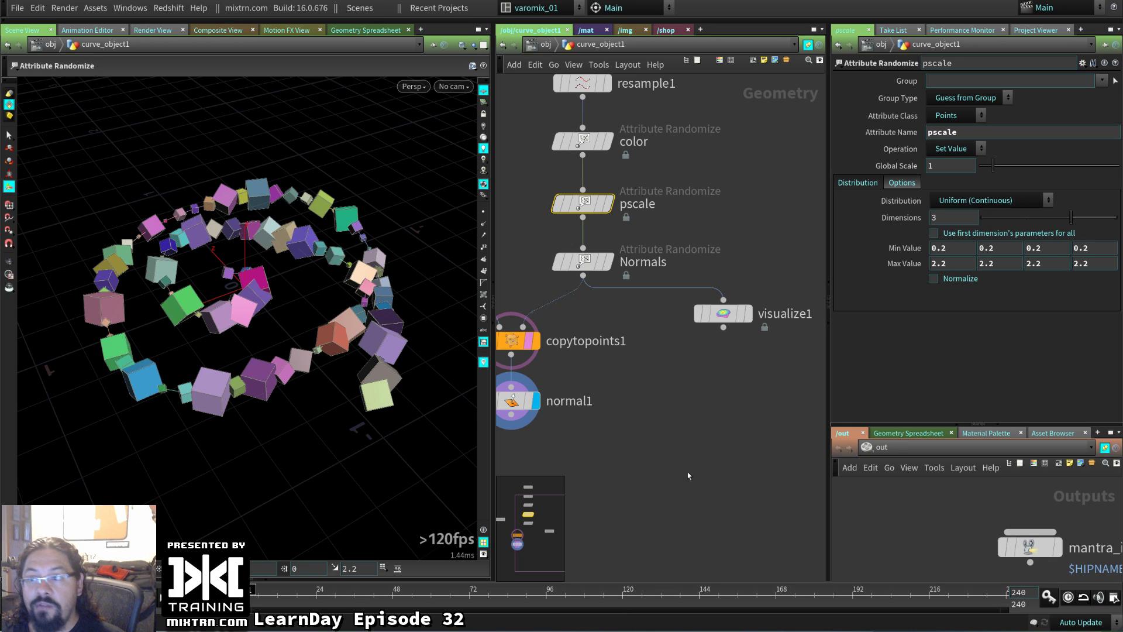
- Insert a Point Jitter node between resample1 and the color node, and align the nodes in the network
middle_drag(643, 391, 746, 423)
middle_drag(759, 376, 707, 459)
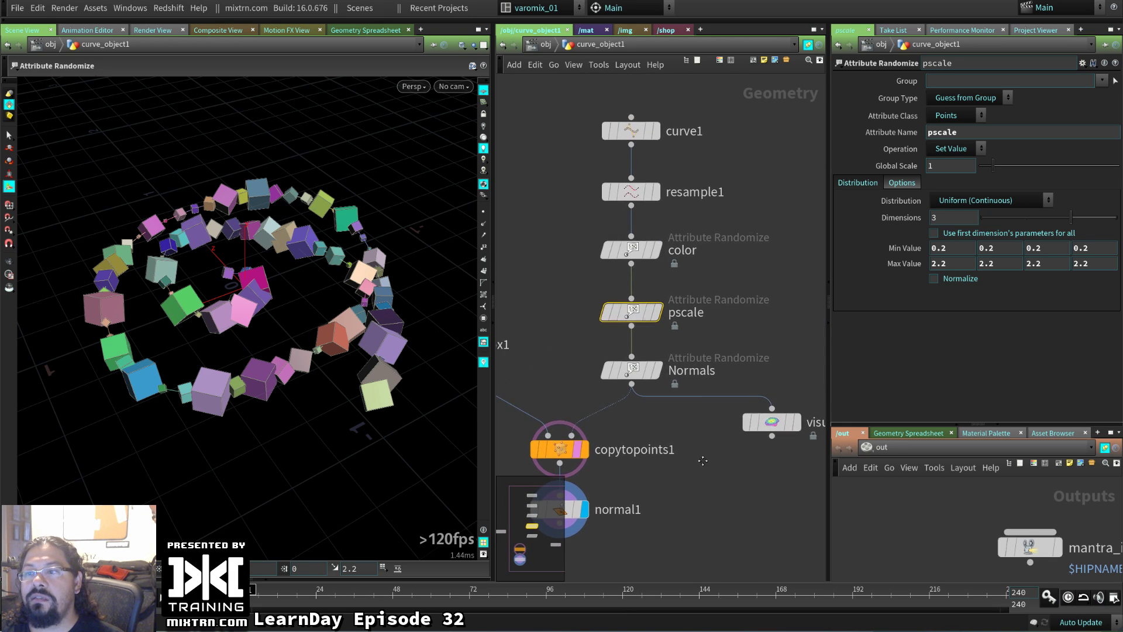
click(631, 132)
shift+click(631, 193)
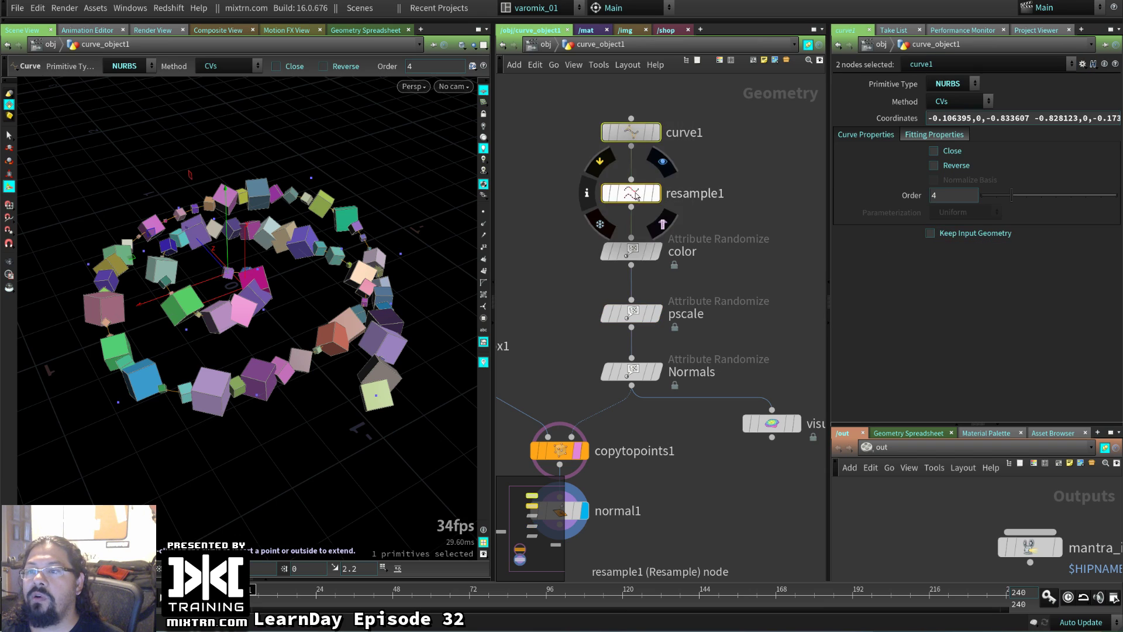
drag(631, 193, 643, 153)
key(Tab)
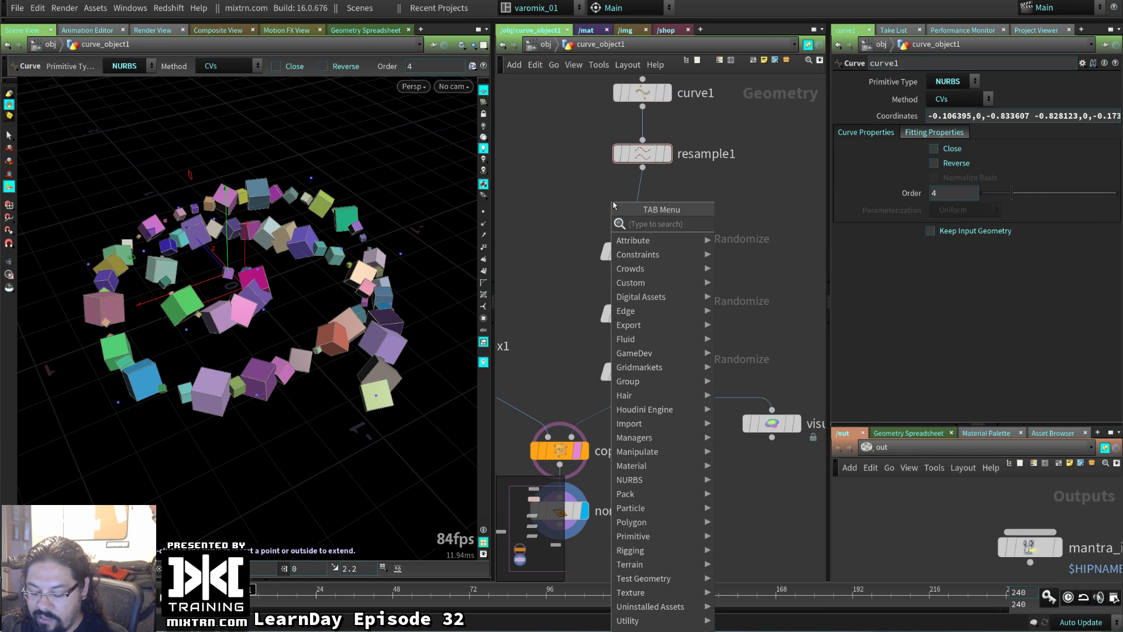
text(poin)
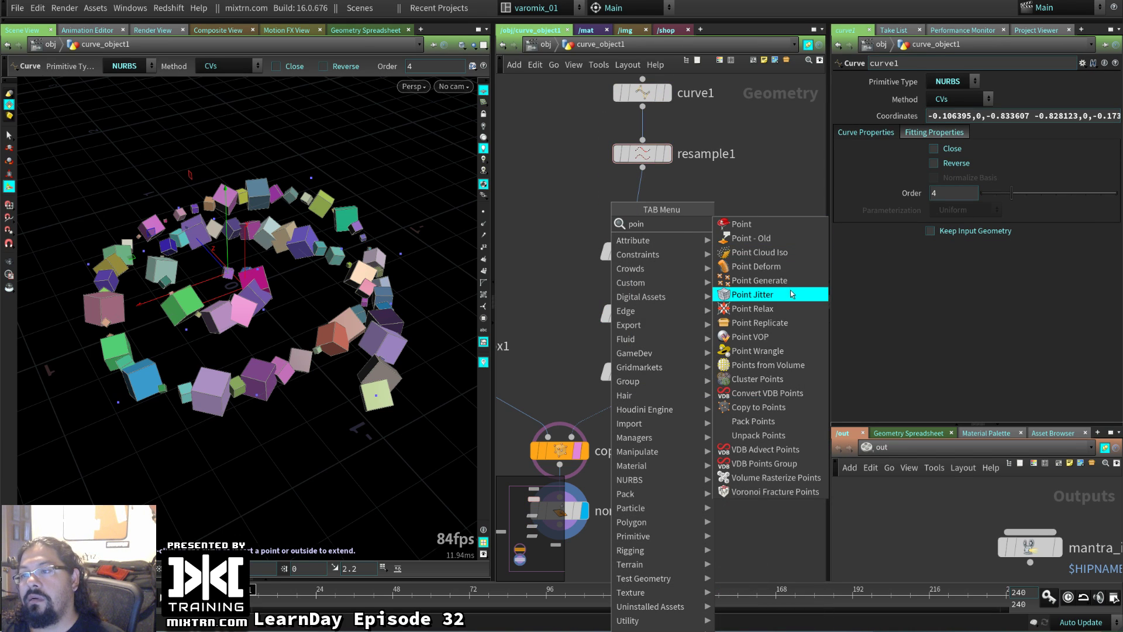
click(752, 294)
click(642, 201)
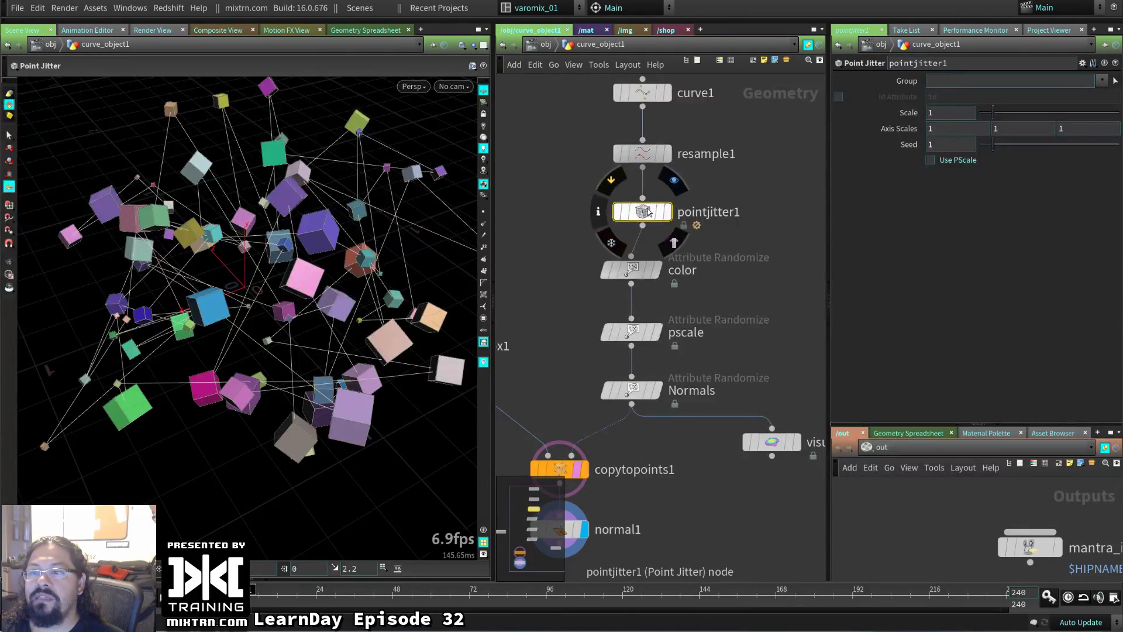
key(l)
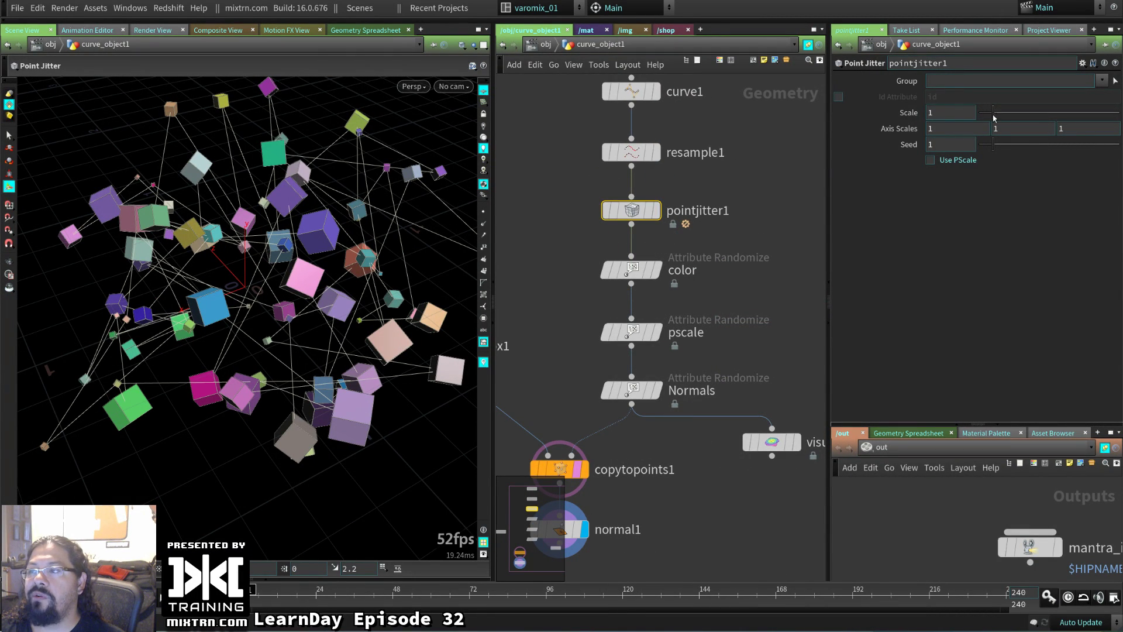
- Set the Point Jitter scale to 0.1 and compare the boxes with the node bypassed and active
click(981, 113)
drag(981, 117, 981, 117)
mouse_move(351, 328)
mouse_down()
mouse_move(368, 326)
mouse_move(313, 326)
mouse_move(361, 339)
mouse_move(351, 336)
mouse_up()
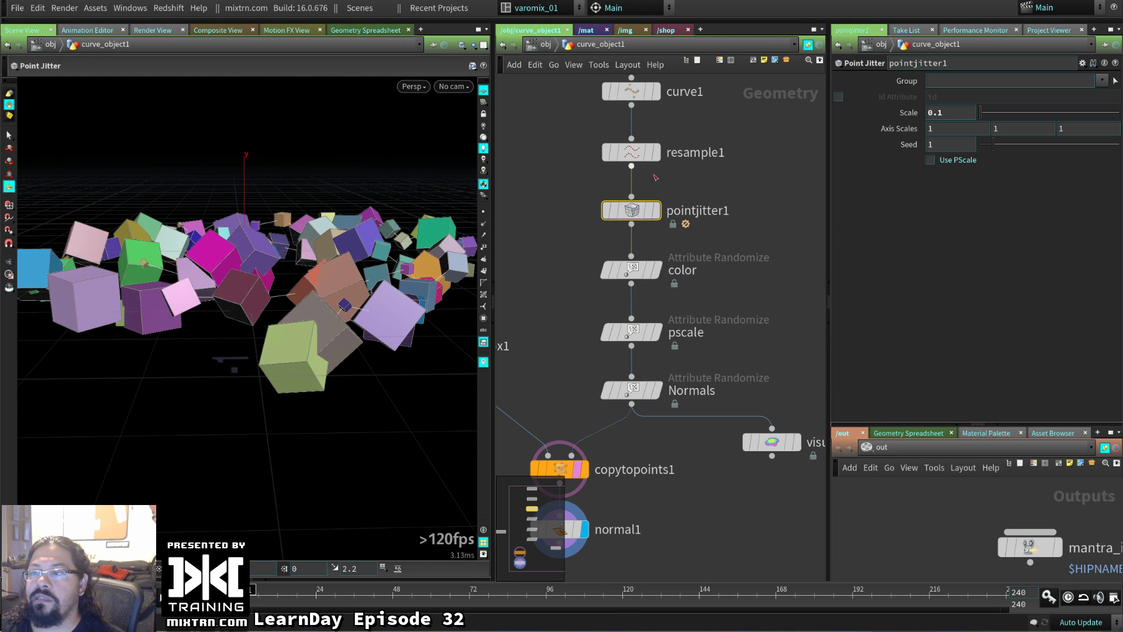
click(606, 209)
click(606, 210)
click(606, 209)
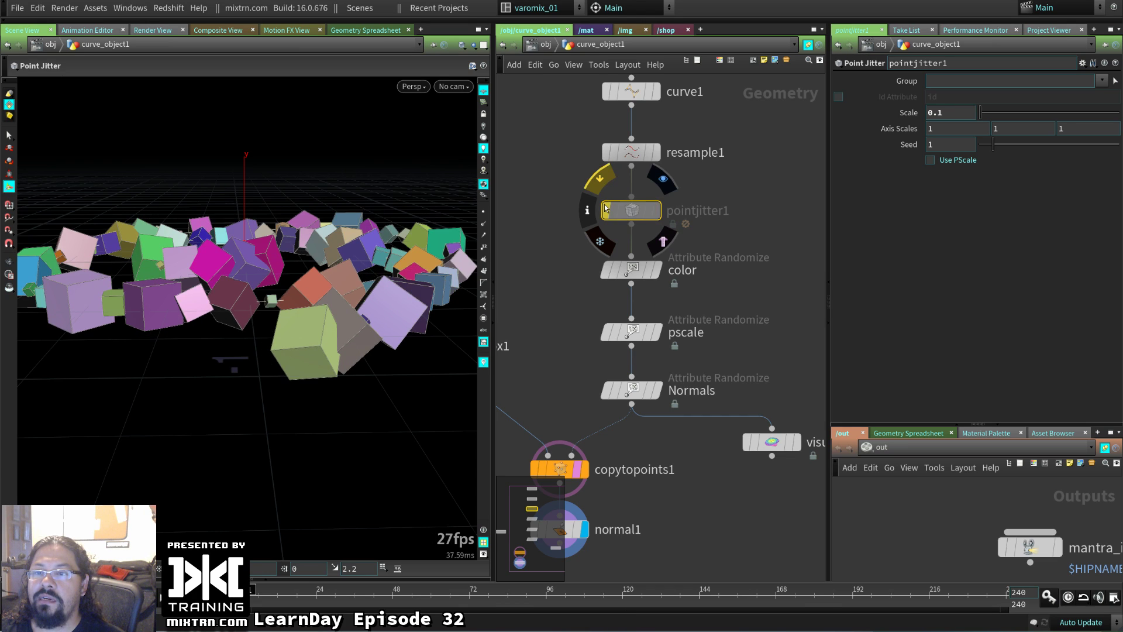
click(606, 209)
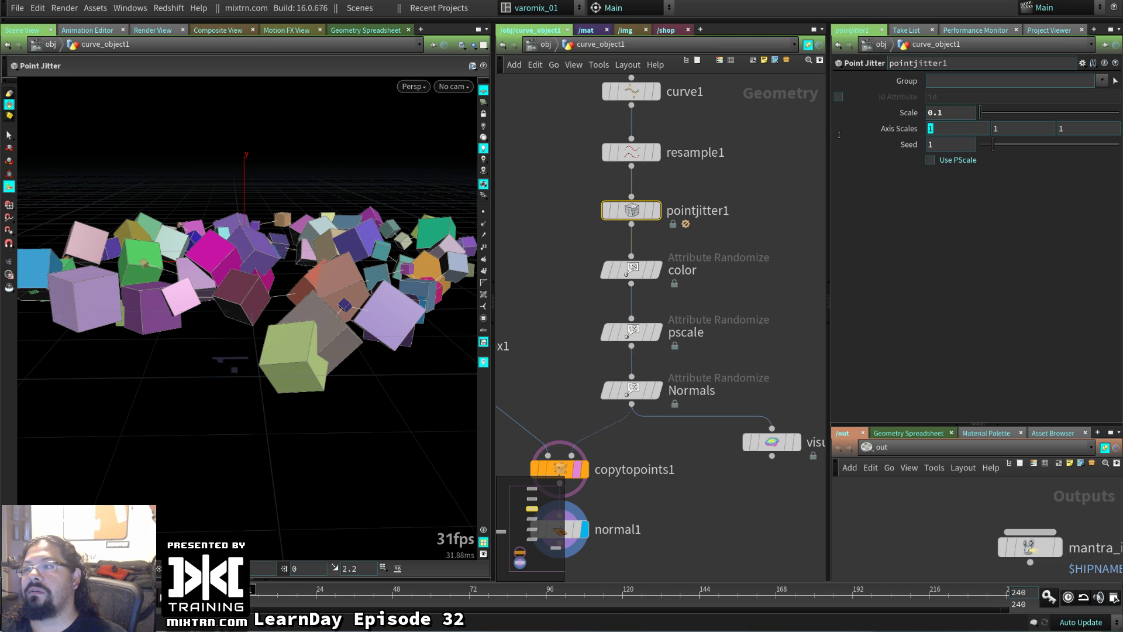
- Set the Point Jitter axis scales to 0, 1, 0 so points jitter only vertically, and inspect the spiral
text(0)
key(Tab)
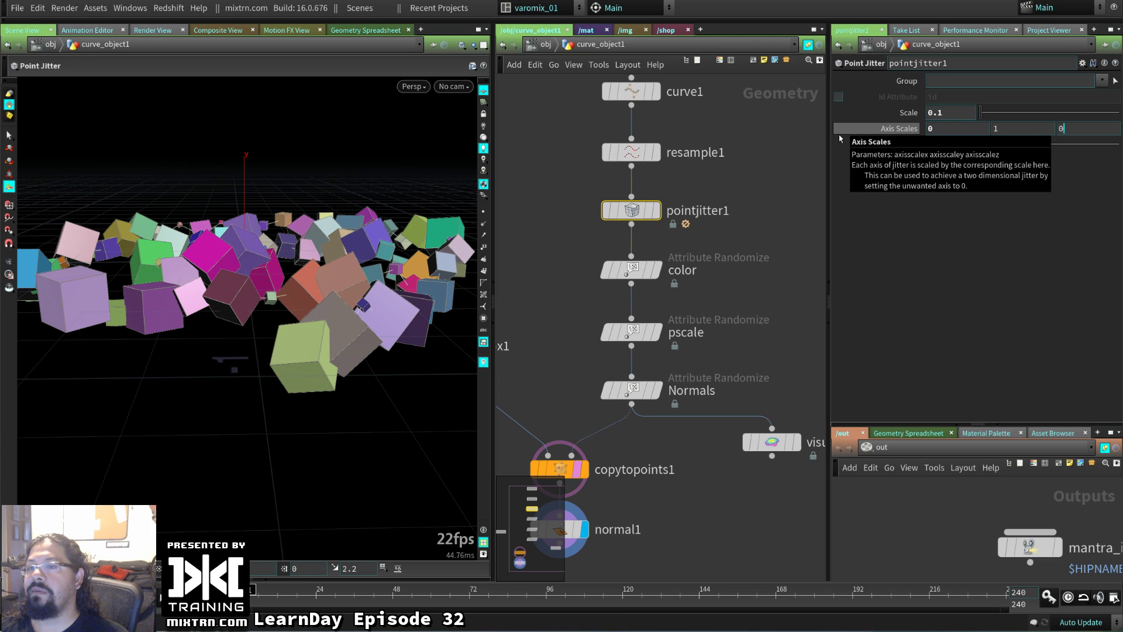
key(Return)
alt+drag(328, 281, 421, 326)
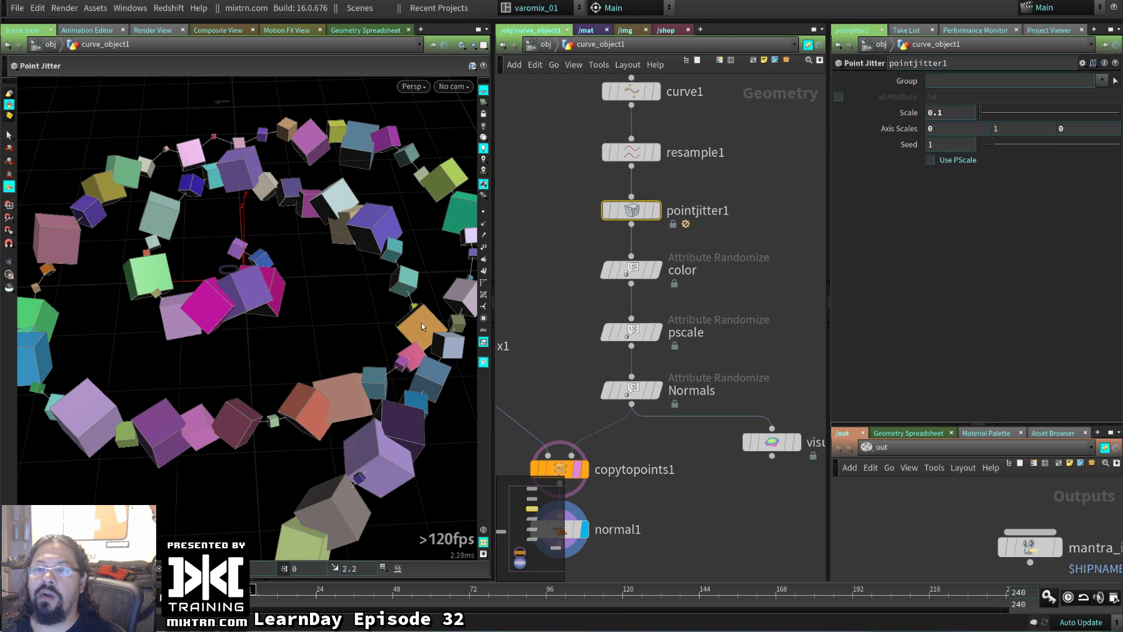
- Set the Point Jitter scale to 0.16 and inspect the boxes from a low angle
drag(981, 112, 982, 117)
key(Escape)
drag(294, 349, 277, 330)
middle_drag(609, 356, 650, 341)
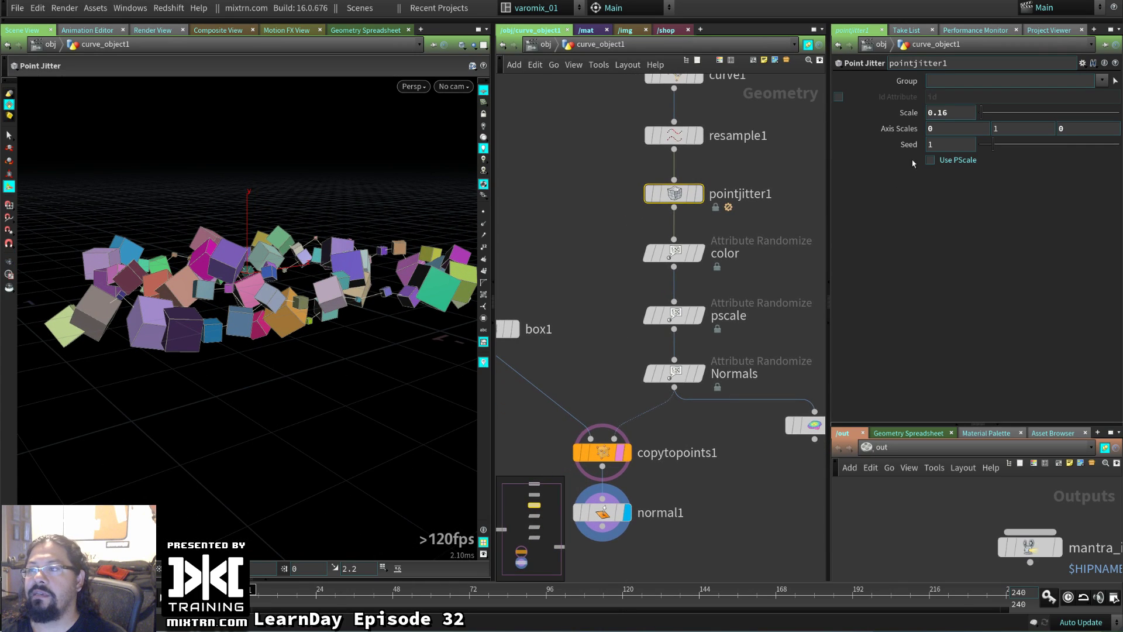
- Try the Use PScale option, then try placing pointjitter1 between the Normals node and copytopoints1
click(957, 161)
click(958, 162)
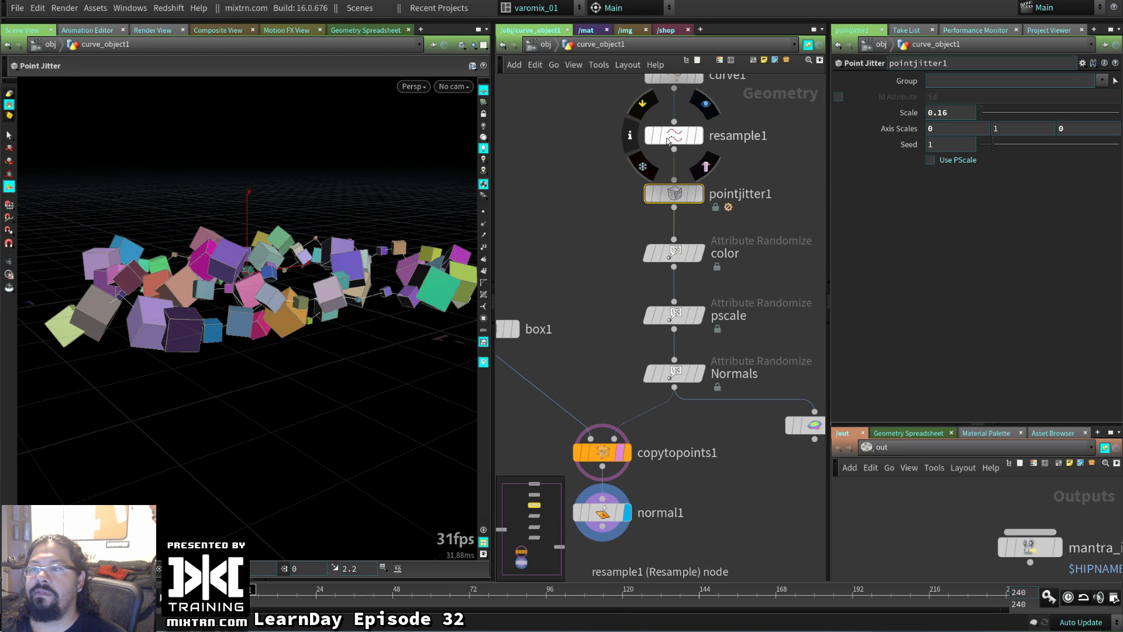
mouse_move(675, 135)
mouse_down()
mouse_move(659, 144)
mouse_move(668, 137)
mouse_up()
mouse_move(678, 200)
drag(678, 199, 661, 437)
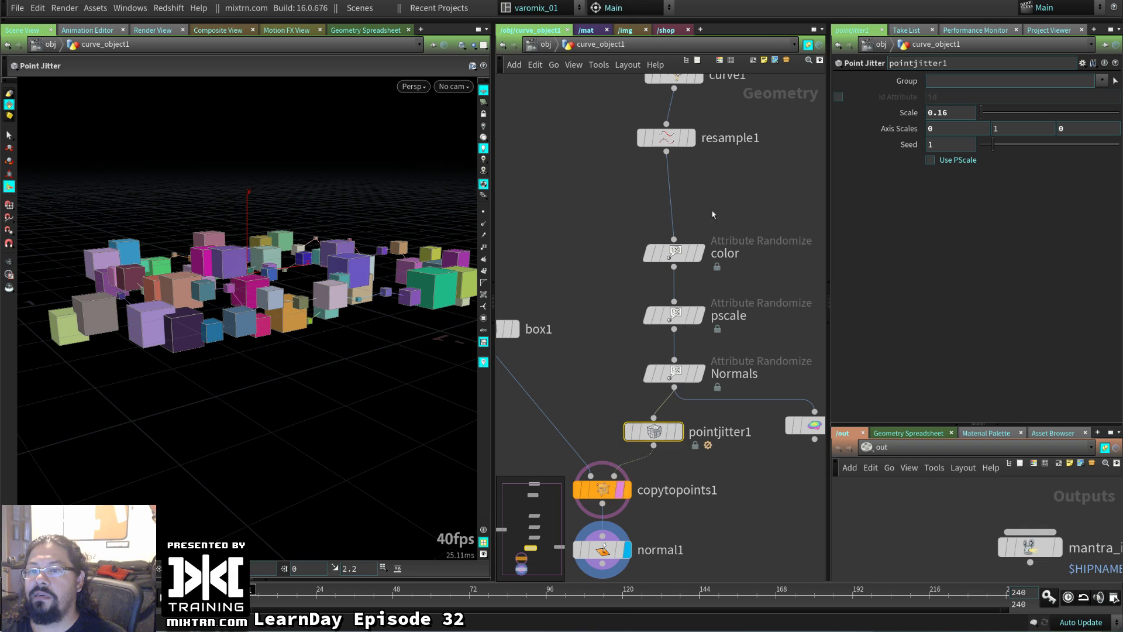
- Try Use PScale on the repositioned Point Jitter node with a scale of 4.01, and undo the changes
click(957, 161)
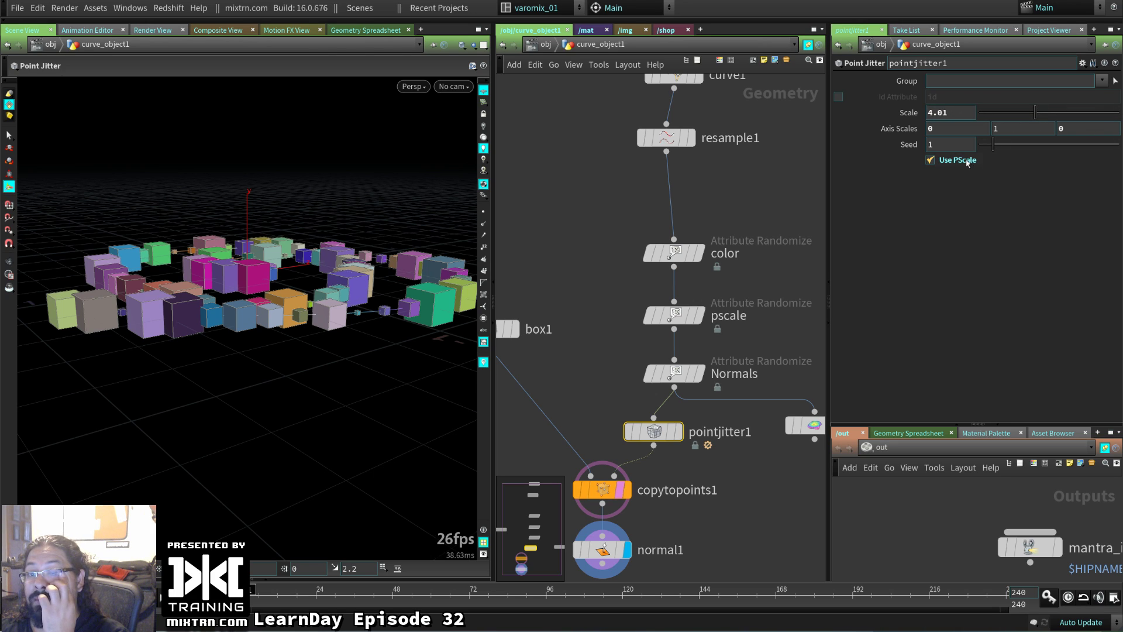
mouse_move(597, 333)
middle_down()
mouse_move(607, 451)
mouse_move(606, 322)
middle_up()
key(ctrl+z)
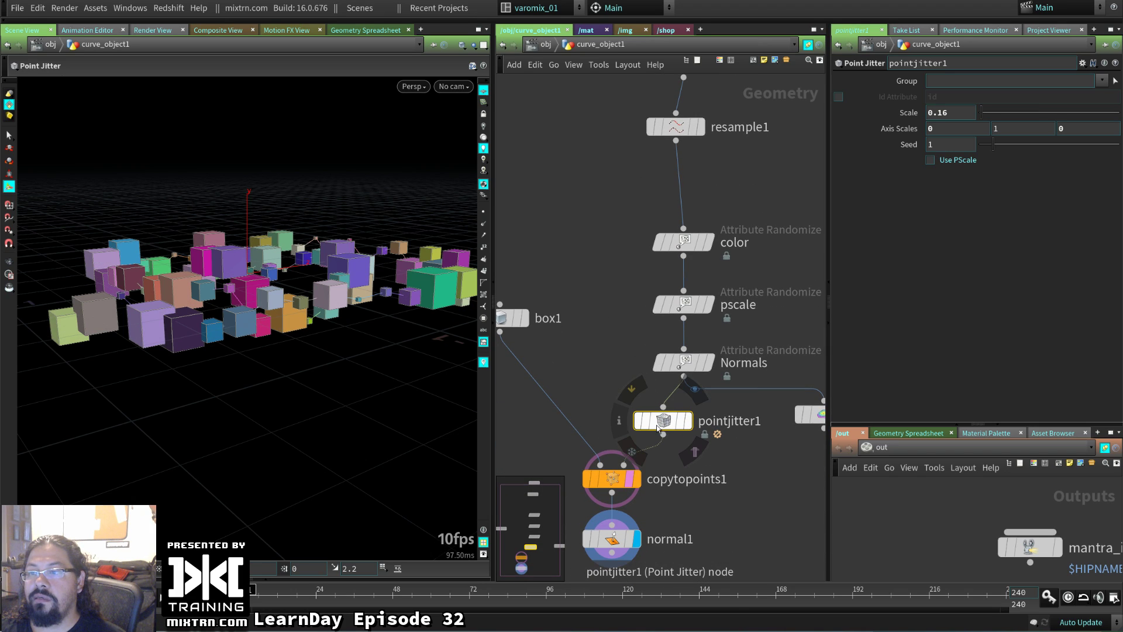
click(958, 161)
click(959, 162)
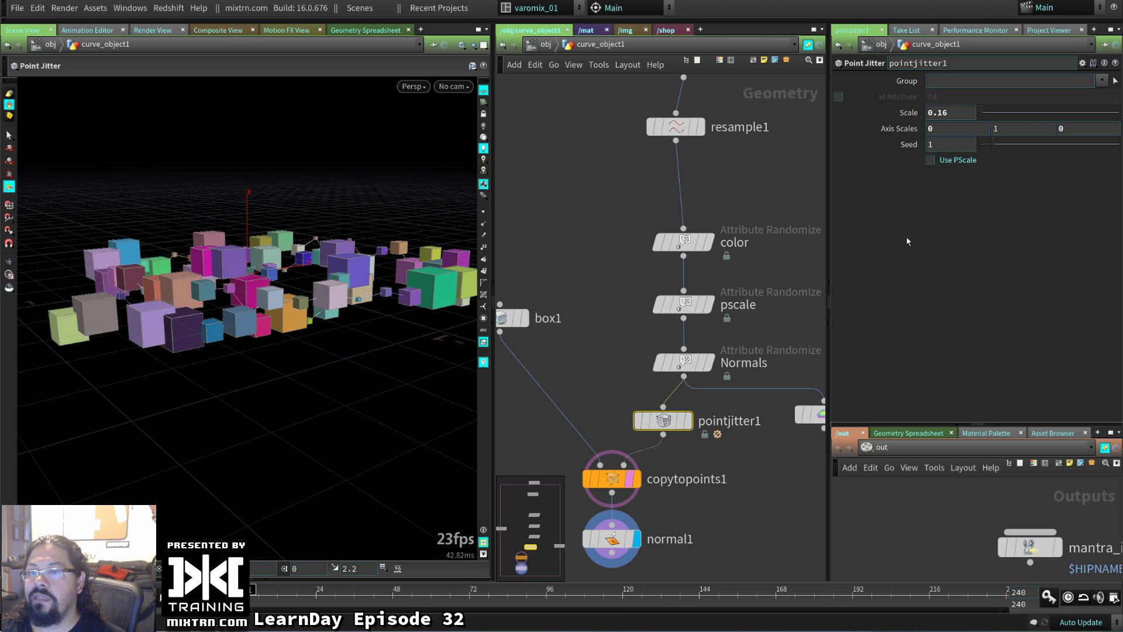
- Place pointjitter1 between resample1 and the color node, set its scale to 0.19 and inspect the boxes
drag(663, 421, 688, 184)
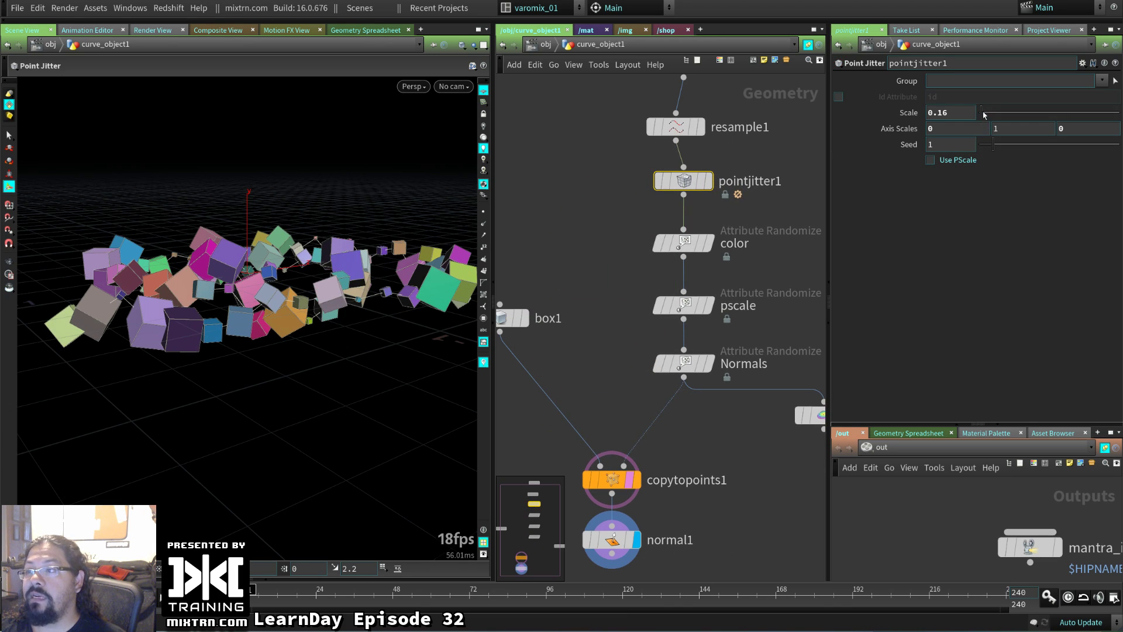
mouse_move(984, 115)
mouse_down()
mouse_move(1002, 117)
mouse_move(983, 121)
mouse_up()
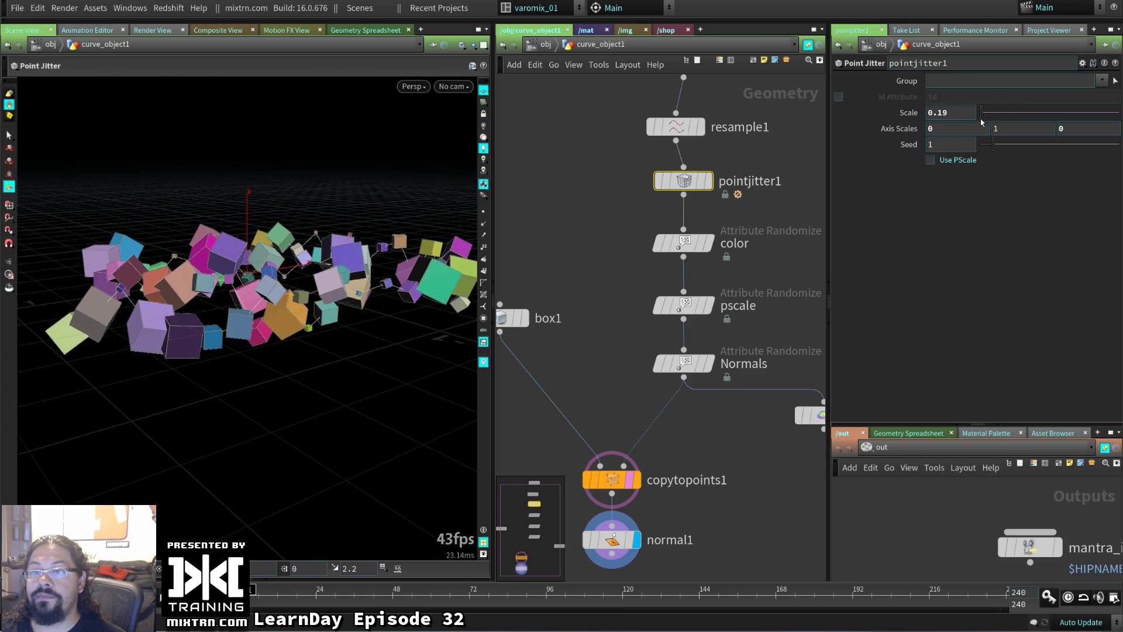
key(Escape)
drag(263, 363, 285, 342)
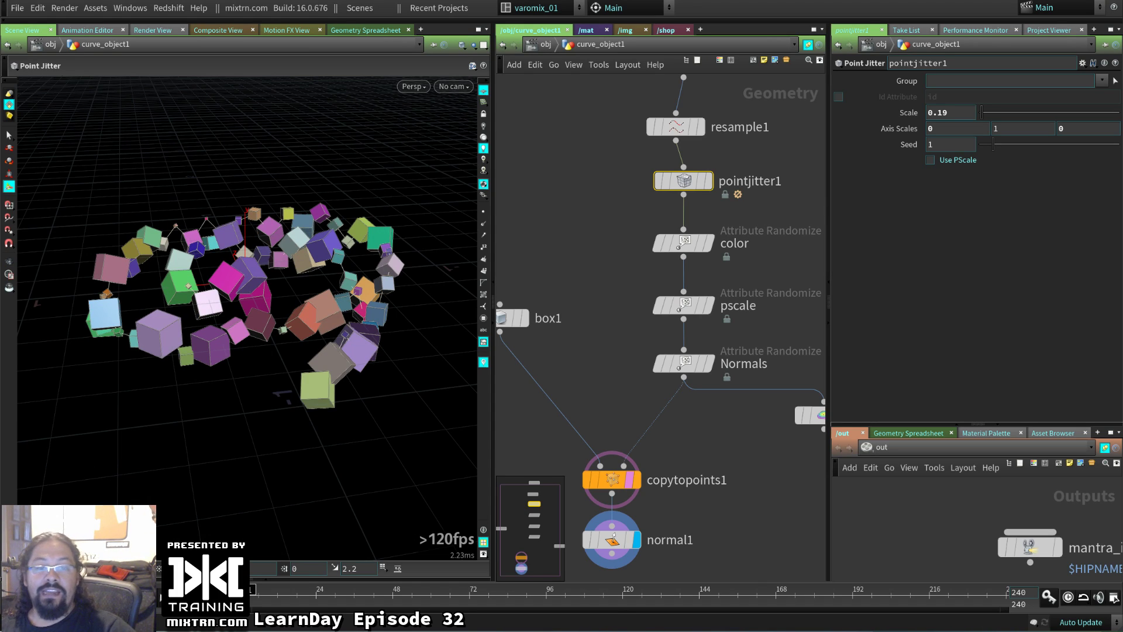
mouse_move(625, 474)
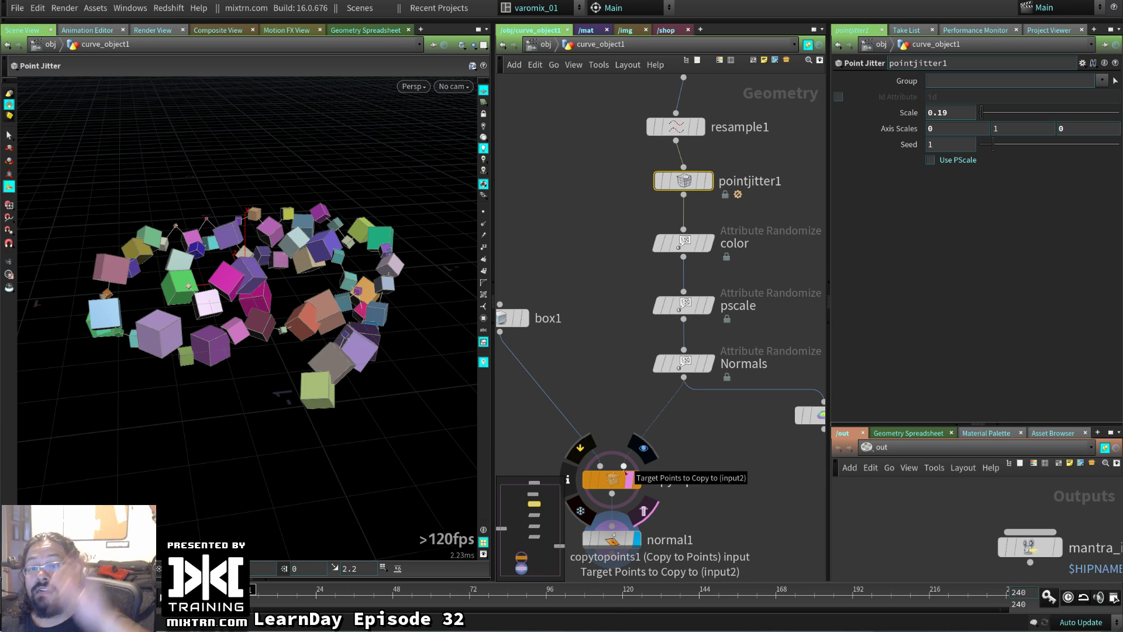
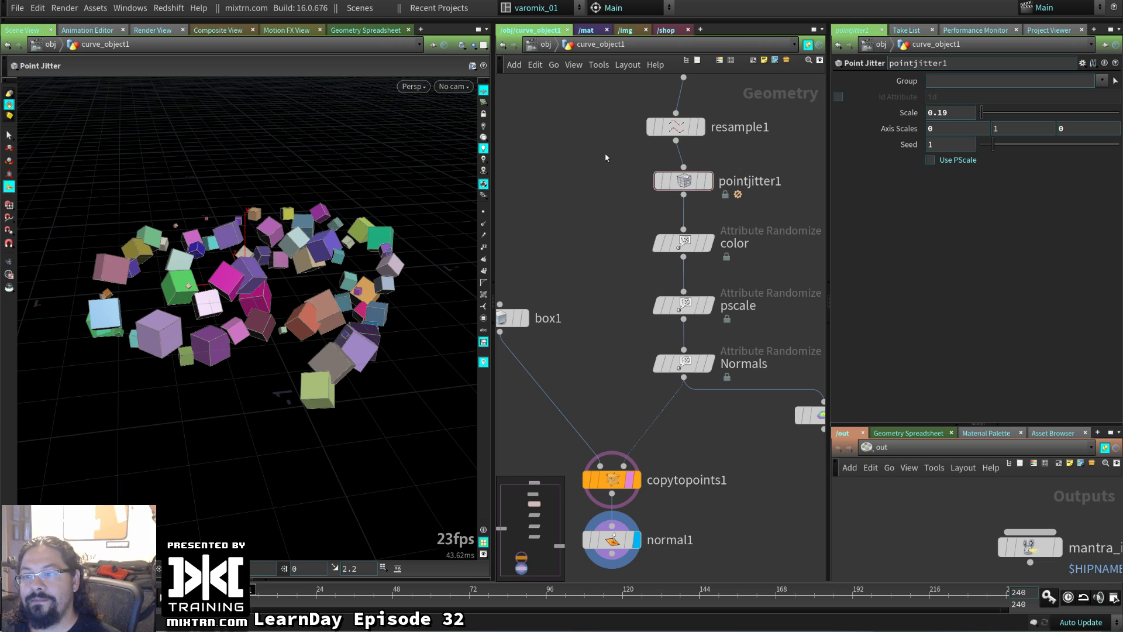
- Save the scene as randomizeCopyToPoints in the folder /media/MIXNAS/MIX_TRAINING/VMT_2017/
key(ctrl+s)
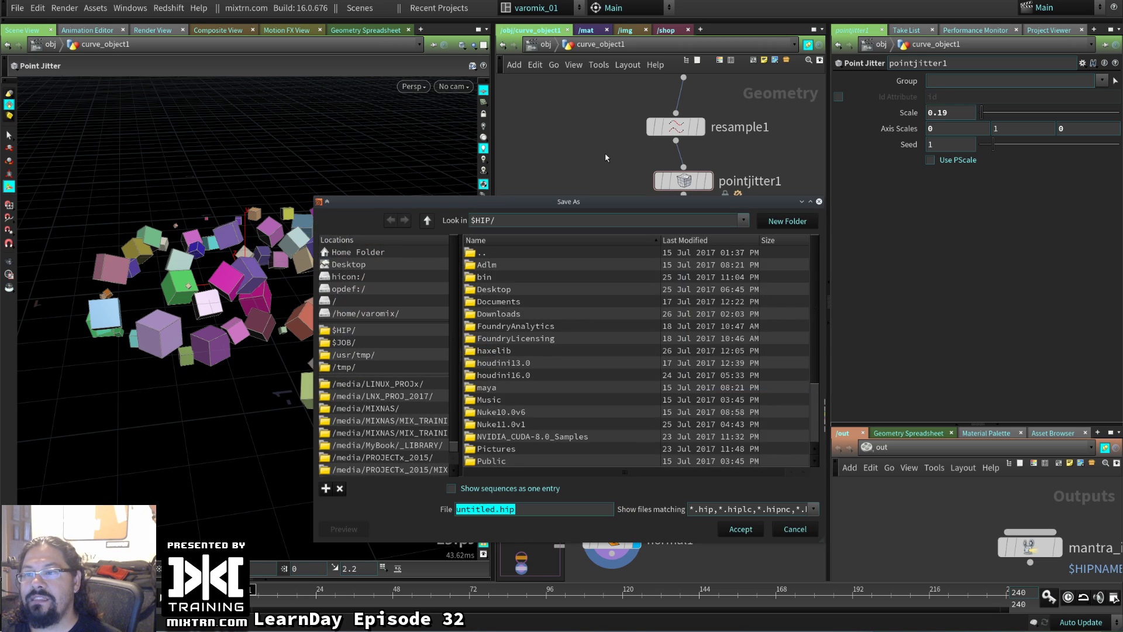
click(412, 433)
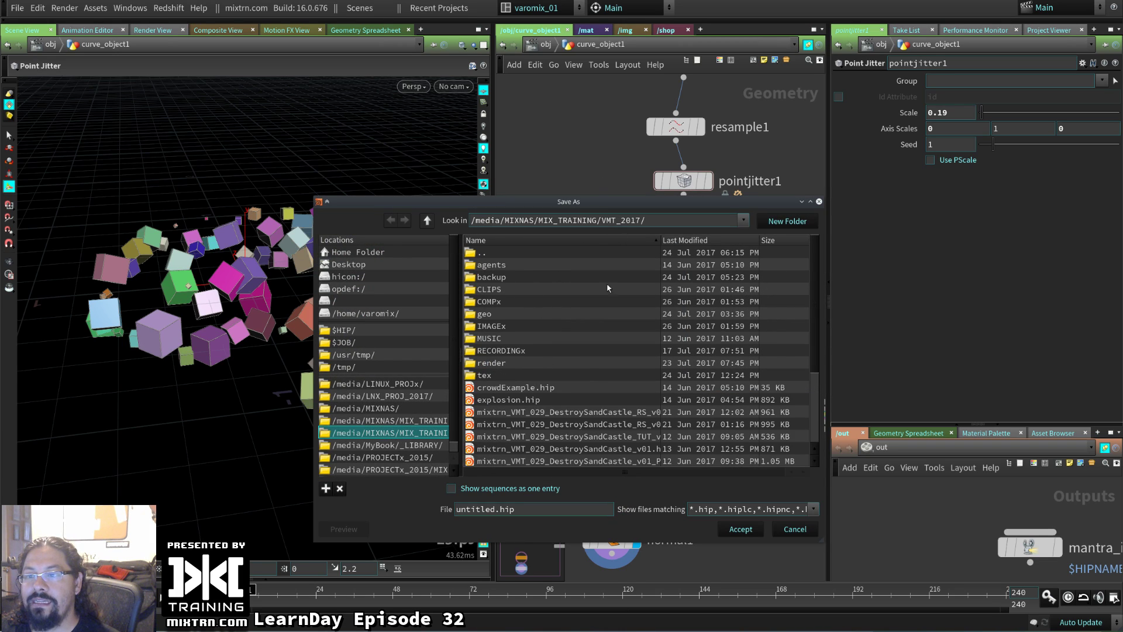
click(536, 507)
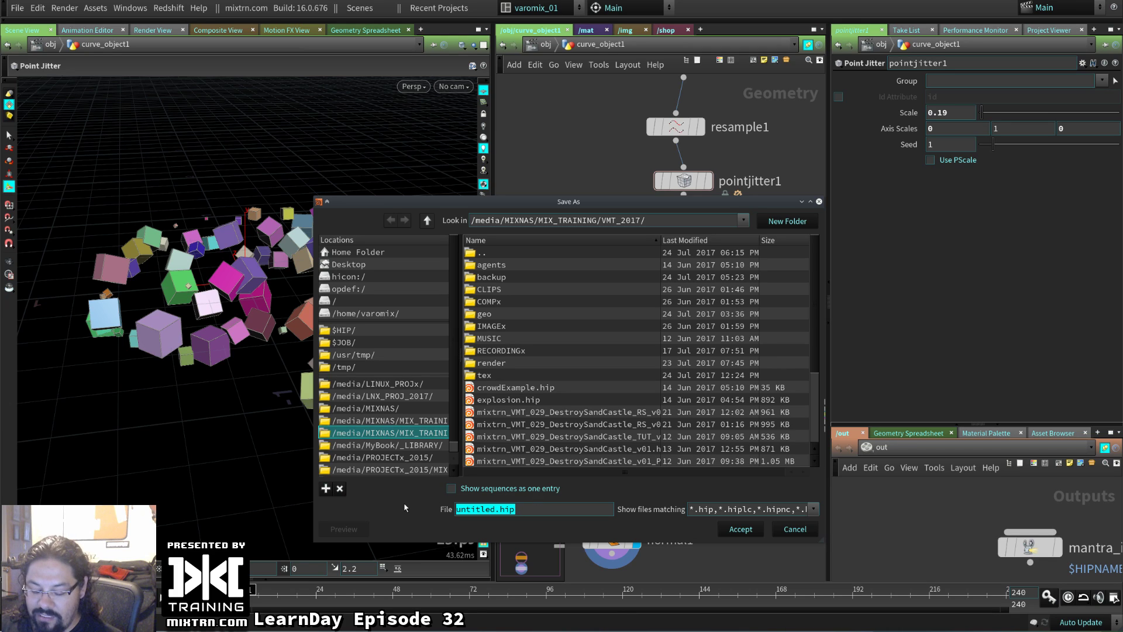
text(randomiz)
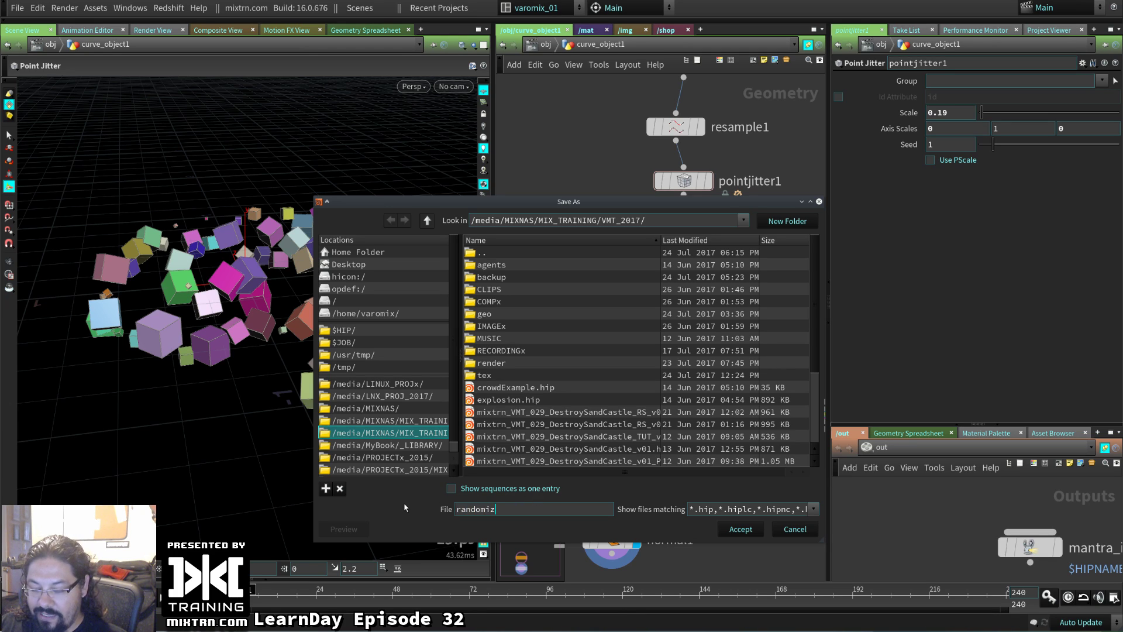
text(eCopyTo)
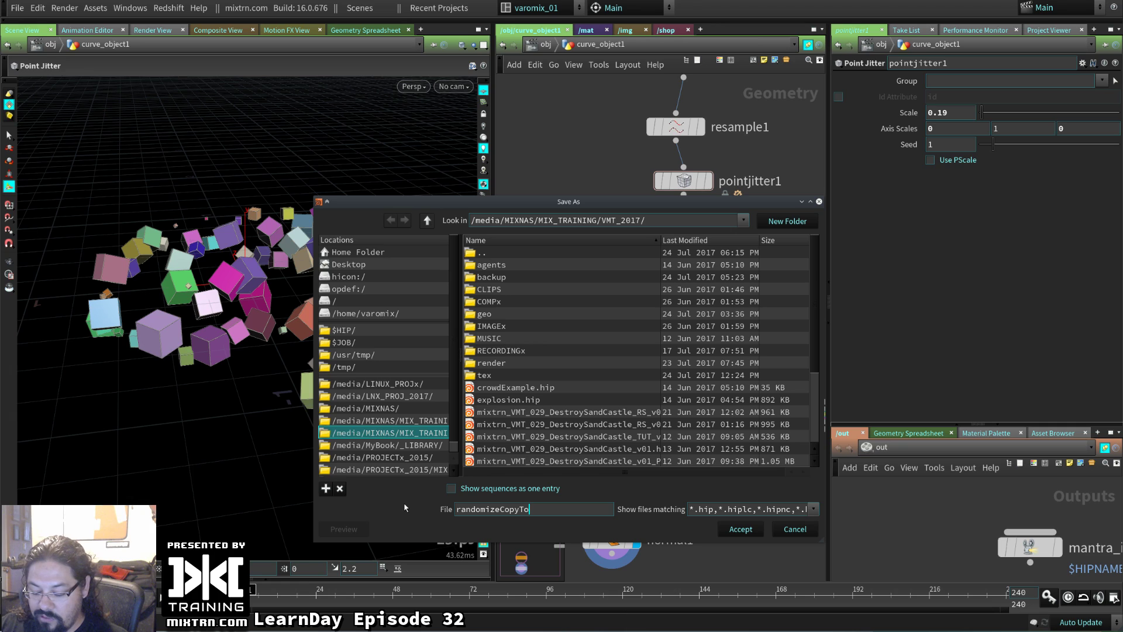
text(Points)
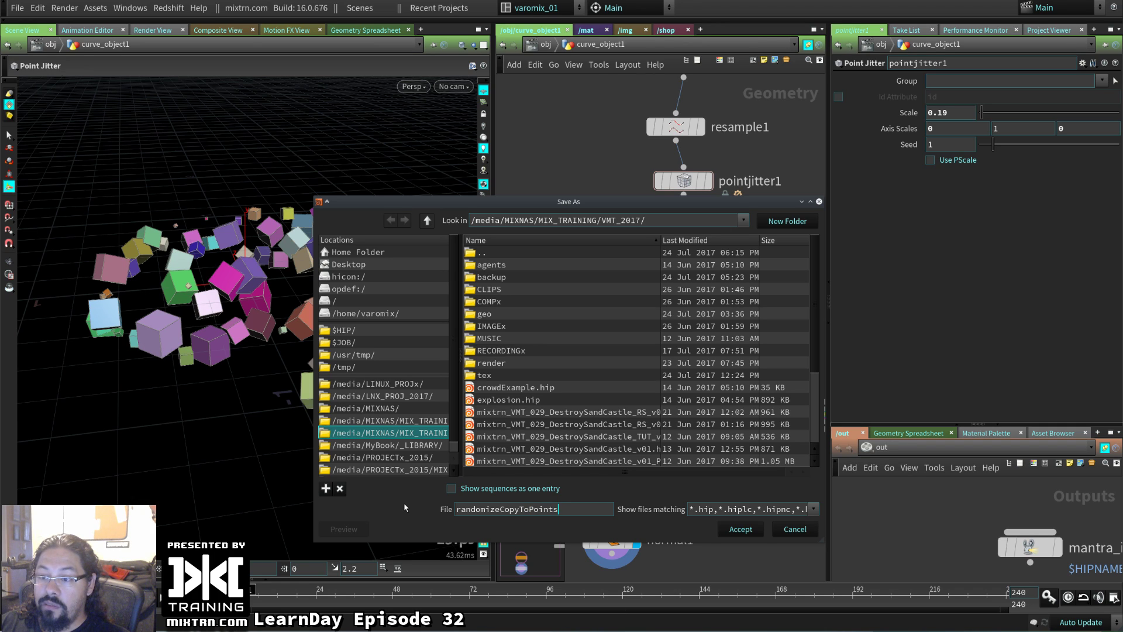
key(Return)
- Start a new empty scene and add a Tube geometry object at the scene level
click(14, 8)
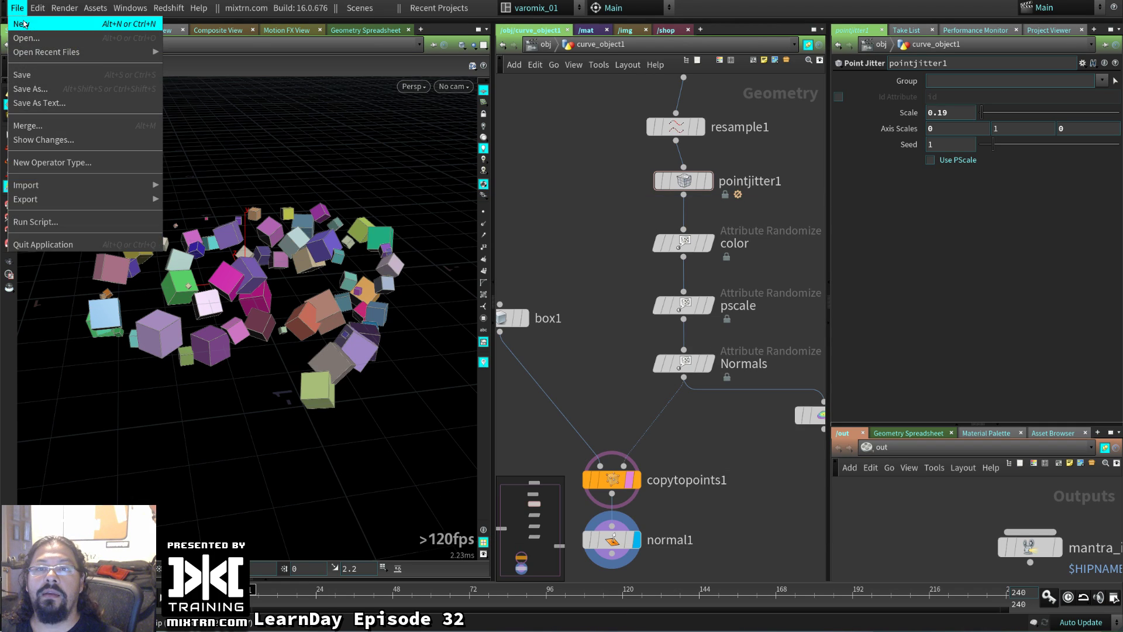
click(26, 18)
key(Tab)
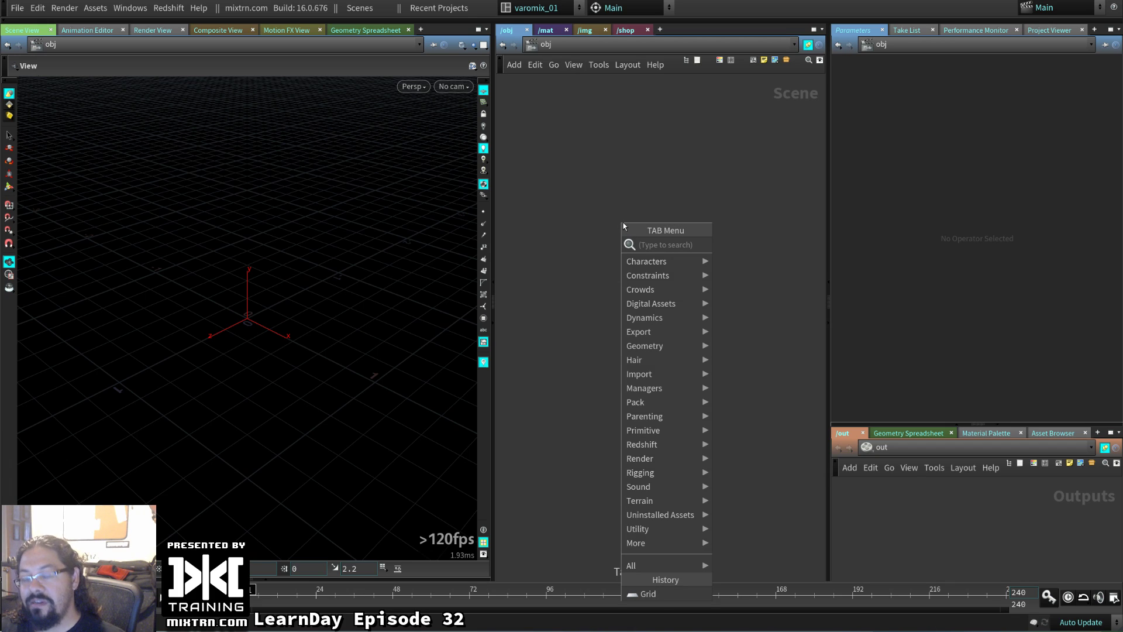
text(tube)
key(Return)
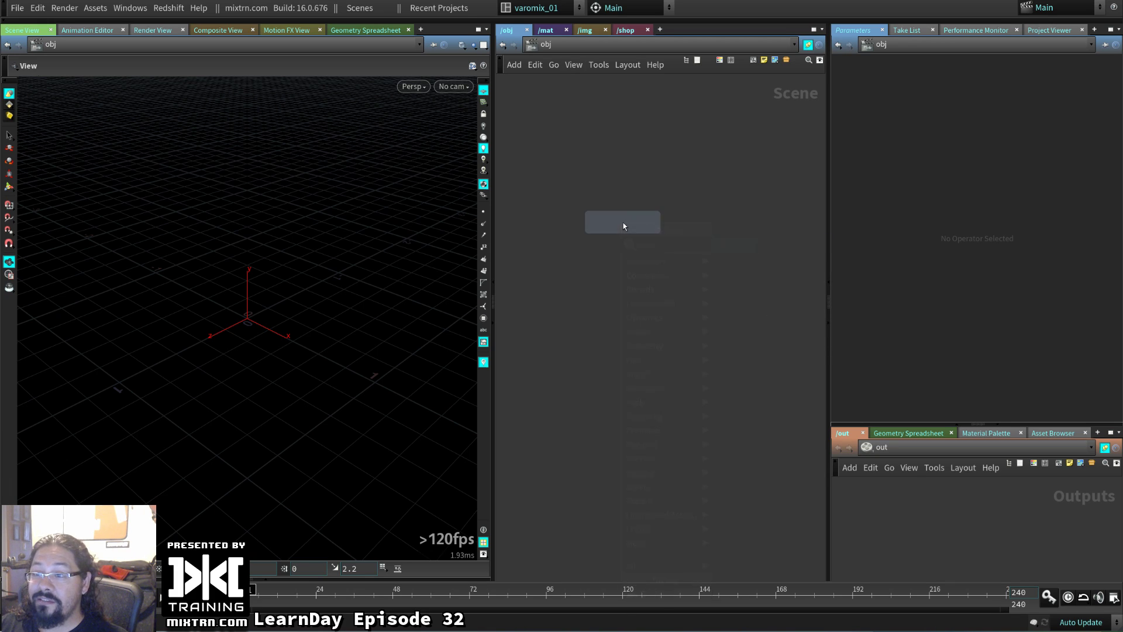
click(623, 223)
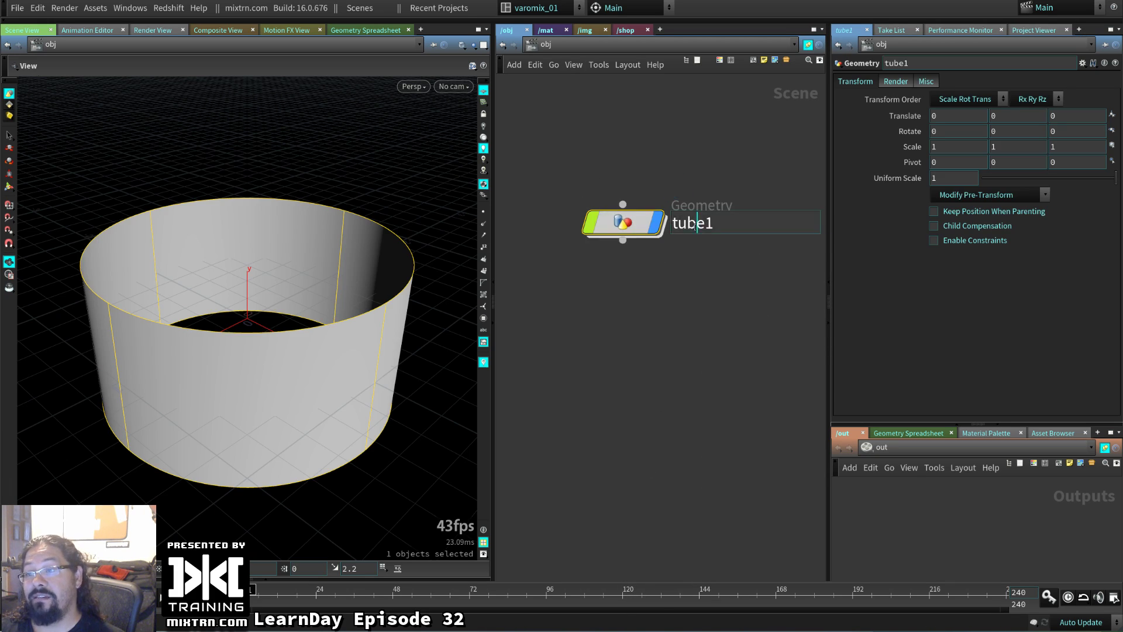
- Rename the tube geometry object to glass
double_click(690, 223)
text(glass)
key(Return)
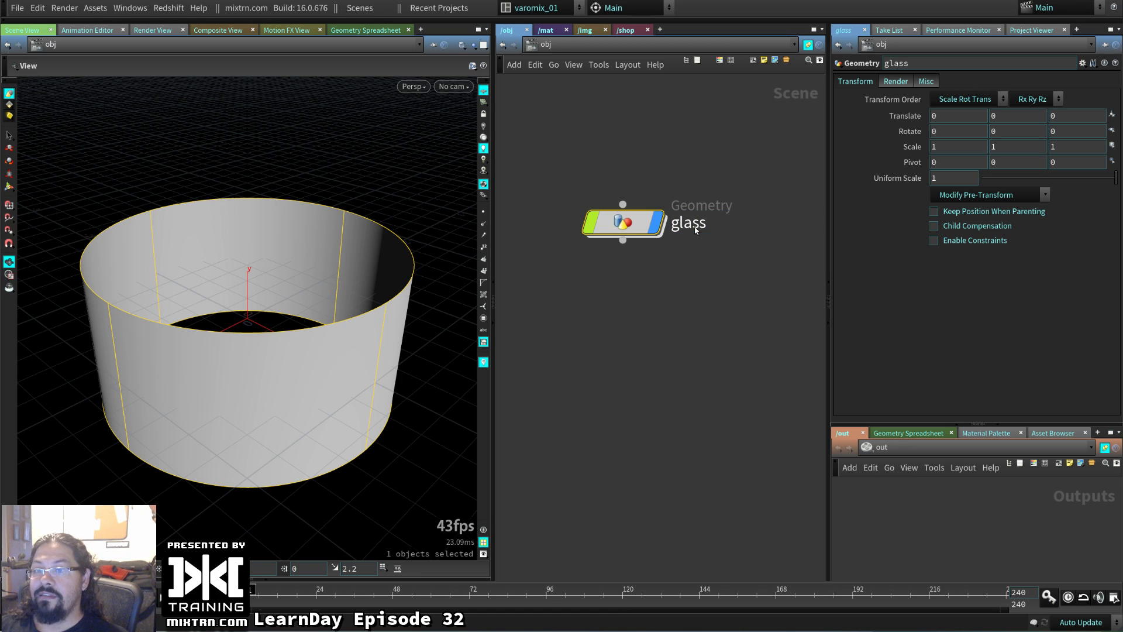
- Inside the glass object, set tube1's primitive type to Polygon and enable its end caps
double_click(652, 223)
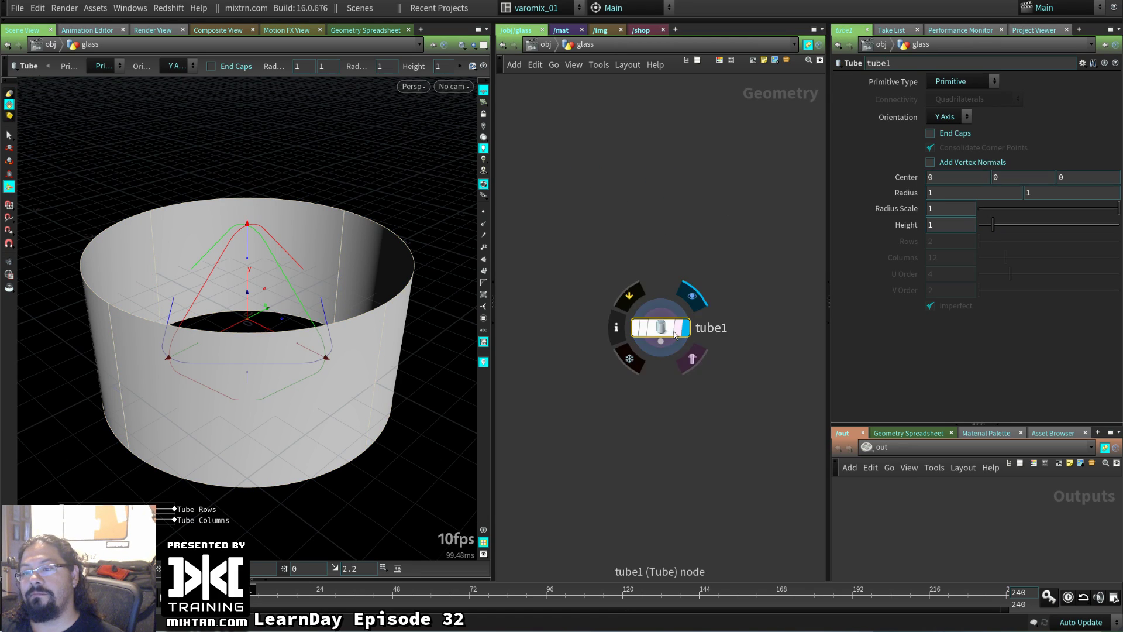
click(963, 81)
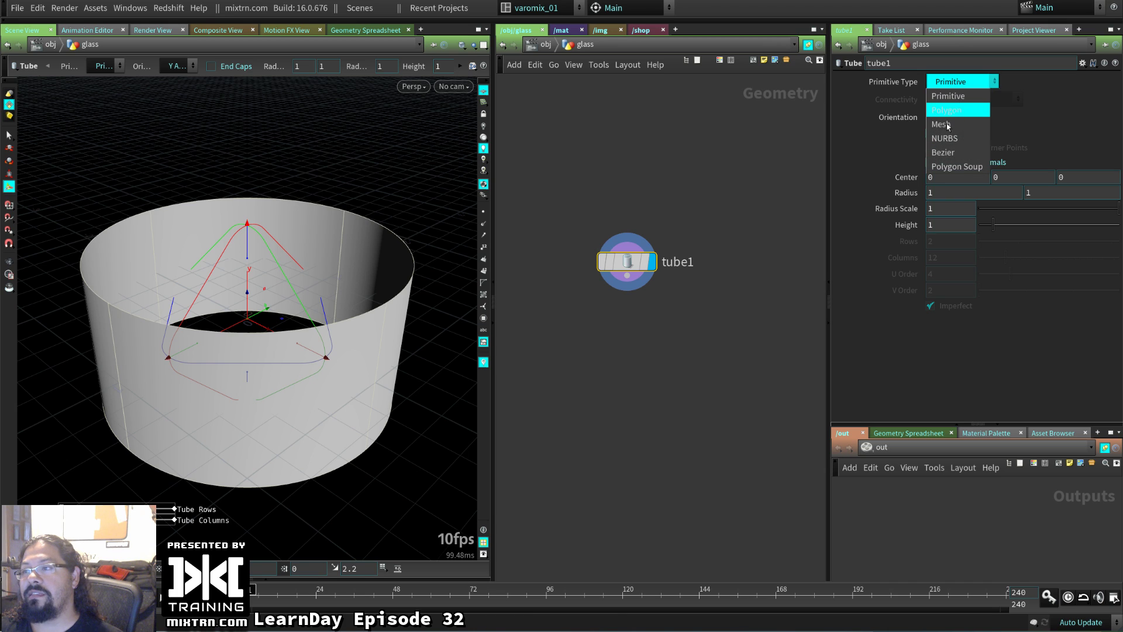
click(949, 95)
key(Escape)
scroll(322, 364, down, 3)
key(Return)
click(948, 133)
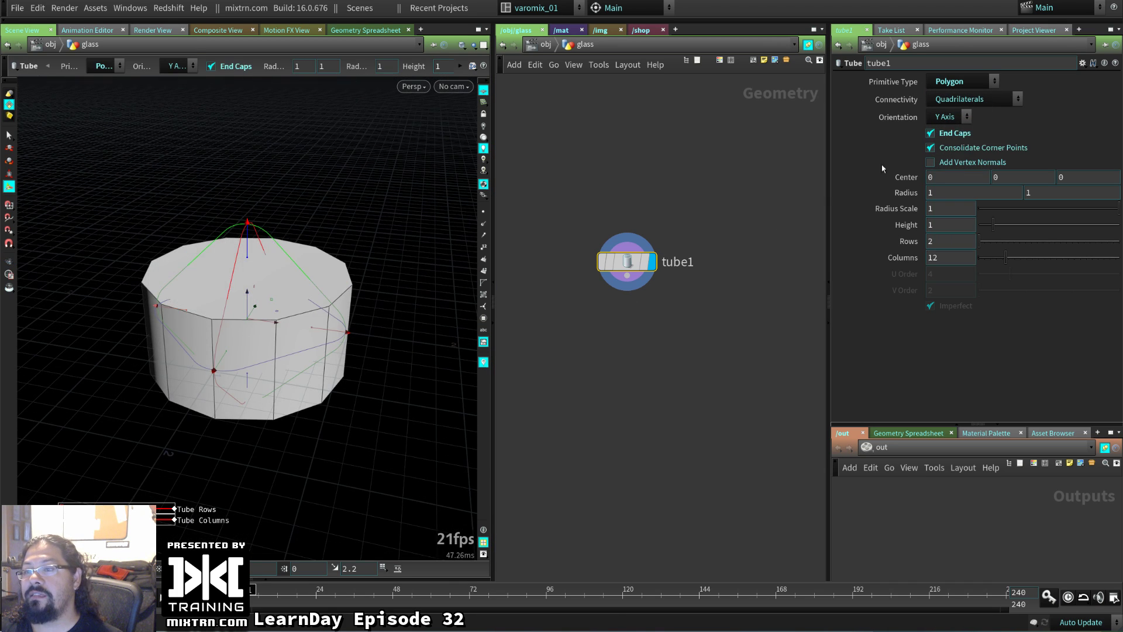
drag(289, 391, 266, 401)
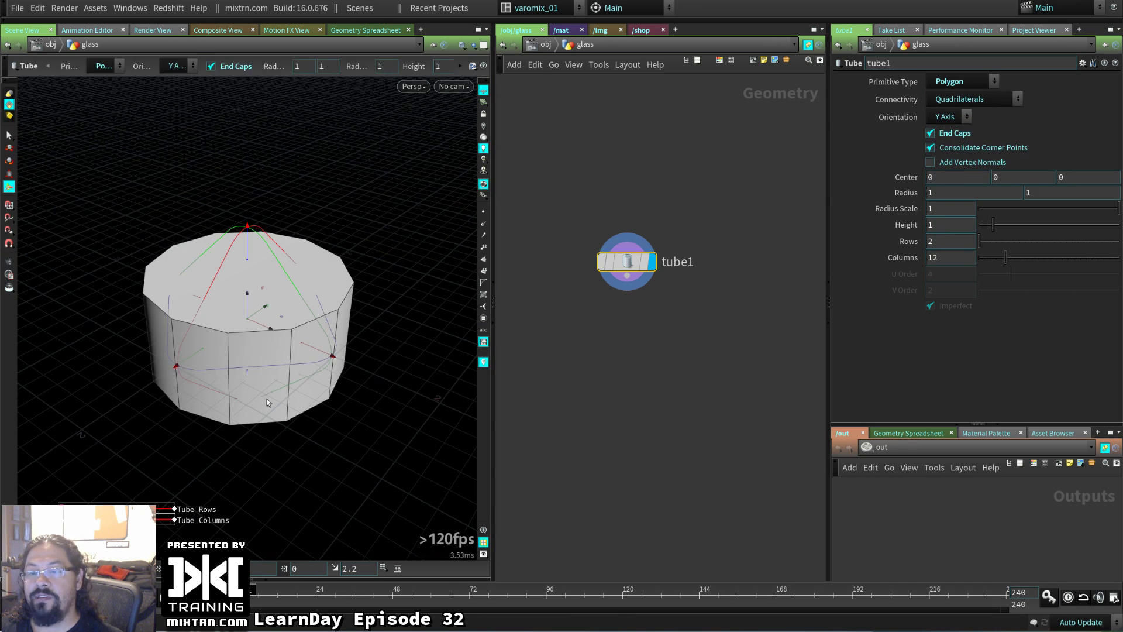
- Shrink tube1 into a slim glass shape with both radii about 0.196 and height about 0.575
key(s)
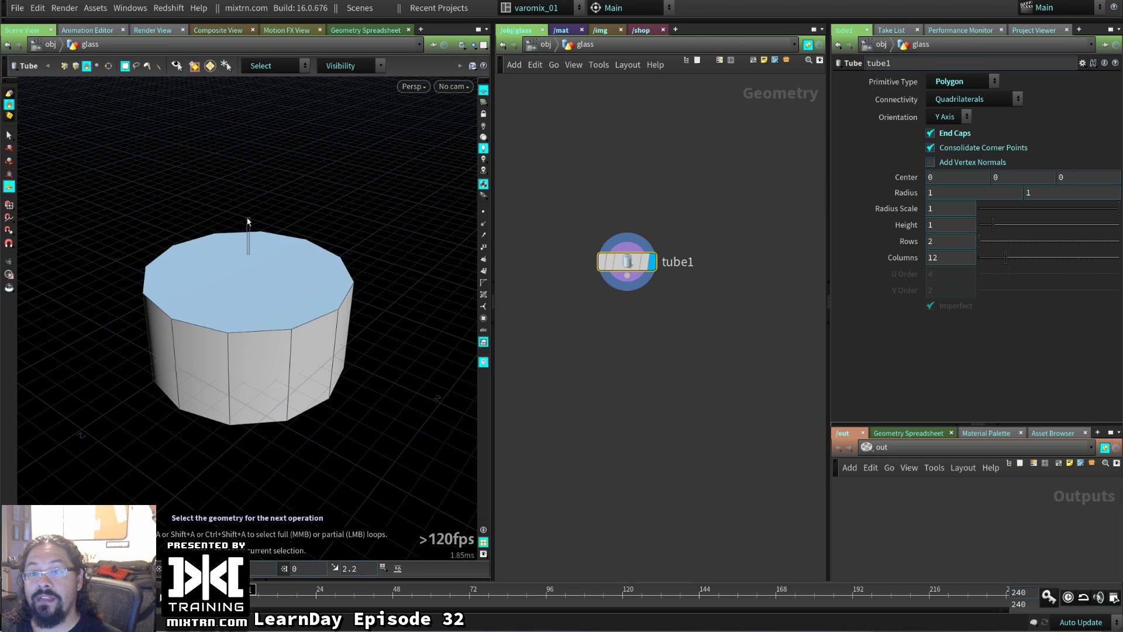
click(256, 266)
key(Return)
drag(300, 362, 222, 368)
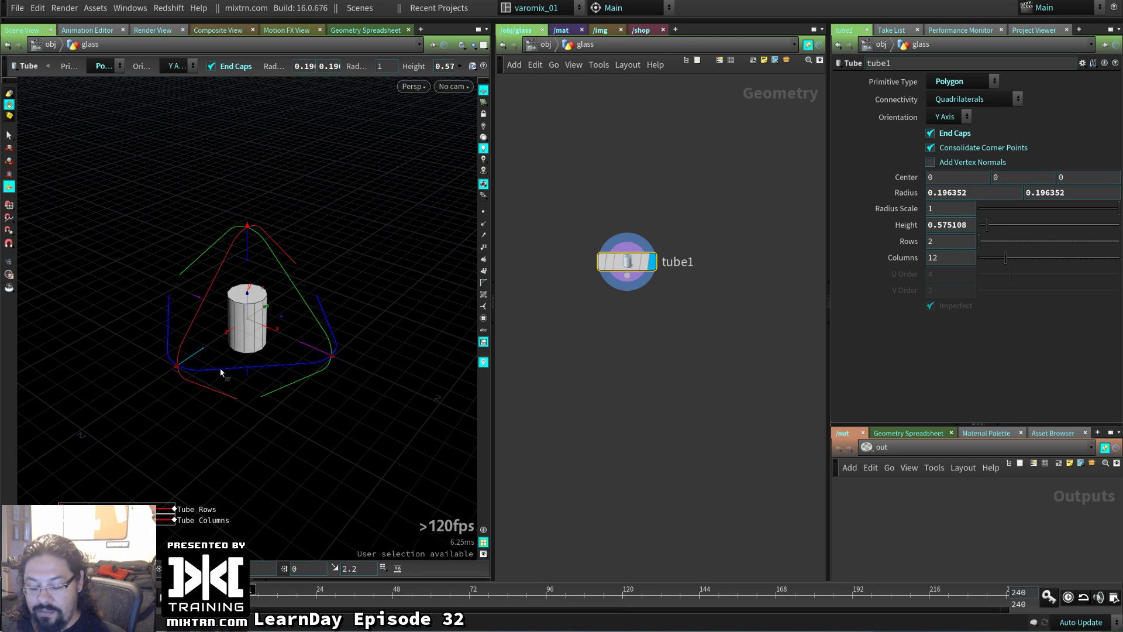
- Switch to the Poly Modeling tool set and PolyExtrude the tube's top cap with an inset of 0.028
key(s)
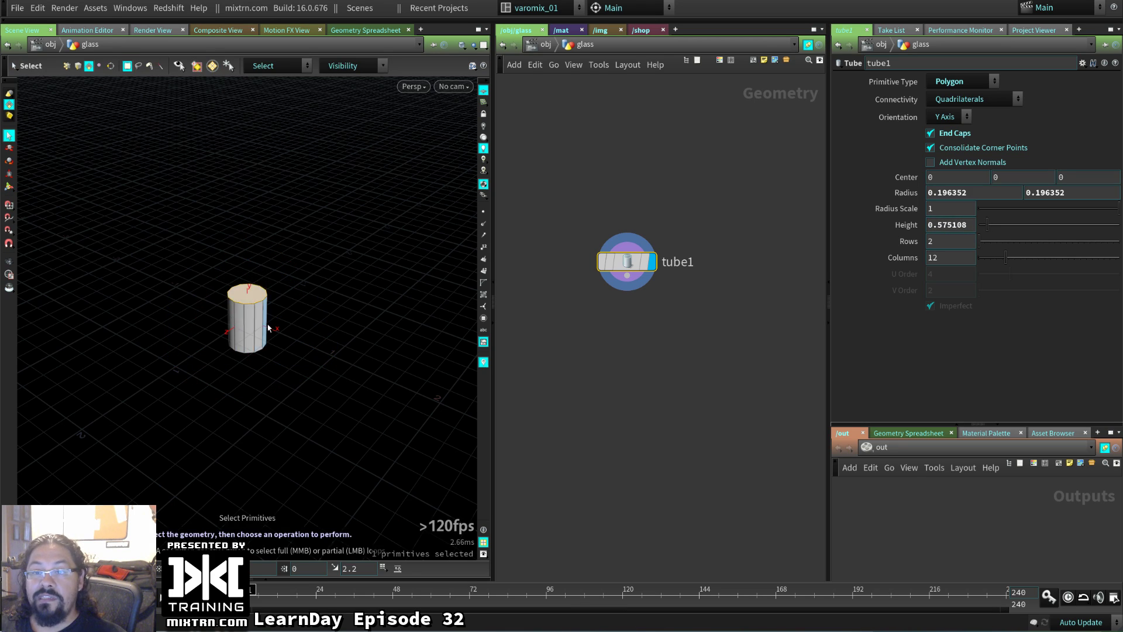
key(f)
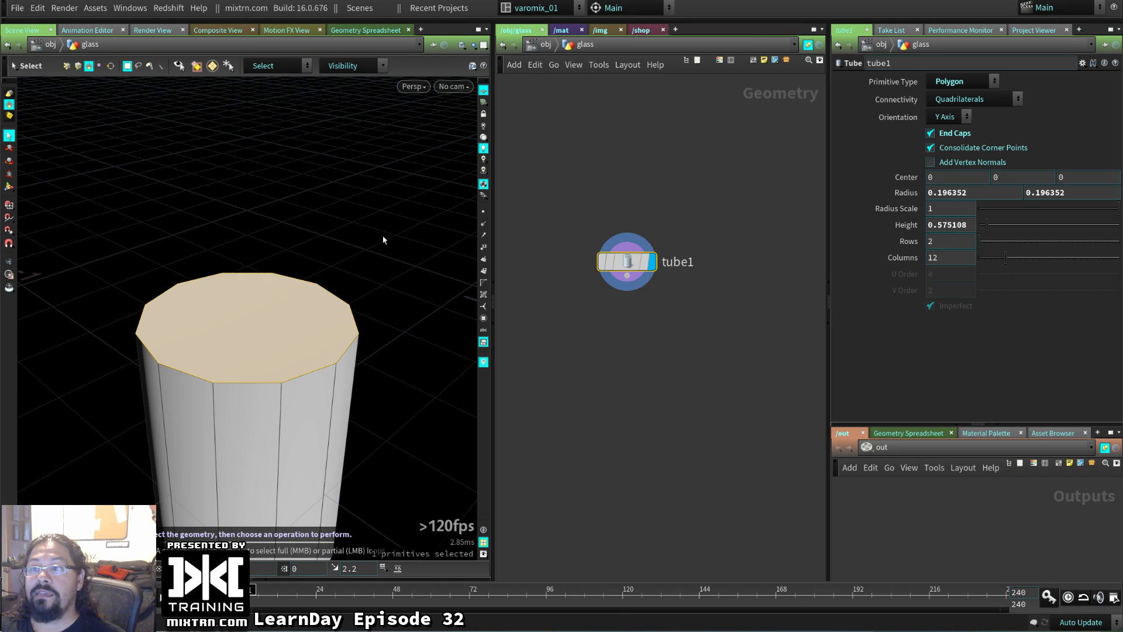
click(644, 8)
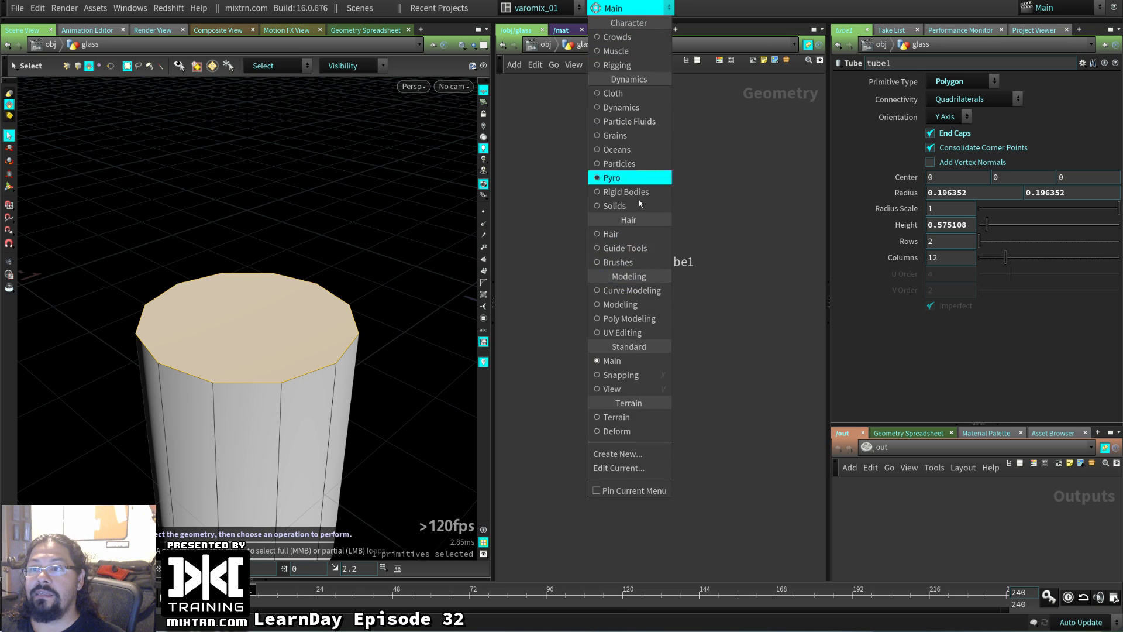
click(626, 319)
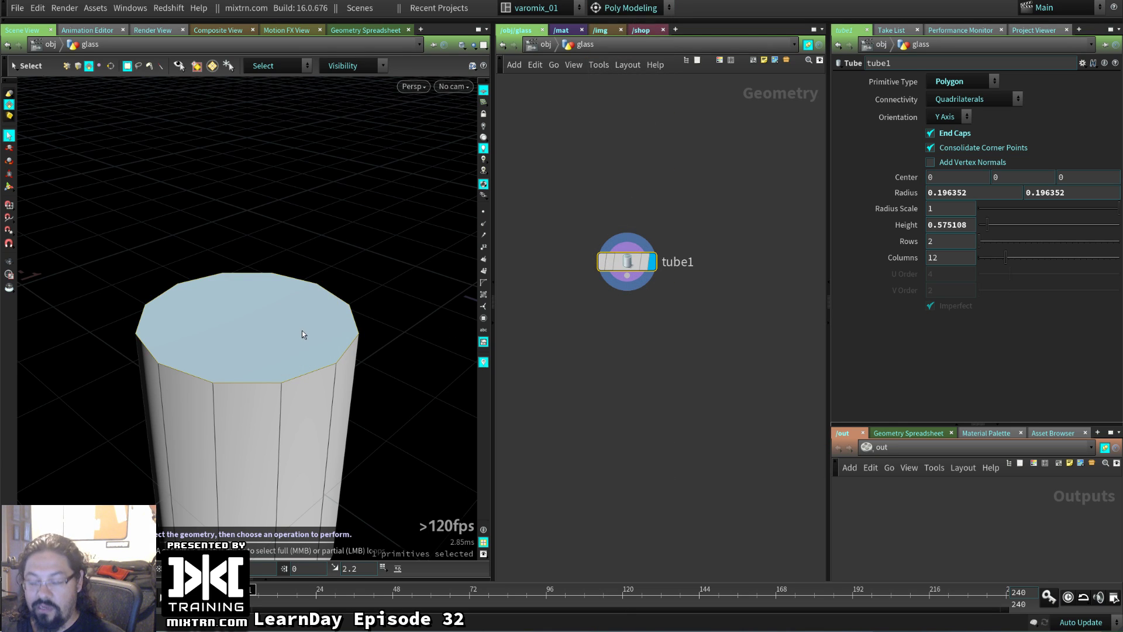
key(c)
click(318, 347)
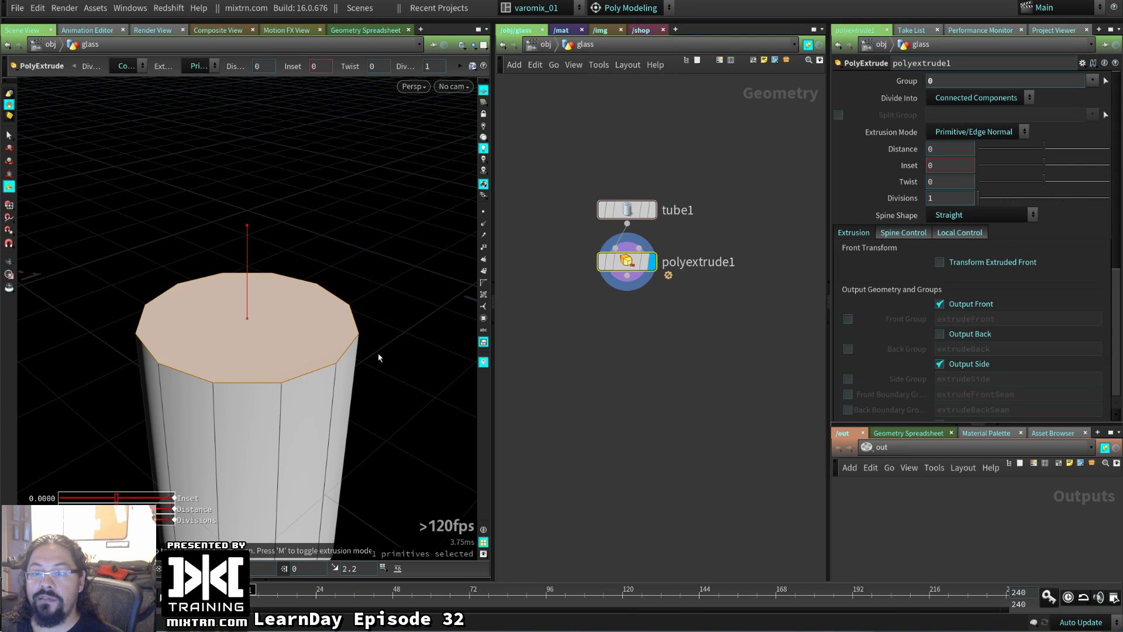
mouse_move(1043, 168)
mouse_down()
mouse_move(1056, 170)
mouse_move(1045, 172)
mouse_up()
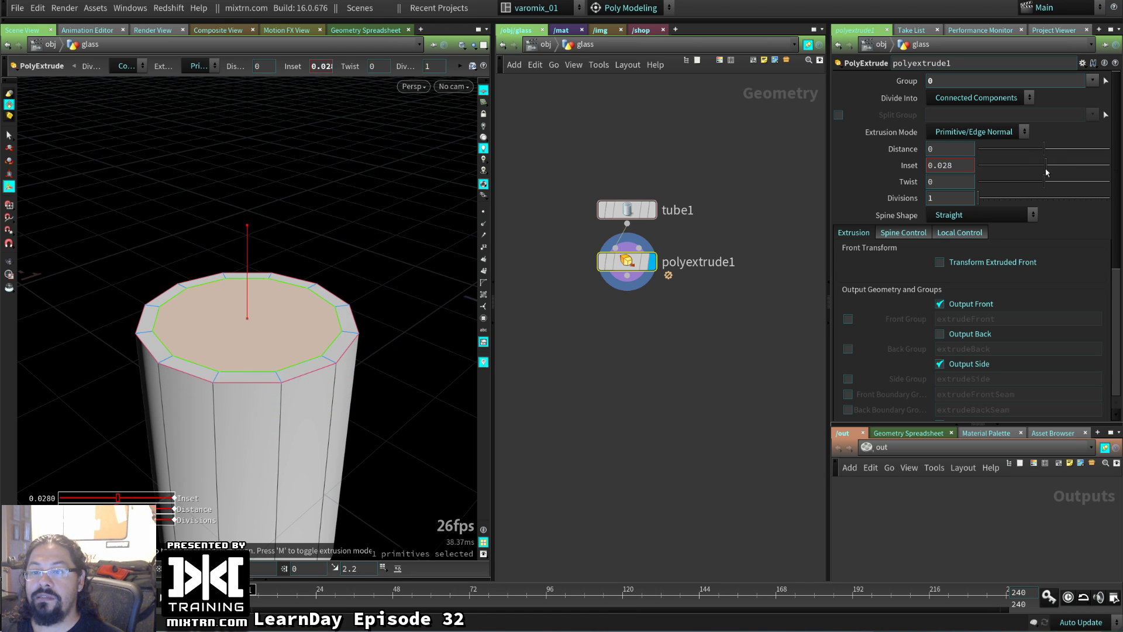
- Repeat PolyExtrude on the inset top face, pushing it down inside the tube to a distance of about -0.507
key(q)
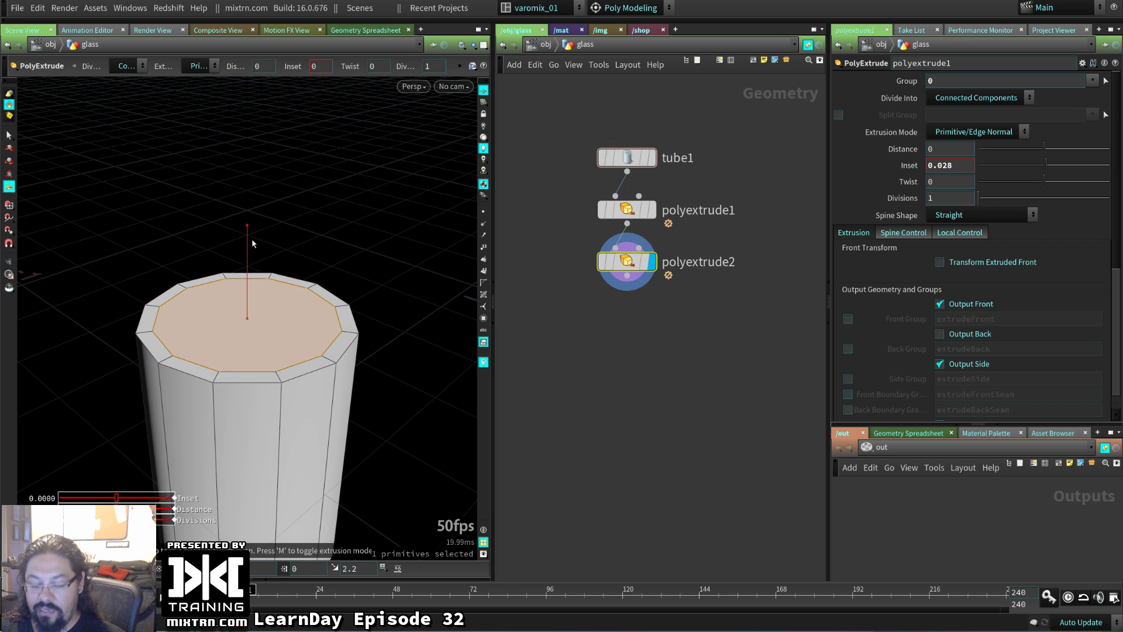
drag(252, 239, 272, 419)
alt+drag(273, 419, 249, 307)
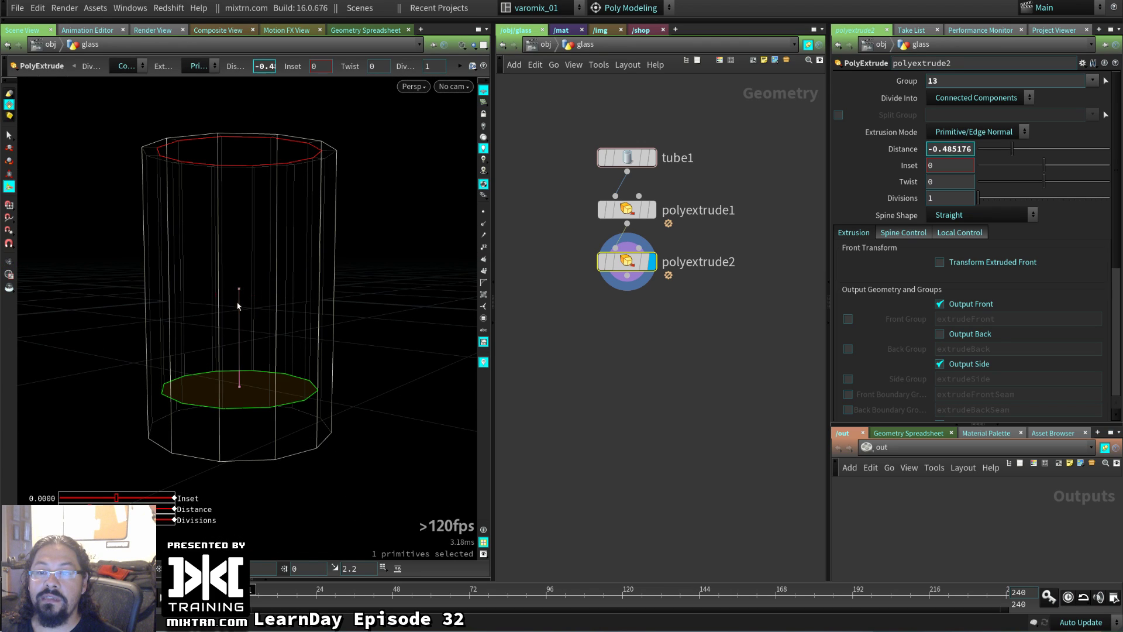
alt+drag(349, 279, 246, 404)
key(Return)
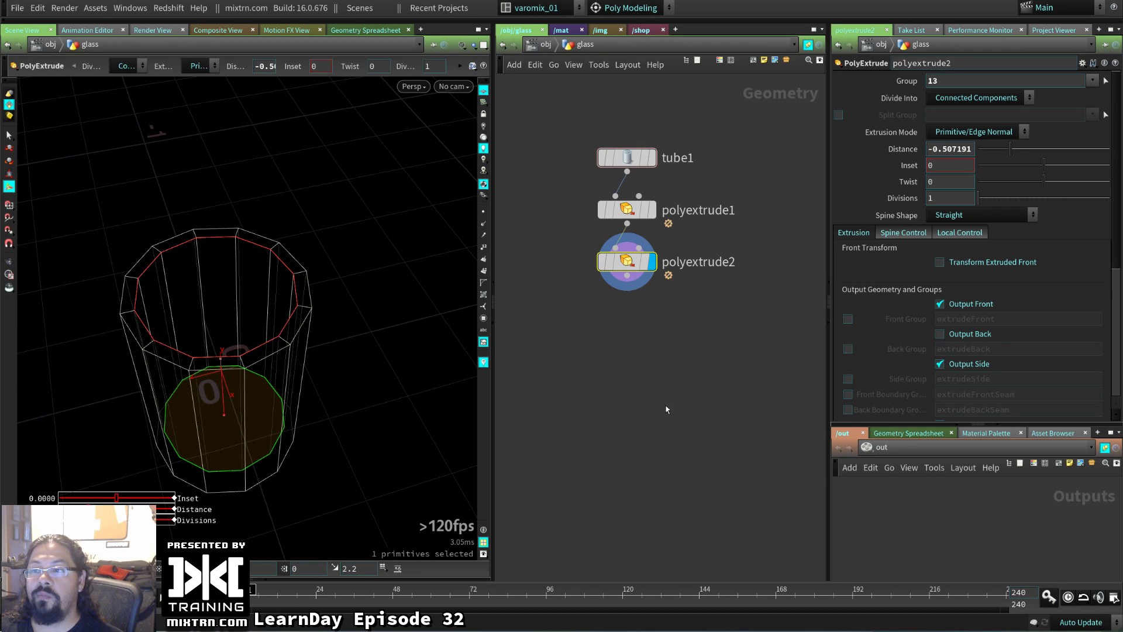
- Duplicate the glass object at the scene level and rename the copy water
click(596, 317)
middle_drag(596, 315, 581, 322)
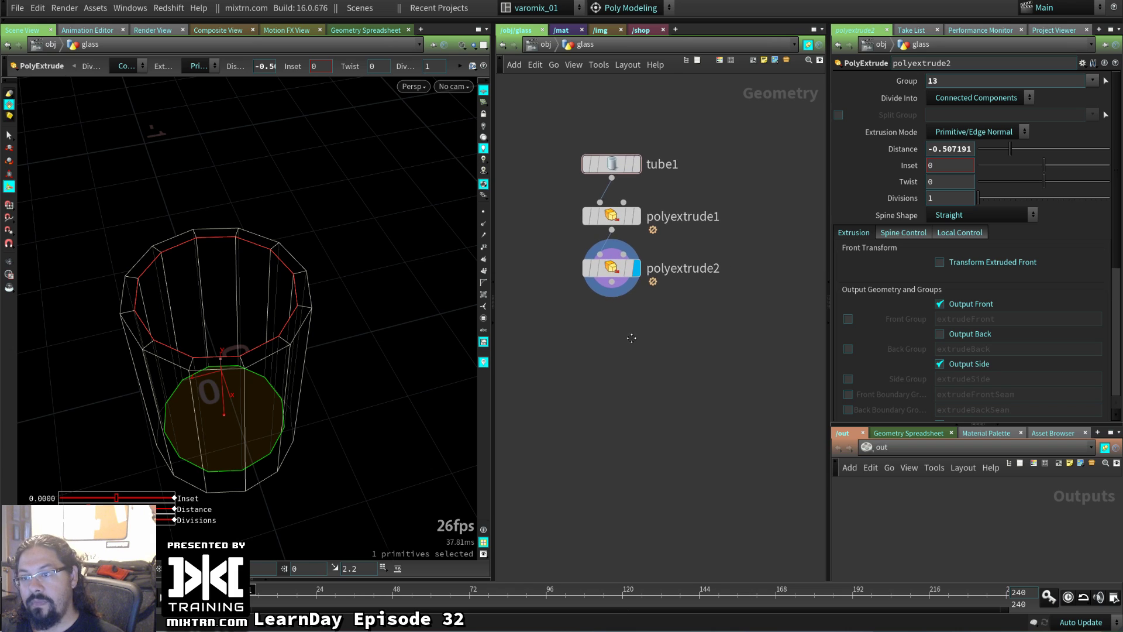
drag(783, 297, 579, 135)
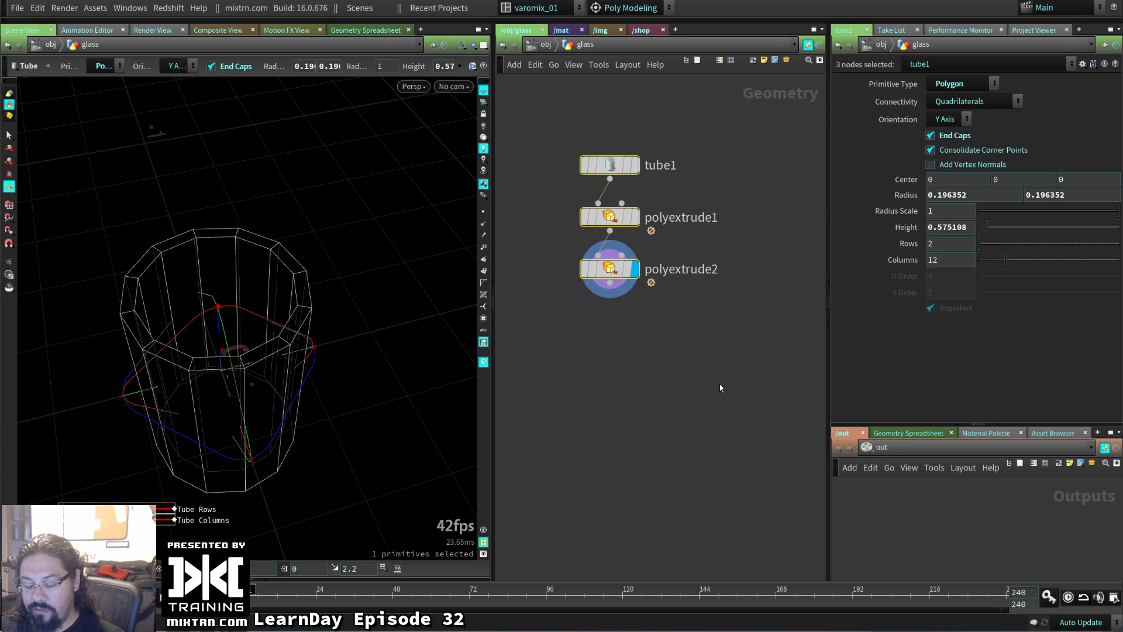
key(u)
mouse_move(627, 225)
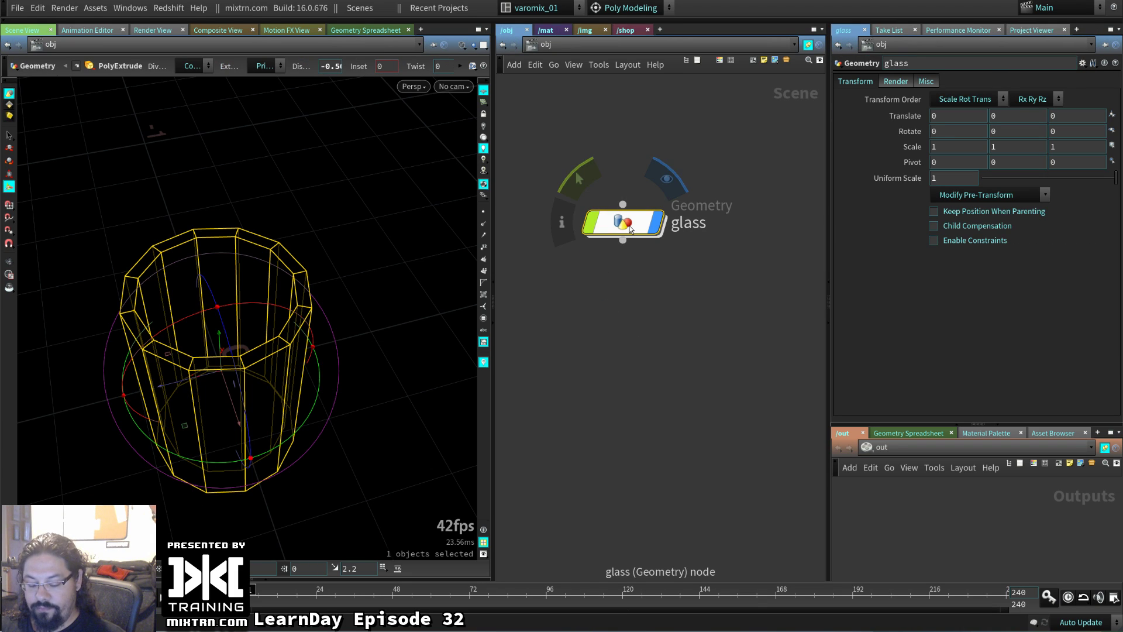
alt+drag(631, 229, 718, 325)
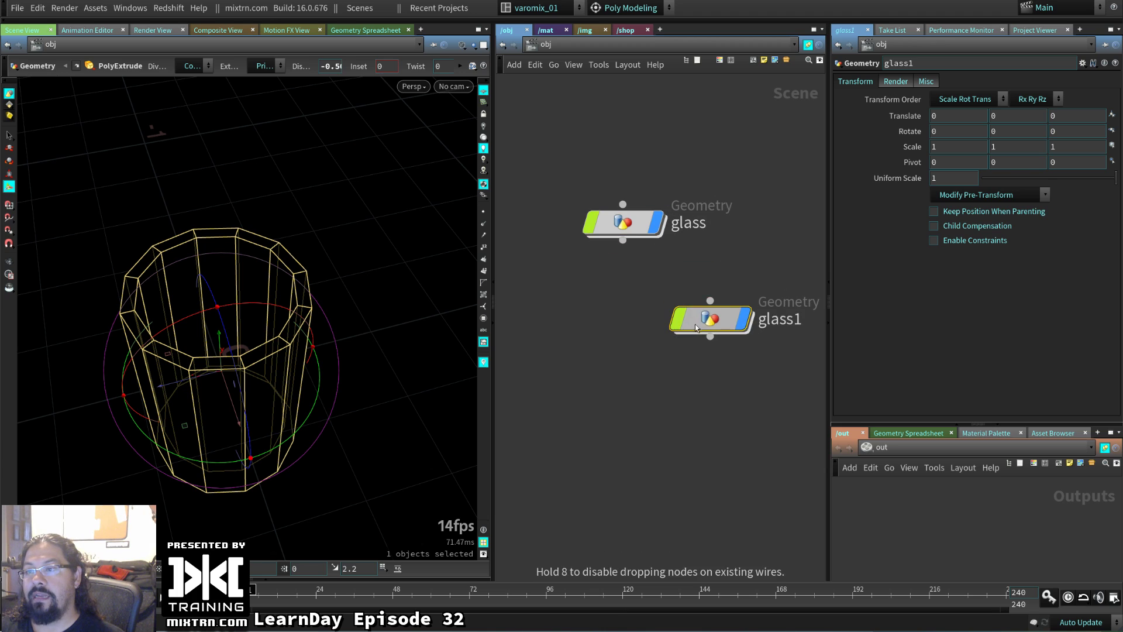
double_click(771, 321)
text(water)
key(Return)
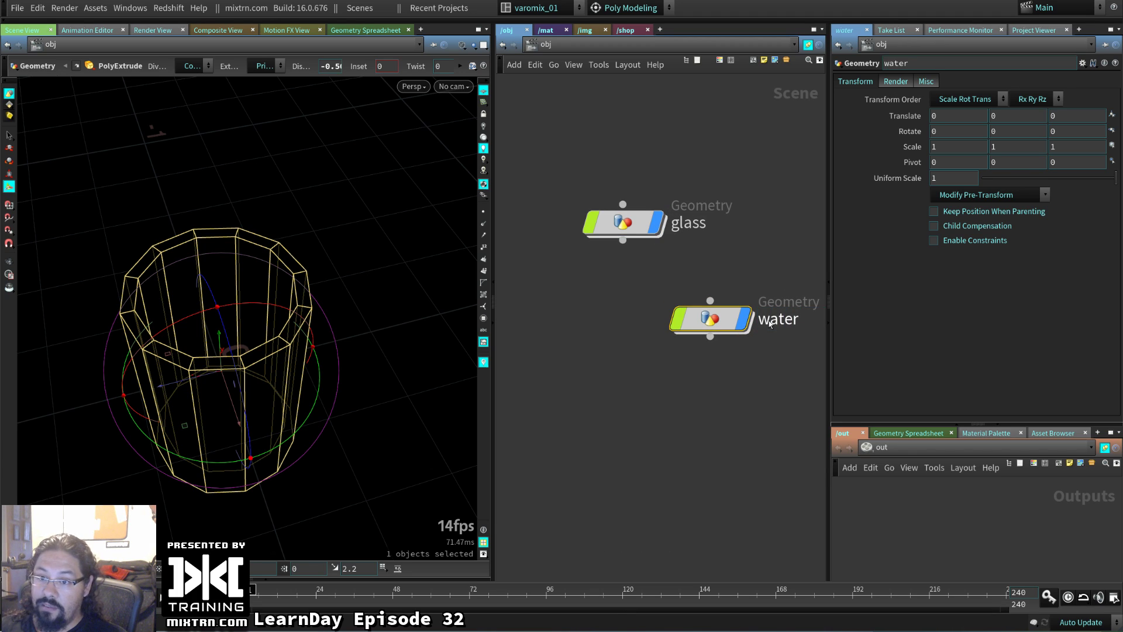
- Save the scene as waterglass_v01 in the folder /media/MIXNAS/MIX_TRAINING/VMT_2017/
key(ctrl+s)
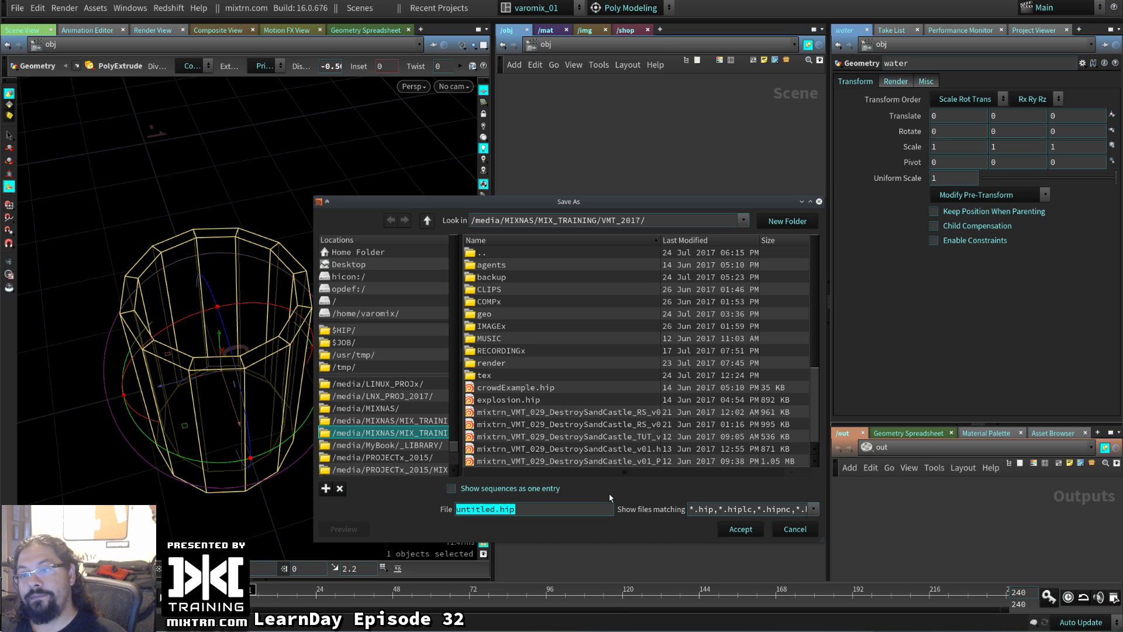
text(wate)
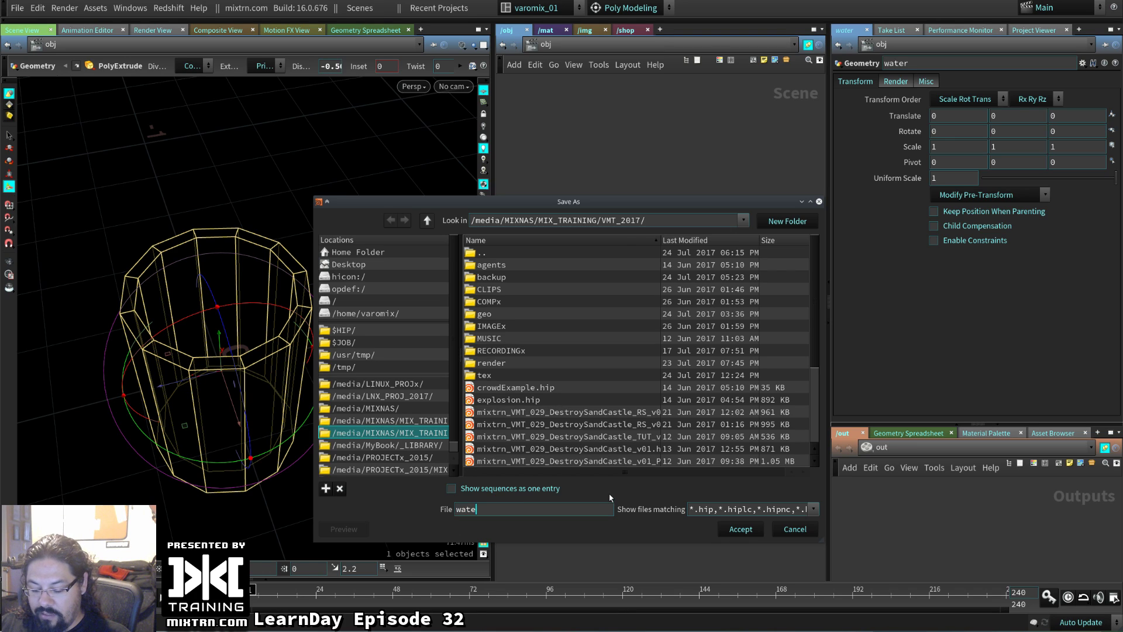
text(rglass_v01)
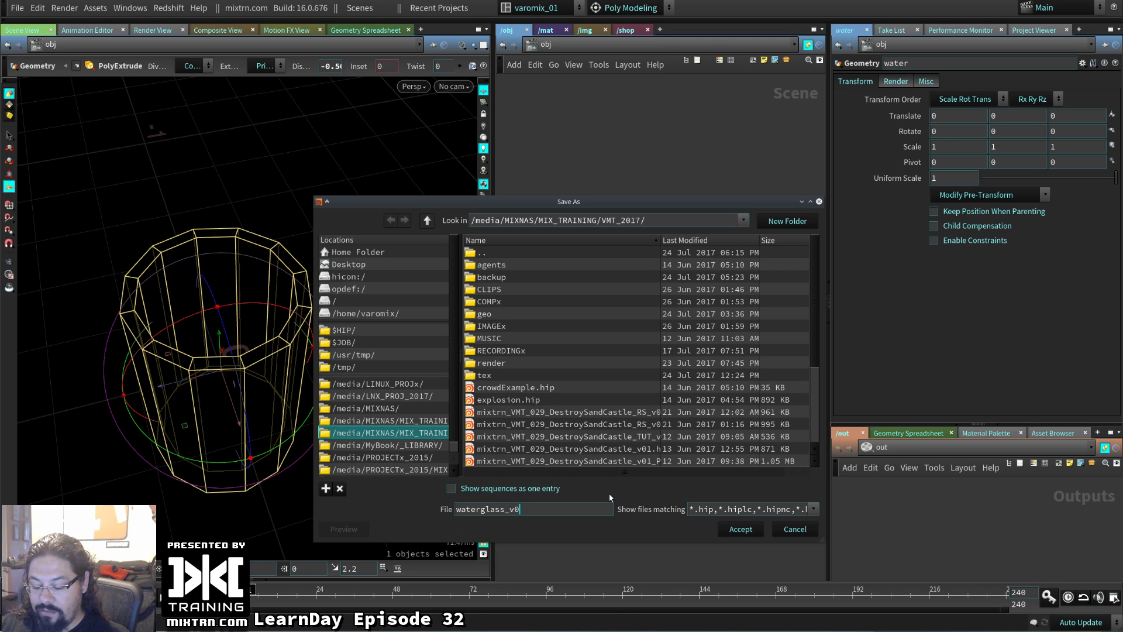
key(Return)
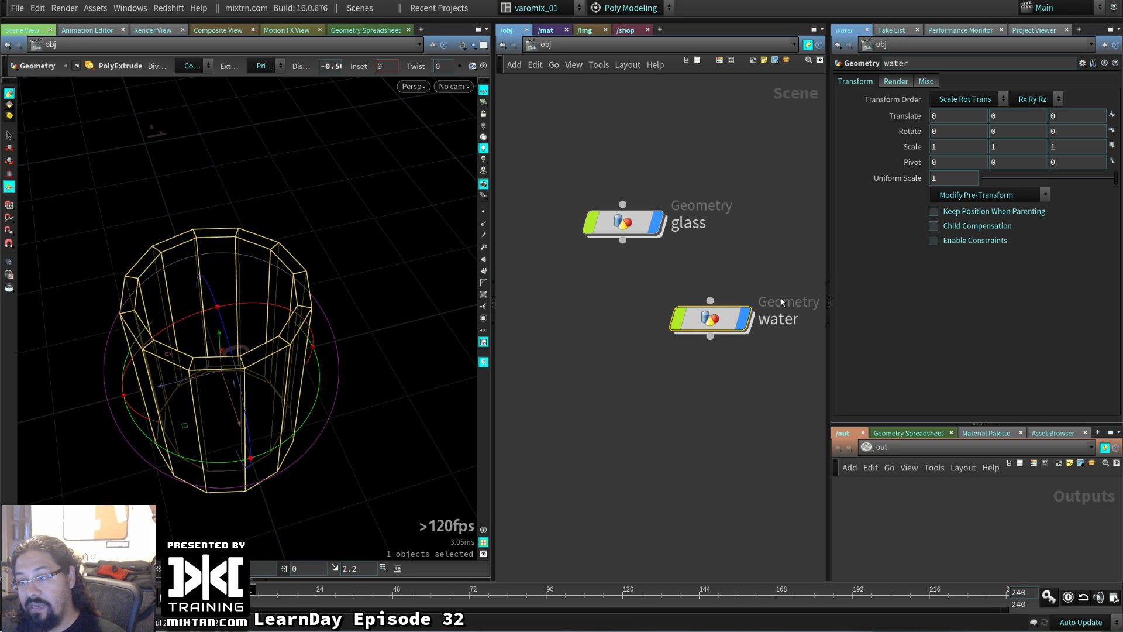
- Open the water object's network and examine the copied geometry at the polyextrude2 and polyextrude1 stages
mouse_move(768, 323)
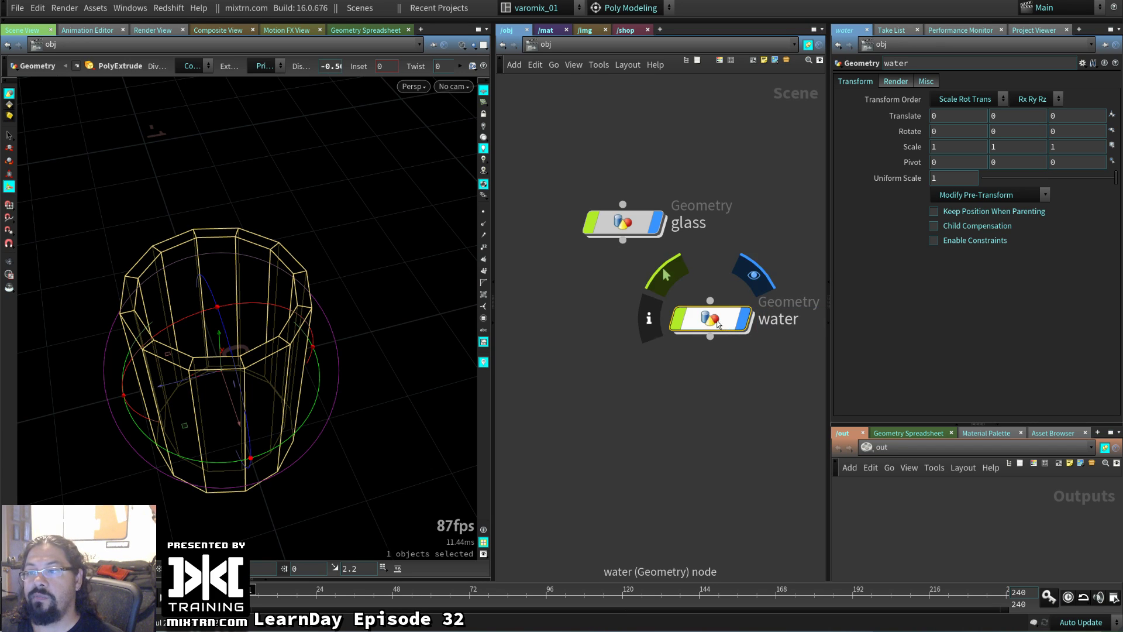
double_click(718, 325)
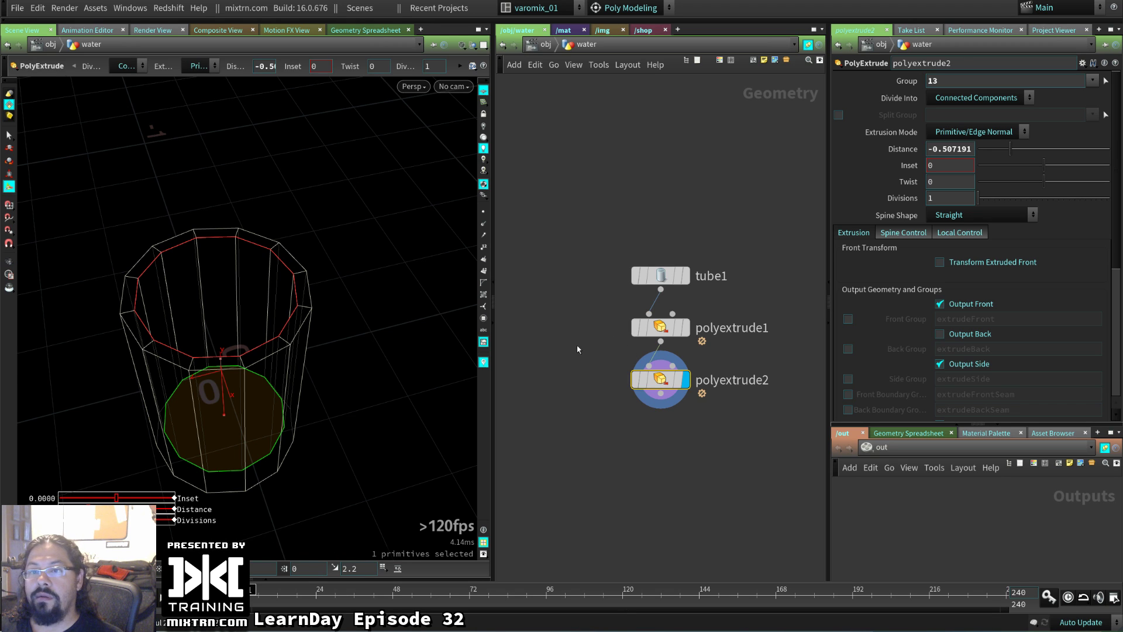
alt+drag(331, 393, 324, 341)
alt+right_drag(323, 341, 223, 379)
alt+drag(222, 379, 193, 393)
alt+right_drag(193, 393, 303, 394)
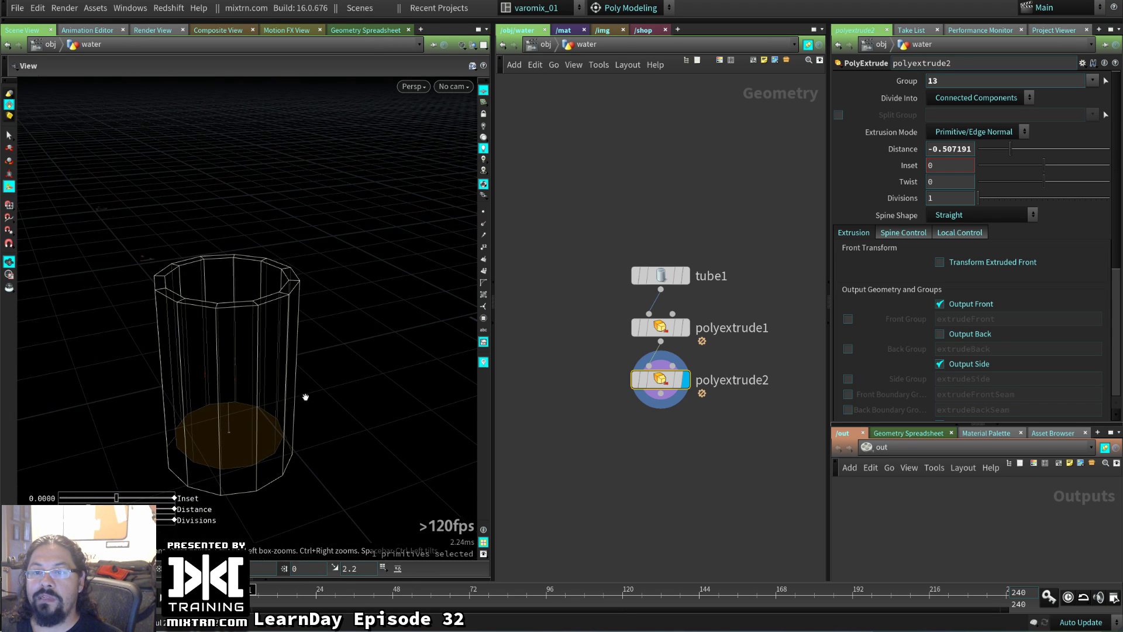
mouse_move(661, 385)
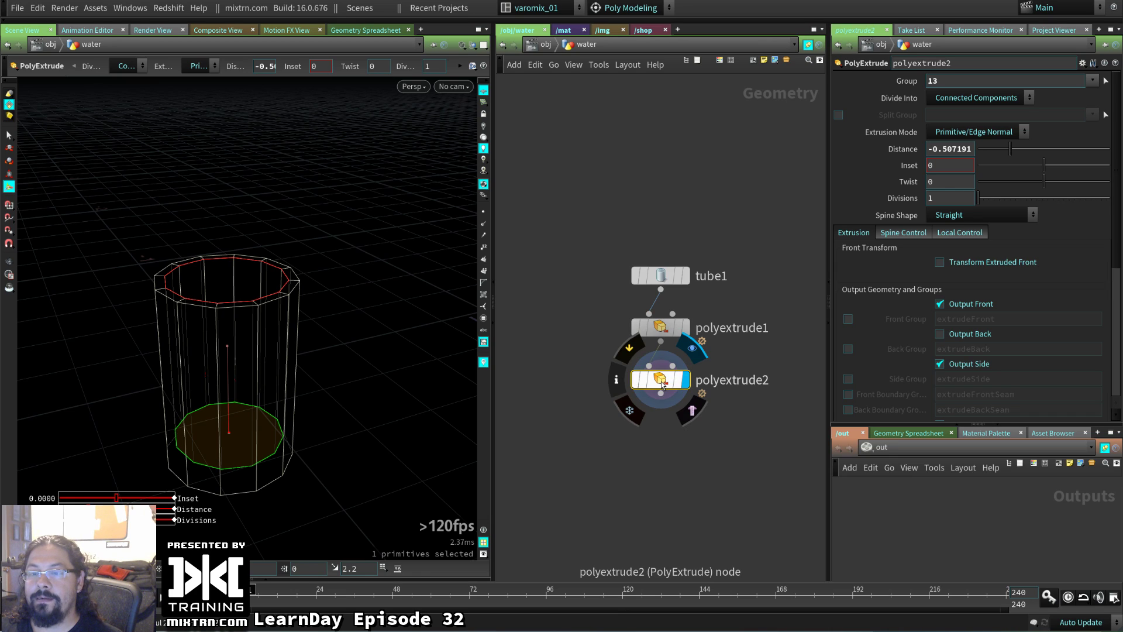
click(676, 329)
click(676, 329)
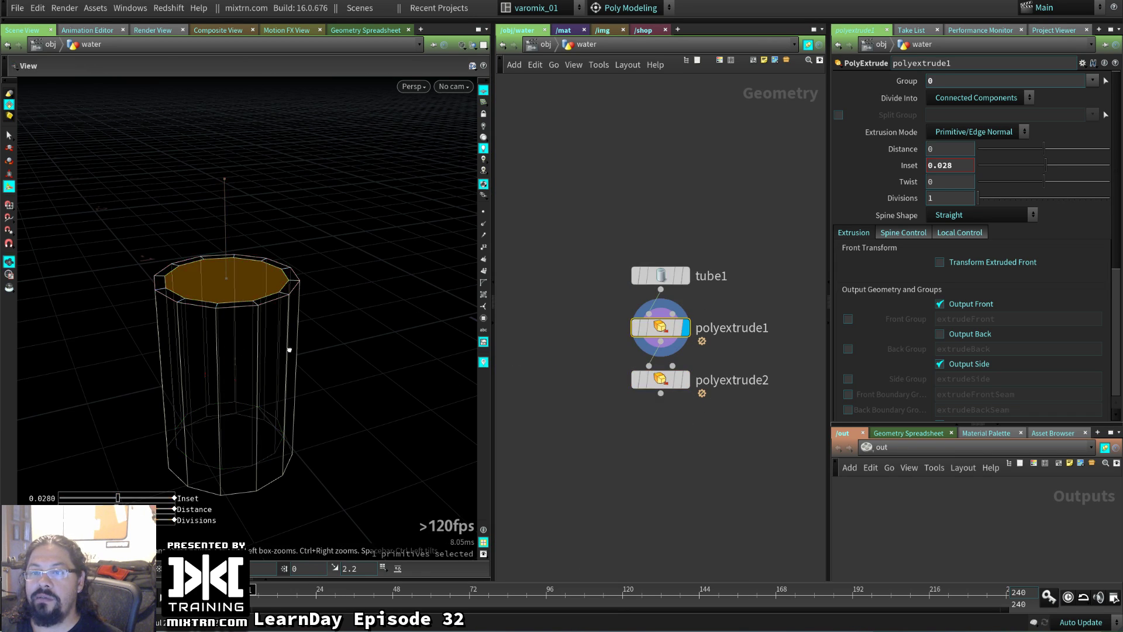
alt+drag(245, 410, 361, 307)
key(Return)
- Display the water object's tube1 and reduce both radii to about 0.169 so it fits inside the glass
click(685, 281)
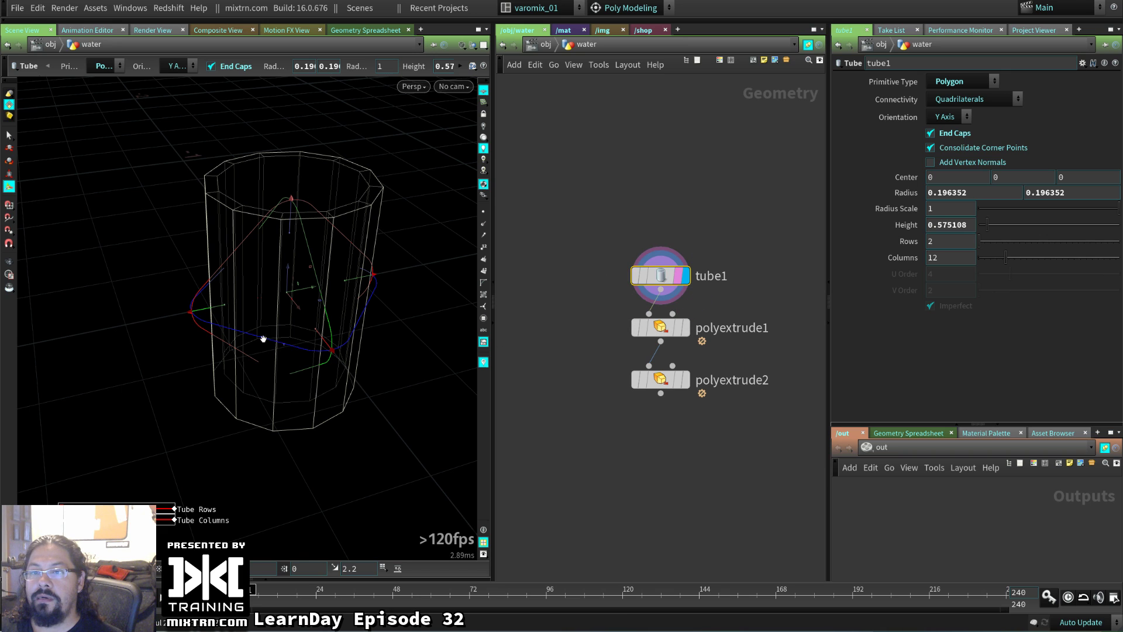
key(Escape)
drag(263, 336, 290, 372)
key(Return)
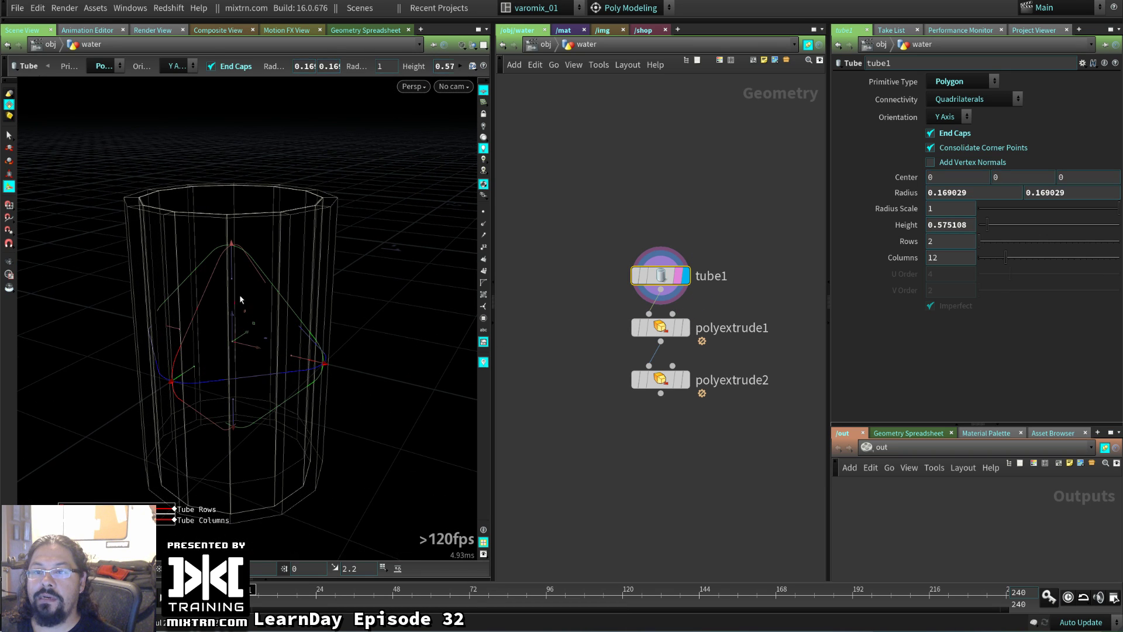
- Reduce the water tube's height to about 0.305 and move its center to about -0.063 in Y
drag(235, 275, 317, 355)
key(Escape)
key(Return)
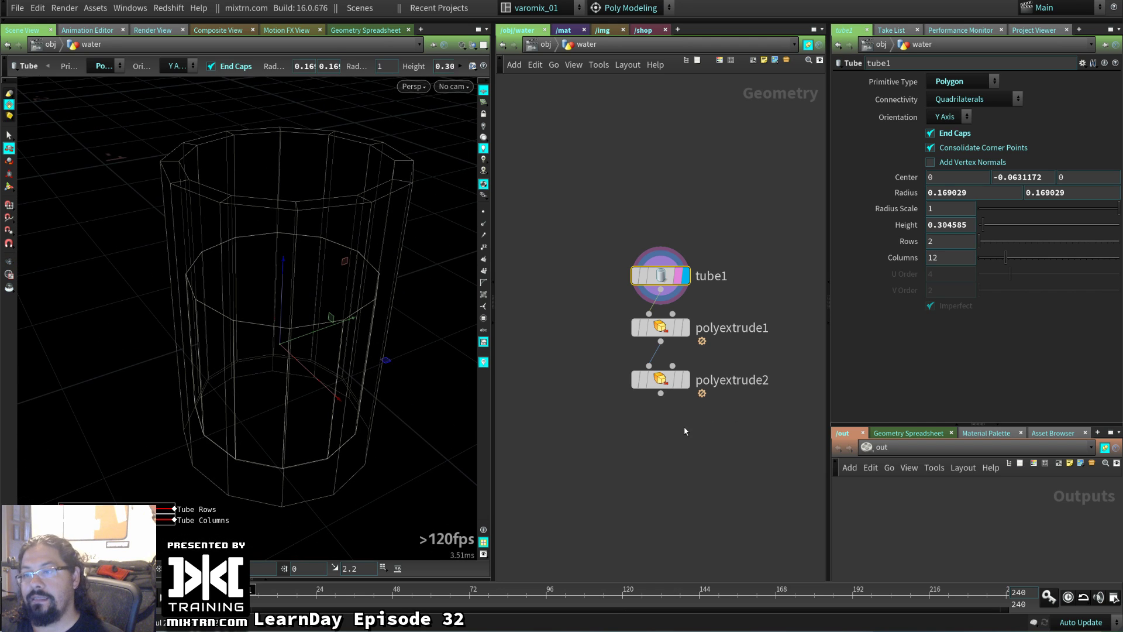
- Delete the polyextrude1 and polyextrude2 nodes from the water object and return to the scene level
drag(598, 302, 709, 433)
key(Delete)
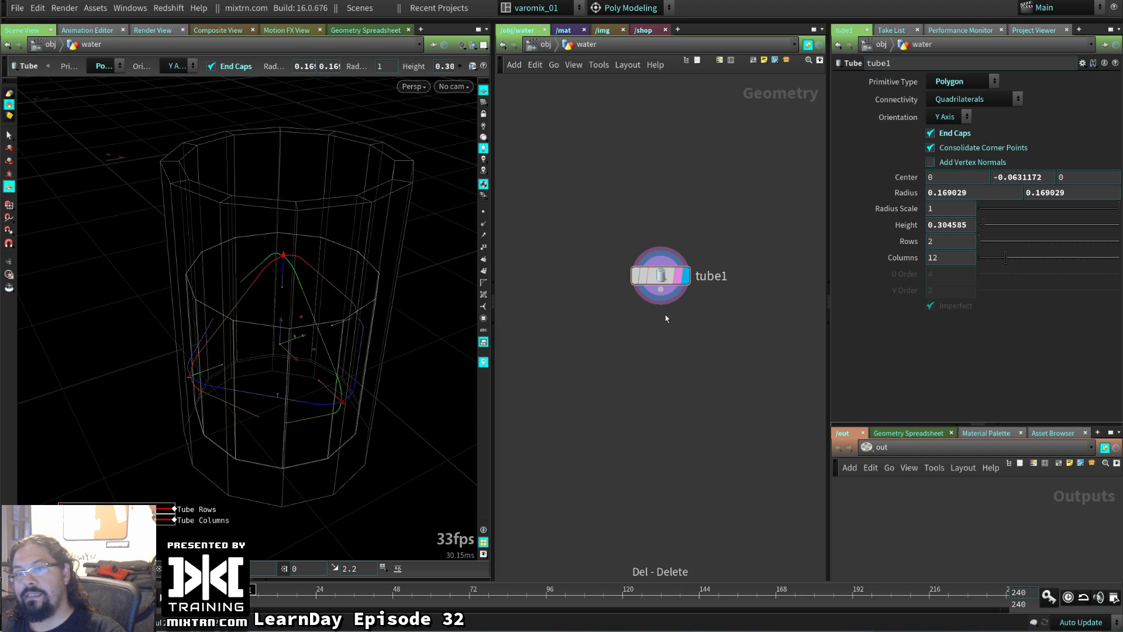
key(u)
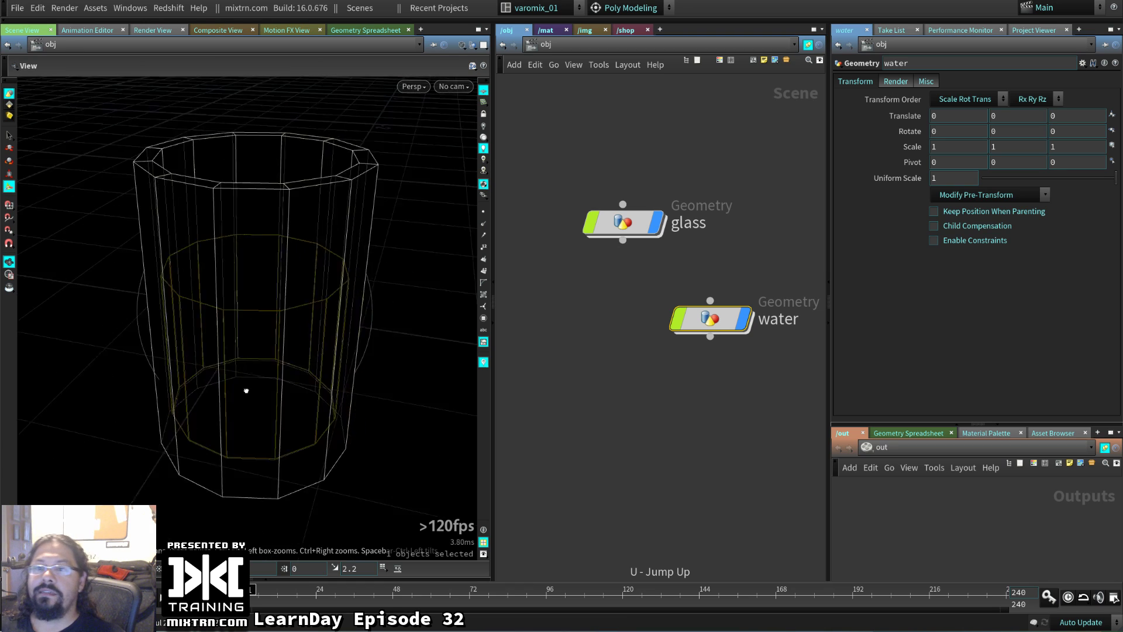
- Switch the viewport from wireframe to shaded display and view the glass from above
key(w)
drag(263, 346, 316, 357)
mouse_move(724, 319)
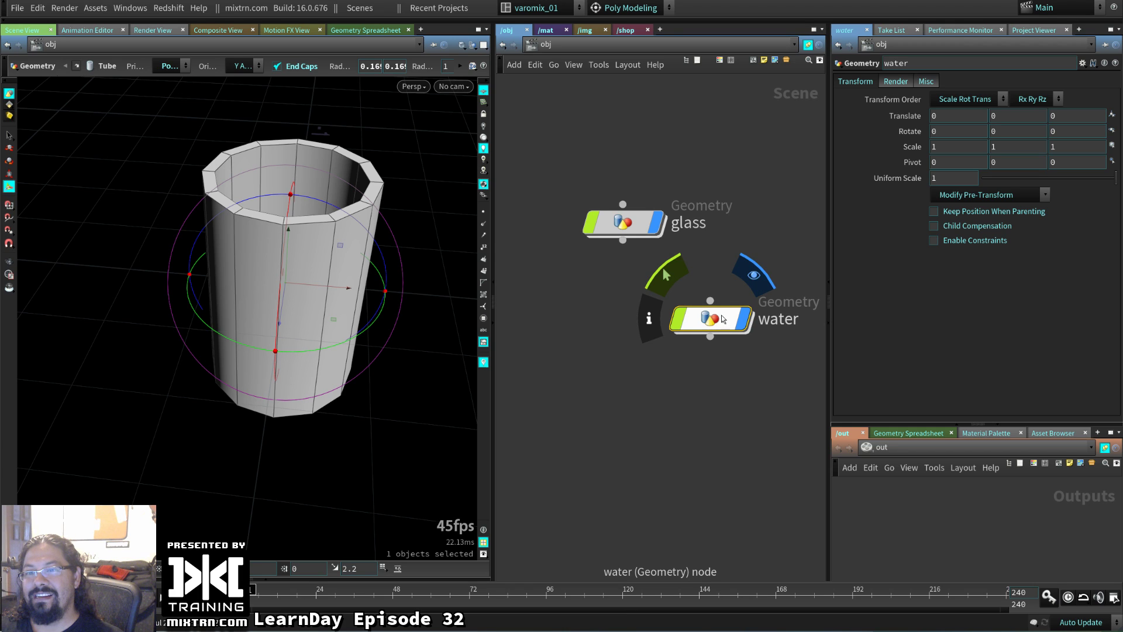
- Arrange the glass and water object nodes side by side, leaving free space above them in the network
click(629, 230)
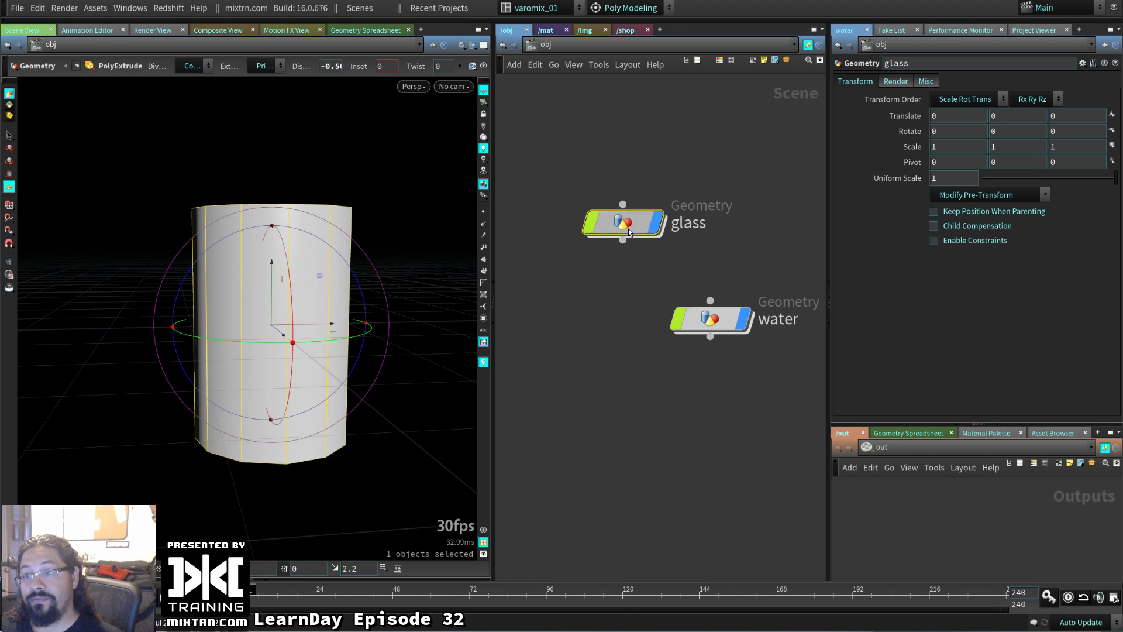
alt+right_drag(381, 384, 144, 478)
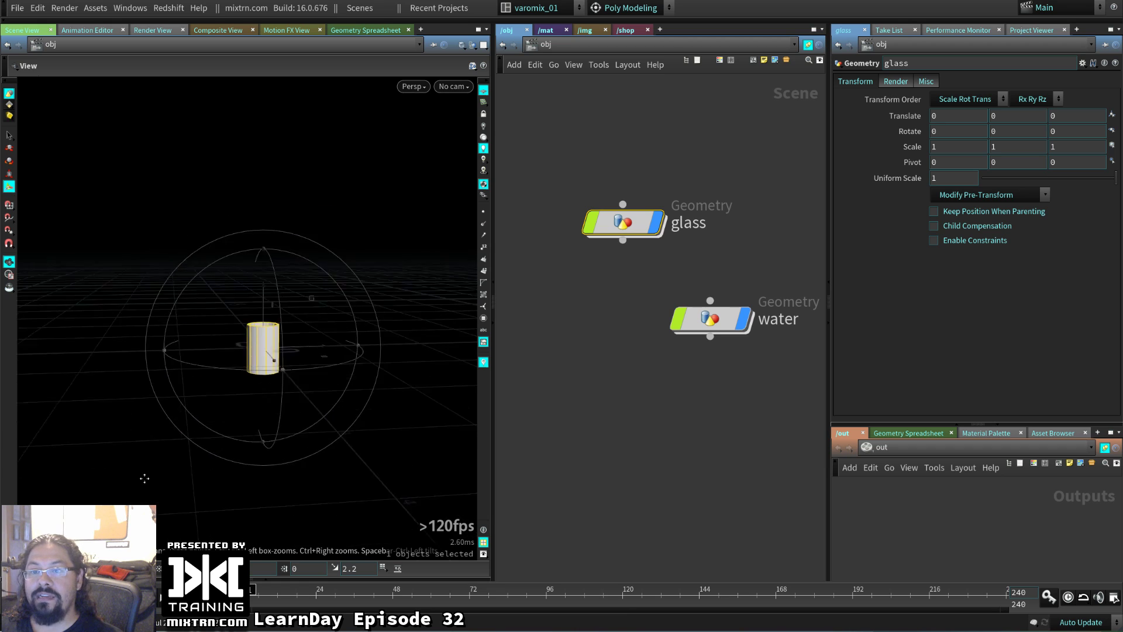
alt+drag(145, 478, 221, 472)
drag(726, 319, 761, 267)
drag(623, 226, 591, 258)
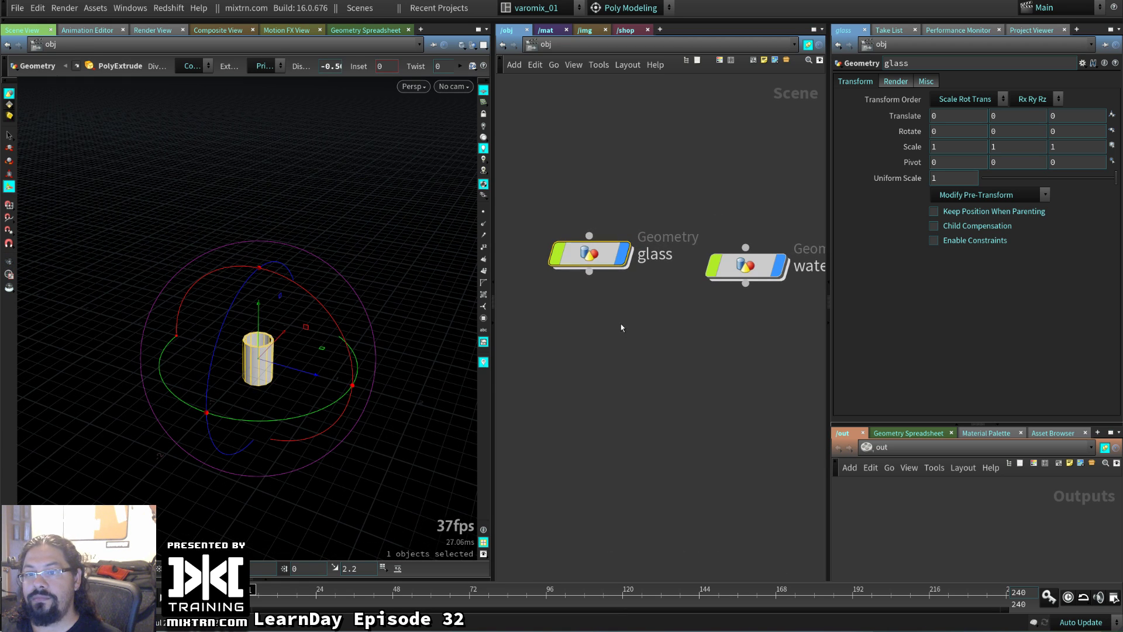
middle_drag(641, 332, 614, 445)
drag(726, 392, 737, 381)
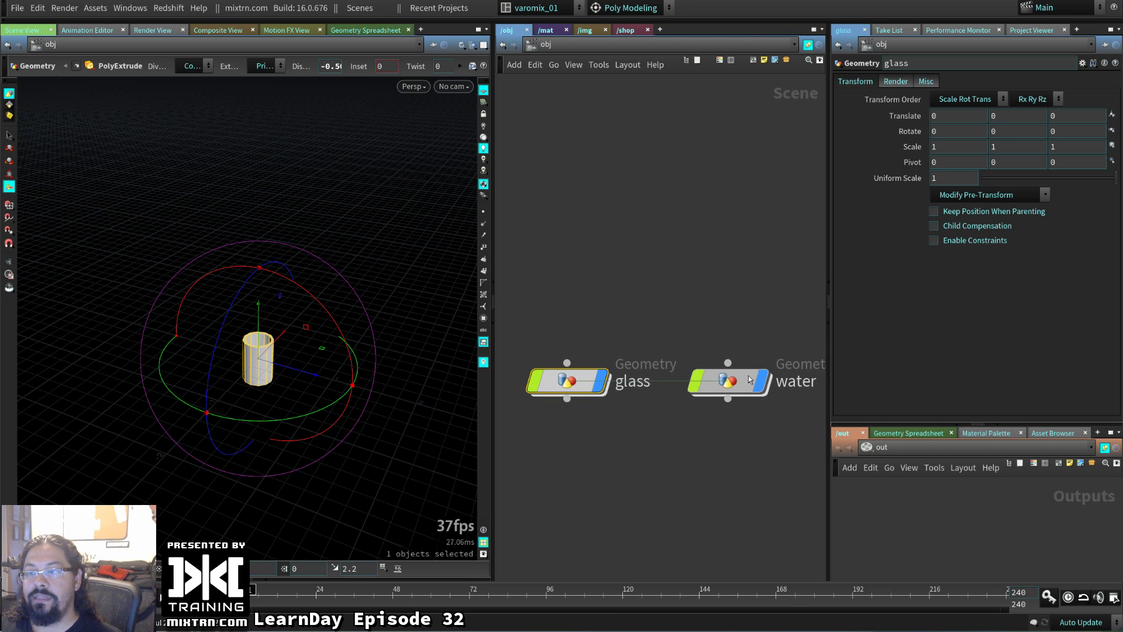
- Add a Null object above the glass and water nodes at the scene level
key(Tab)
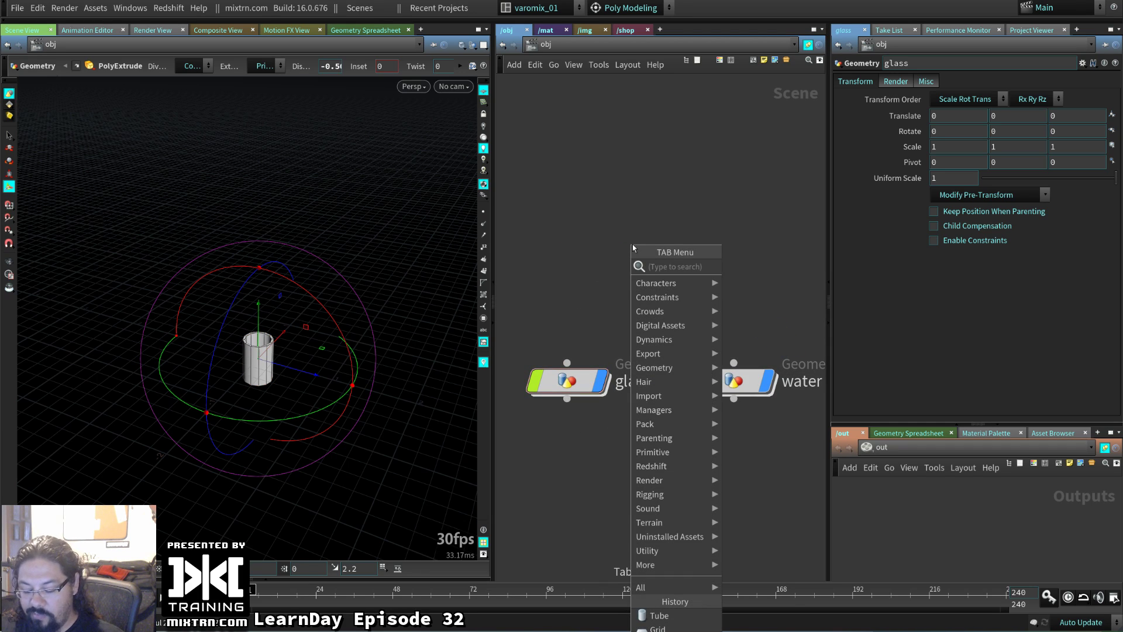
text(nul)
key(Return)
click(632, 193)
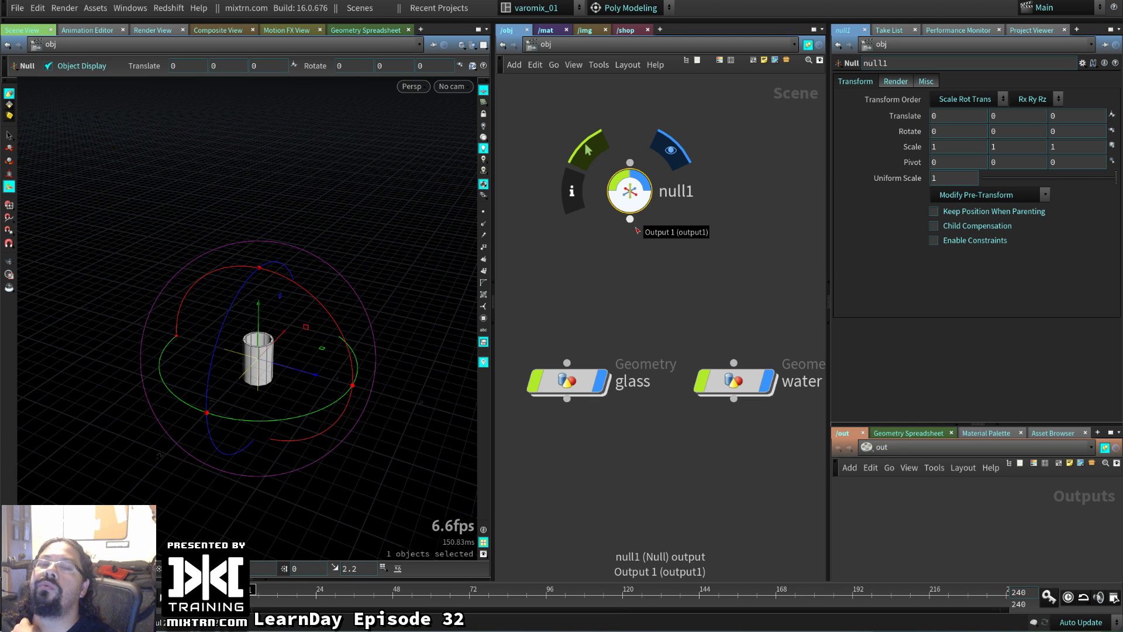
- Copy the tube1 node from the water object and paste it into the glass object's network beside the extrude chain
double_click(581, 376)
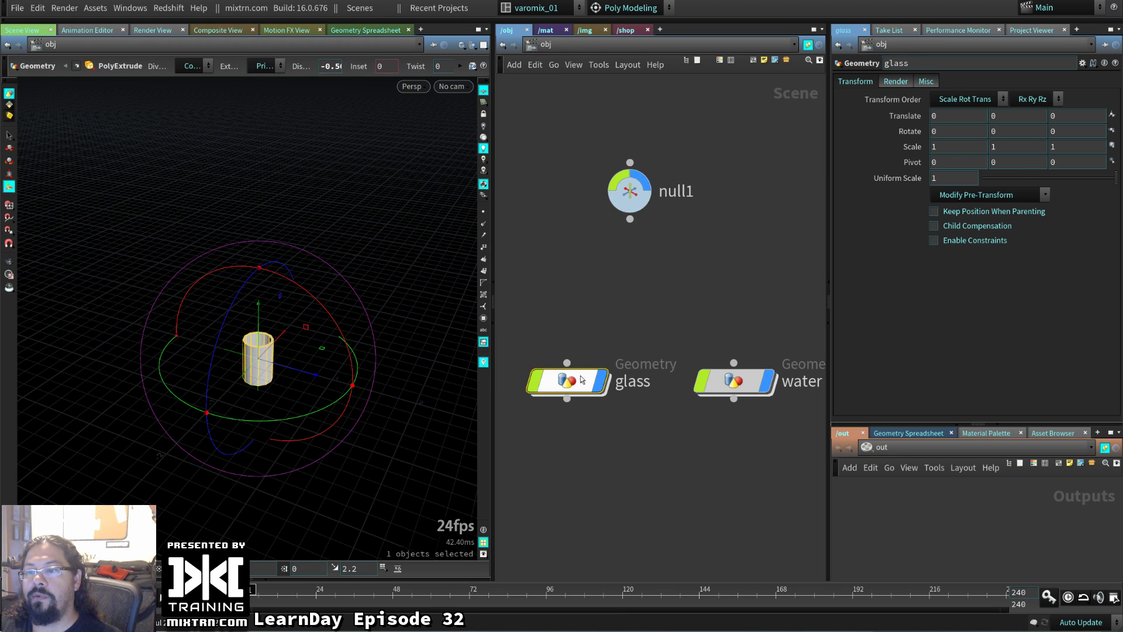
key(u)
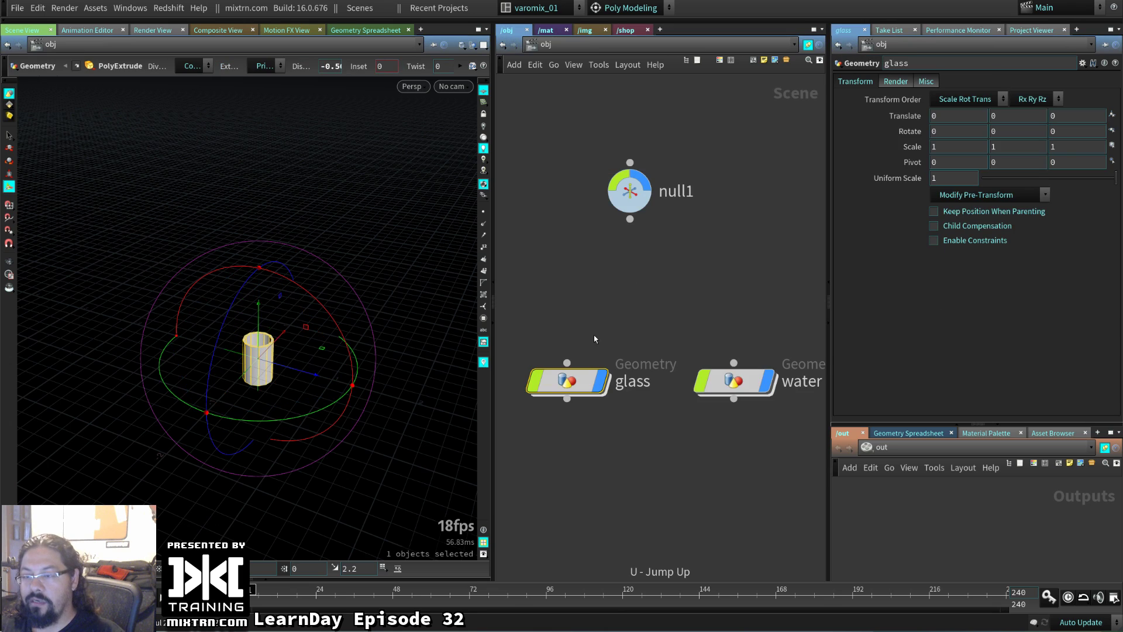
double_click(734, 379)
key(ctrl+c)
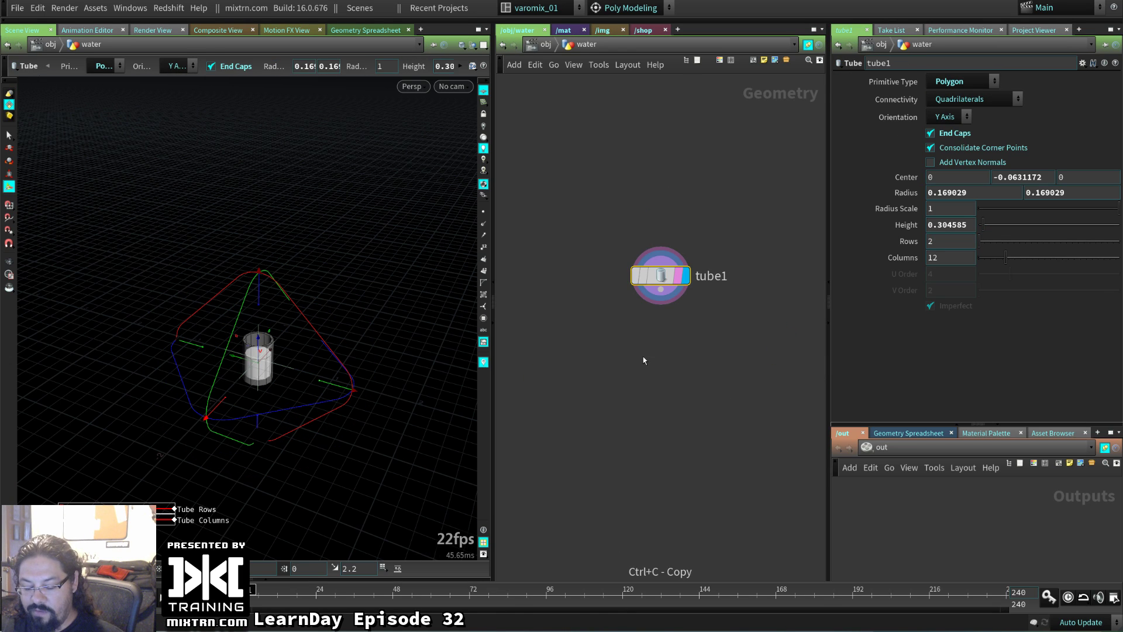
key(u)
double_click(574, 383)
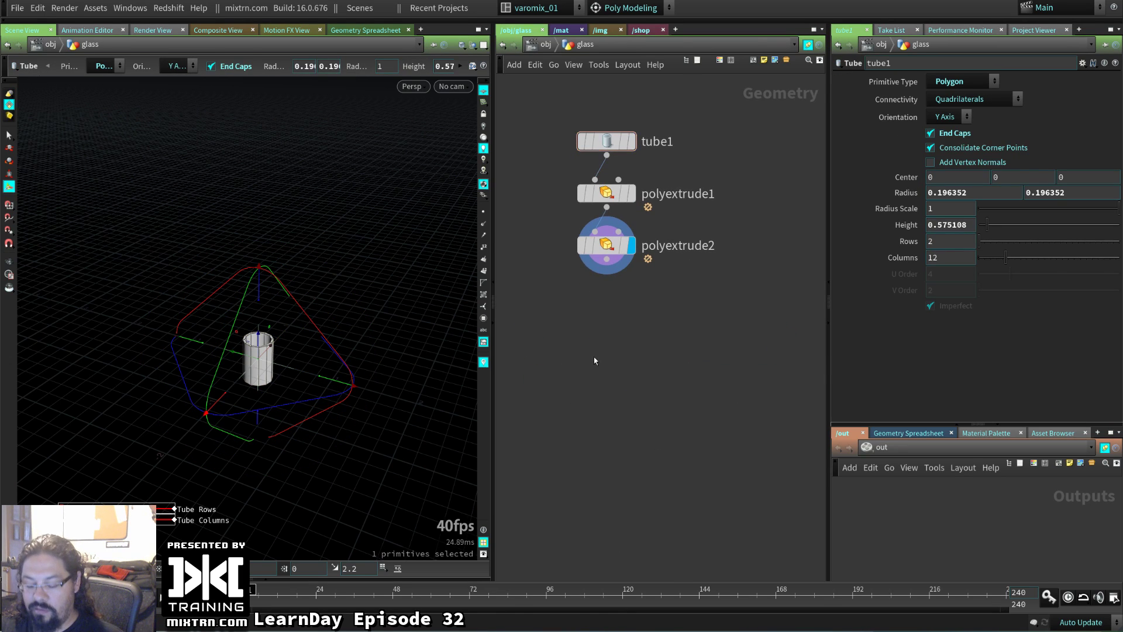
key(ctrl+v)
drag(594, 357, 740, 308)
- Add a Merge node in the glass network, feed polyextrude2 and tube2 into it, and display the merged result
key(Tab)
text(merge)
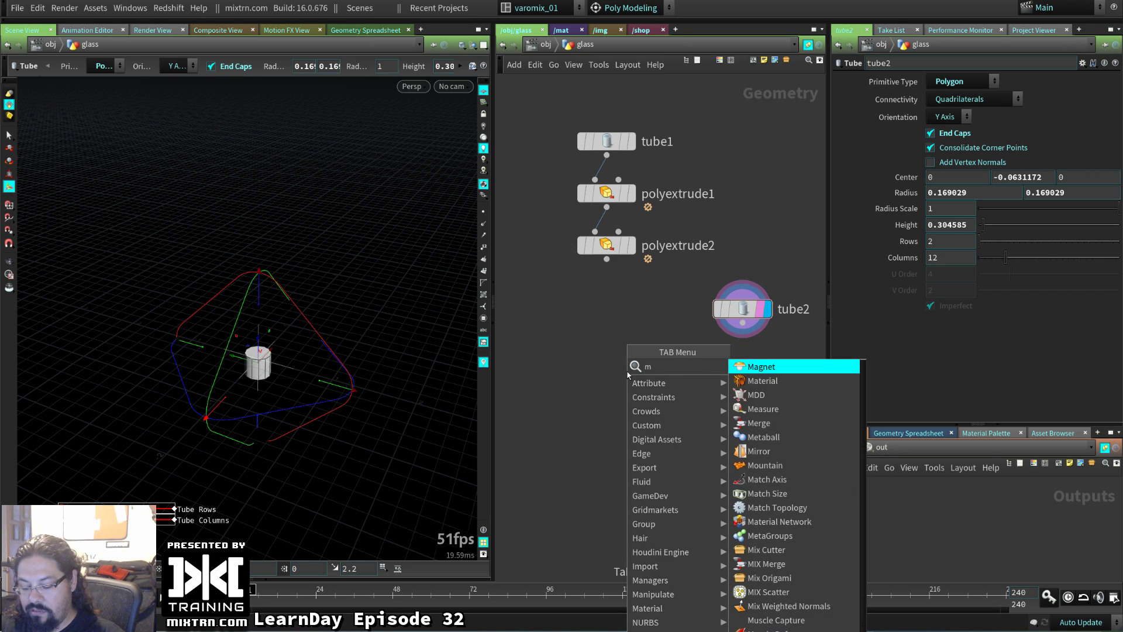
key(Return)
click(599, 362)
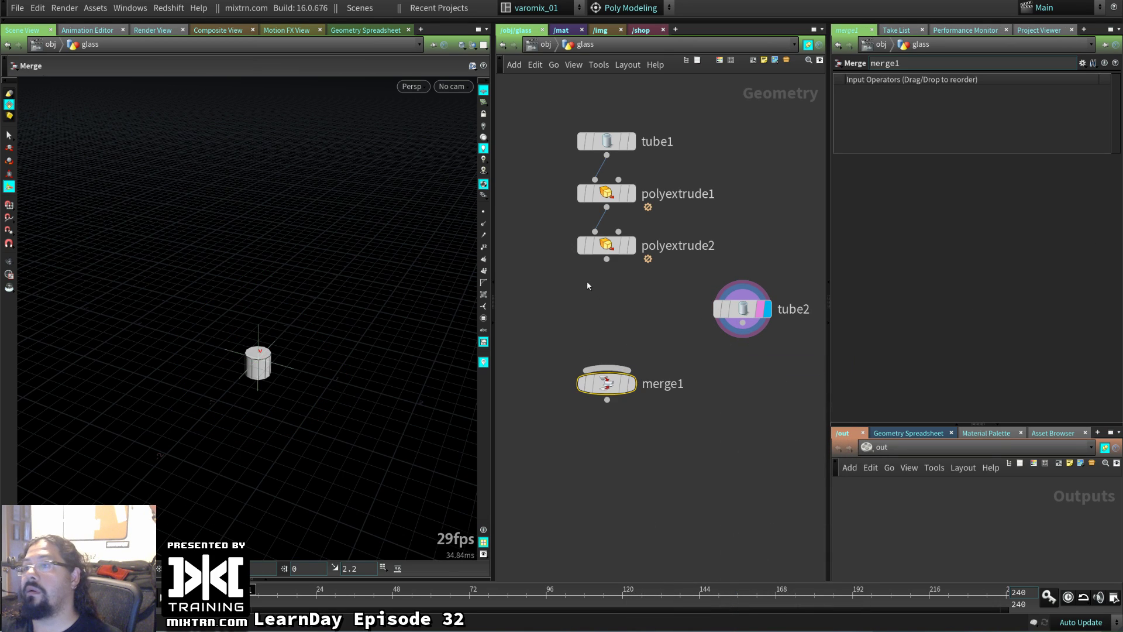
drag(607, 259, 604, 367)
drag(742, 323, 612, 368)
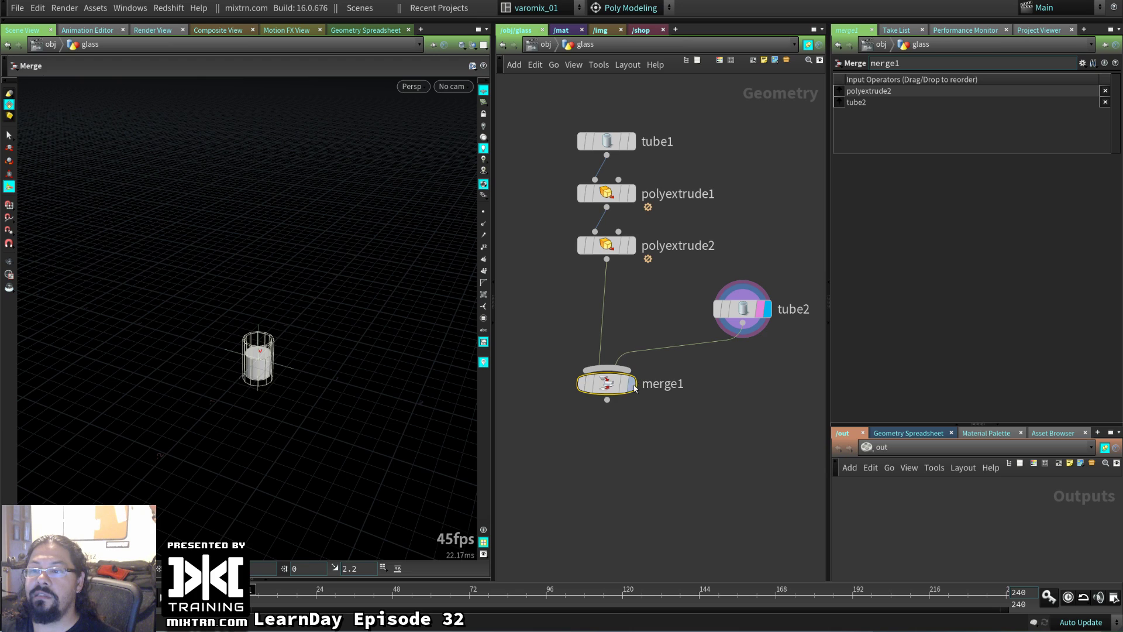
- Insert a primitive Group node between polyextrude2 and merge1 and name it glass_grp
text(gr)
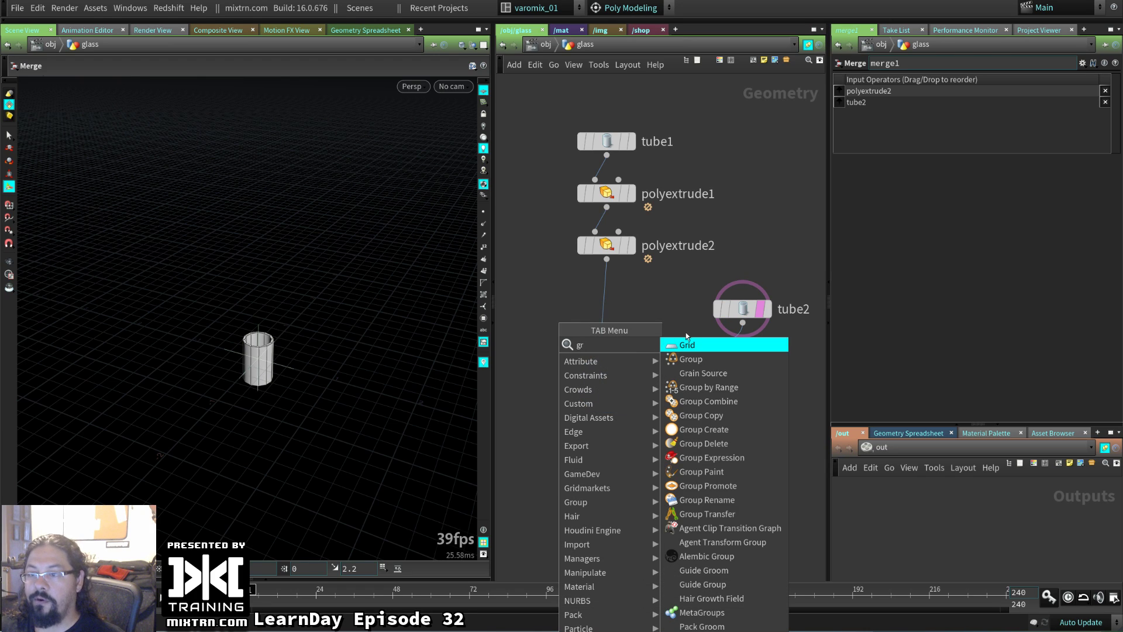
click(688, 358)
click(608, 308)
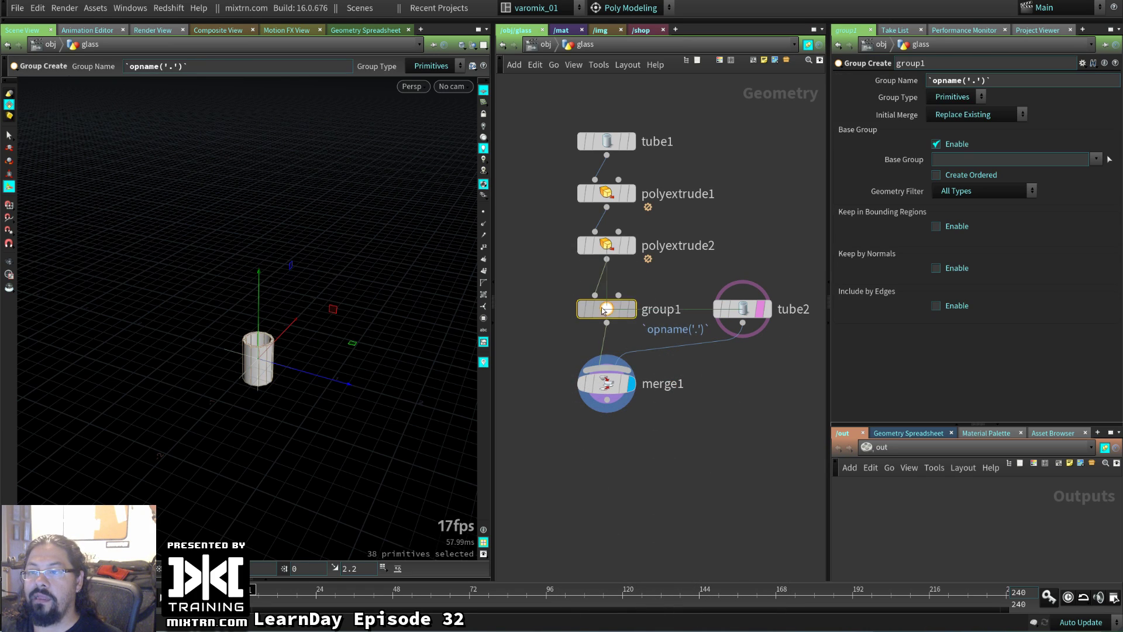
double_click(637, 310)
text(glass_grp)
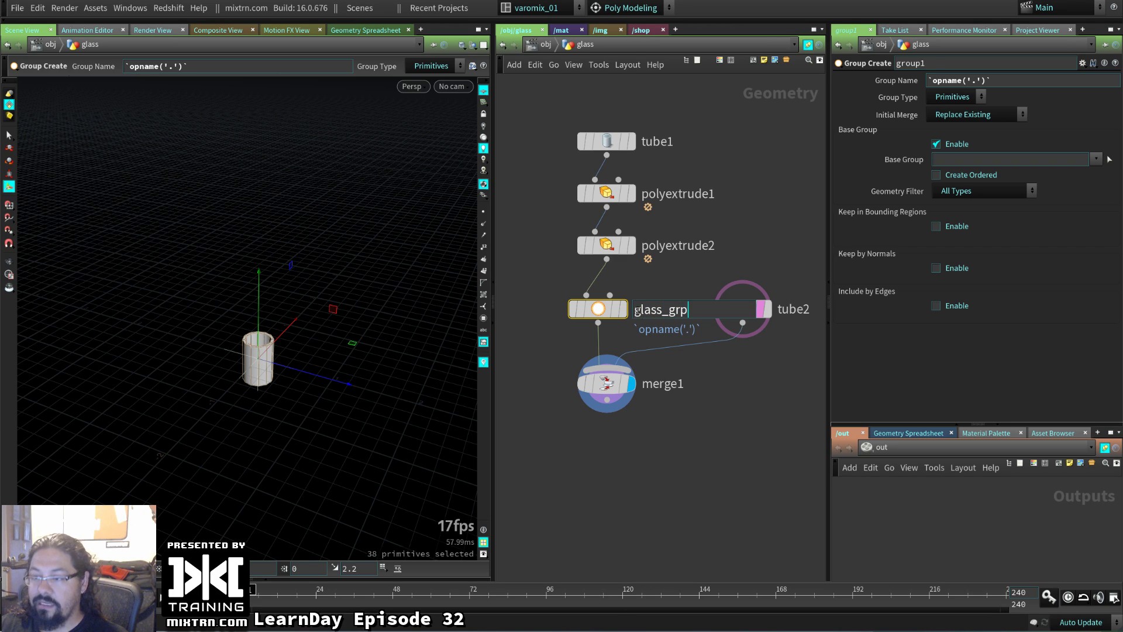
key(Return)
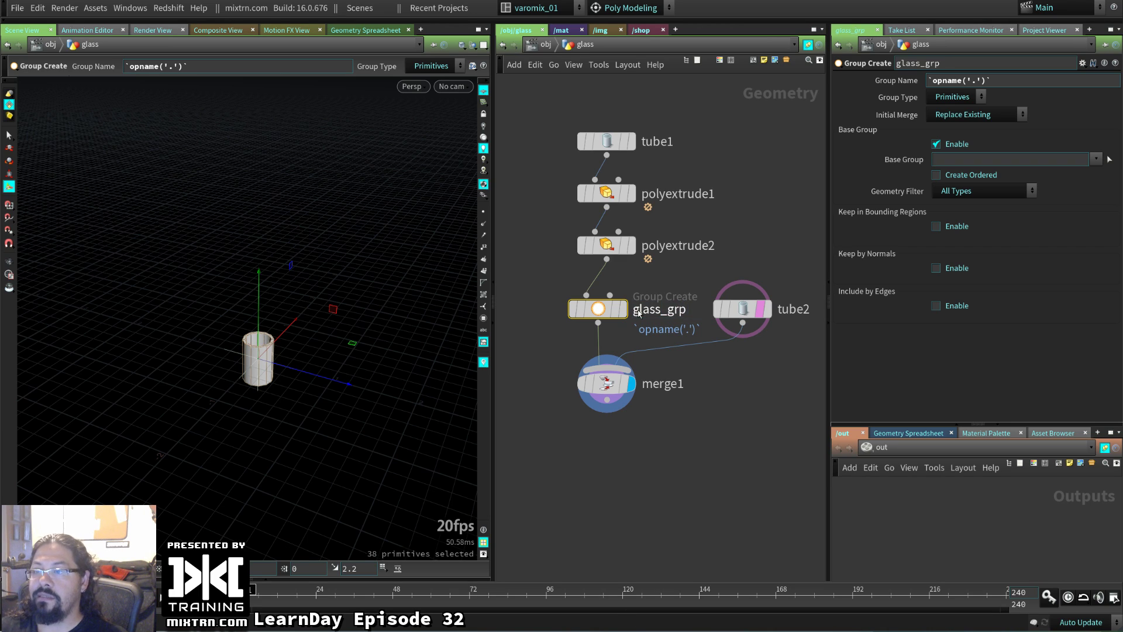
- Insert a primitive Group node between tube2 and merge1 and name it water_grp
key(Tab)
text(g)
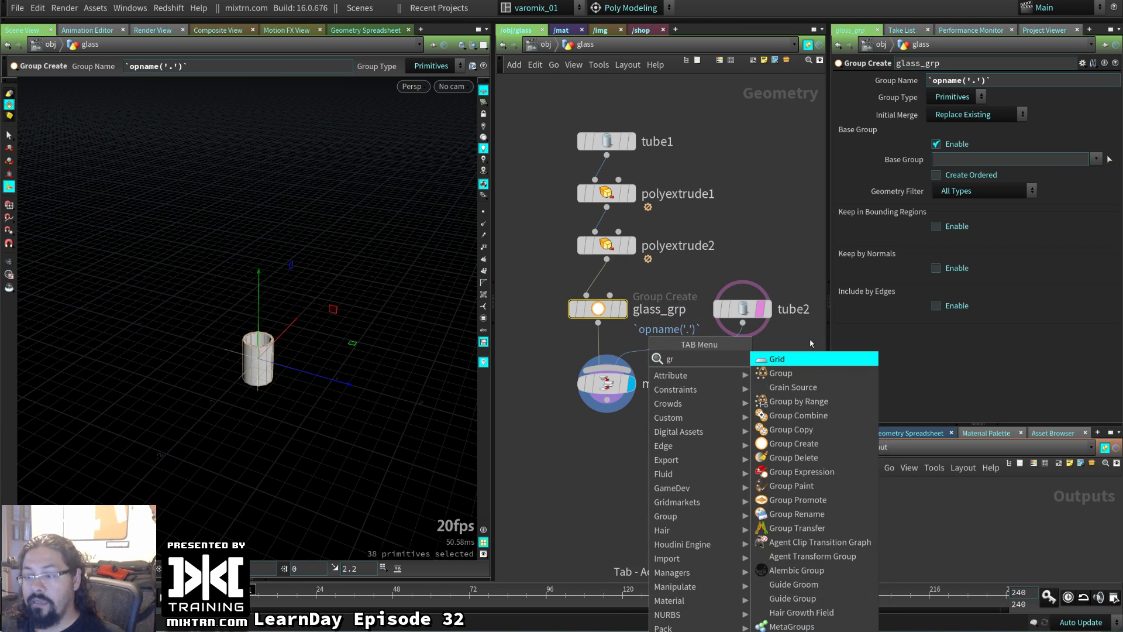
key(Return)
click(692, 352)
drag(681, 367, 732, 371)
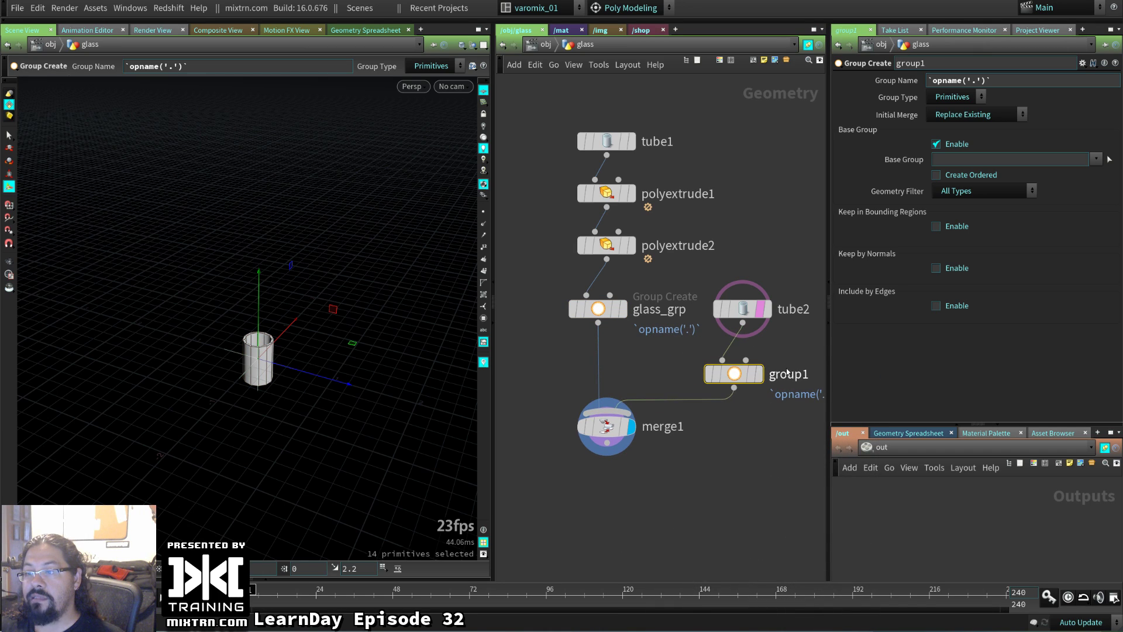
double_click(787, 374)
text(water)
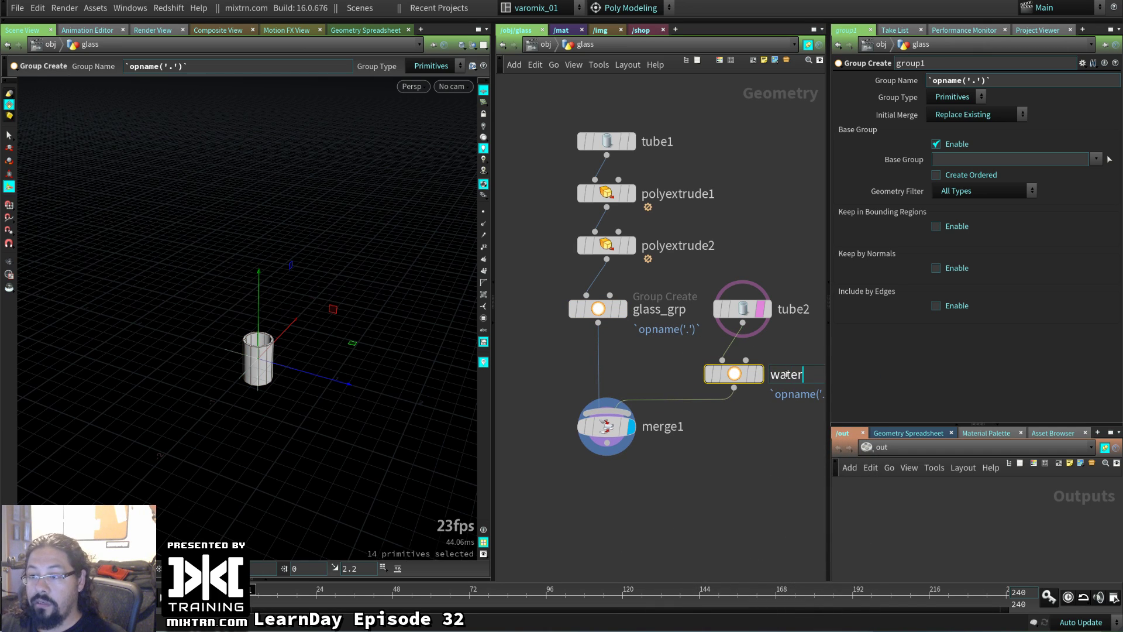
text(_grp)
key(Return)
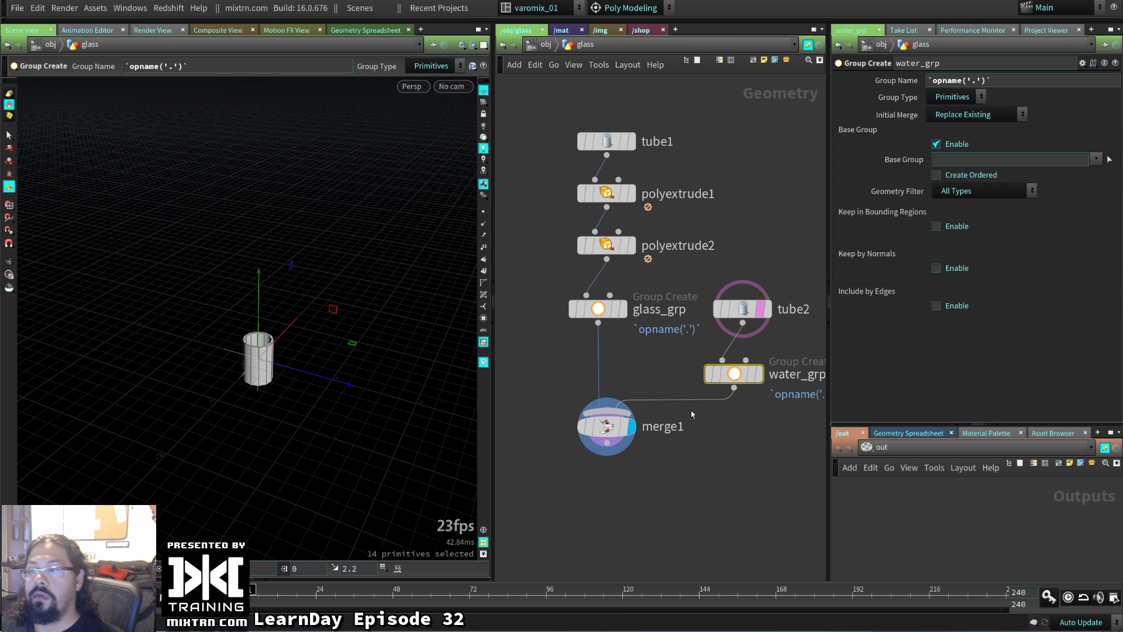
- Return to the scene level and delete the null1 and water objects, keeping only the glass object
click(629, 430)
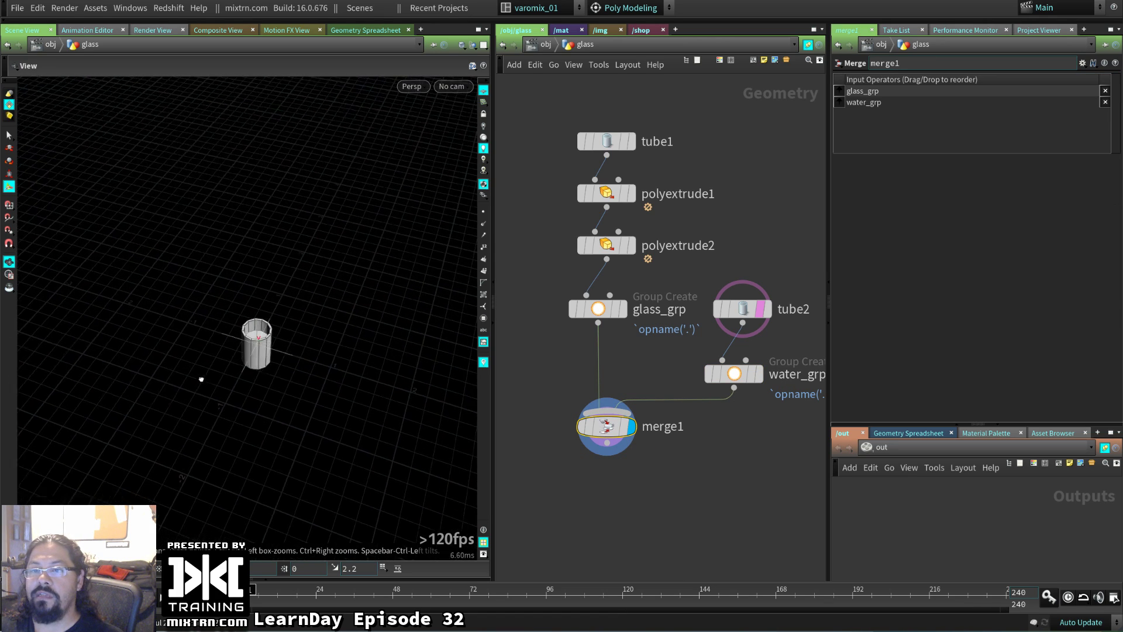
key(u)
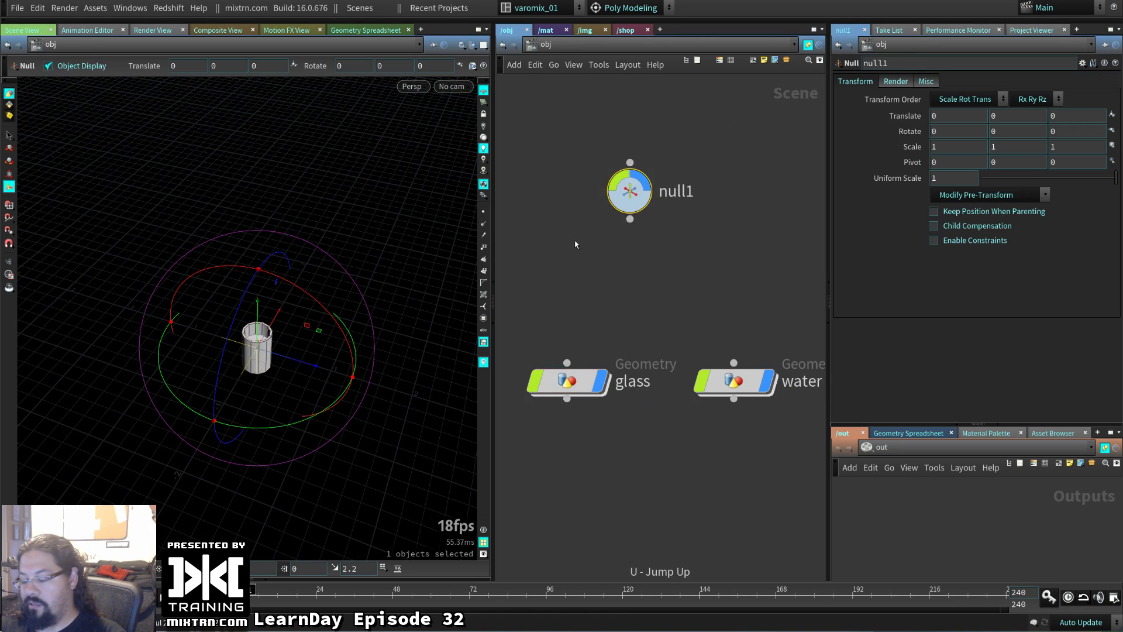
key(Delete)
click(759, 381)
key(Delete)
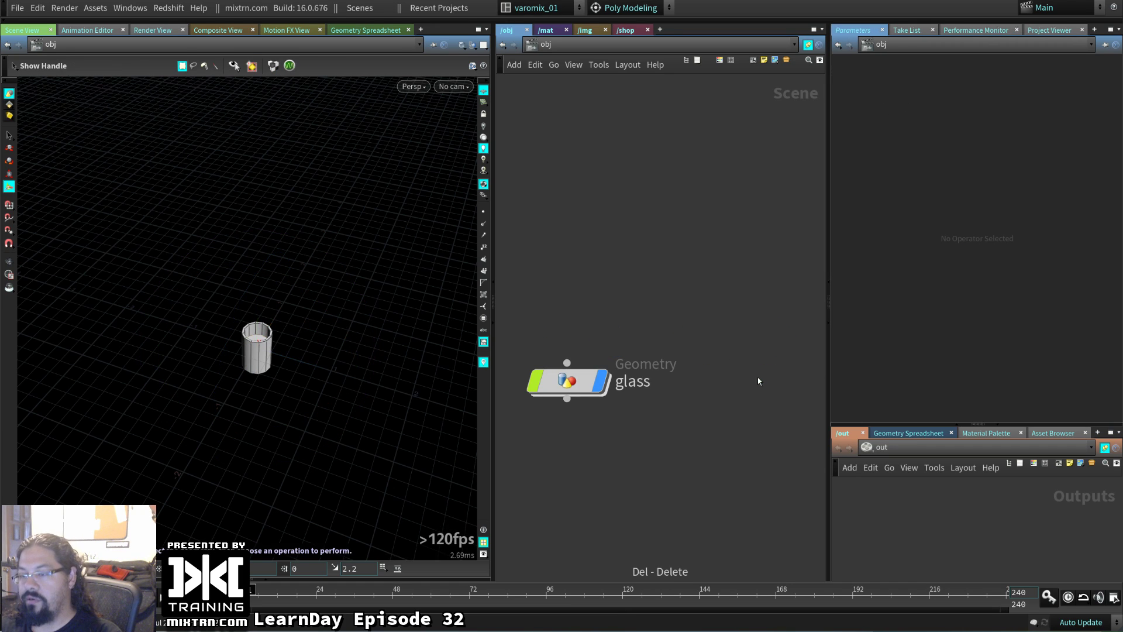
- Reposition the glass node in the network and raise the glass object to about 2.33 in Y
drag(570, 380, 631, 261)
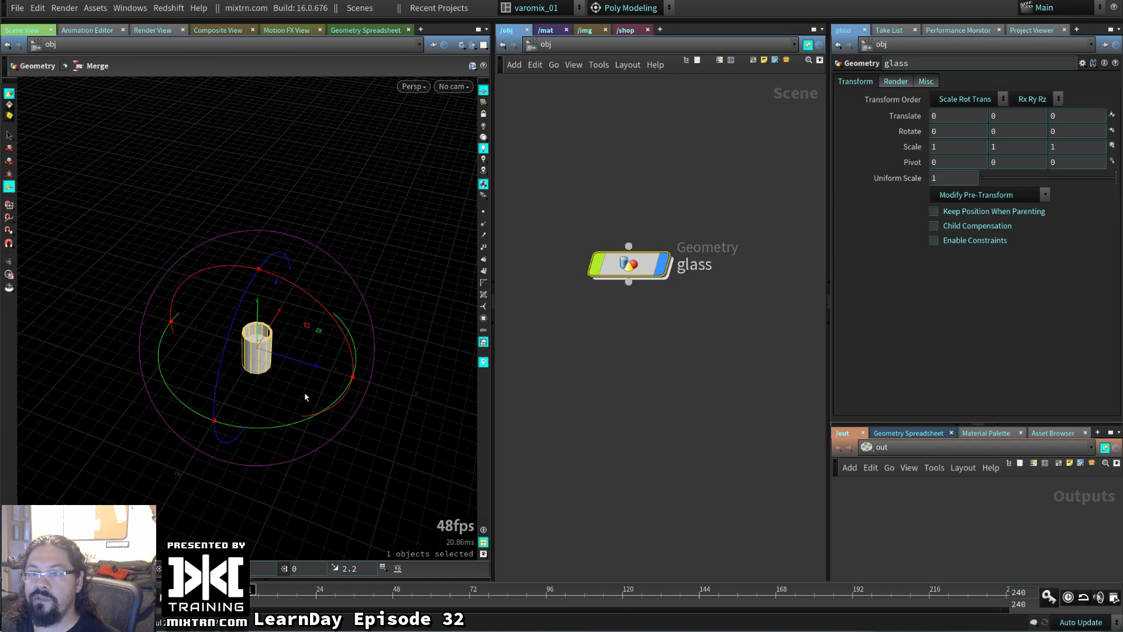
drag(257, 301, 292, 124)
middle_drag(291, 124, 259, 251)
key(r)
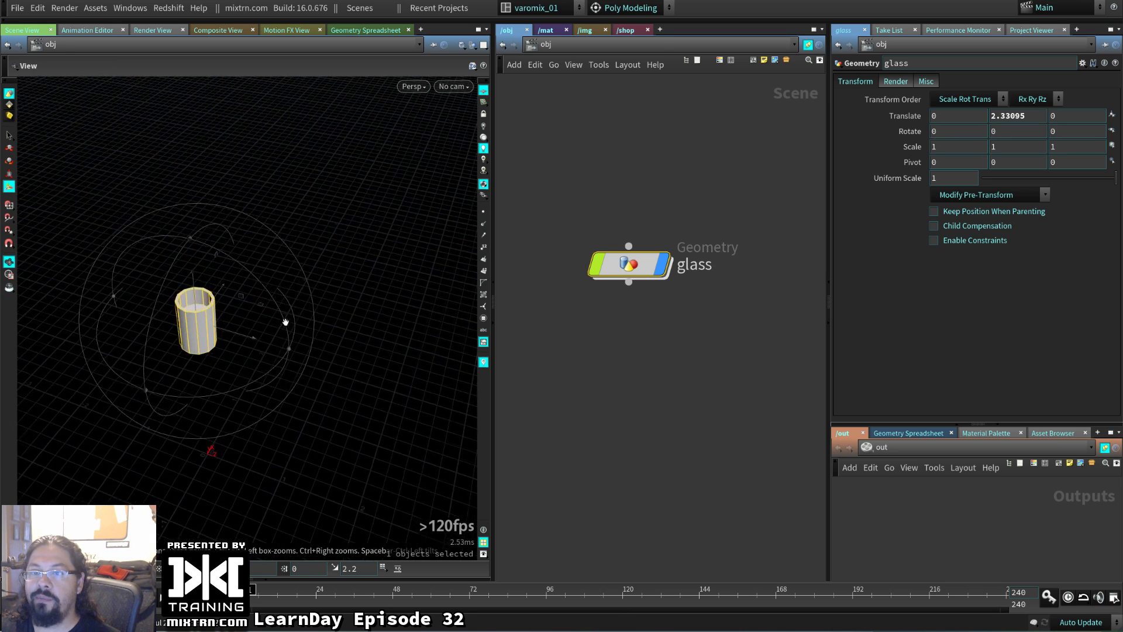
- Rotate the glass object about 30 degrees around its X axis
drag(296, 243, 384, 398)
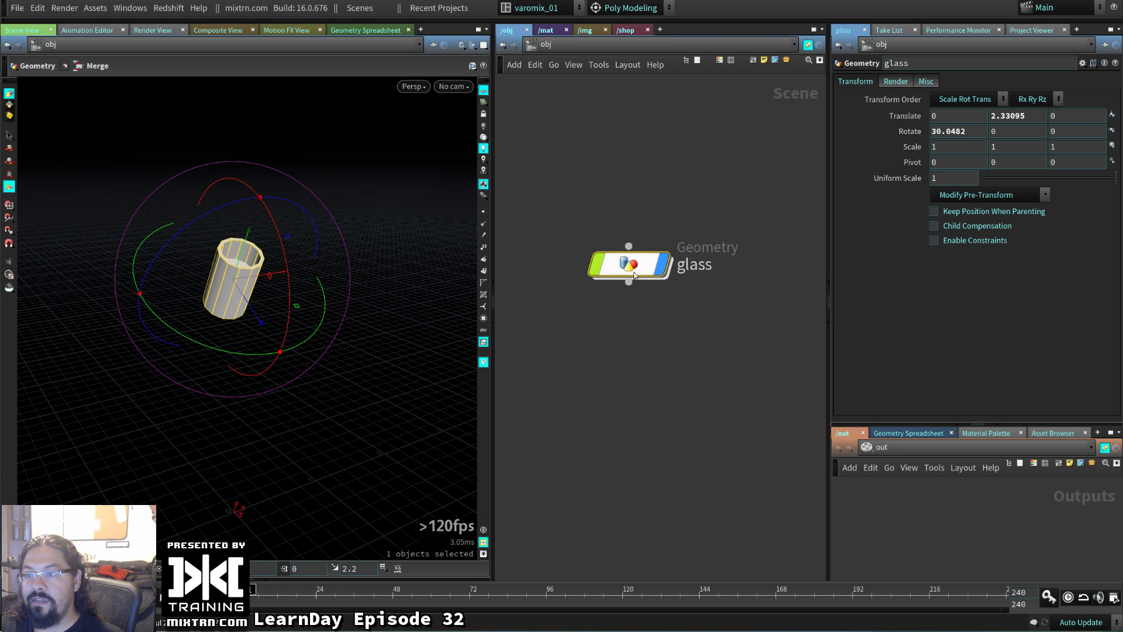
- Display the shelf tools and turn the selected glass into an RBD object
mouse_move(633, 274)
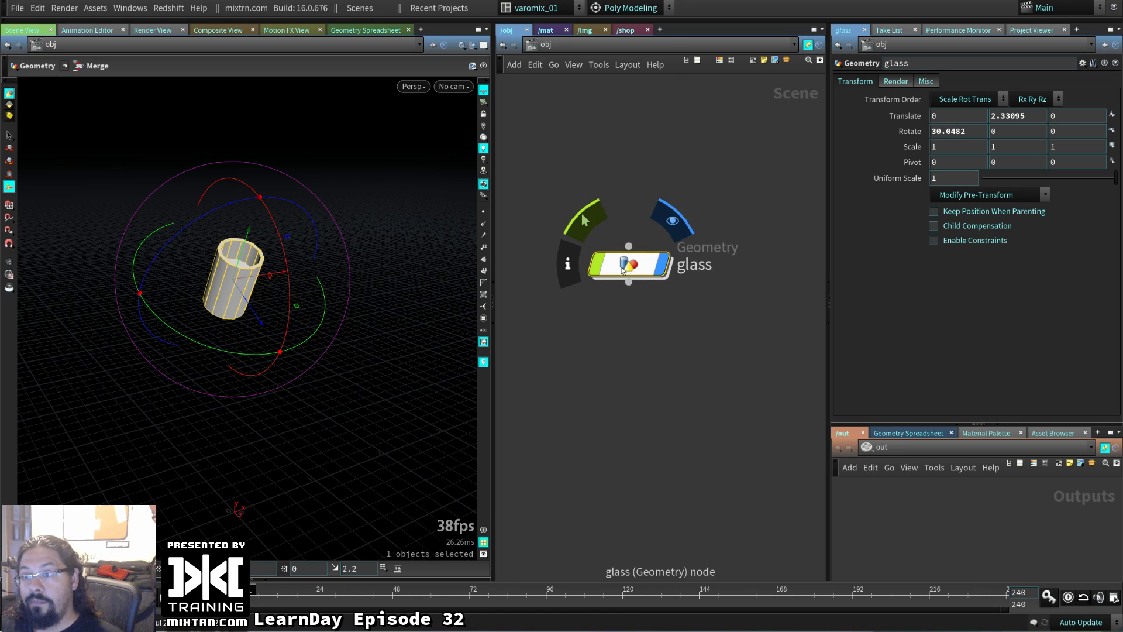
click(767, 17)
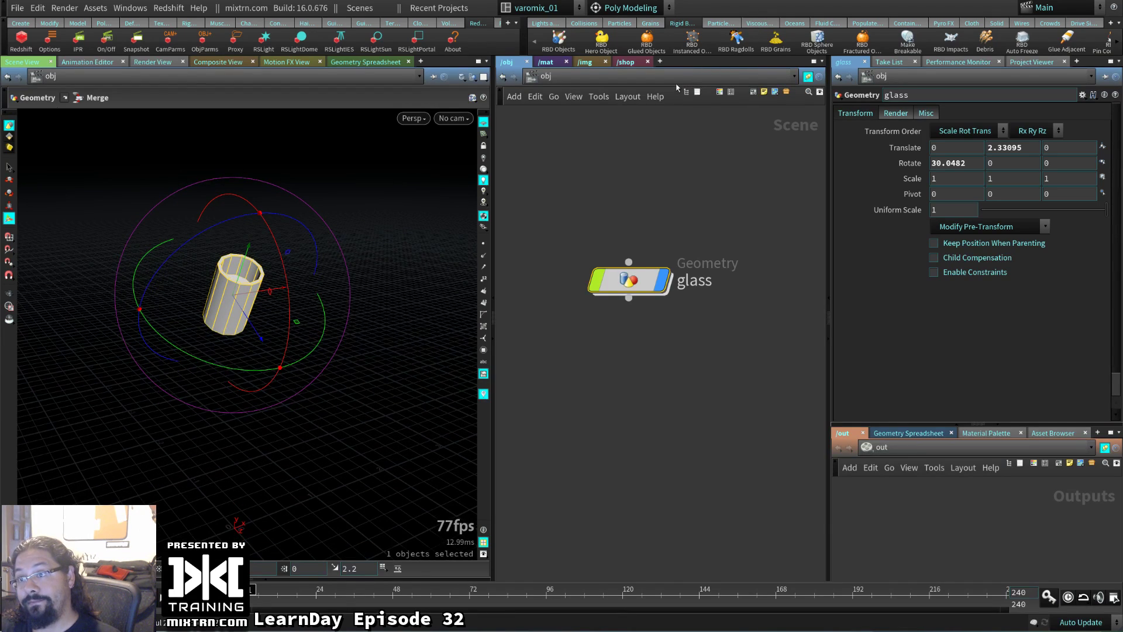
click(558, 39)
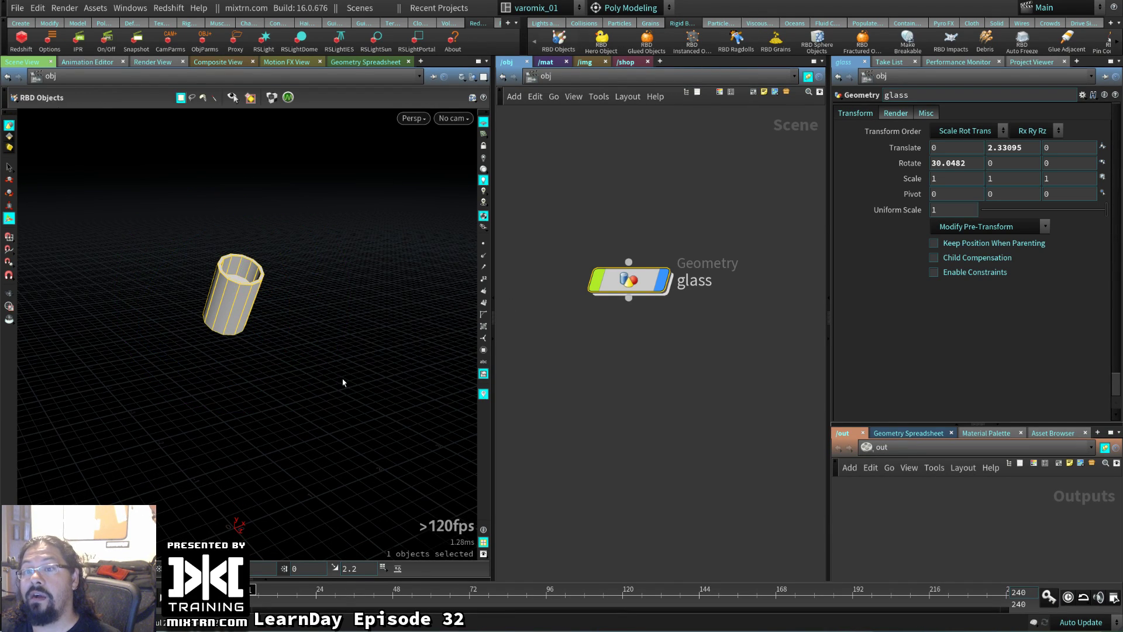
- Switch the radial menu set from Poly Modeling to Dynamics
key(c)
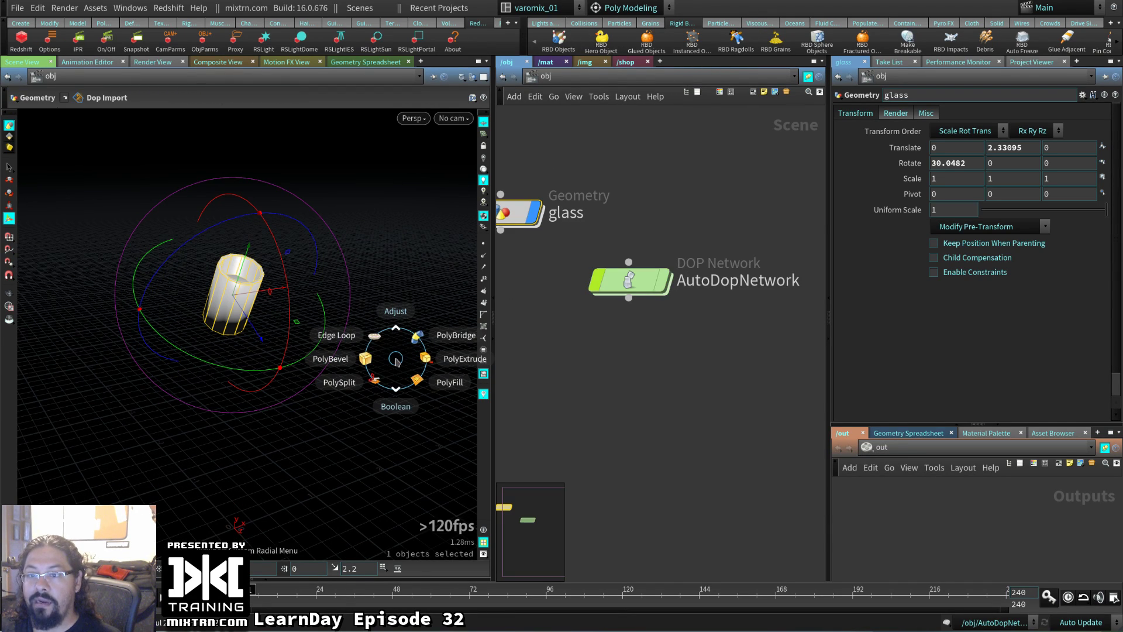
click(459, 246)
click(608, 10)
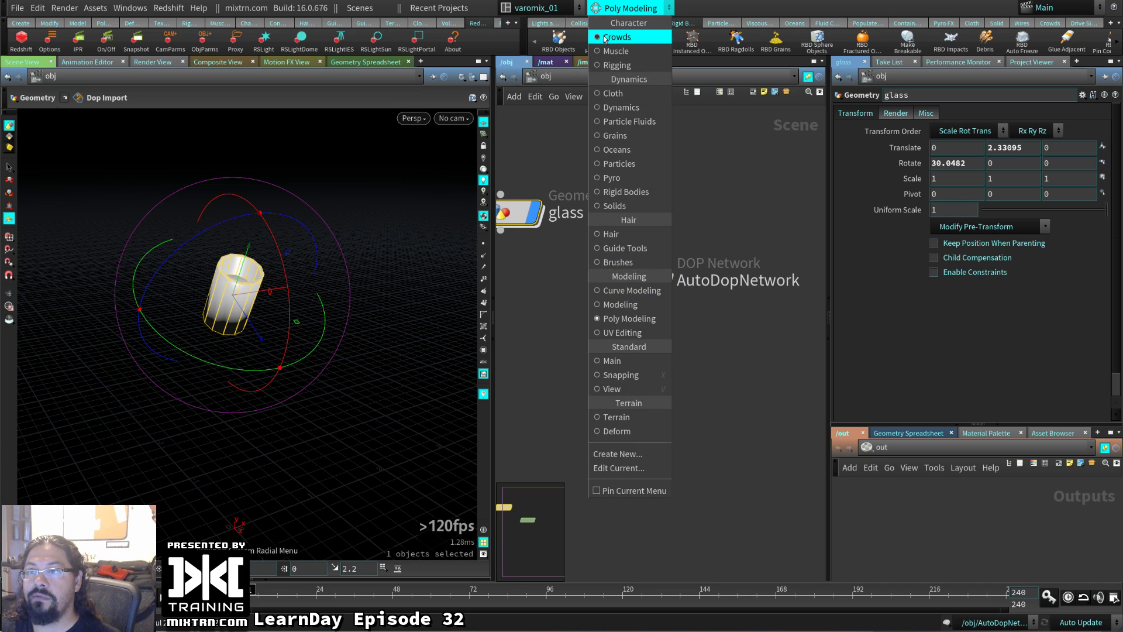
click(627, 120)
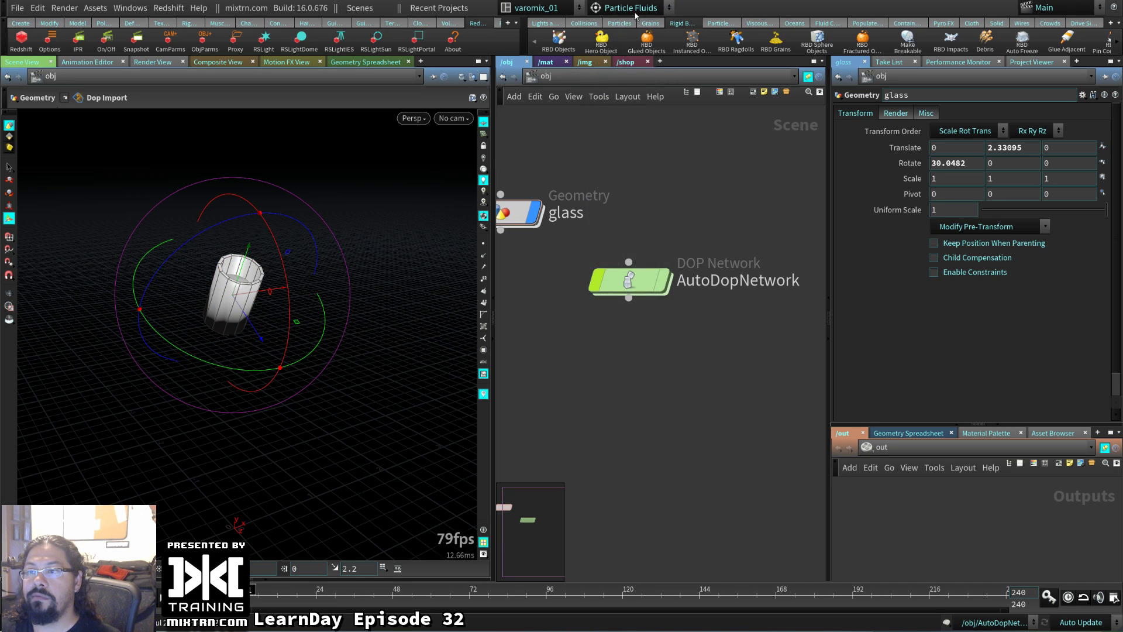
click(637, 15)
click(620, 107)
- Add a ground plane as a collision object and play the rigid body simulation of the glass
key(c)
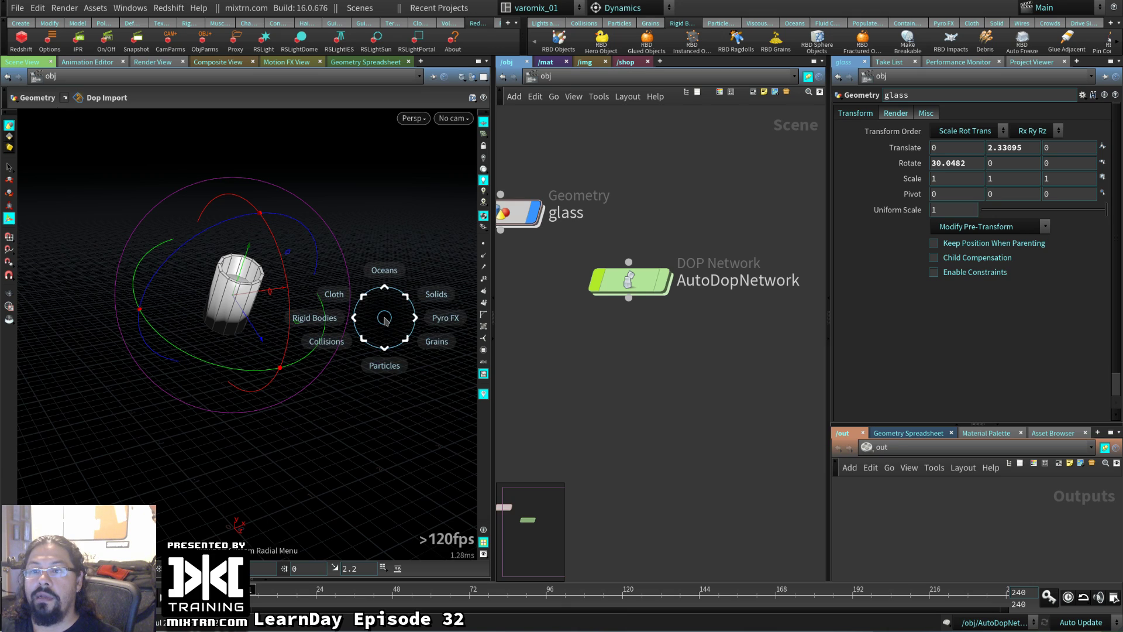
mouse_move(355, 347)
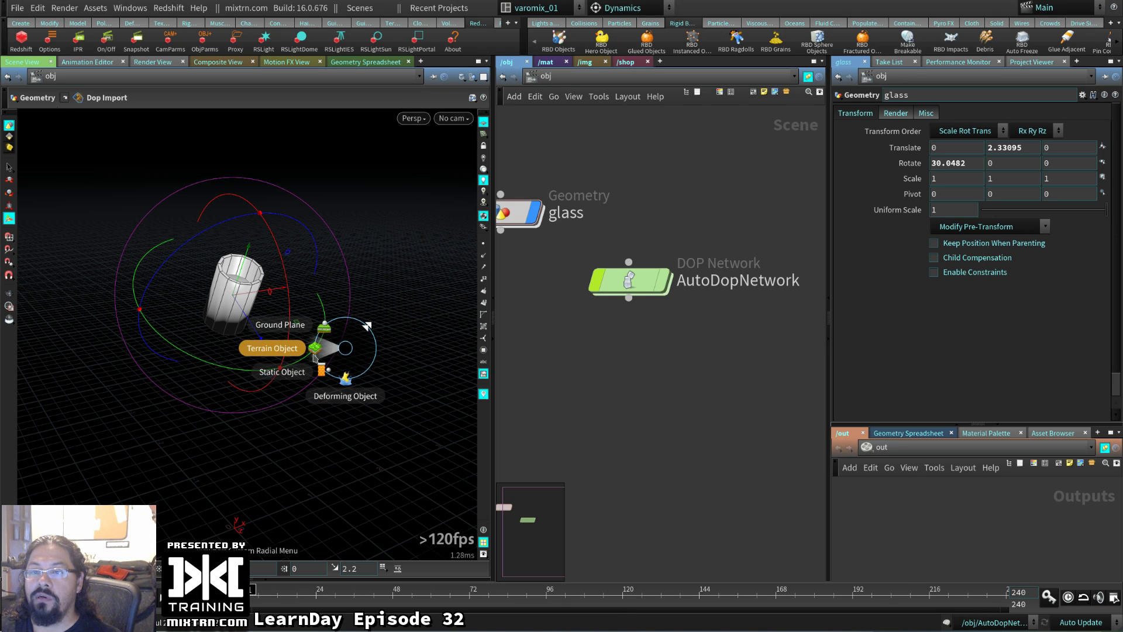
key(Up)
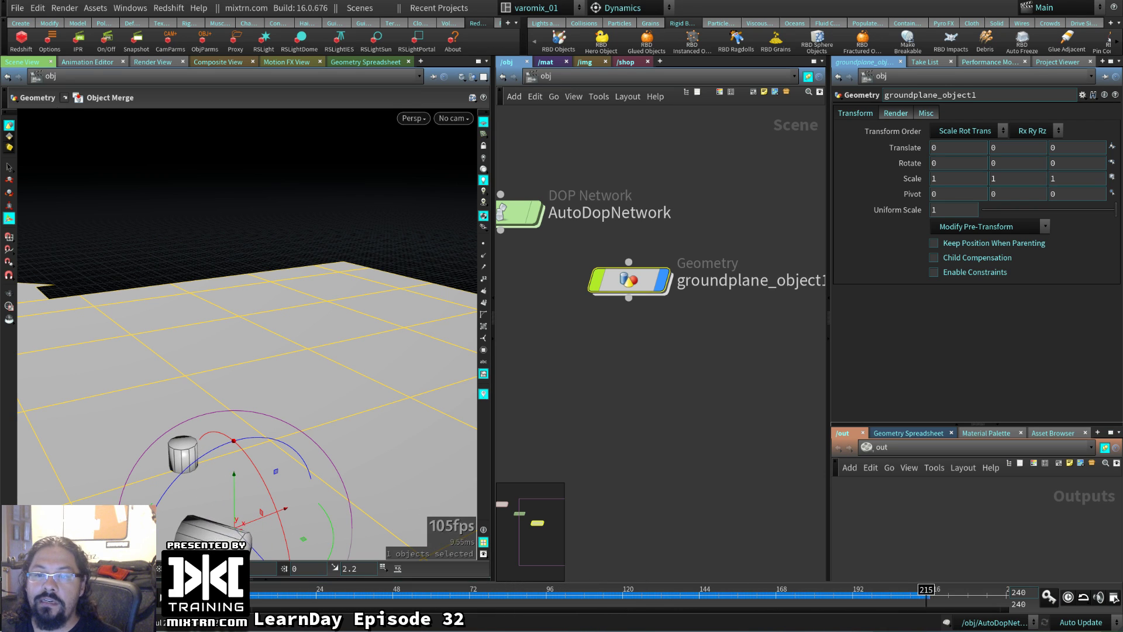
key(Escape)
drag(394, 481, 337, 281)
key(Return)
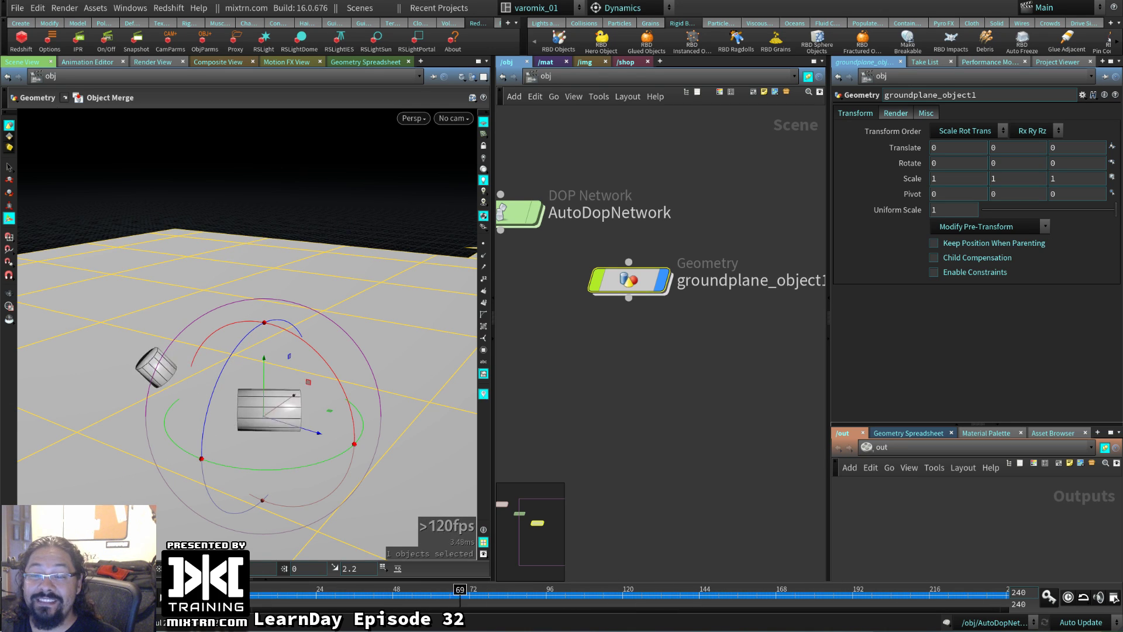
- Rewind the simulation and try to convert the glass object into a fractured RBD Packed Object
middle_drag(640, 389, 740, 414)
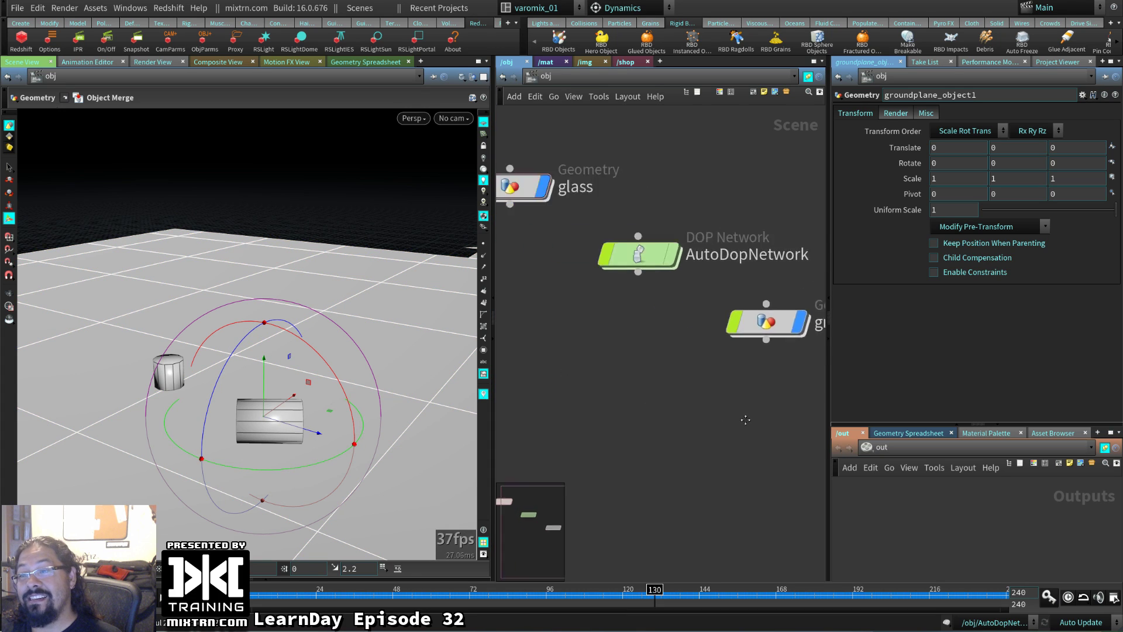
click(608, 213)
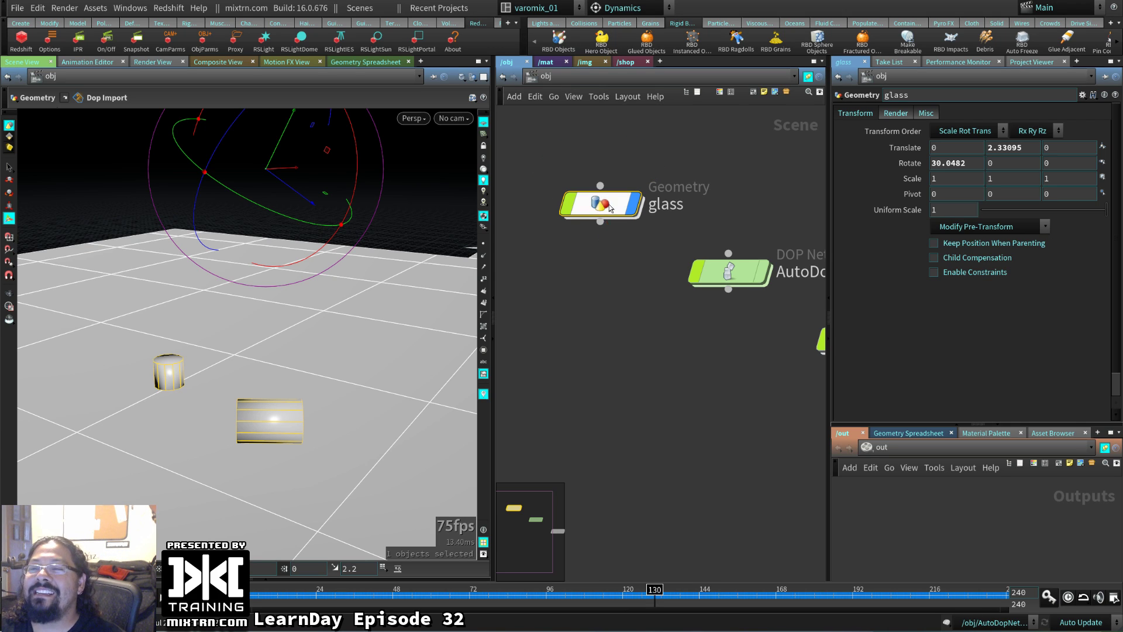
drag(609, 204, 583, 255)
key(ctrl+Up)
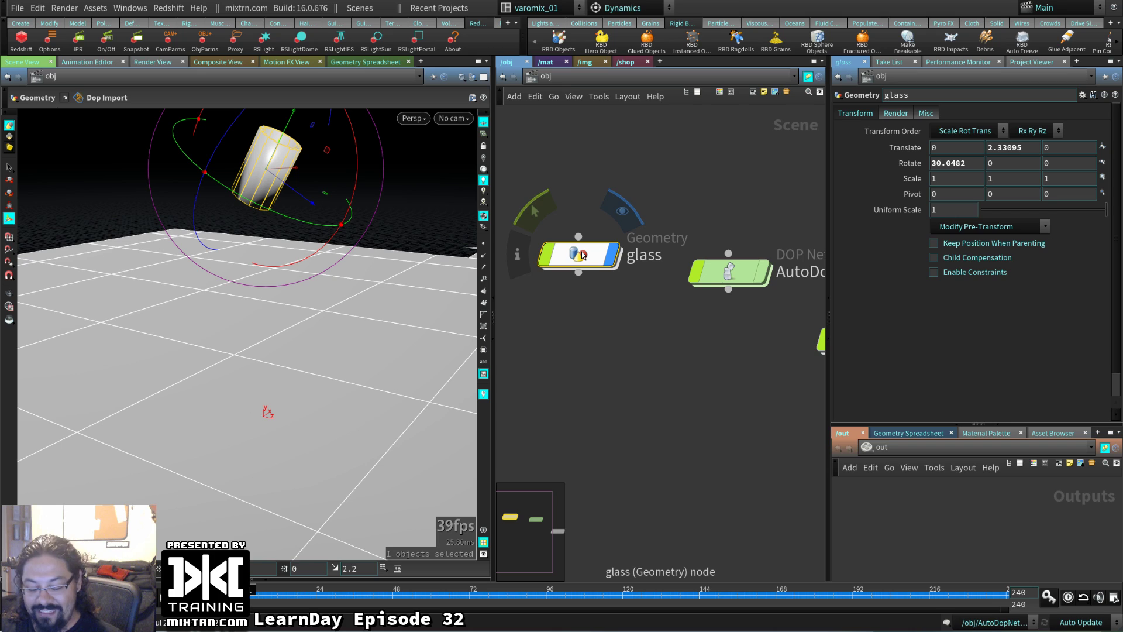
click(863, 39)
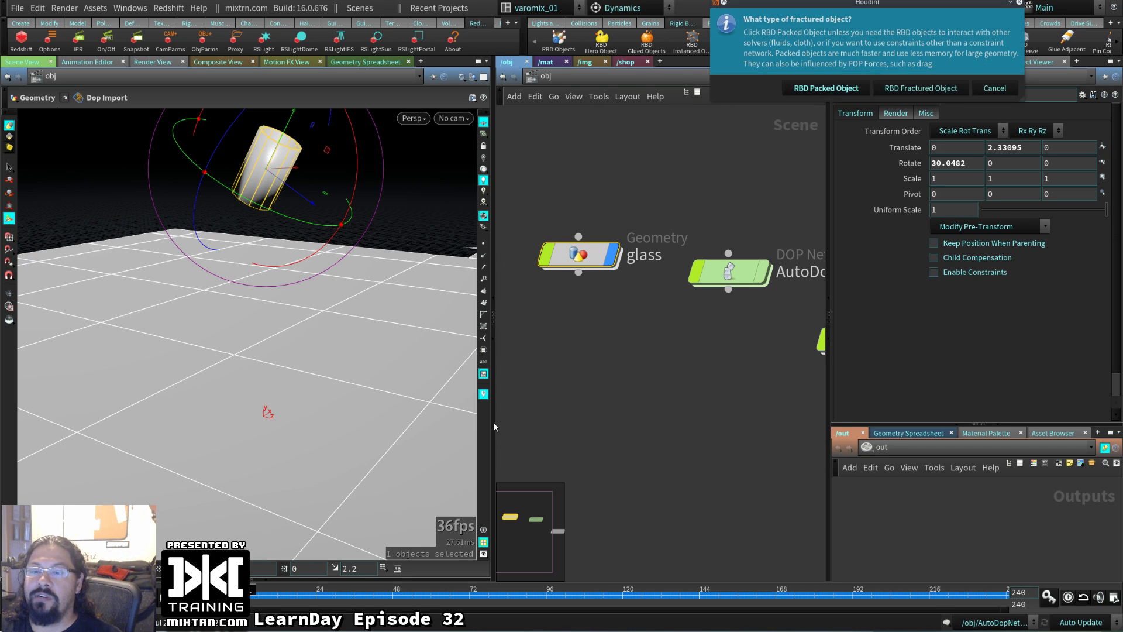
click(836, 93)
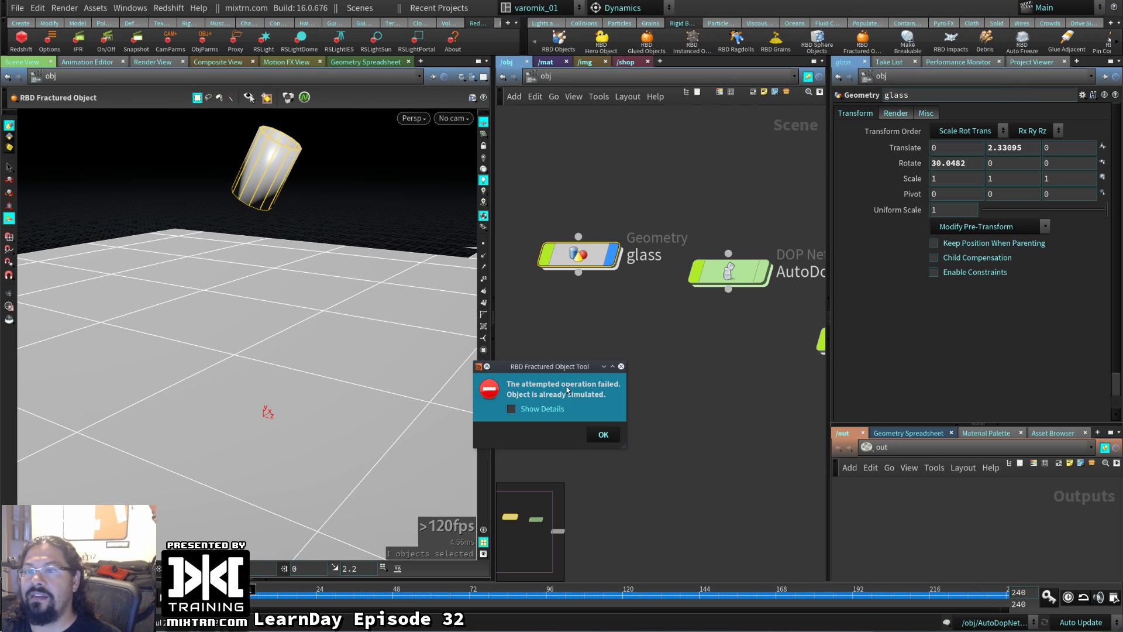
click(603, 435)
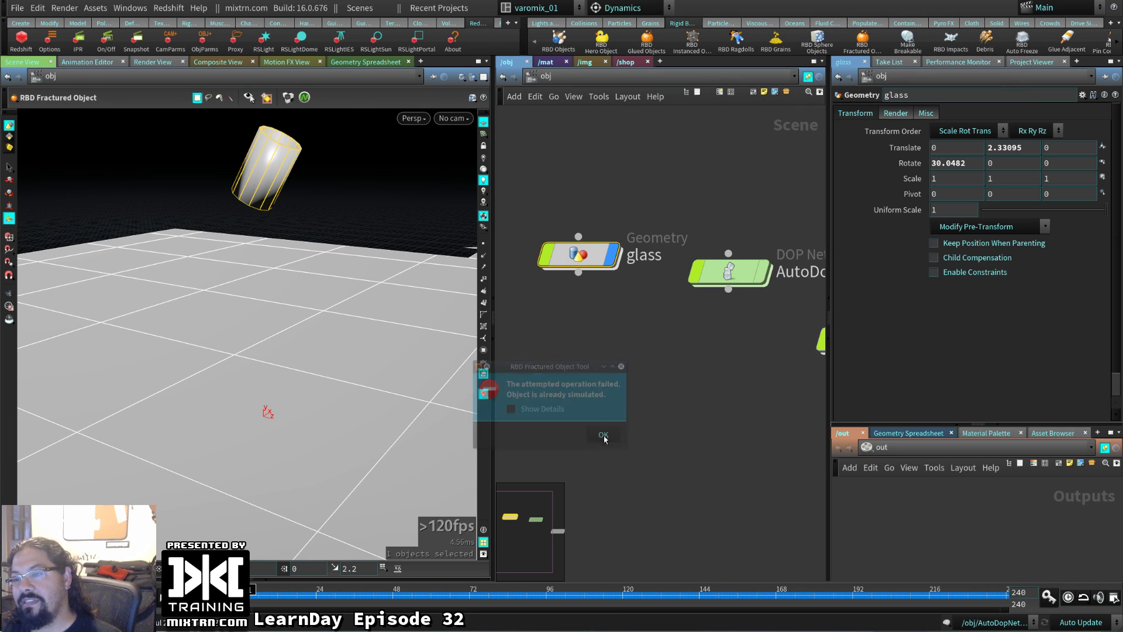
- Delete the rest1, setup_packed_prims and dopimport1 nodes inside the glass object
double_click(581, 253)
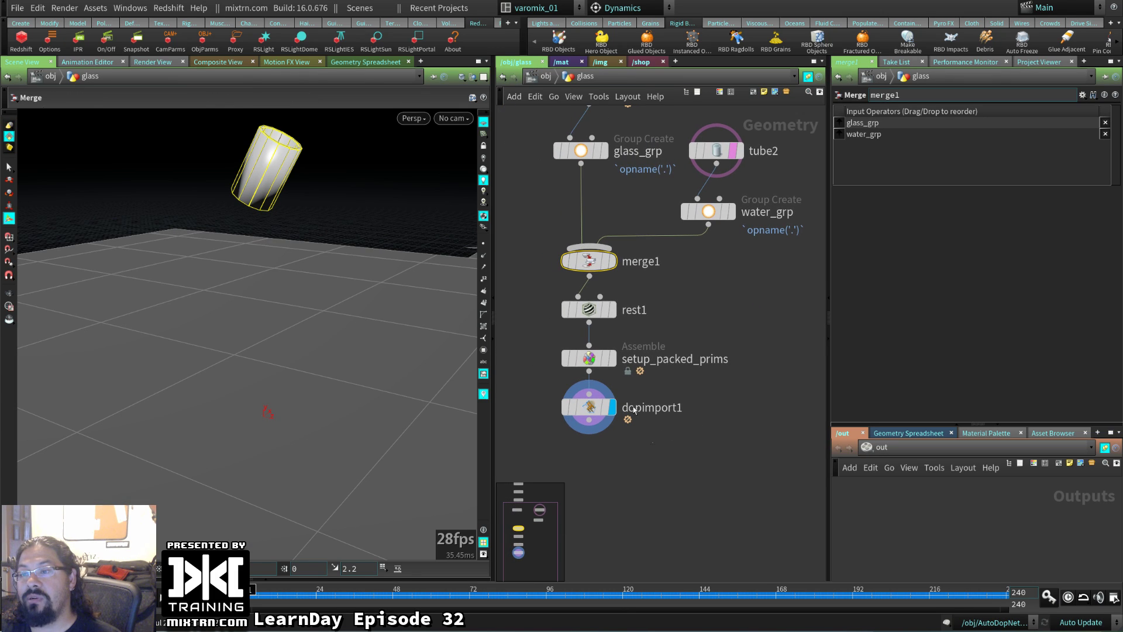
drag(653, 444, 570, 303)
key(Delete)
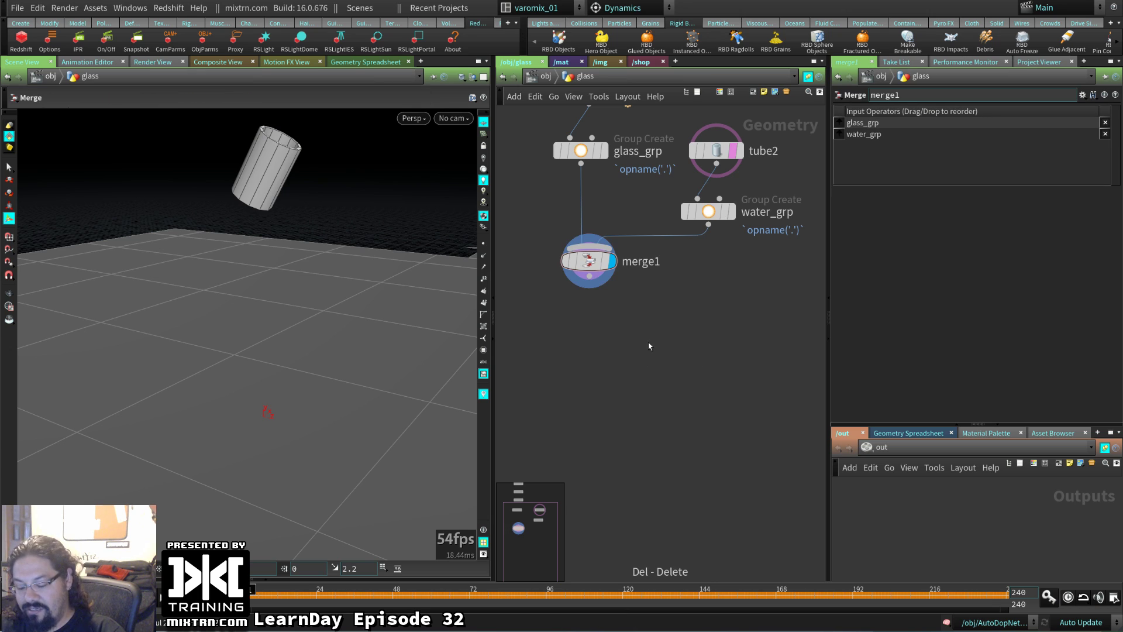
- Delete the AutoDopNetwork and groundplane_object1 nodes at object level
key(u)
click(616, 228)
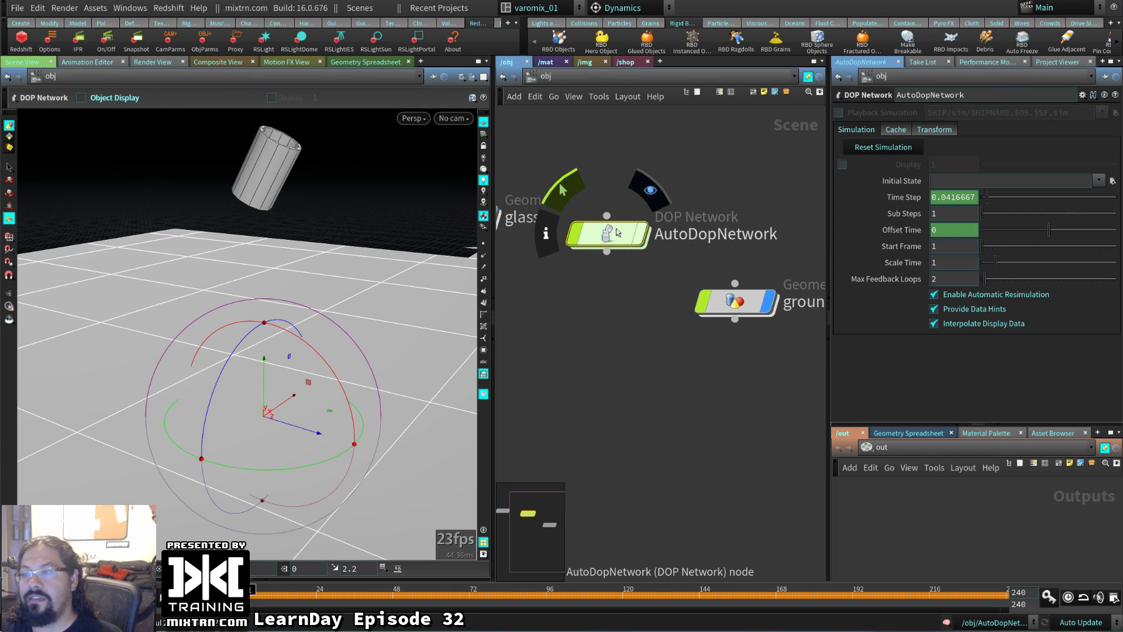
key(Delete)
double_click(726, 299)
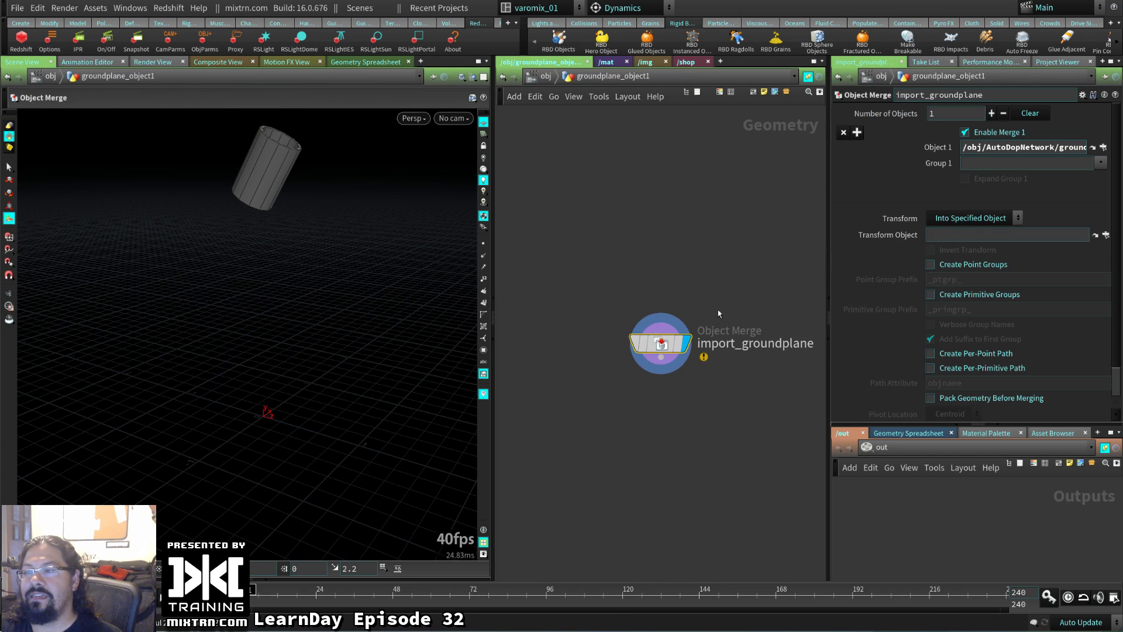
key(u)
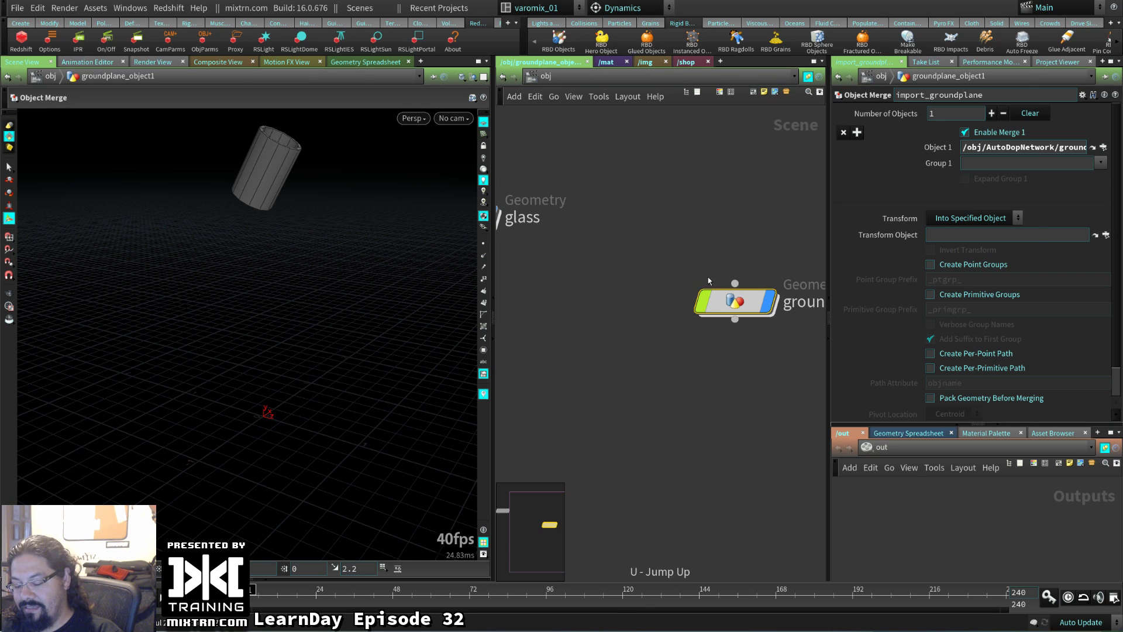
key(Delete)
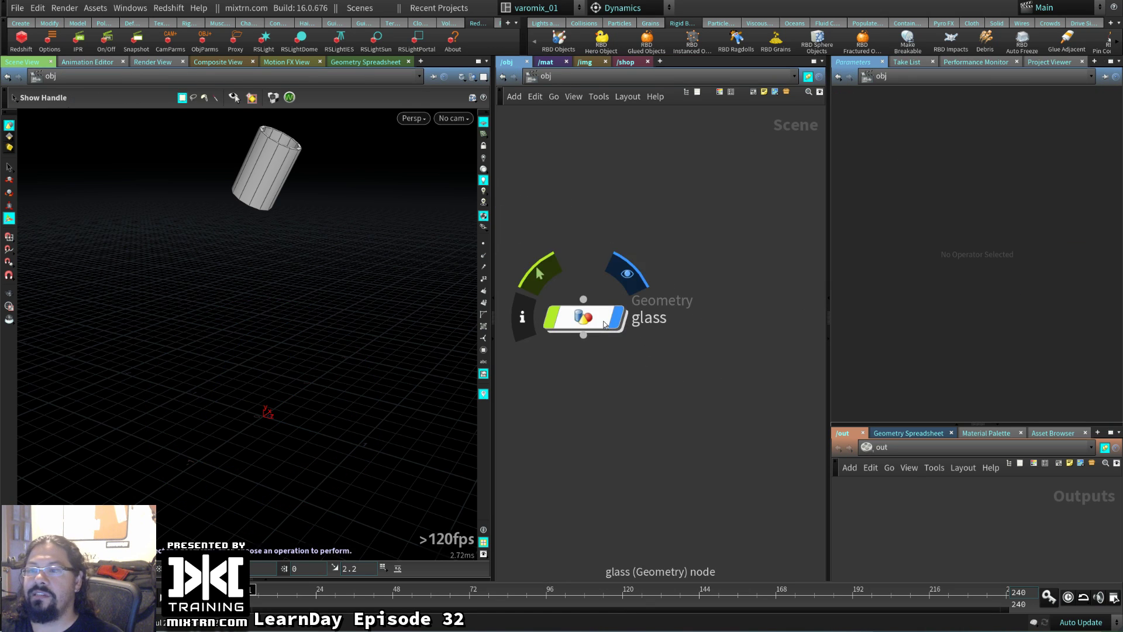
- Inside the glass object, move merge1 further below the group nodes and set the display to glass_grp
click(585, 318)
drag(363, 327, 429, 272)
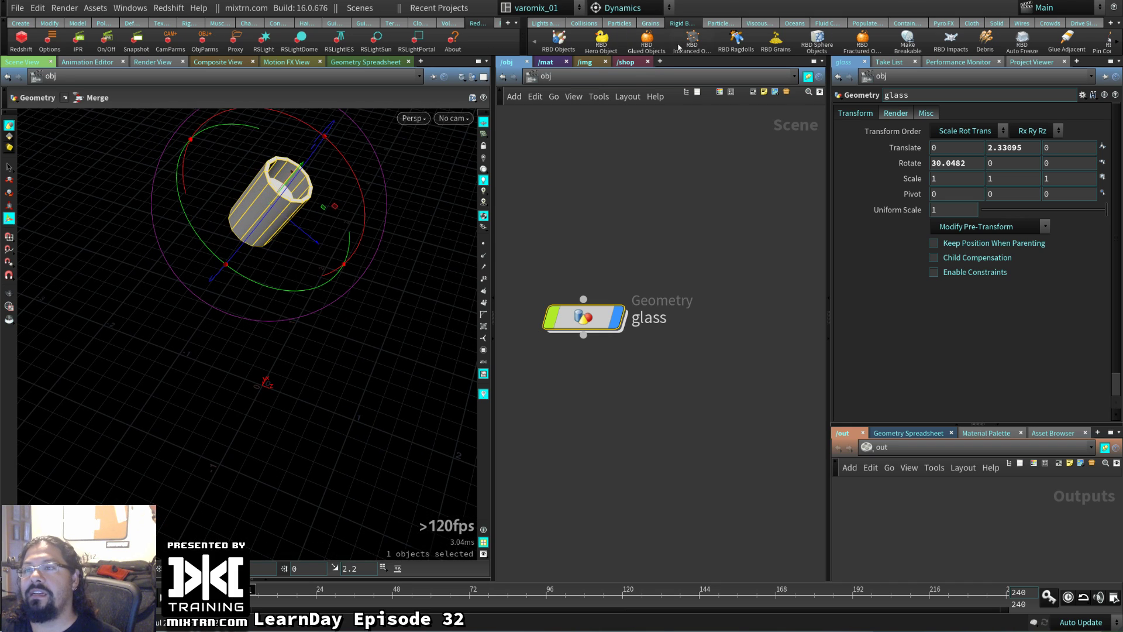
double_click(585, 319)
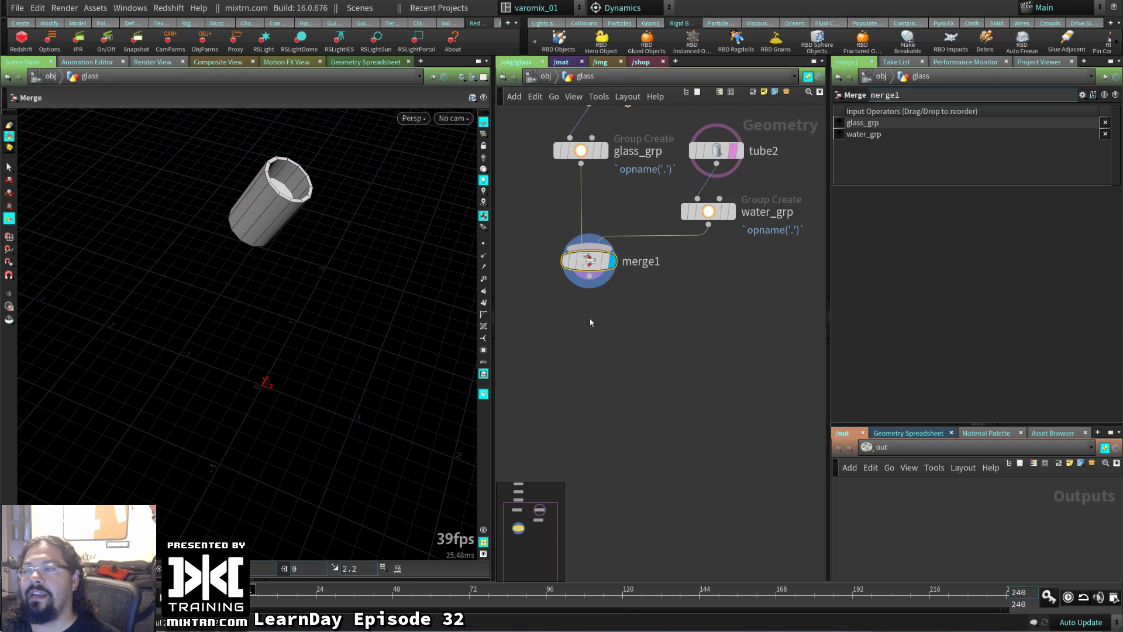
middle_drag(759, 167, 767, 268)
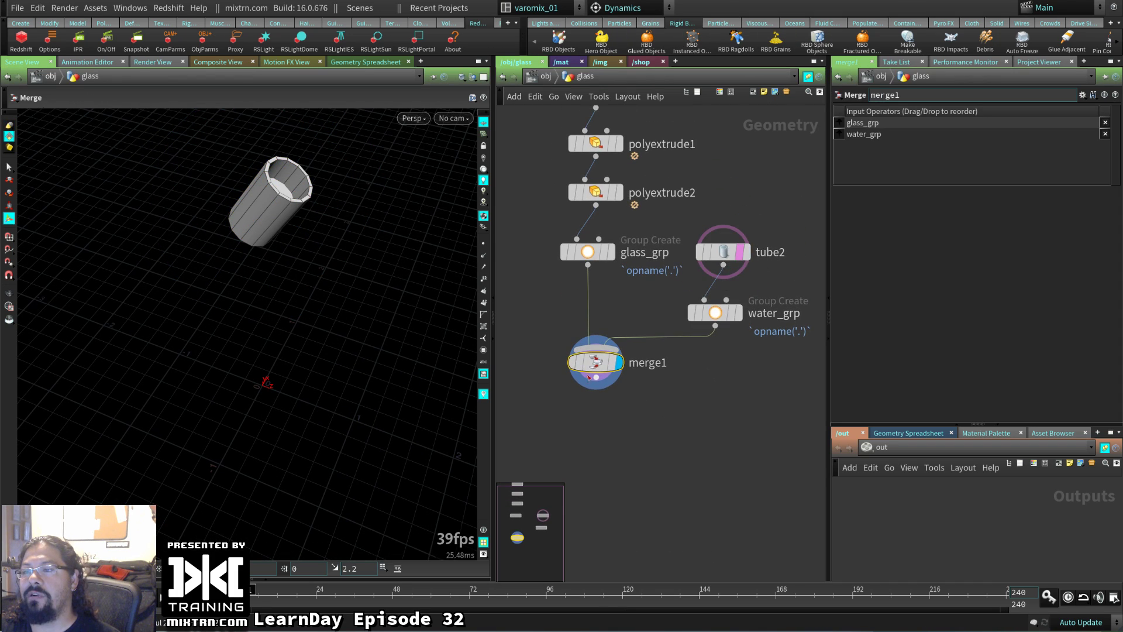
drag(596, 364, 575, 535)
click(610, 251)
click(588, 251)
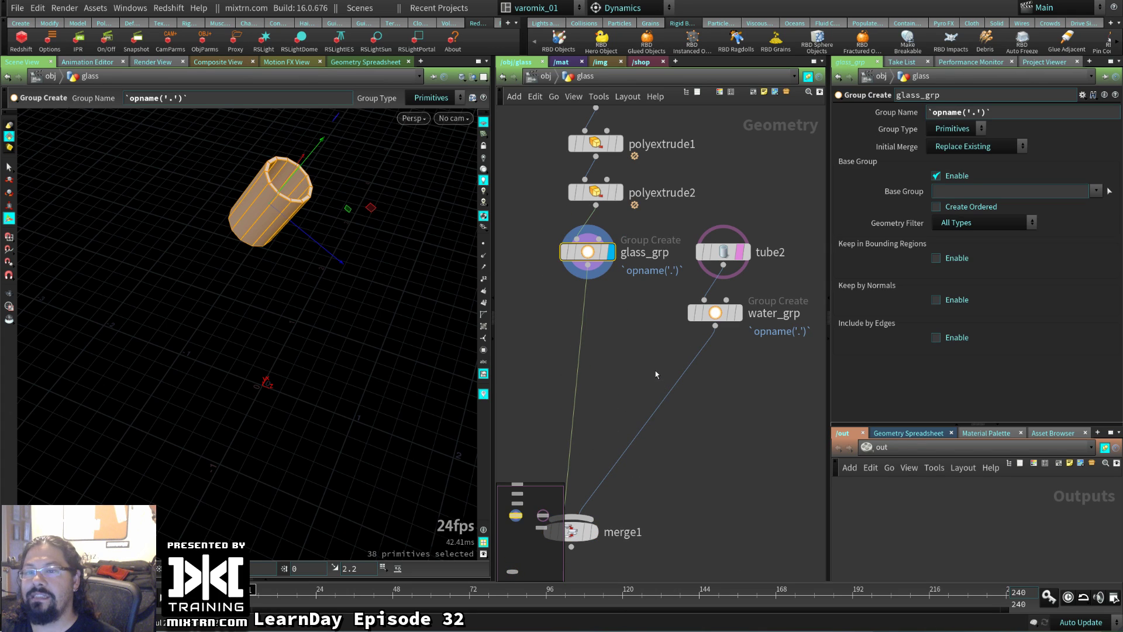
- Return to object level and apply the Shatter tool to the glass
key(u)
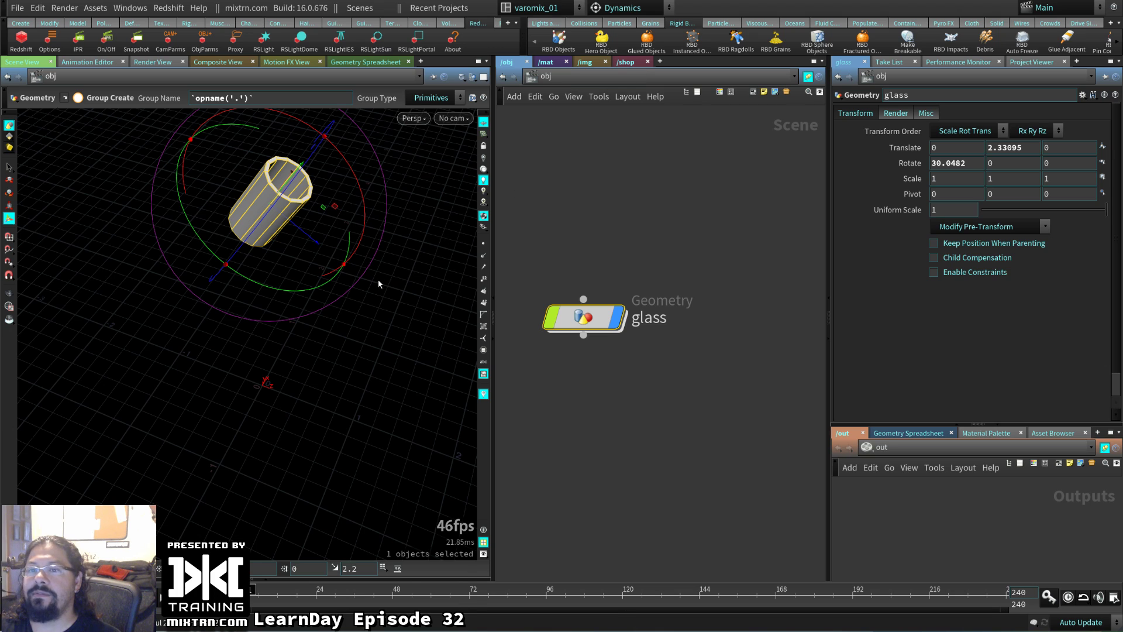
key(Tab)
text(shate)
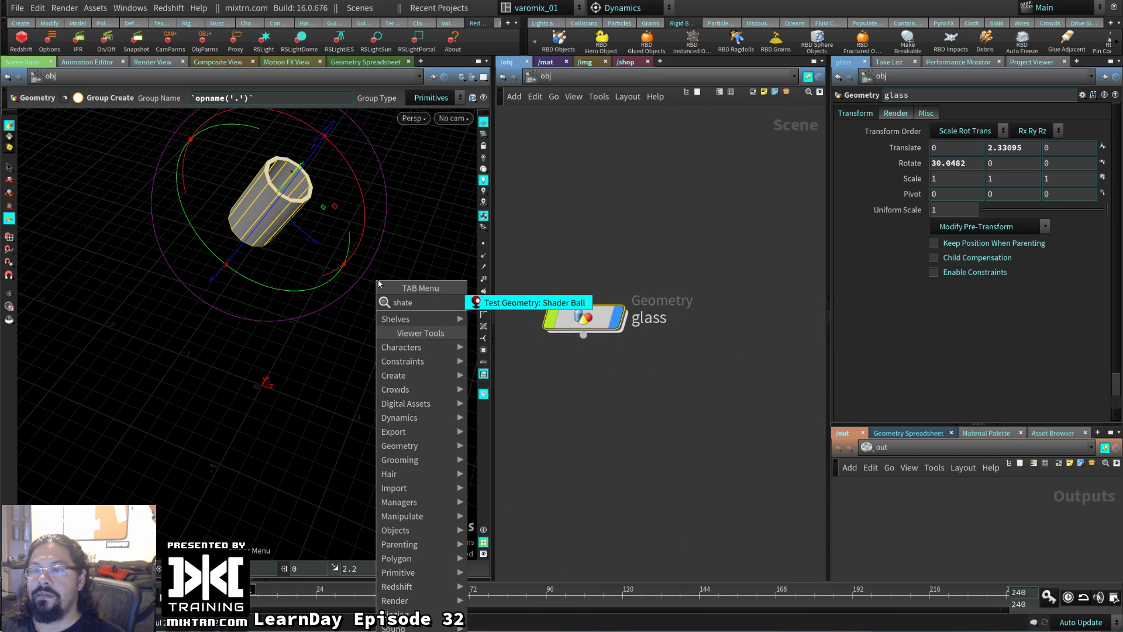
key(BackSpace)
key(BackSpace)
key(BackSpace)
key(BackSpace)
key(BackSpace)
text(voronoi)
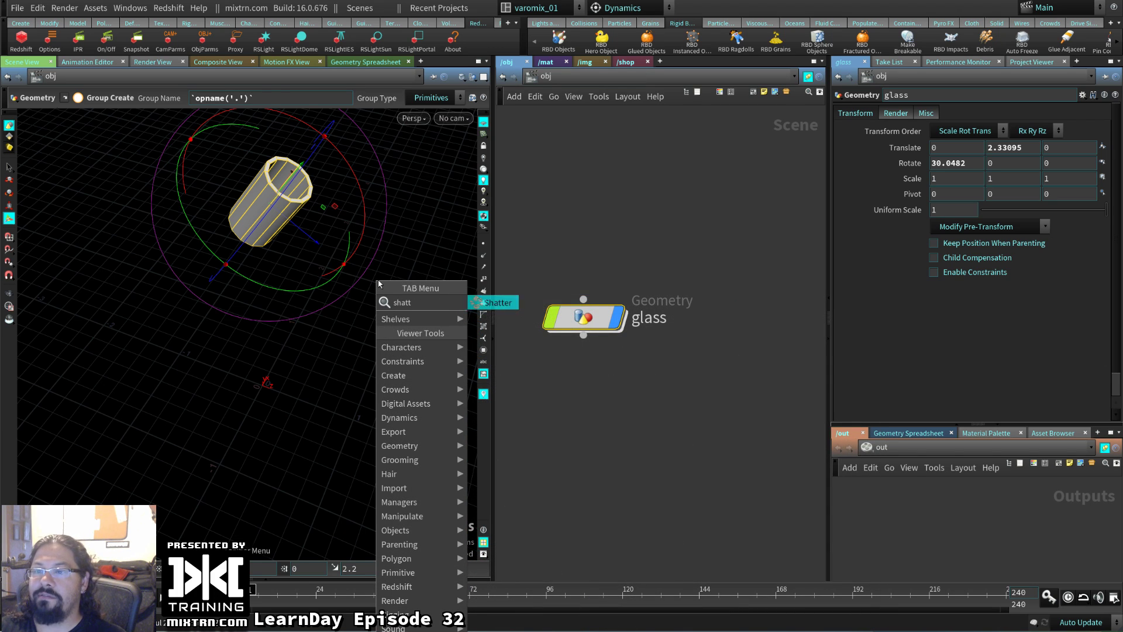
key(Return)
- Lay out the nodes of the glass network around the Voronoi fracture and return to object level
double_click(583, 318)
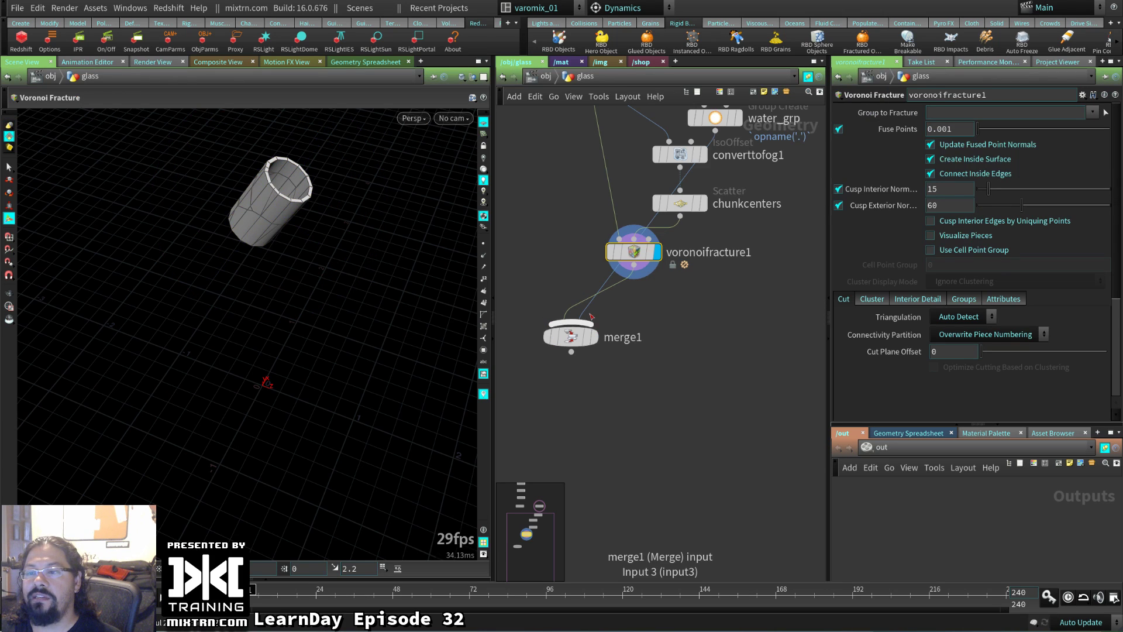
key(l)
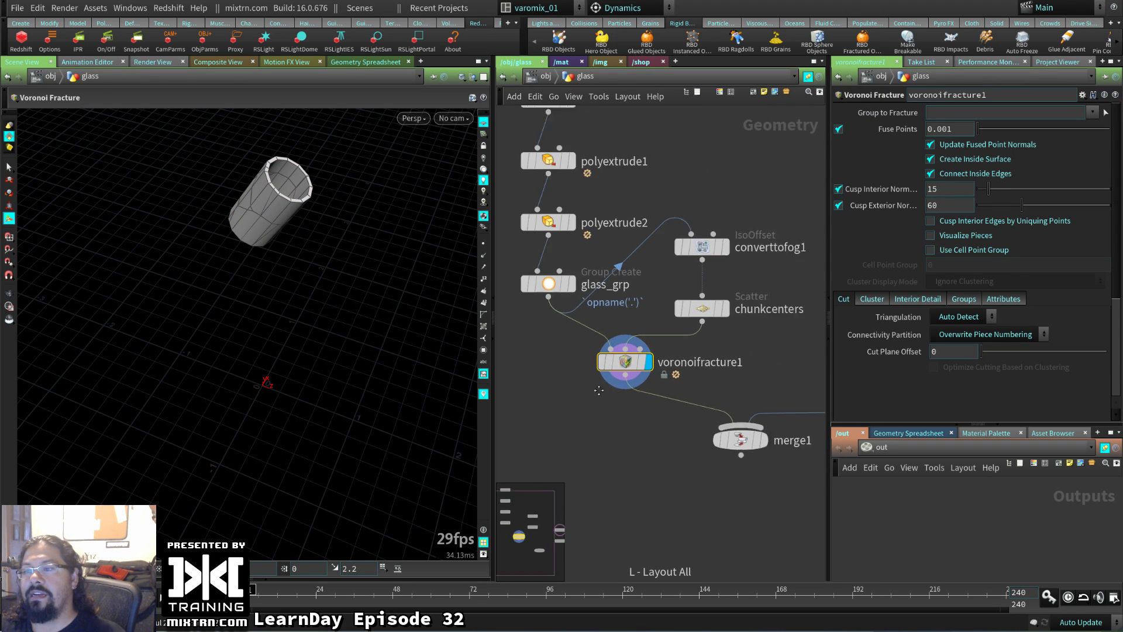
key(l)
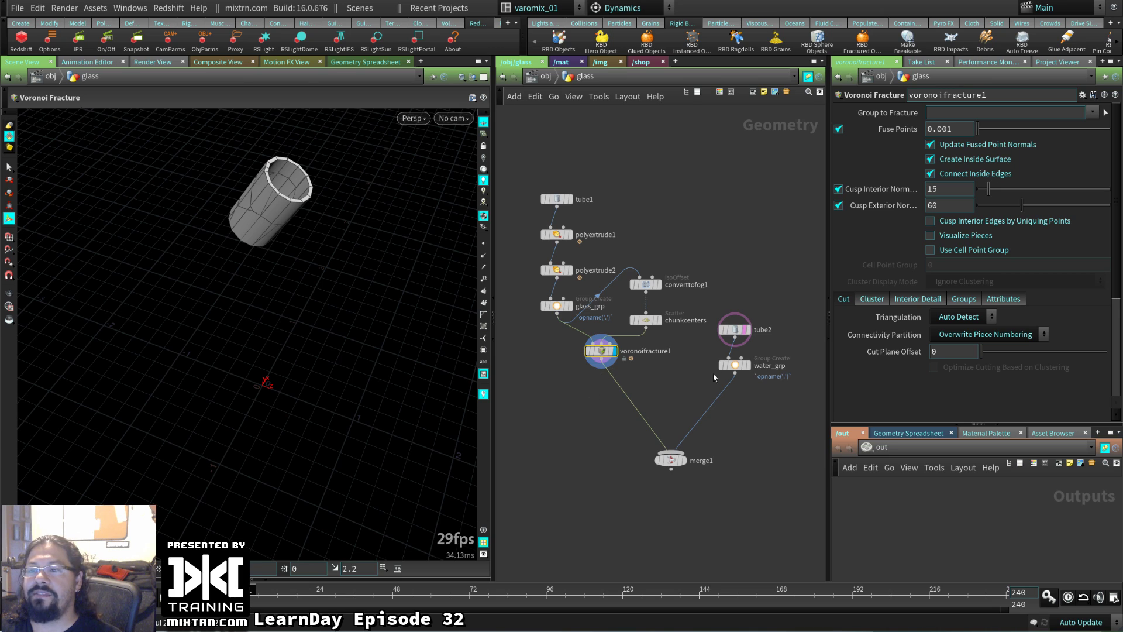
scroll(620, 357, up, 3)
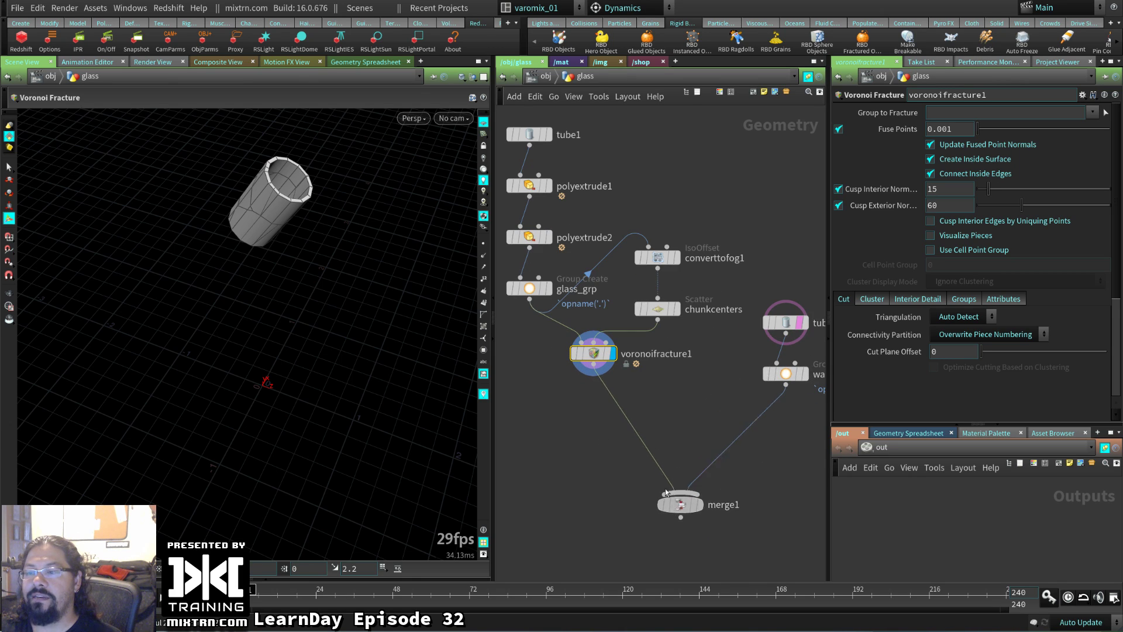
drag(665, 492, 643, 471)
key(u)
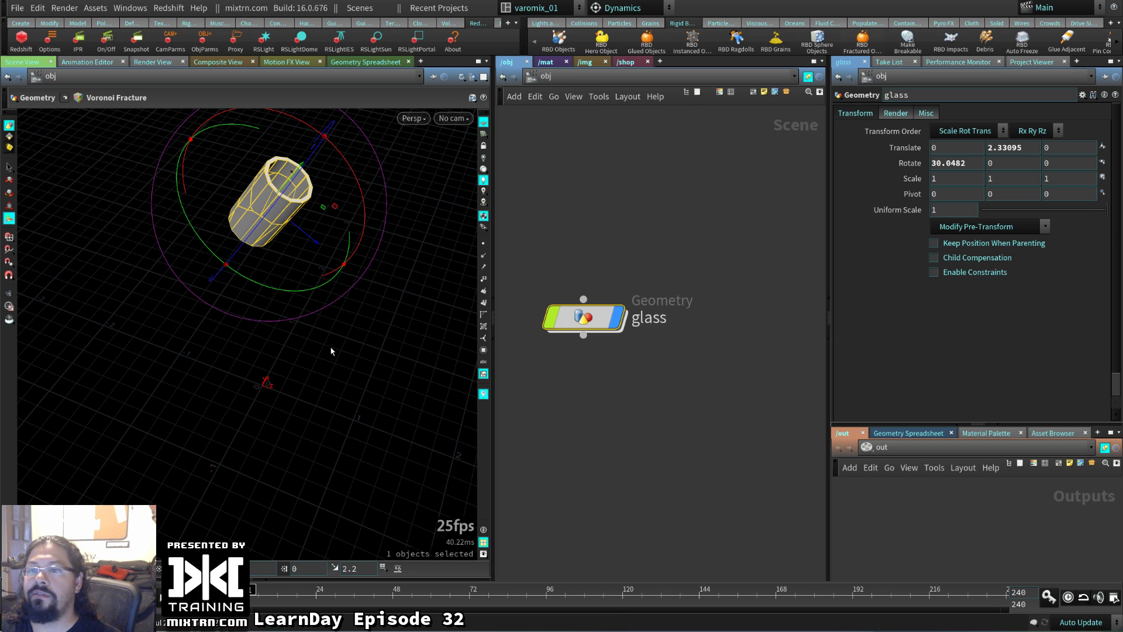
- Turn the selected glass into an RBD Fractured Object
key(Return)
click(823, 89)
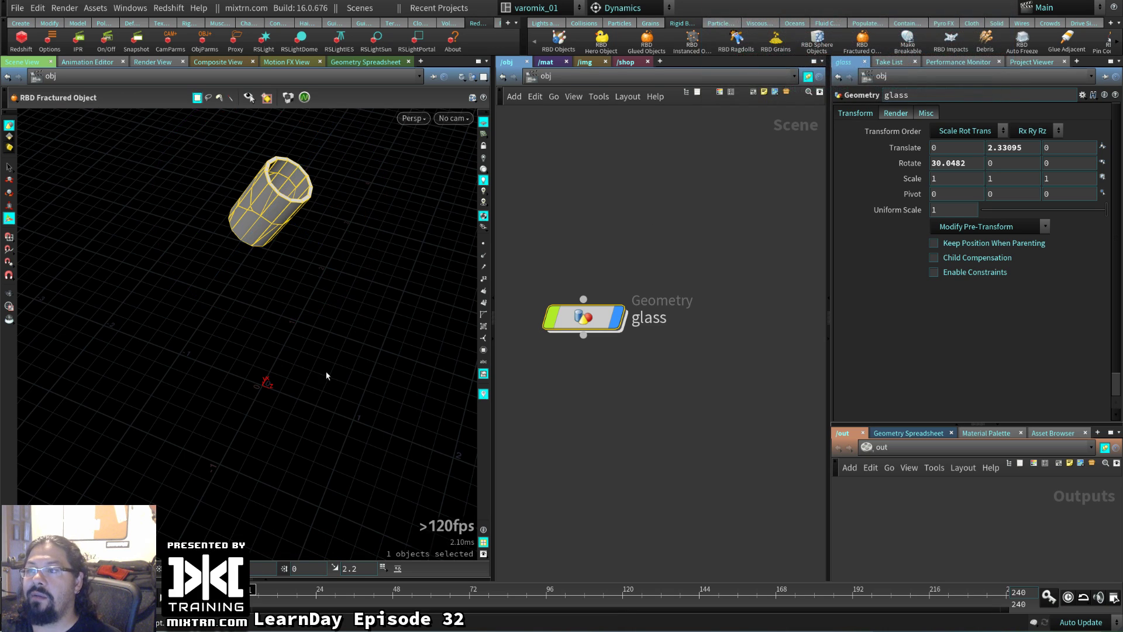
key(c)
mouse_move(321, 326)
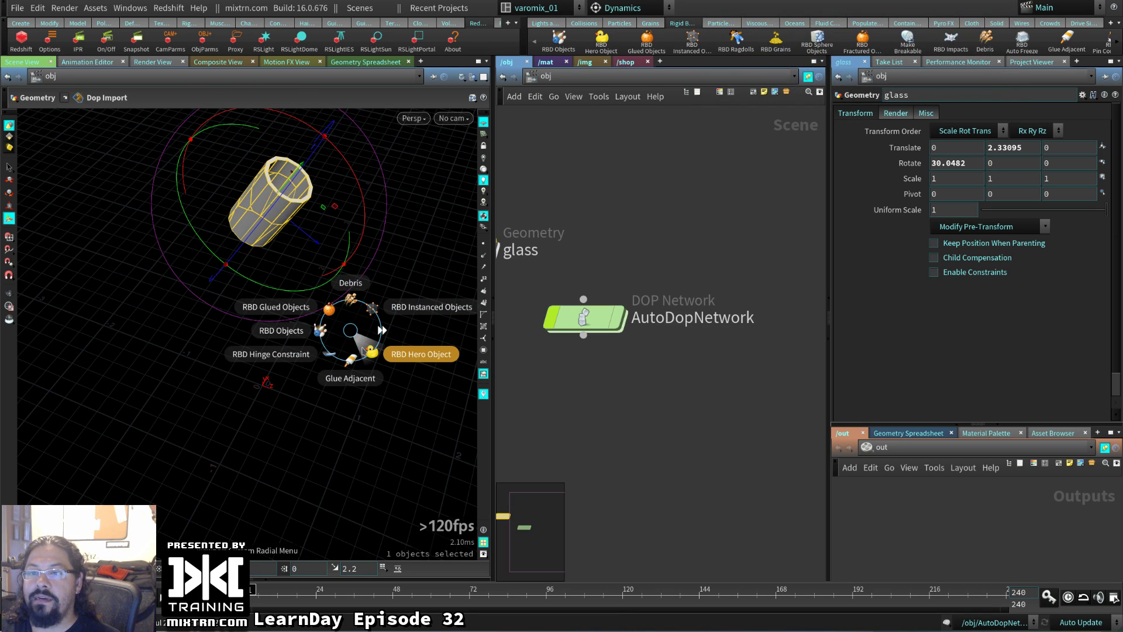
key(Escape)
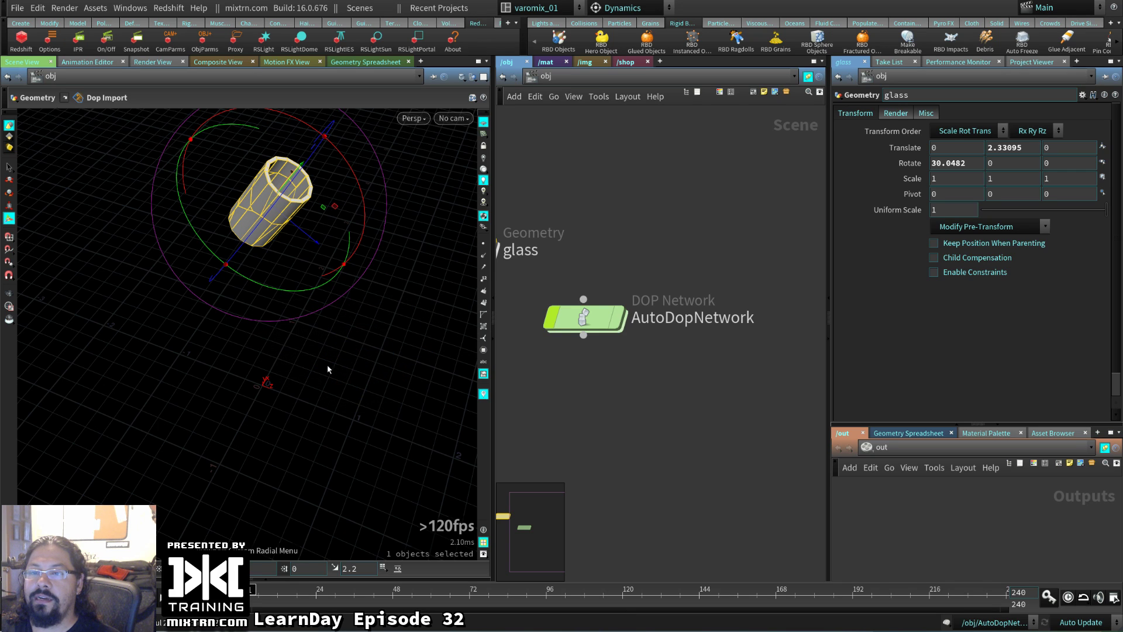
- Add a ground plane to the simulation, play it to test the shattering, and rewind to the first frame
key(c)
mouse_move(341, 371)
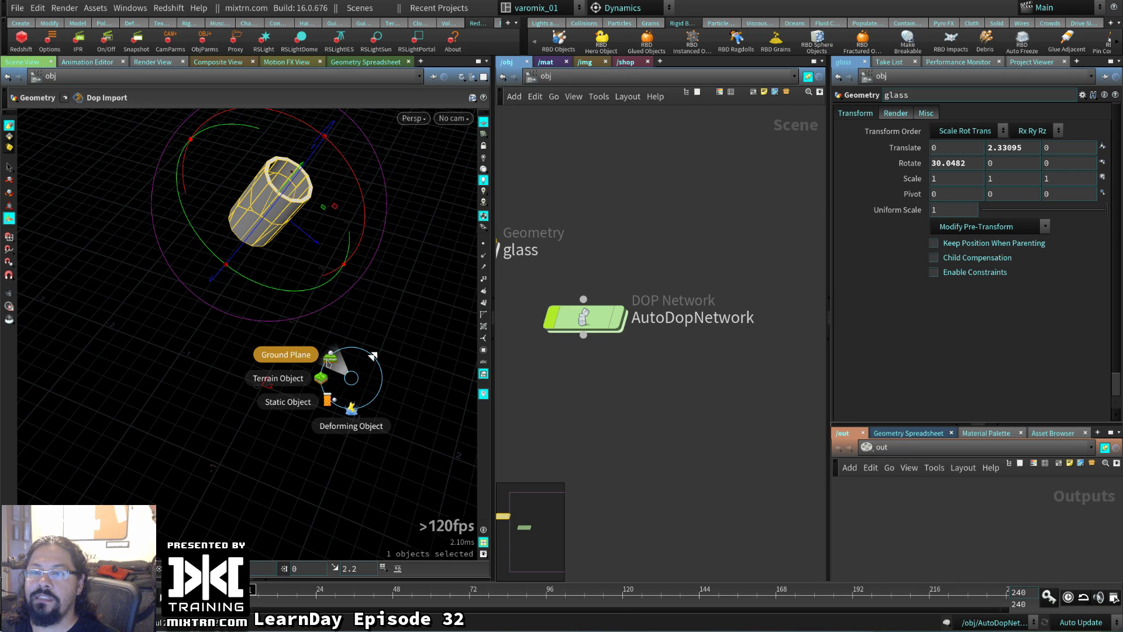
click(288, 353)
key(Up)
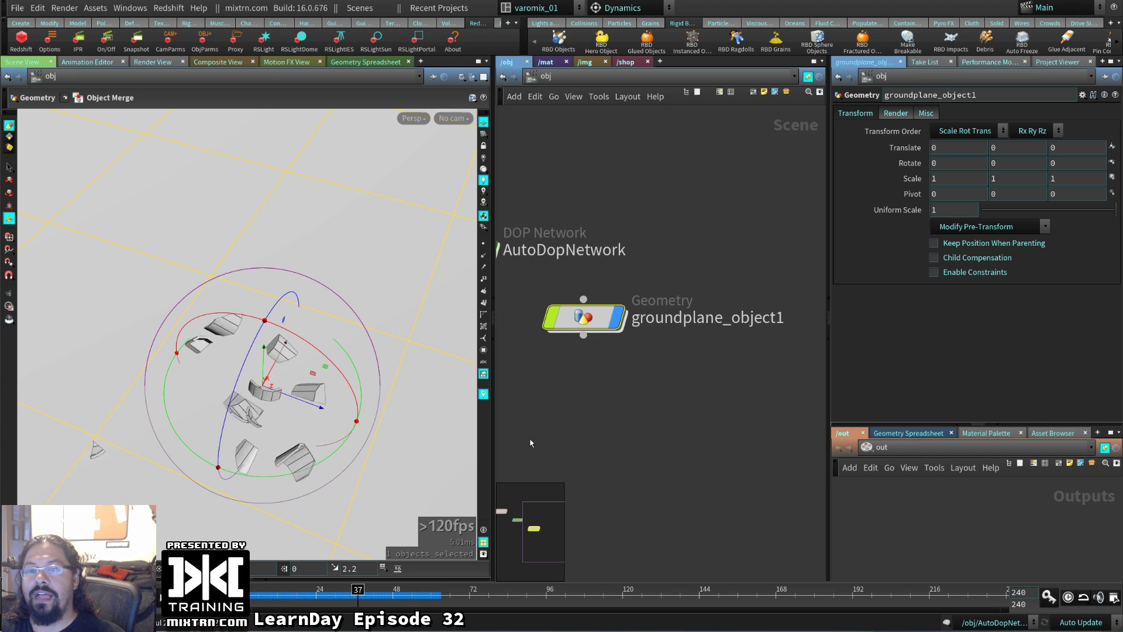
key(h)
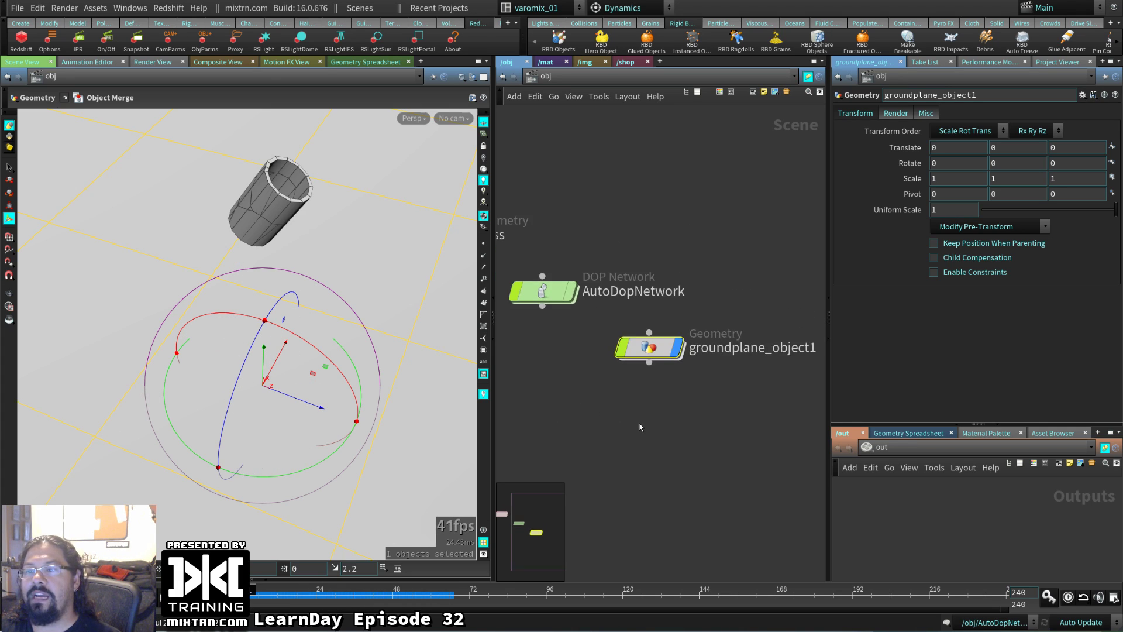
- Go inside the glass object and set the display to the water_grp node
click(649, 336)
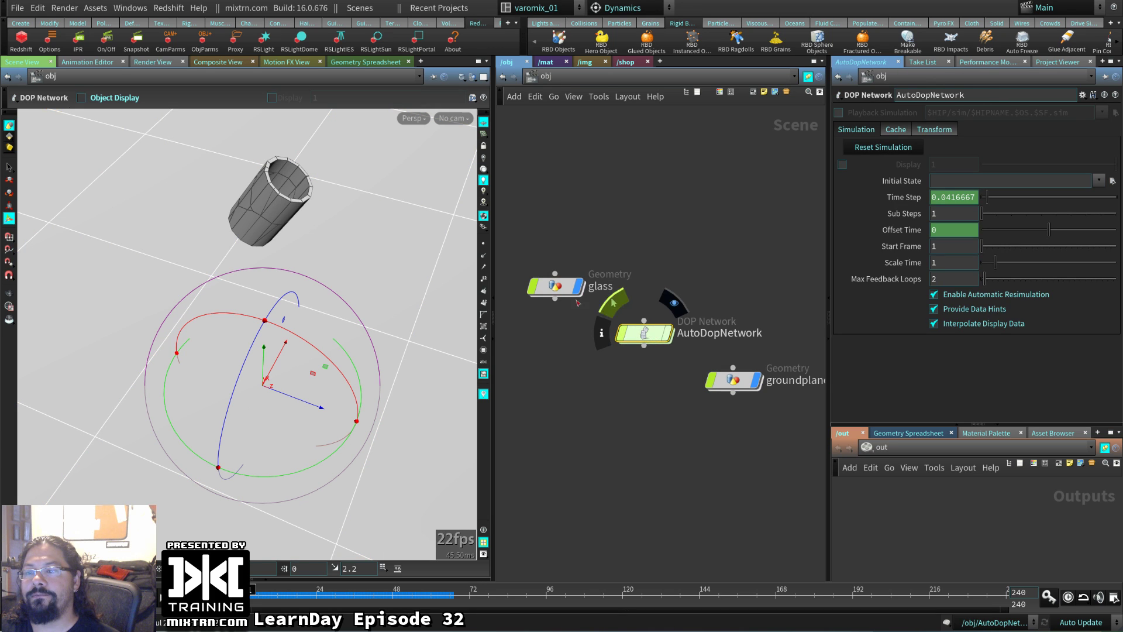
click(555, 286)
alt+drag(430, 351, 170, 300)
double_click(555, 286)
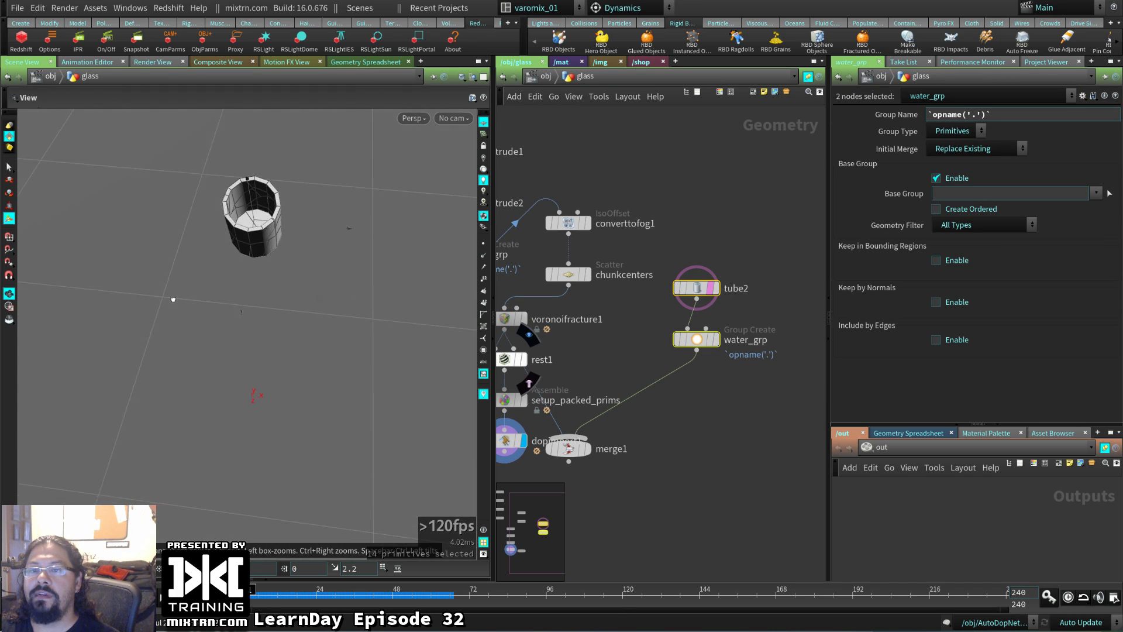
key(Return)
click(715, 339)
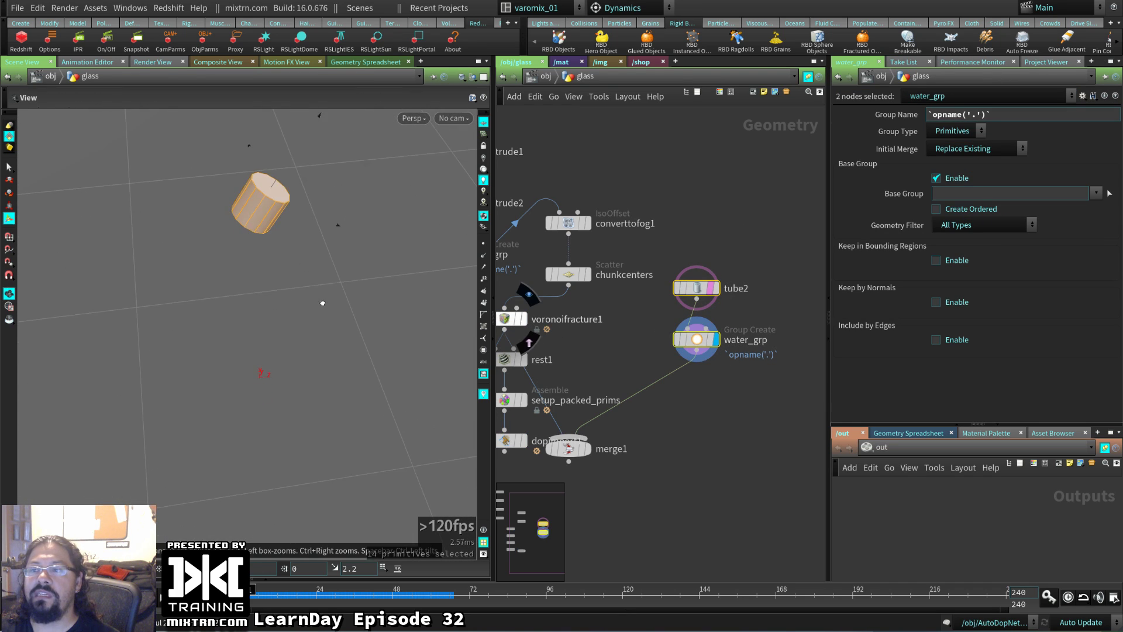
- Add an Out node after water_grp and name it OUT WATER
click(702, 339)
key(Tab)
text(out)
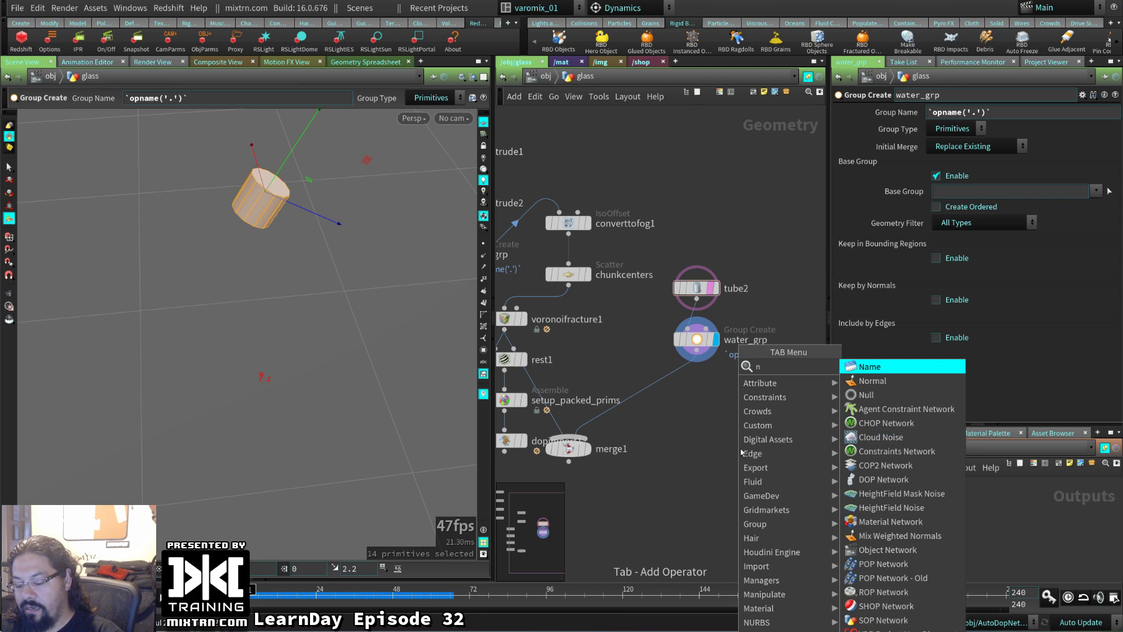
key(Down)
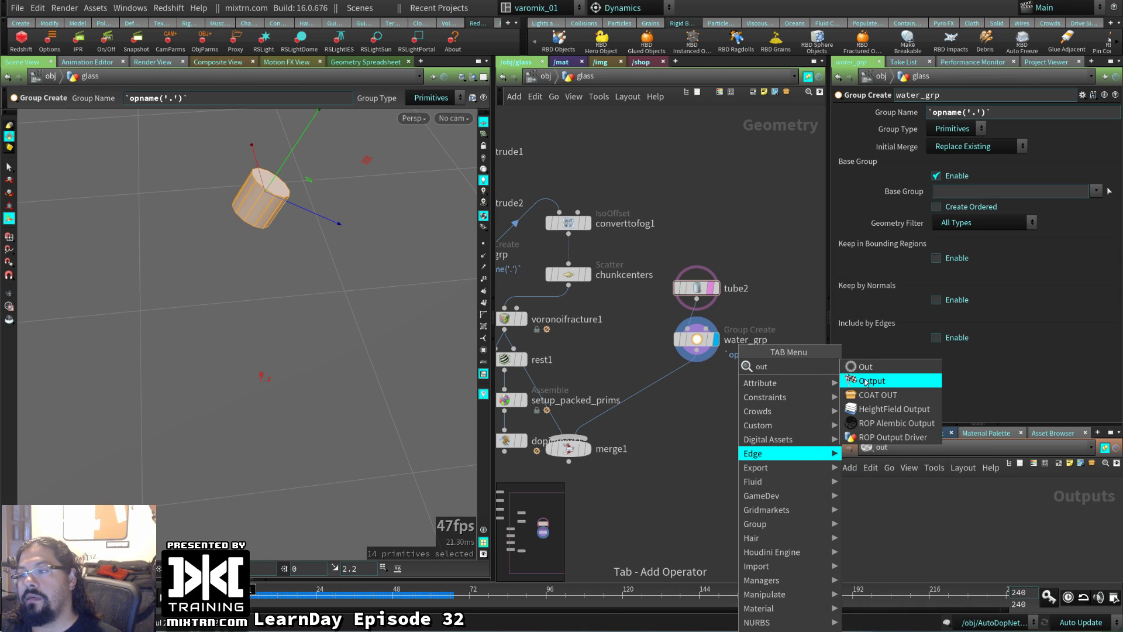
key(Return)
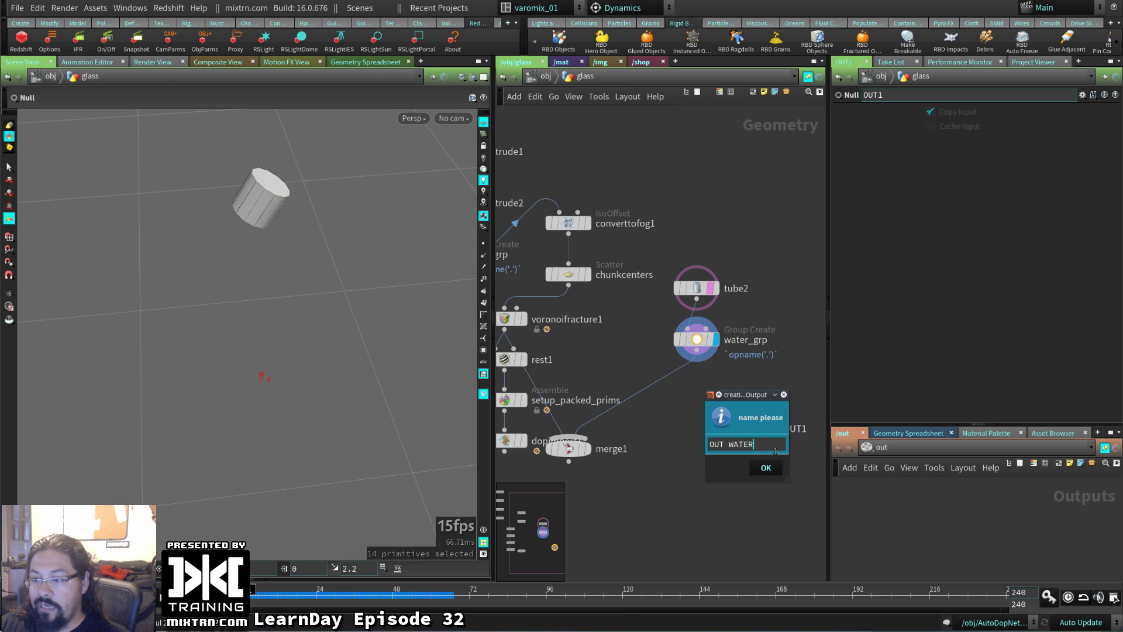
key(Return)
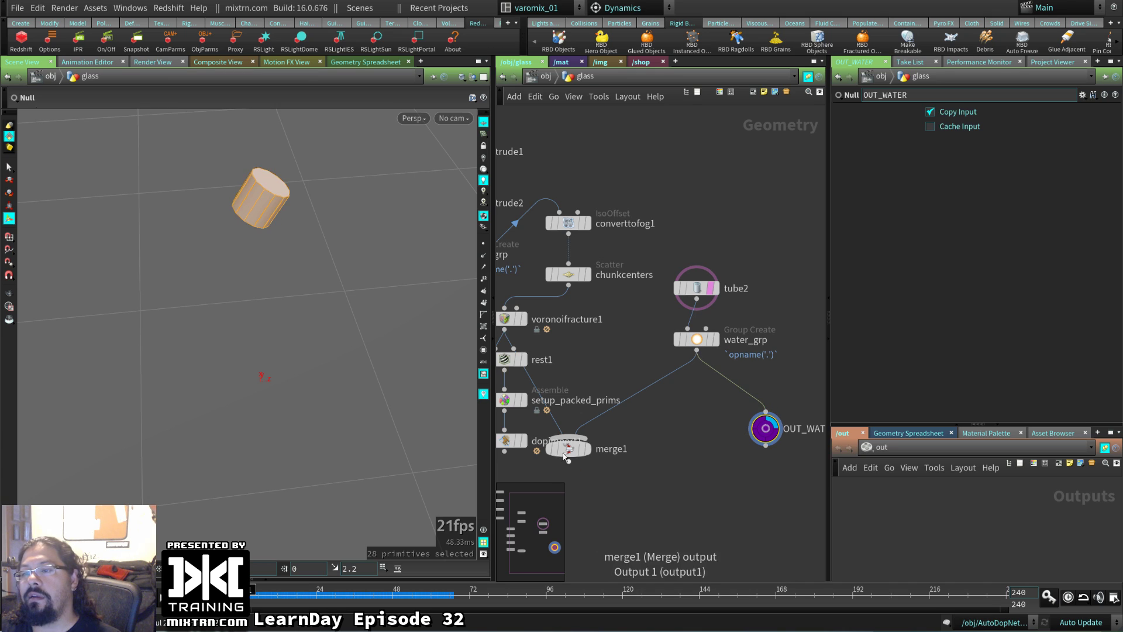
- Move merge1 further below the network, set the display back to dopimport1, and return to object level
click(592, 425)
drag(569, 450, 668, 514)
middle_drag(545, 457, 593, 473)
click(705, 444)
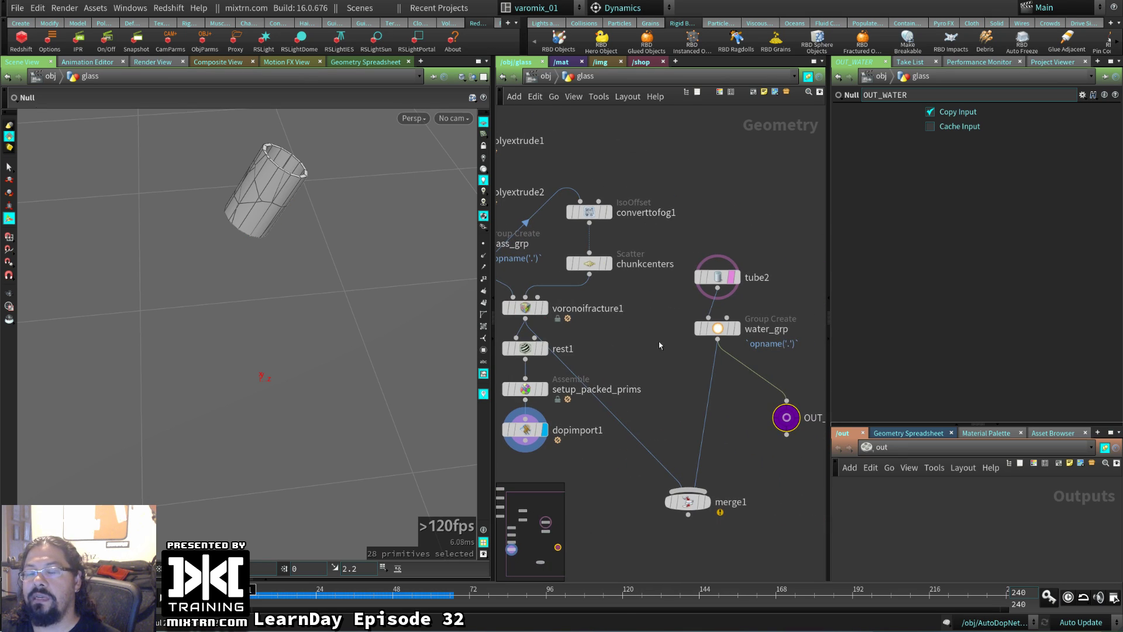
key(u)
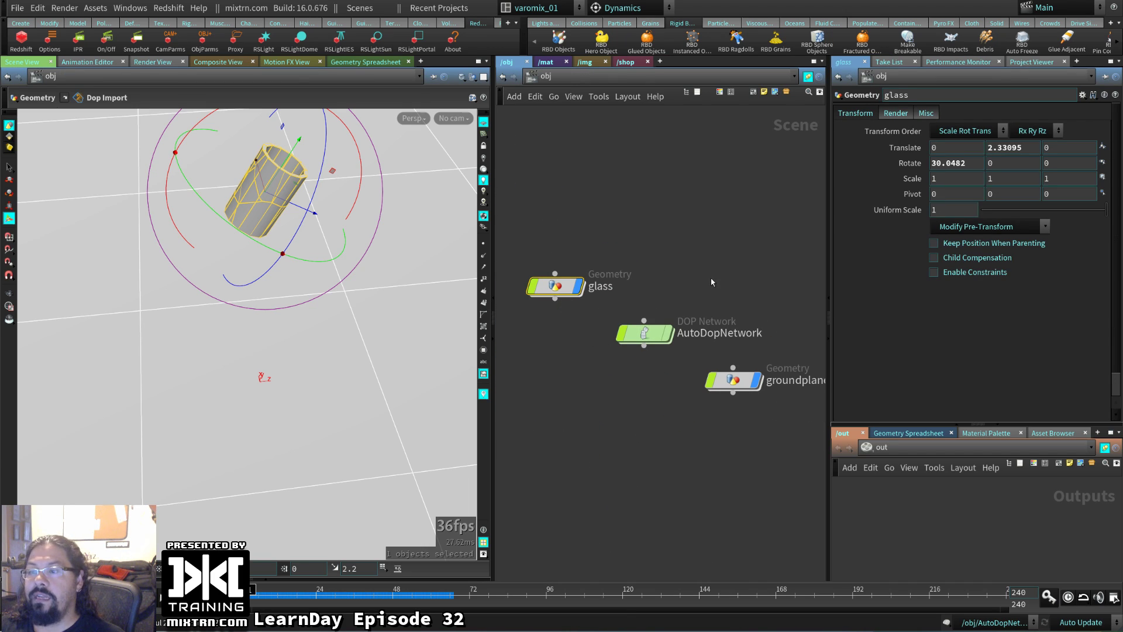
- Create a new Geometry object at object level and name it water
key(Tab)
text(wate)
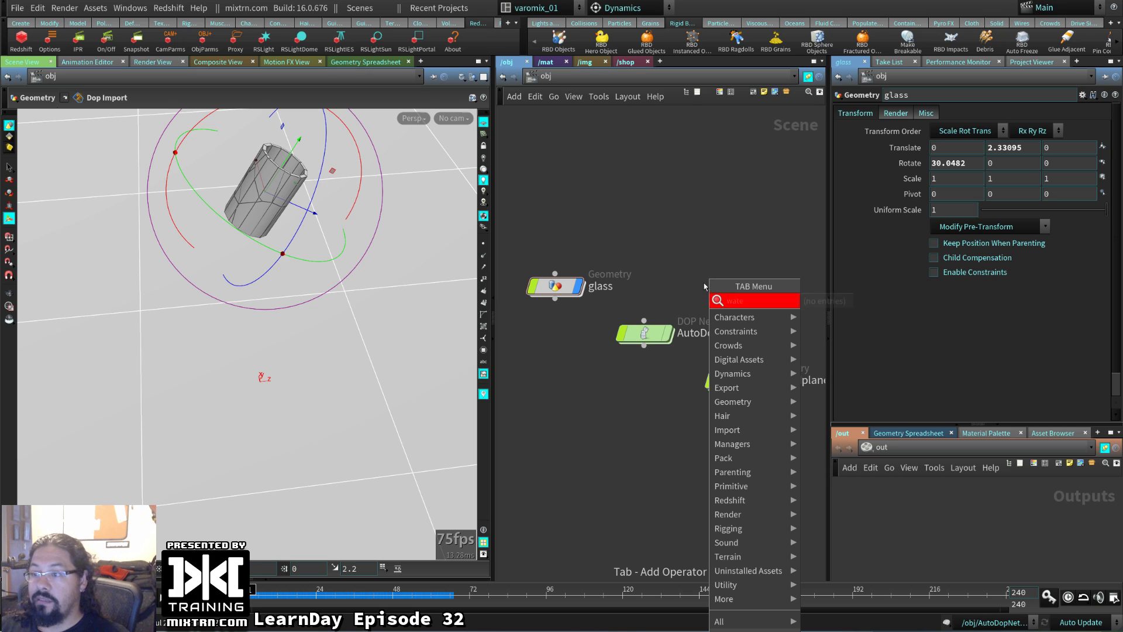
key(BackSpace)
key(BackSpace)
key(BackSpace)
key(BackSpace)
text(get)
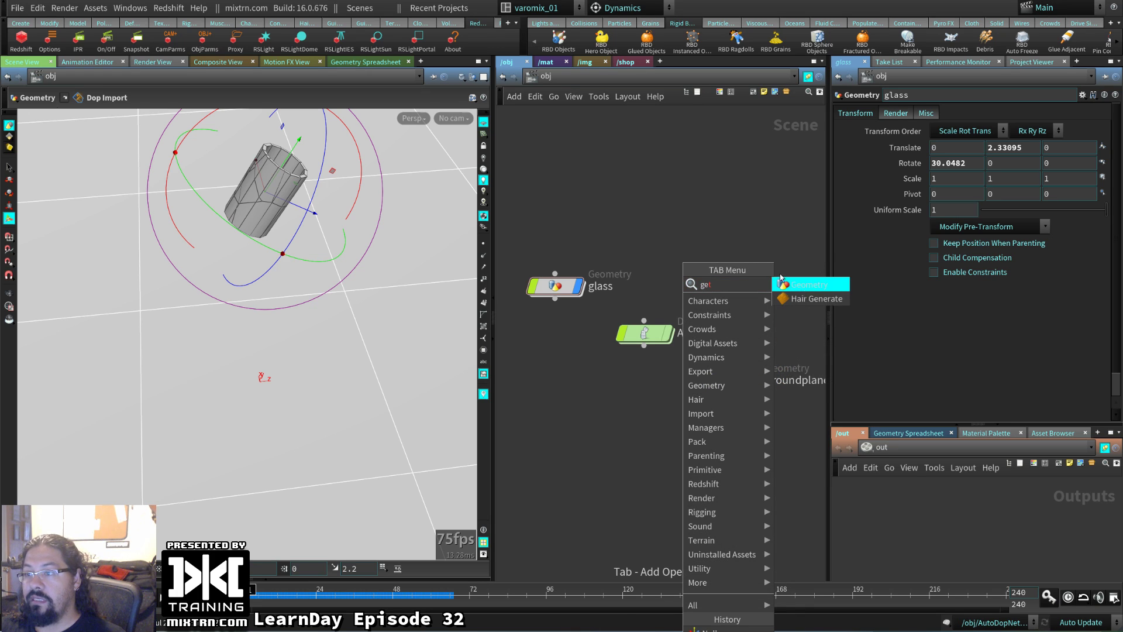
click(781, 281)
click(733, 250)
double_click(771, 251)
text(wat)
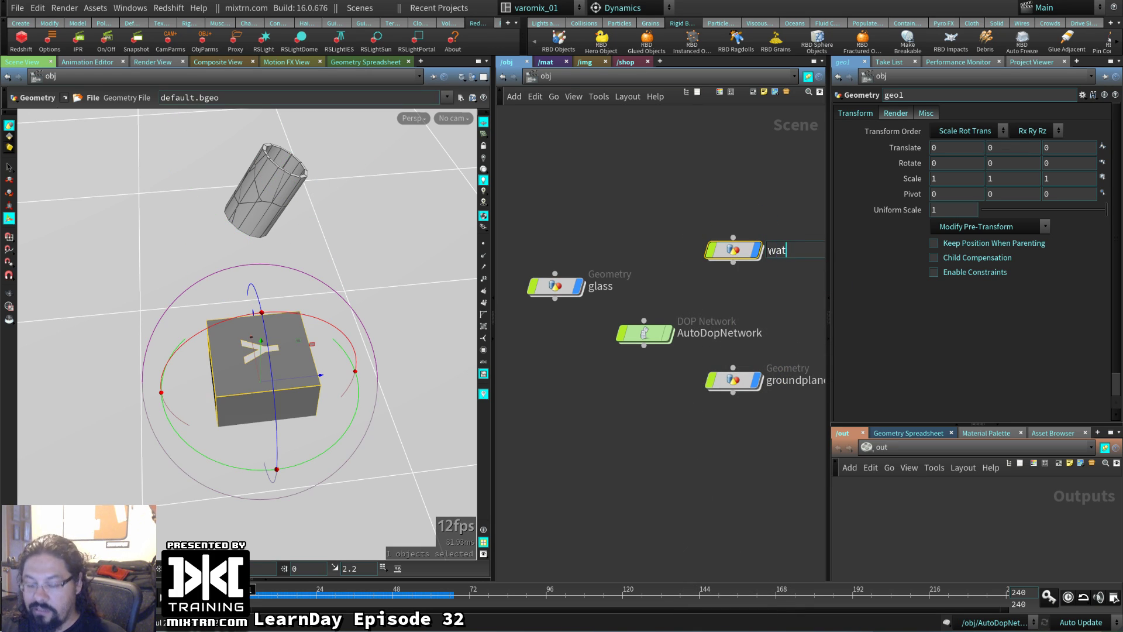
text(er)
key(Return)
- Inside the water object, delete the default file node and place an Object Merge node
key(Return)
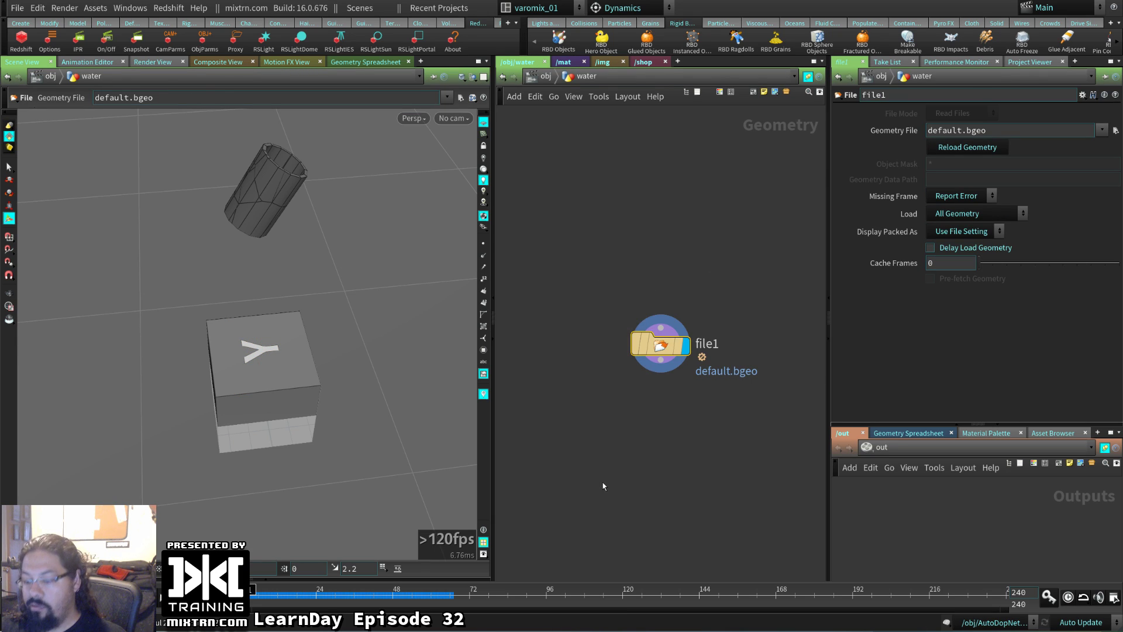
key(Delete)
key(Tab)
text(ob)
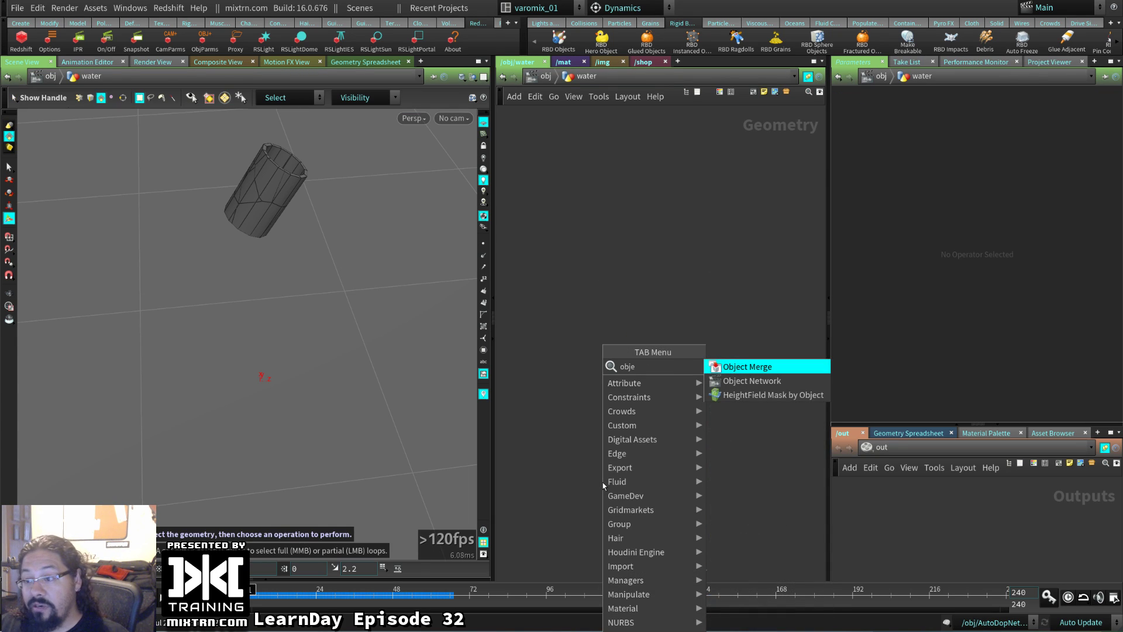
key(Return)
click(640, 236)
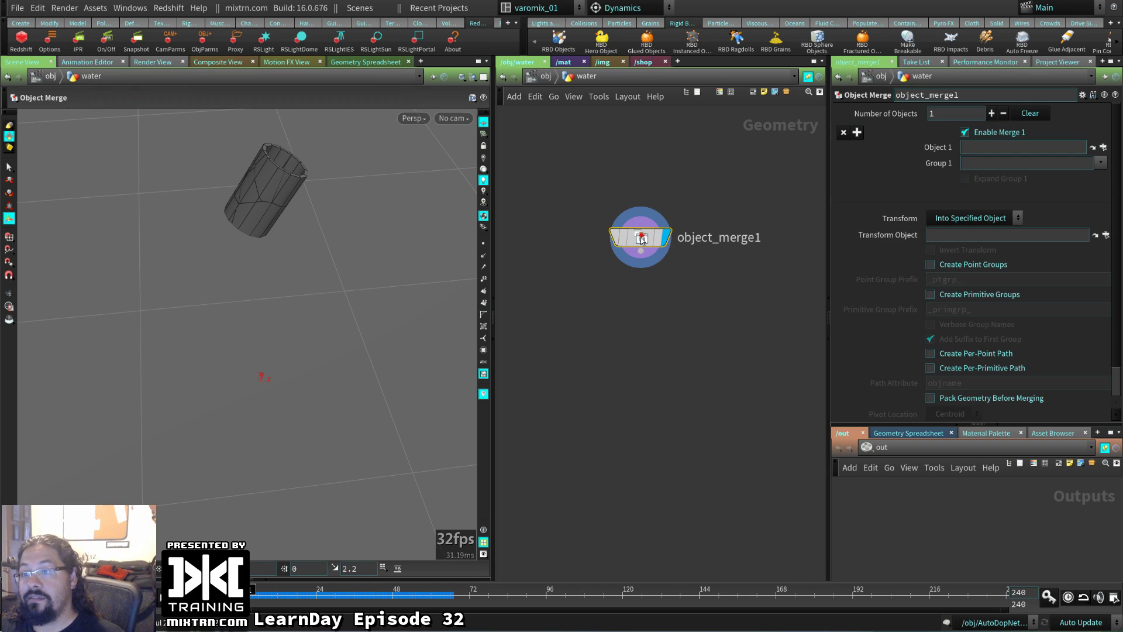
- Set Object 1 of the Object Merge to /obj/glass/OUT_WATER
click(1104, 147)
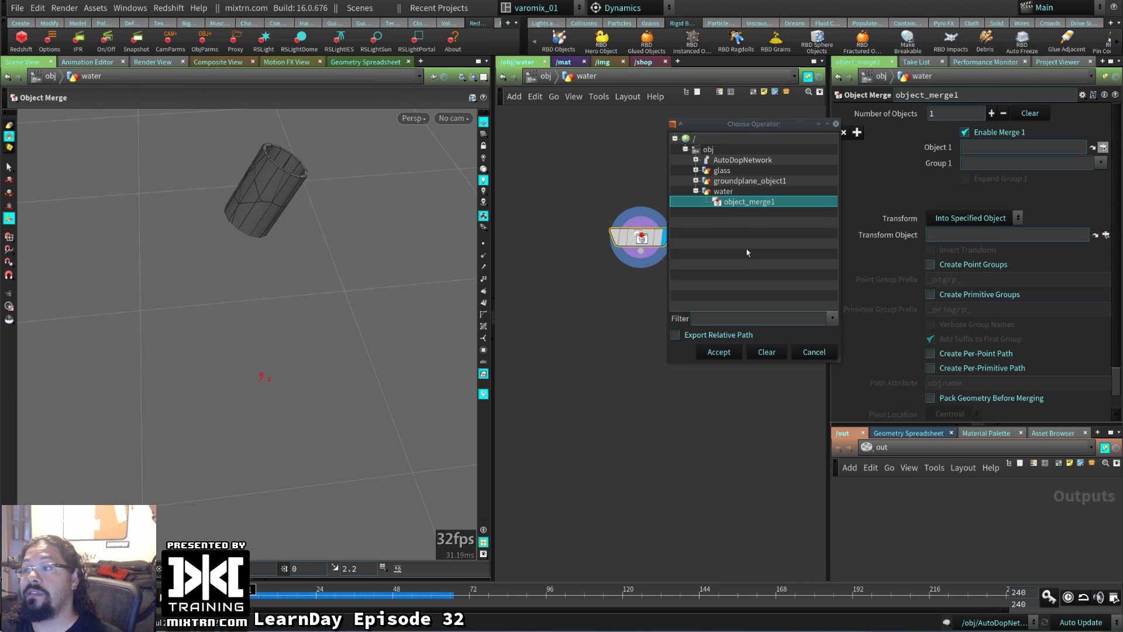
click(696, 170)
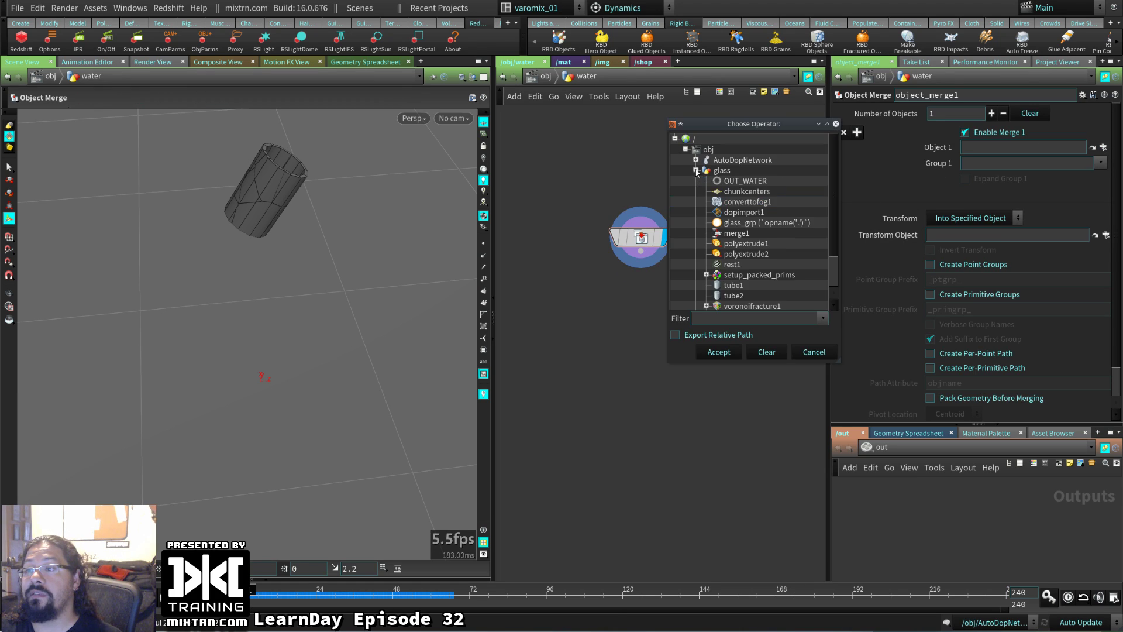
double_click(735, 182)
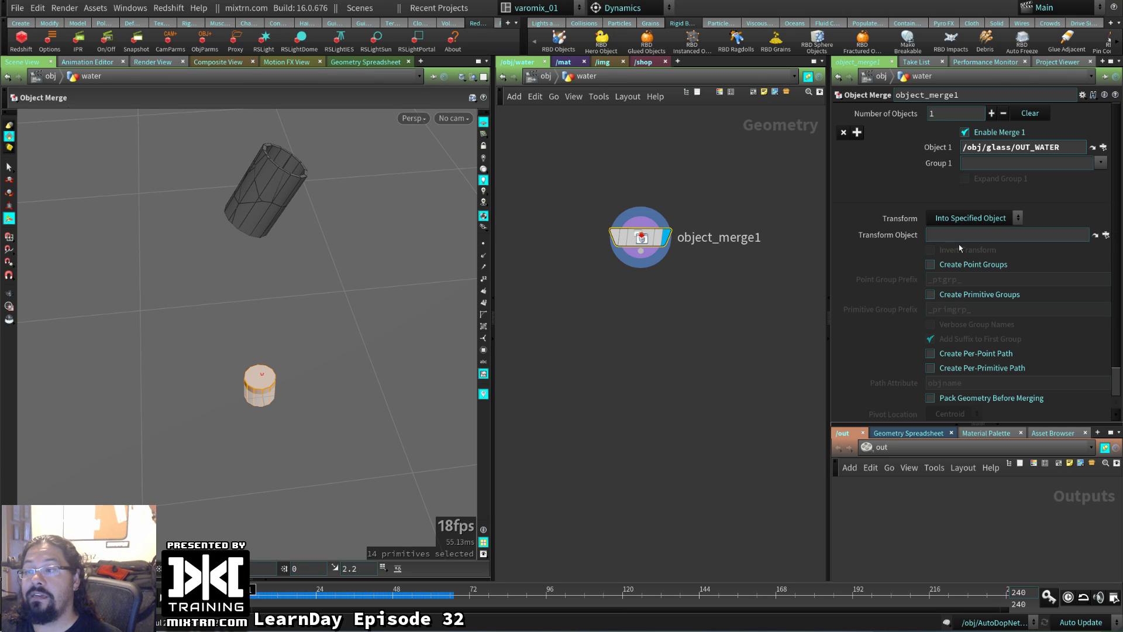
- Set the Object Merge's Transform to Into This Object so the water follows the tilted glass
click(971, 218)
click(704, 363)
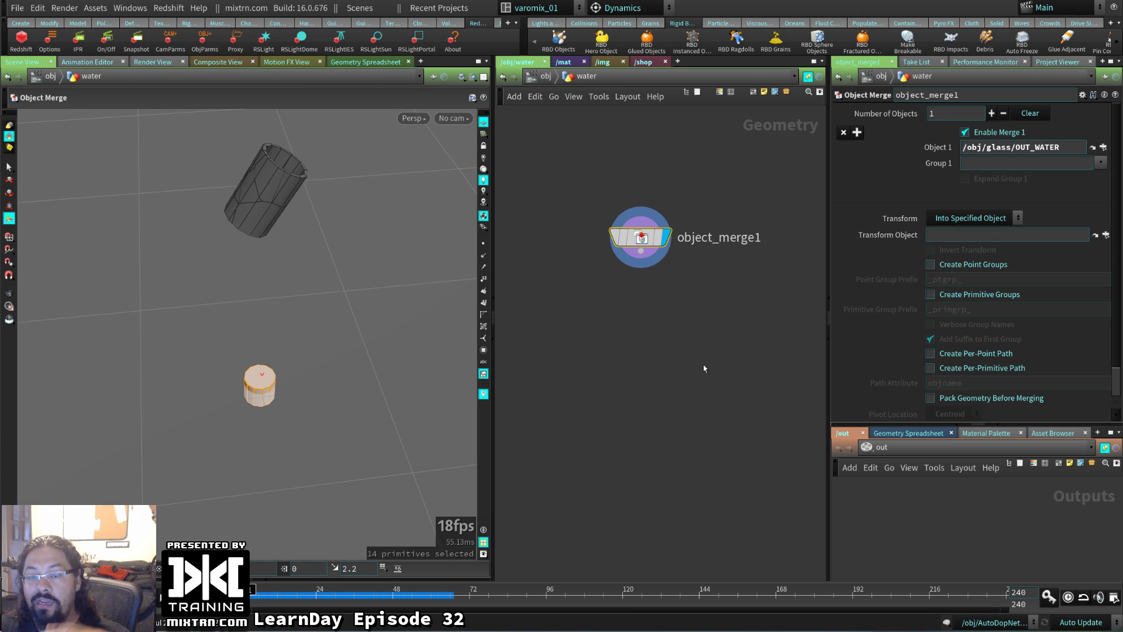
triple_click(1030, 147)
click(986, 218)
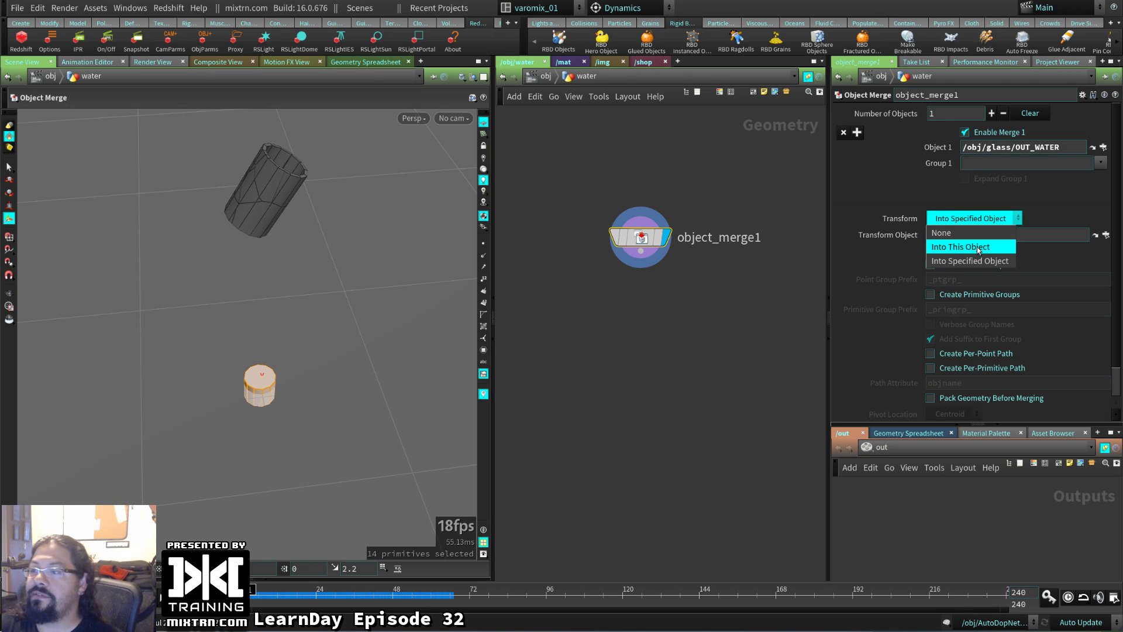
click(978, 249)
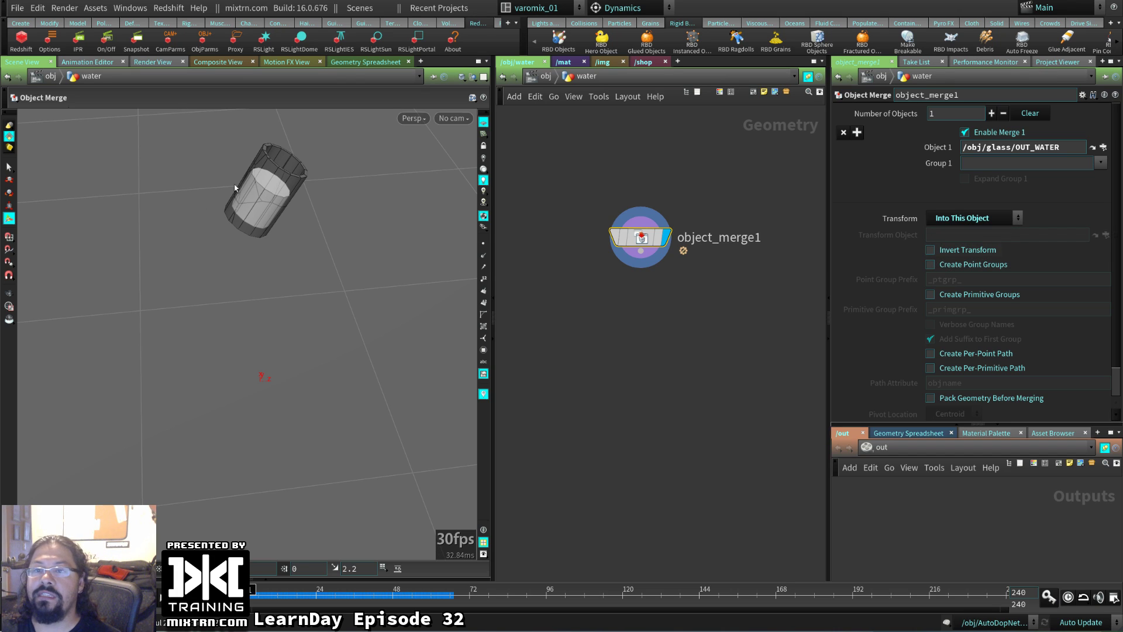
- Return to object level and rearrange the nodes, moving the ground plane below glass and water above AutoDopNetwork
key(u)
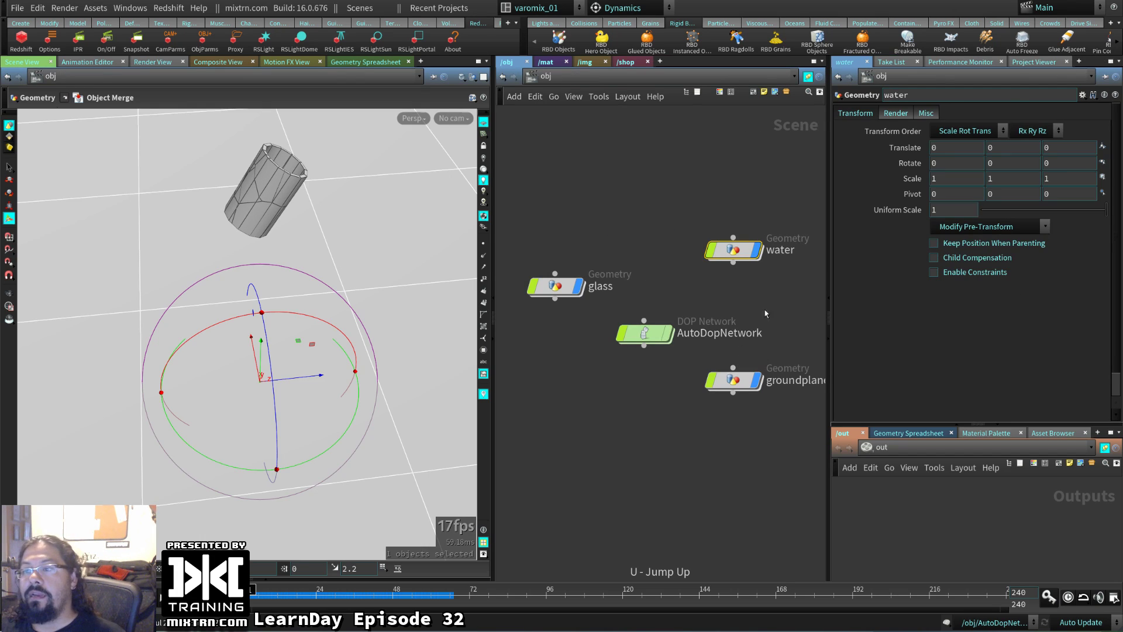
drag(735, 250, 736, 262)
drag(744, 381, 530, 460)
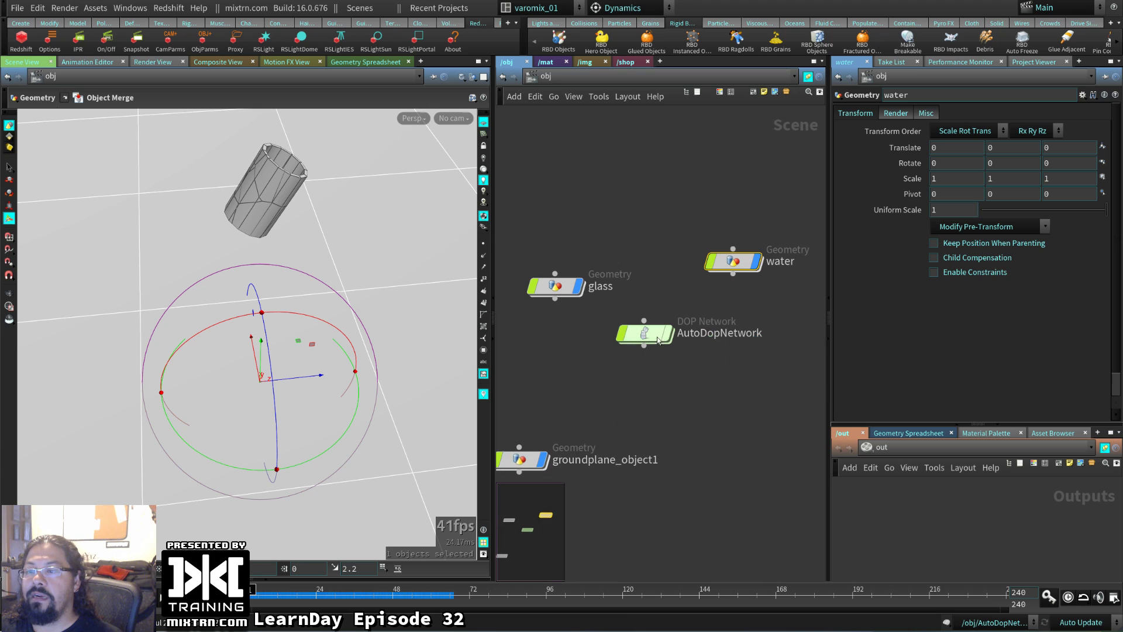
drag(732, 270, 730, 258)
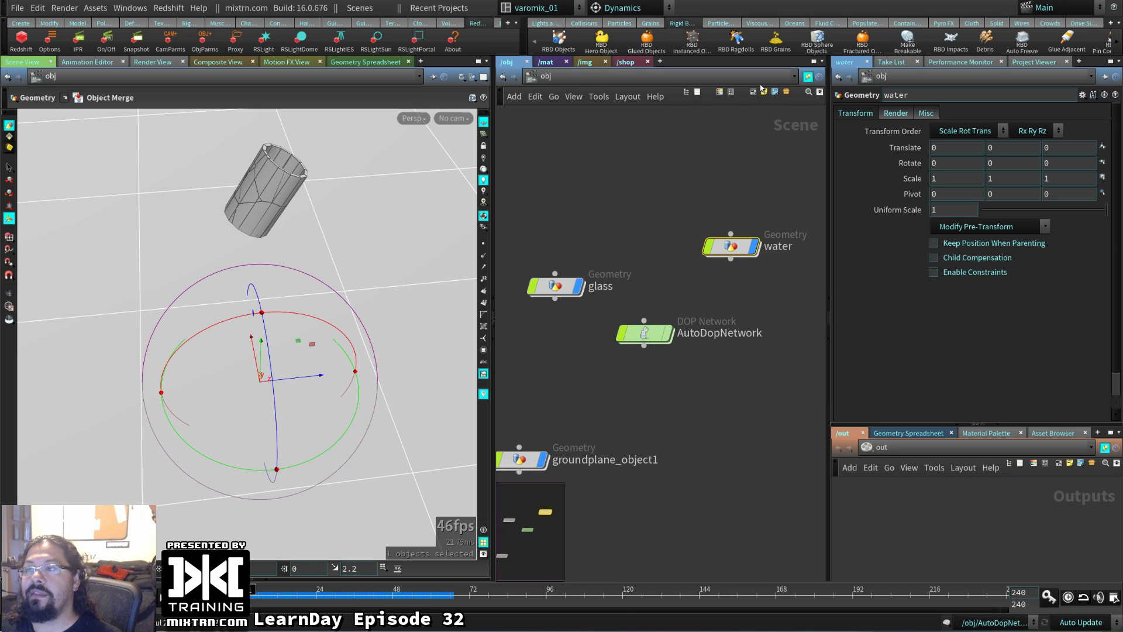
- Convert the water object into a FLIP fluid with the FLIP Fluid from Object tool
click(721, 23)
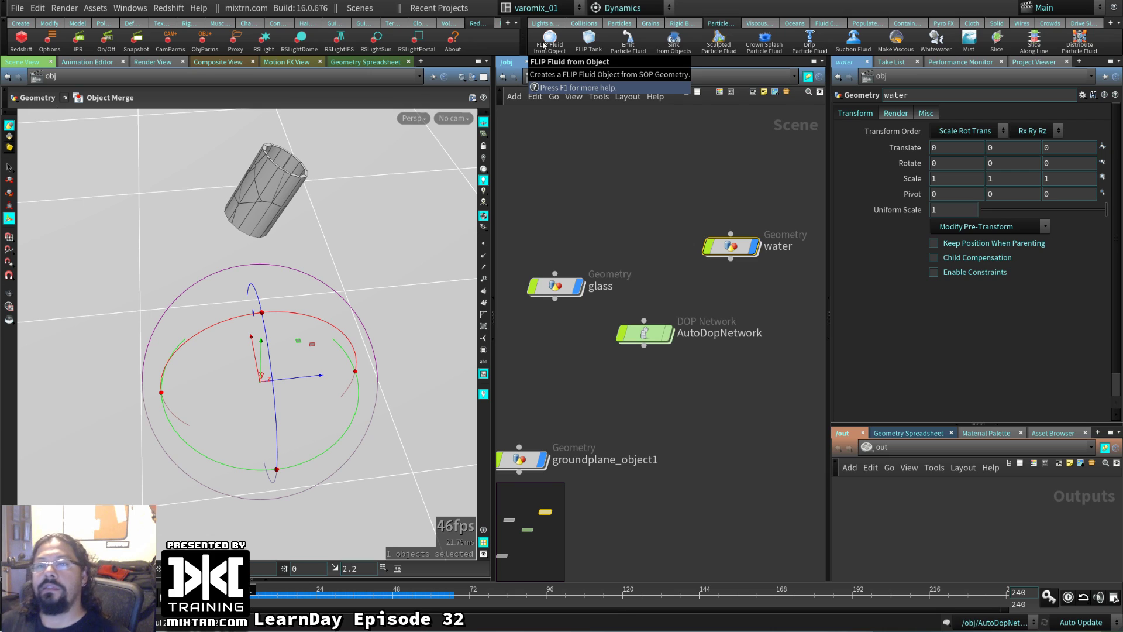
drag(712, 148, 769, 303)
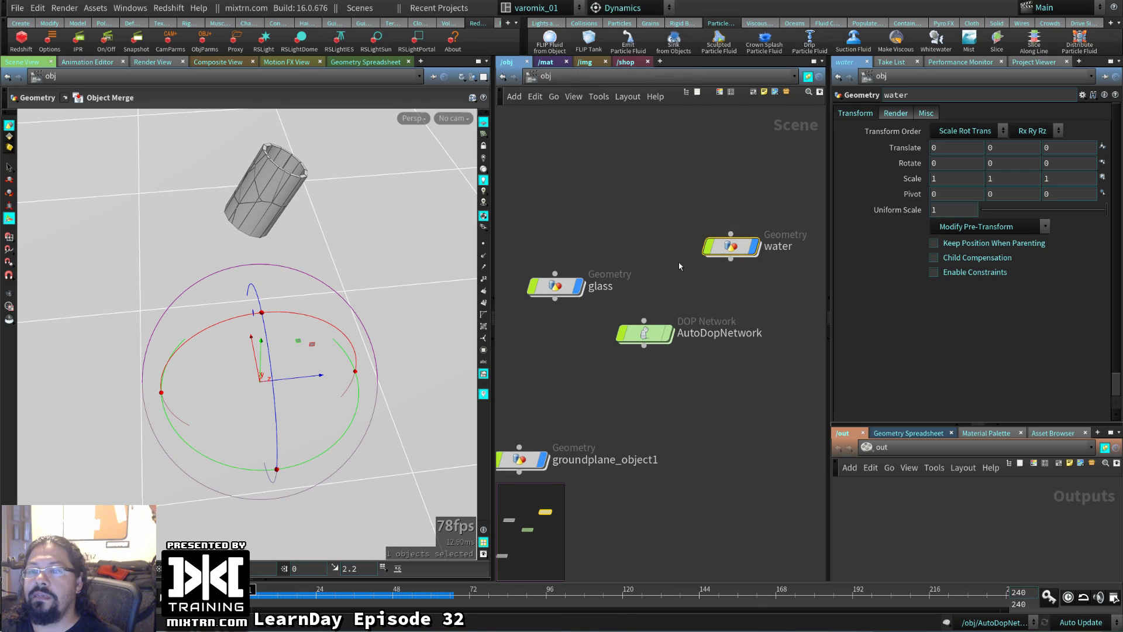
key(Return)
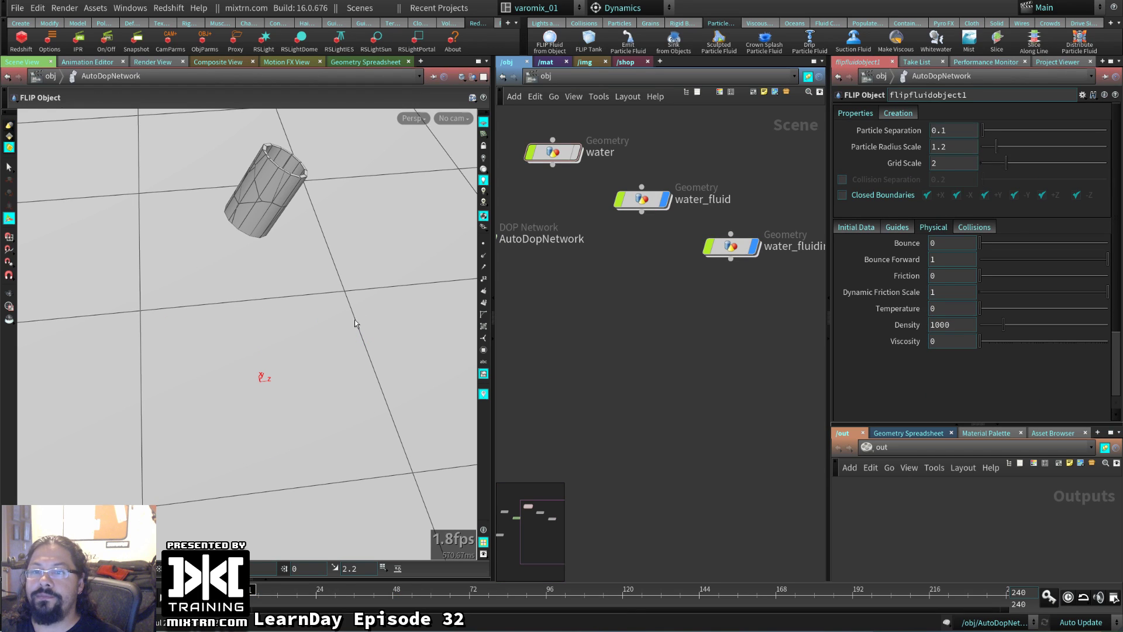
- View the glass in wireframe up close and play the combined glass and fluid simulation
drag(324, 288, 402, 413)
drag(141, 321, 187, 308)
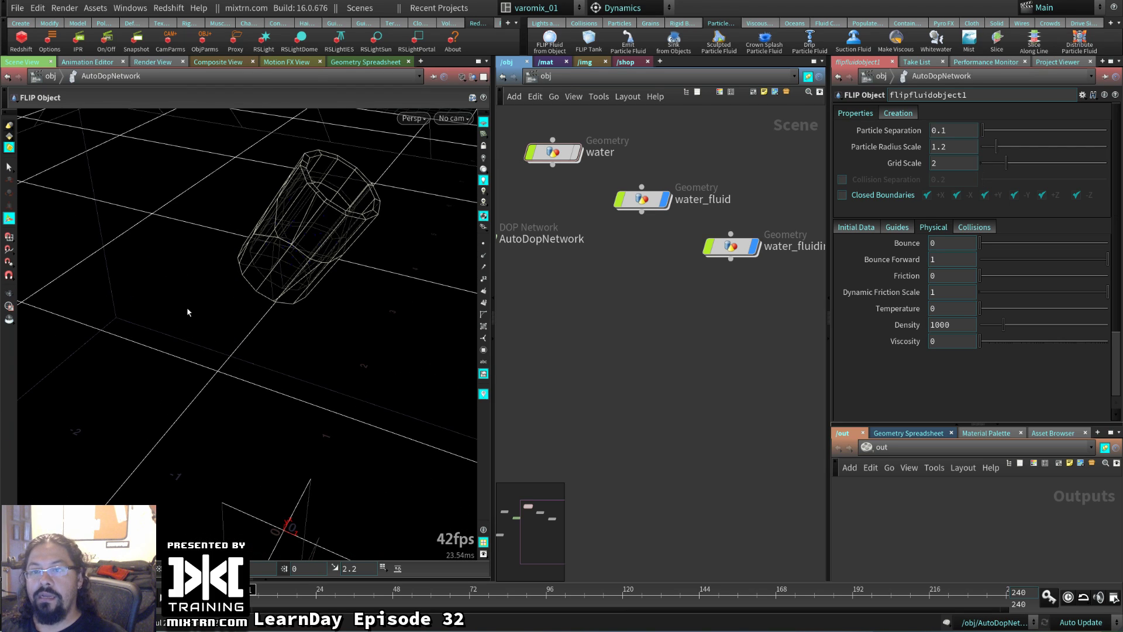
key(Up)
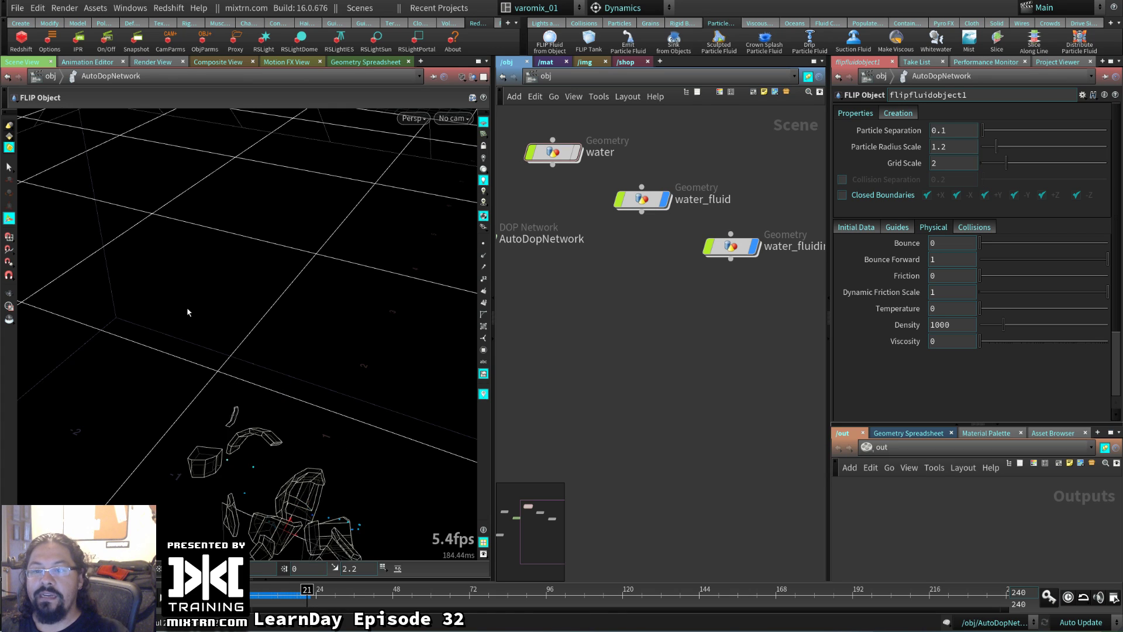
- Rewind the simulation to the first frame and open the AutoDopNetwork at object level
key(ctrl+Up)
key(h)
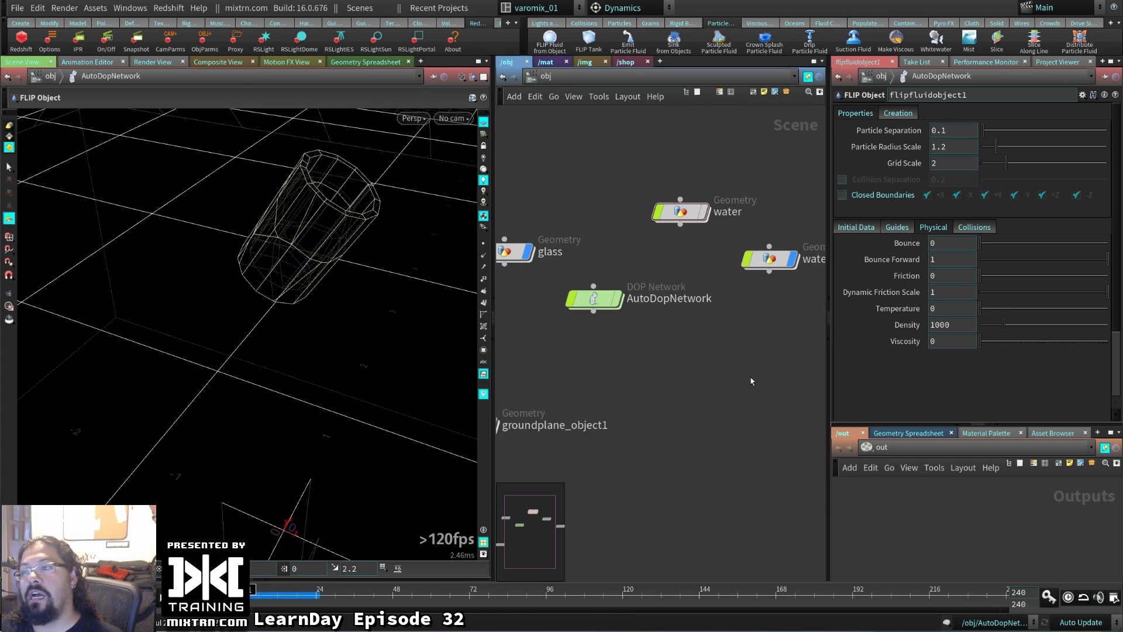
key(h)
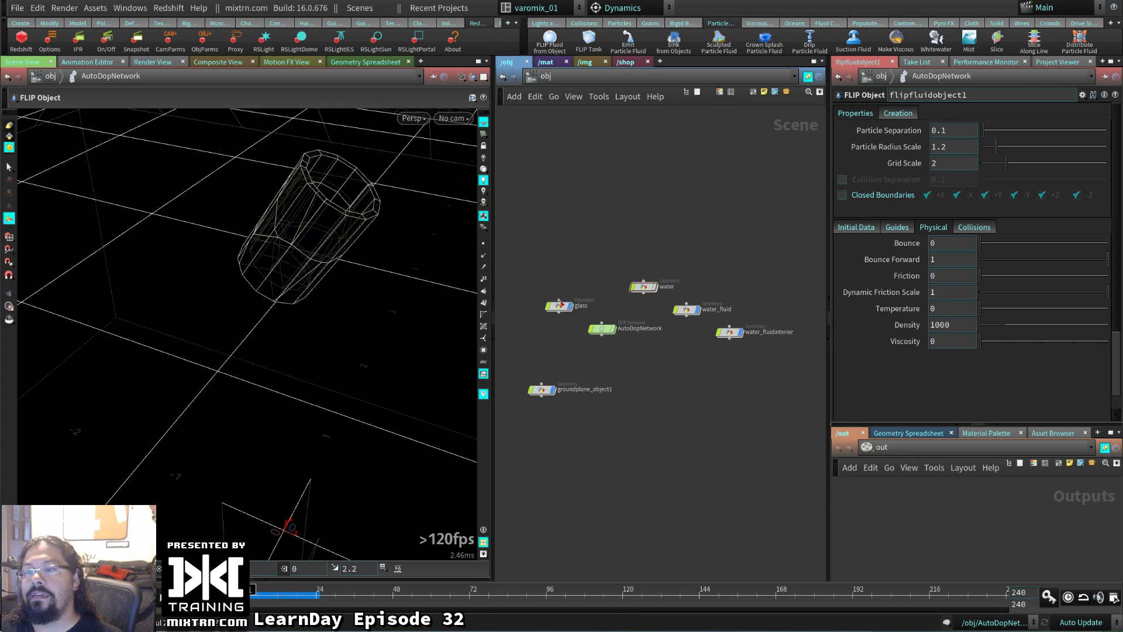
click(559, 310)
click(602, 324)
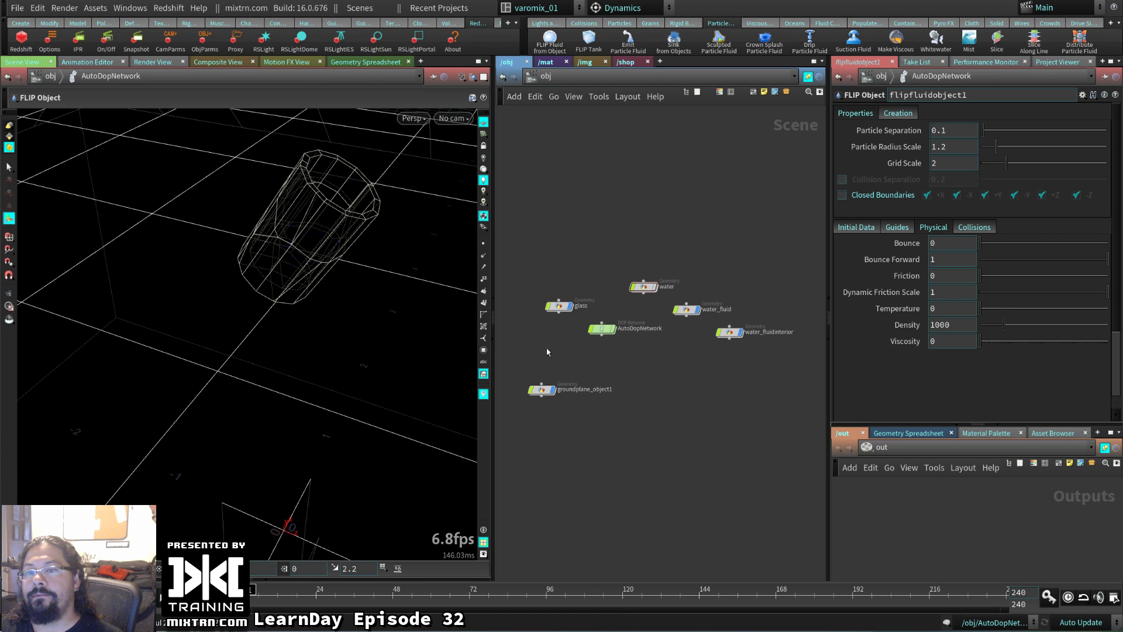
drag(607, 333, 629, 356)
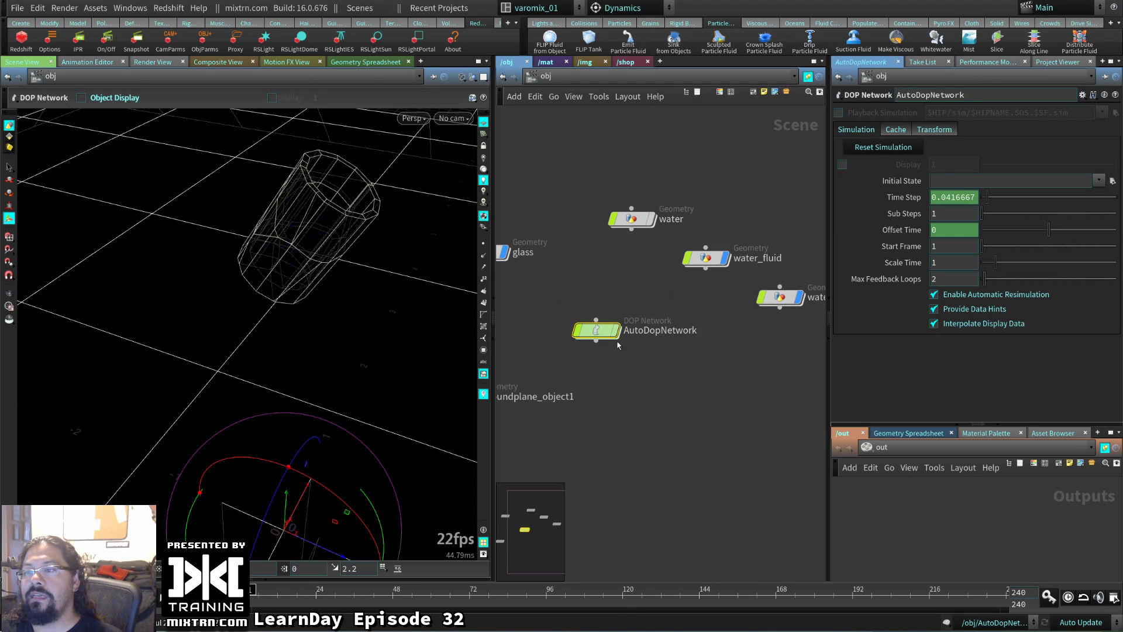
double_click(596, 330)
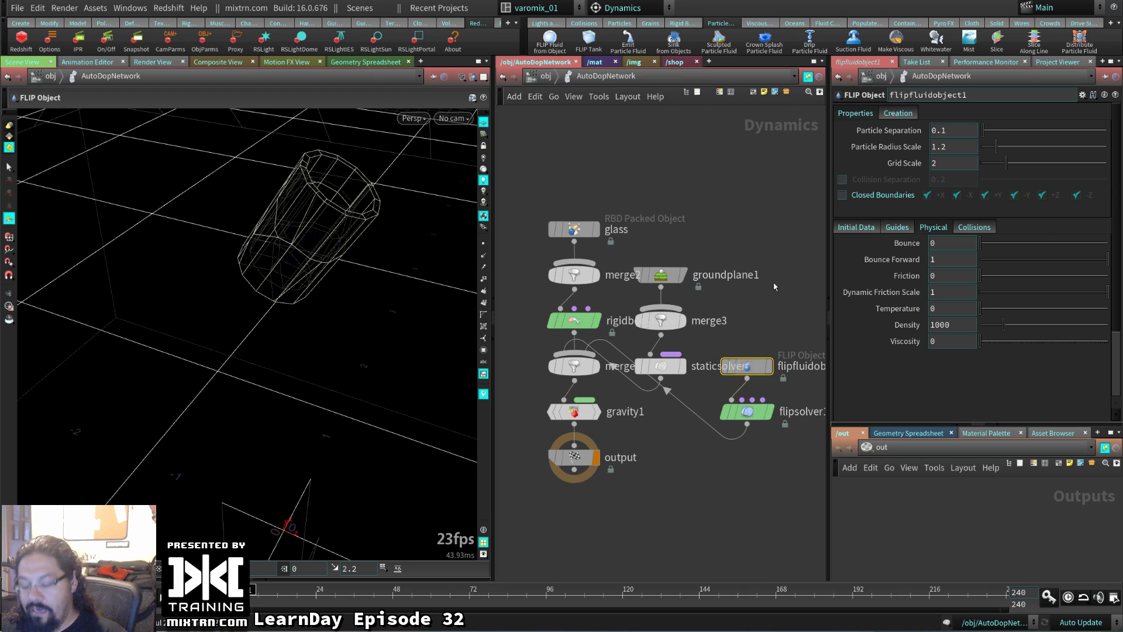
- Lay out the AutoDopNetwork nodes automatically and examine the glass's rigid body branch
key(l)
scroll(808, 282, down, 3)
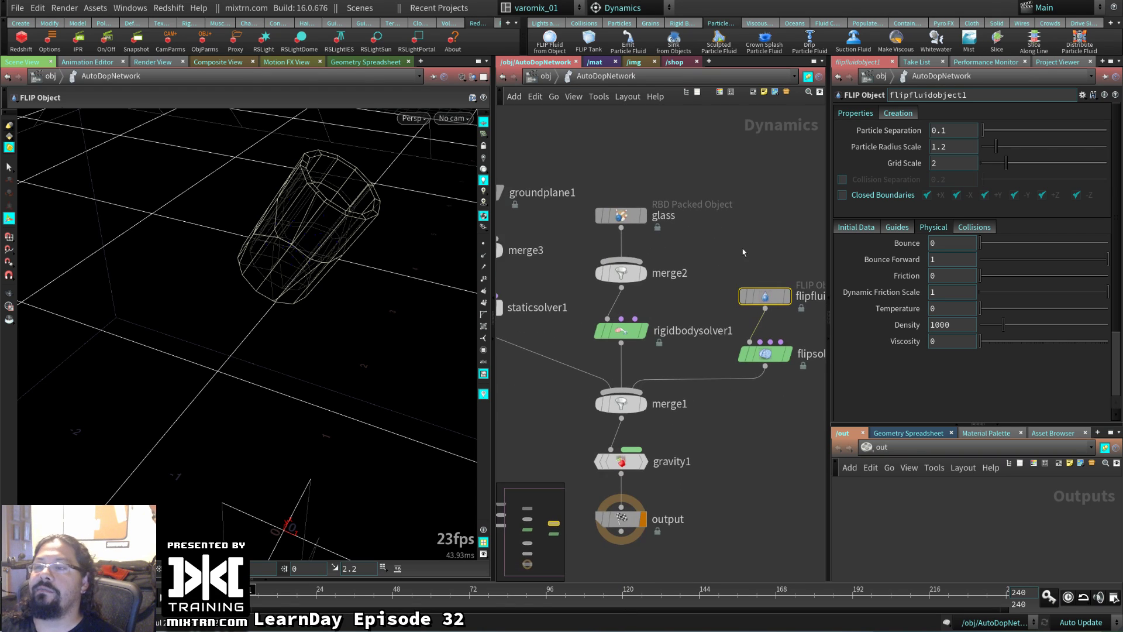
drag(721, 182, 658, 392)
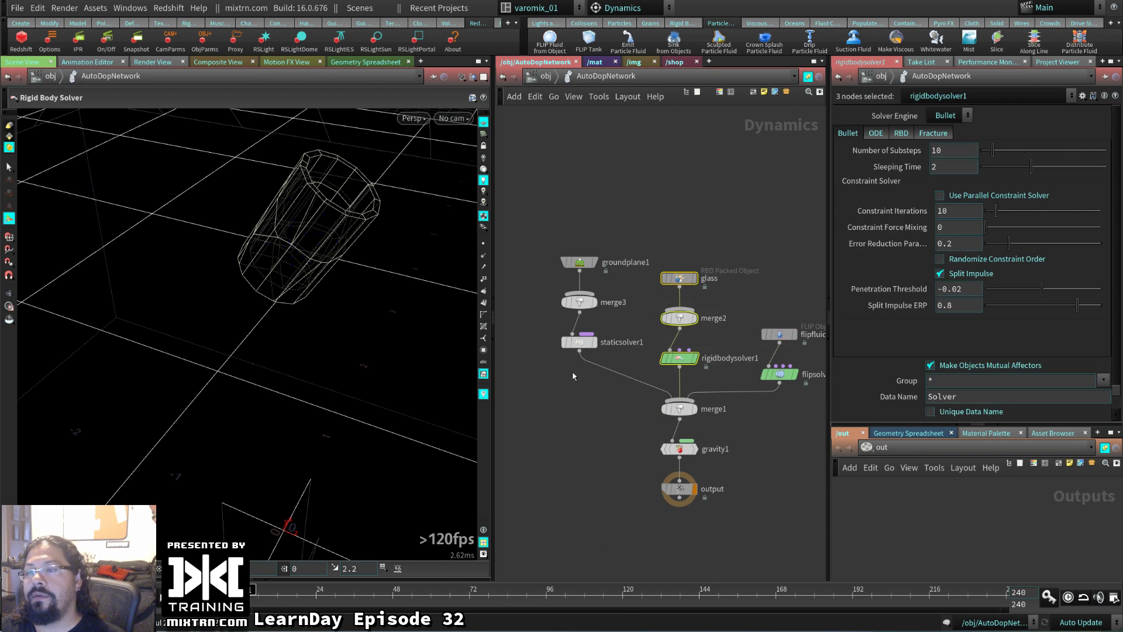
click(556, 402)
middle_drag(556, 402, 461, 389)
- Set the FLIP fluid object's Particle Separation to 0.05
drag(751, 269, 667, 403)
scroll(680, 412, up, 3)
click(693, 280)
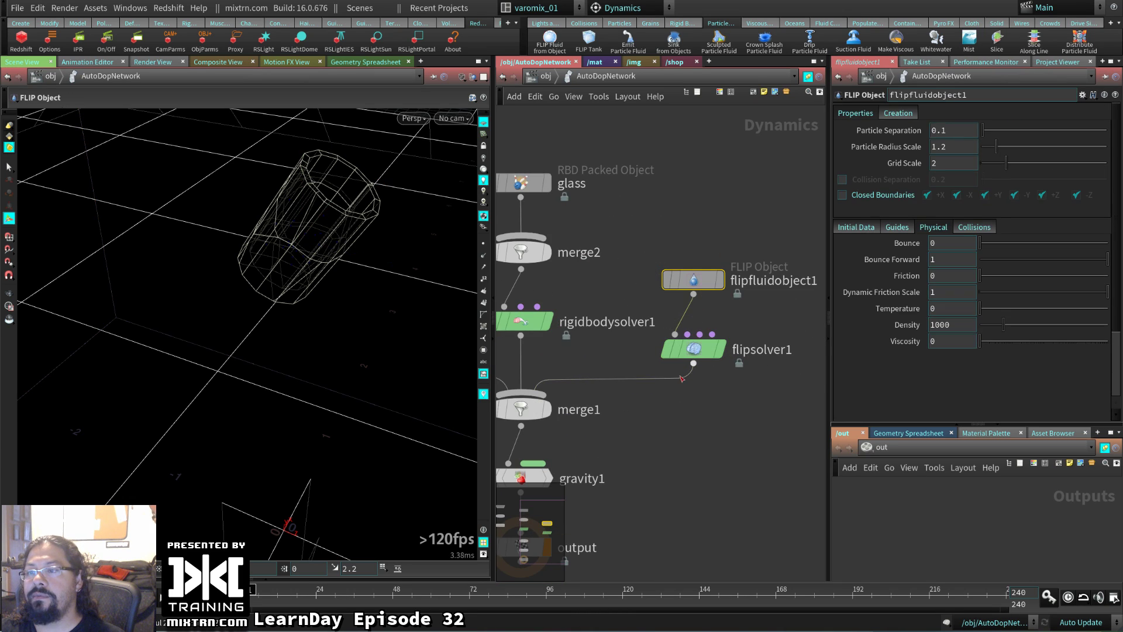
click(939, 130)
text(0.)
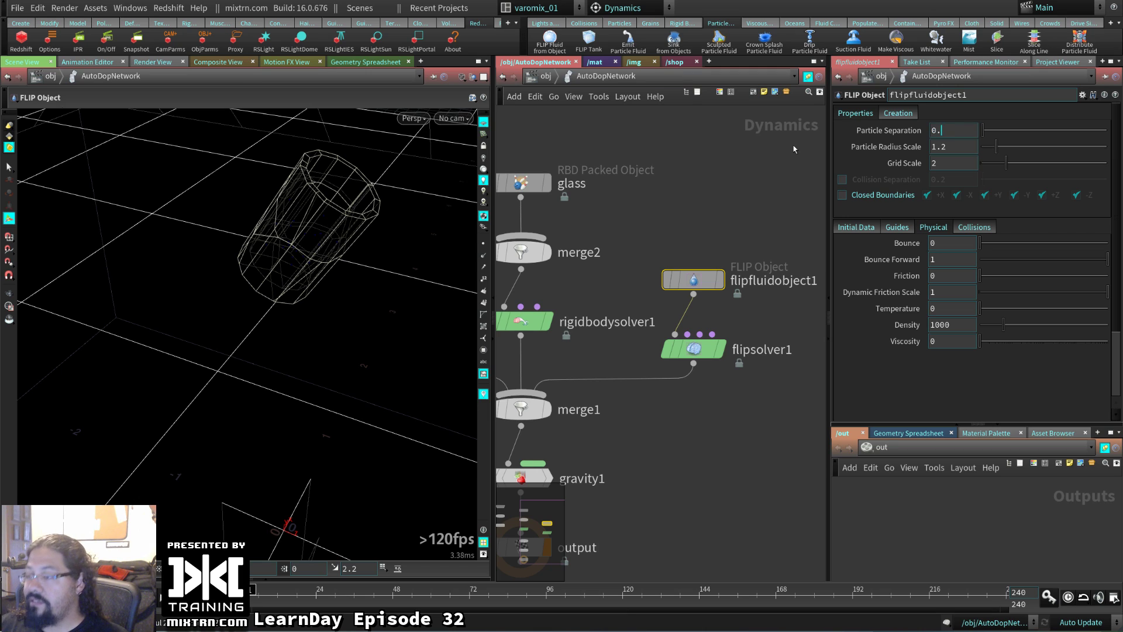
text(05)
key(Return)
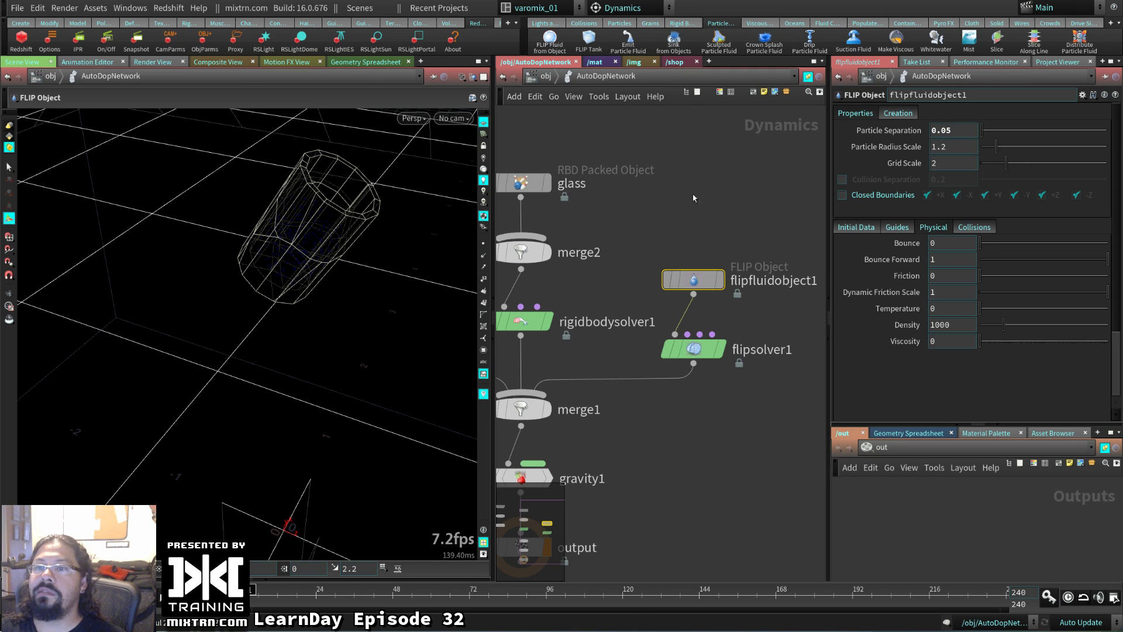
- Switch the viewport to shaded display and play the glass and fluid simulation from a lower angle
drag(360, 274, 318, 339)
key(w)
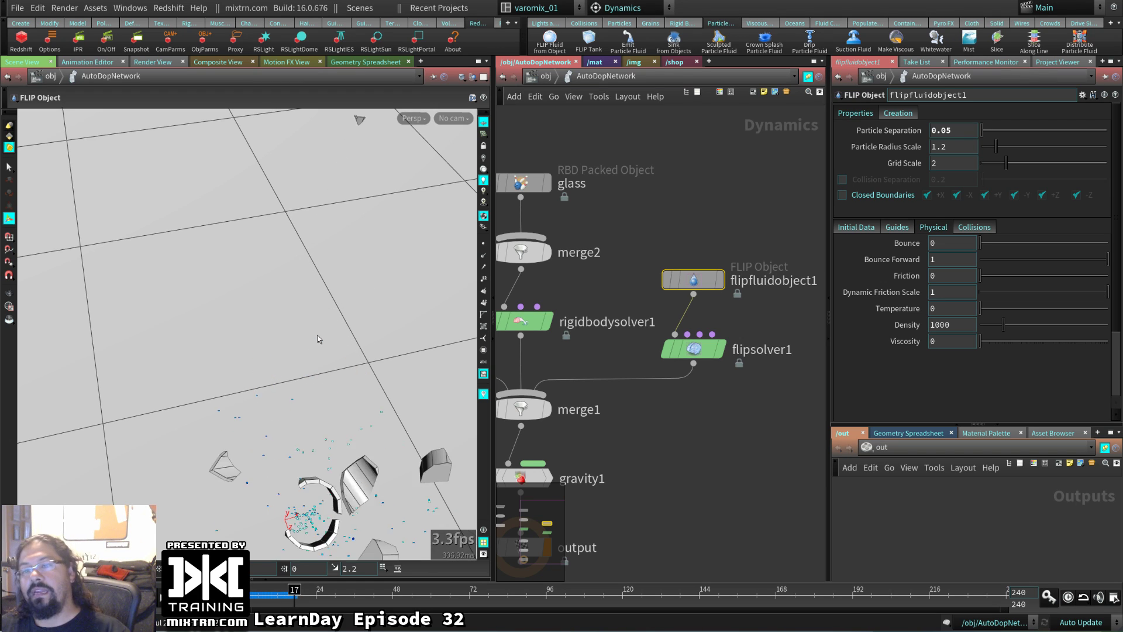
key(ctrl+Up)
drag(304, 350, 224, 372)
key(ctrl+Up)
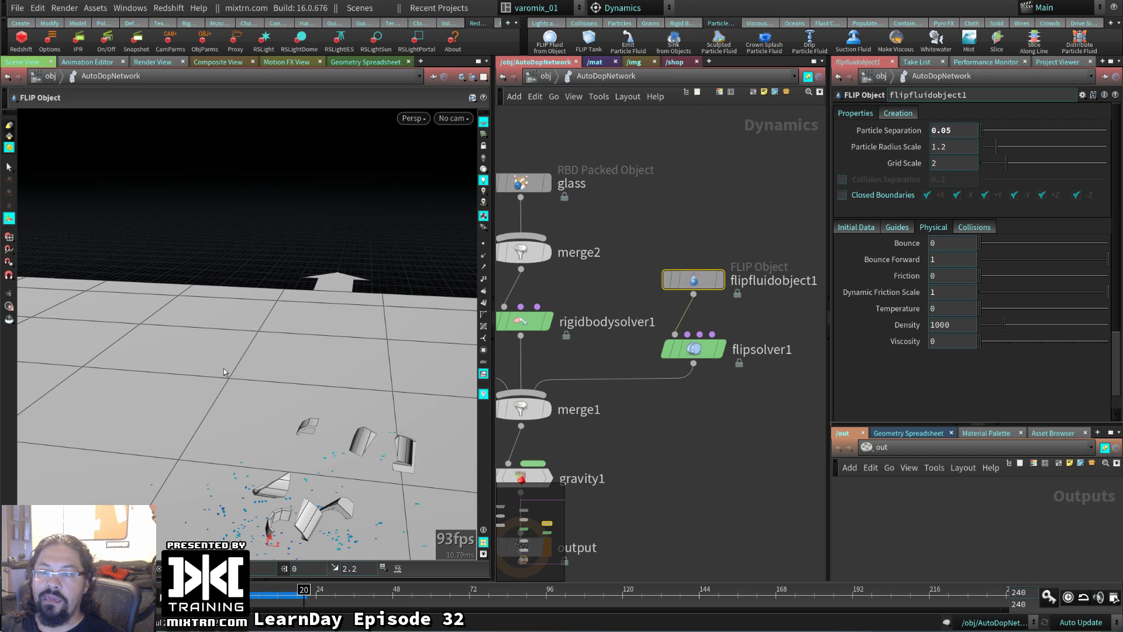
key(ctrl+Up)
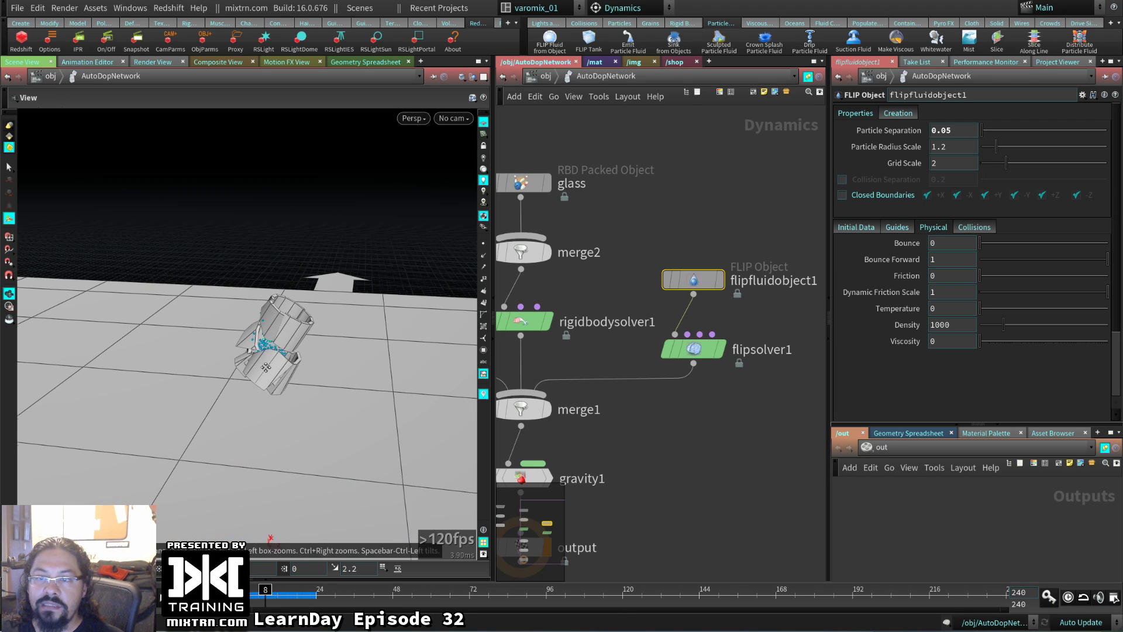
scroll(280, 351, up, 2)
- Return to object level, inspect the glass object's node network, and rewind to the first frame
key(u)
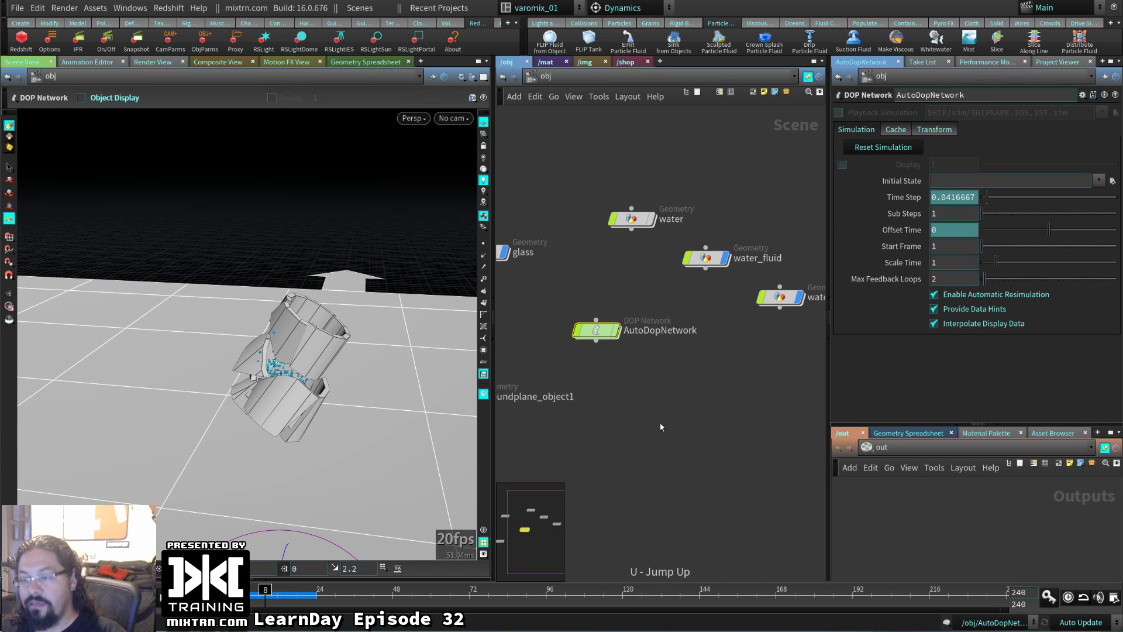
middle_drag(654, 424, 793, 421)
scroll(633, 362, down, 2)
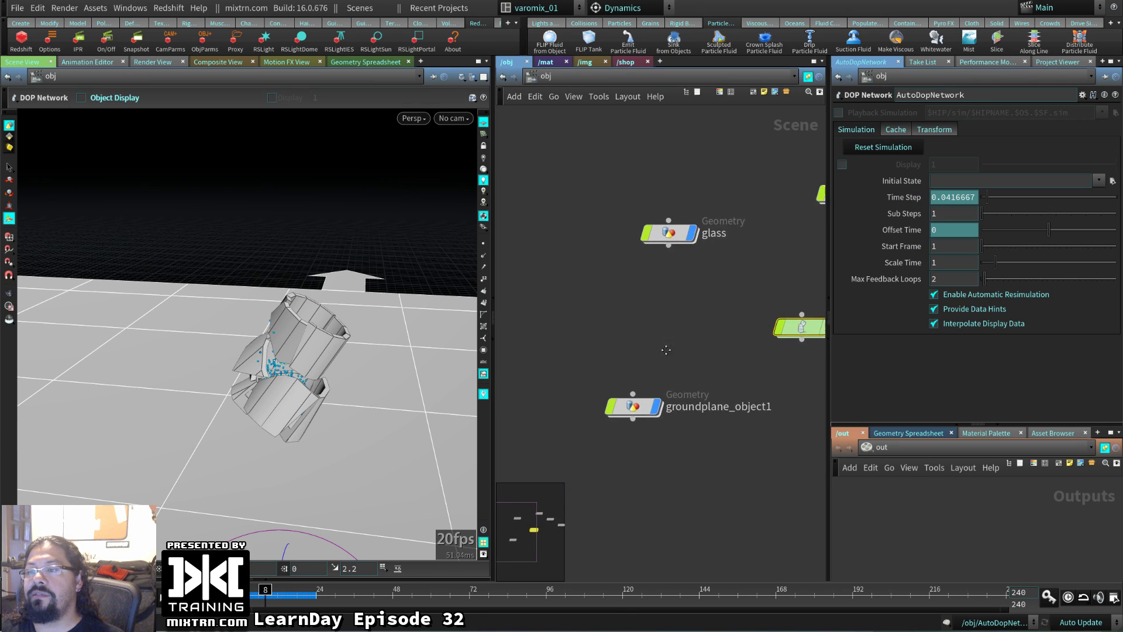
click(625, 279)
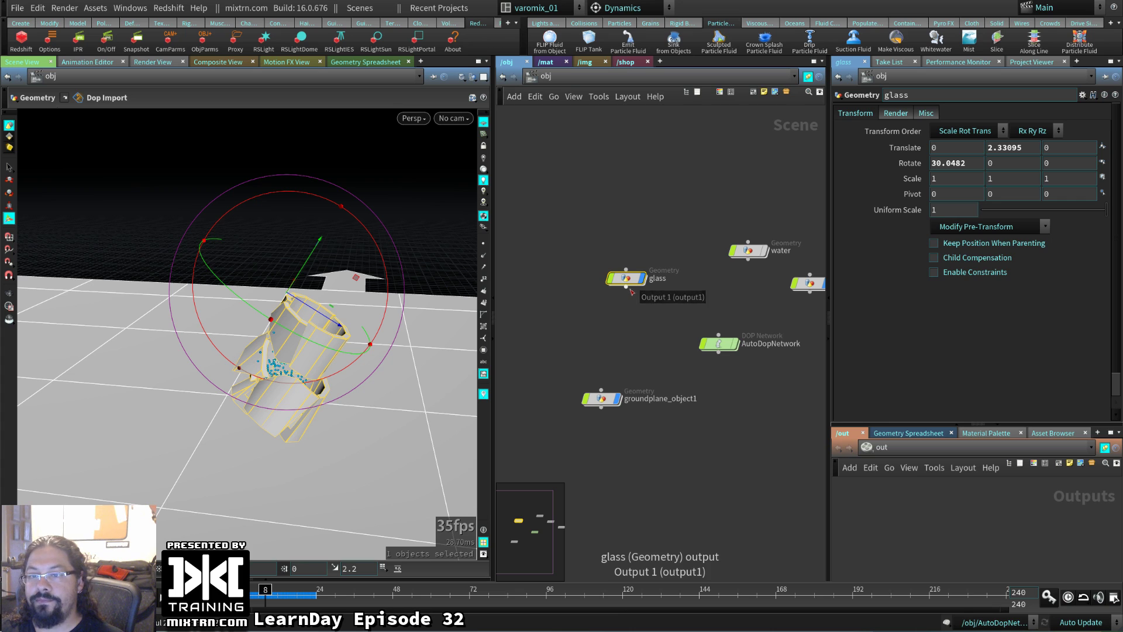
double_click(626, 279)
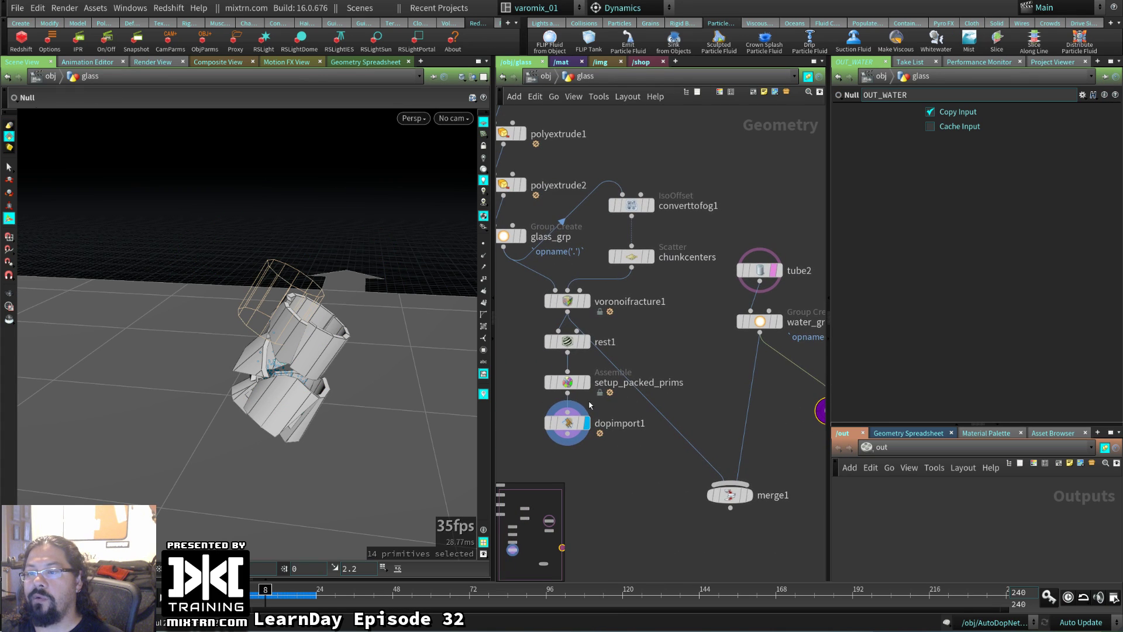
key(u)
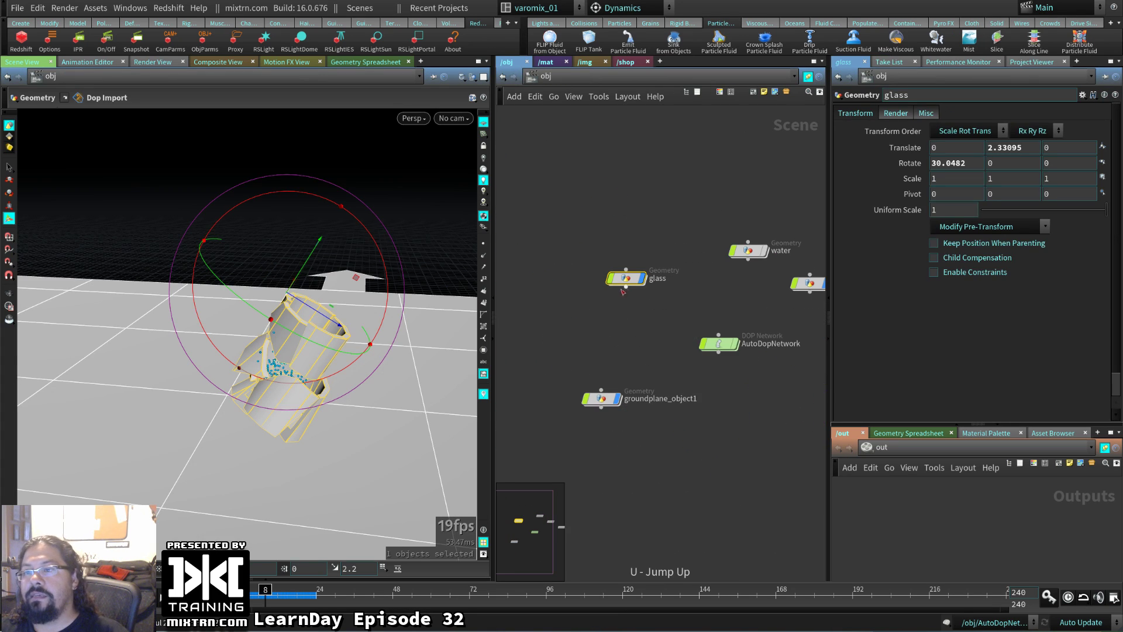
key(ctrl+Up)
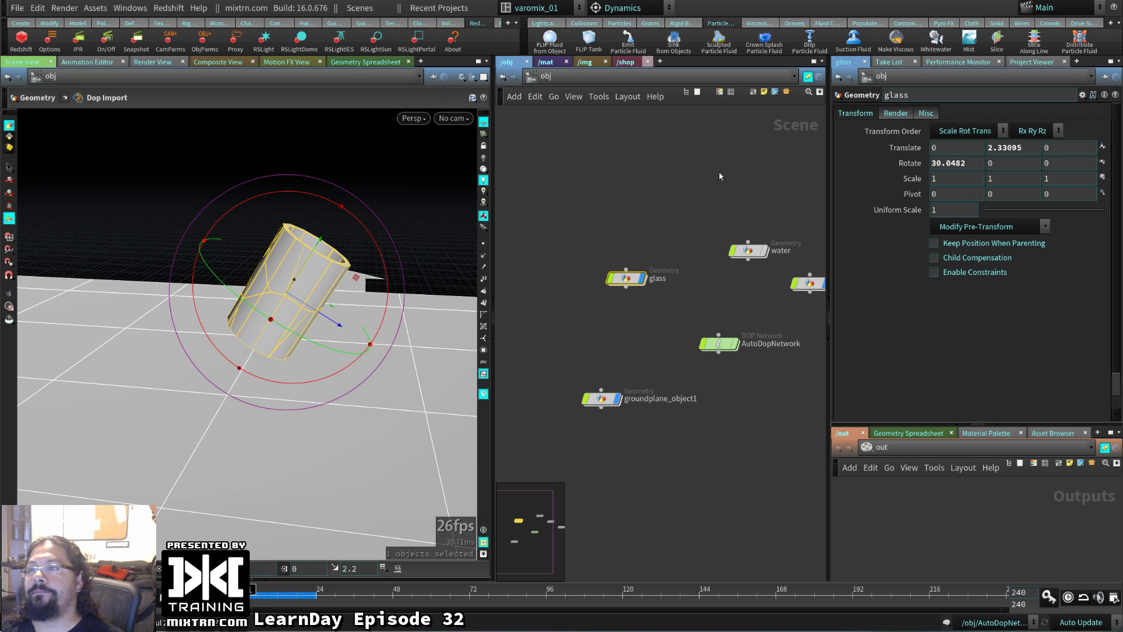
- Try to glue the fractured glass pieces with Glue Adjacent and check AutoDopNetwork for the constraint nodes
click(695, 24)
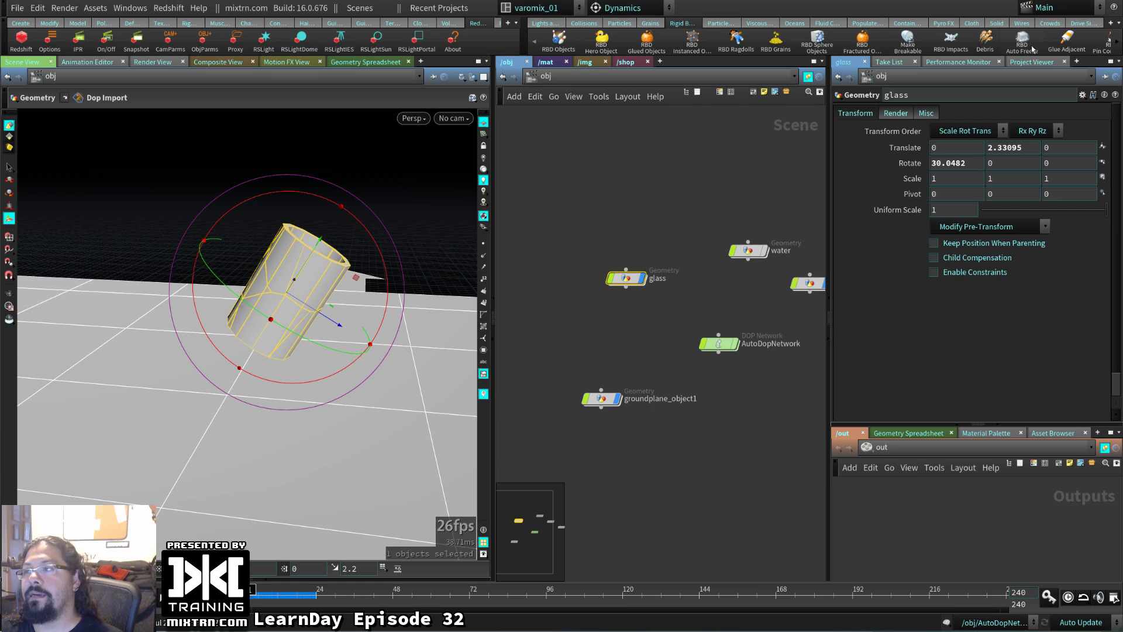
click(1068, 40)
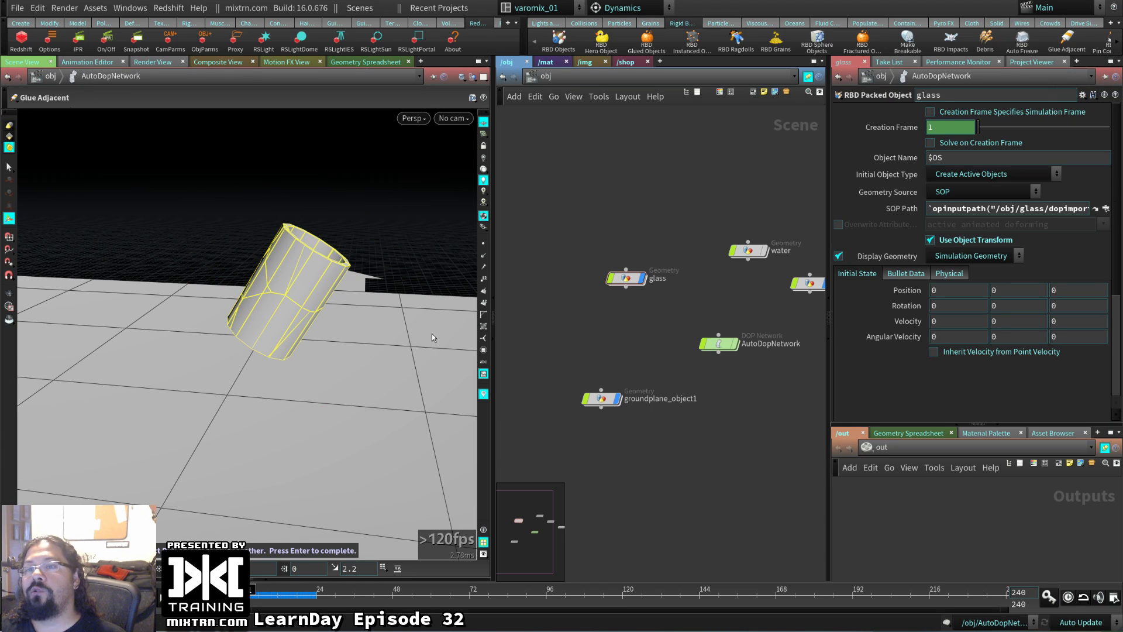
key(Return)
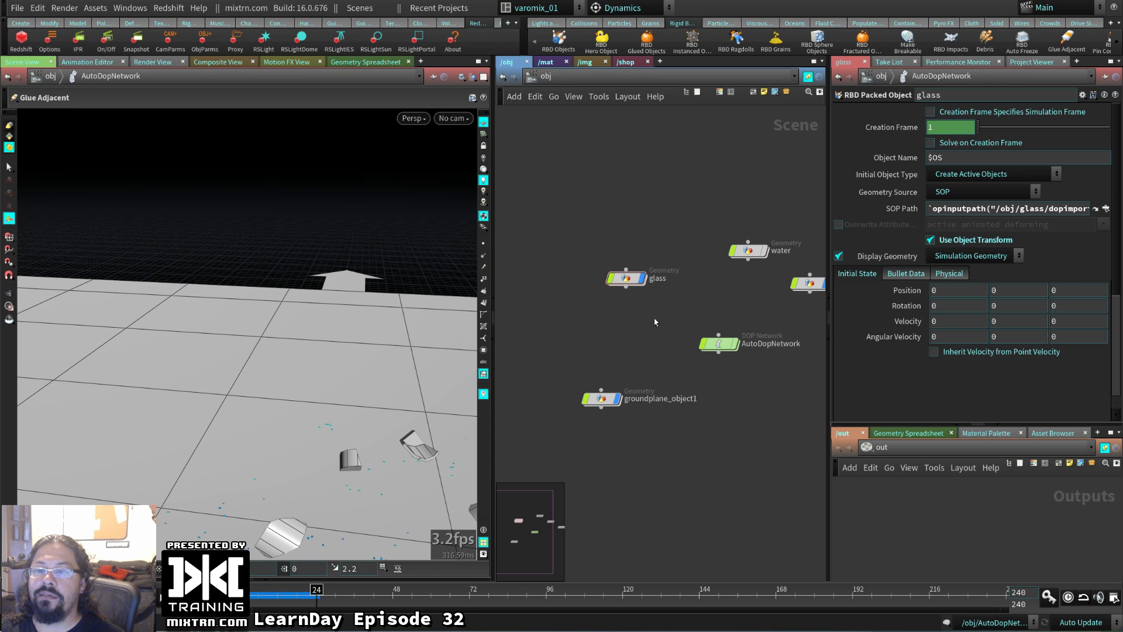
key(ctrl+Up)
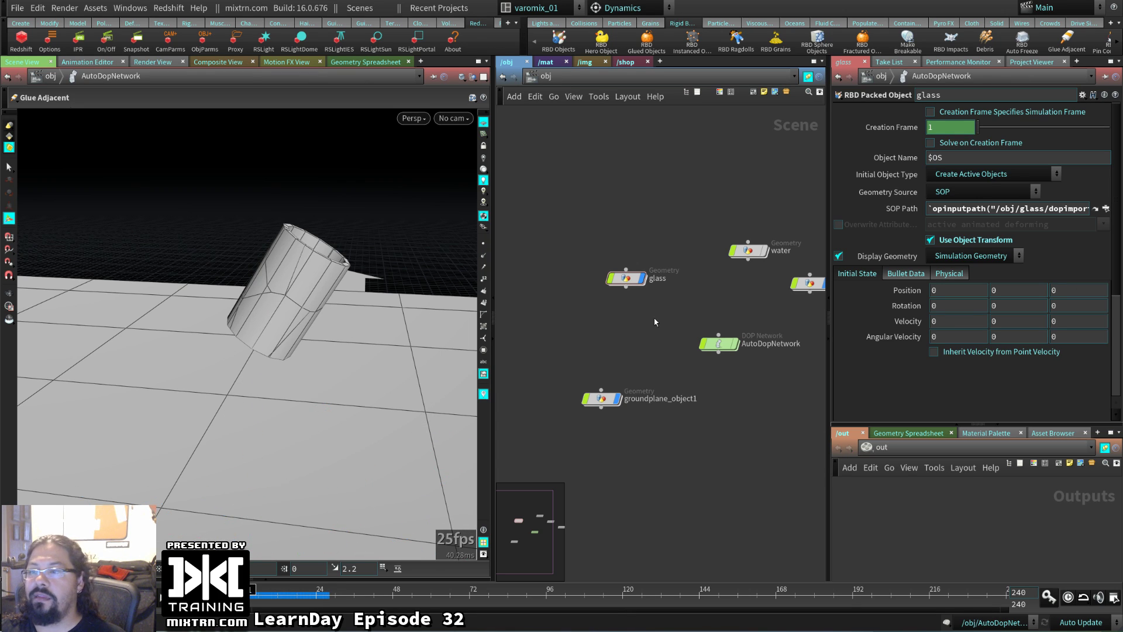
double_click(720, 342)
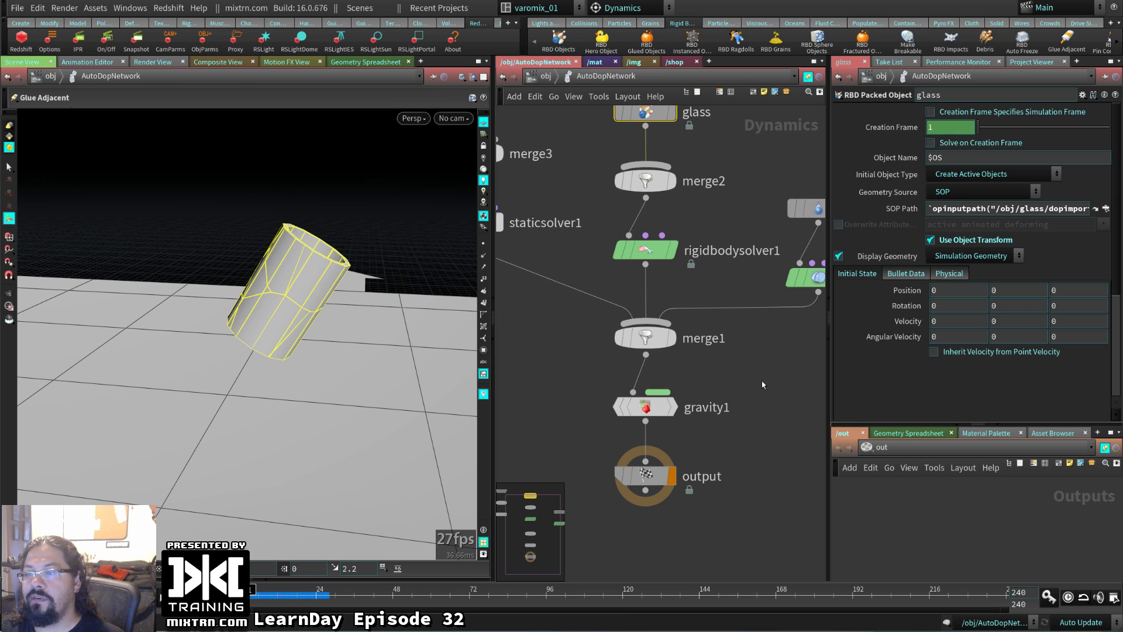
key(u)
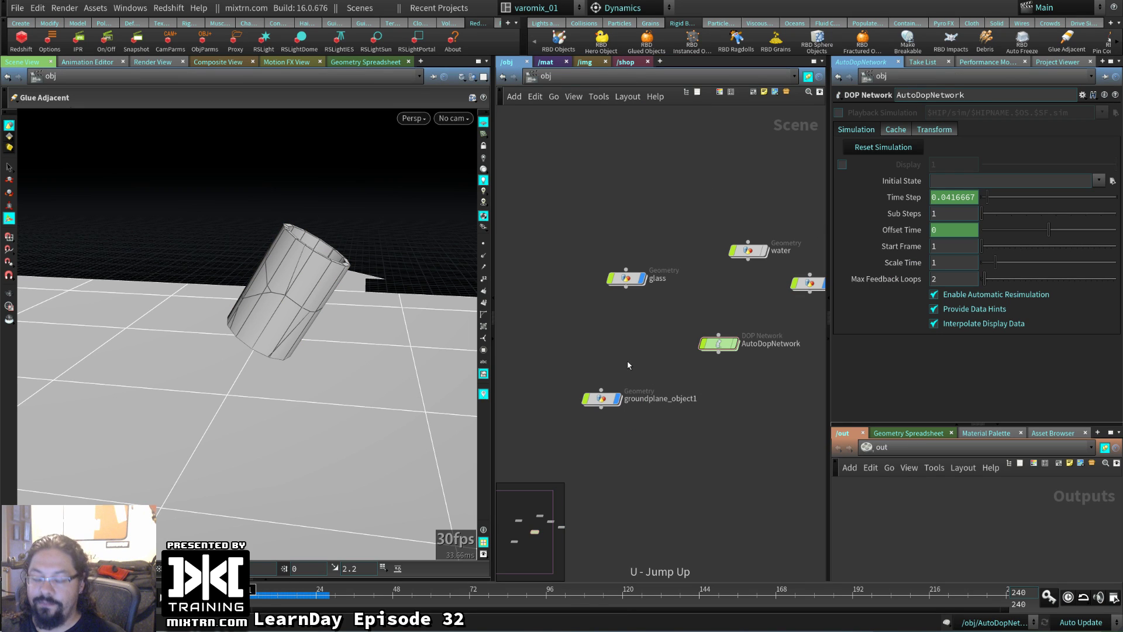
- Select the glass and apply Glue Adjacent to its fractured pieces, completing the tool from inside AutoDopNetwork
drag(605, 247, 637, 309)
click(1057, 40)
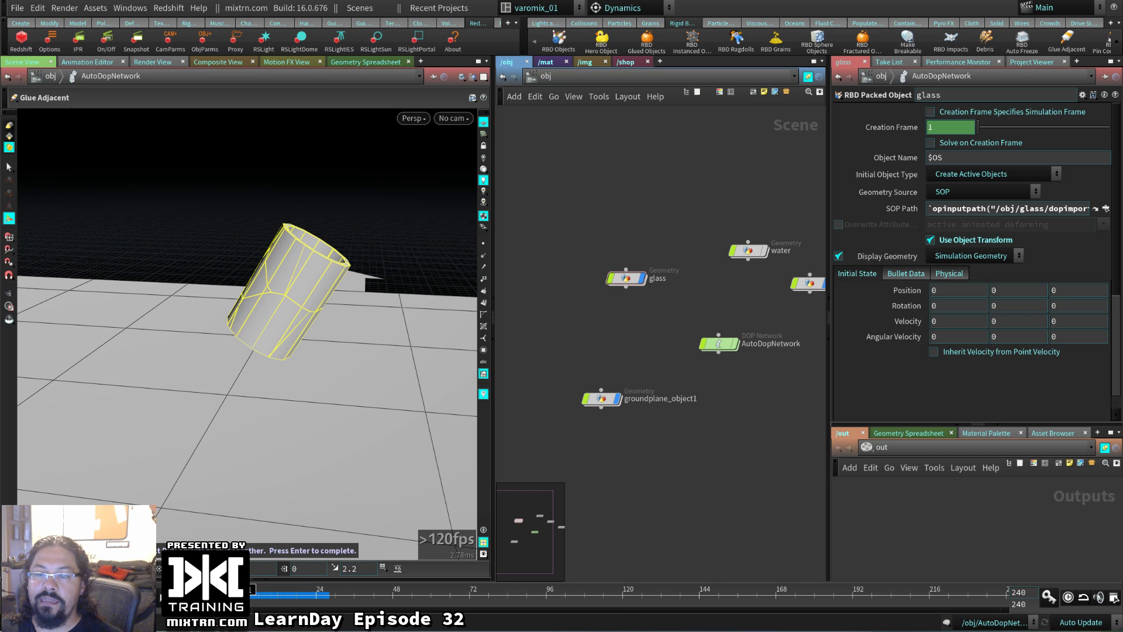
key(Return)
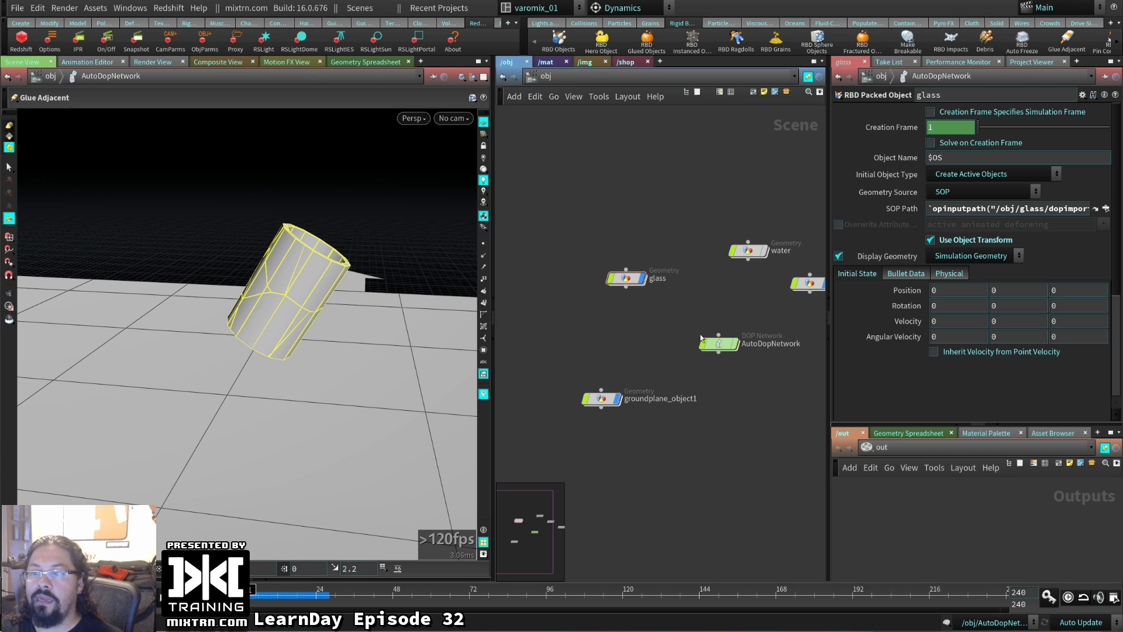
double_click(717, 343)
scroll(647, 352, up, 2)
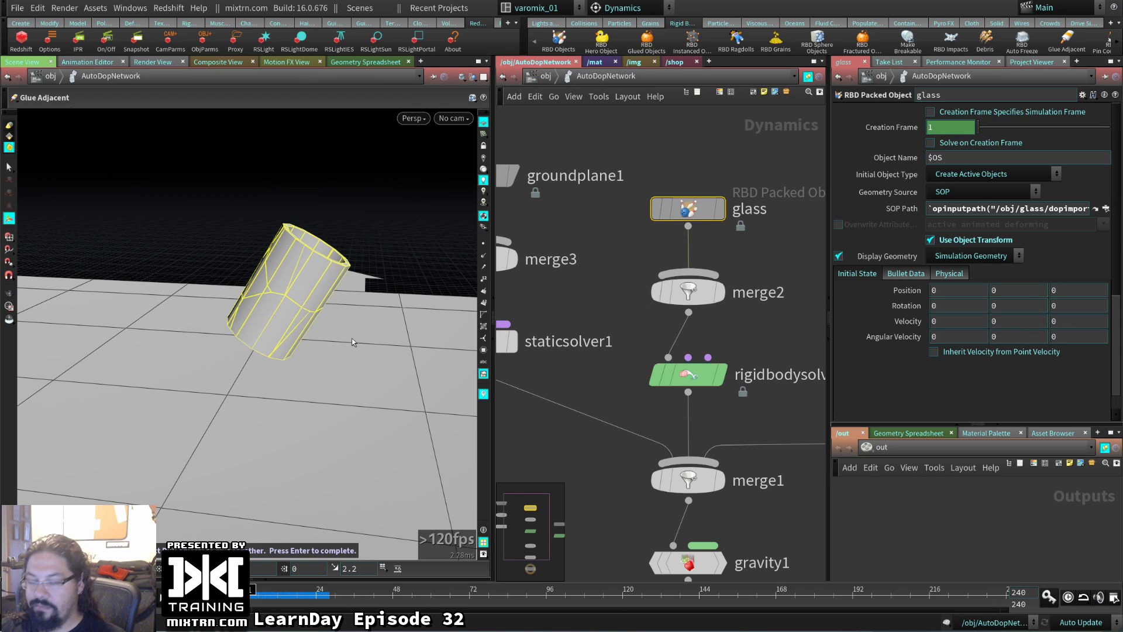
key(Return)
scroll(680, 349, down, 3)
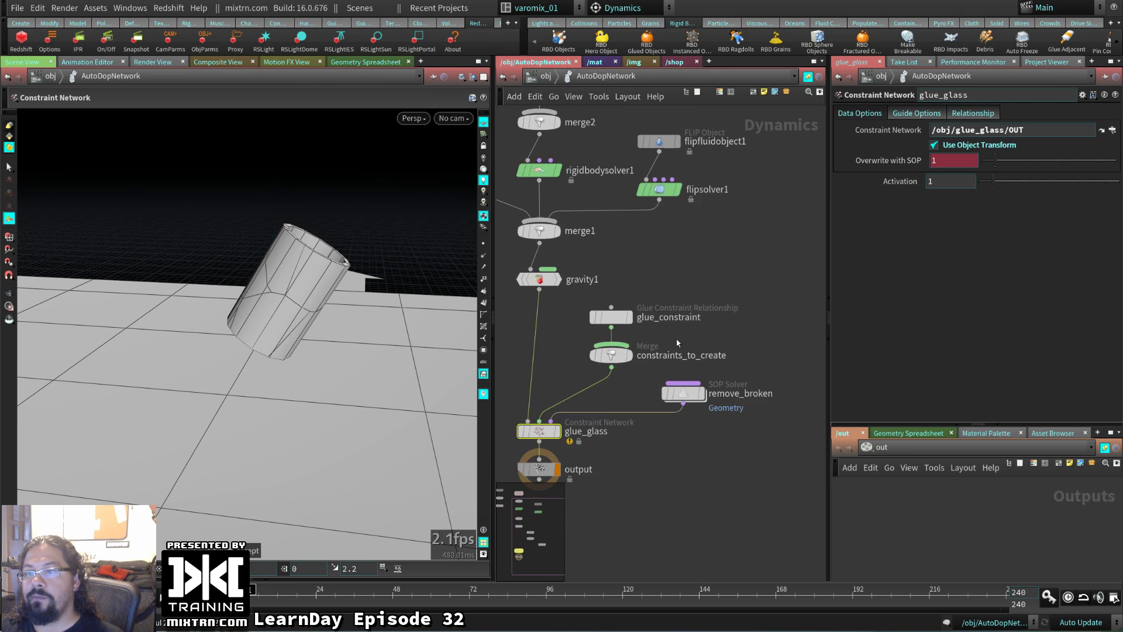
- Play the glued glass simulation several times and watch how the glass hits the ground plane
key(Up)
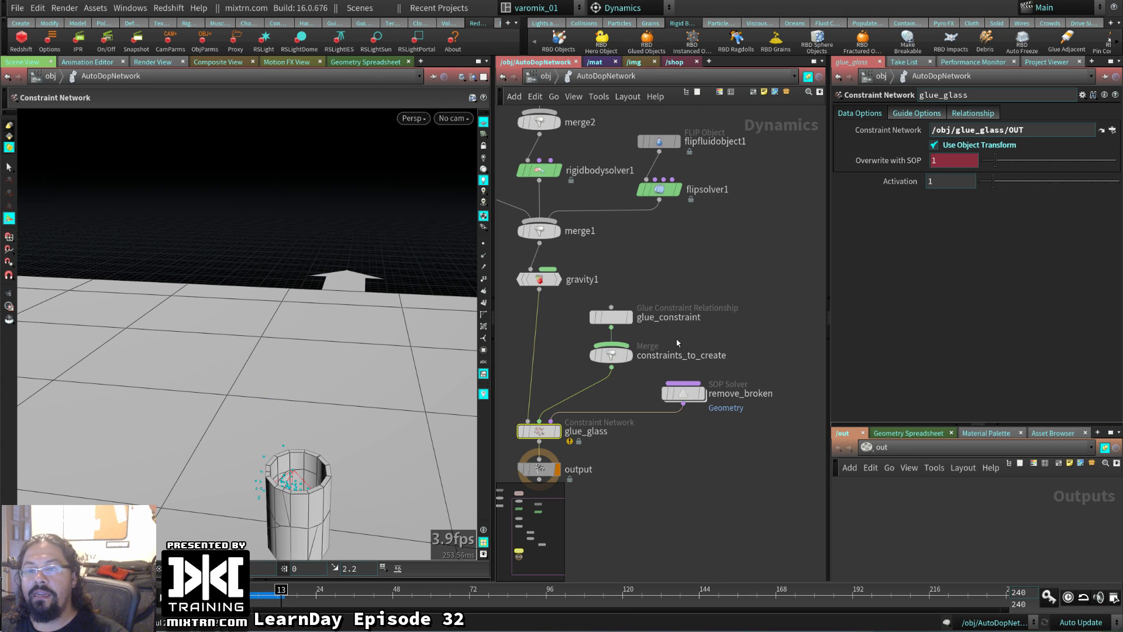
alt+drag(271, 458, 286, 154)
key(ctrl+Up)
key(Up)
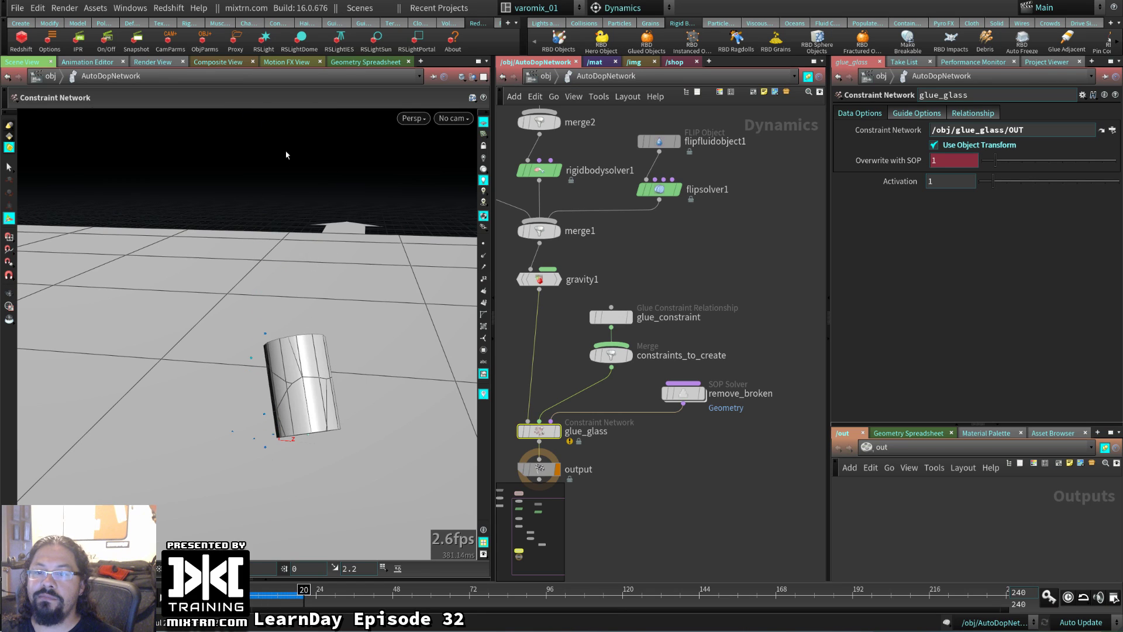
key(ctrl+Up)
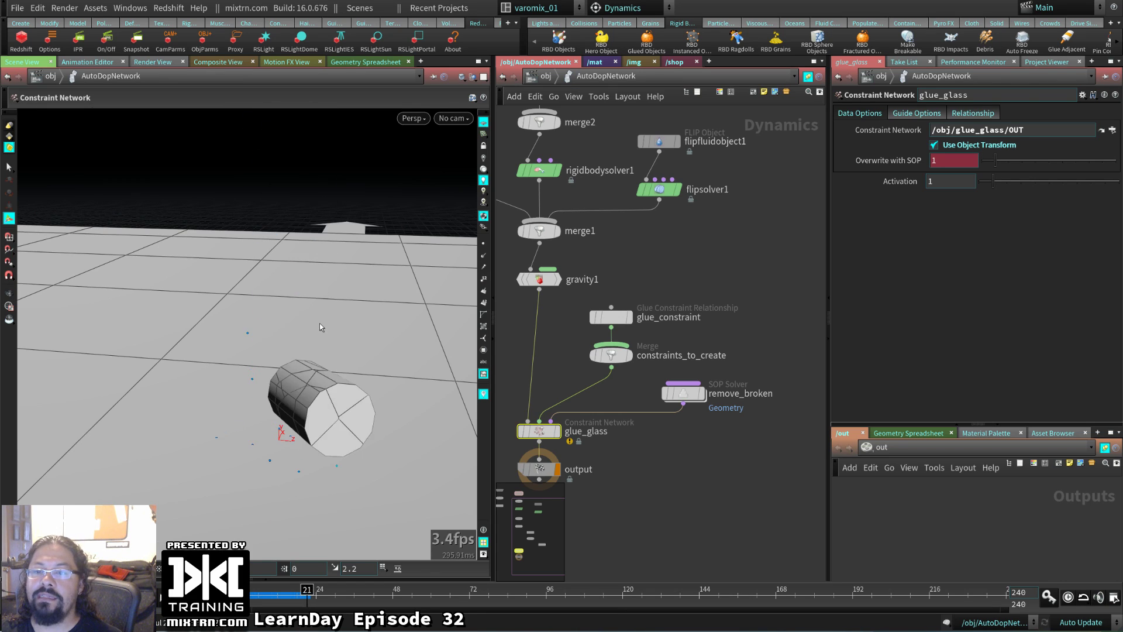
key(ctrl+Up)
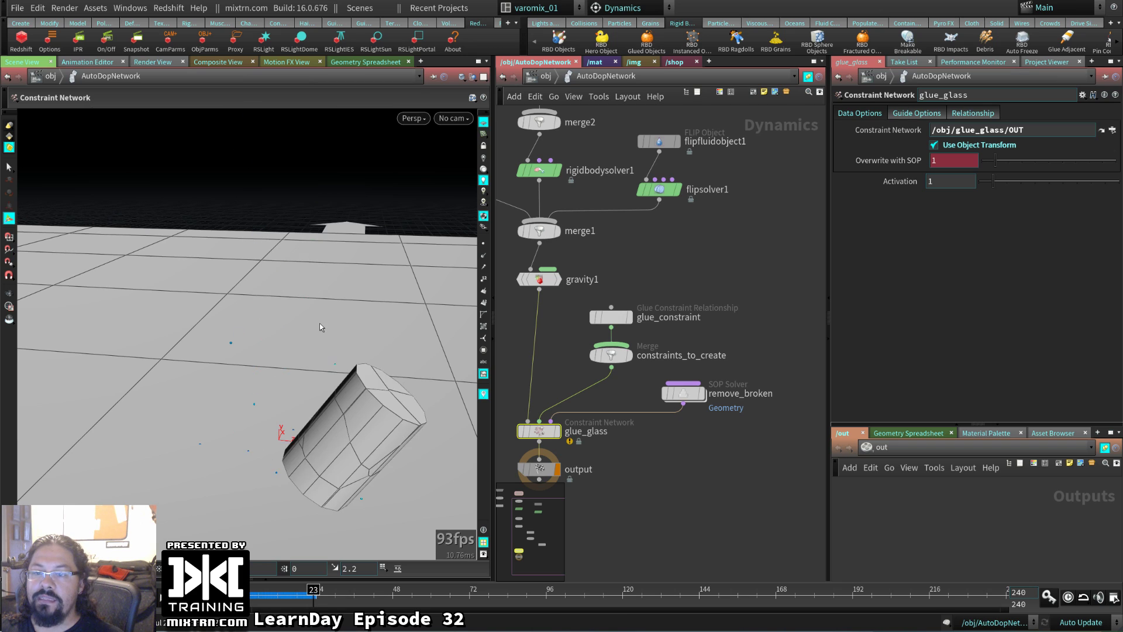
key(ctrl+Up)
- Set the Strength of the glue_constraint node to 1
middle_drag(610, 316, 648, 220)
click(648, 221)
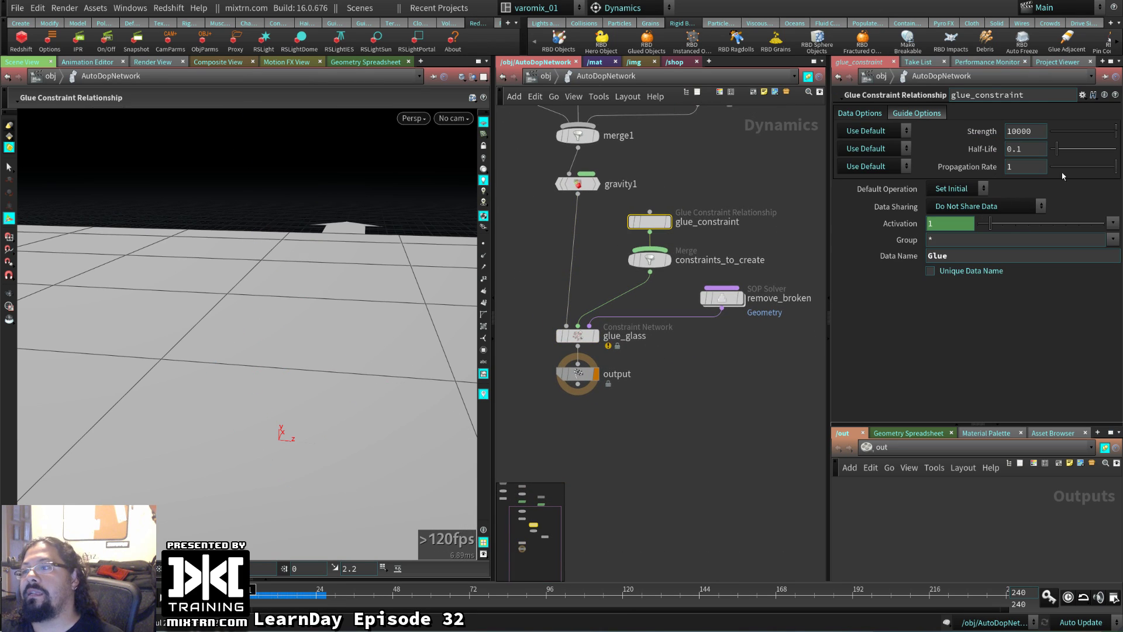
ctrl+middle_click(951, 133)
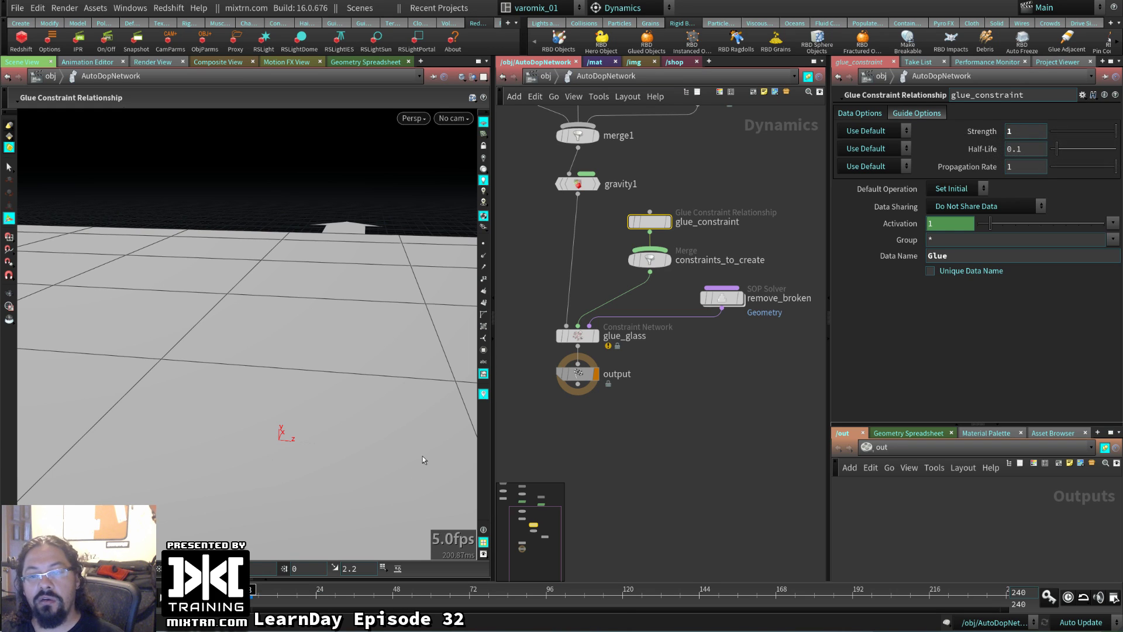
- Play the simulation with the current glue strength and examine how the glass pieces separate above the ground plane
key(Up)
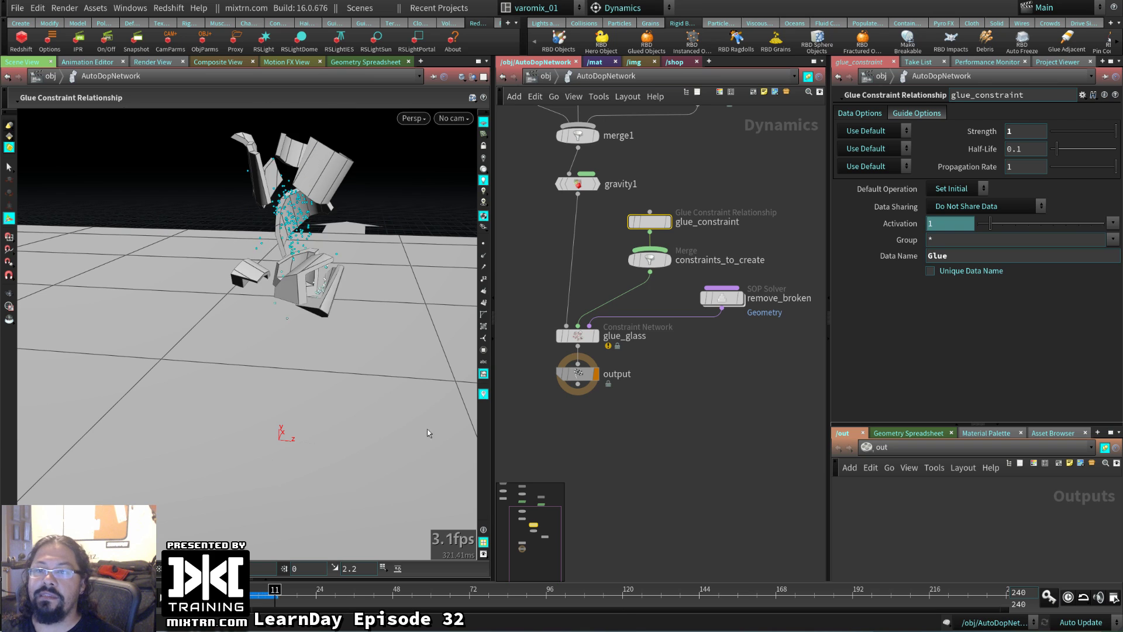
middle_drag(427, 429, 303, 421)
drag(303, 421, 261, 268)
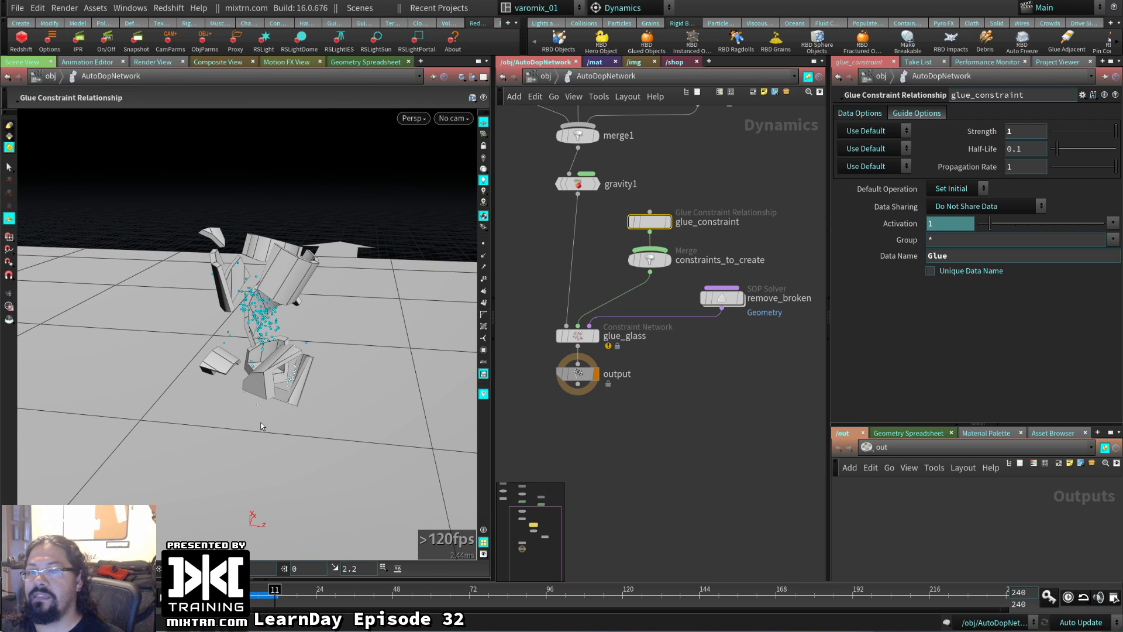
drag(261, 425, 253, 474)
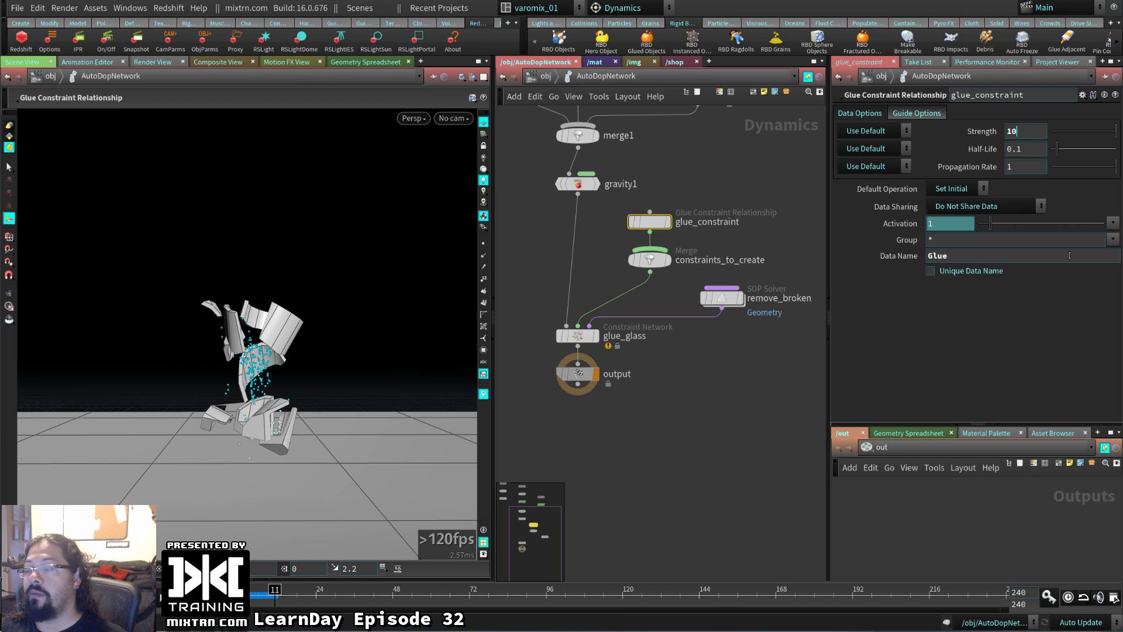
- Set the Strength of glue_constraint to 100, play the simulation, and return to the first frame
key(ctrl+Up)
key(Up)
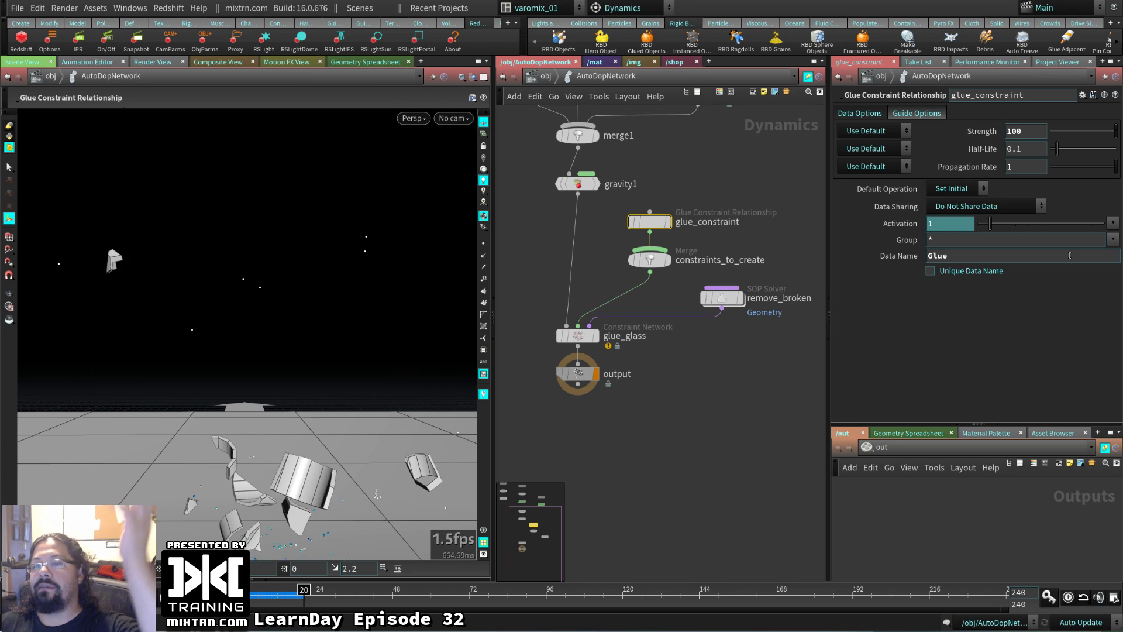
alt+right_drag(275, 412, 234, 424)
alt+middle_drag(234, 424, 239, 416)
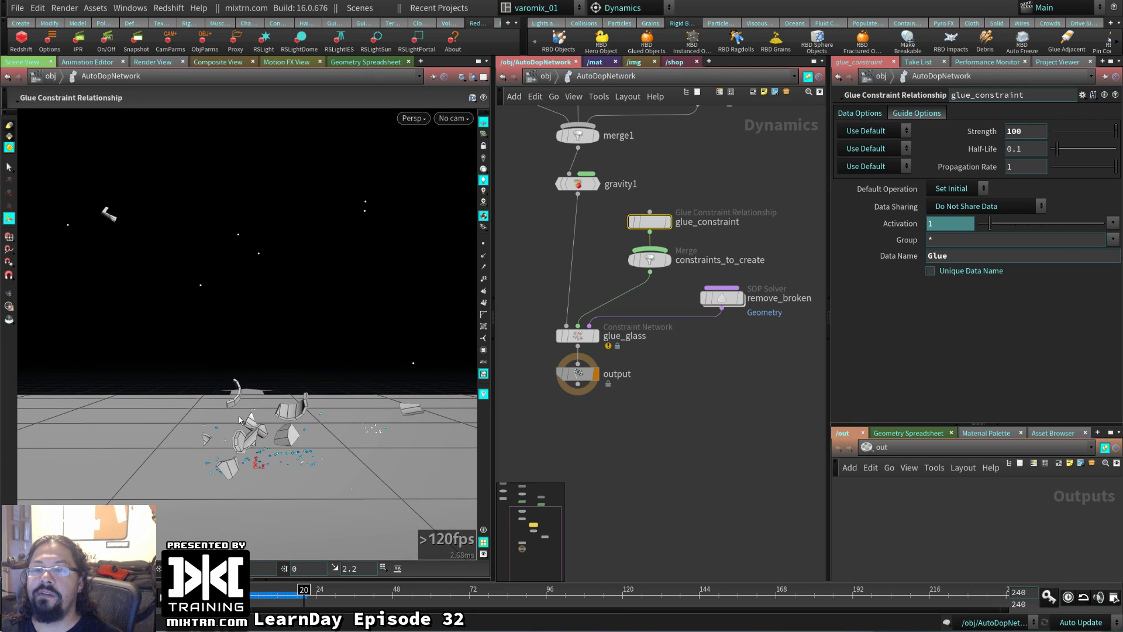
key(ctrl+Up)
key(Up)
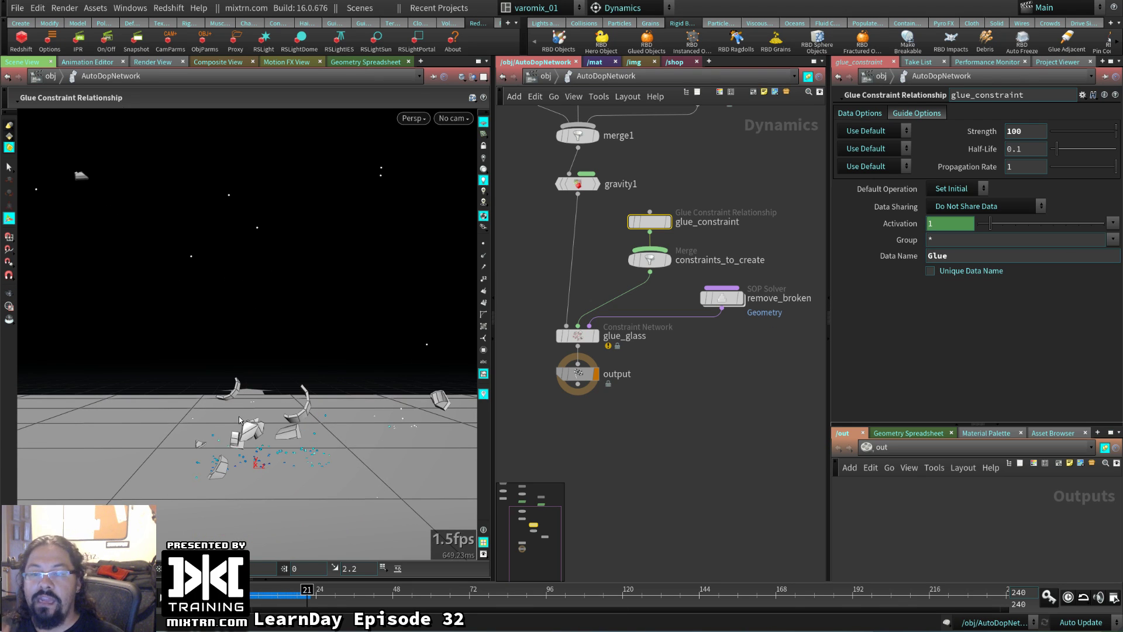
key(ctrl+Up)
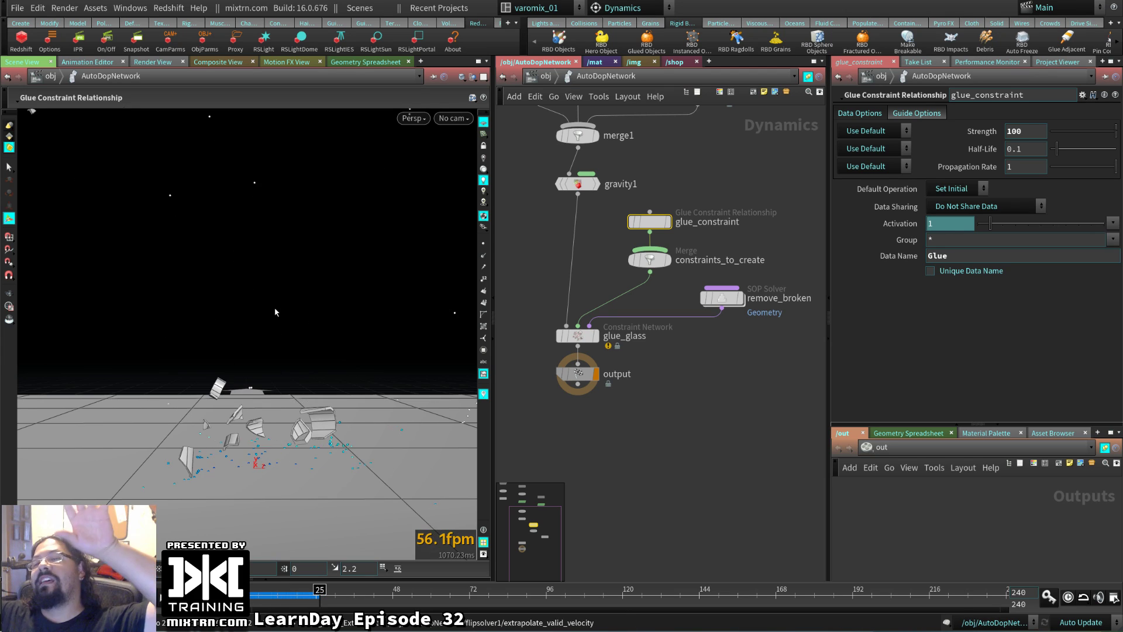
key(ctrl+Up)
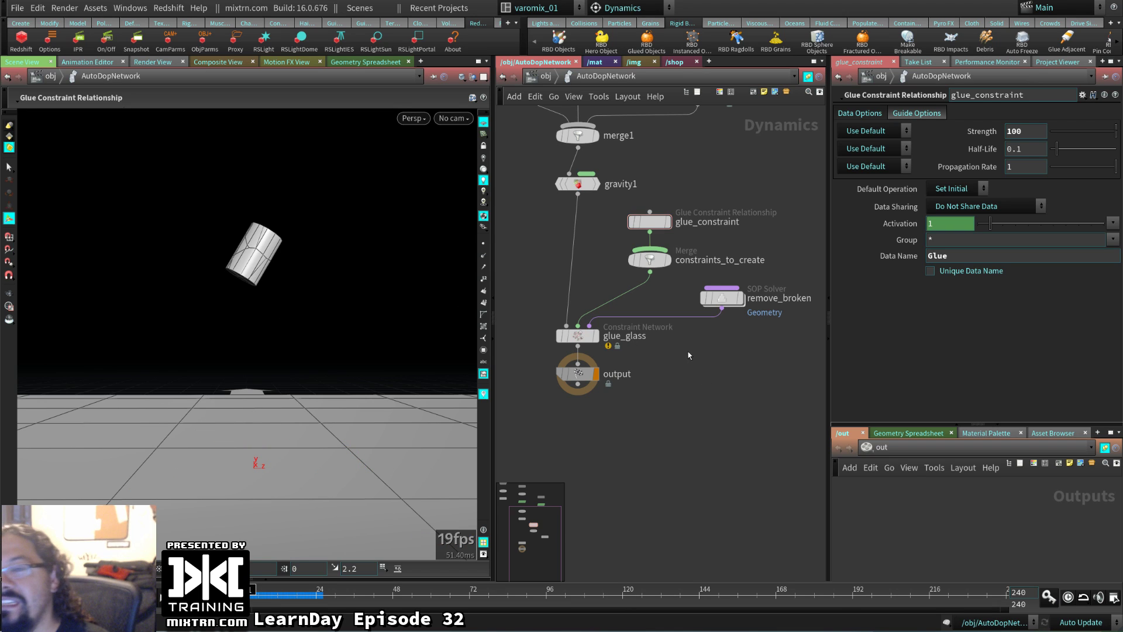
- Set the Particle Separation of flipfluidobject1 to 0.02, play the simulation, and return to the first frame
middle_drag(689, 355, 704, 484)
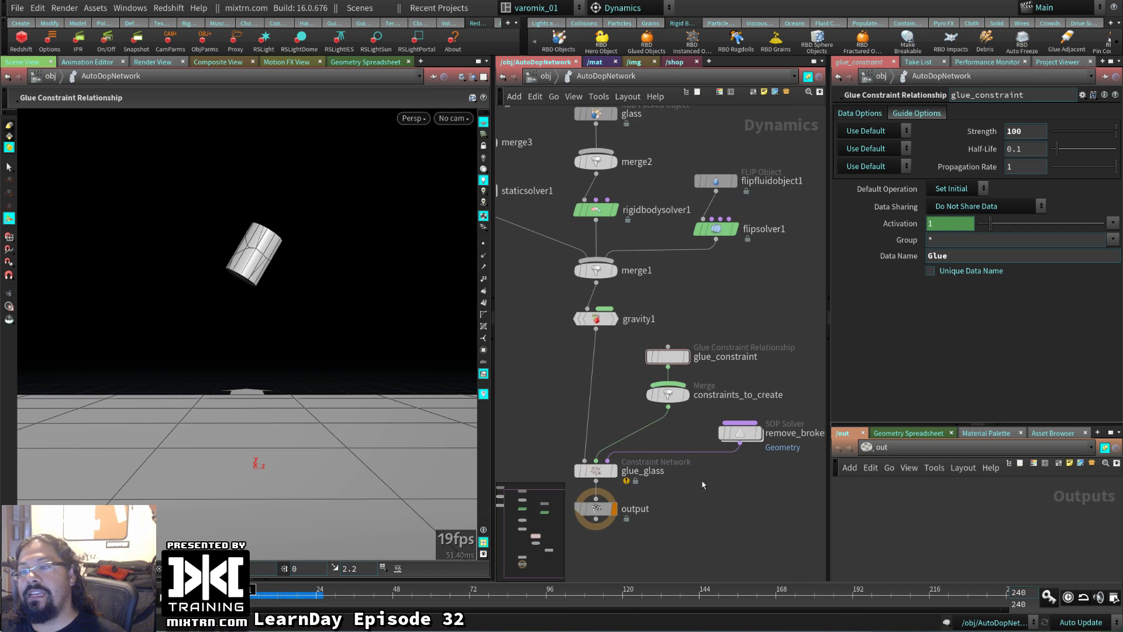
middle_drag(670, 339, 660, 440)
click(705, 281)
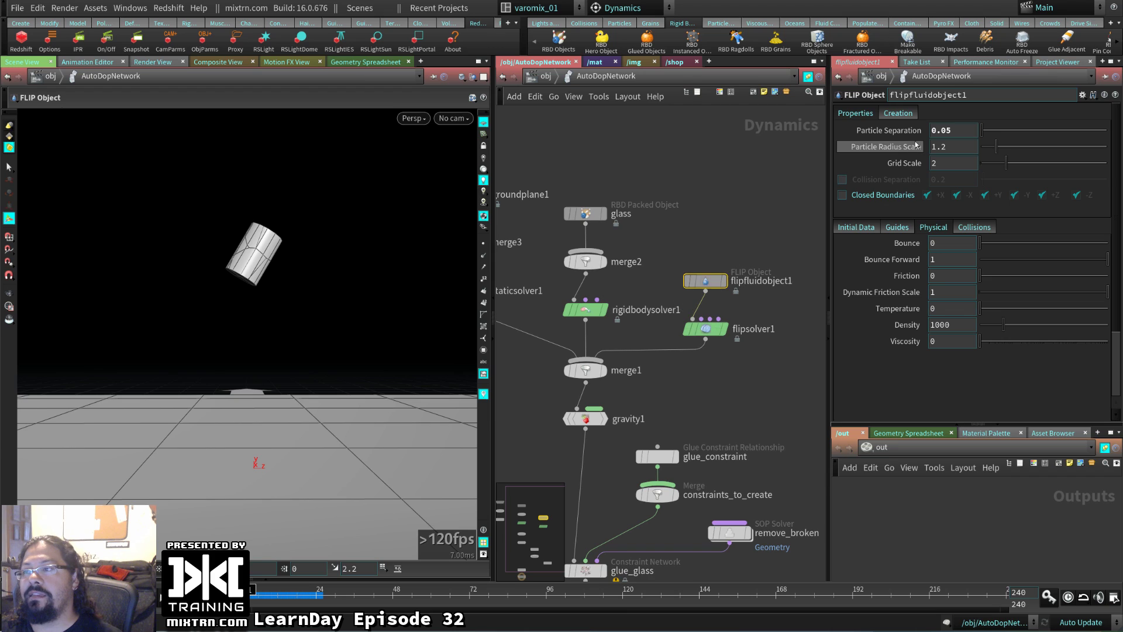
text(0.02)
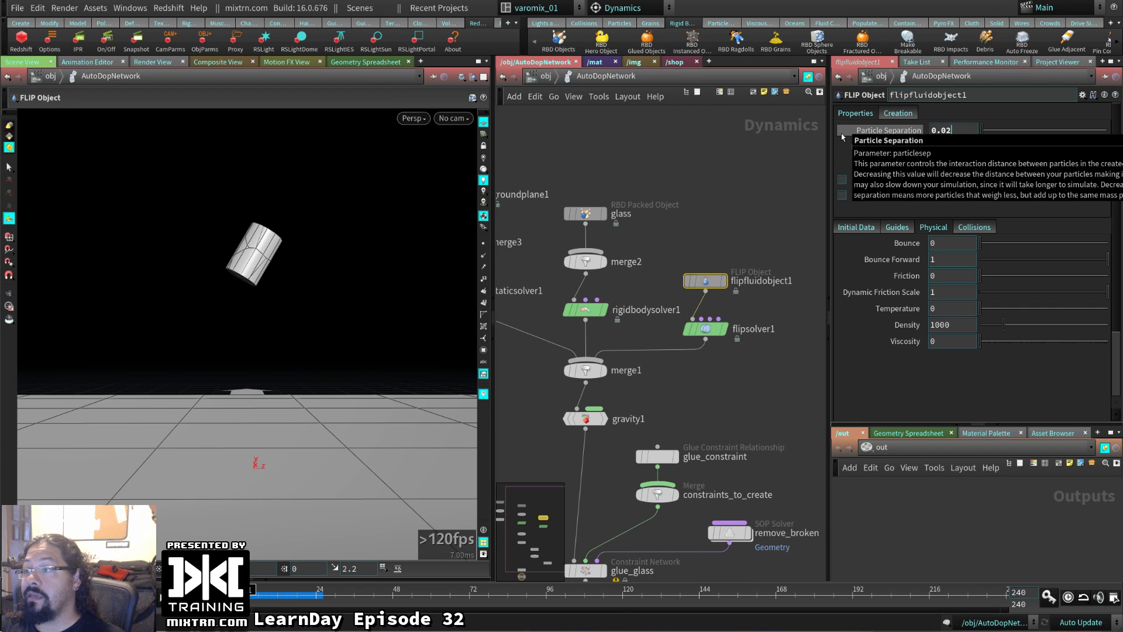
key(Return)
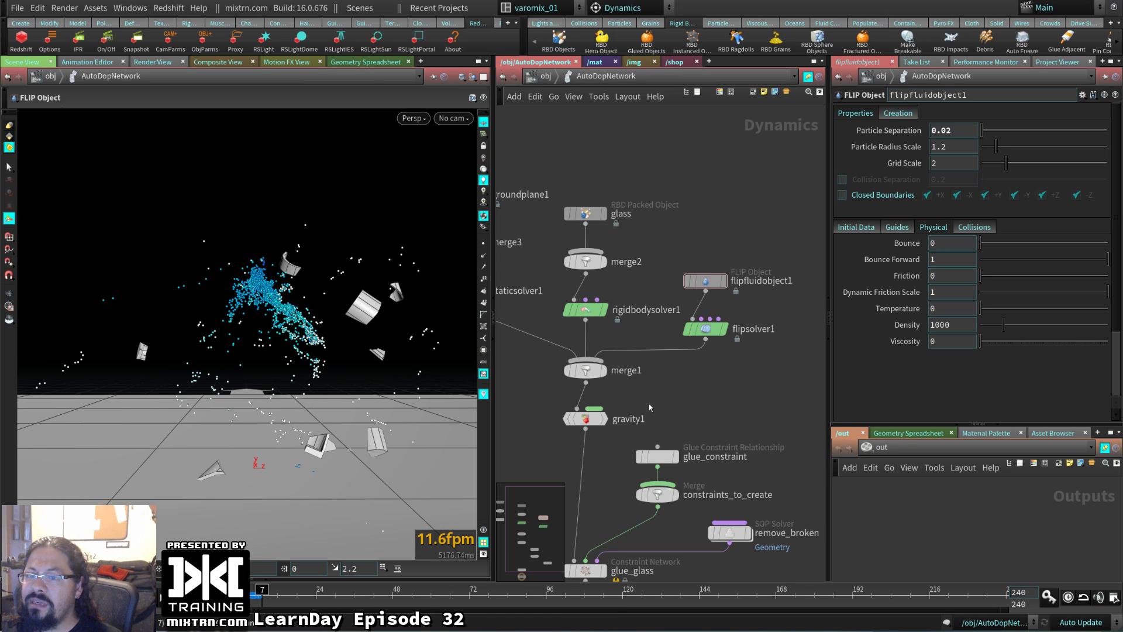
key(ctrl+Up)
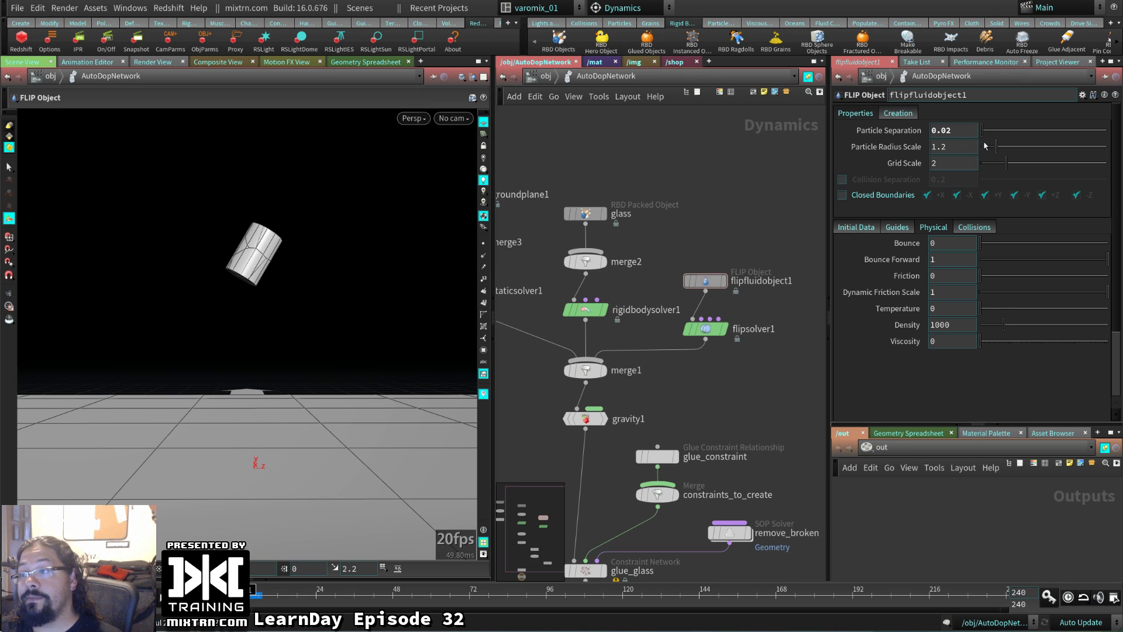
- Set the Particle Separation of flipfluidobject1 to 0.03 and play the simulation, viewing the glass from above before rewinding
click(960, 131)
text(0.0)
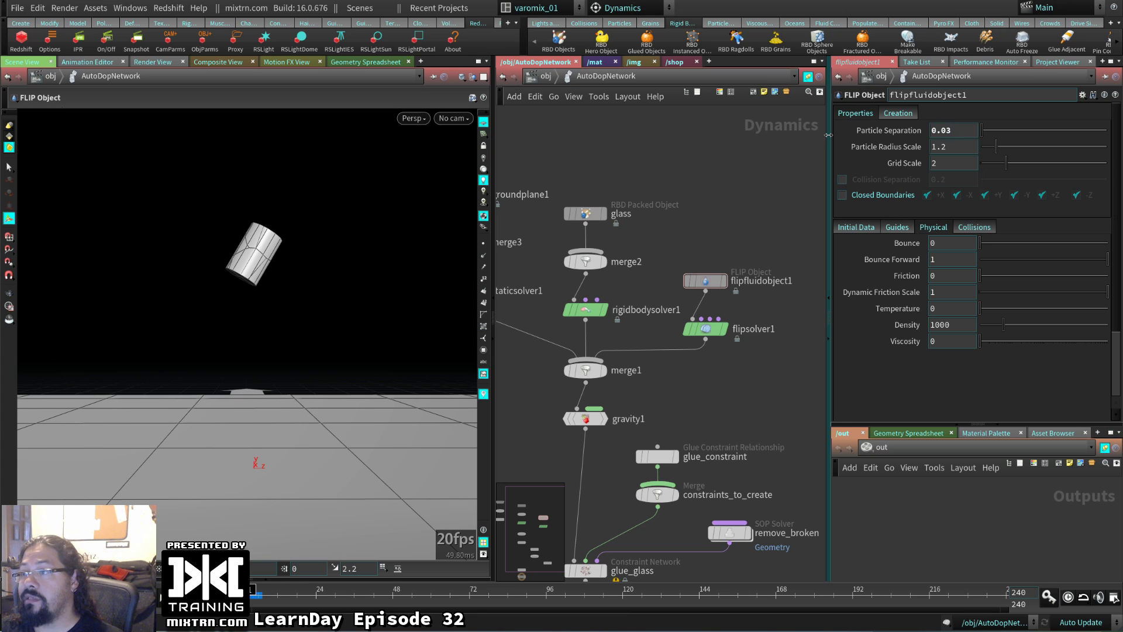
alt+drag(254, 323, 292, 441)
key(Up)
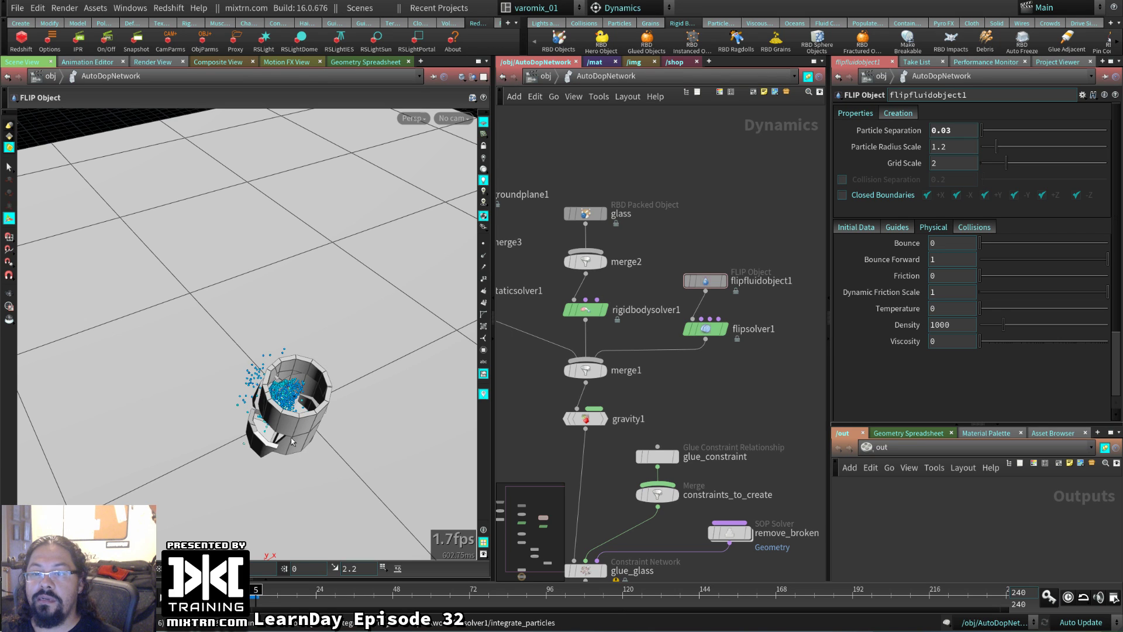
scroll(339, 457, up, 3)
alt+drag(339, 456, 356, 370)
key(ctrl+Left)
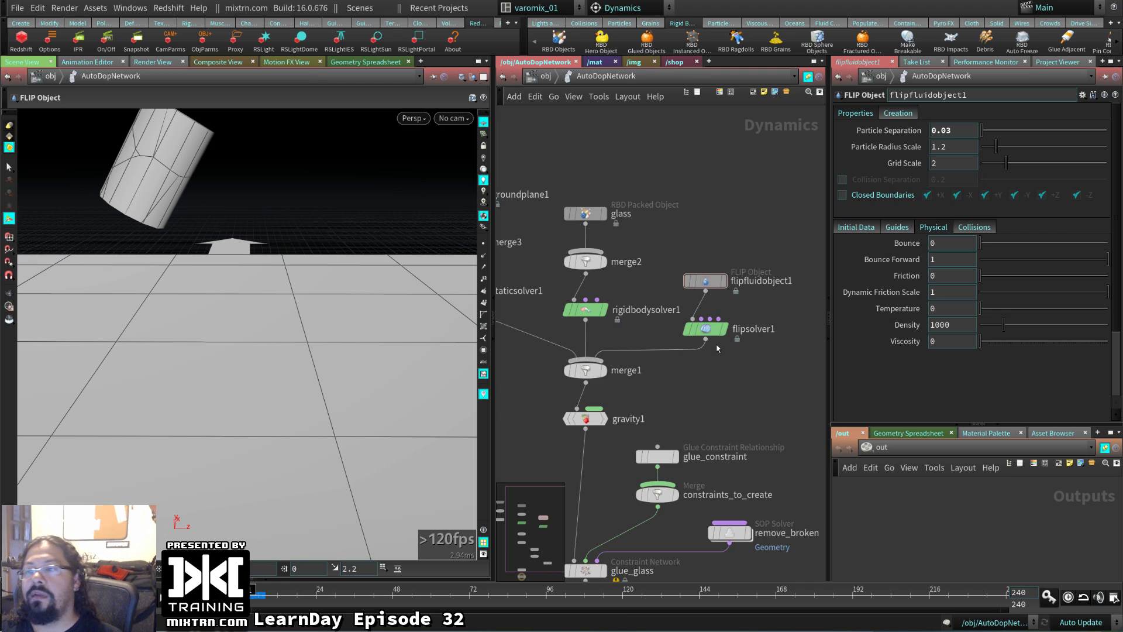
- Set the Strength of glue_constraint to 200, play the simulation, and return to the first frame
middle_drag(757, 388, 772, 285)
click(675, 353)
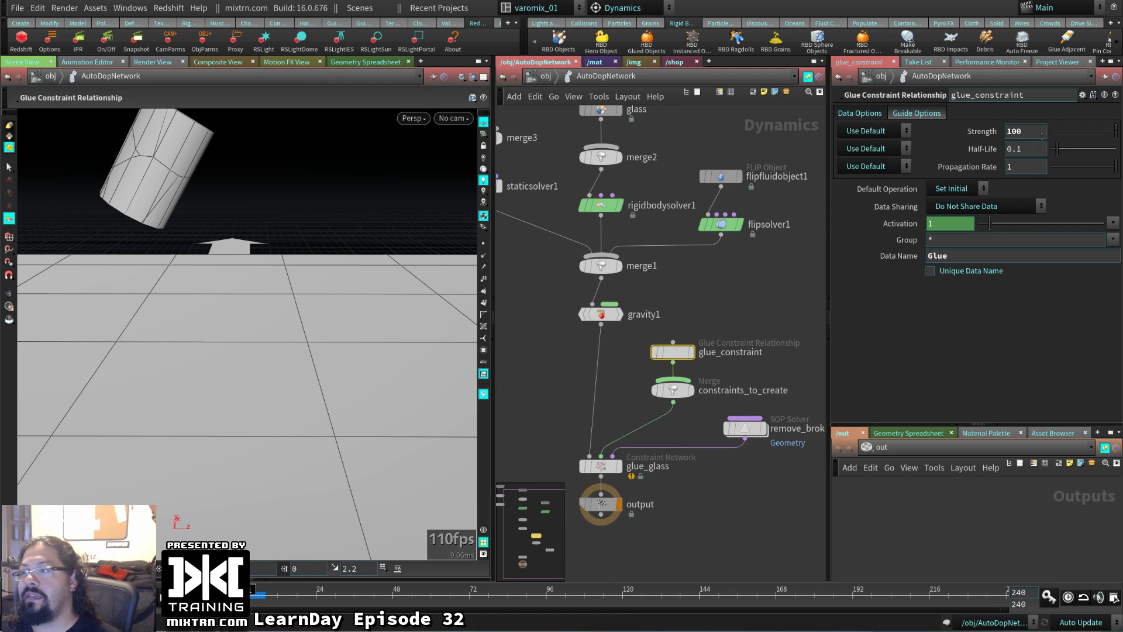
click(1024, 131)
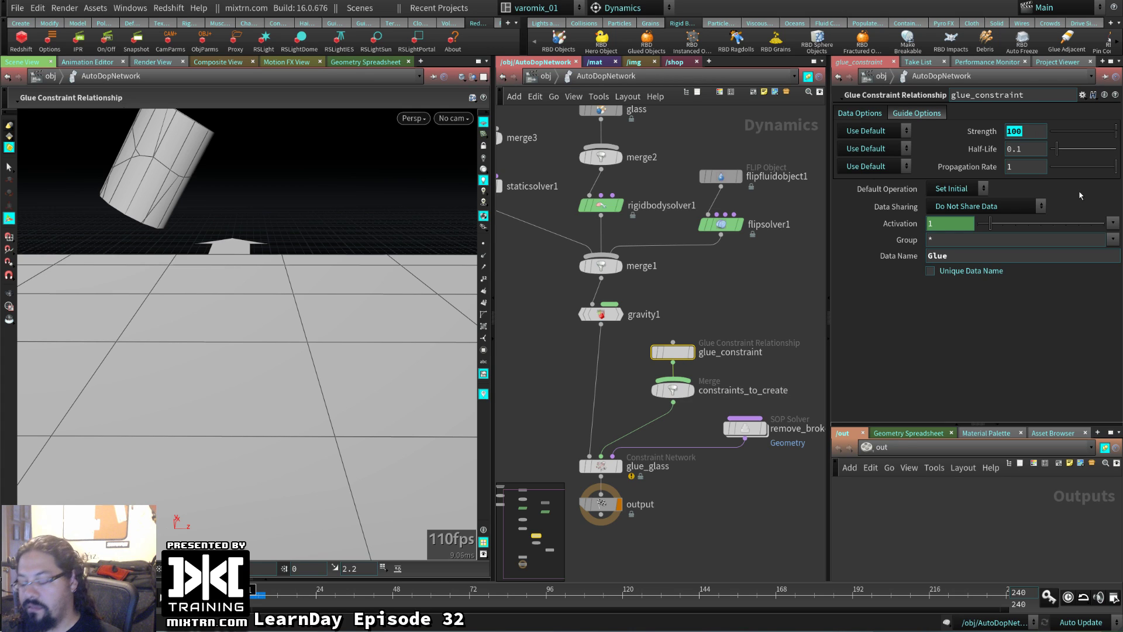
text(200)
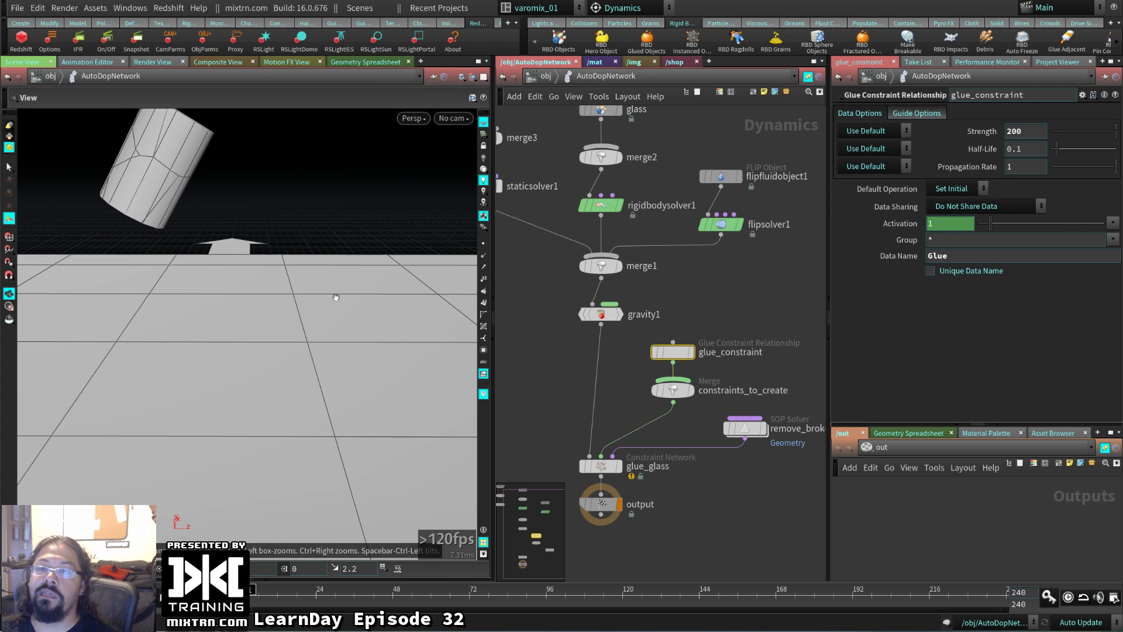
drag(336, 298, 341, 368)
key(Up)
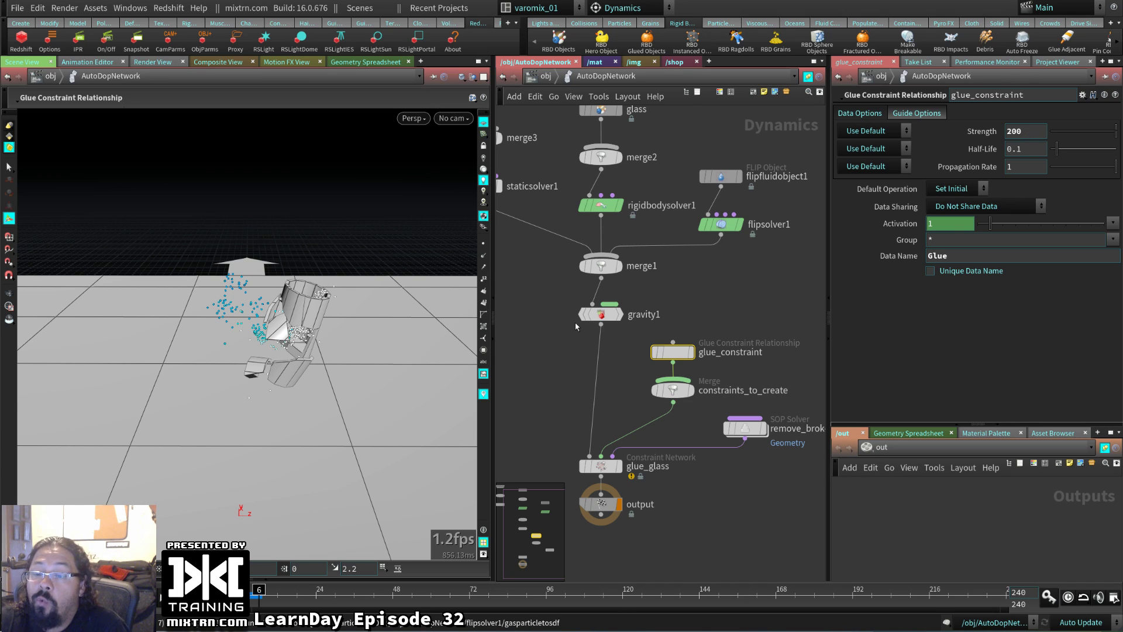
key(ctrl+Up)
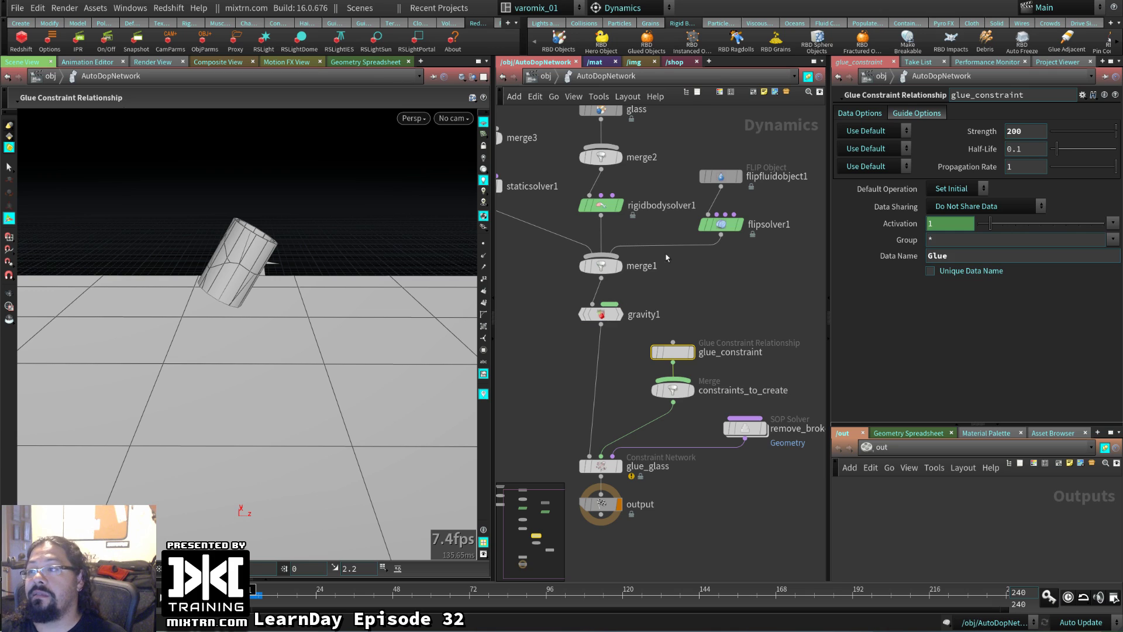
- Set the Strength of glue_constraint to 1000 and play the simulation to check the glass and fluid
key(Return)
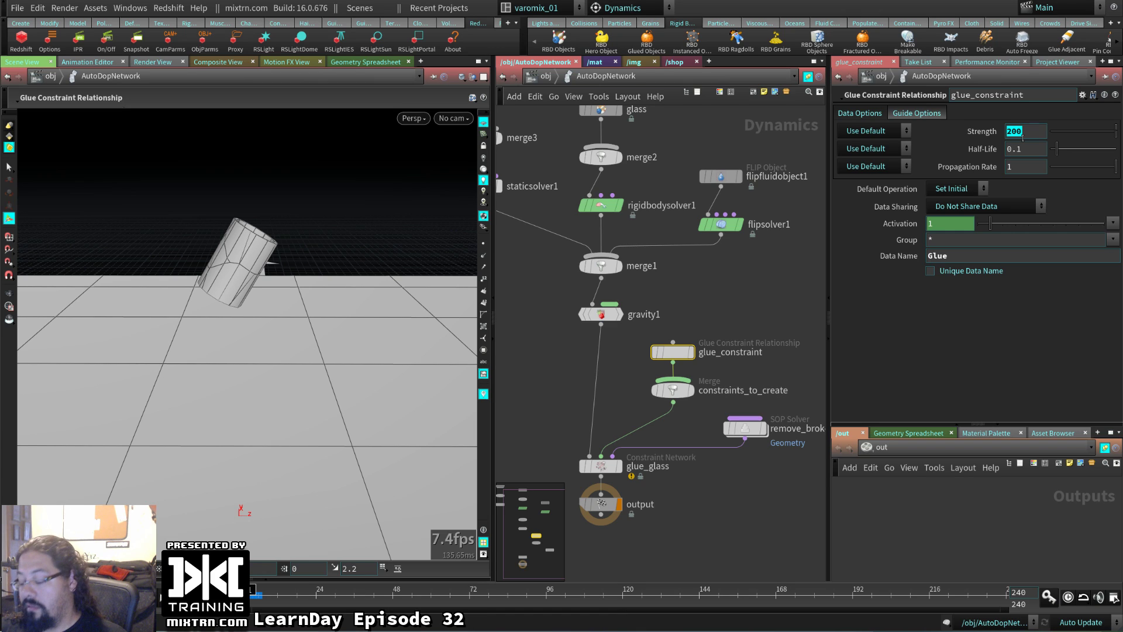
text(1000)
key(Return)
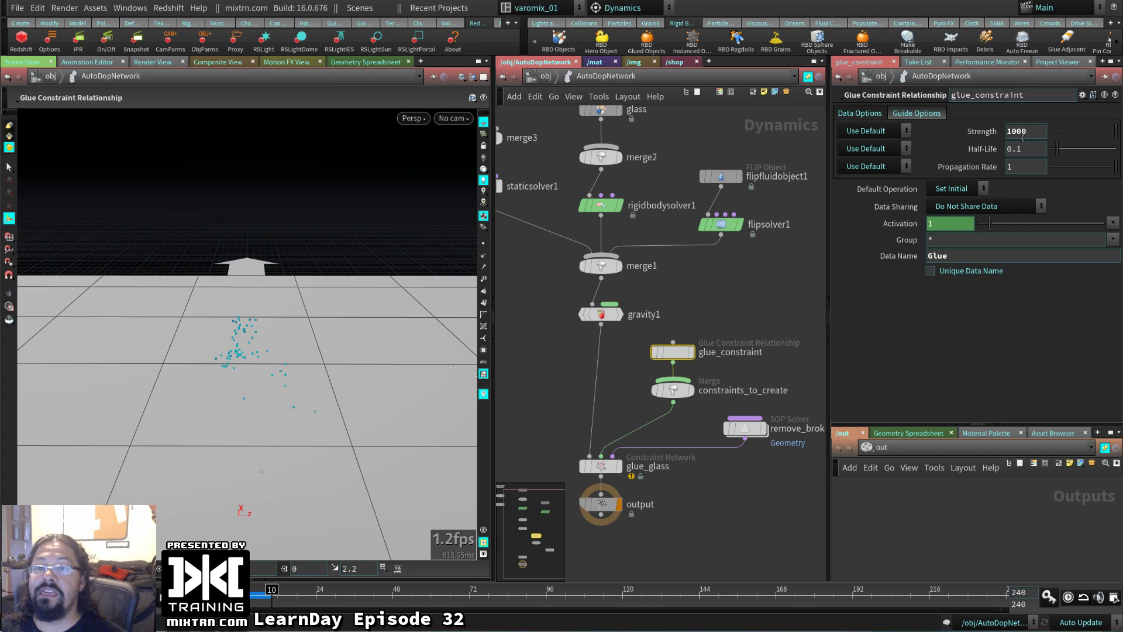
drag(290, 389, 117, 403)
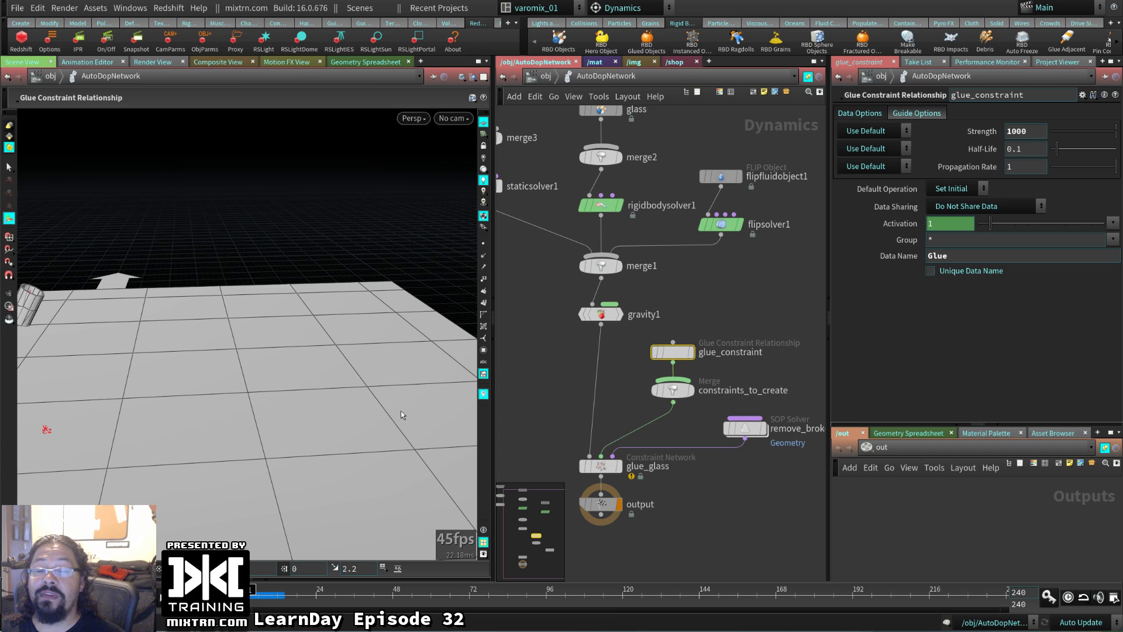
drag(401, 413, 243, 401)
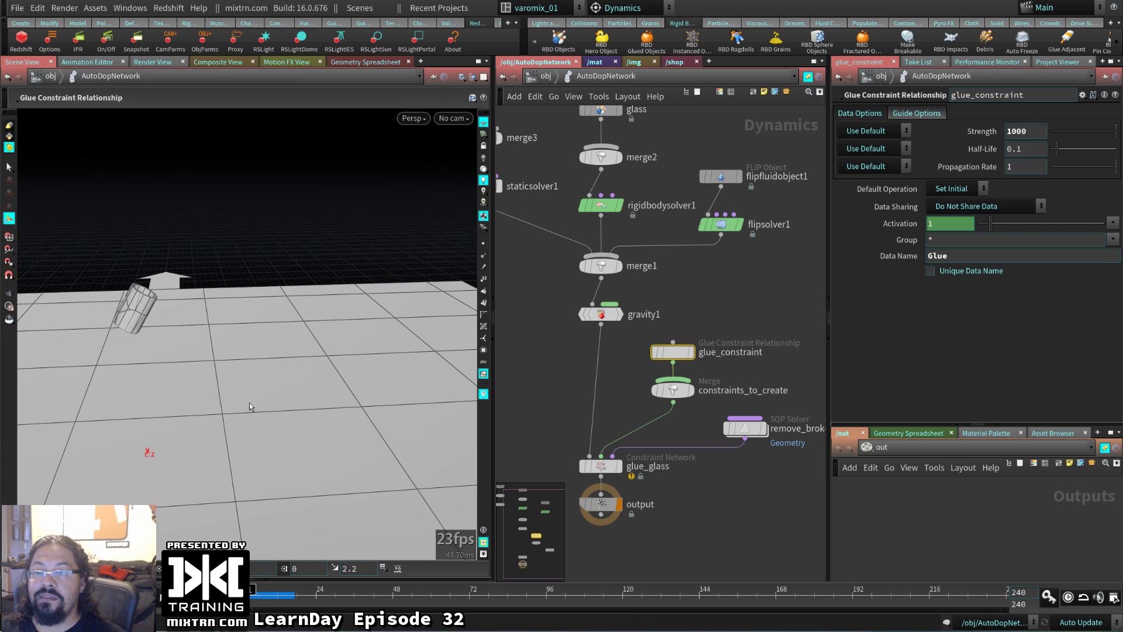
- Try a Bounce of 0.14 in the physical properties of flipfluidobject1 and undo it
click(720, 176)
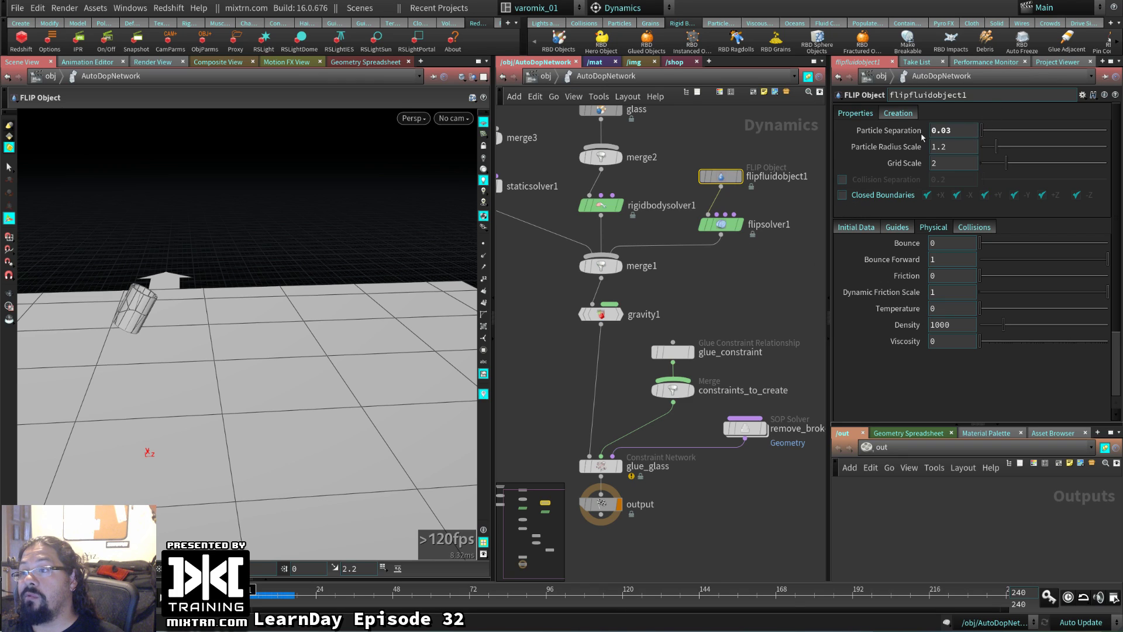
click(897, 114)
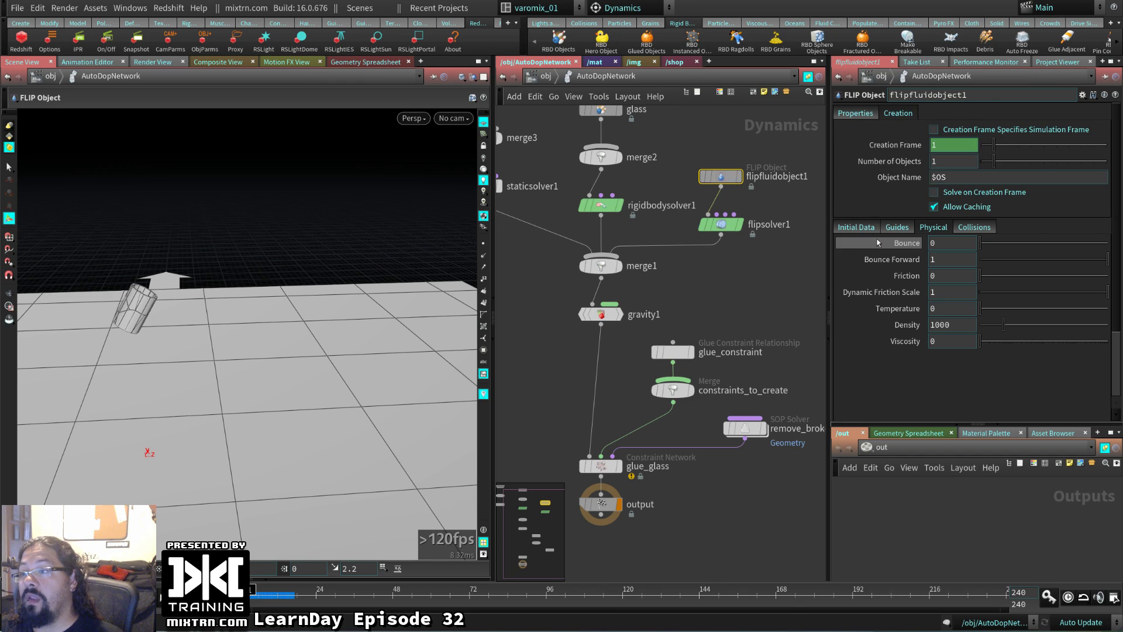
click(983, 245)
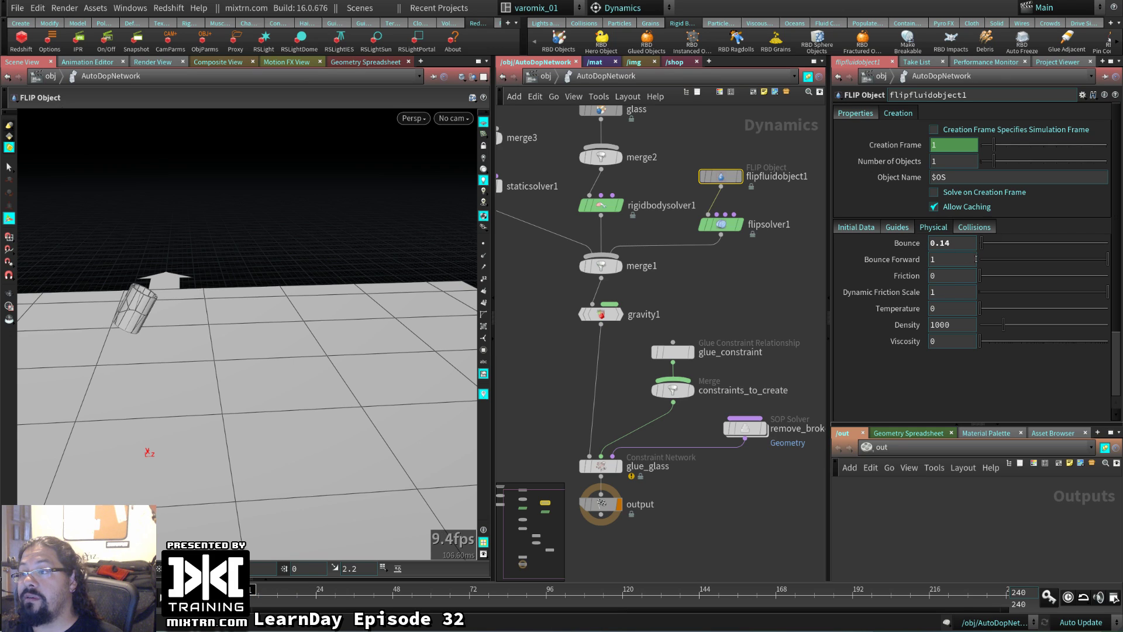
key(ctrl+z)
- Turn off Display Geometry on the glass RBD Packed Object and turn on Show Guide Geometry in its Bullet data
middle_drag(609, 103, 664, 192)
click(664, 191)
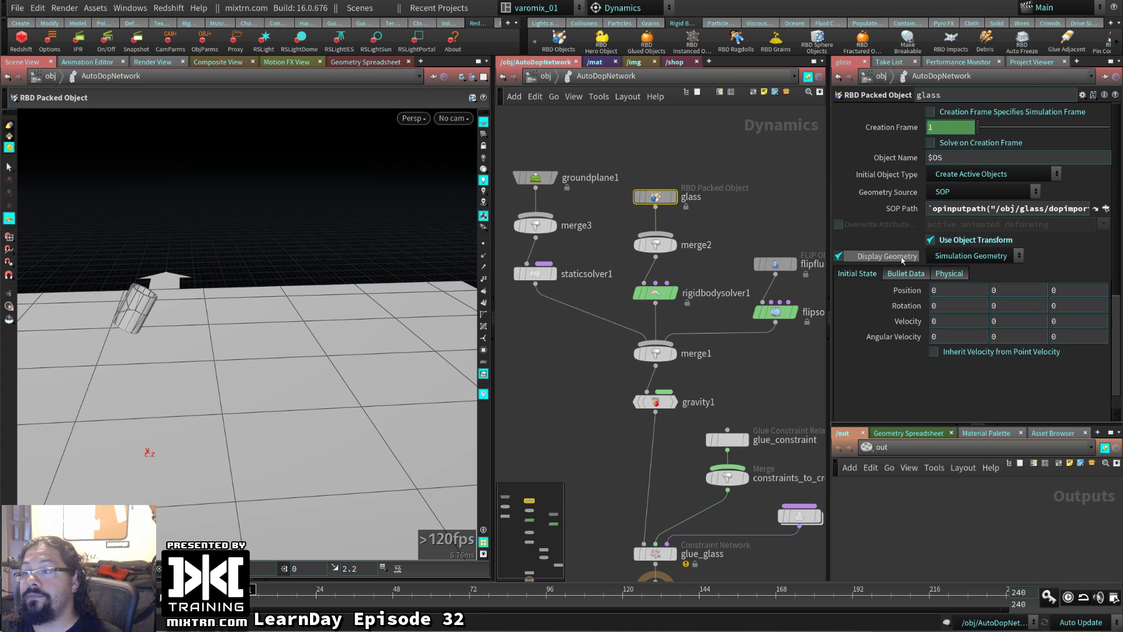
click(838, 256)
click(905, 273)
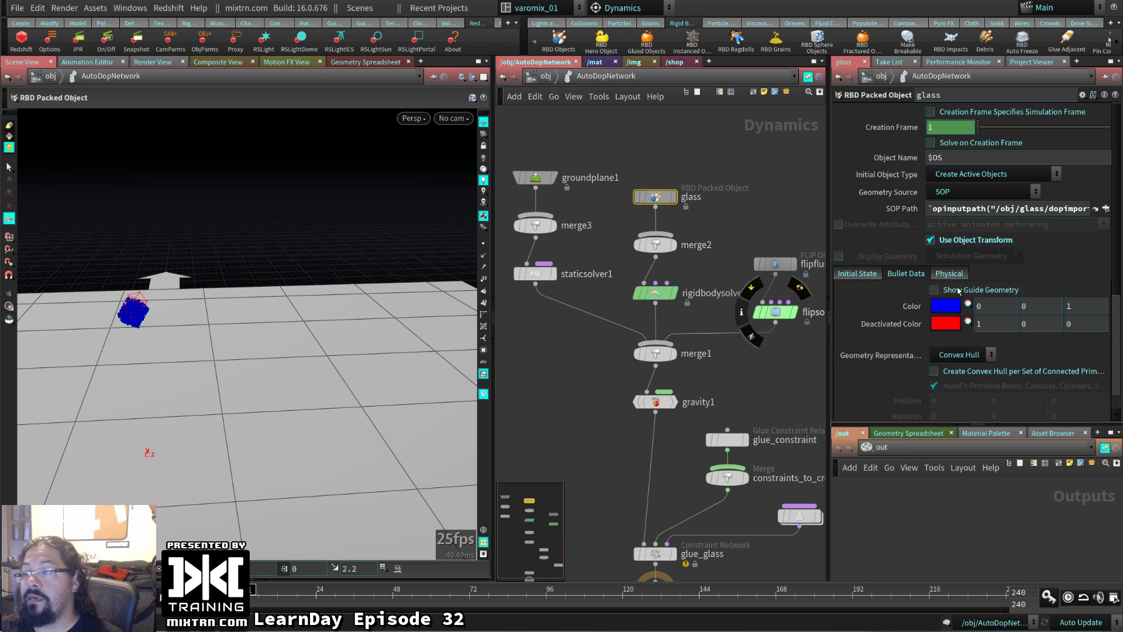
click(934, 289)
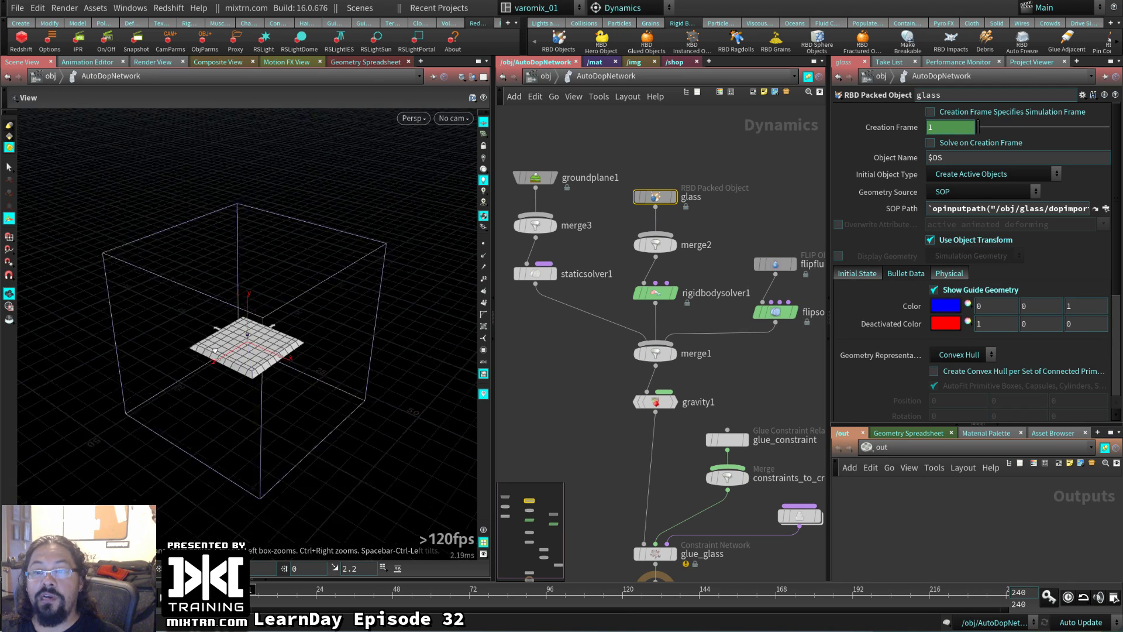
- Inspect the glass pieces' collision guides up close and set the glass object's Geometry Representation to Concave
drag(215, 350, 225, 431)
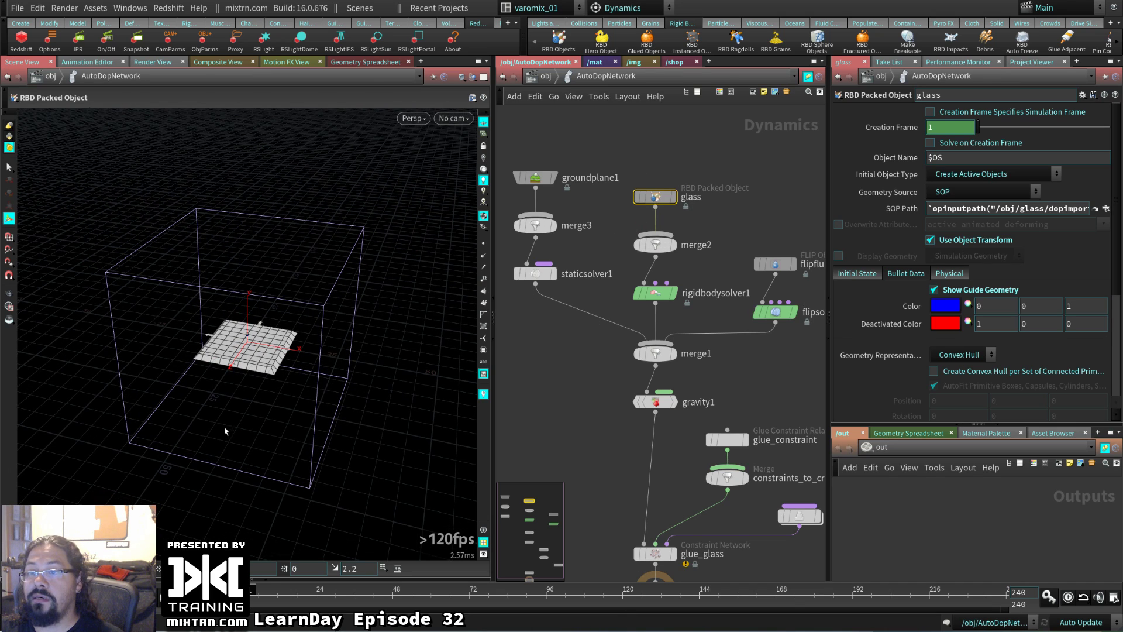
key(Escape)
scroll(376, 389, up, 5)
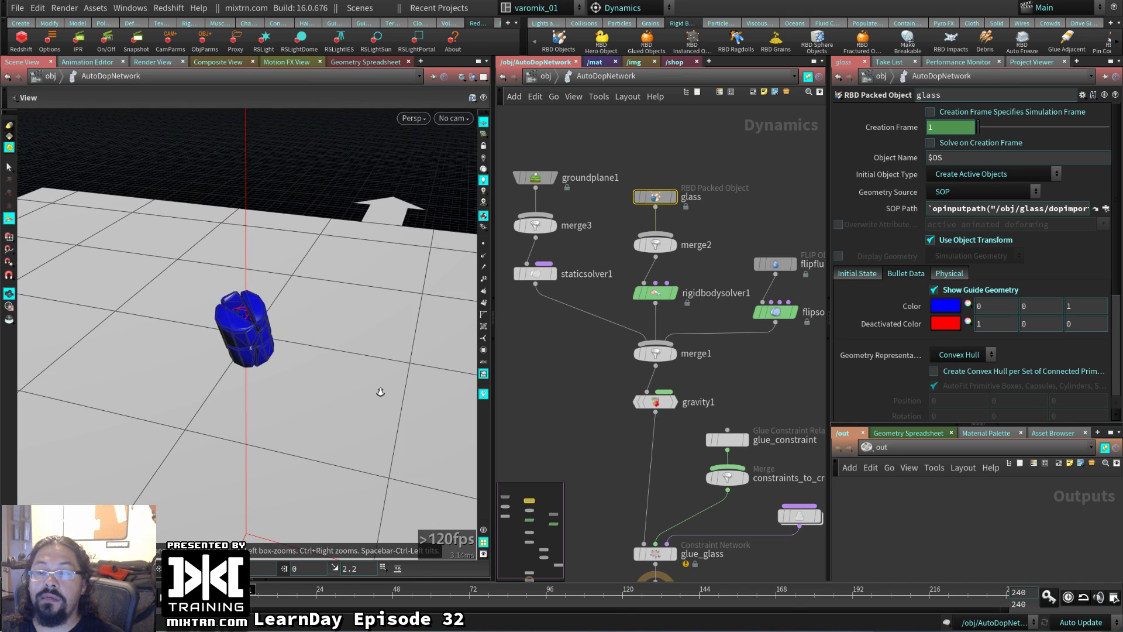
scroll(431, 401, up, 3)
mouse_move(327, 351)
mouse_down()
mouse_move(337, 372)
mouse_move(316, 367)
mouse_move(359, 371)
mouse_move(394, 359)
mouse_move(303, 369)
mouse_move(253, 323)
mouse_move(306, 346)
mouse_up()
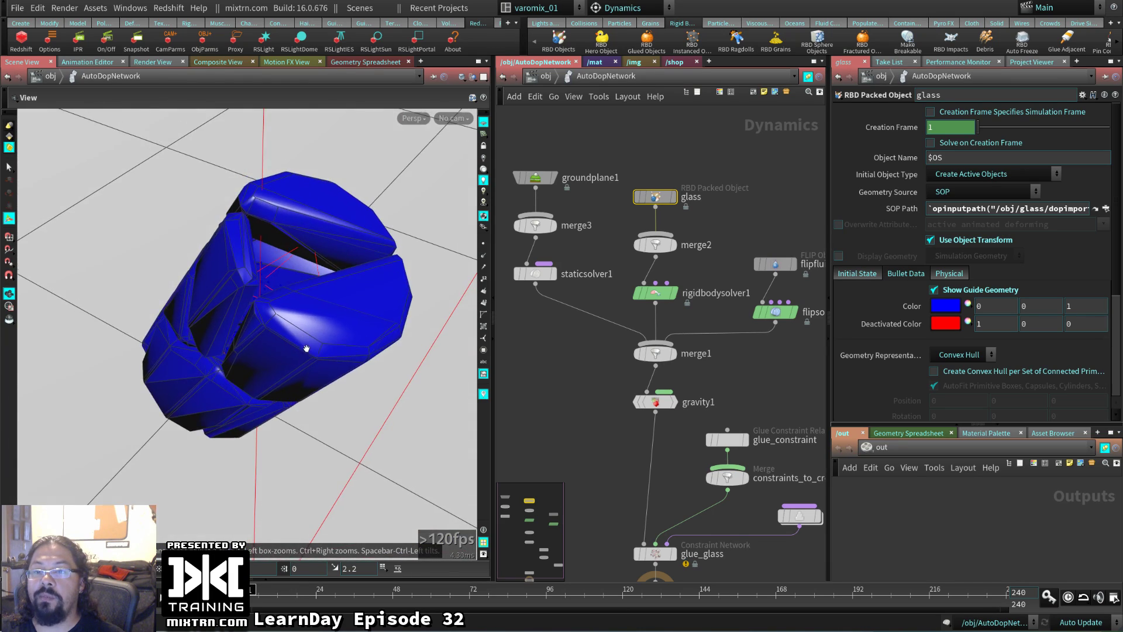
click(959, 354)
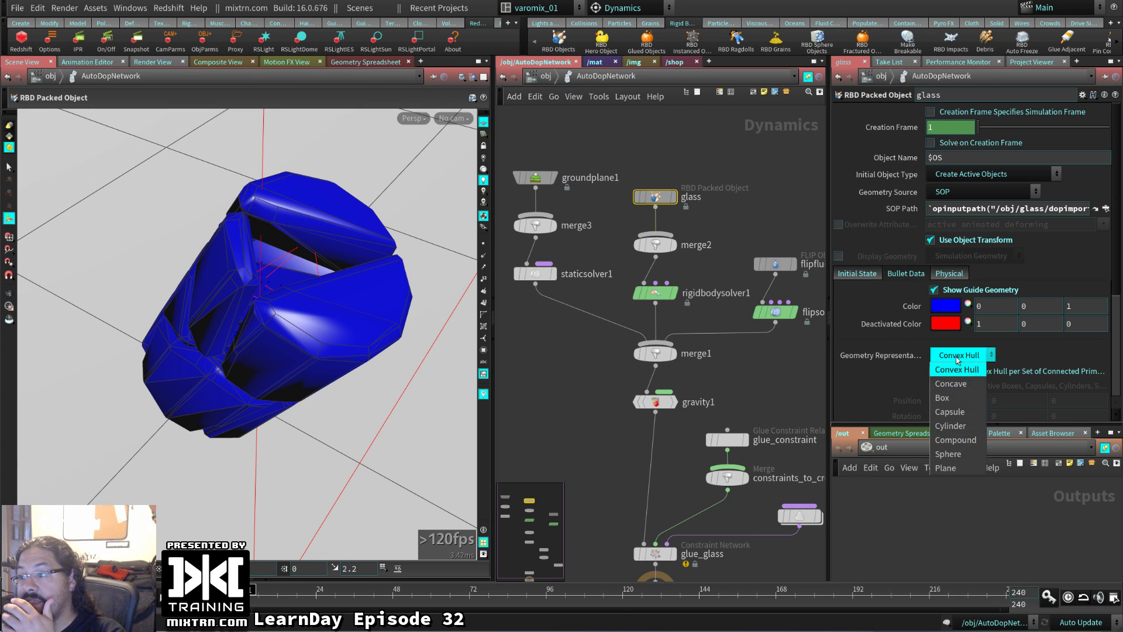
click(956, 383)
drag(280, 367, 332, 306)
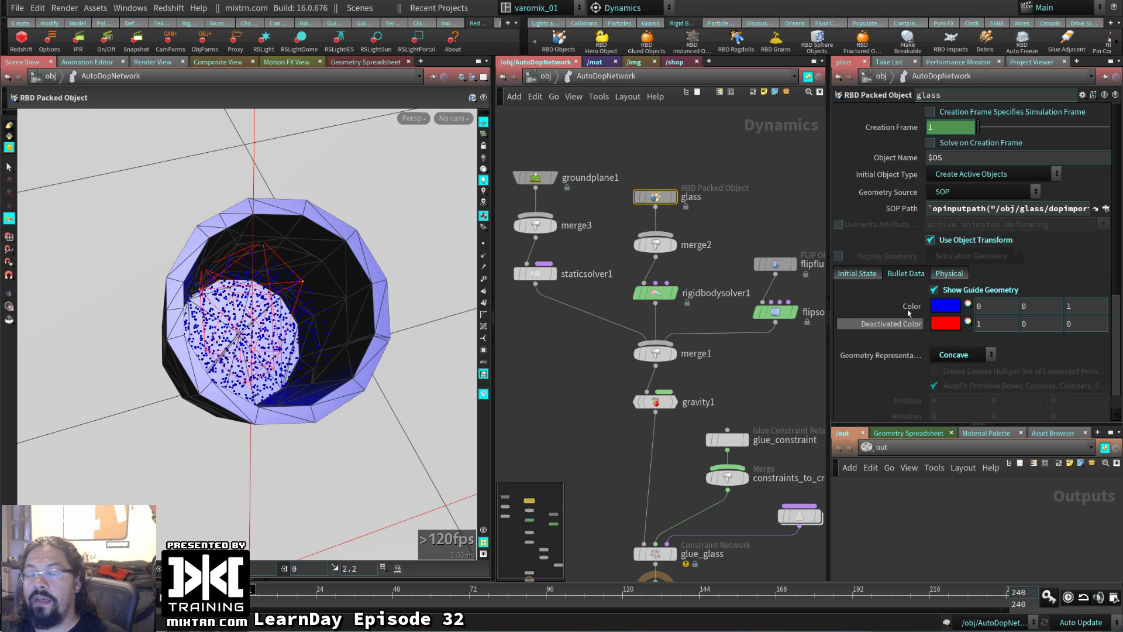
- Turn off Show Guide Geometry and turn Display Geometry back on for the glass, play the simulation, and return to the first frame
click(967, 291)
click(839, 257)
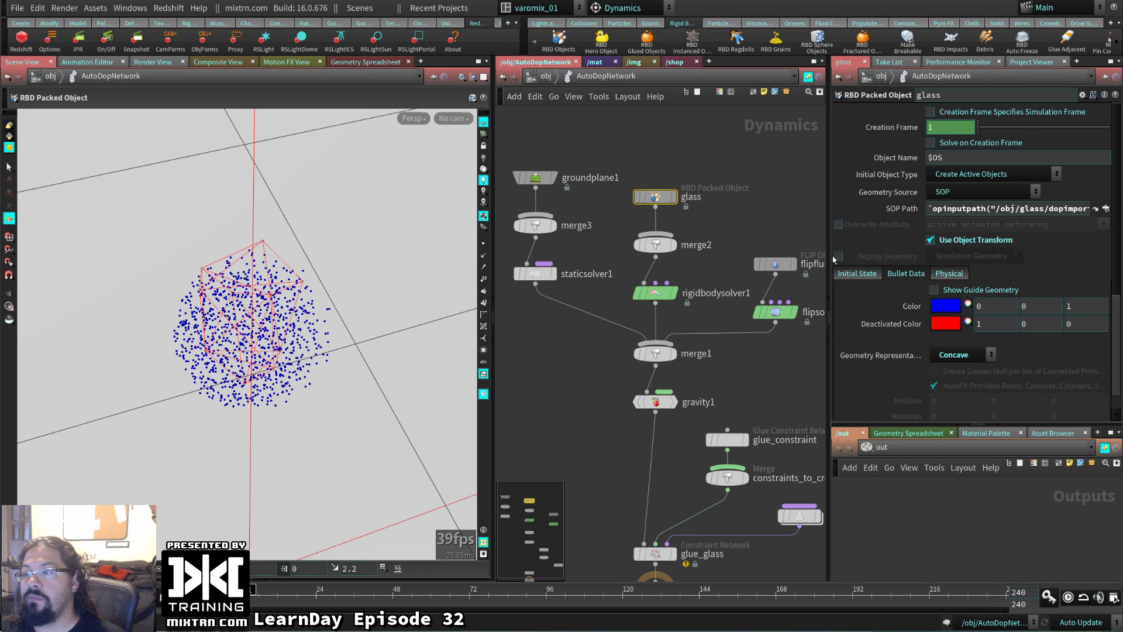
drag(328, 340, 296, 363)
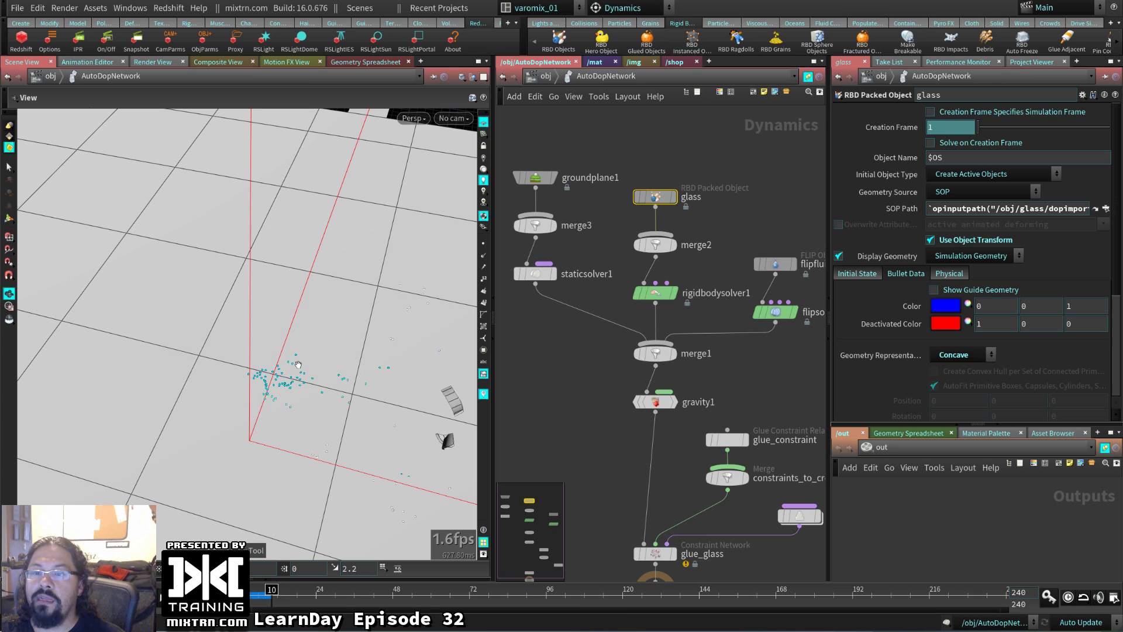
key(ctrl+Up)
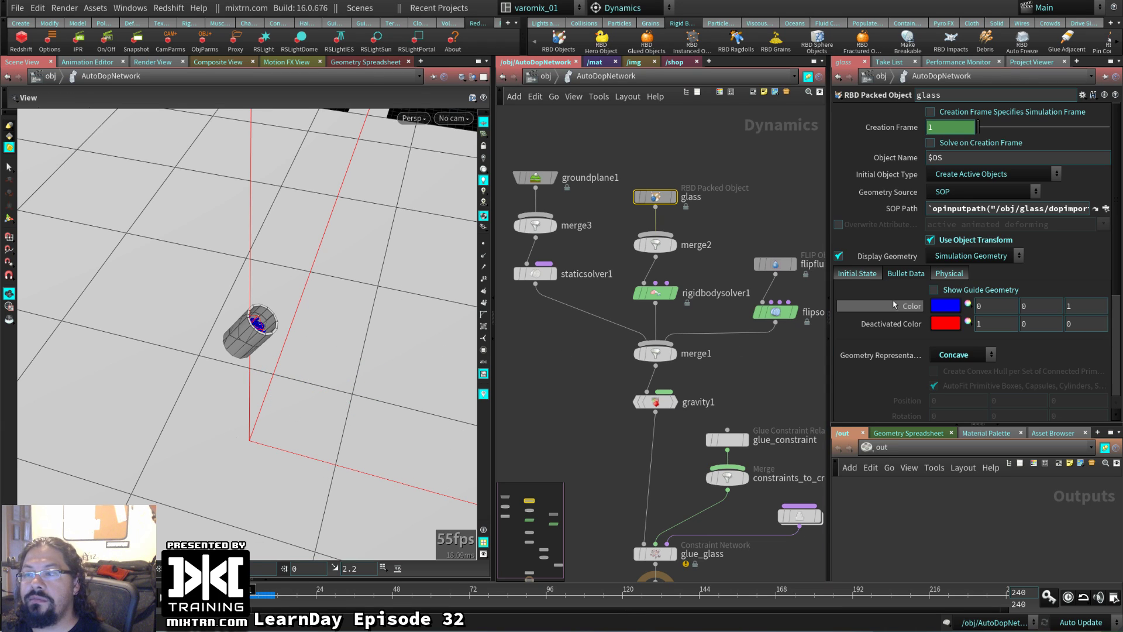
click(949, 273)
click(905, 274)
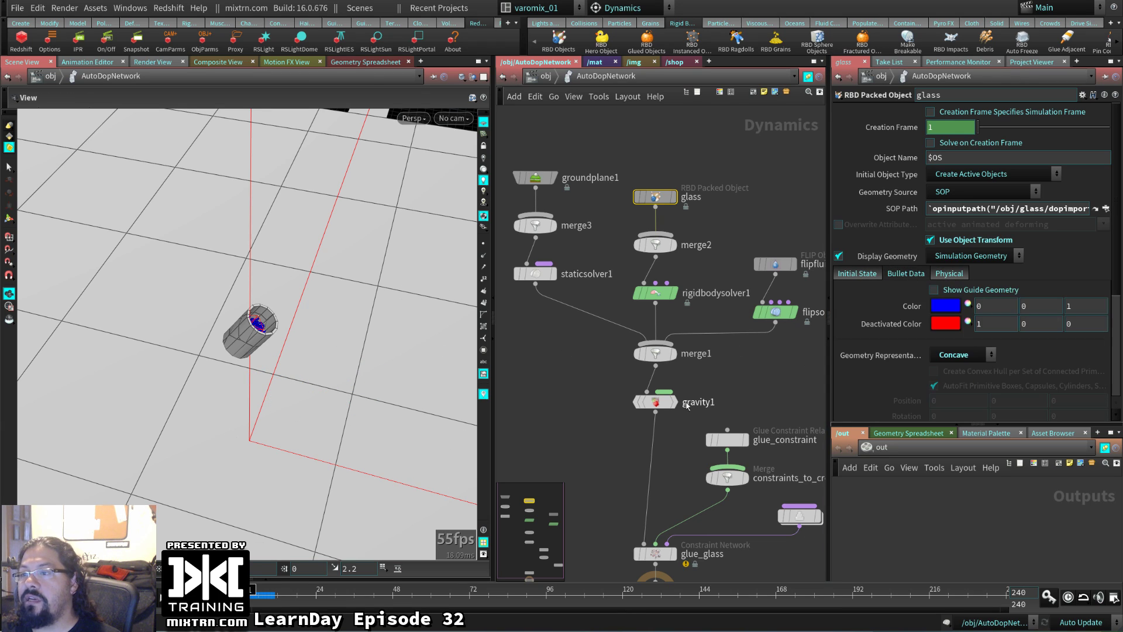
- Set the Affector Relationship of merge1 to Left Inputs Affect Right Inputs, play the simulation, and return to the first frame
middle_drag(738, 362, 716, 359)
click(644, 354)
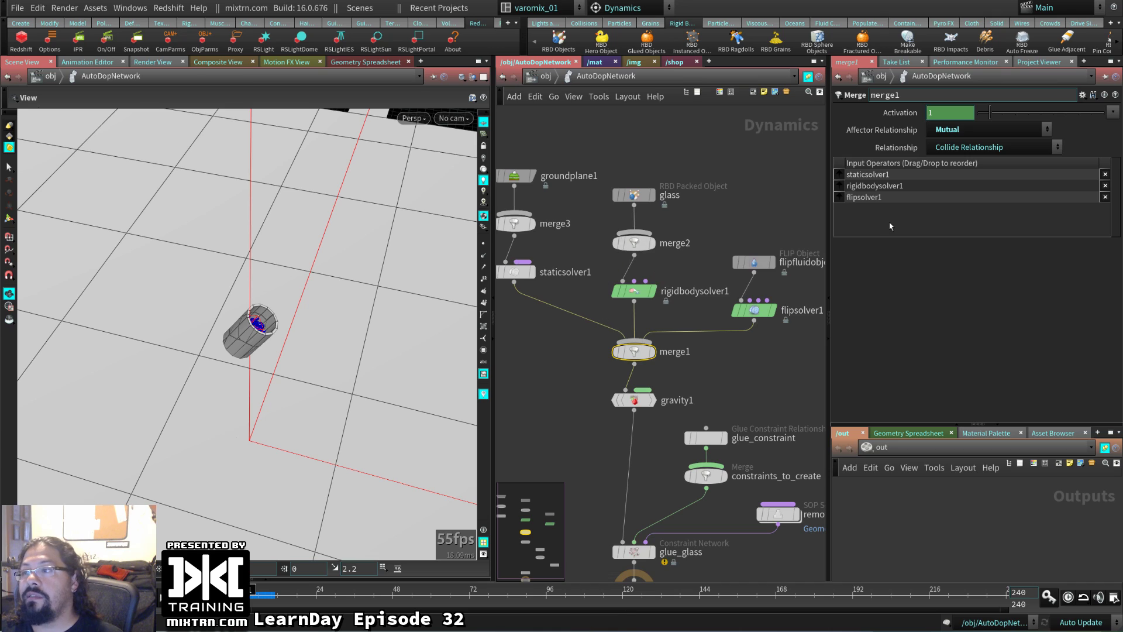
click(984, 133)
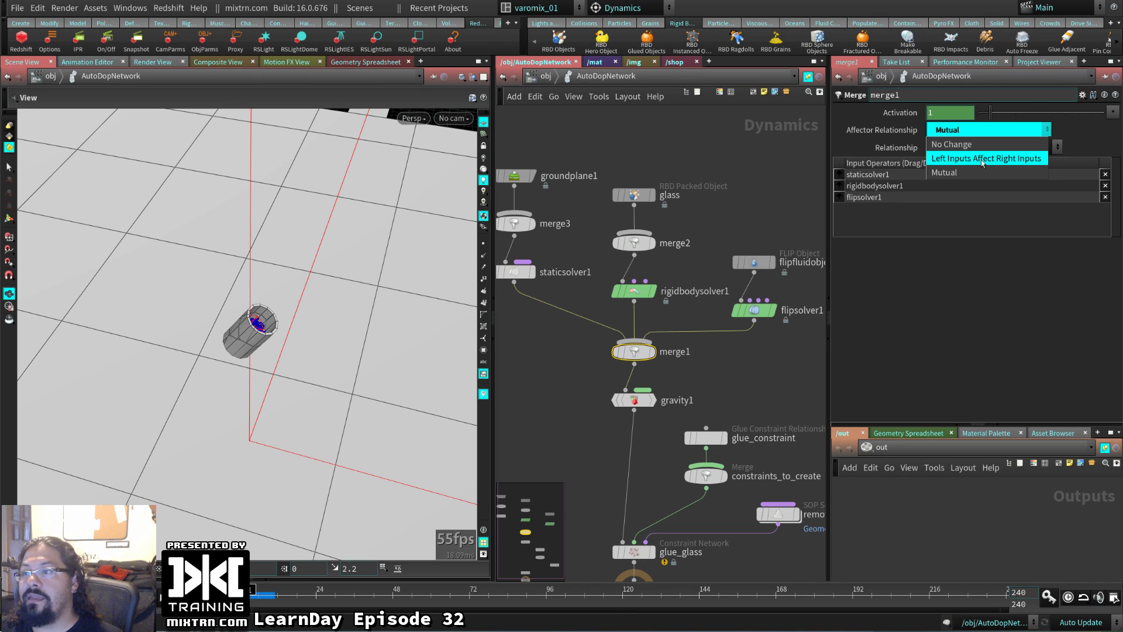
click(982, 159)
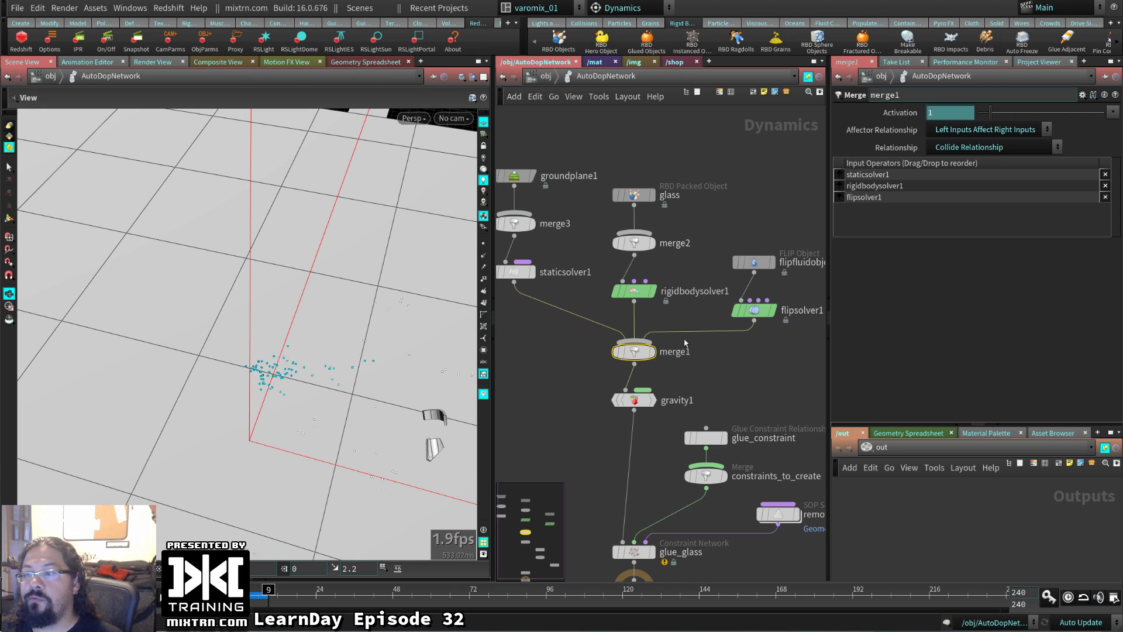
key(ctrl+Up)
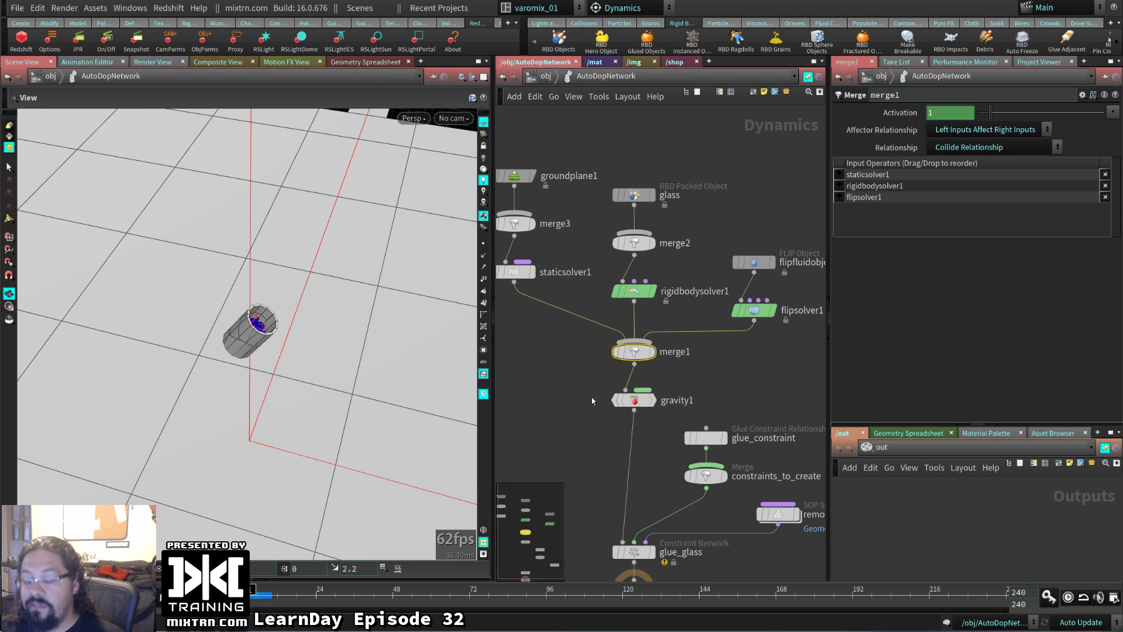
- Try 3 Sub Steps on AutoDopNetwork and revert the parameter to its default
key(u)
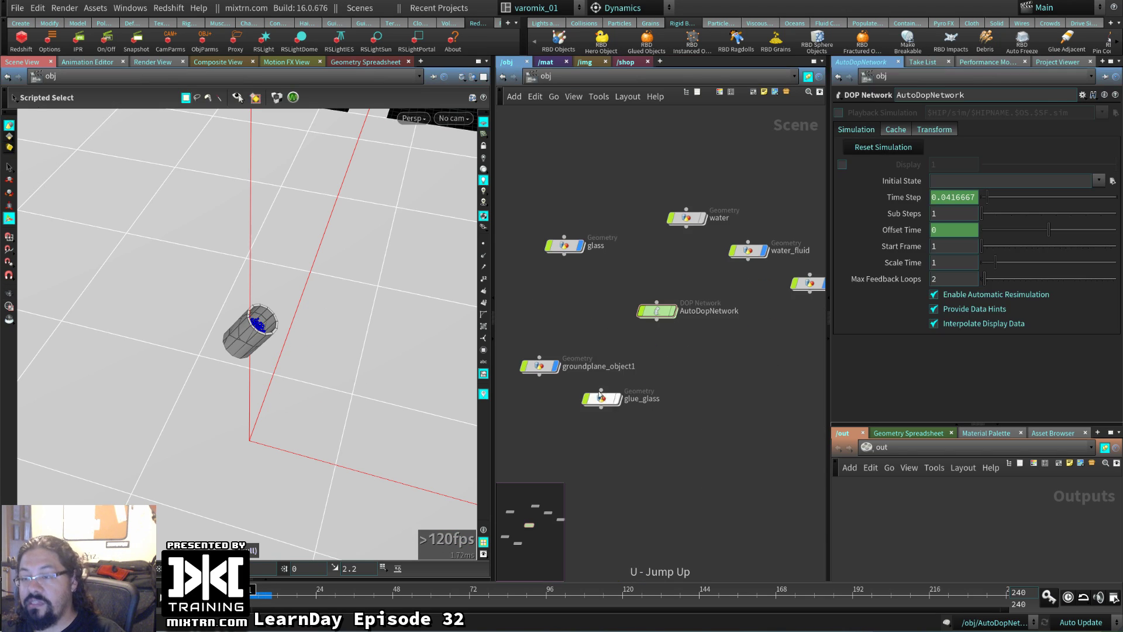
click(953, 214)
text(3)
key(Return)
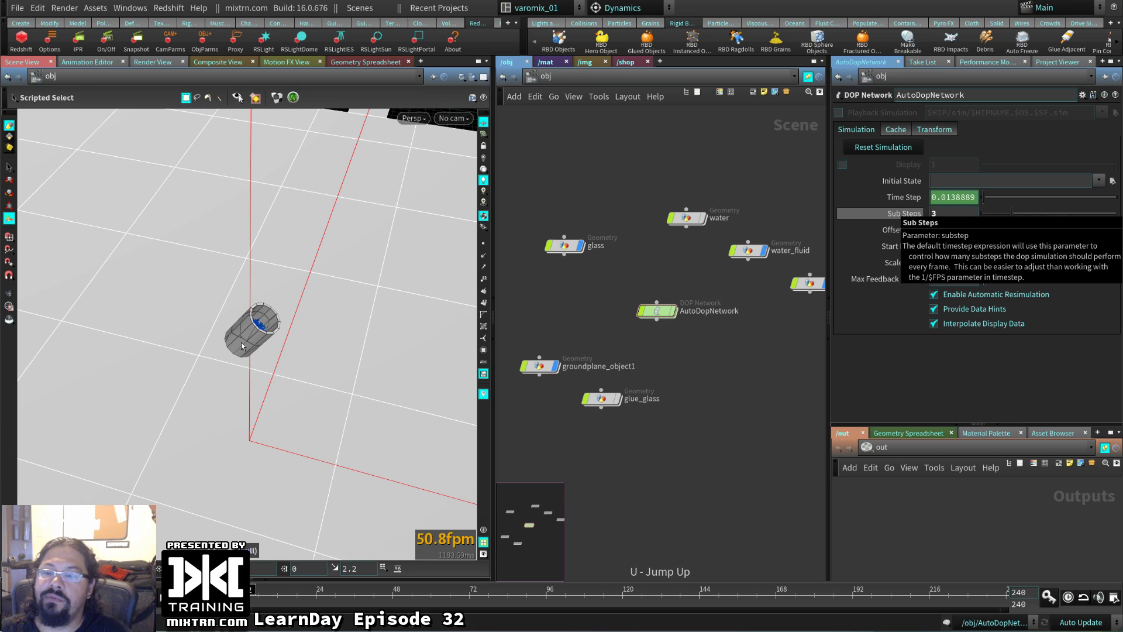
key(Escape)
ctrl+middle_click(895, 215)
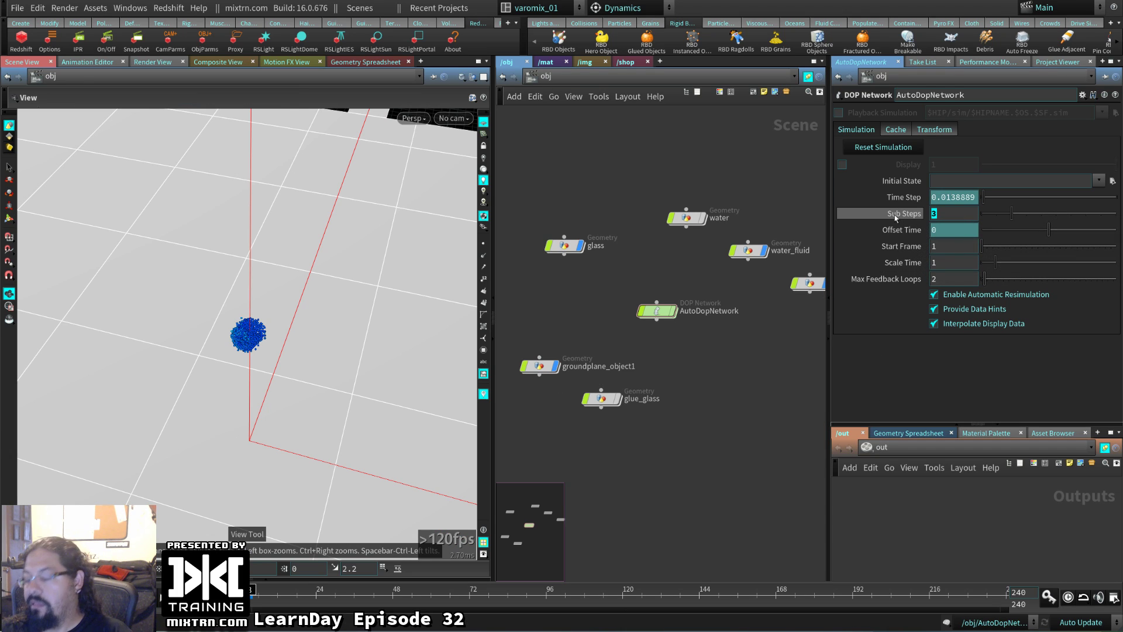
- Inside AutoDopNetwork, try a Particle Separation of 0.047 on flipfluidobject1 and settle on 0.04
double_click(659, 310)
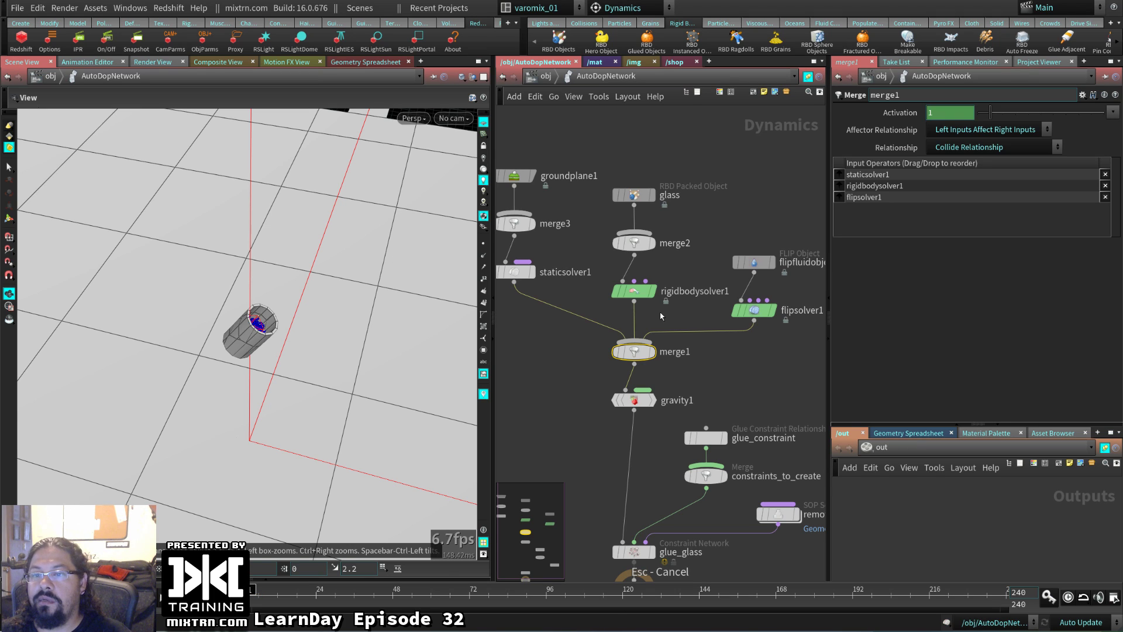
middle_drag(718, 363, 728, 311)
click(679, 337)
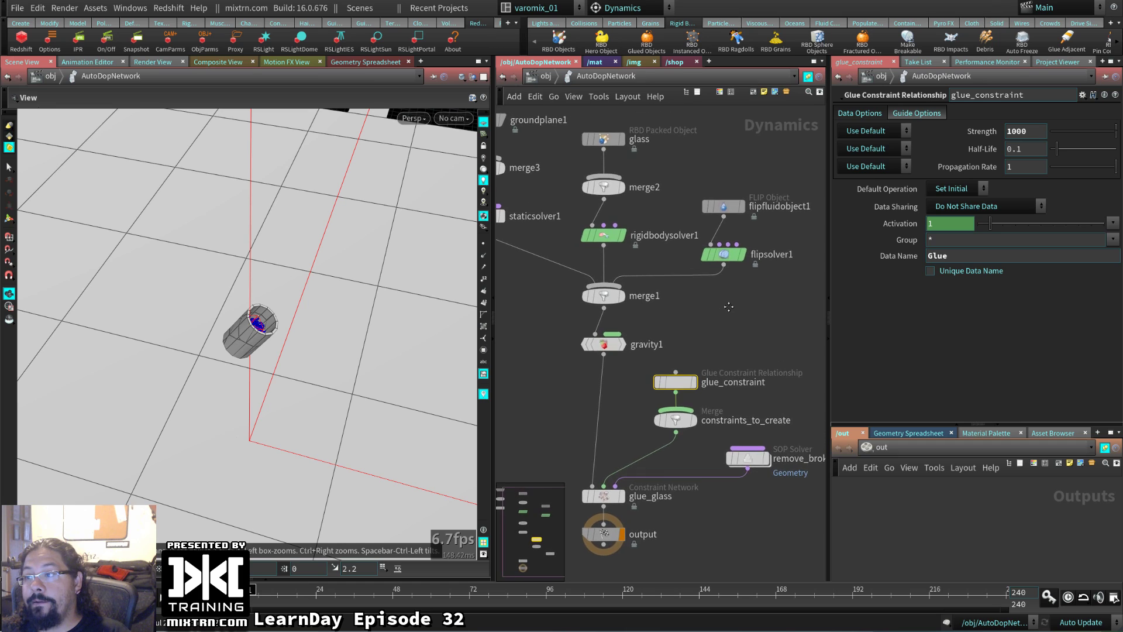
click(781, 210)
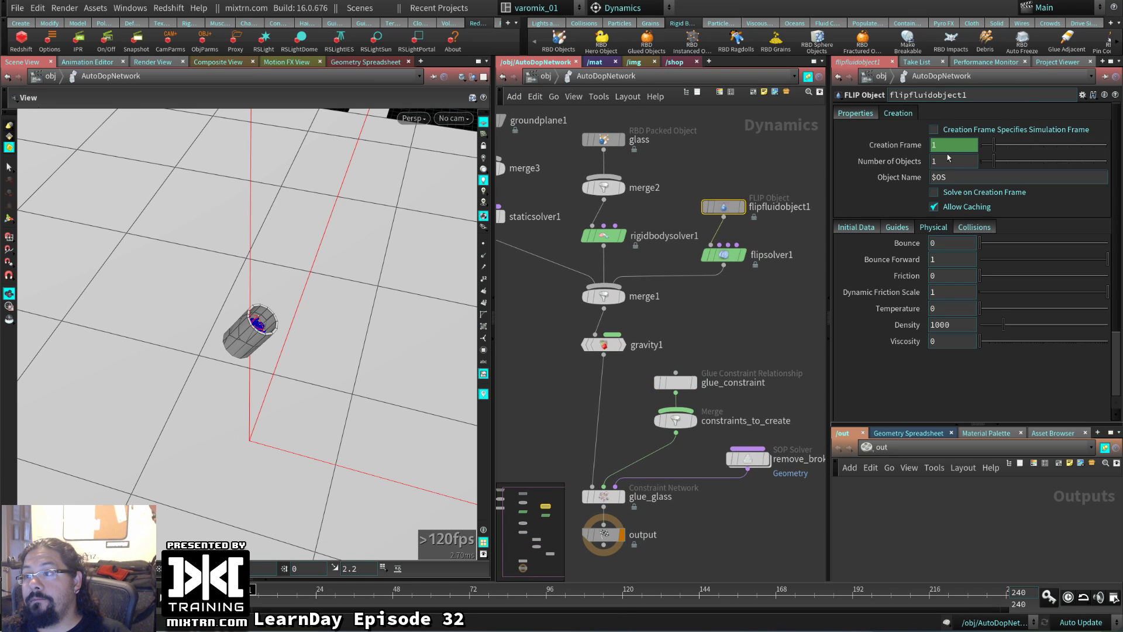
click(867, 116)
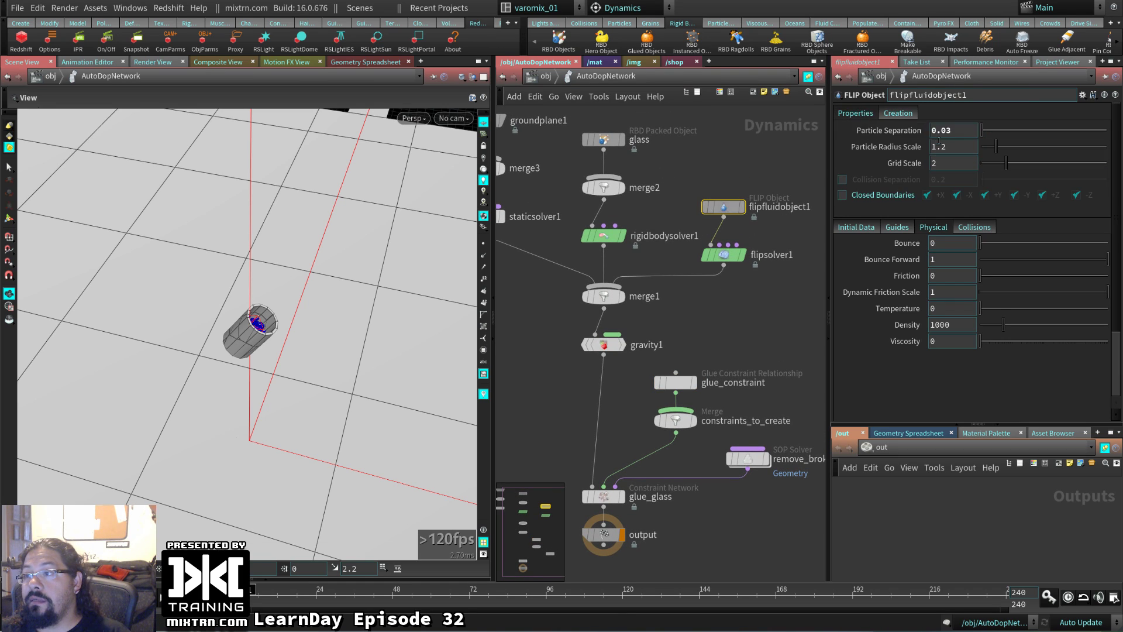
key(BackSpace)
key(BackSpace)
text(0)
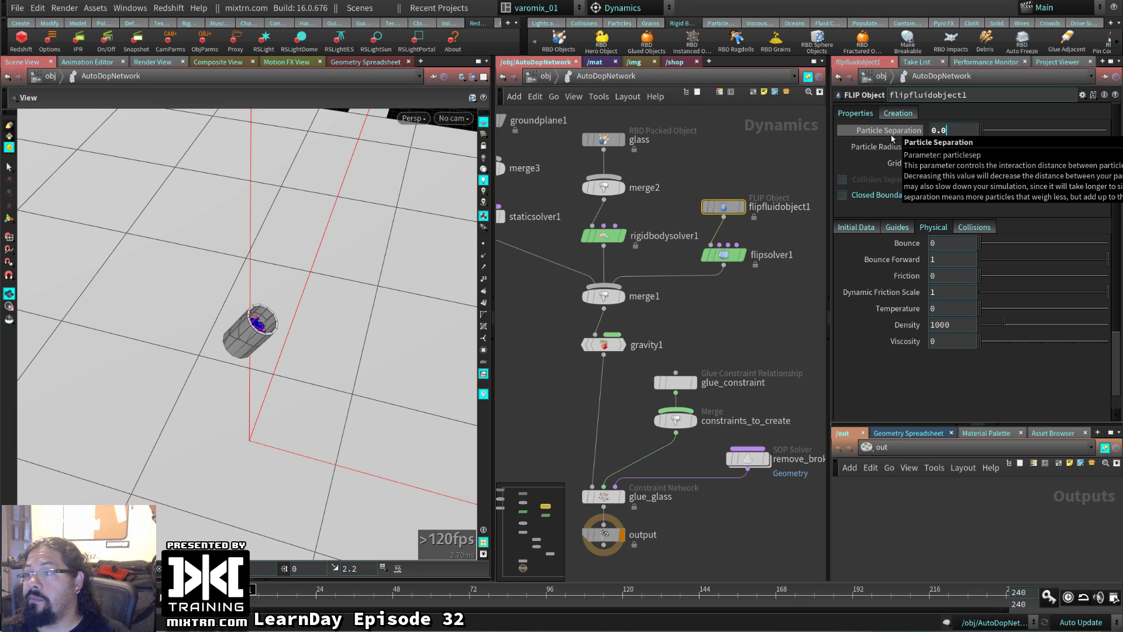
text(47)
key(Return)
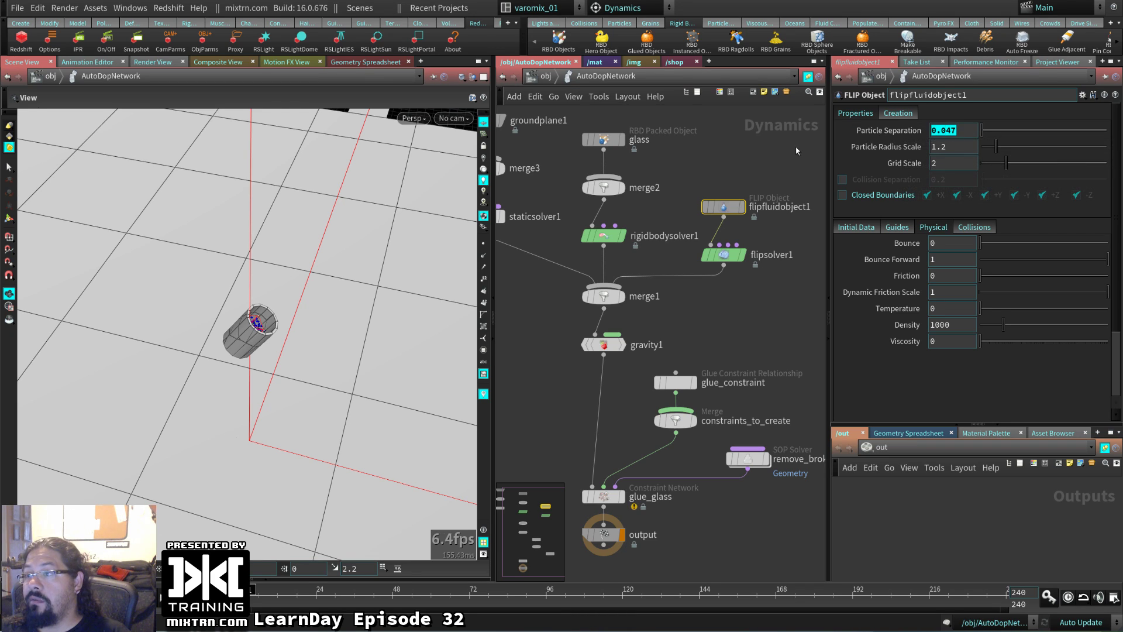
text(0.04)
key(Return)
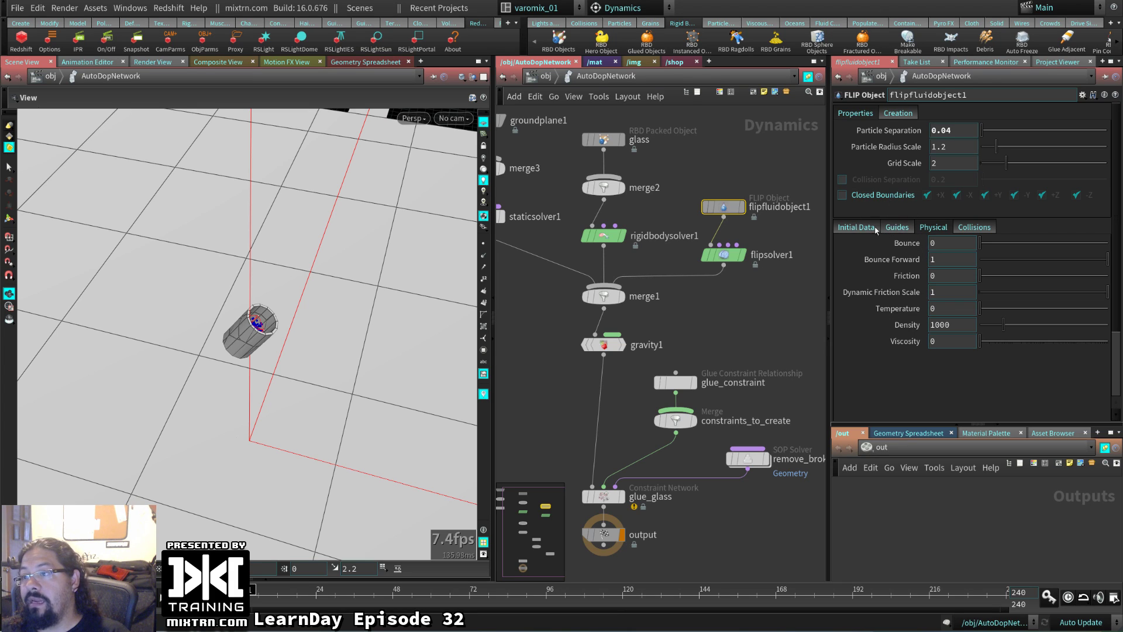
click(856, 227)
- Set the Strength of glue_constraint to 10000000, play the simulation, and return to the first frame
click(676, 383)
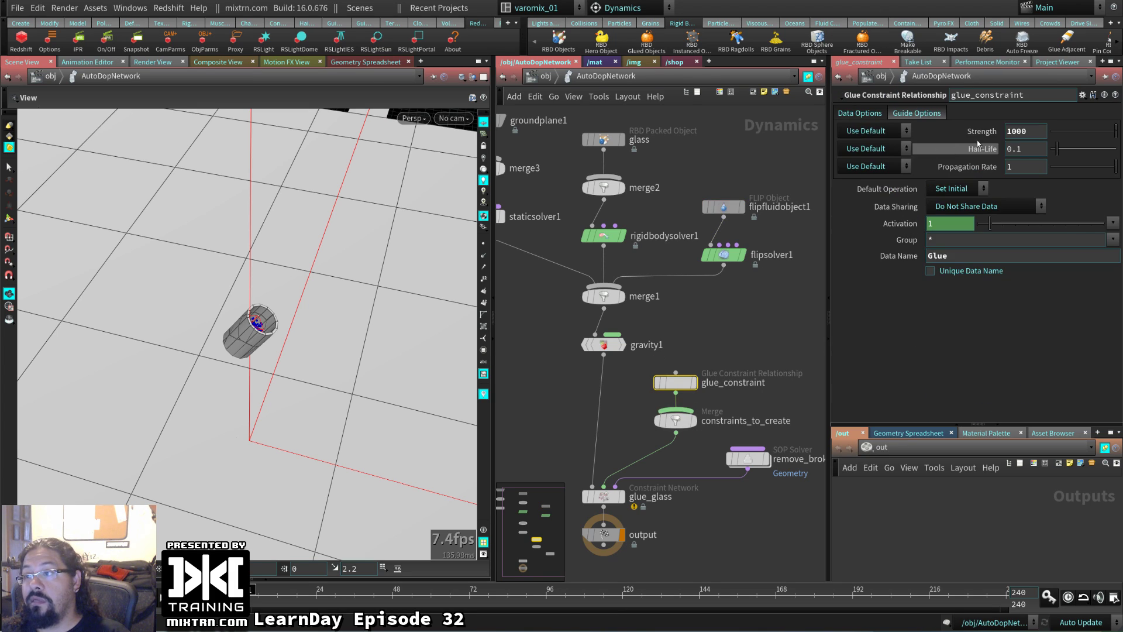
key(Tab)
text(10000000)
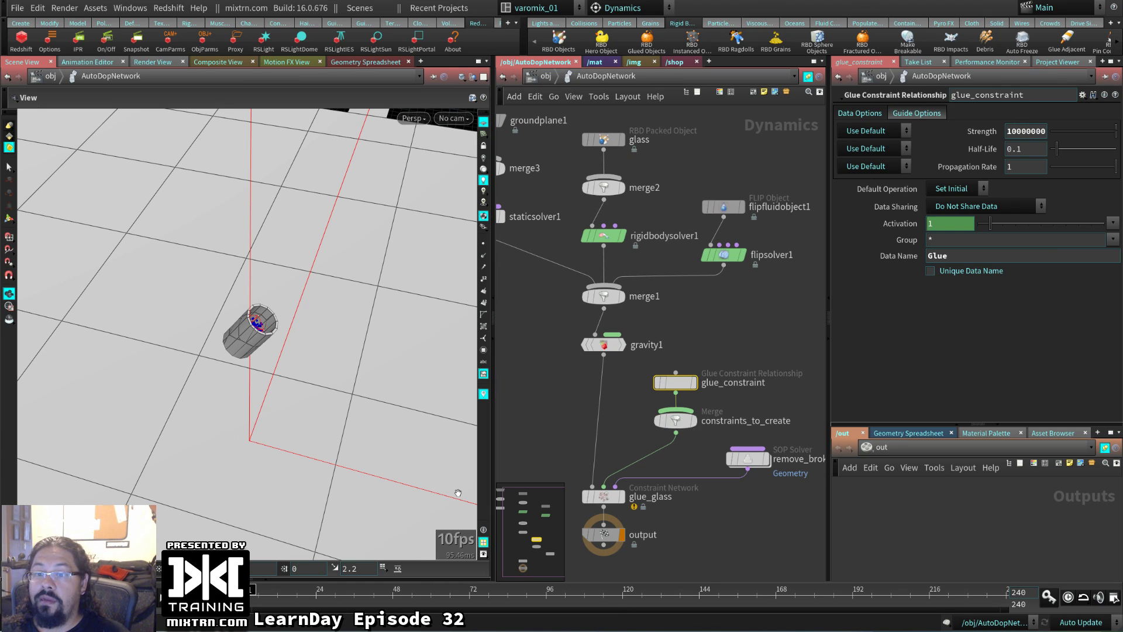
key(Up)
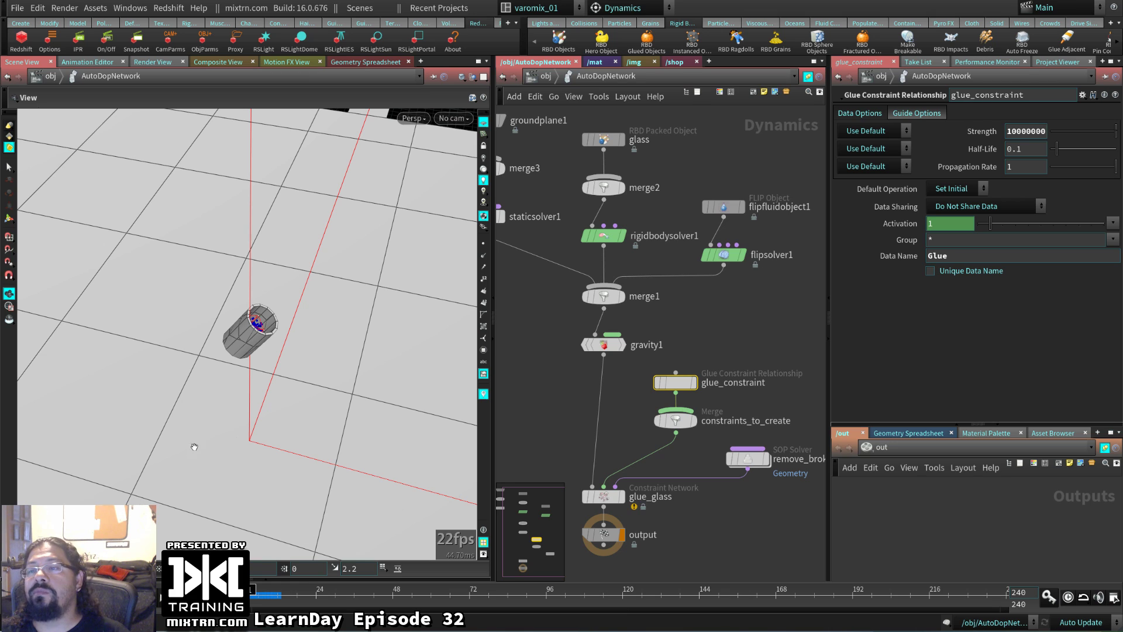
drag(194, 447, 285, 370)
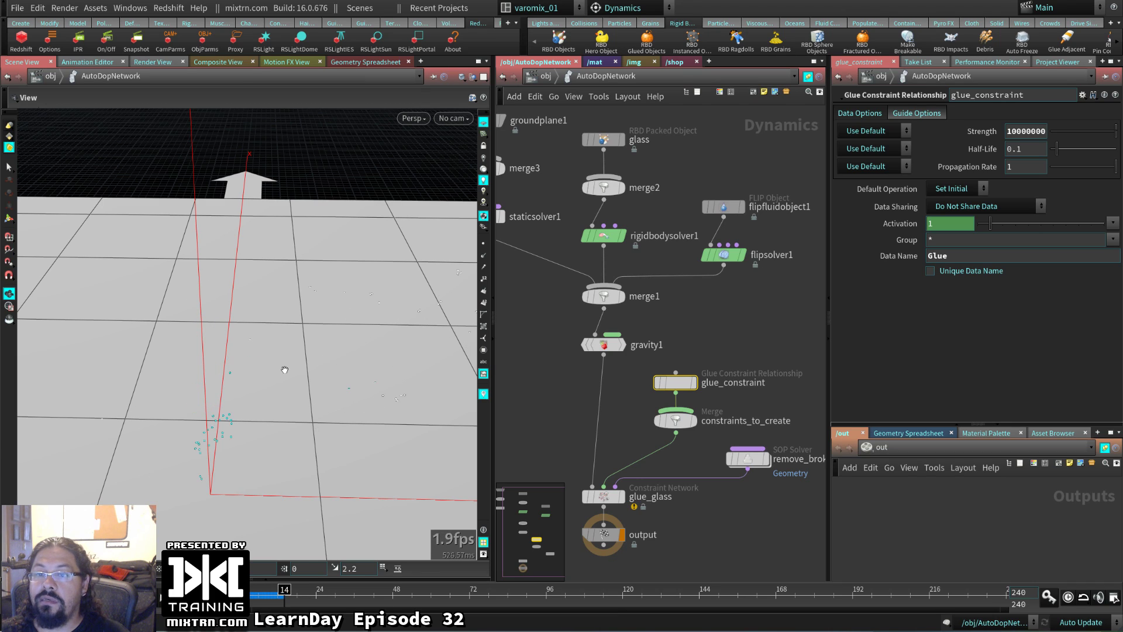
key(ctrl+Up)
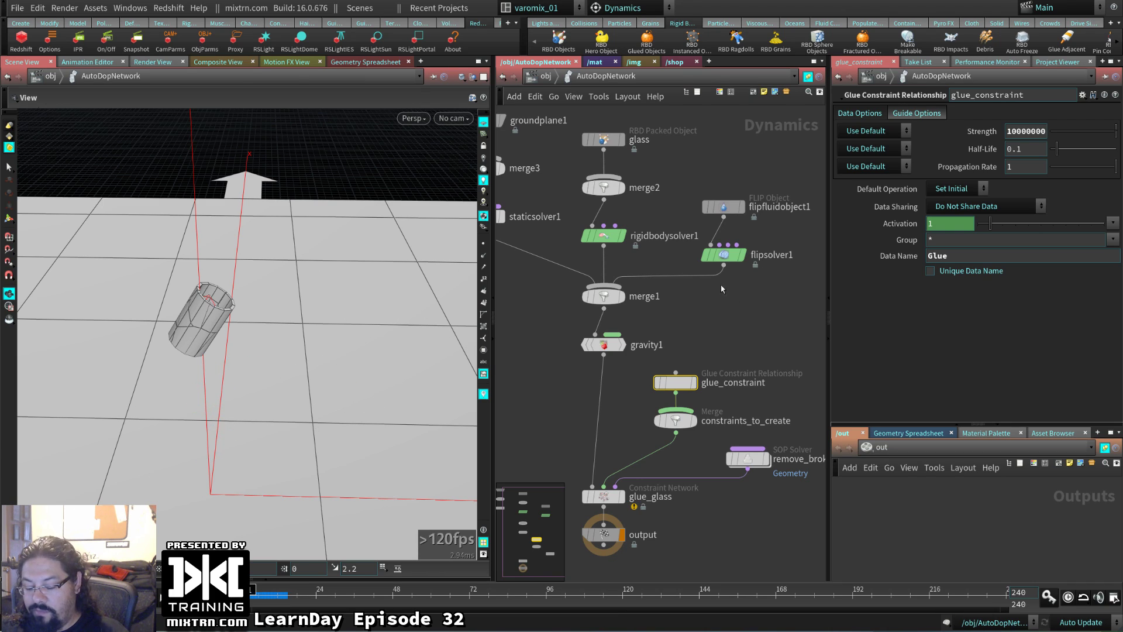
- Disconnect flipsolver1 from merge1, play the simulation without the fluid, and return to the first frame
key(y)
drag(723, 302, 641, 267)
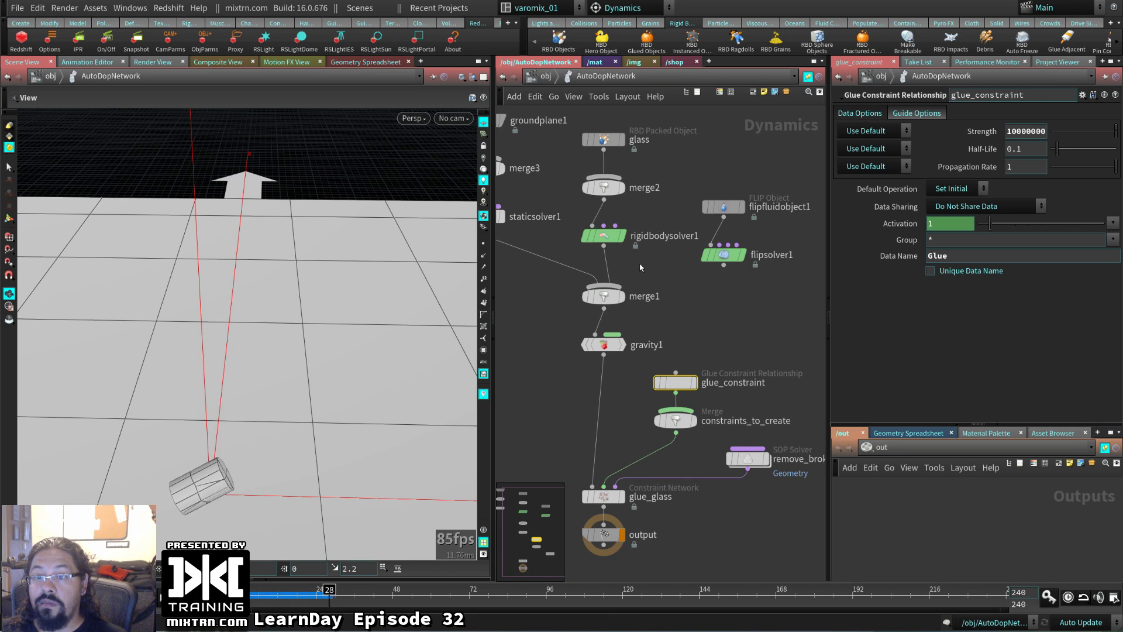
key(ctrl+Up)
- Step through the simulation to frame 16 and examine from the side how the glass meets the ground plane
key(Right)
key(Right)
key(Right)
key(Right)
key(Right)
key(Right)
key(Right)
key(Right)
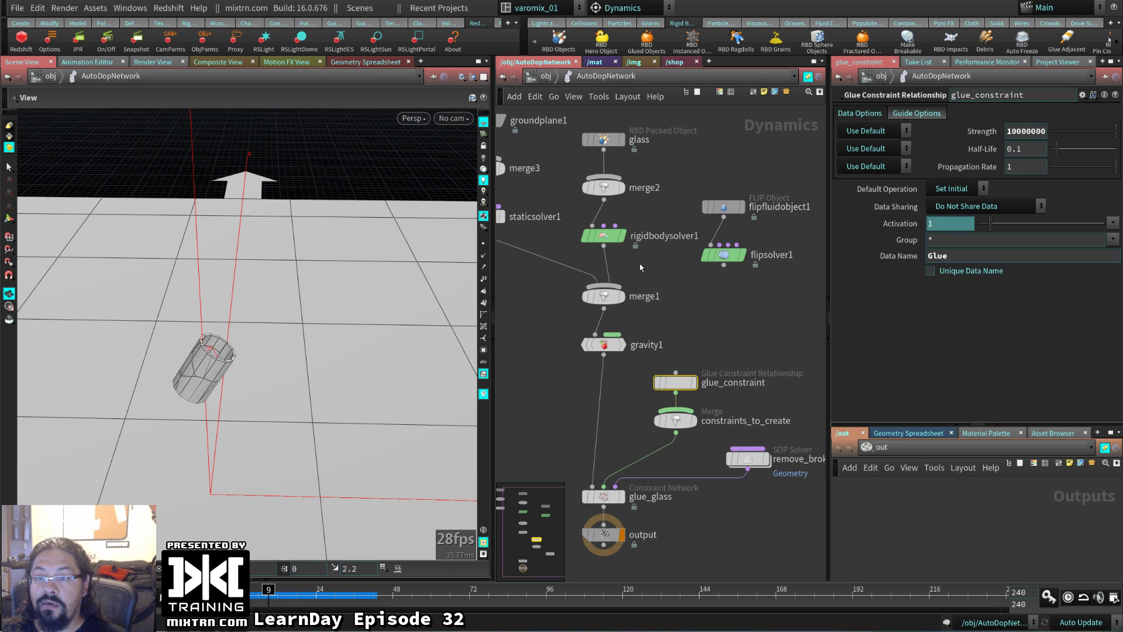
key(Right)
key(Right)
key(Right)
key(Right)
key(Right)
key(Right)
key(Right)
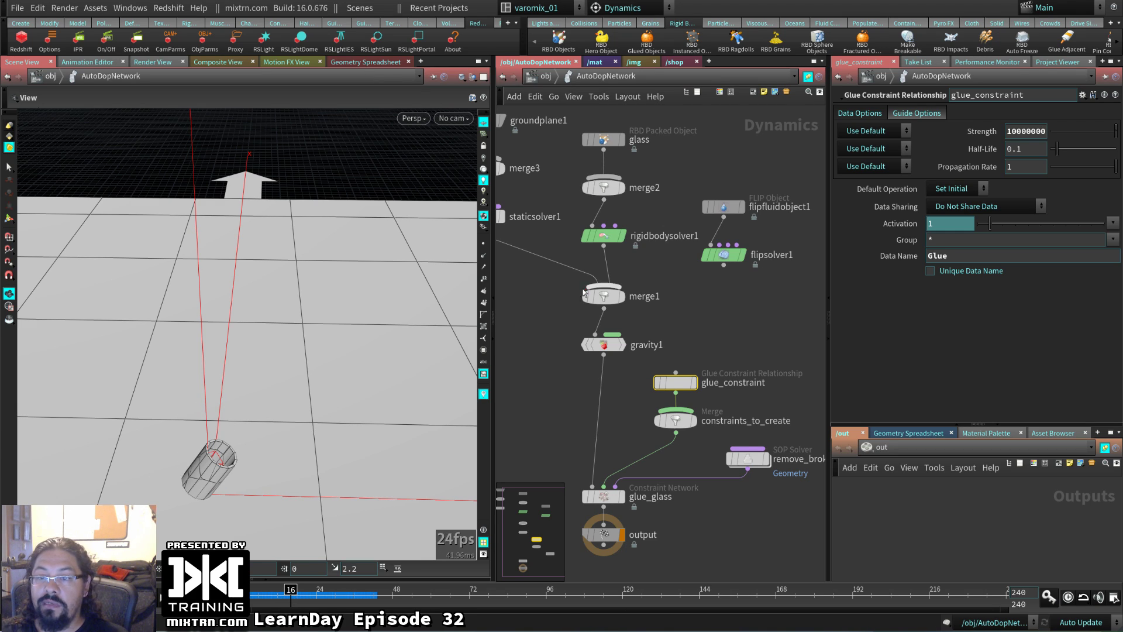
drag(296, 451, 321, 345)
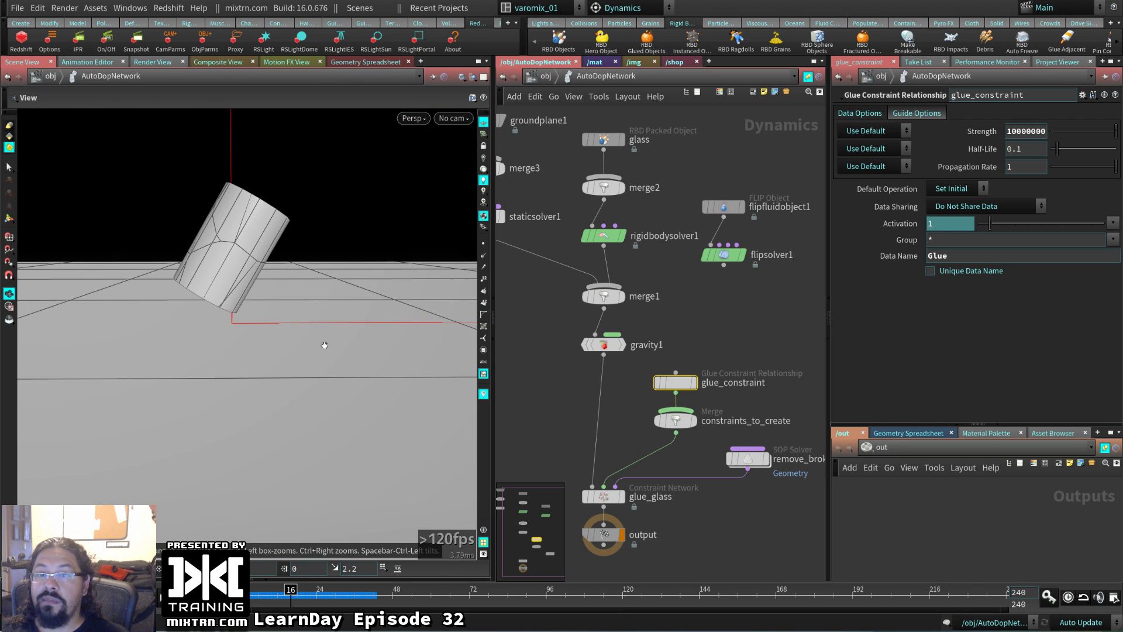
- Keyframe the Strength of glue_constraint at frame 16 and set it to 1 at frame 17
alt+click(981, 132)
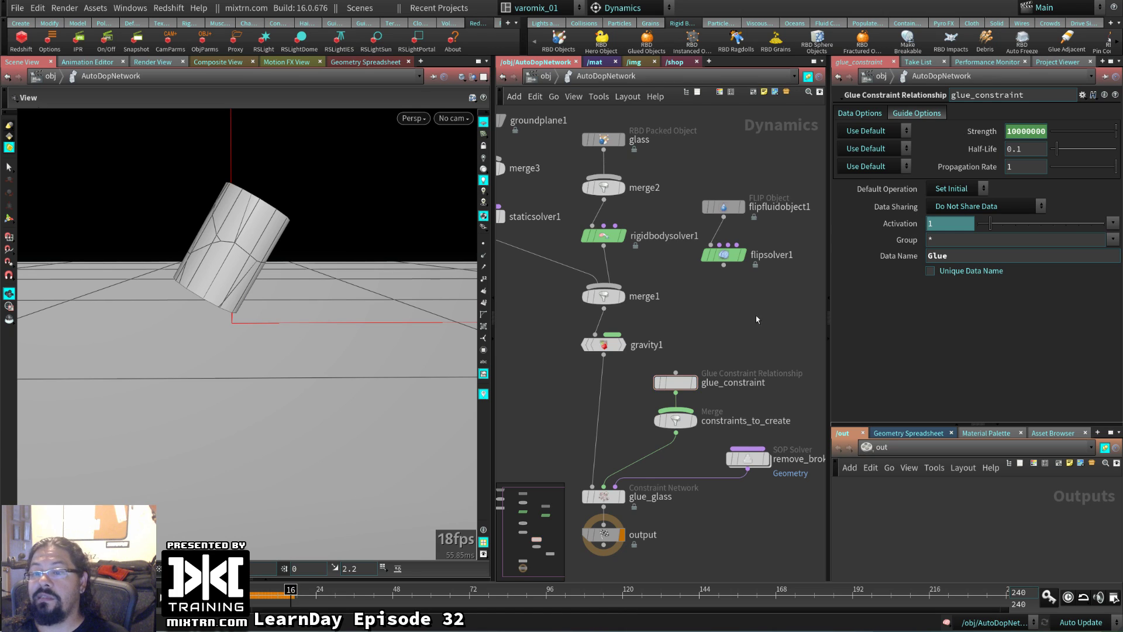
click(1031, 132)
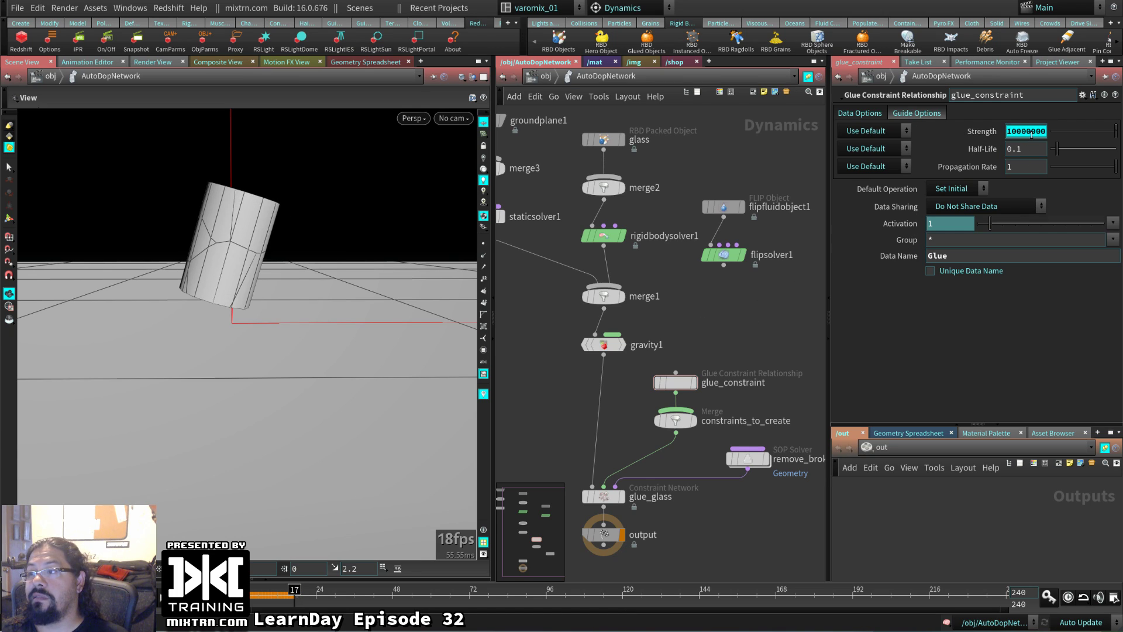
text(1)
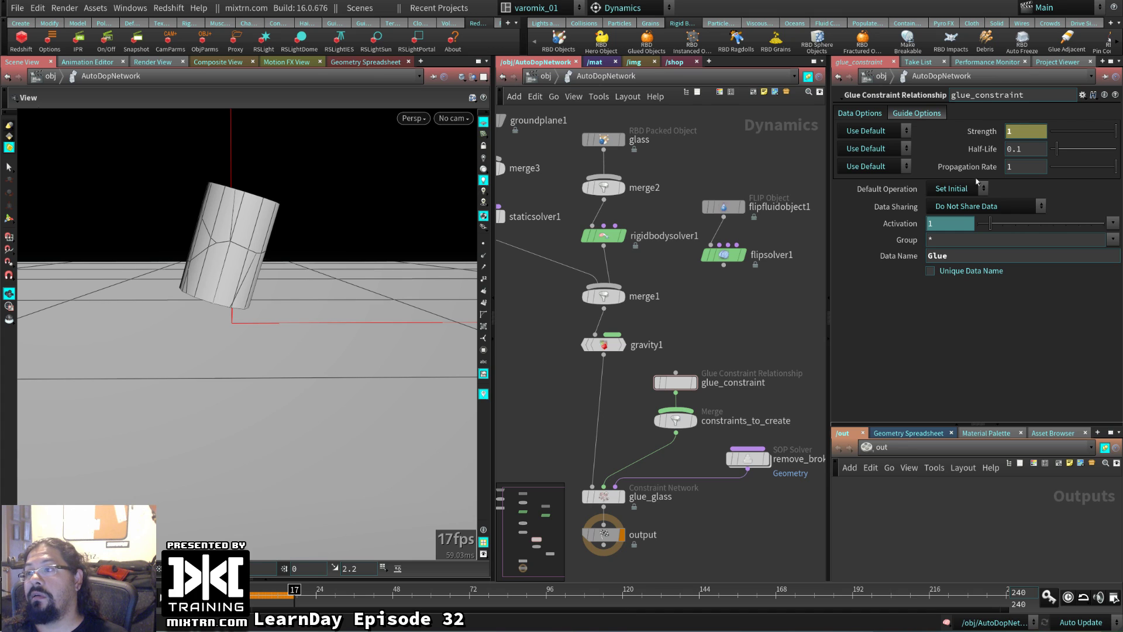
key(Return)
- Play the simulation to check when the glass breaks, replay it from a wider view, and return to the first frame
key(ctrl+Up)
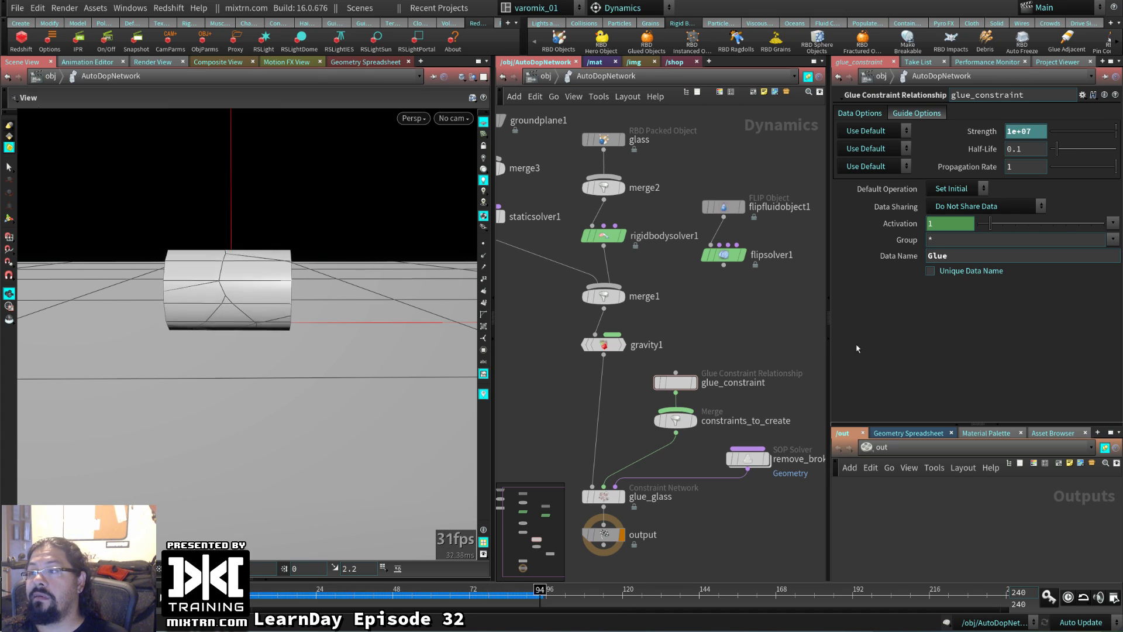
key(ctrl+Up)
key(ctrl+Up)
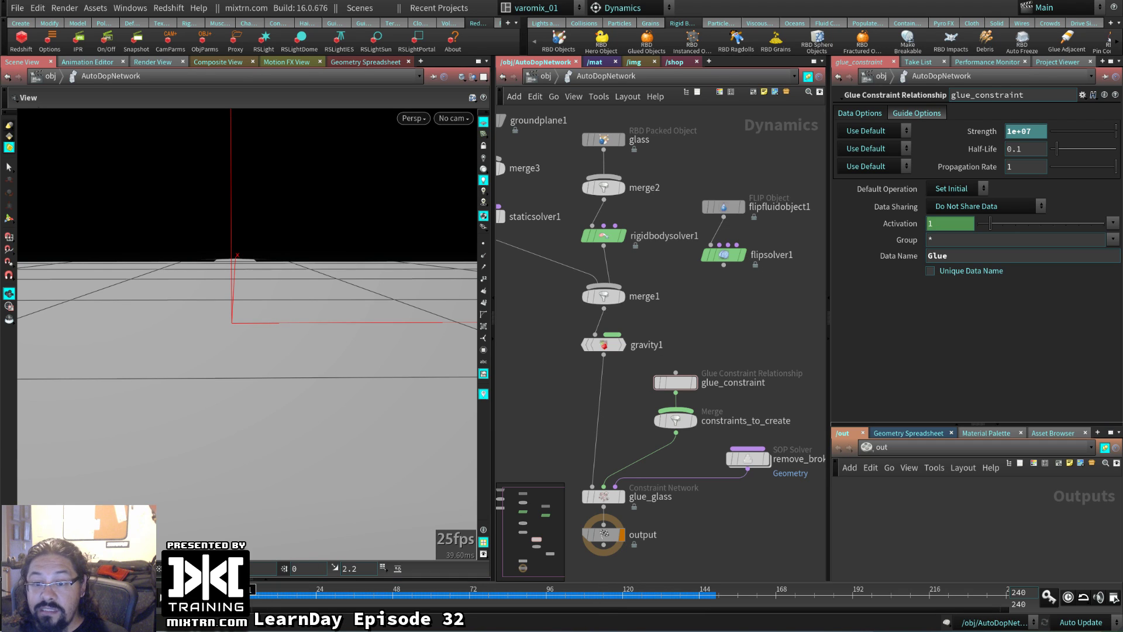
drag(326, 296, 219, 429)
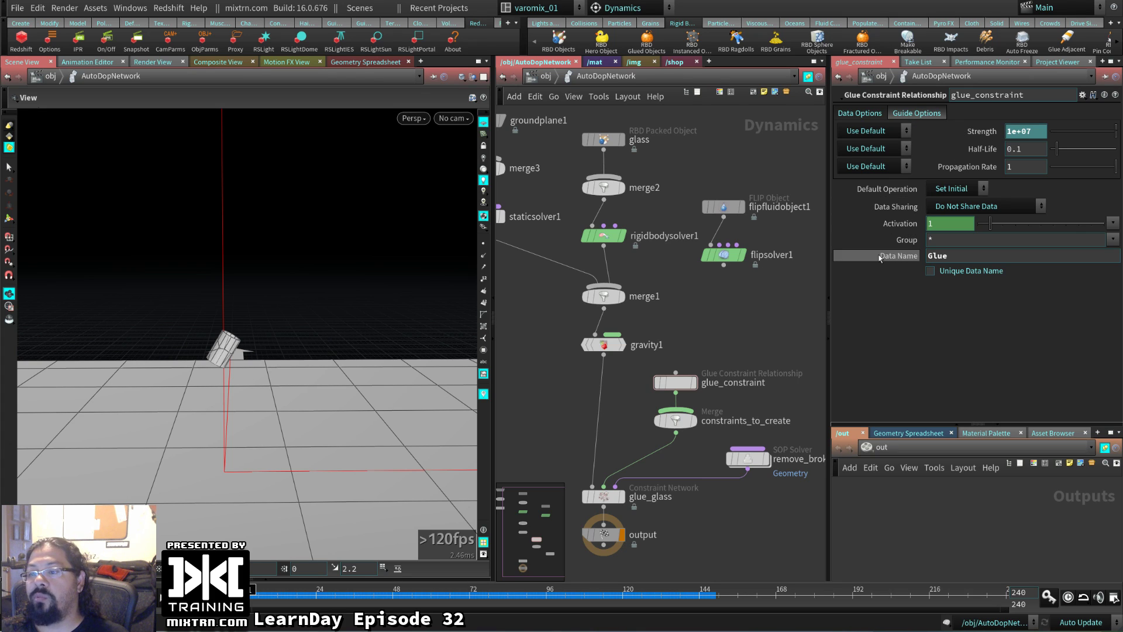
key(Up)
mouse_move(880, 258)
key(ctrl+Up)
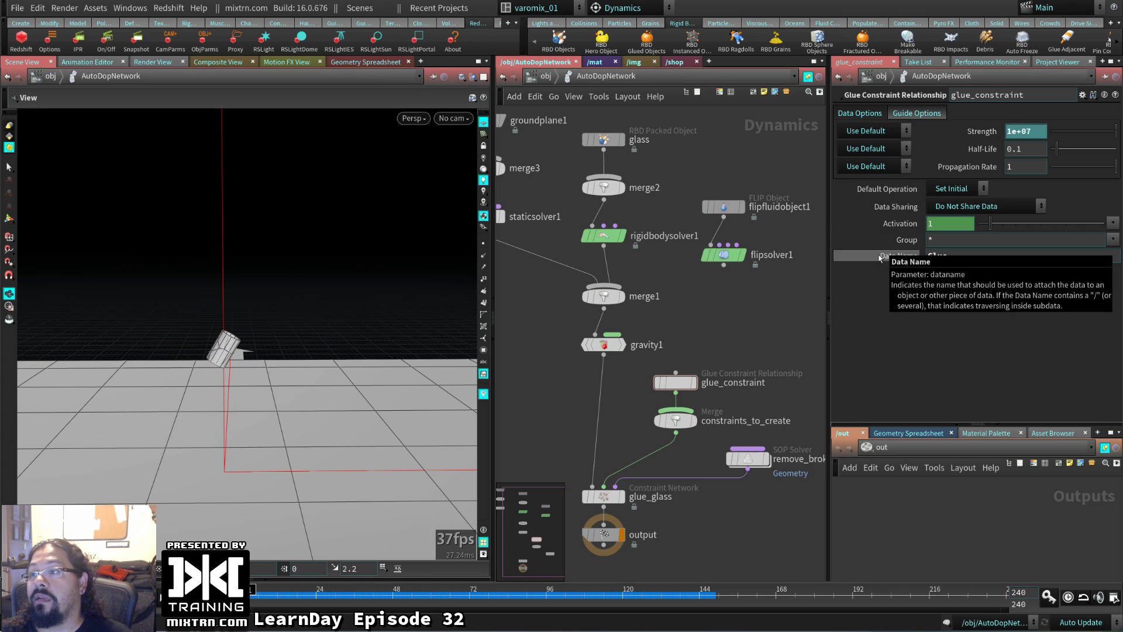
- Set the Strength operation of glue_constraint to Set Always, play the simulation, and return to the first frame
click(905, 131)
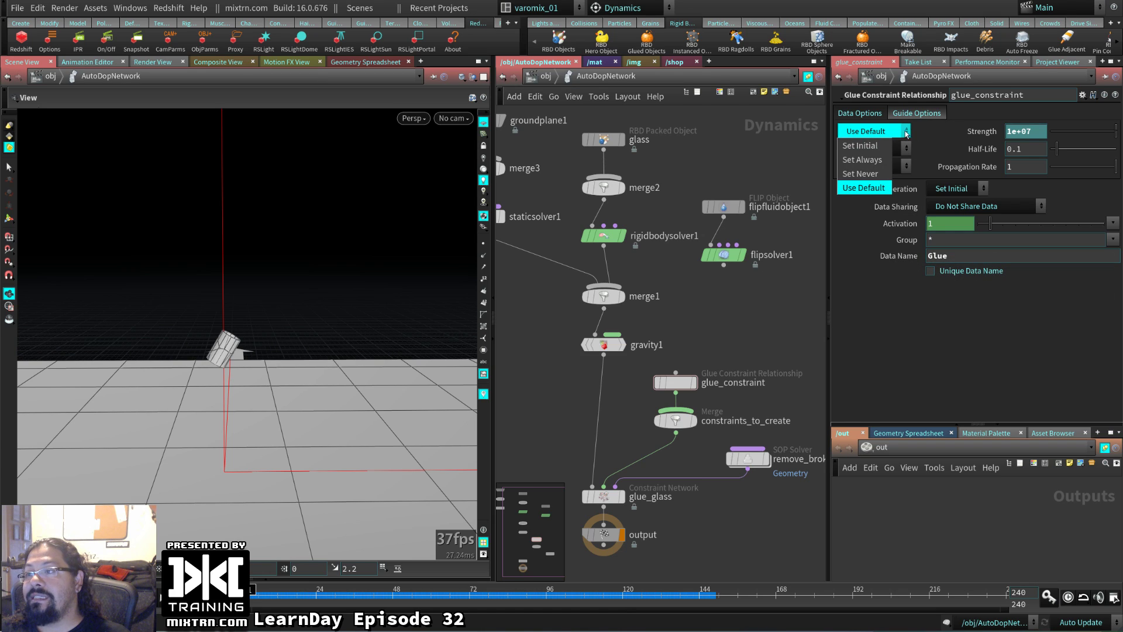
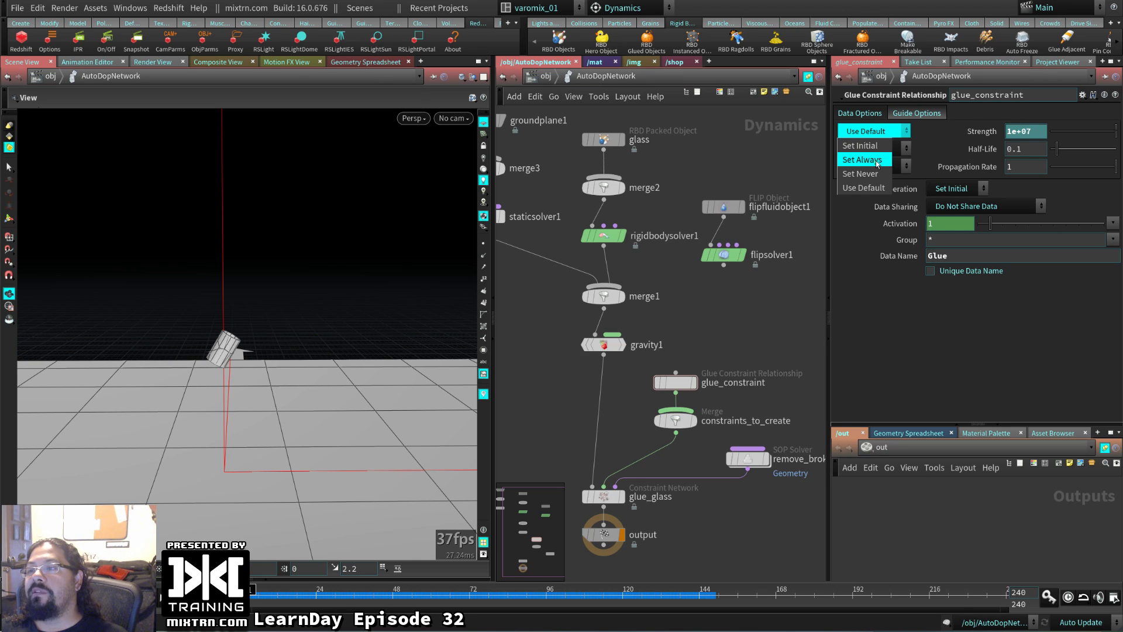
click(853, 161)
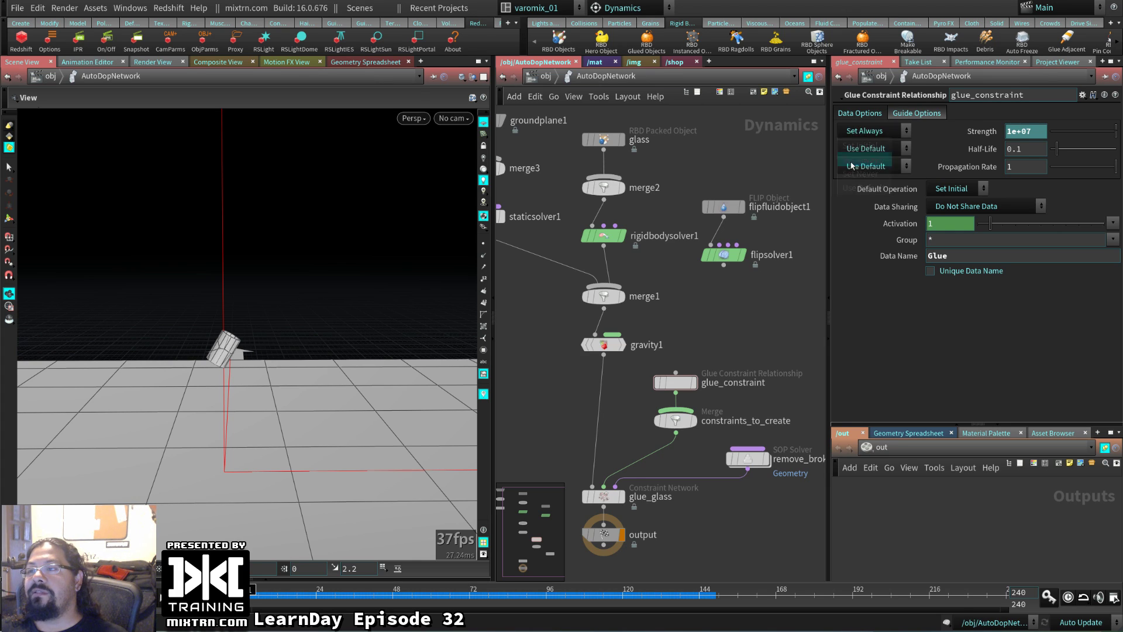
click(983, 131)
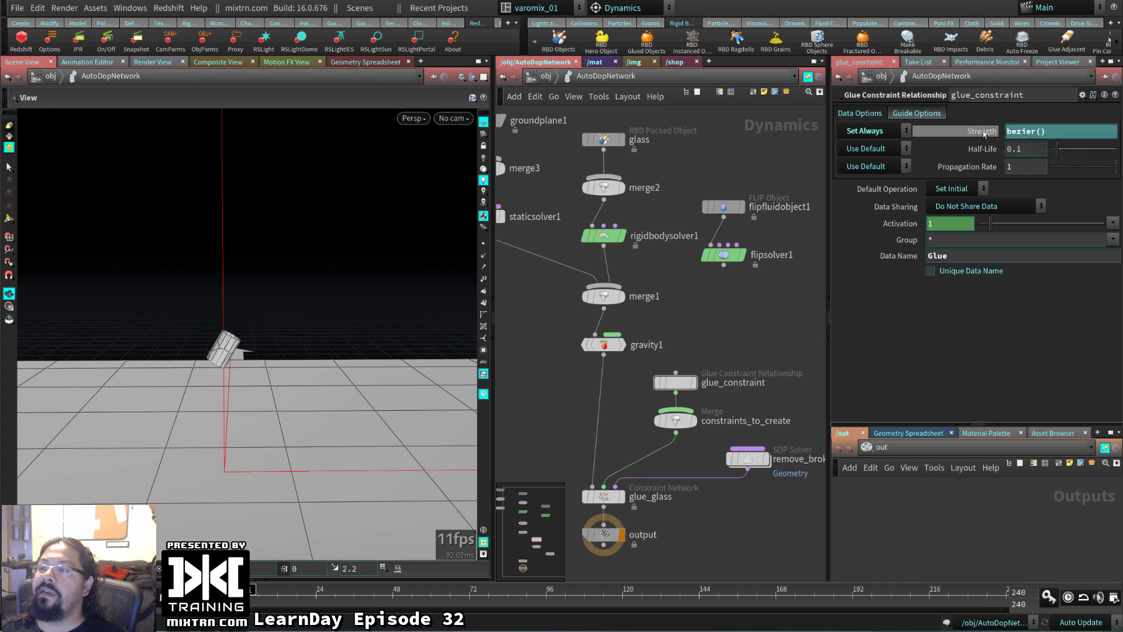
click(971, 132)
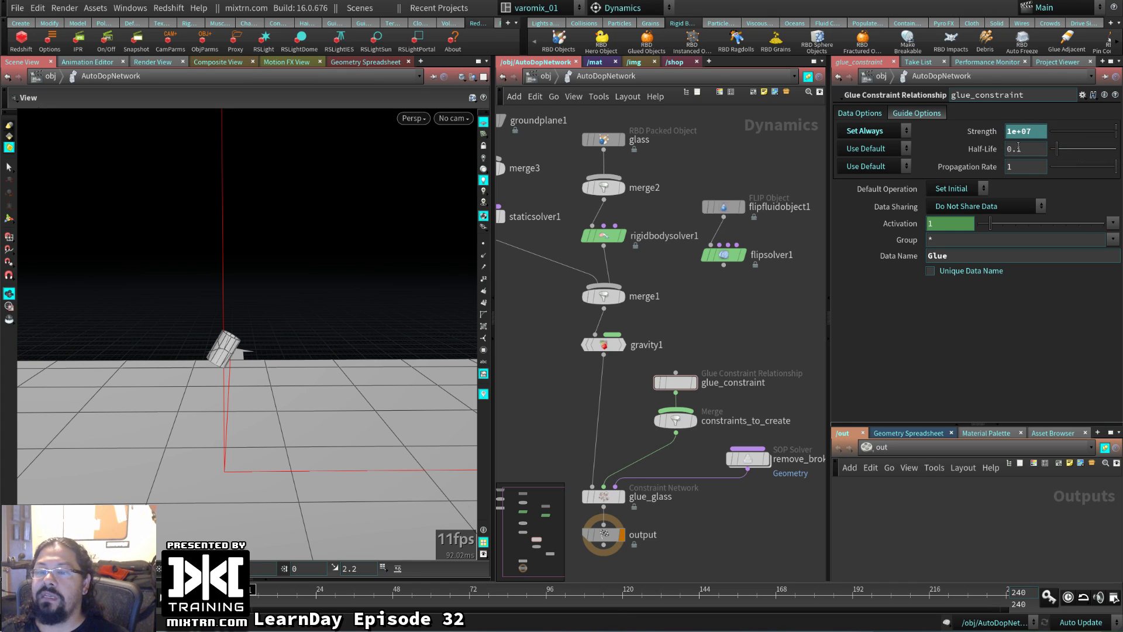
key(Up)
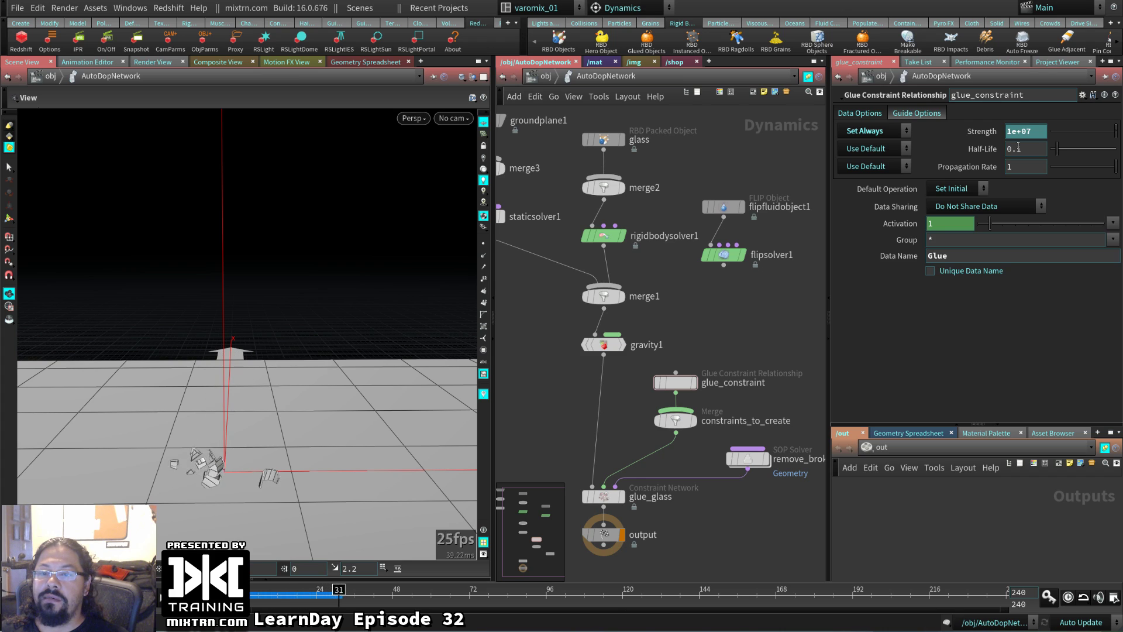
key(ctrl+Up)
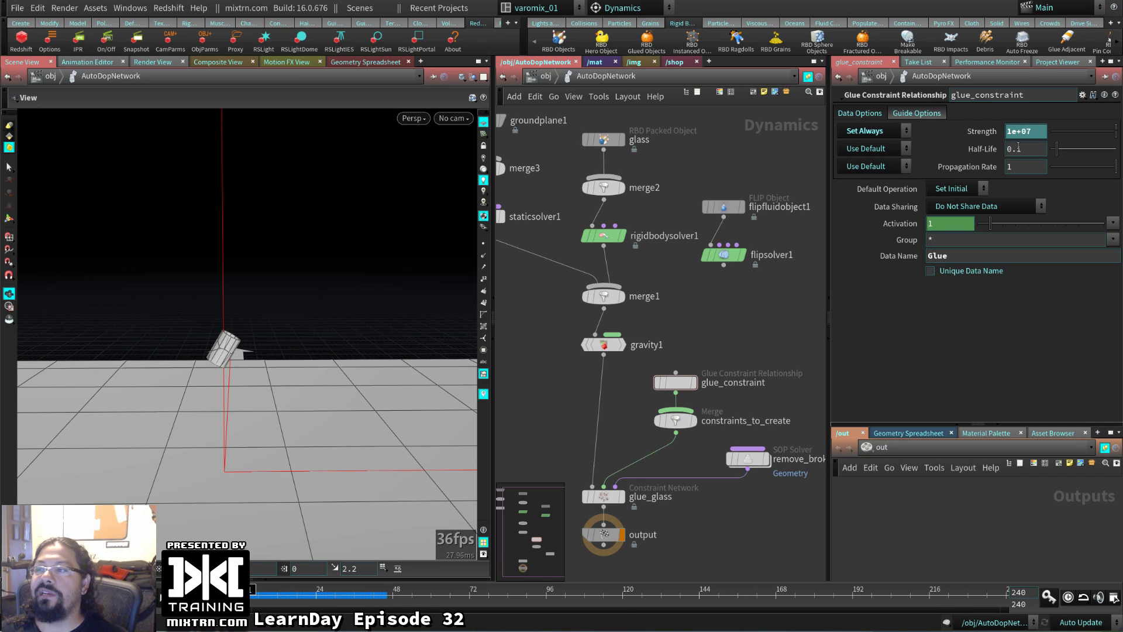
click(871, 131)
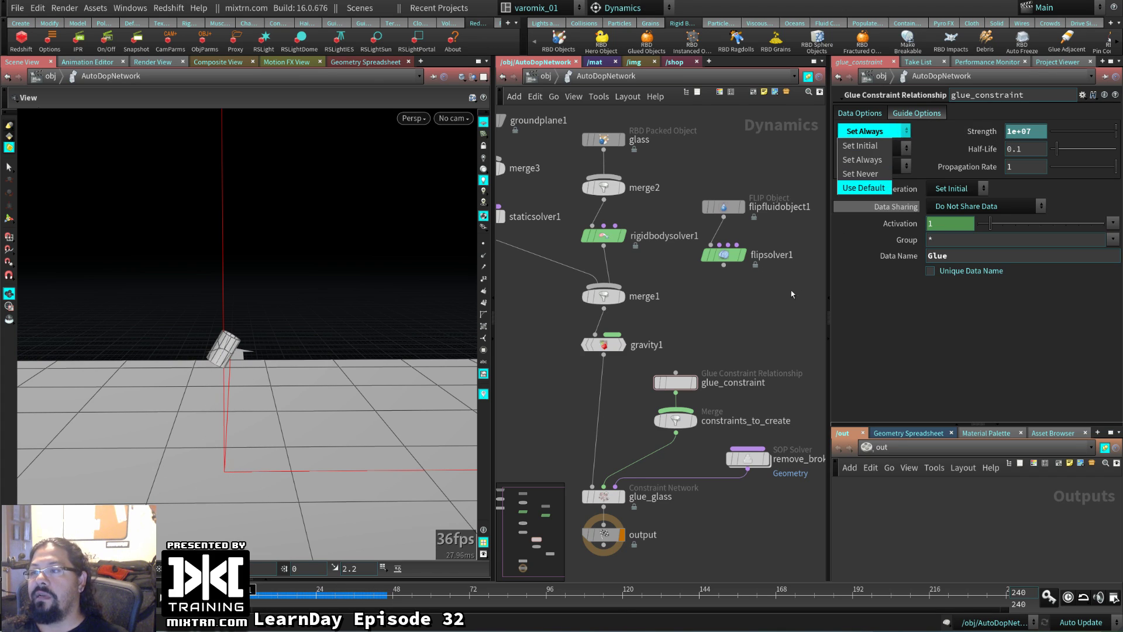
key(Escape)
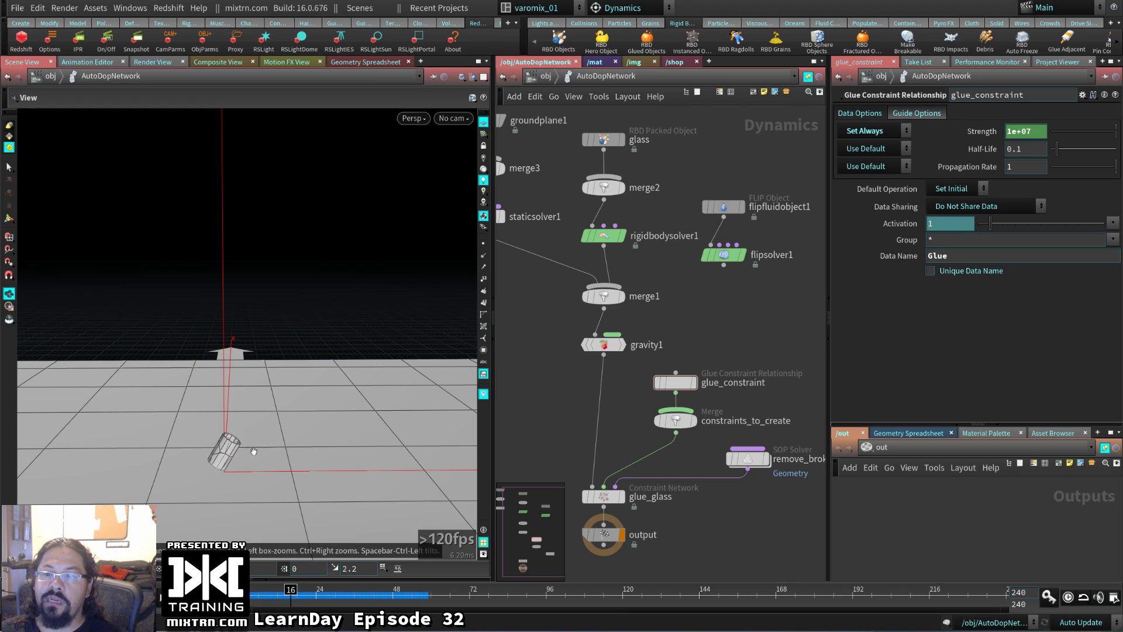
drag(253, 451, 291, 394)
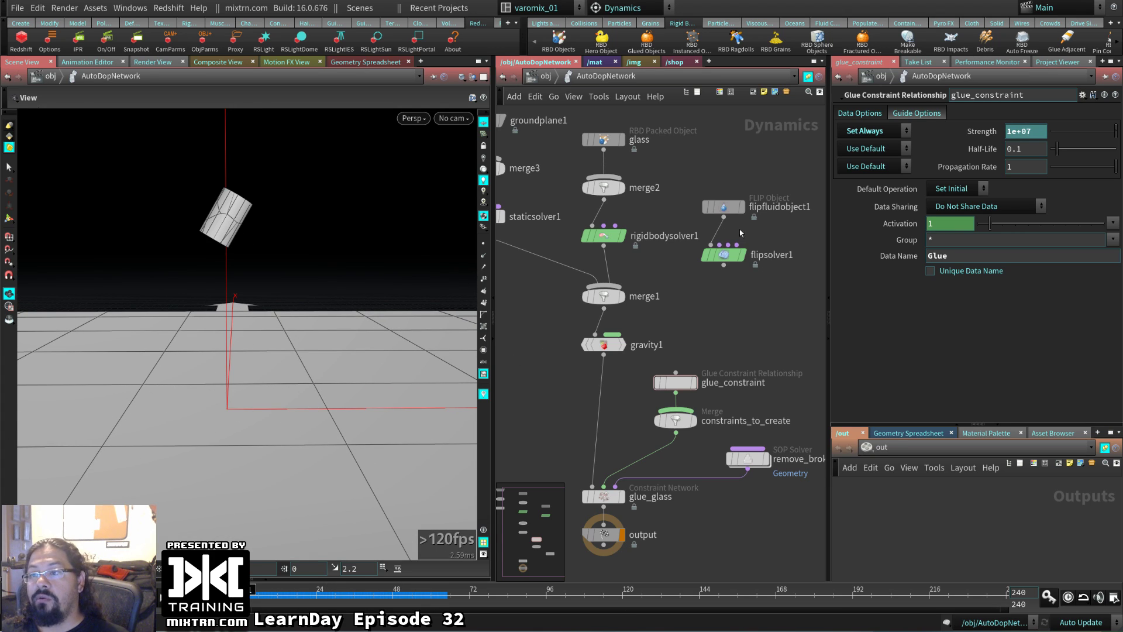
- Reconnect flipsolver1 to merge1 and review the Creation, Guides and Physical settings of flipfluidobject1
click(724, 265)
click(606, 285)
click(724, 207)
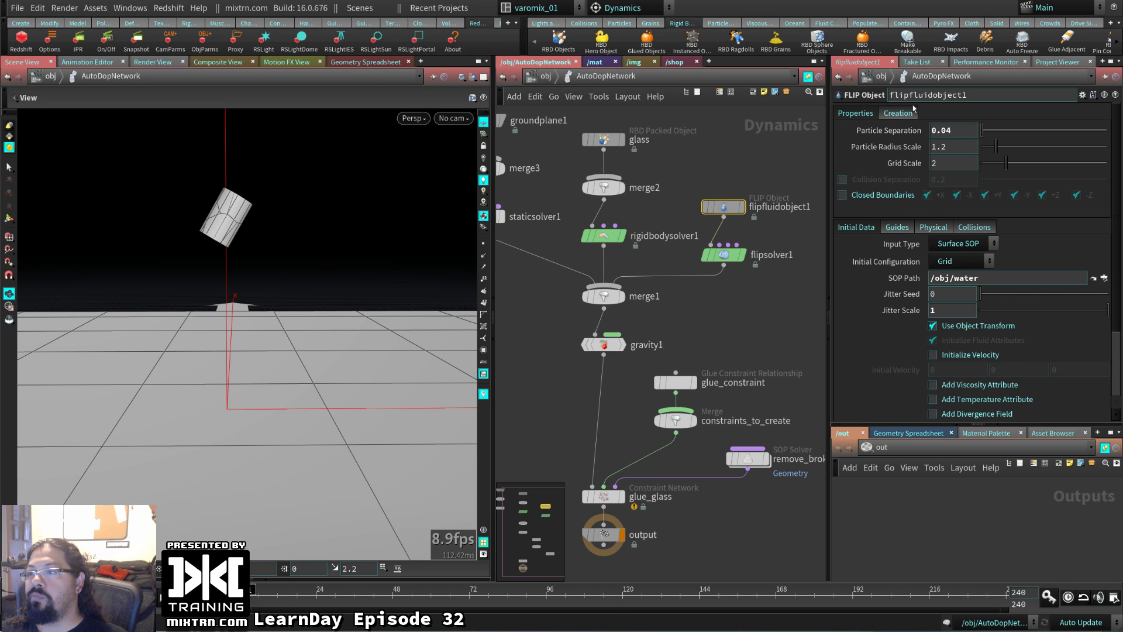
click(895, 114)
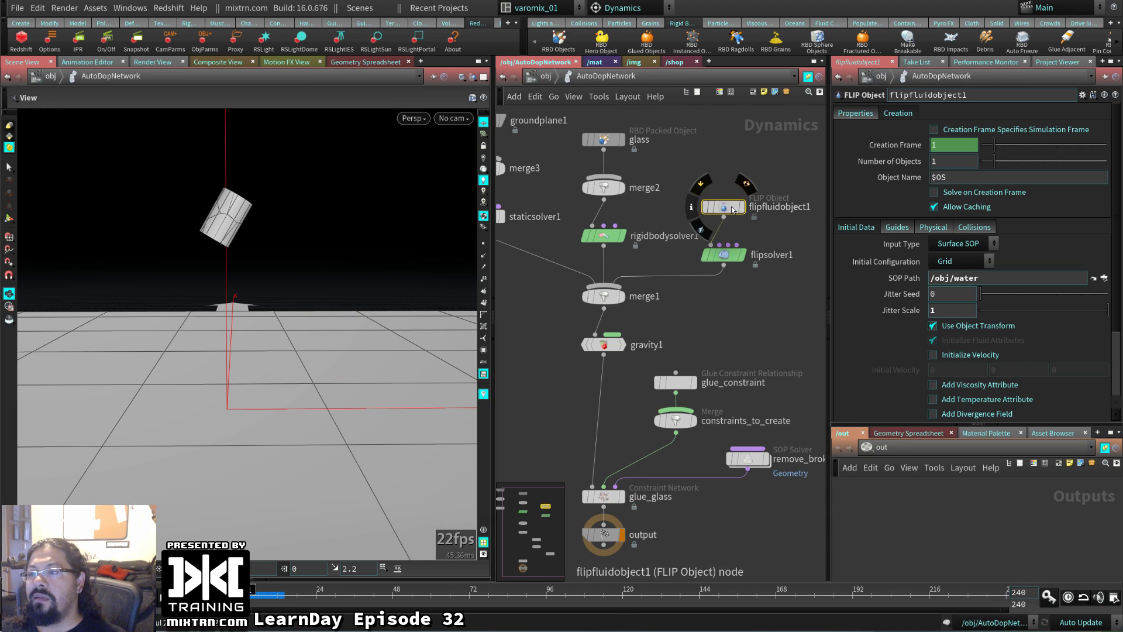
click(898, 227)
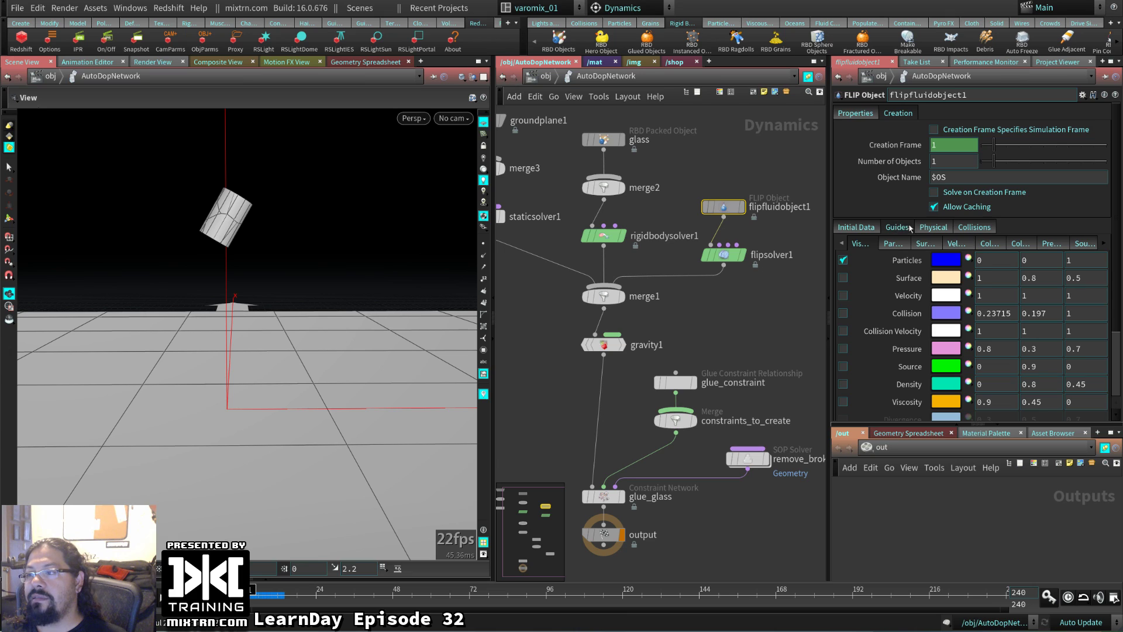
click(931, 228)
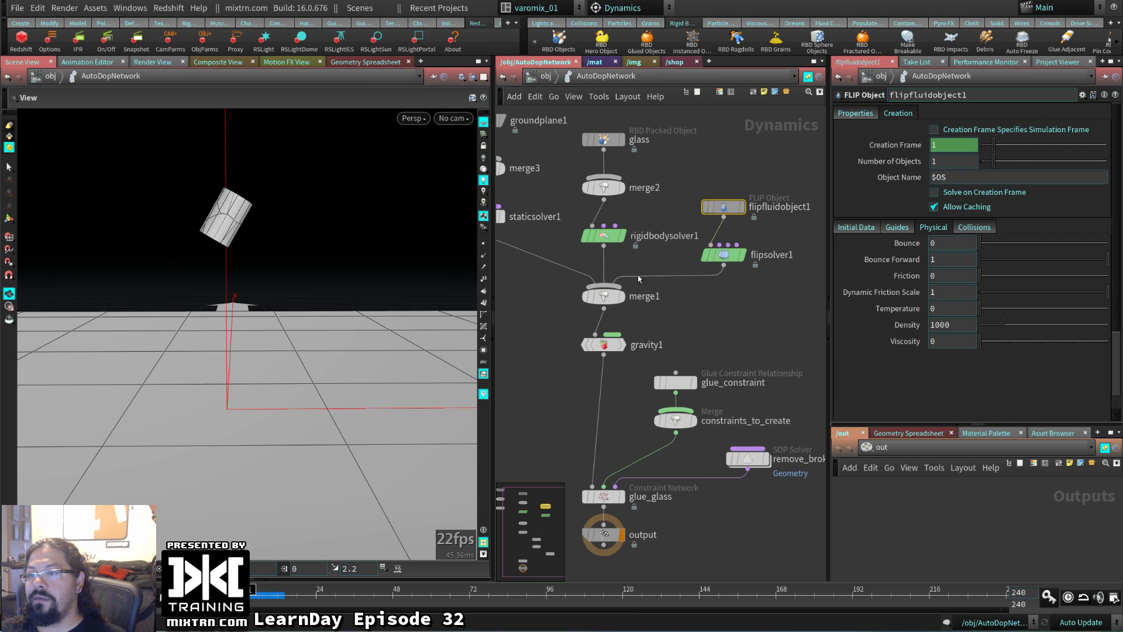
- In the Physical settings of the glass object, set Rotational Stiffness and Bounce to 0
middle_drag(639, 279, 661, 318)
click(638, 182)
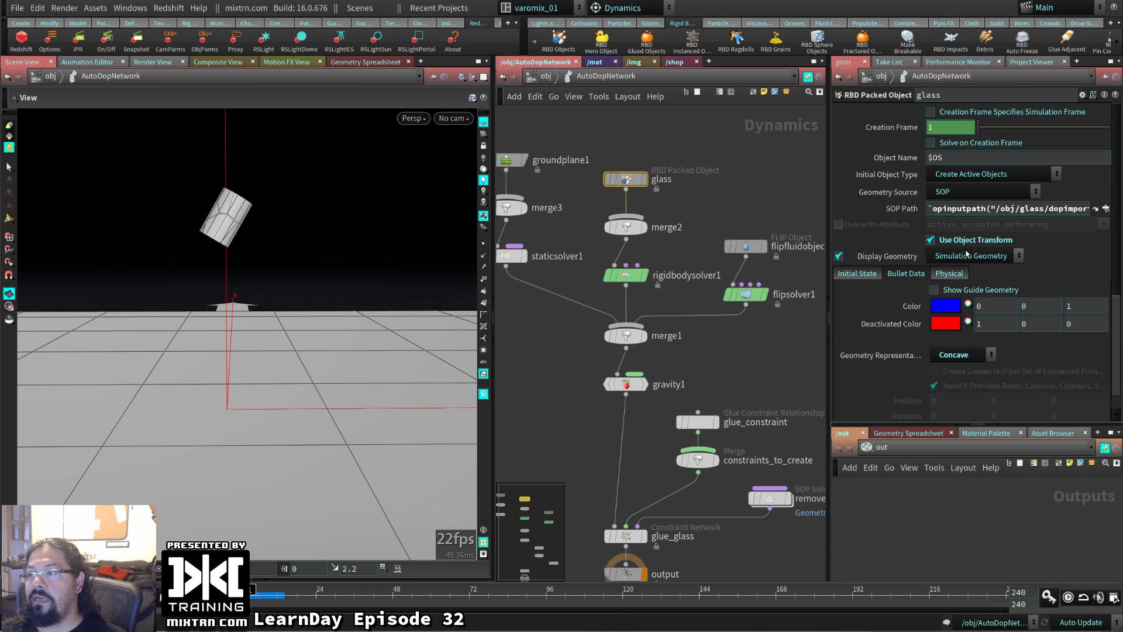
click(949, 273)
scroll(994, 328, down, 2)
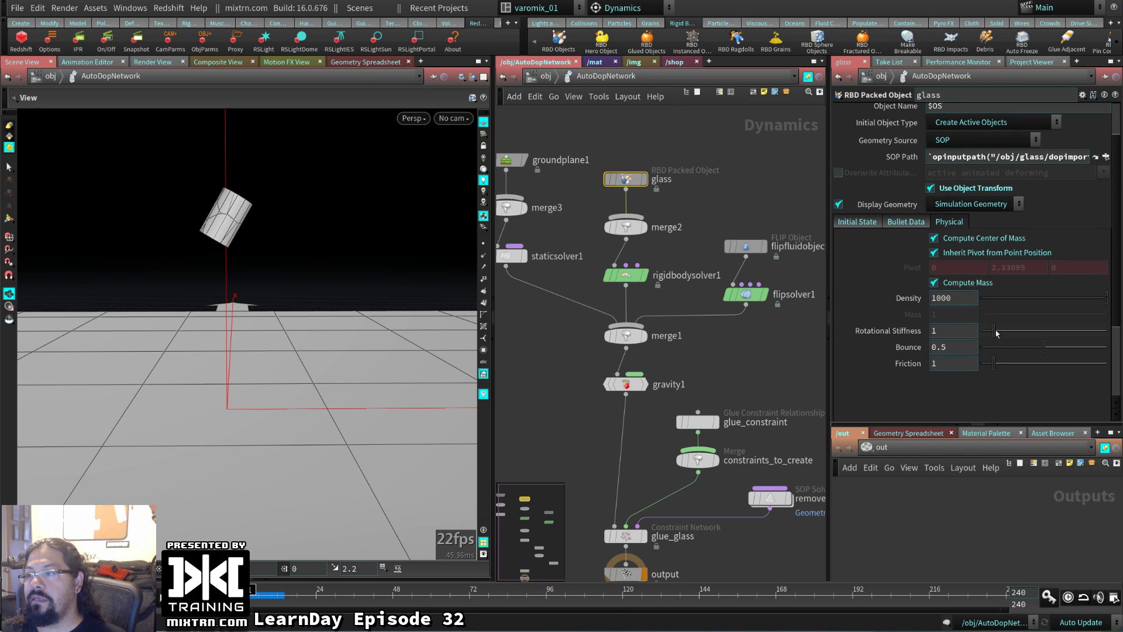
drag(994, 331, 980, 332)
drag(1045, 347, 971, 347)
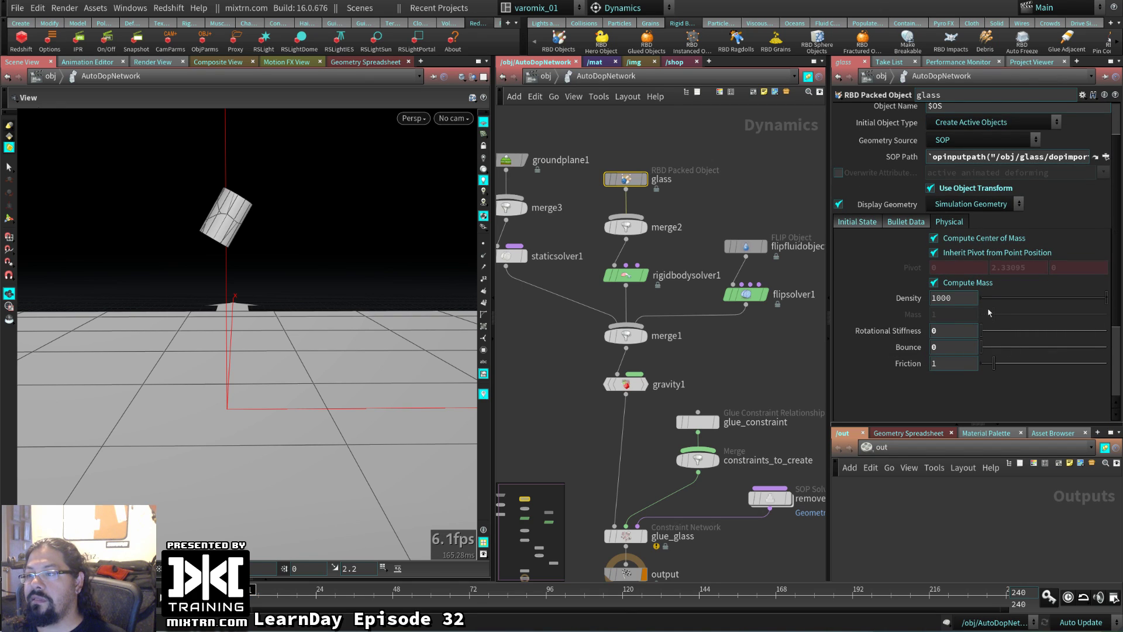
- Set the glass object's Density to 100000, play the simulation with the fluid, and return to the first frame
double_click(948, 297)
text(1)
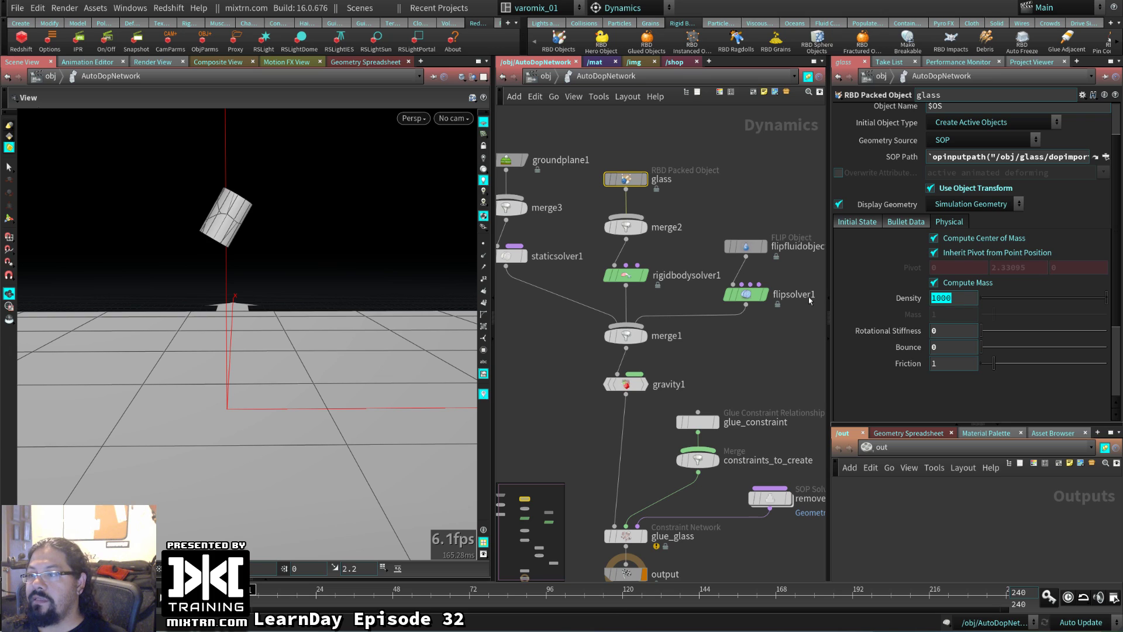
text(0000)
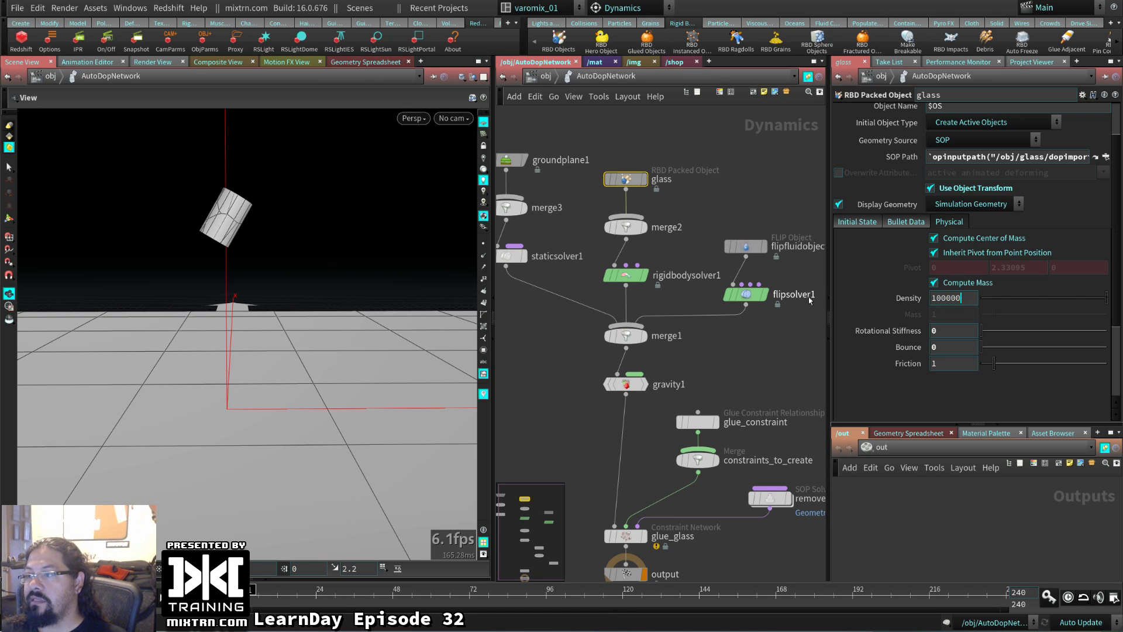
key(Return)
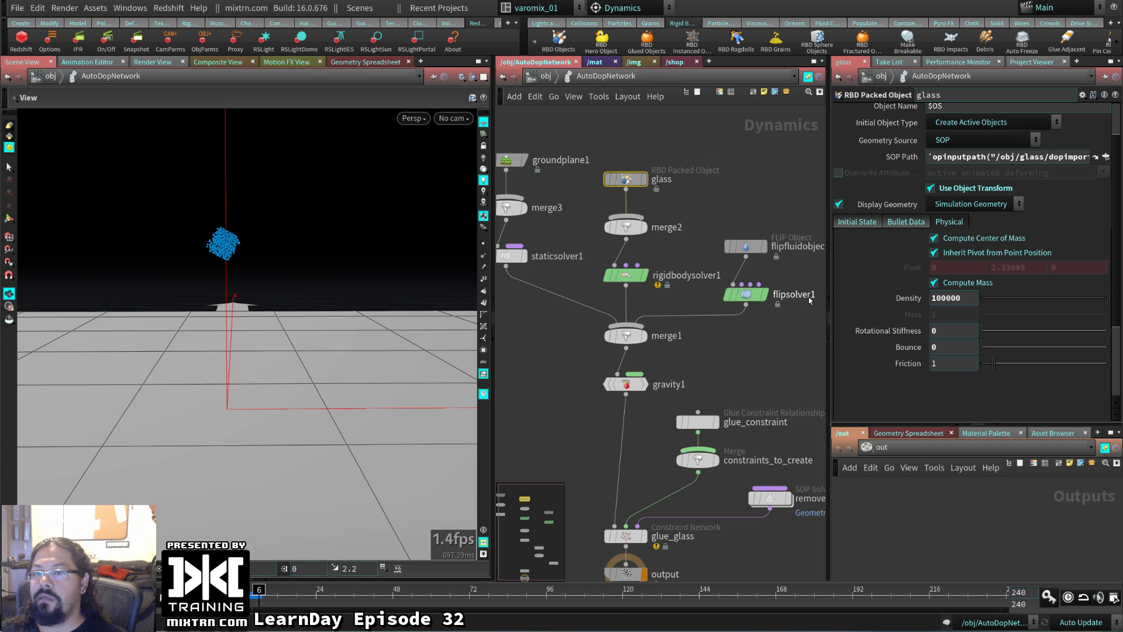
key(ctrl+Up)
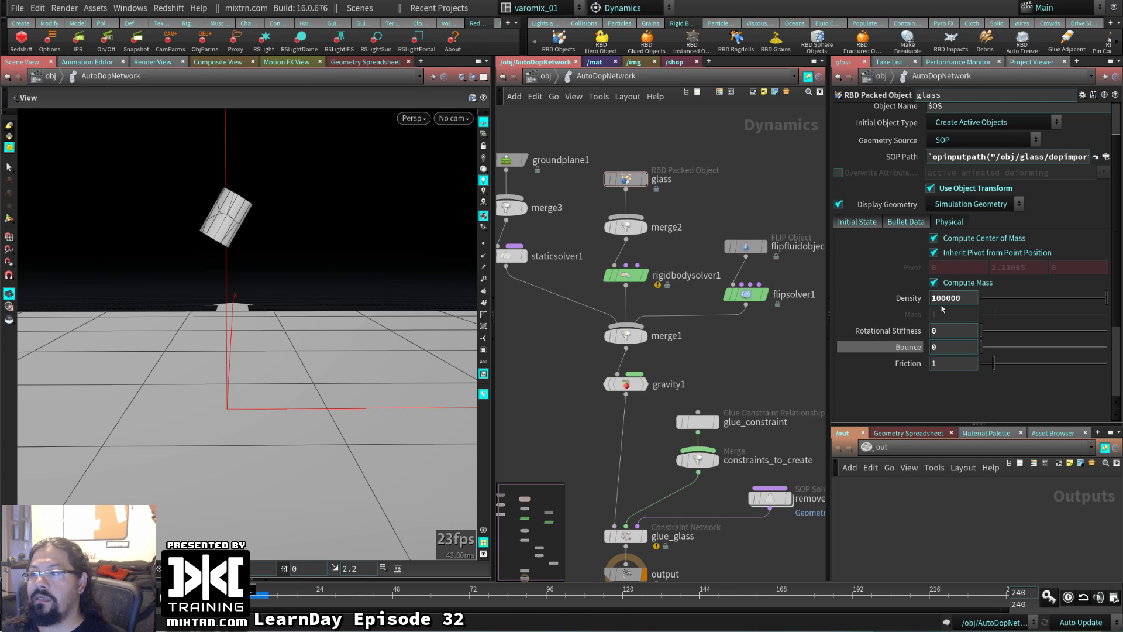
- Restore the glass object's Density to 1000 and play the simulation again
drag(962, 298, 952, 298)
key(BackSpace)
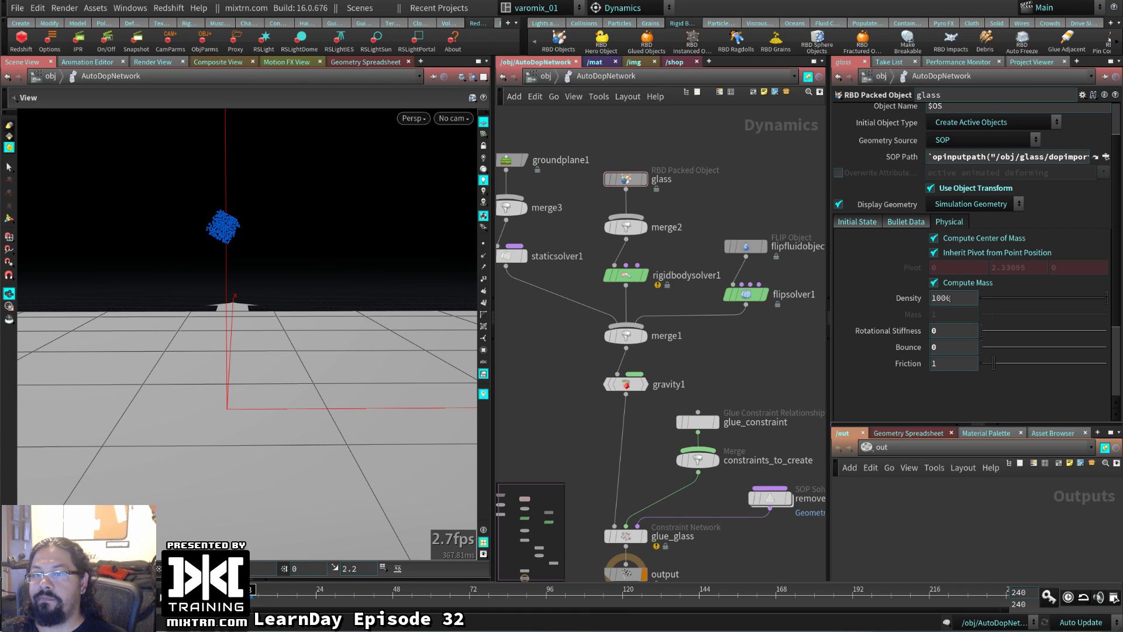
text(00)
key(Return)
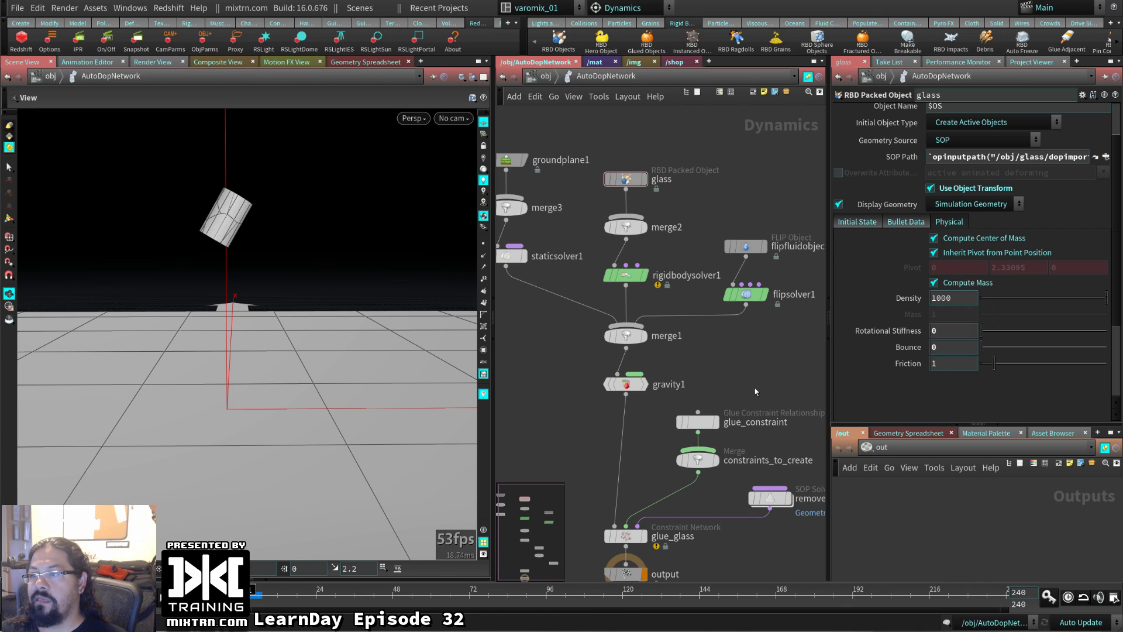
- Undo the glass object's Density, Rotational Stiffness and Bounce changes, play the simulation, and return to the first frame
key(ctrl+z)
key(ctrl+z)
key(ctrl+z)
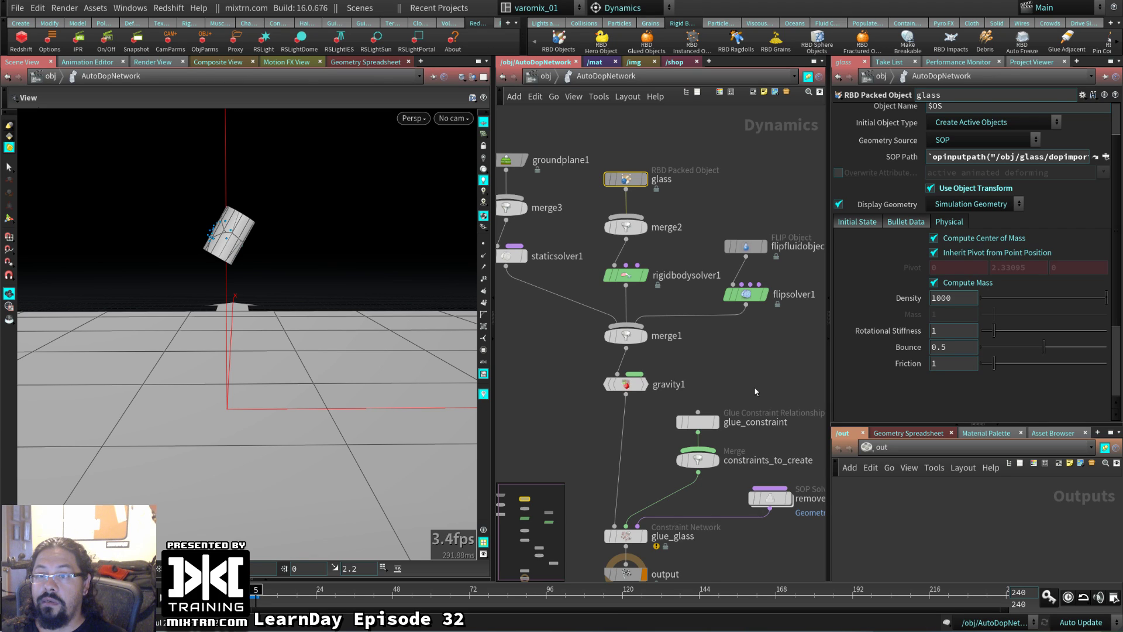
key(ctrl+Up)
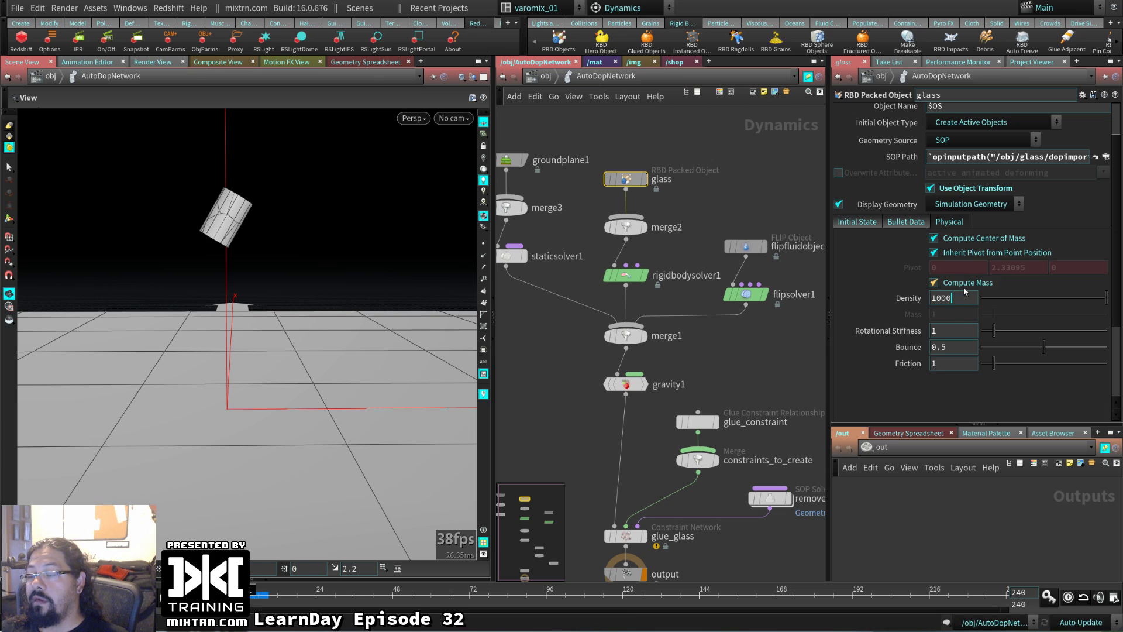
- Set only the glass object's Density to 100000, play the simulation through the impact, and return to the first frame
key(Return)
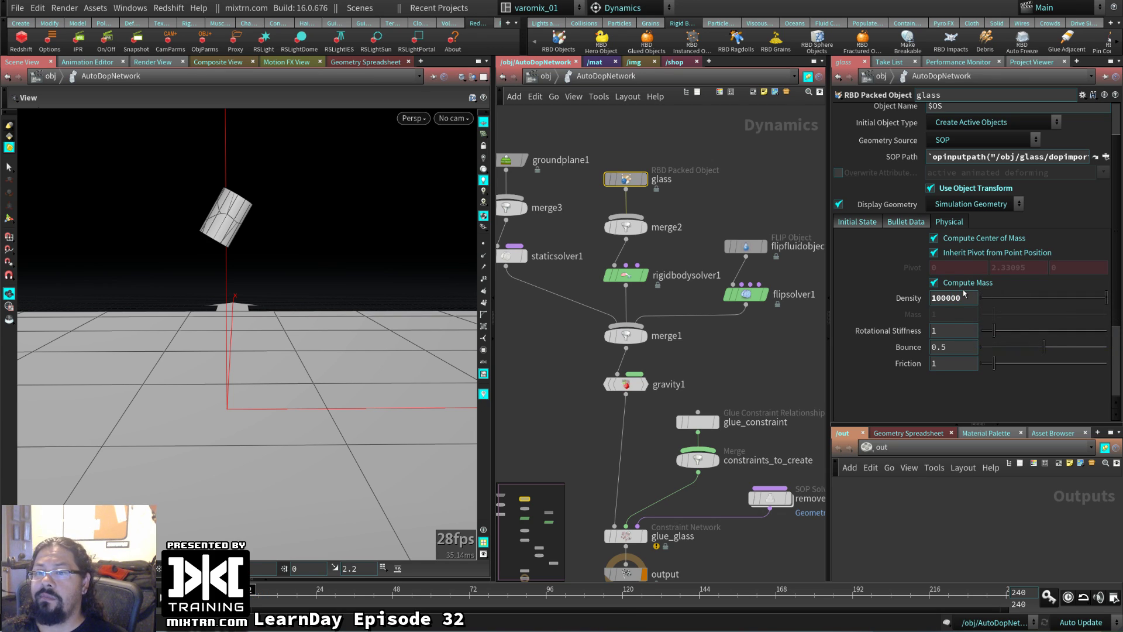
key(Up)
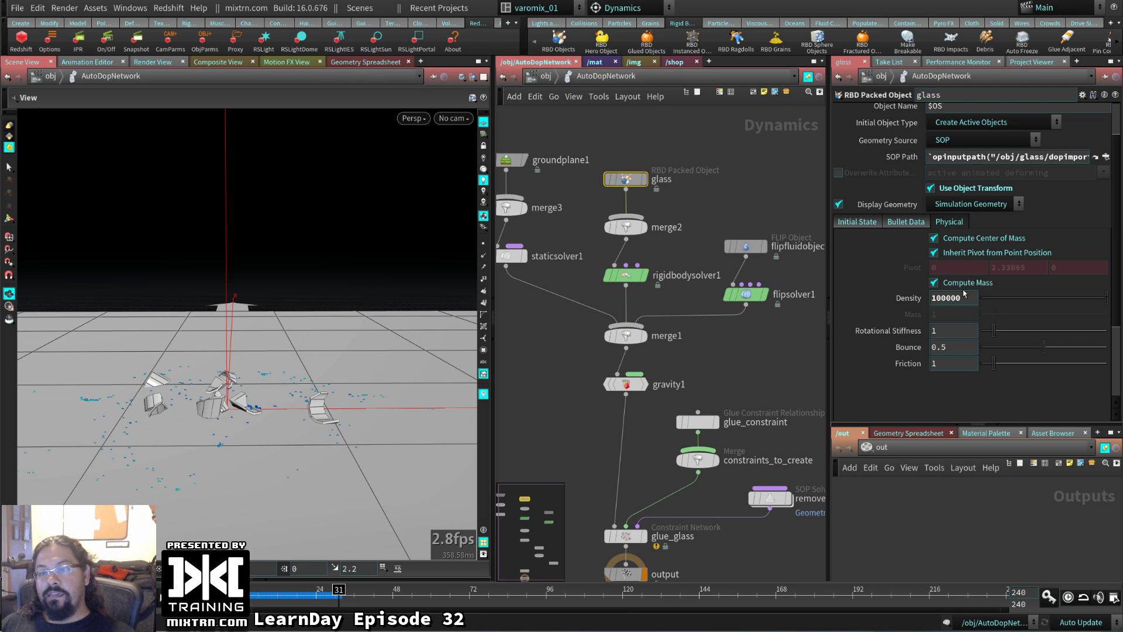
key(ctrl+Up)
drag(377, 325, 227, 340)
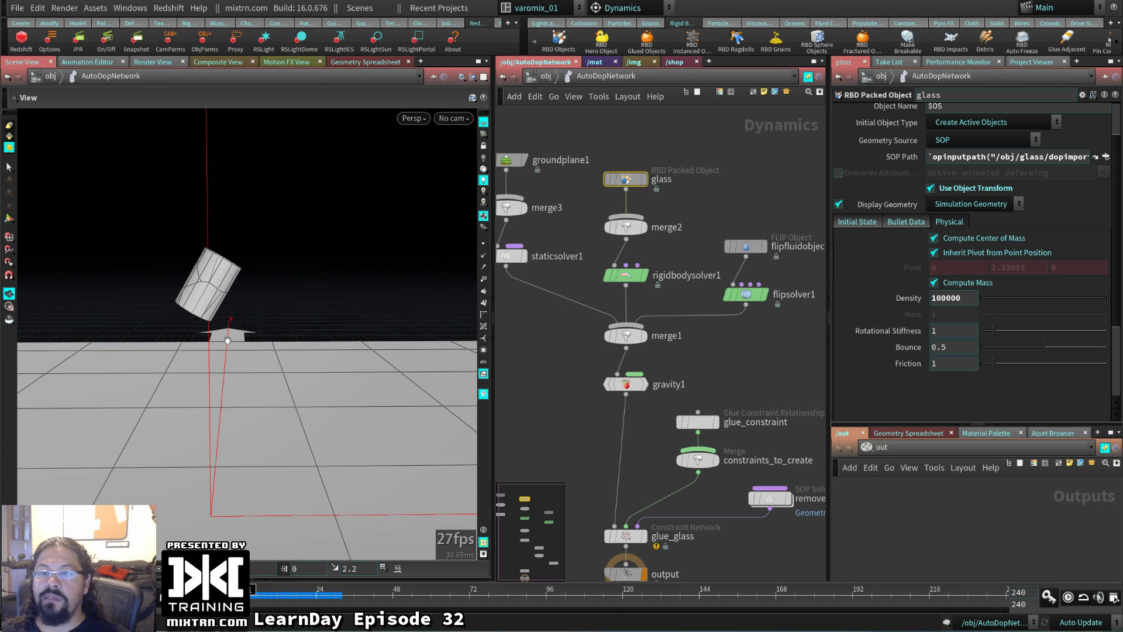
- Replay the simulation, select the FLIP fluid object, and examine the falling glass from several angles
key(Up)
key(ctrl+Up)
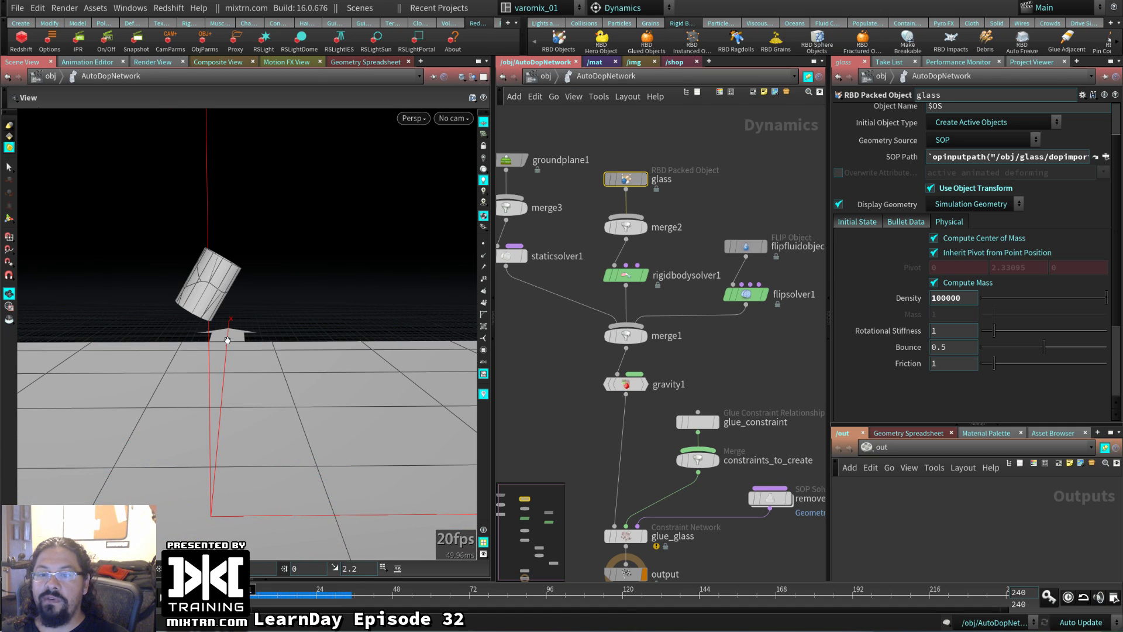
click(746, 246)
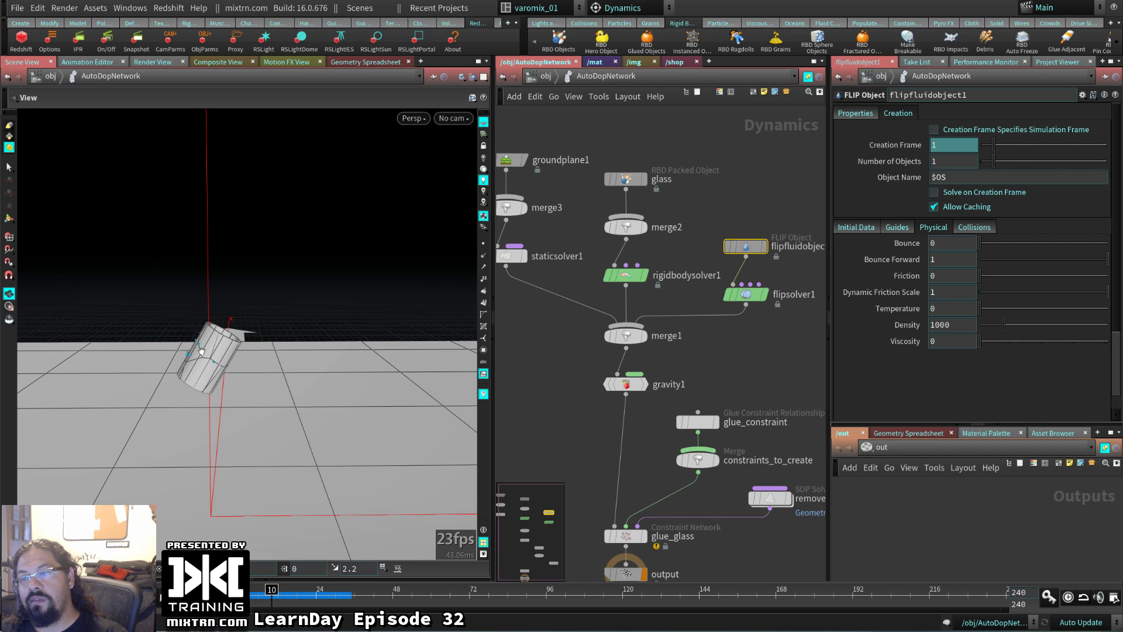
middle_drag(190, 407, 189, 351)
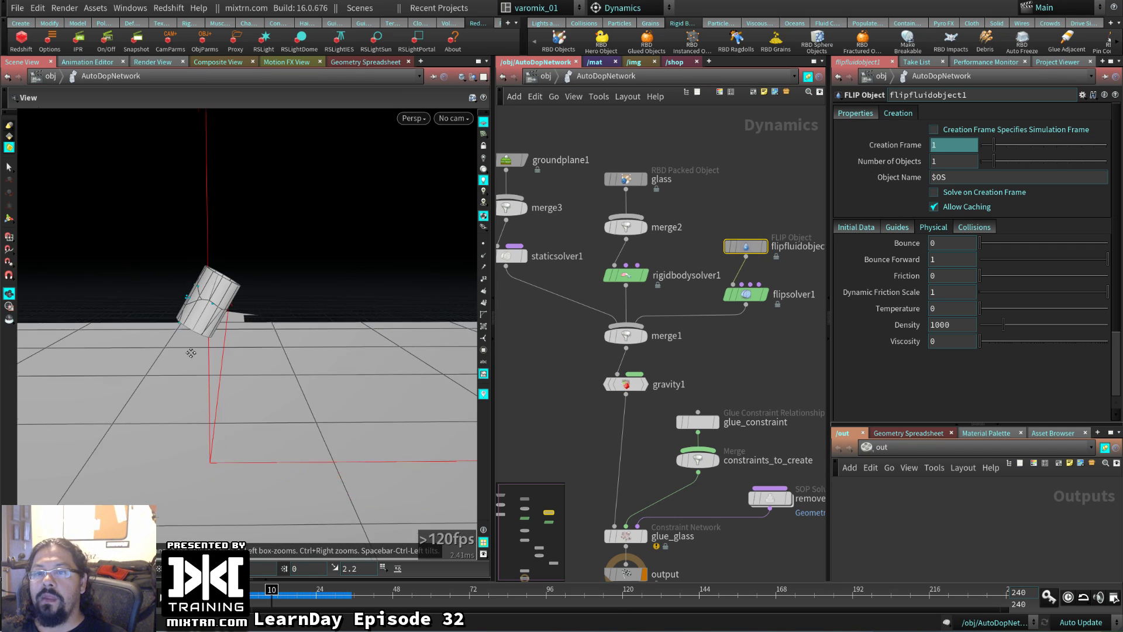
right_drag(190, 351, 214, 341)
drag(214, 341, 144, 358)
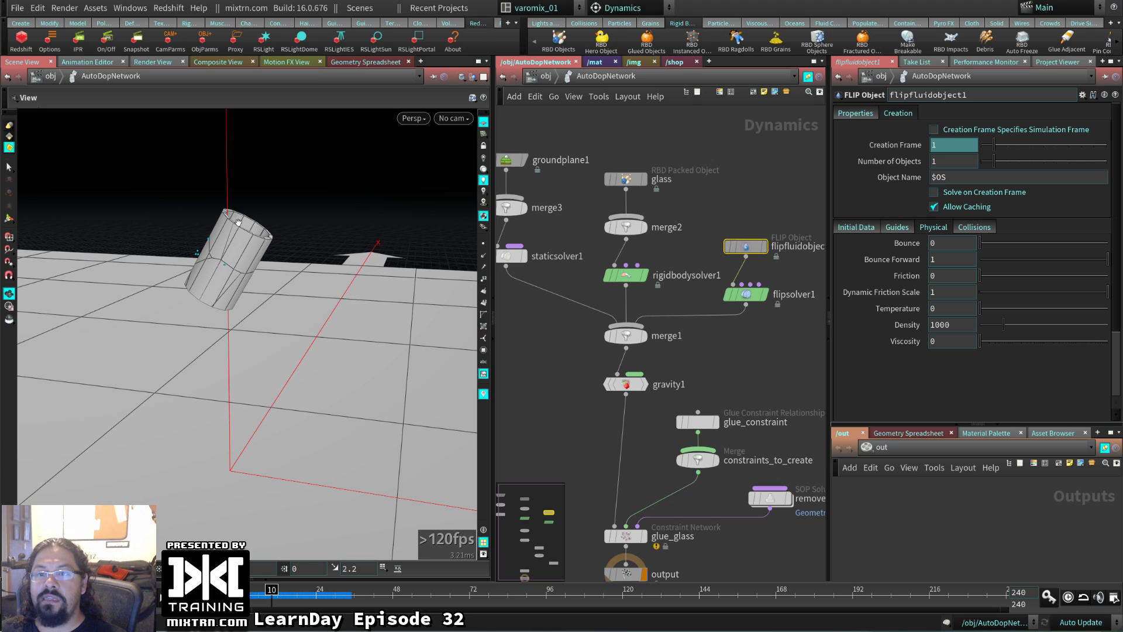
drag(237, 221, 193, 375)
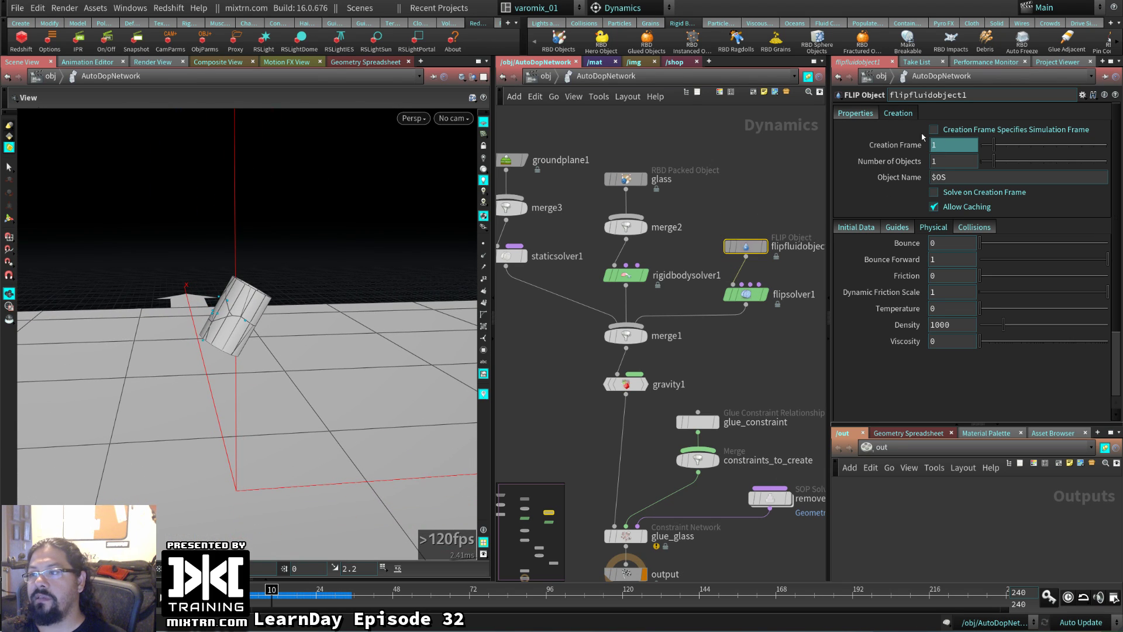
- Set the FLIP fluid object's Particle Separation to 0.03 and play the simulation through the impact
click(853, 115)
click(968, 131)
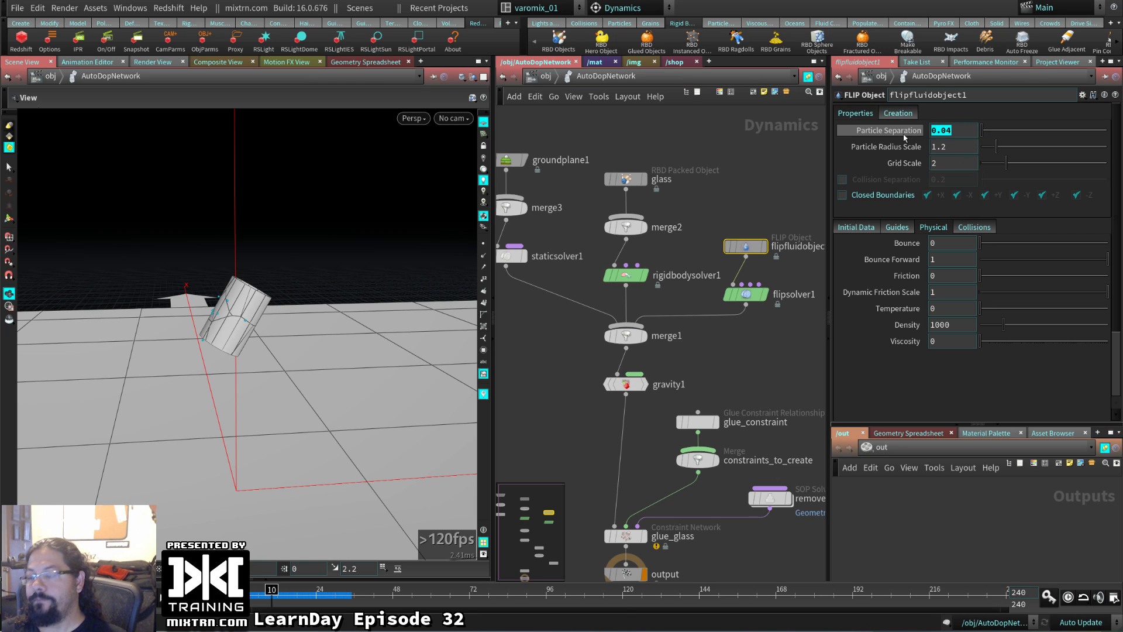
mouse_move(904, 137)
text(0)
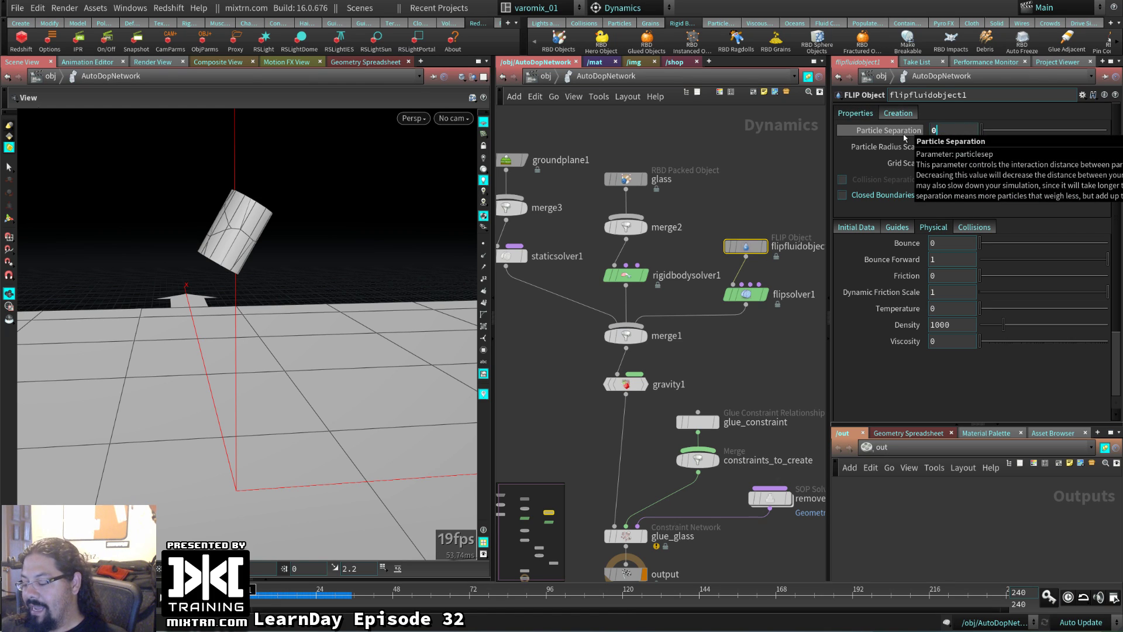
key(Return)
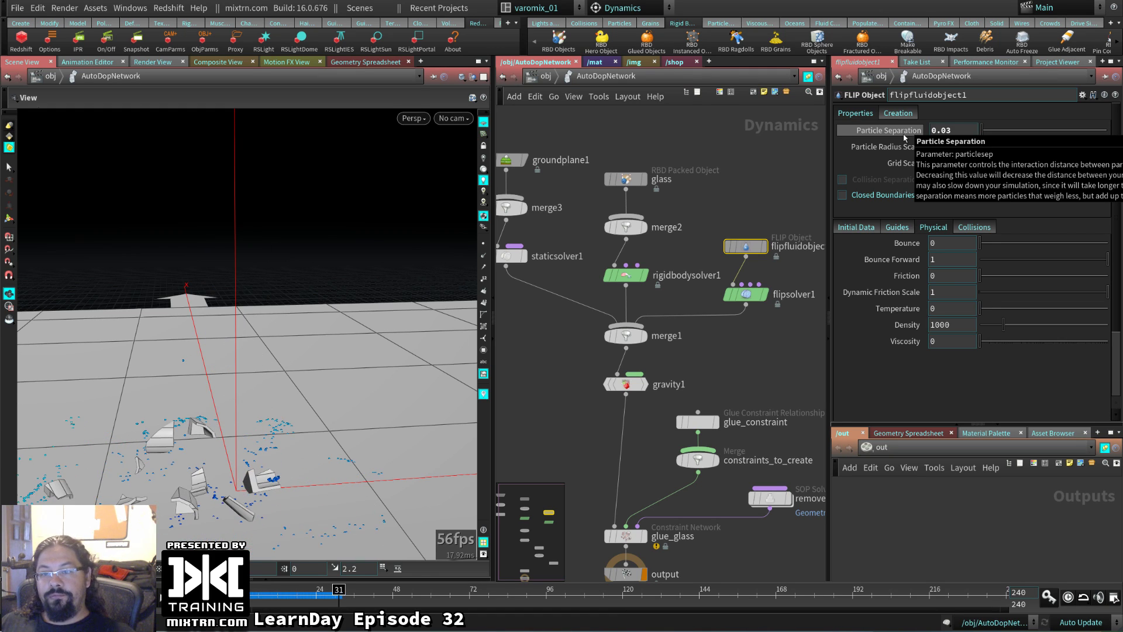
- Return to the first frame and replay the simulation from a raised view to examine the fluid inside the glass
middle_drag(721, 365, 712, 324)
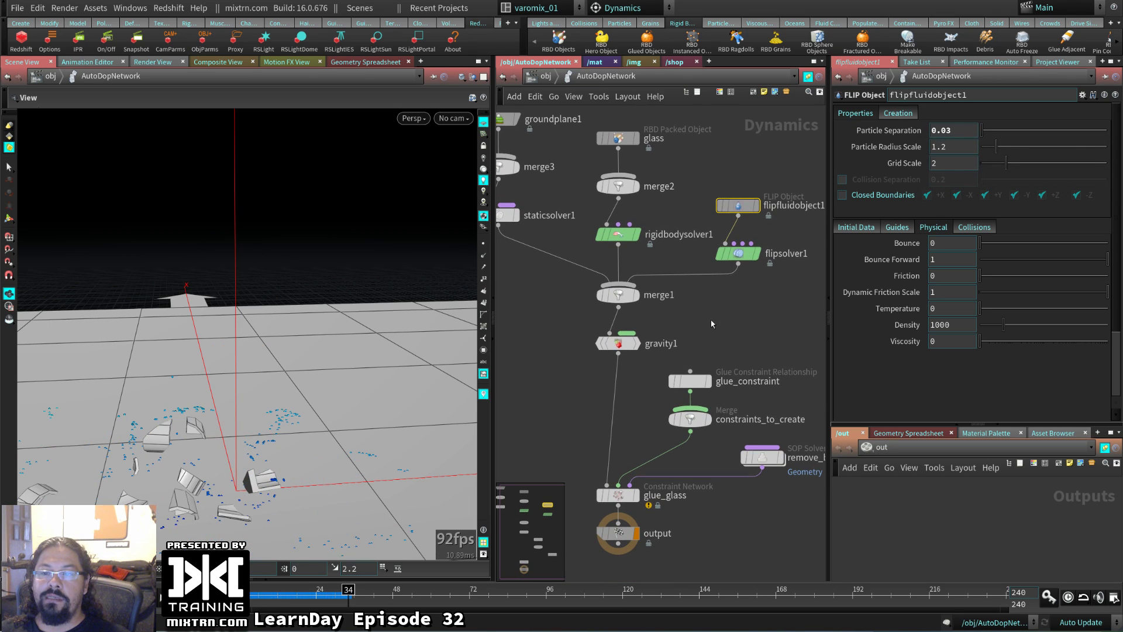
key(ctrl+Up)
middle_drag(288, 439, 321, 454)
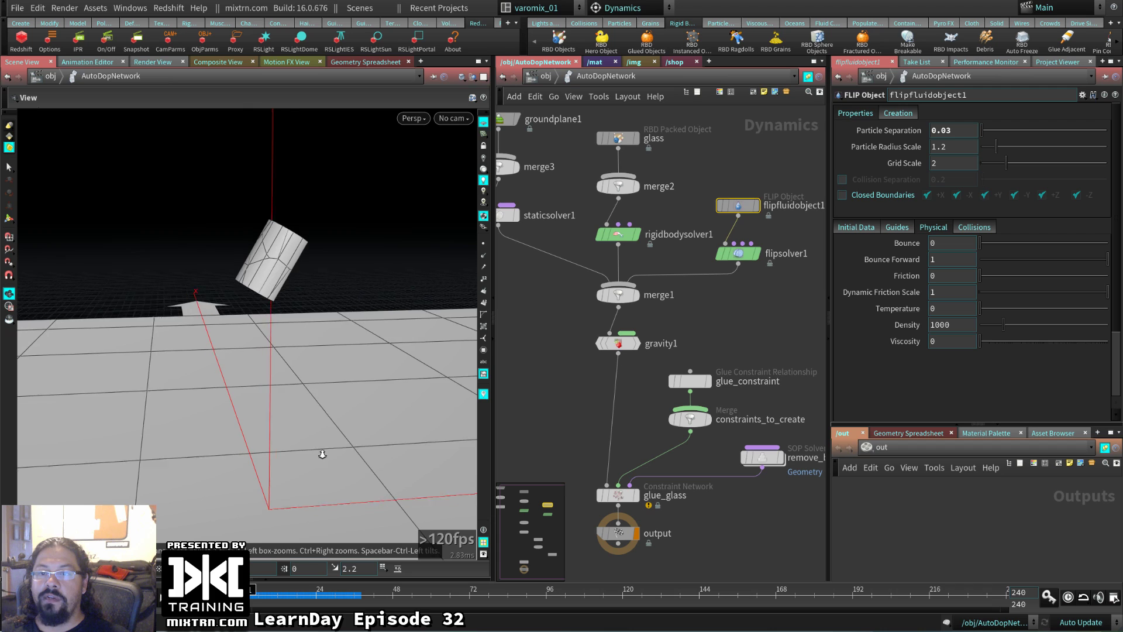
right_drag(321, 454, 336, 454)
drag(337, 454, 261, 448)
key(Up)
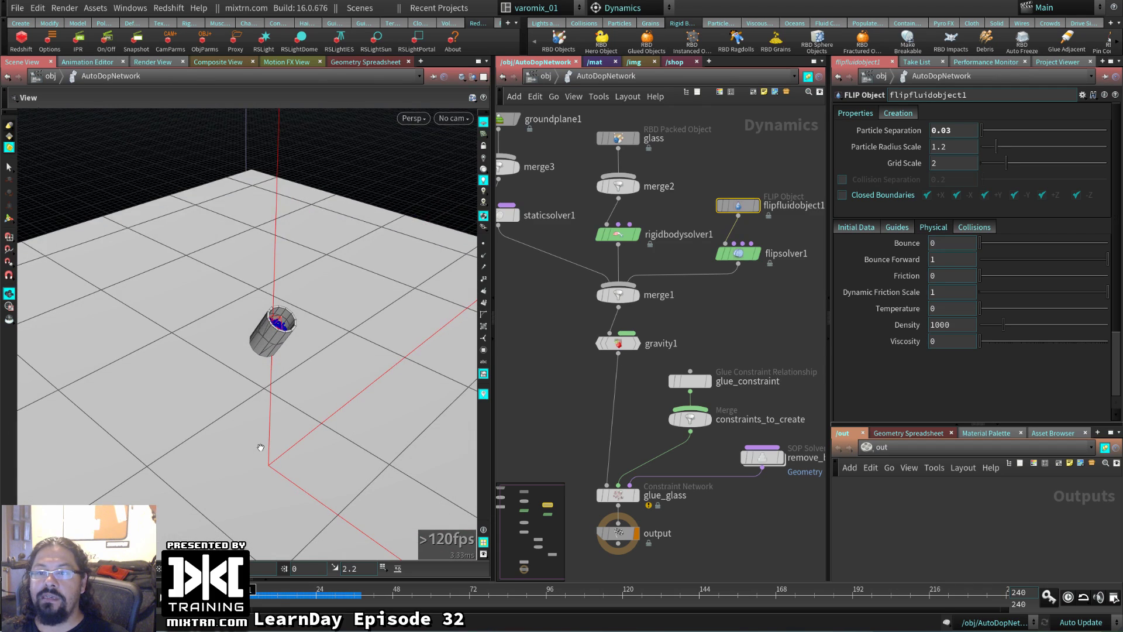
key(ctrl+Up)
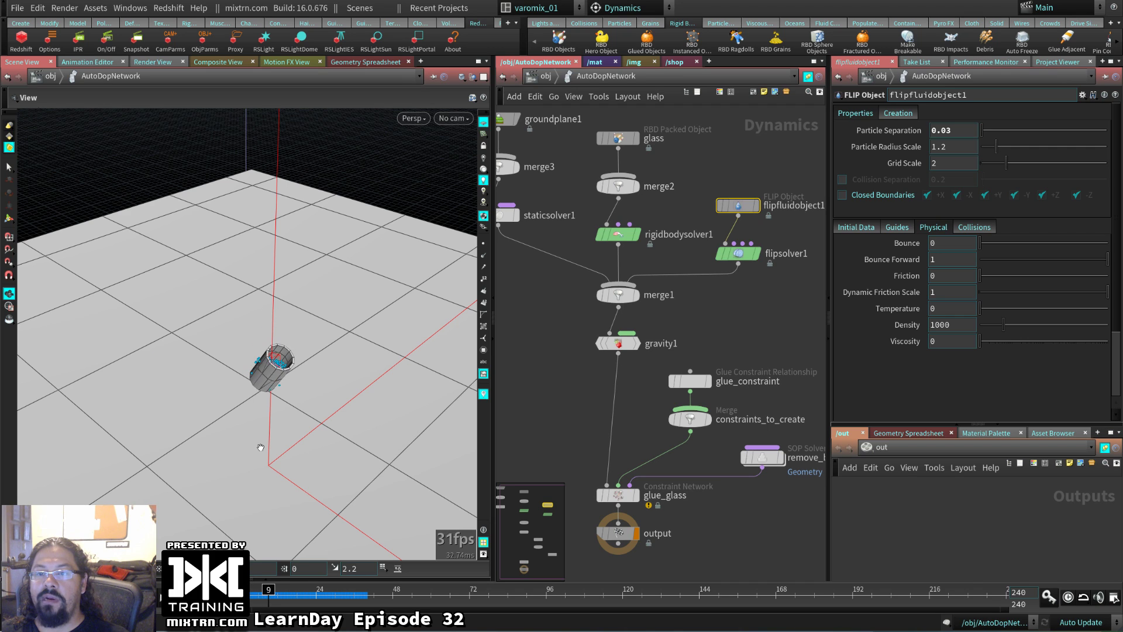
- Replay the impact from closer and rotated views to examine the scattered shards and fluid particles, and return to the first frame
scroll(228, 423, up, 10)
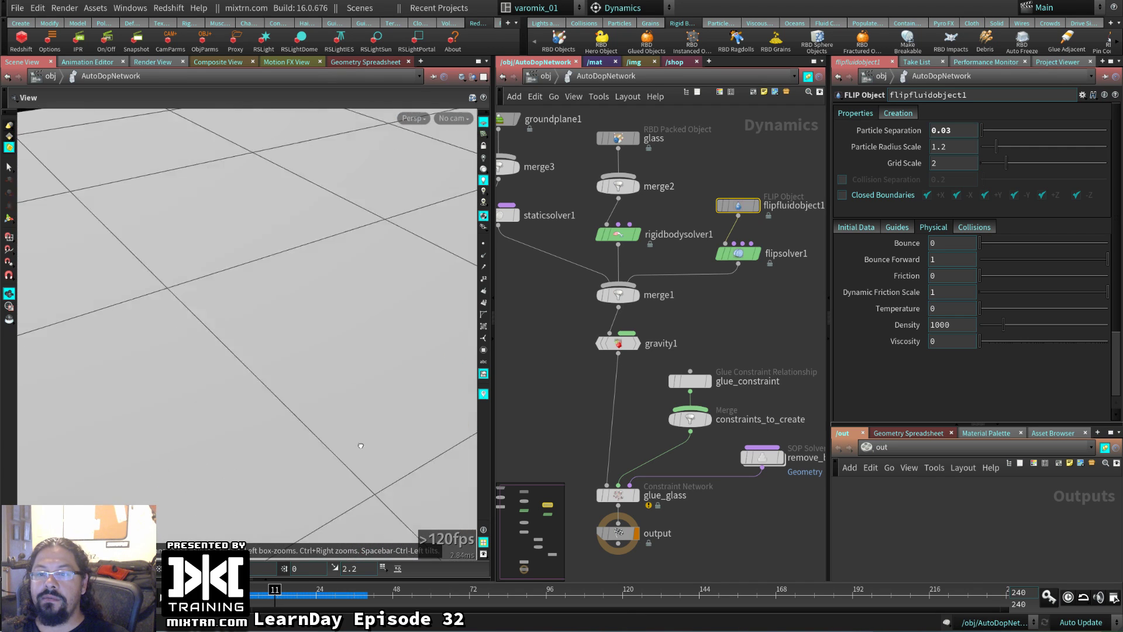
scroll(293, 358, down, 10)
drag(195, 354, 245, 368)
scroll(236, 339, up, 10)
scroll(246, 360, down, 10)
key(Up)
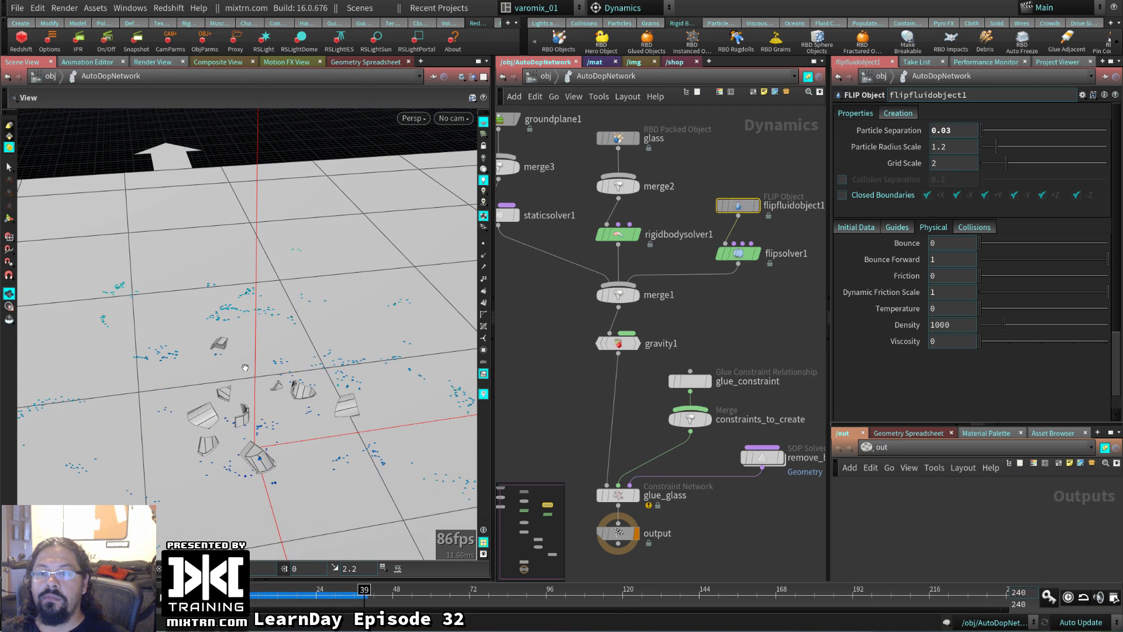
key(ctrl+Up)
drag(245, 367, 306, 369)
key(Up)
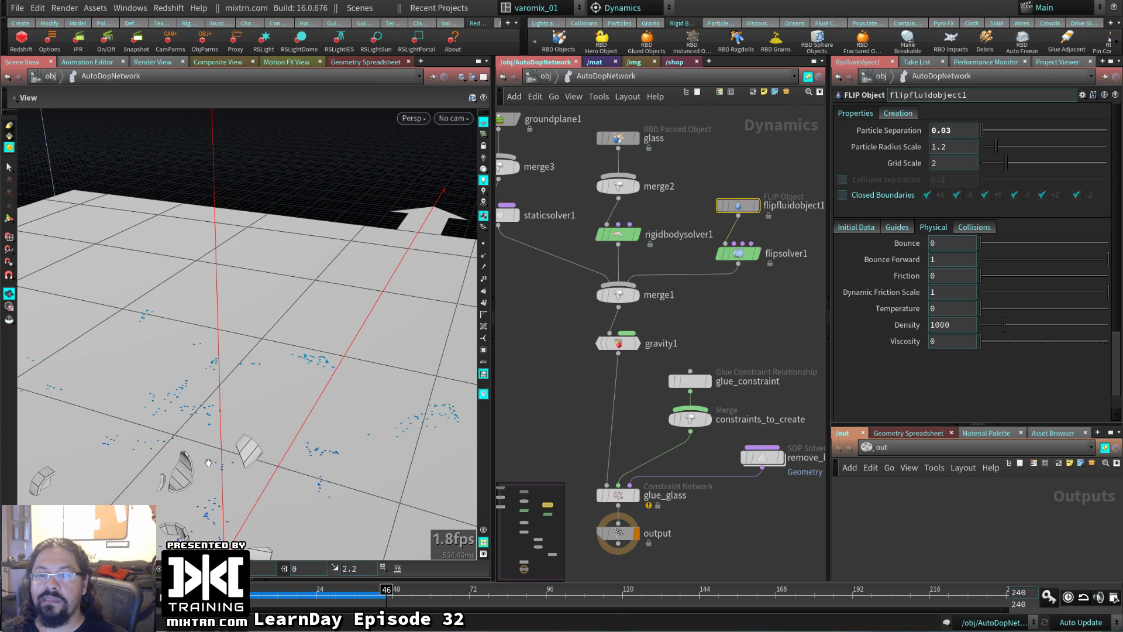
key(ctrl+Up)
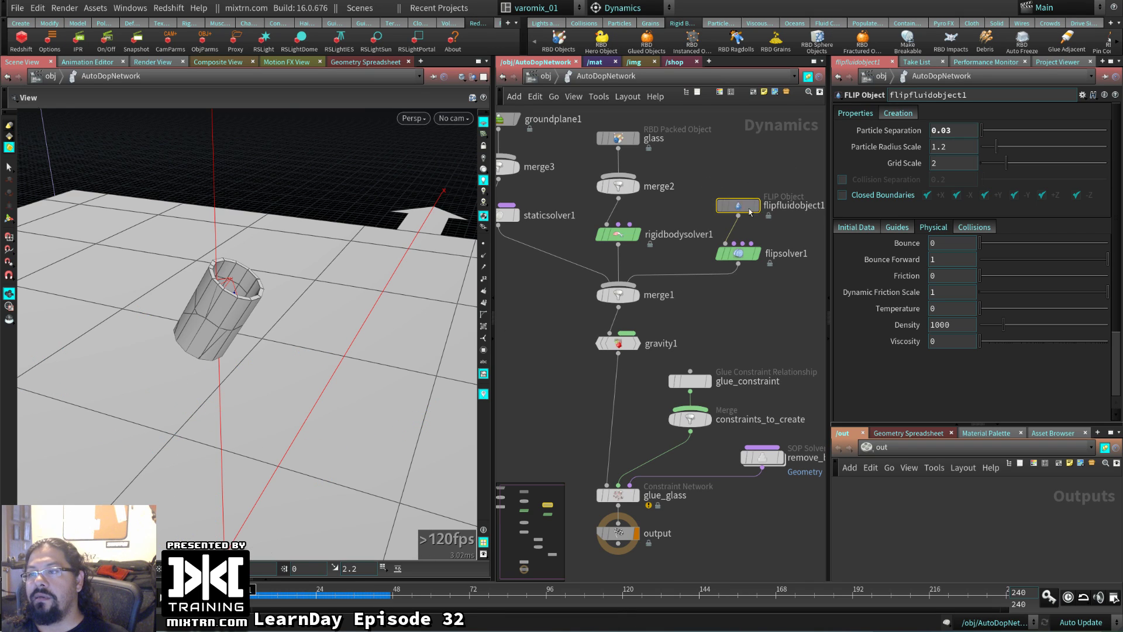
- Set the FLIP fluid object's Particle Separation to 0.01, play the simulation, and return to the first frame
click(948, 130)
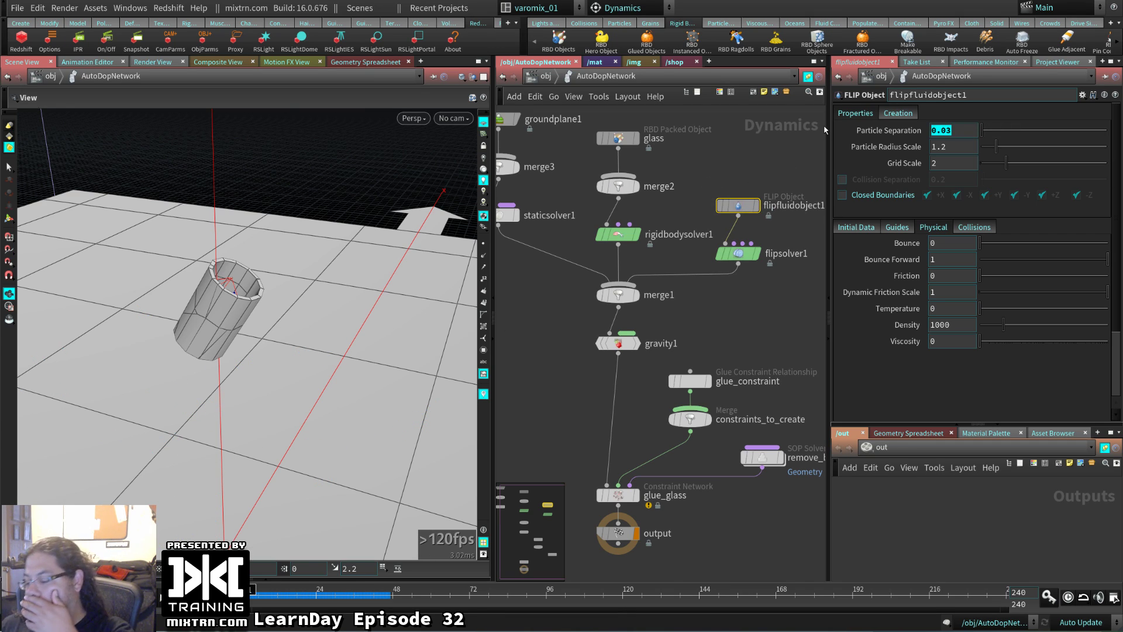
text(0.01)
key(Return)
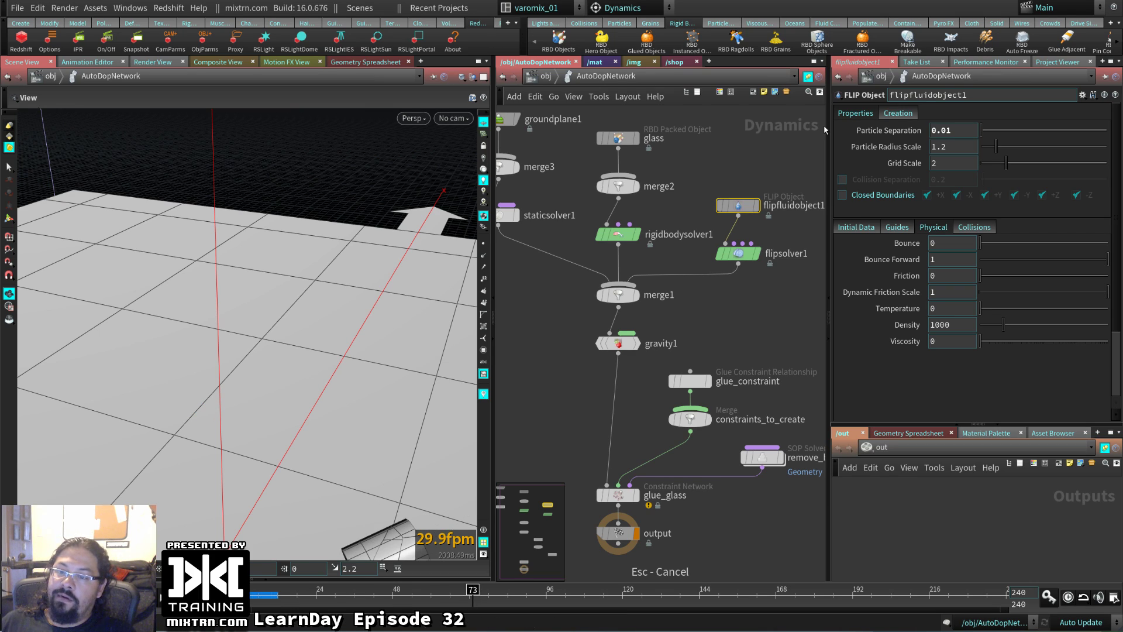
key(ctrl+Up)
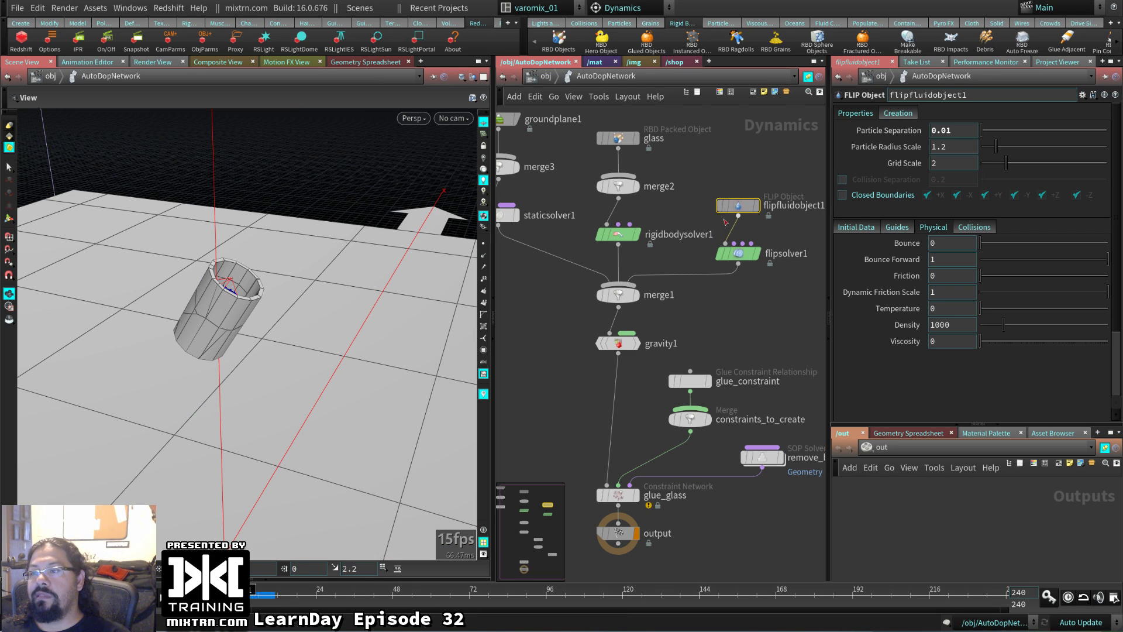
- Set the glass object's Density to 1000000, play the simulation through the impact, inspect the splash, and return to the first frame
click(618, 138)
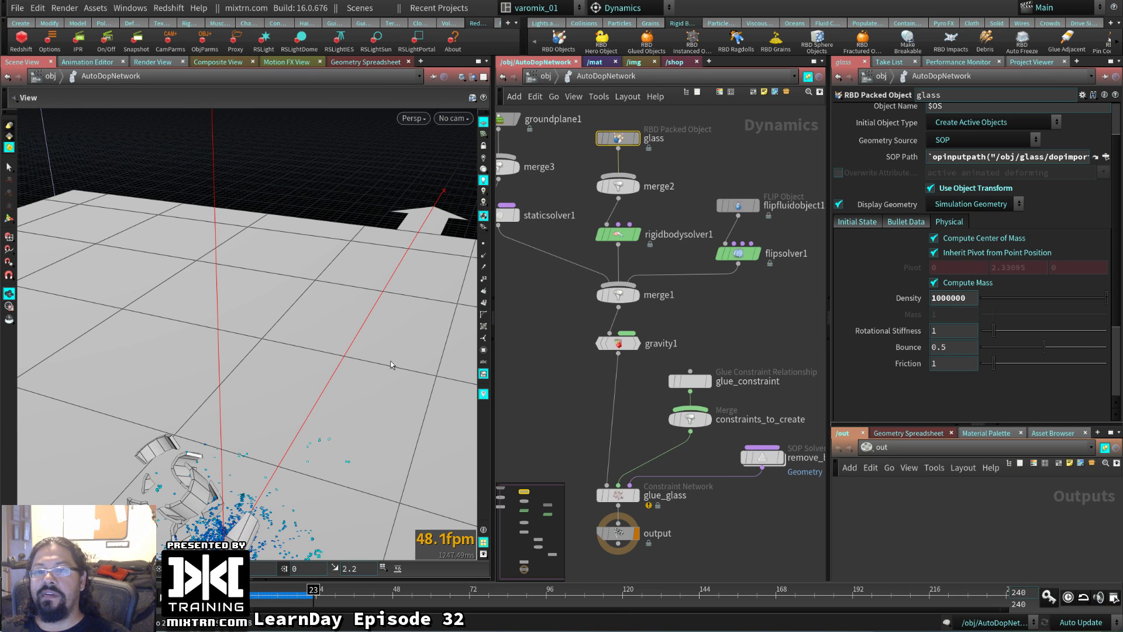
drag(391, 364, 317, 360)
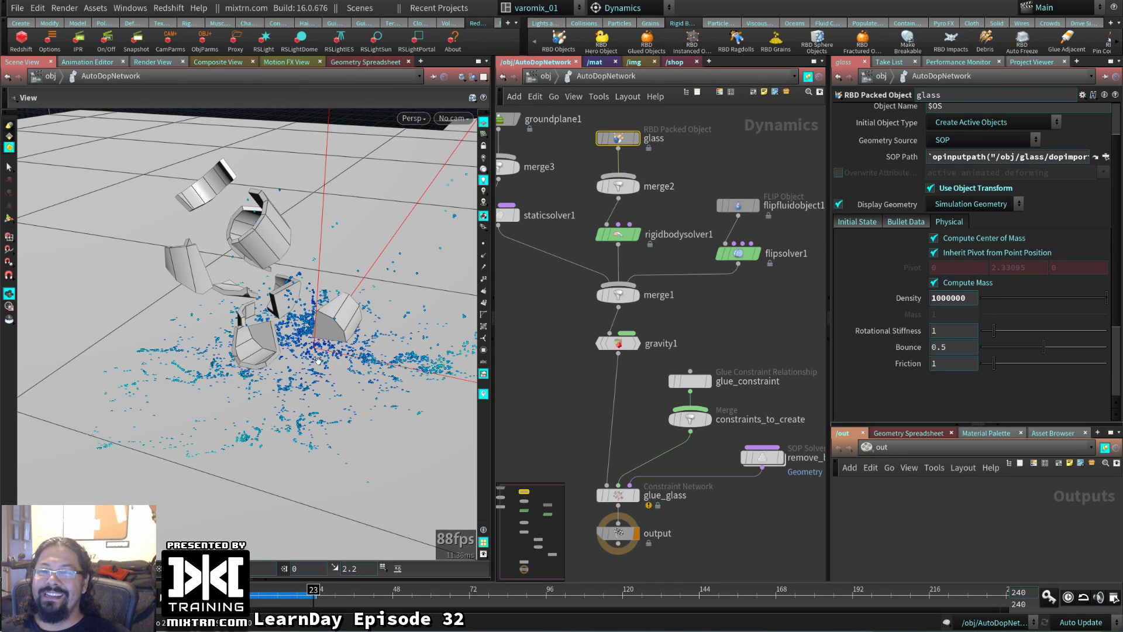
middle_drag(313, 362, 360, 399)
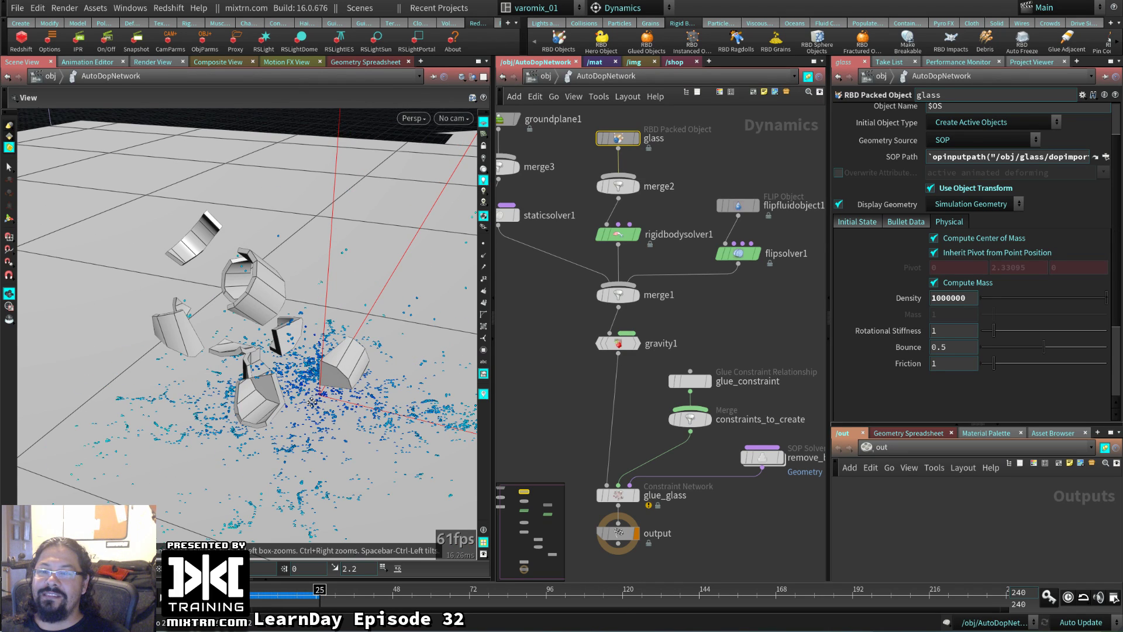
key(ctrl+Up)
mouse_move(288, 402)
mouse_down()
mouse_move(294, 432)
mouse_move(342, 439)
mouse_move(294, 414)
mouse_up()
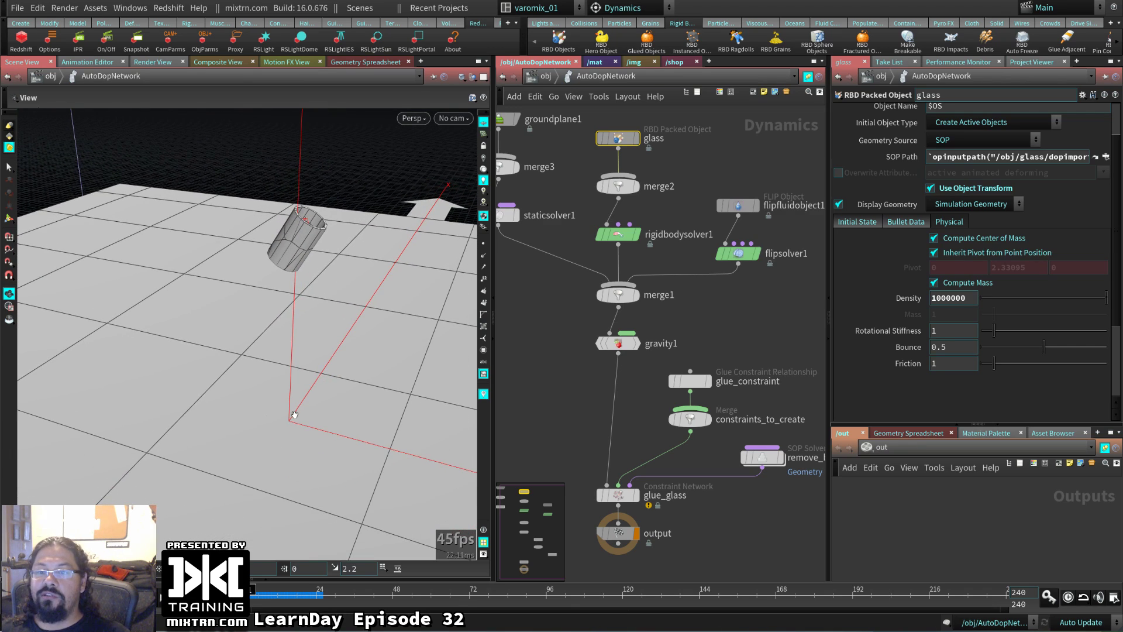
- Replay the shattering with the heavier glass and finer fluid, and return to the first frame
key(Up)
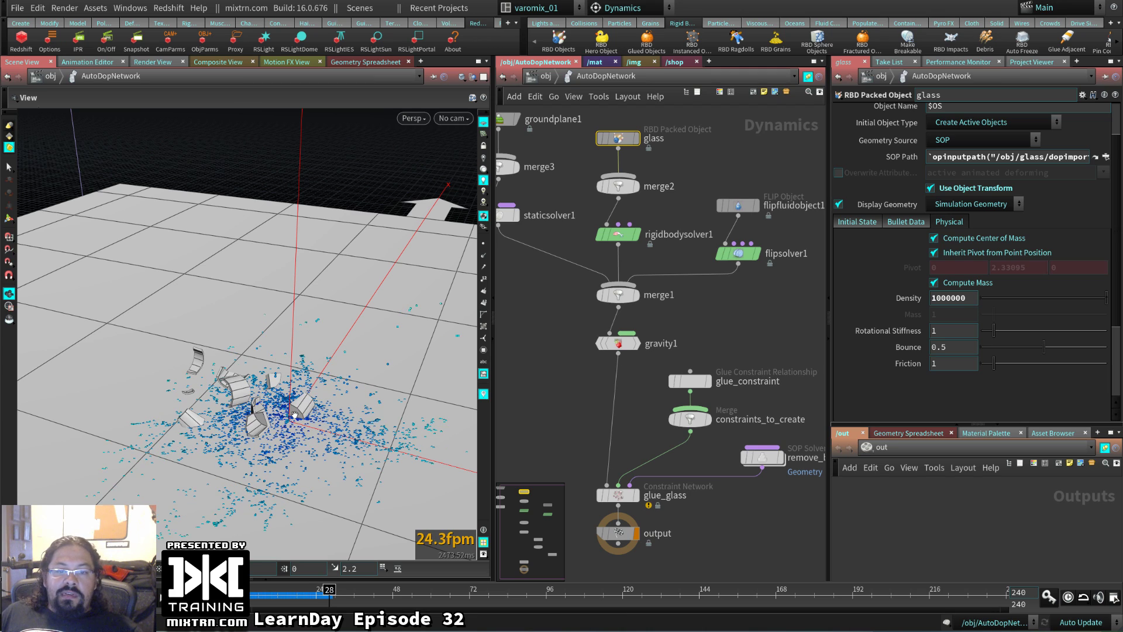
key(ctrl+Up)
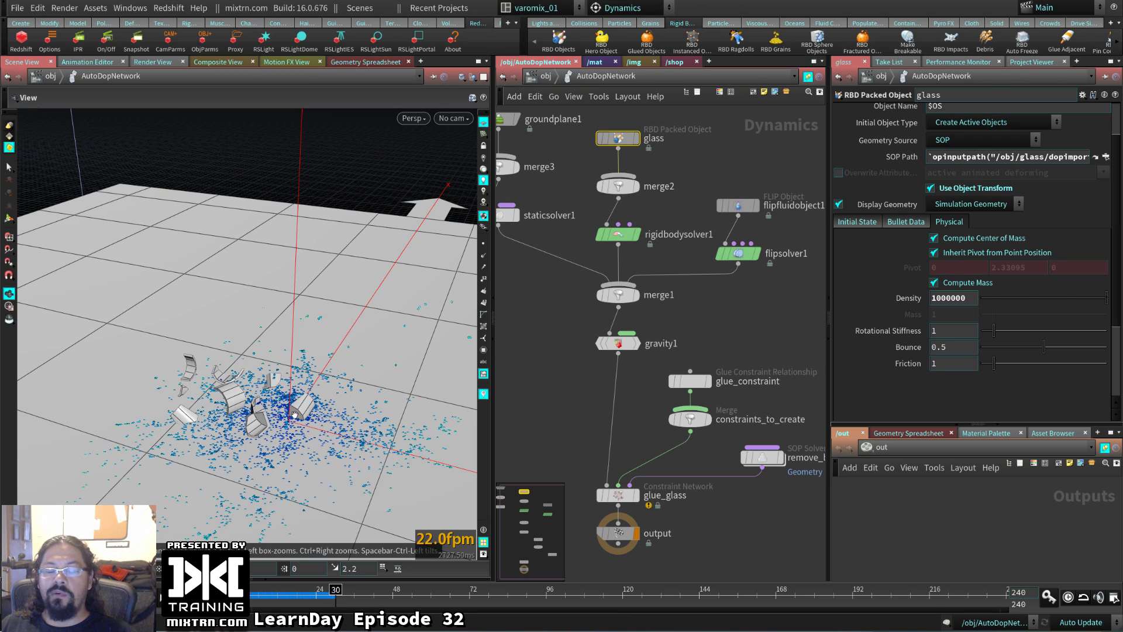
key(ctrl+Up)
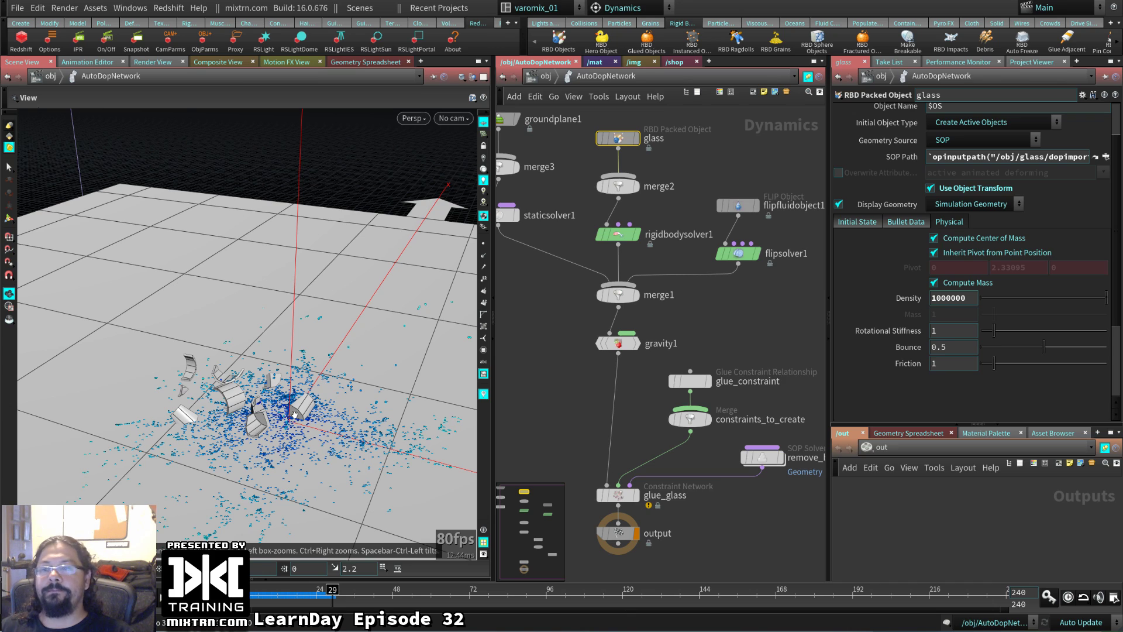
key(ctrl+Up)
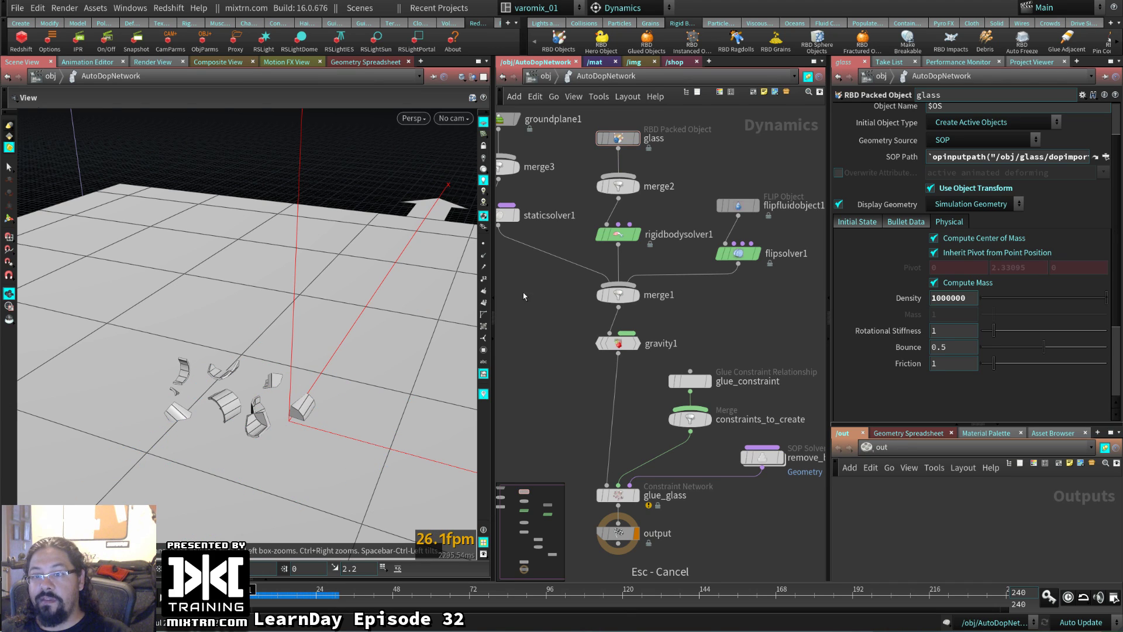
- Open the recent file randomizeCopyToPoints.hip and go up from curve_object1 to the object level
click(17, 7)
mouse_move(81, 52)
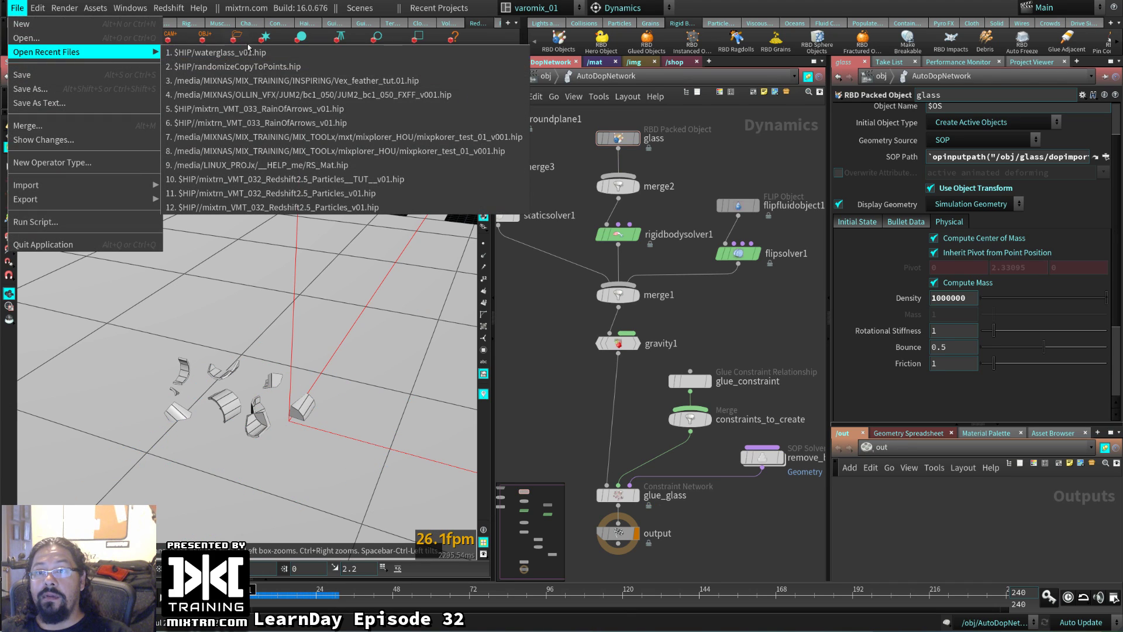
click(598, 424)
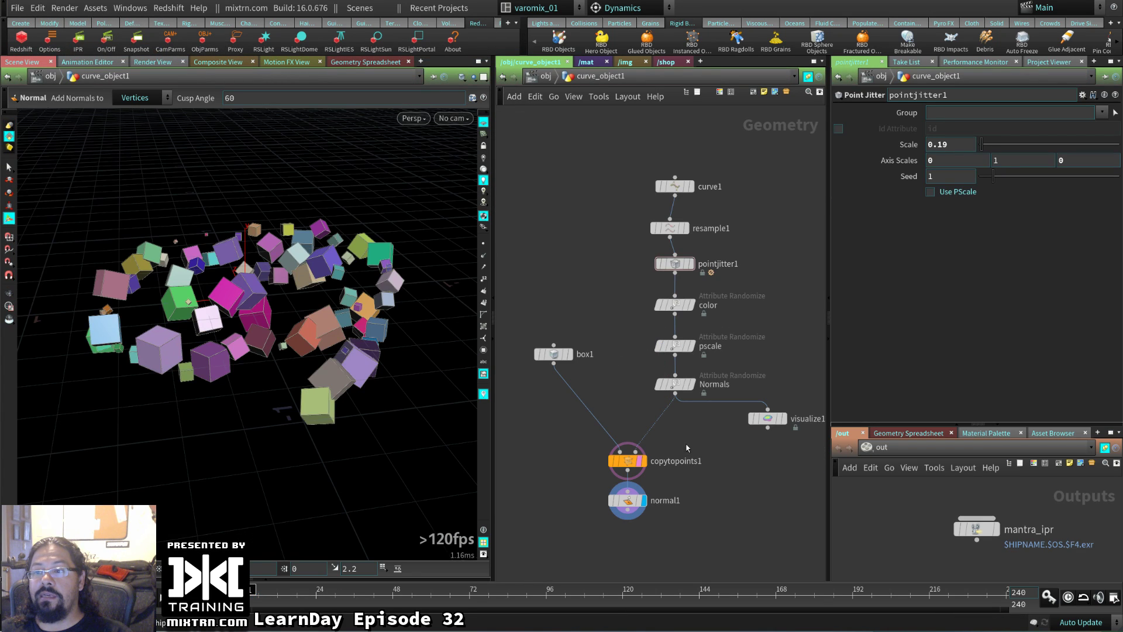
middle_drag(688, 448, 778, 386)
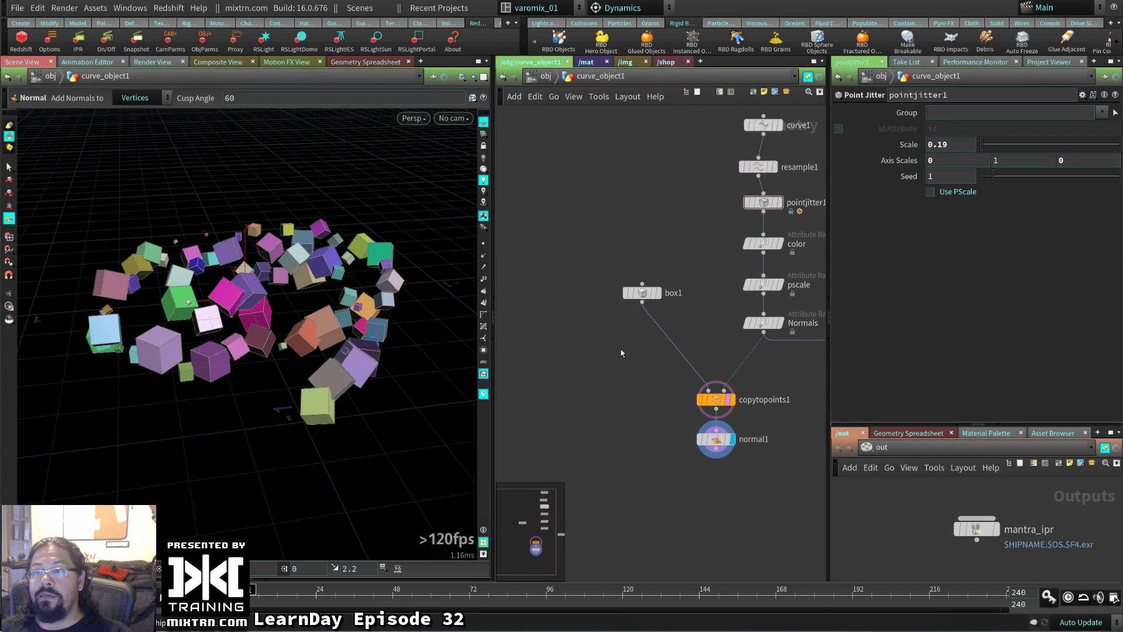
key(Tab)
text(u)
key(Escape)
key(u)
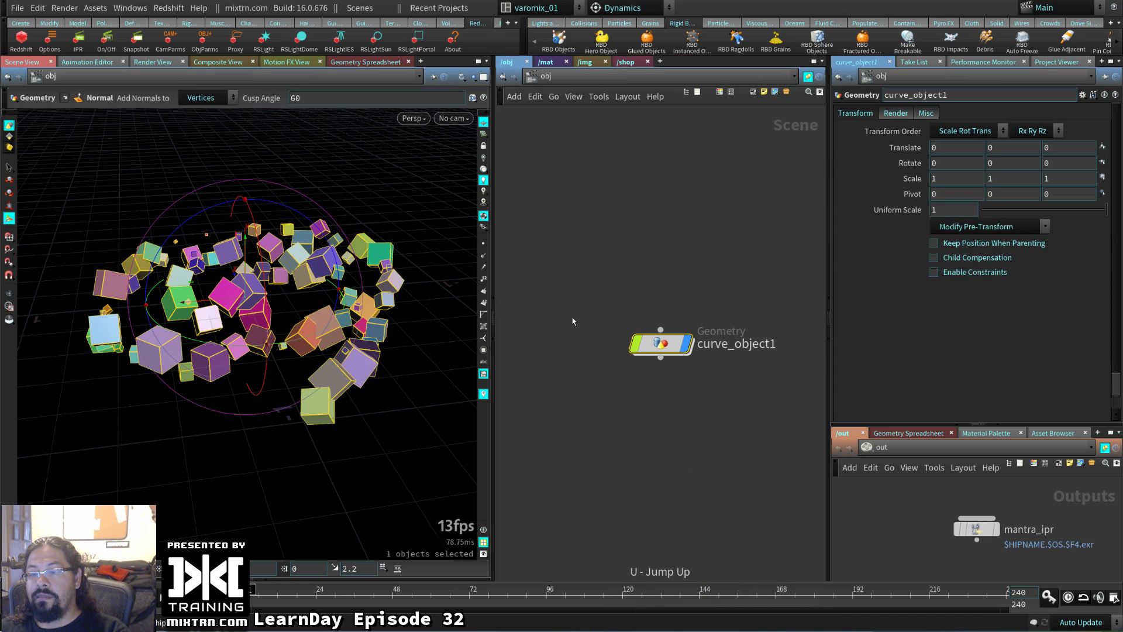
- Add a Grid object to the scene beneath the copied boxes and move the curve_object1 node away from it
click(592, 286)
key(Tab)
text(grid)
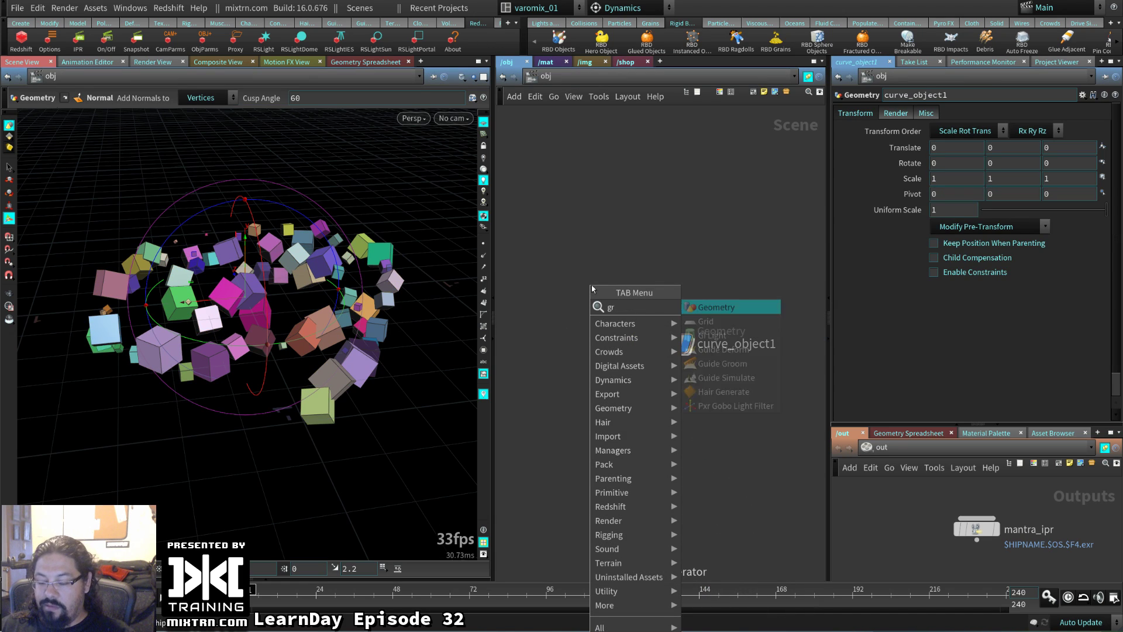
key(Return)
click(567, 304)
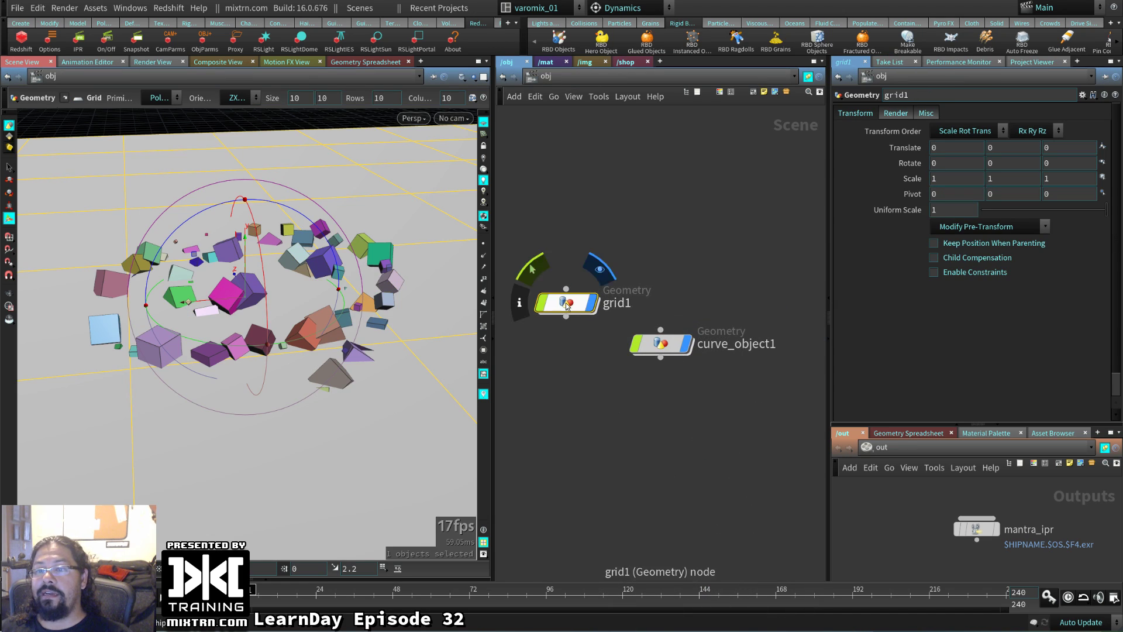
drag(672, 344, 769, 267)
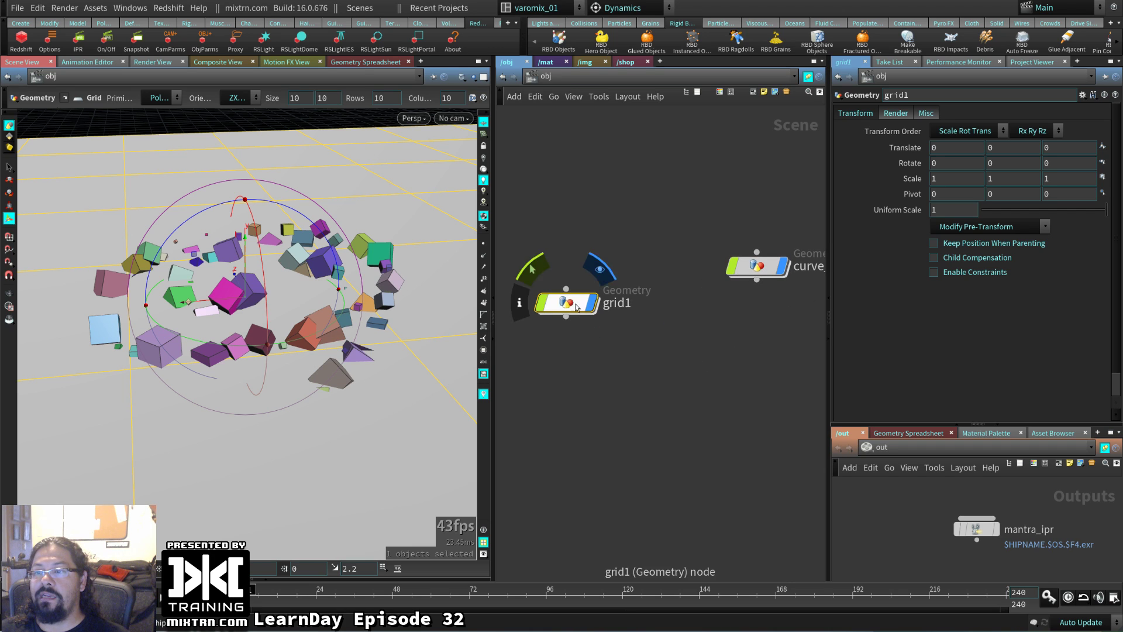
key(Escape)
scroll(345, 410, down, 5)
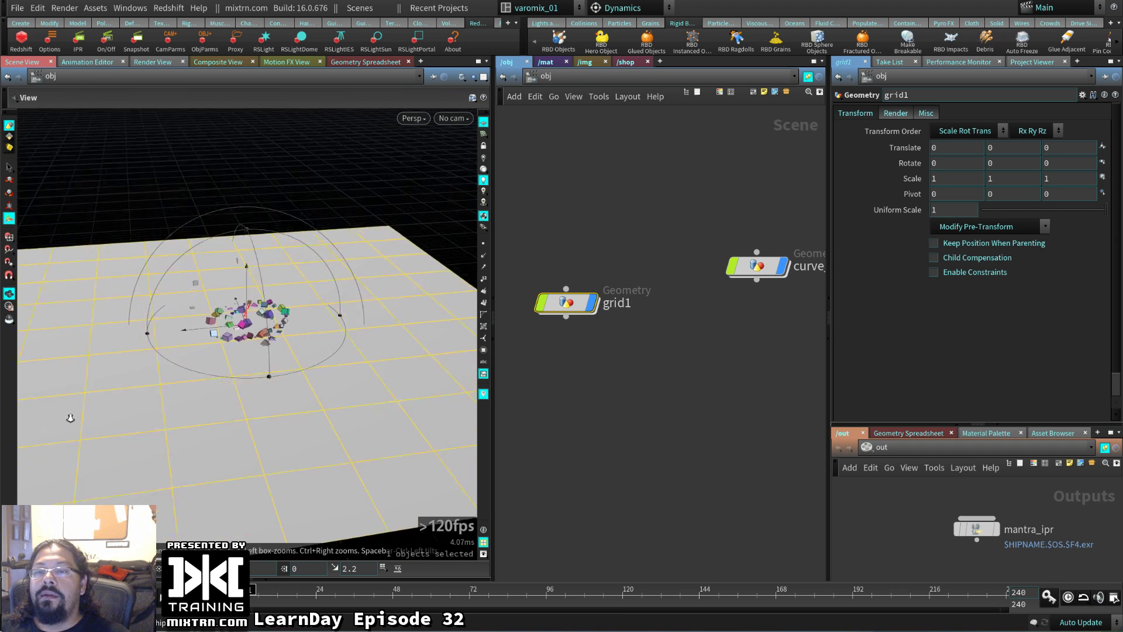
- Scale the grid1 object down to a uniform scale of 0.355
drag(73, 436, 203, 412)
key(Return)
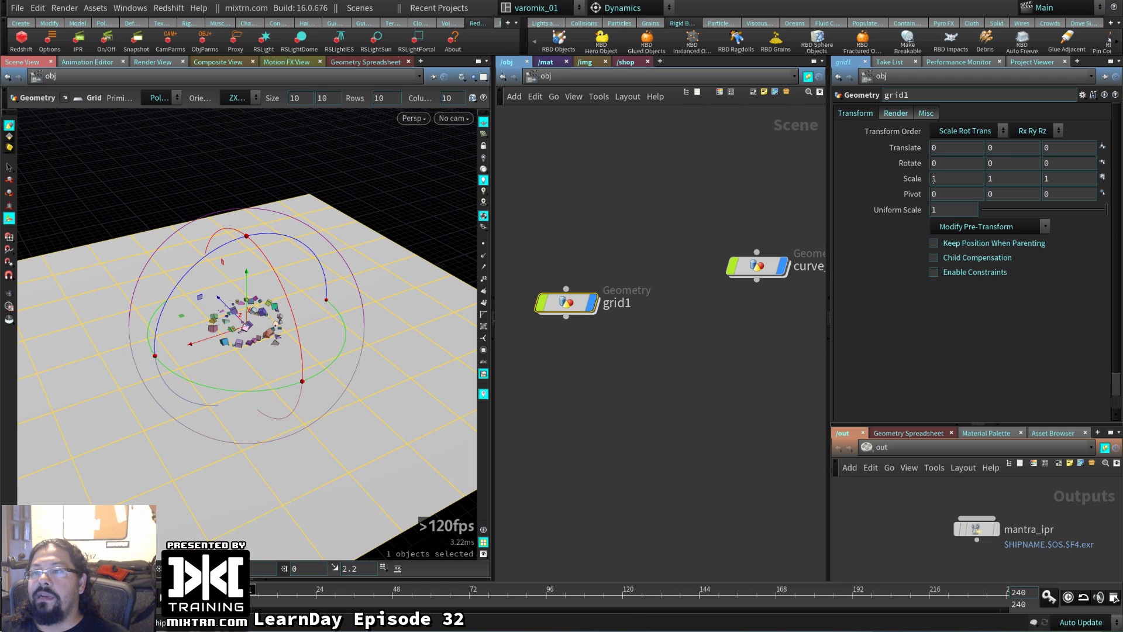
drag(1106, 210, 1025, 210)
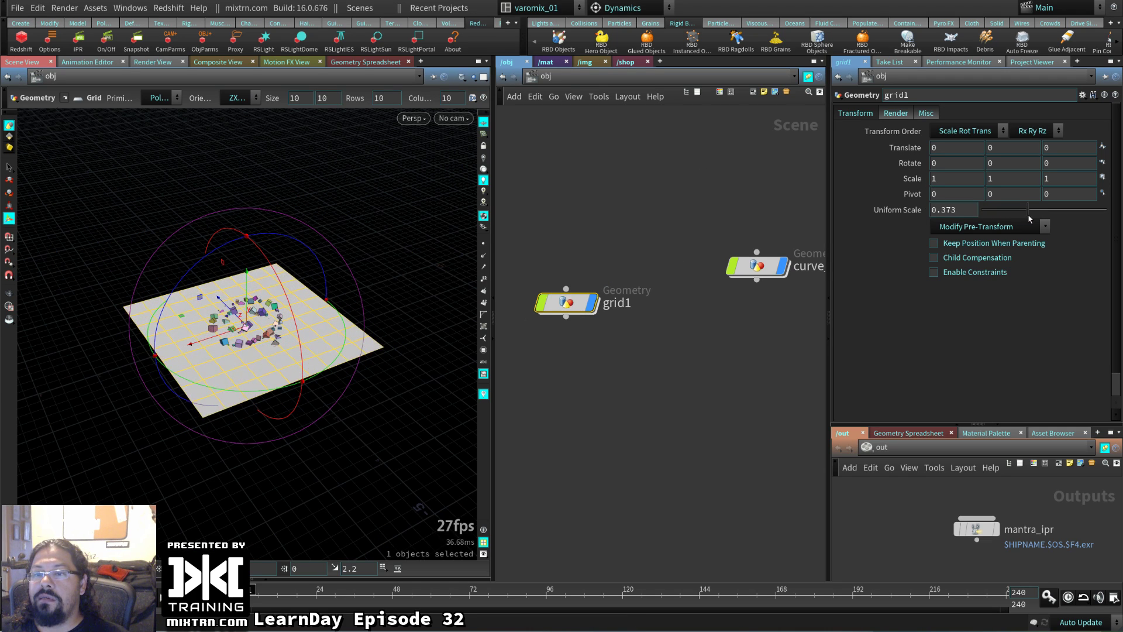
- Go inside grid1, connect a Mountain node after the grid node, and display its output
double_click(568, 302)
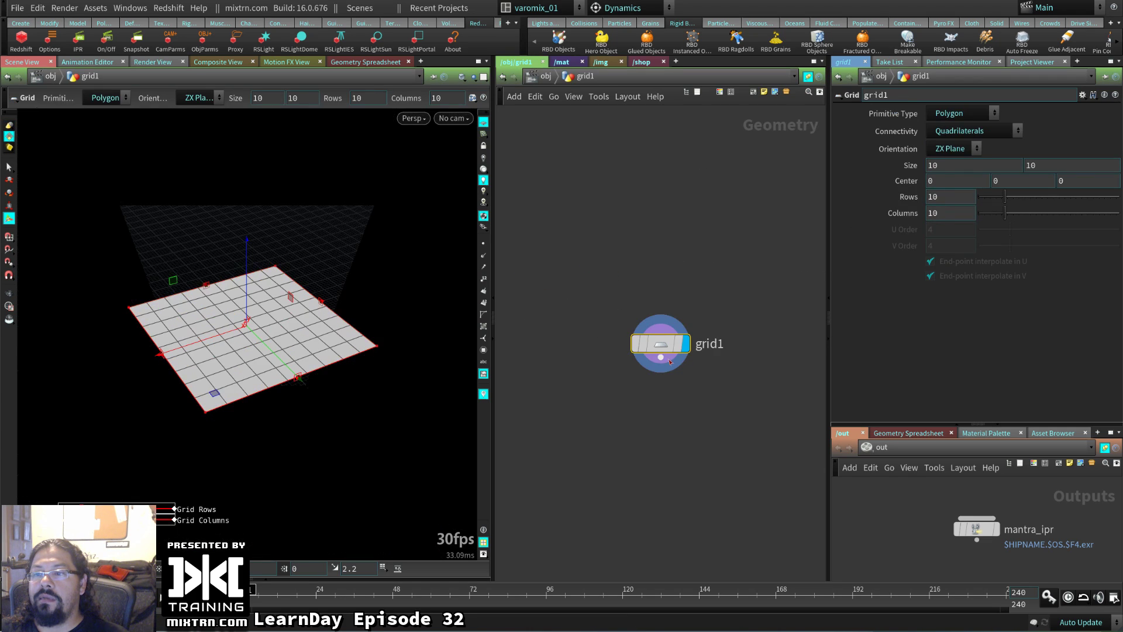
key(Tab)
text(moun)
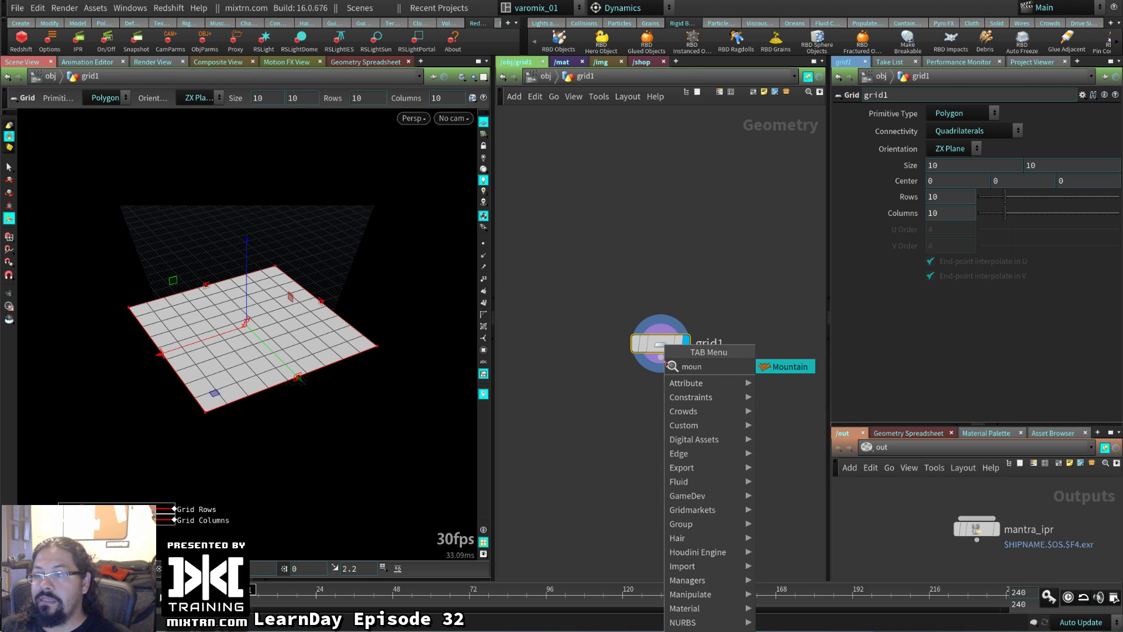
key(Return)
click(660, 386)
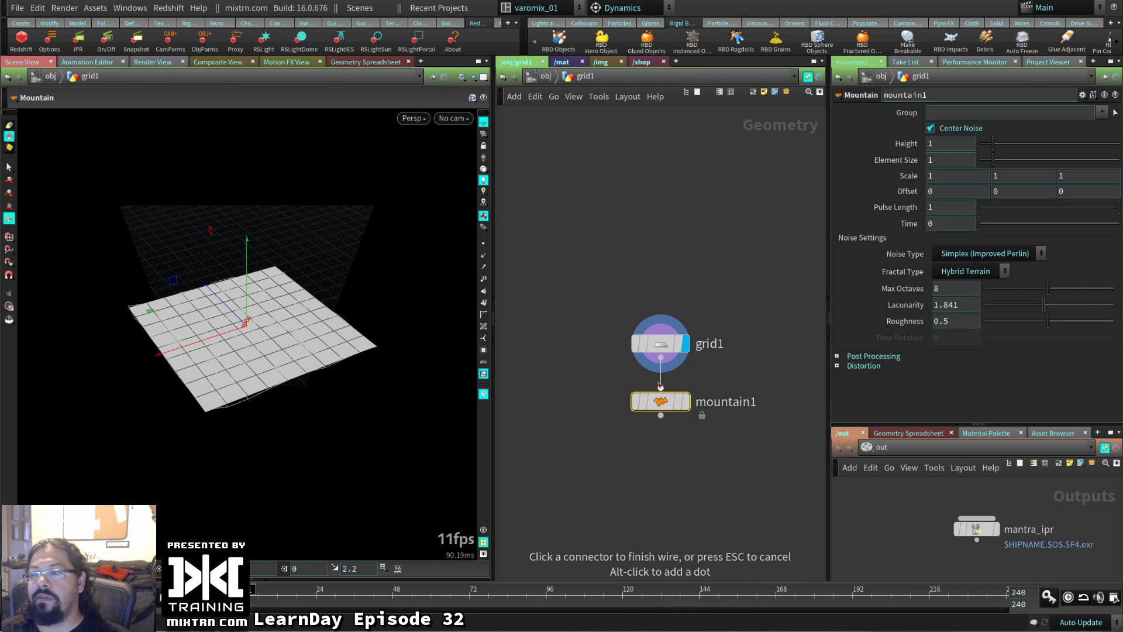
click(685, 401)
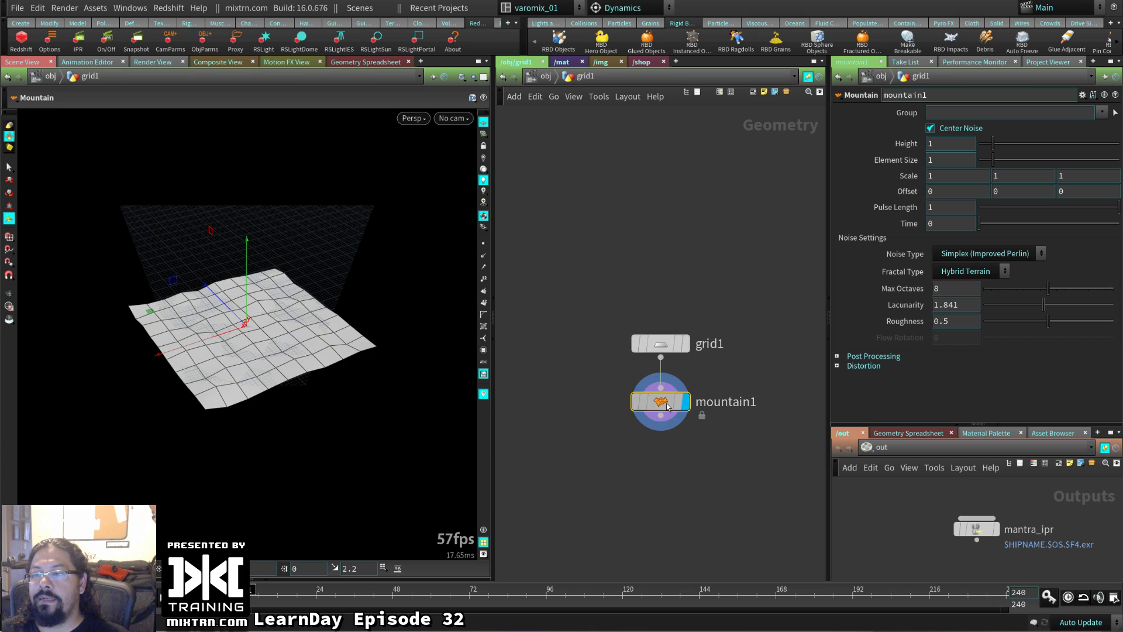
- Set the grid node's Rows and Columns to 50 and inspect the denser terrain surface
click(679, 345)
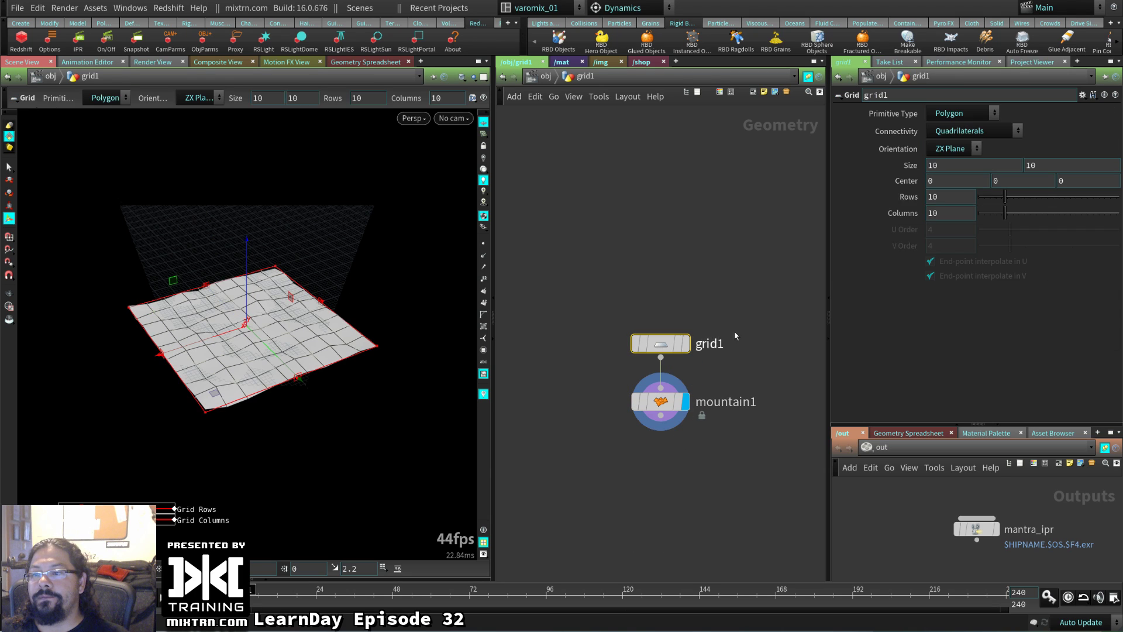
double_click(936, 197)
text(50)
key(Return)
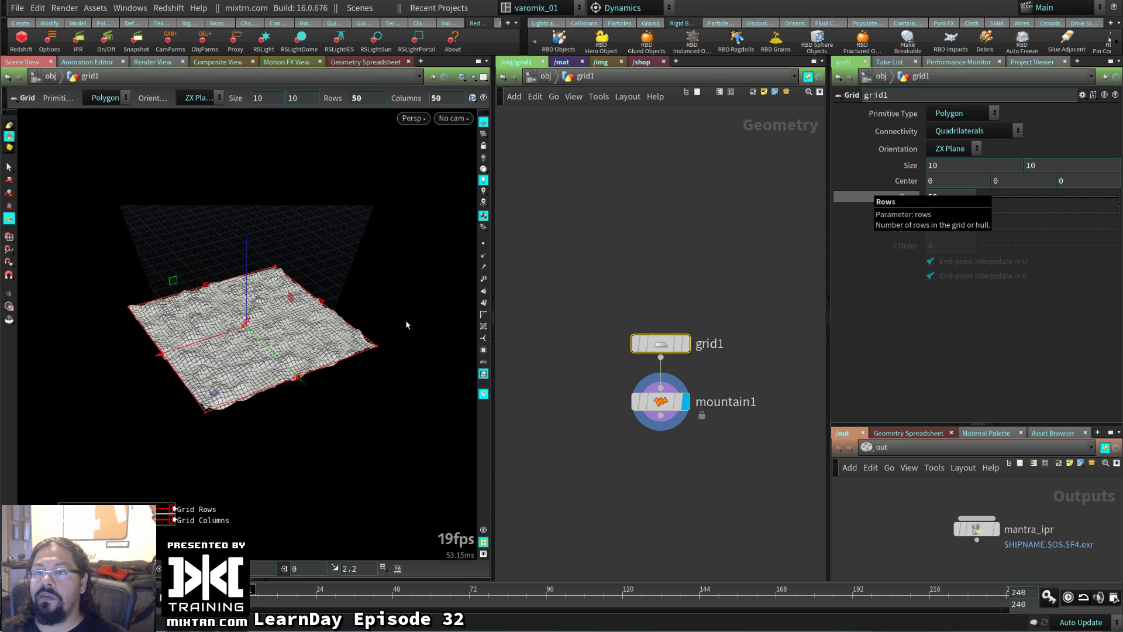
drag(406, 325, 293, 409)
scroll(293, 408, up, 5)
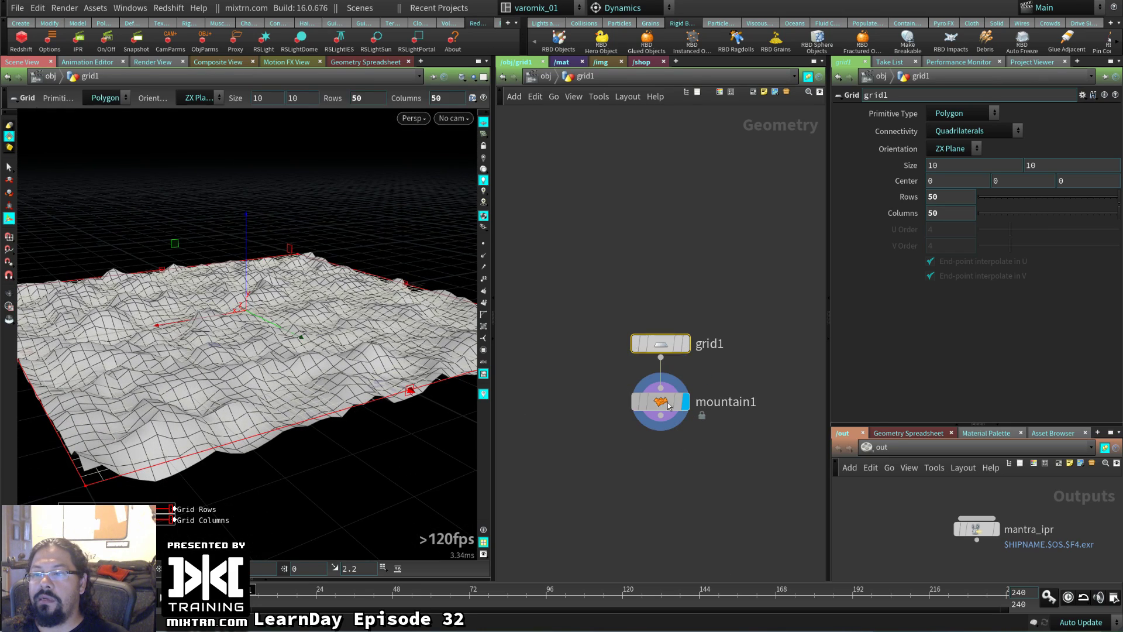
- Return to the object level and place the curve_object1 node beside grid1
click(669, 405)
key(u)
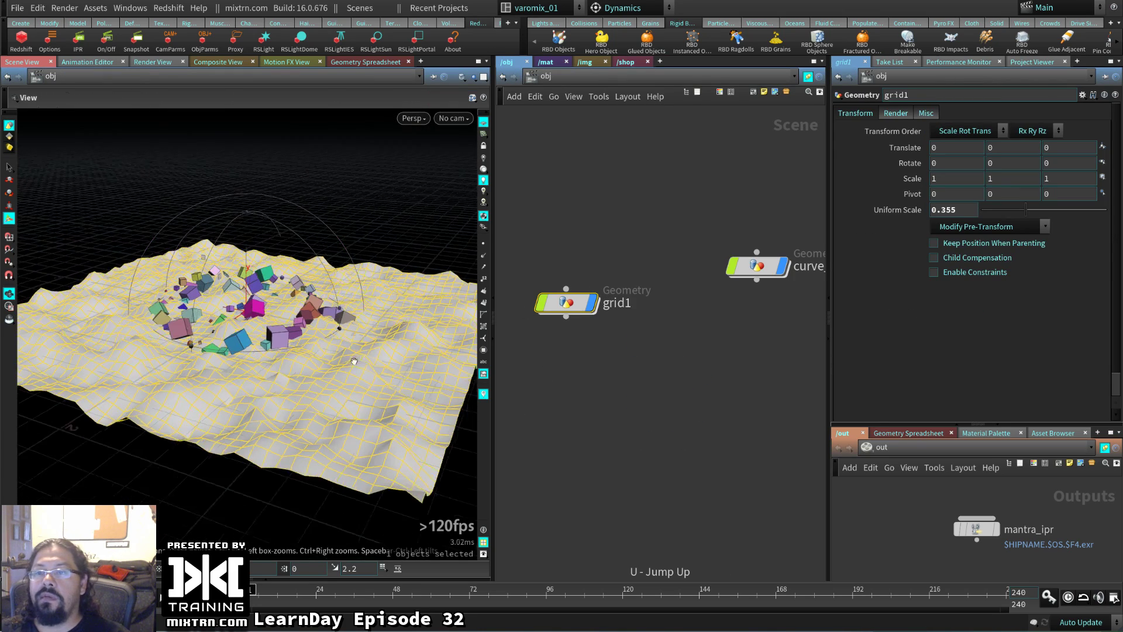
mouse_move(576, 308)
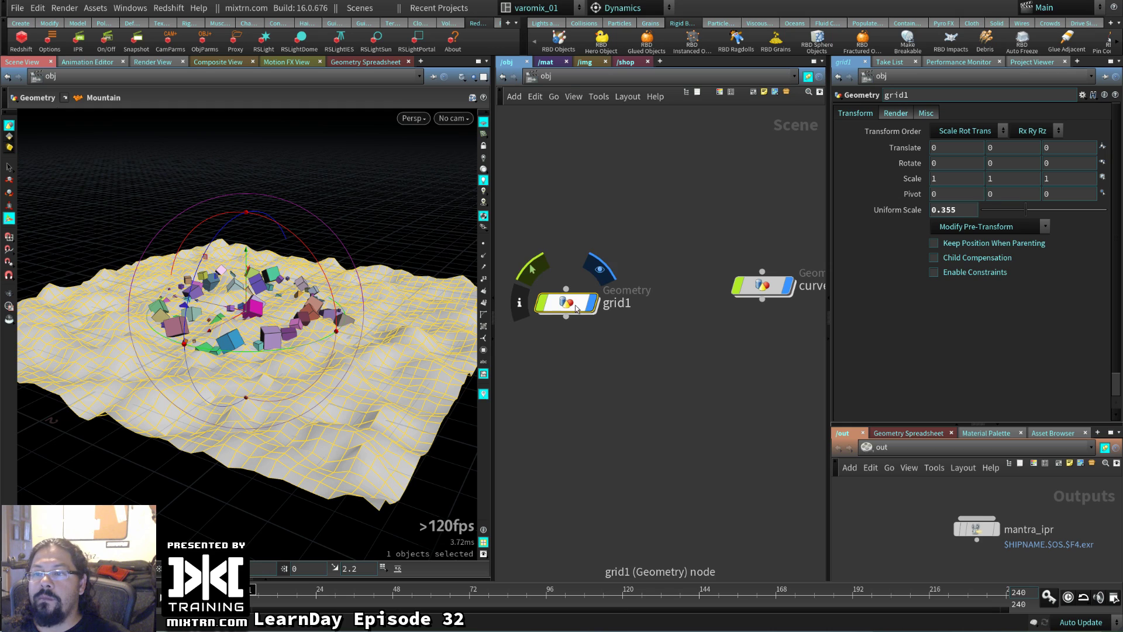
drag(770, 289, 731, 306)
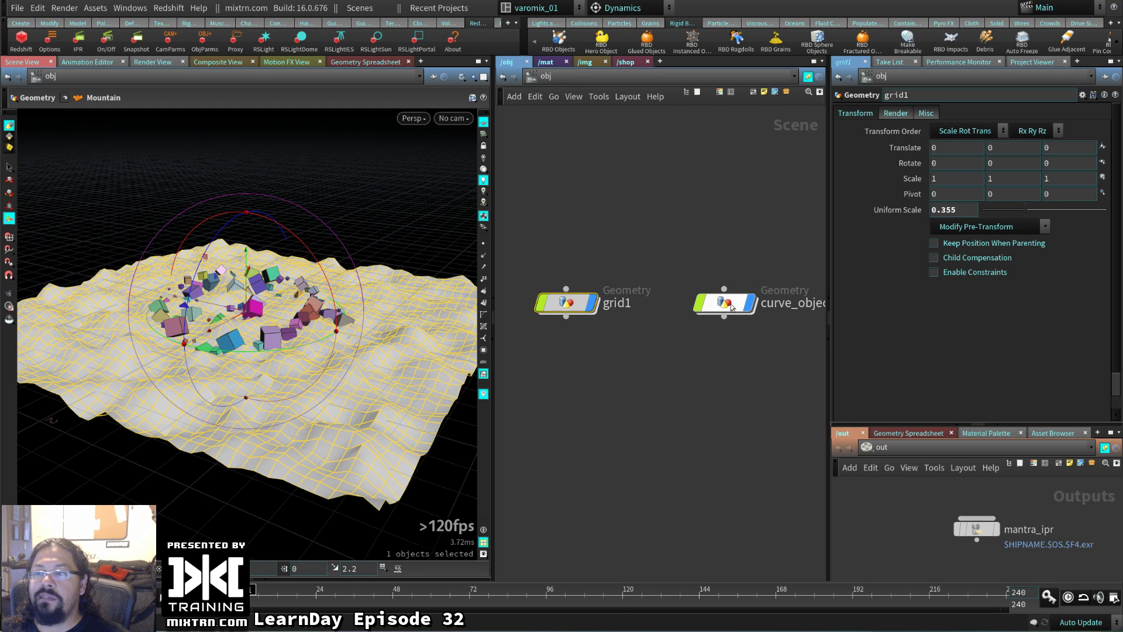
- Try to raise curve_object1 above the terrain at the object level, then undo the move
click(728, 304)
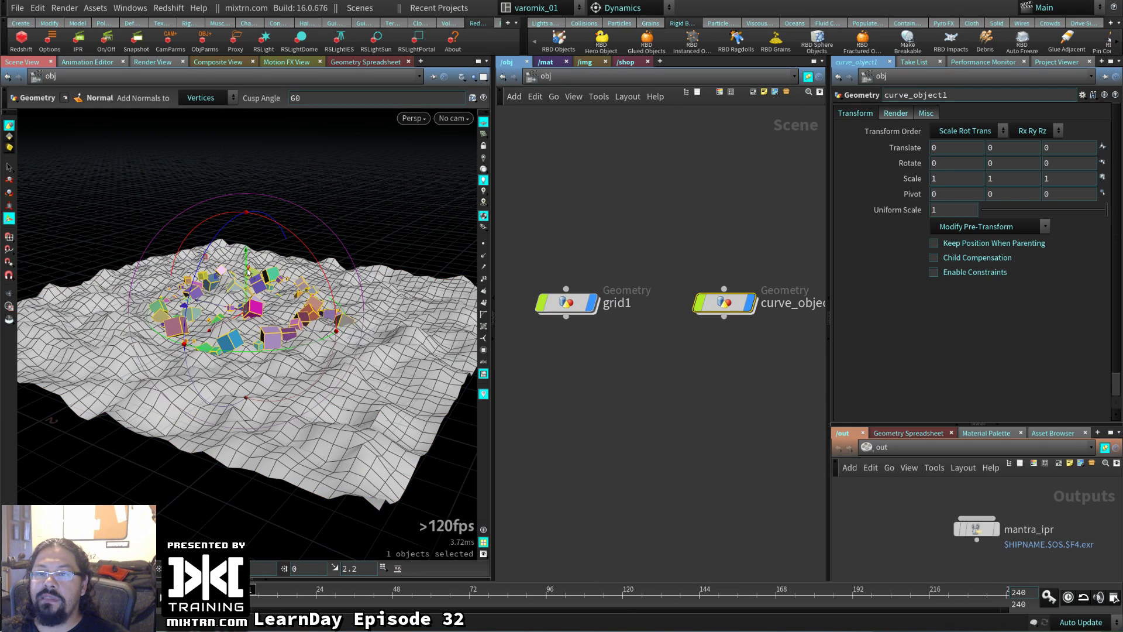
drag(248, 272, 248, 245)
key(ctrl+z)
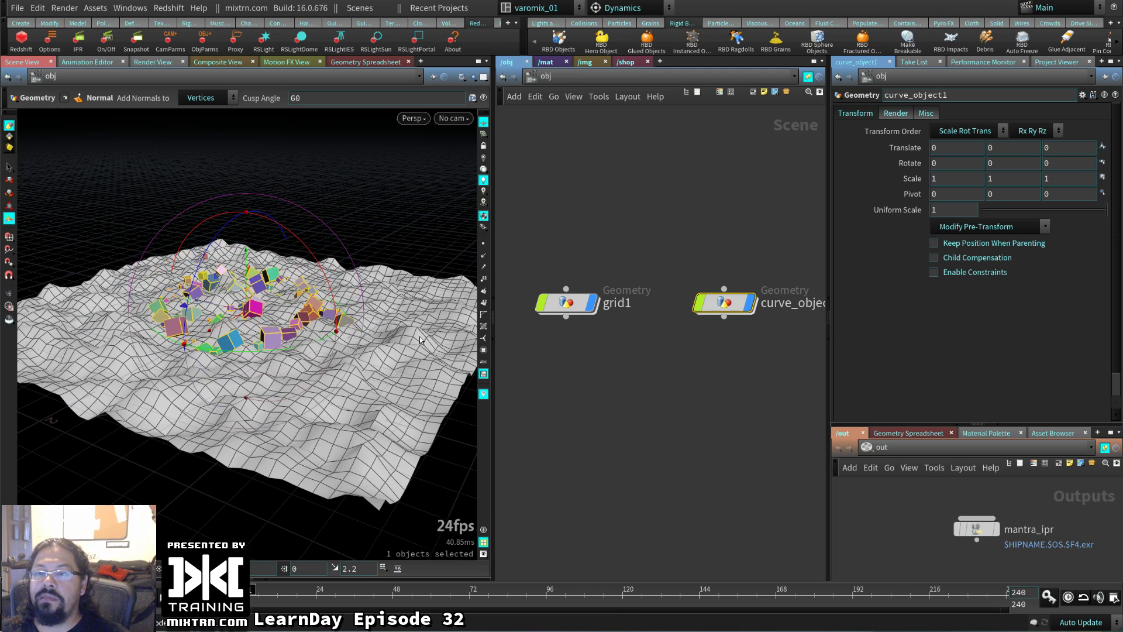
- Go inside curve_object1, make room below curve1, and add an Object Merge node beside the chain
double_click(728, 315)
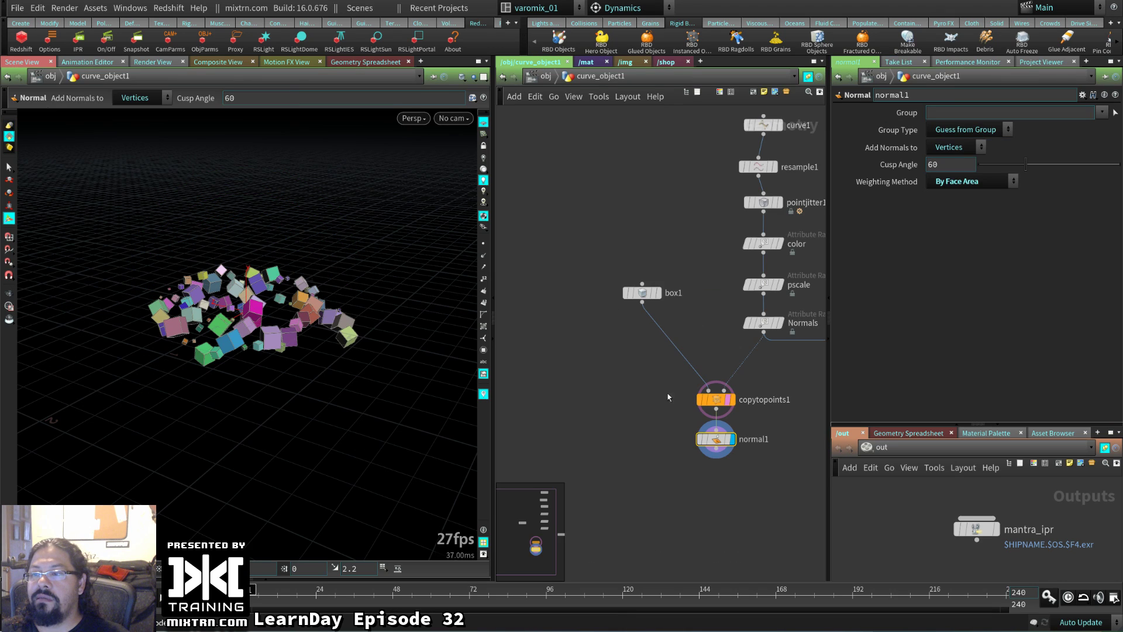
click(616, 448)
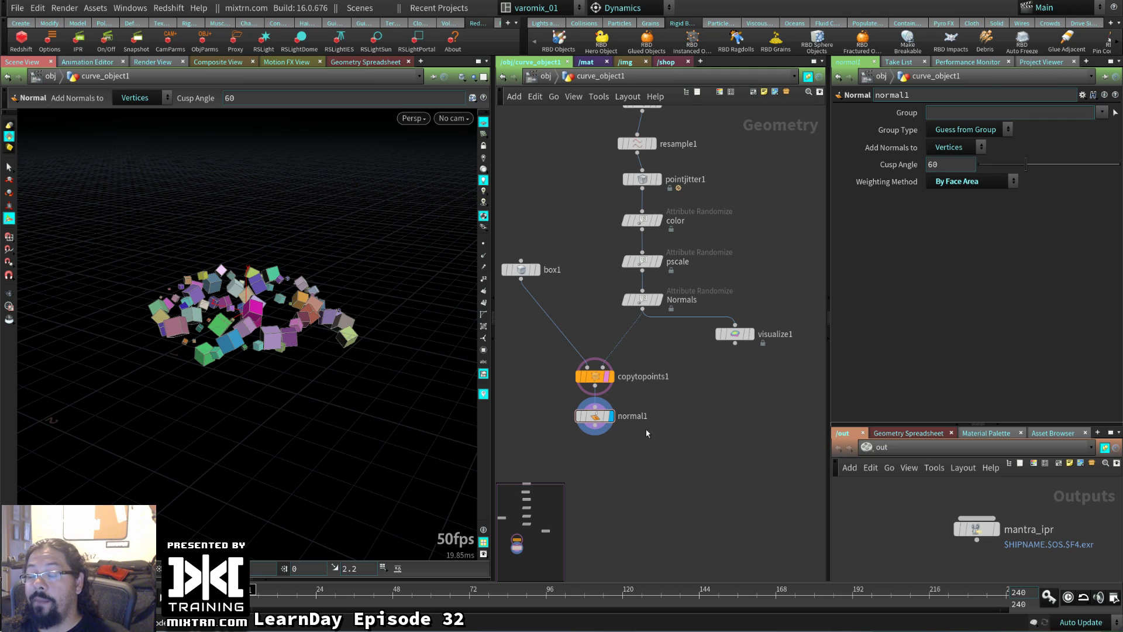
middle_drag(645, 470, 642, 430)
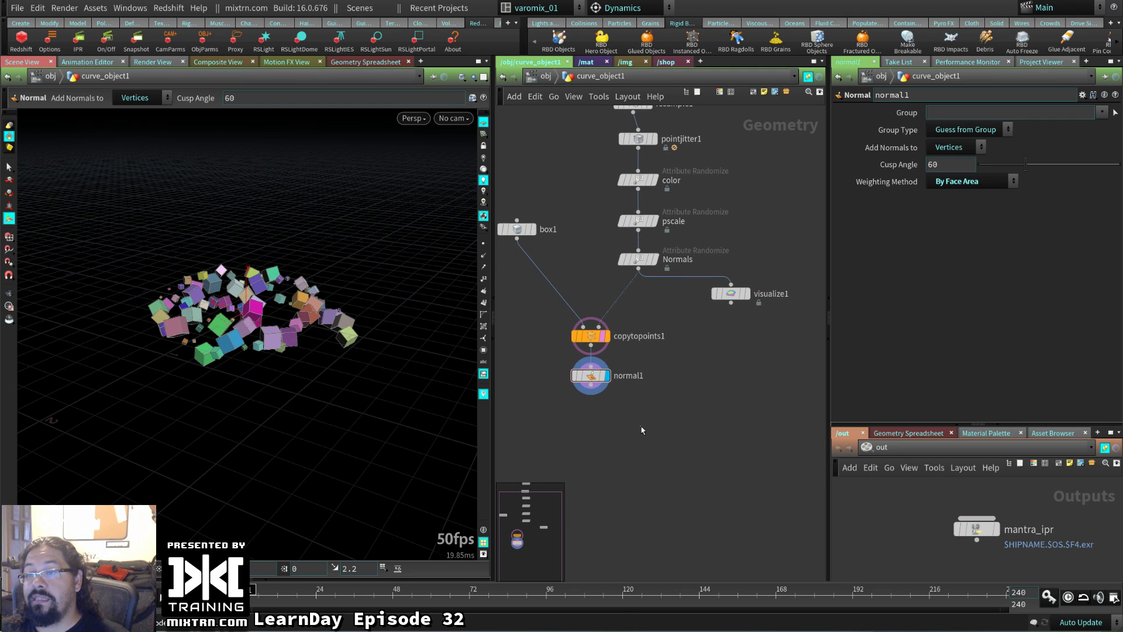
key(Tab)
text(curve)
key(Return)
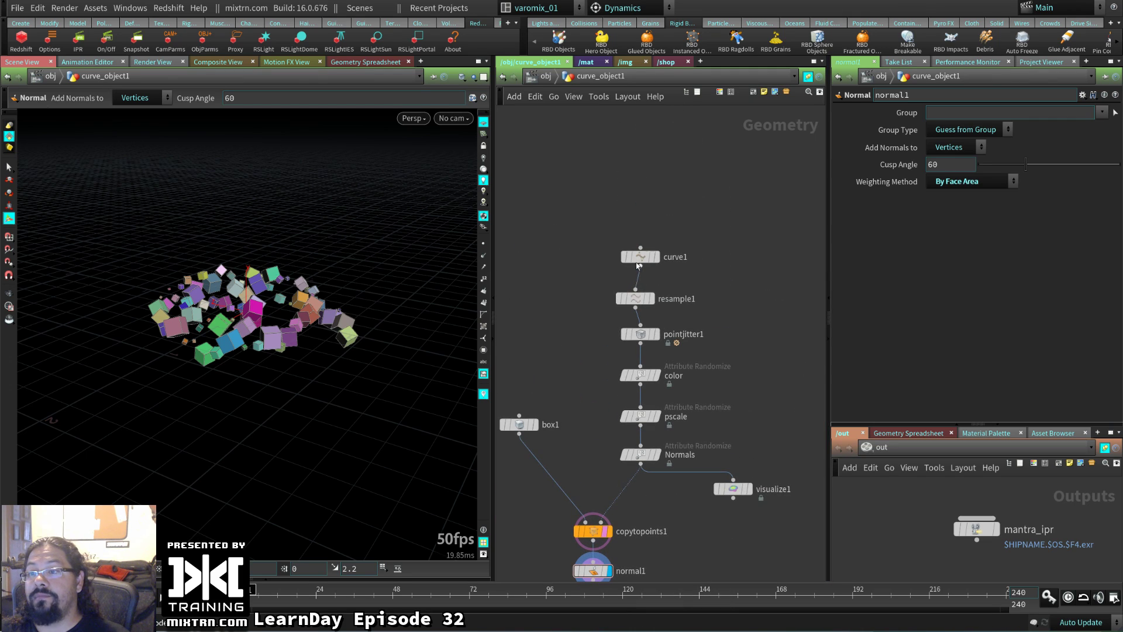
click(650, 160)
key(Tab)
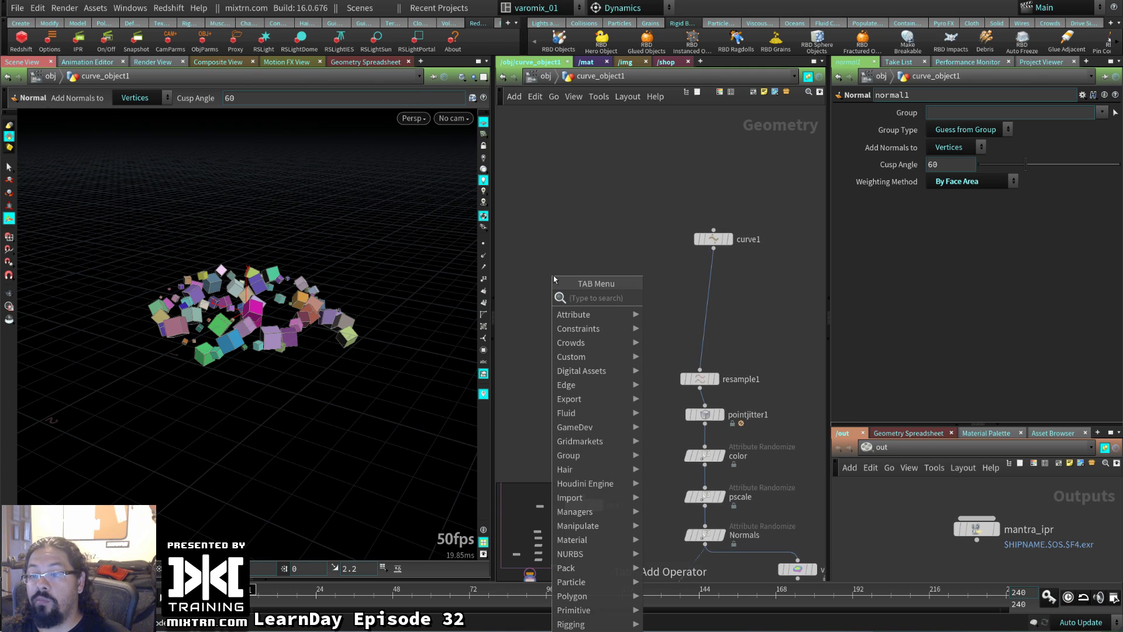
text(ob)
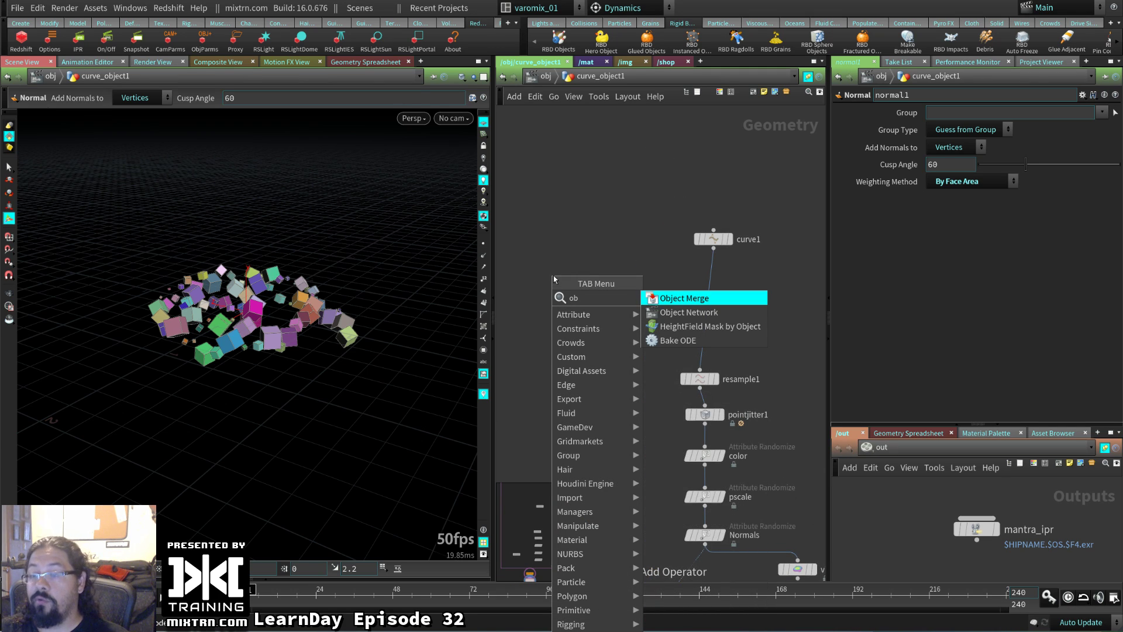
key(Return)
click(553, 276)
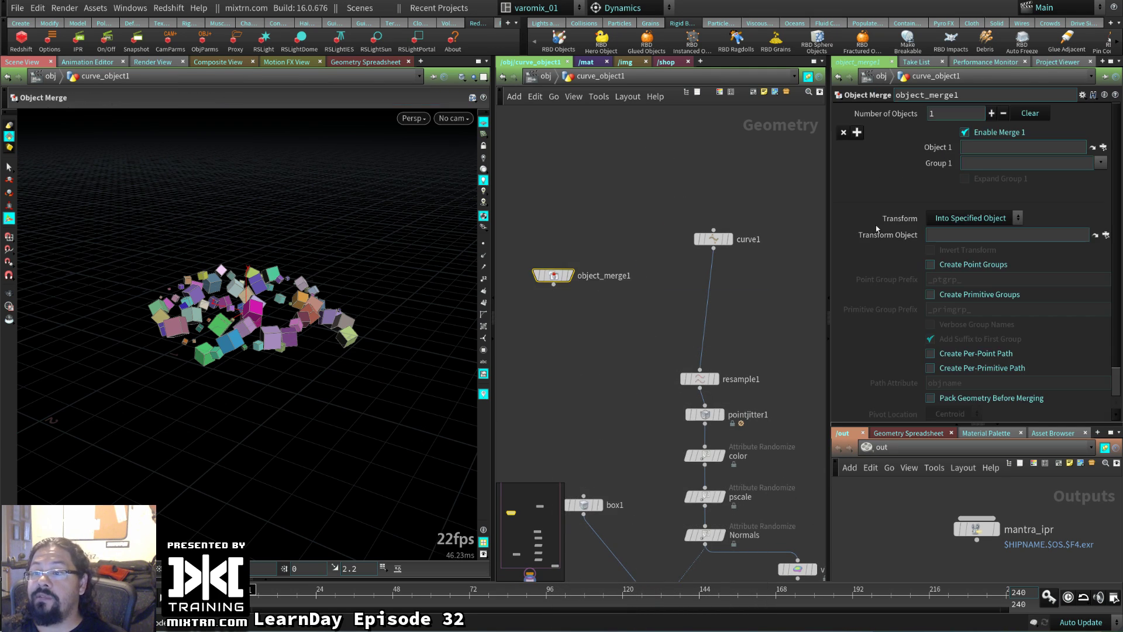
- Set Object 1 of the Object Merge node to /obj/grid1
click(1103, 148)
double_click(725, 285)
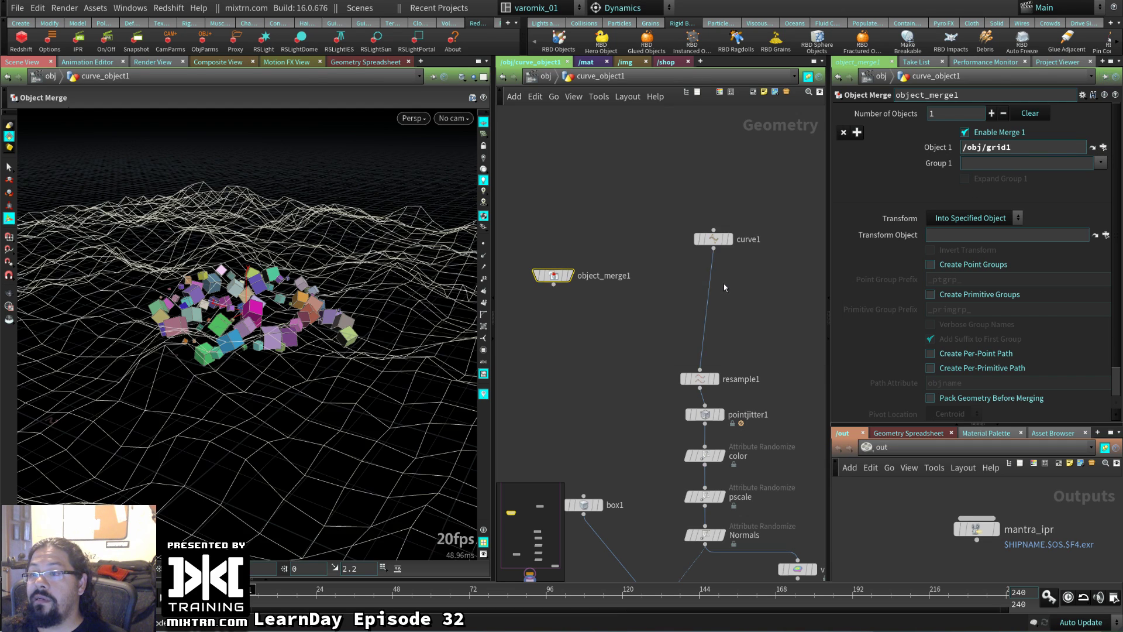
click(659, 307)
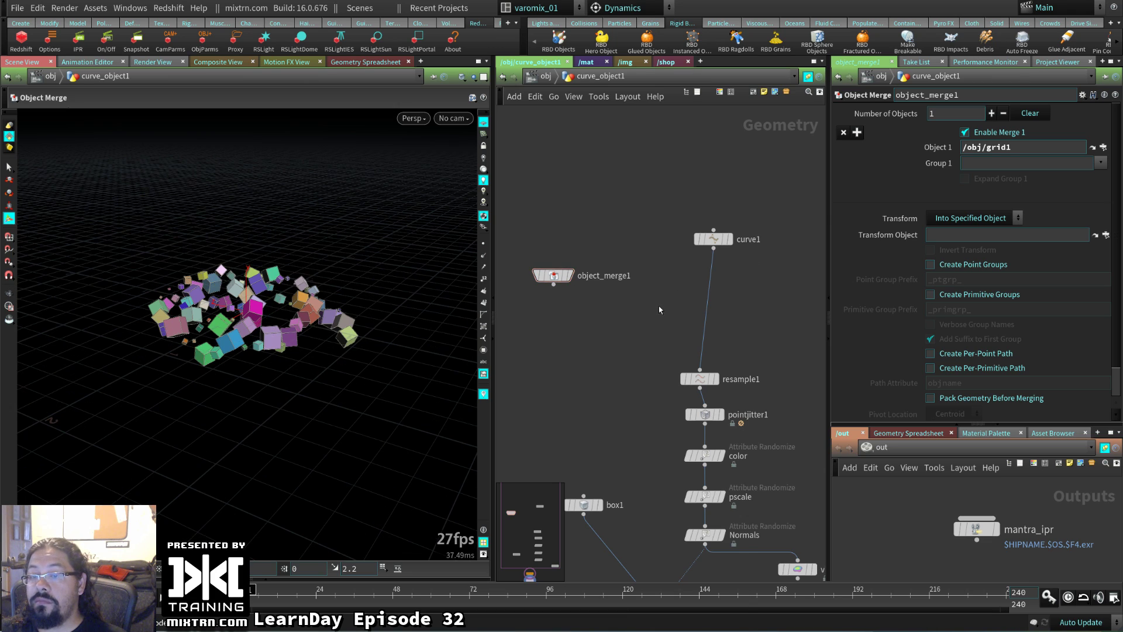
- Insert a Transform node between curve1 and resample1 and raise the curve to a Y translation of about 0.62
key(Tab)
text(tra)
click(784, 356)
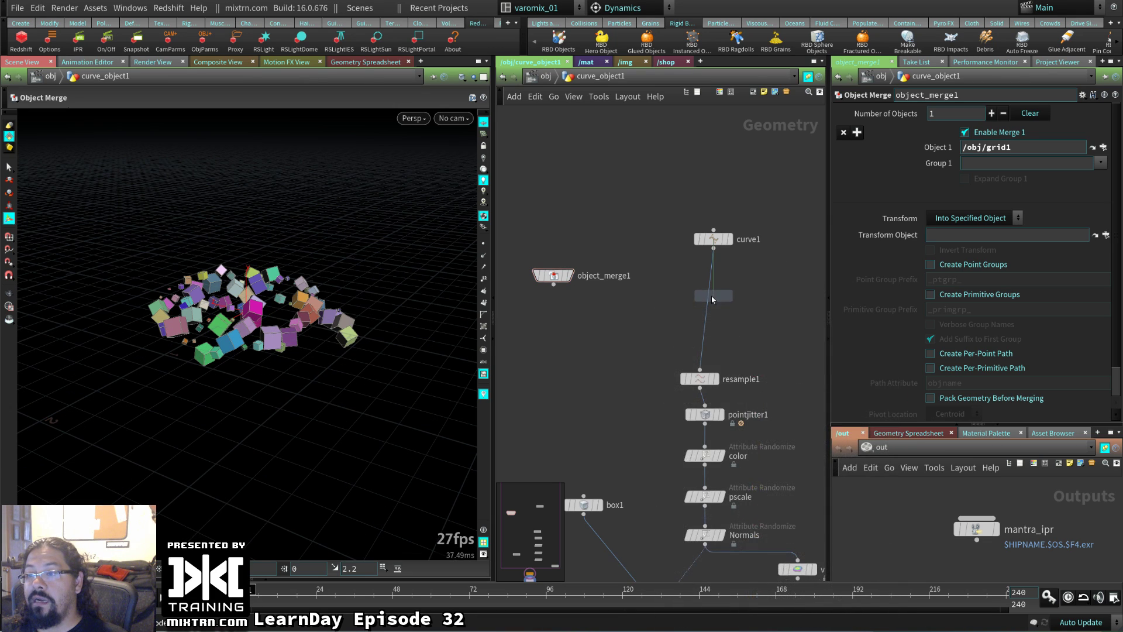
click(711, 296)
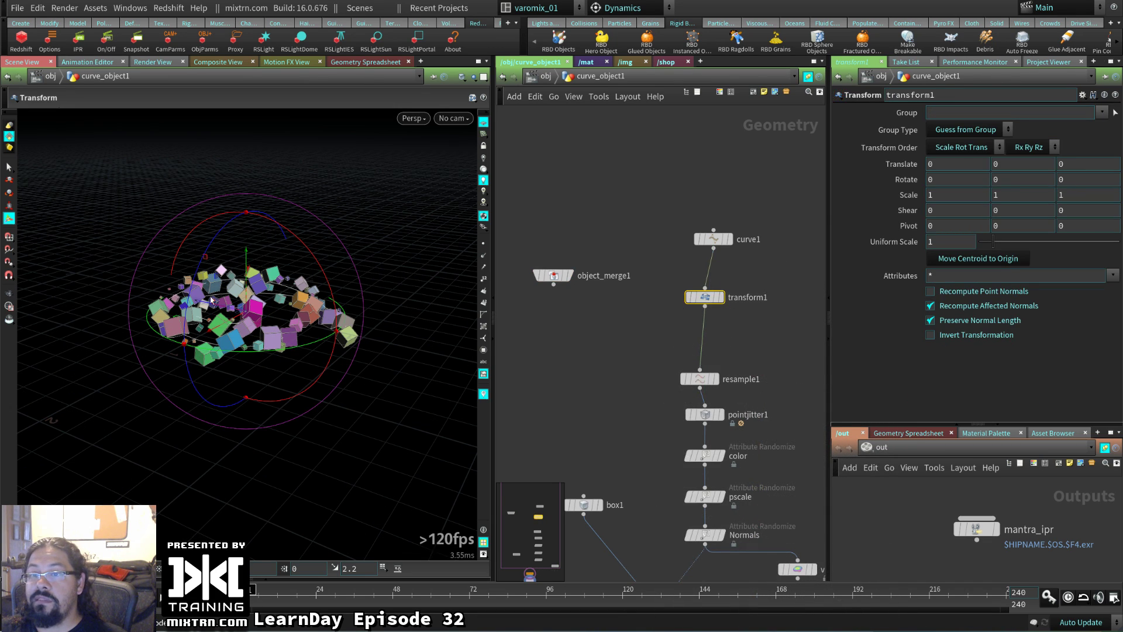
drag(246, 257, 246, 181)
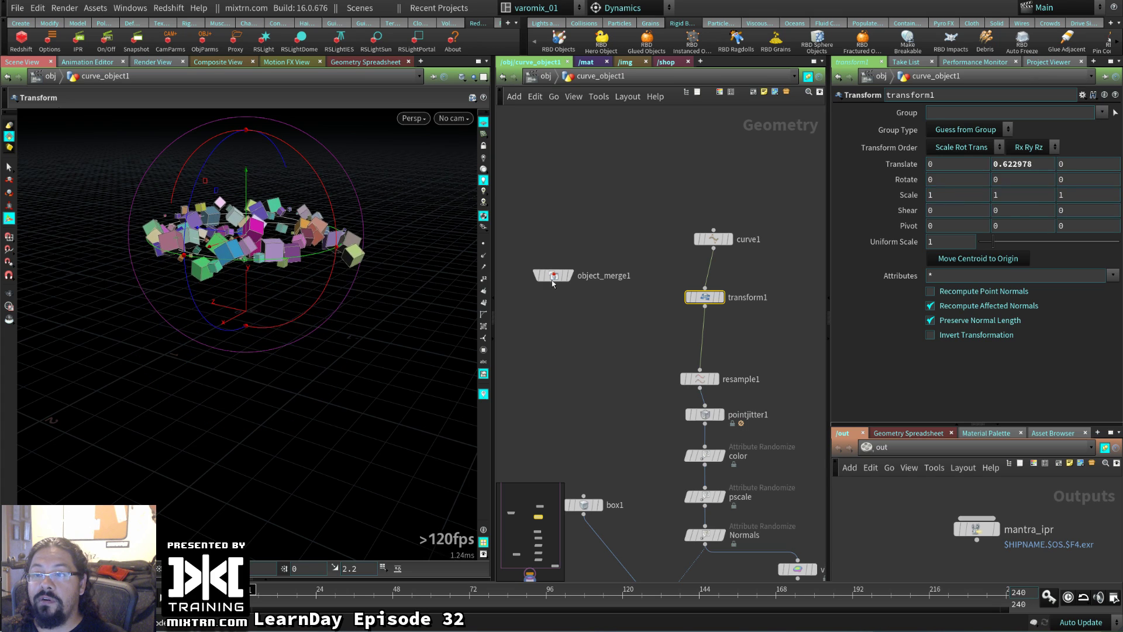
- Add a Ray node that takes the transformed curve and the merged grid as inputs, and display it
click(580, 341)
key(Tab)
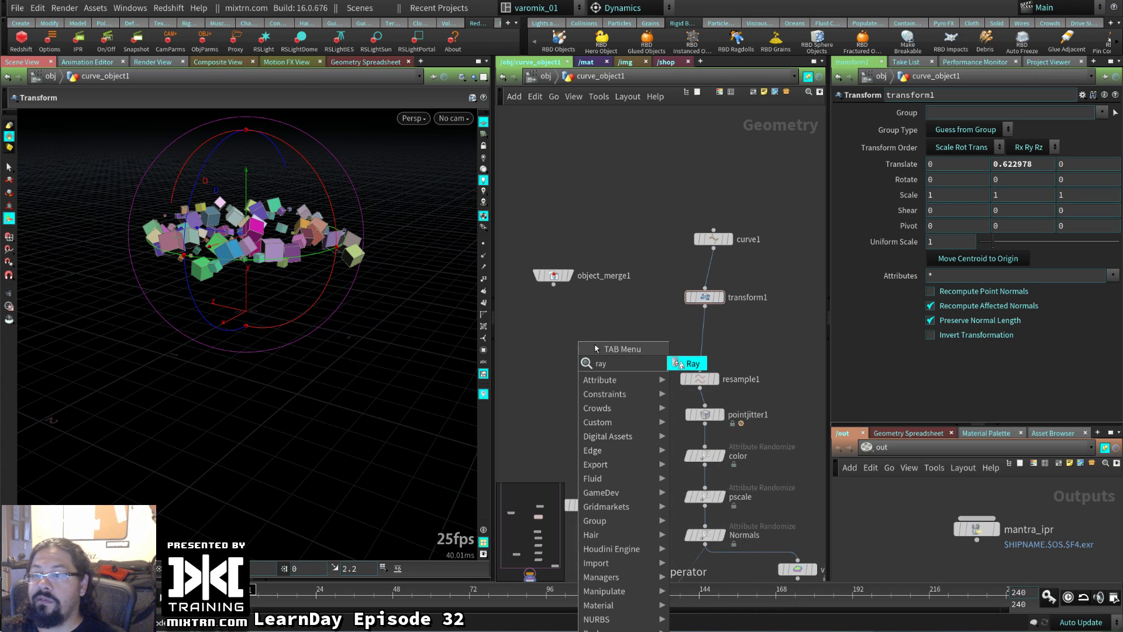
click(618, 355)
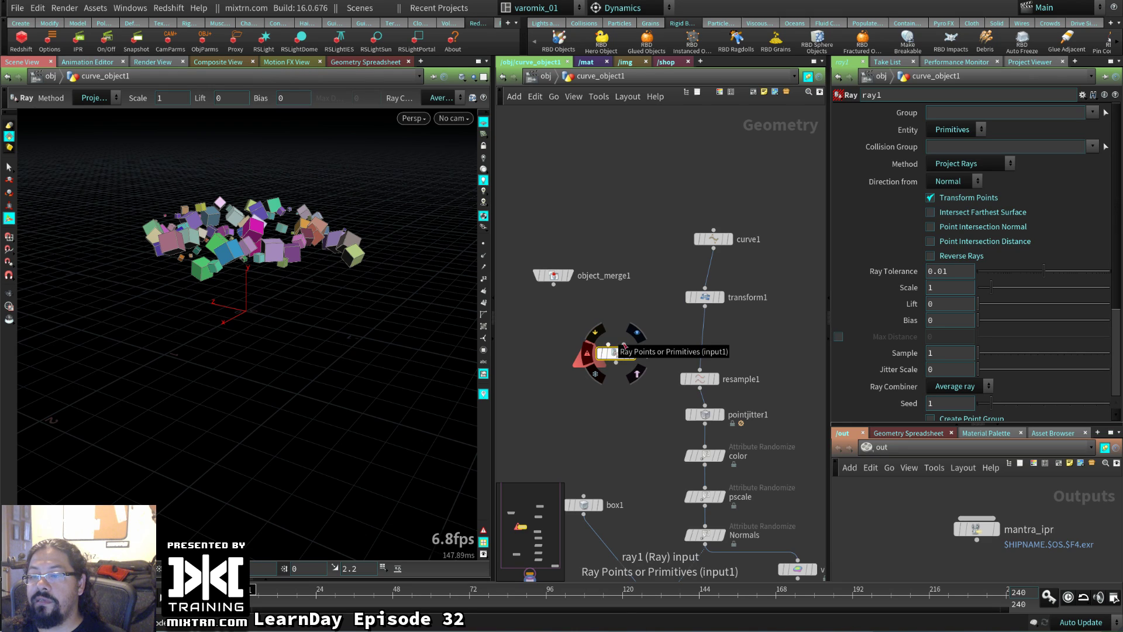
drag(608, 345, 554, 282)
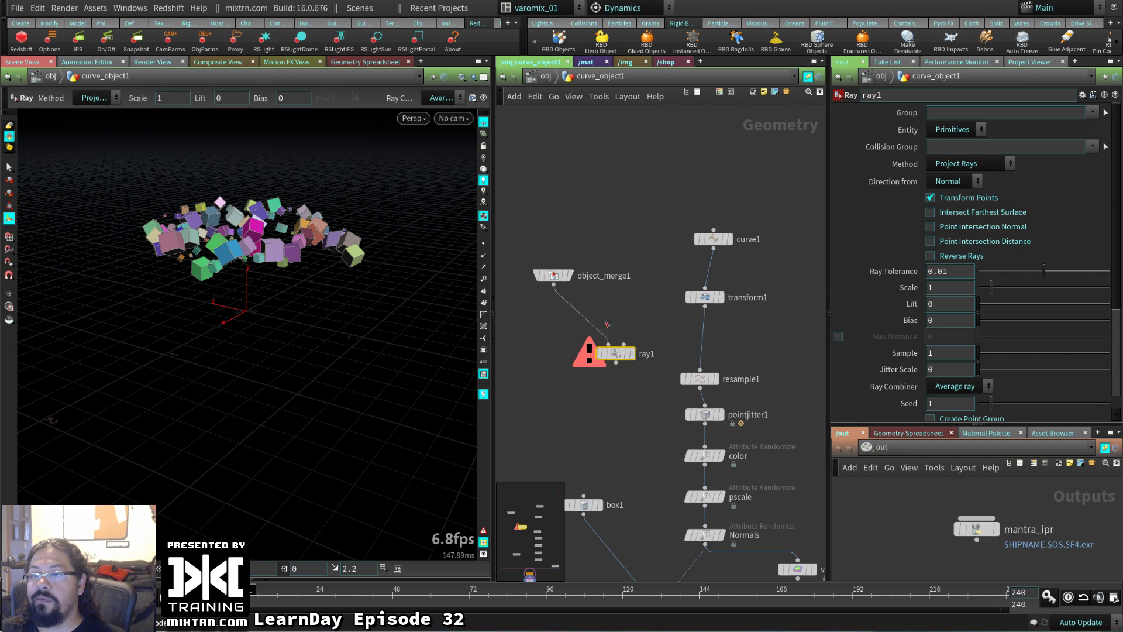
drag(705, 305, 621, 343)
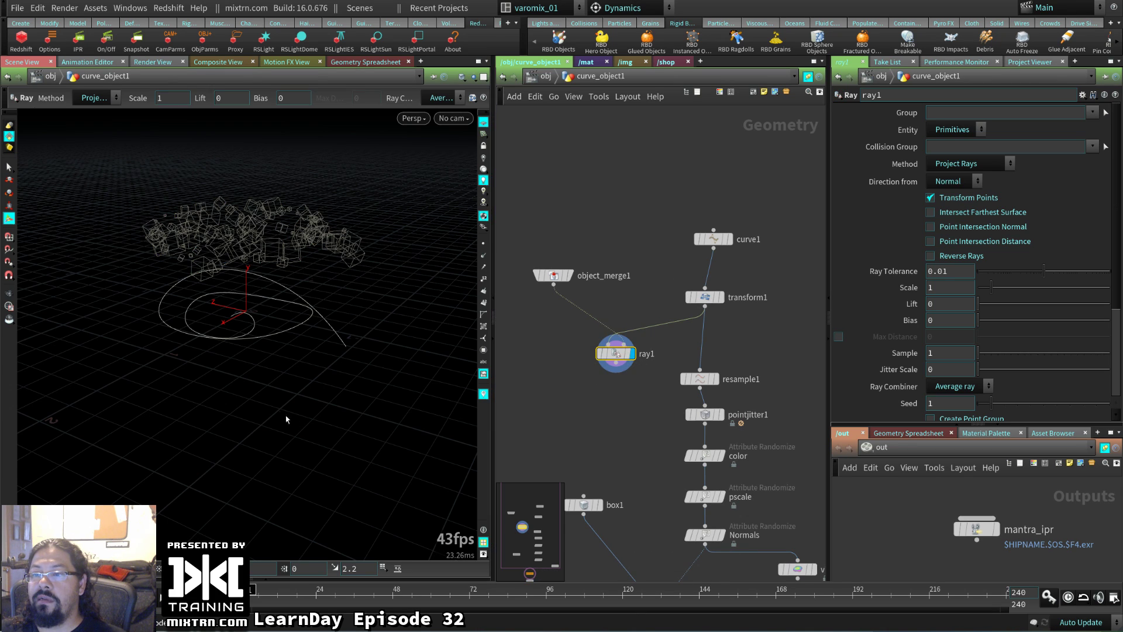
- Move resample1 up under transform1, feed the resampled curve into ray1, and show object_merge1 as a template
alt+drag(286, 419, 316, 351)
drag(700, 380, 615, 345)
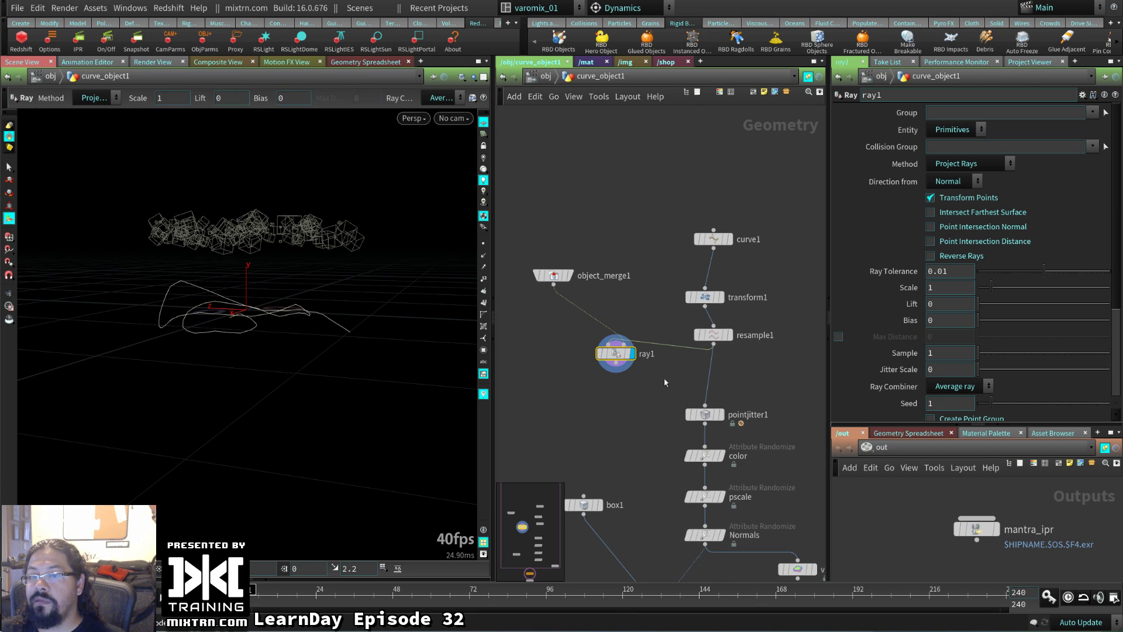
alt+drag(303, 349, 196, 344)
click(567, 276)
key(Escape)
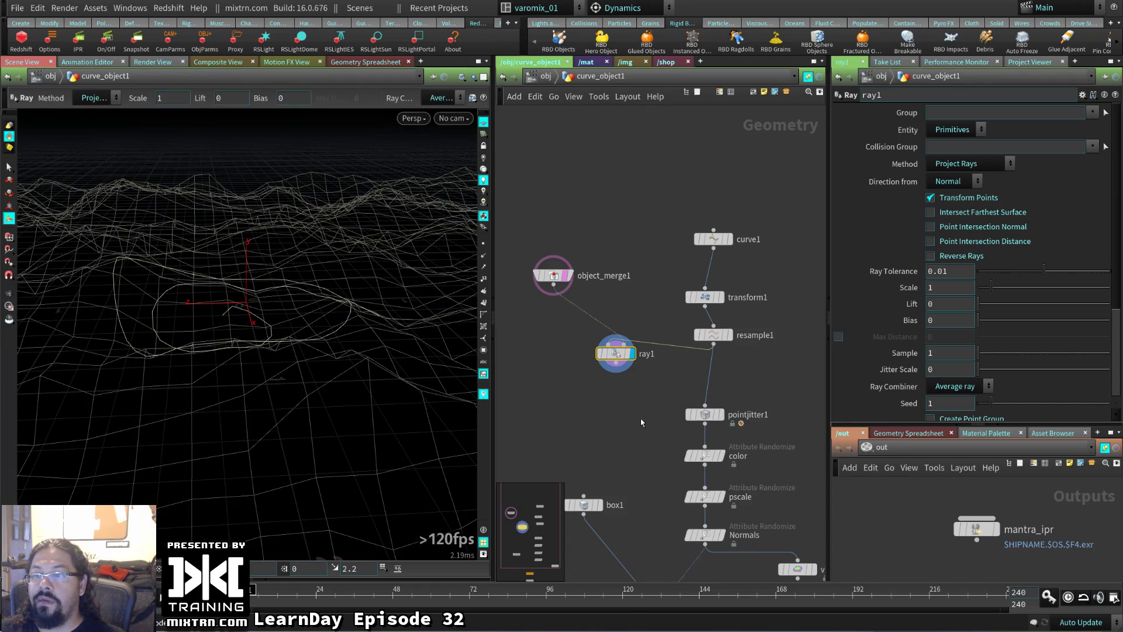
- Connect ray1's output to pointjitter1 and display the normal1 node at the end of the chain
middle_drag(642, 421, 638, 354)
drag(612, 296, 701, 340)
middle_drag(644, 409, 640, 326)
click(668, 500)
- Return to the object level and inspect the copied boxes on the terrain
mouse_move(322, 401)
mouse_down()
mouse_move(396, 381)
mouse_move(281, 419)
mouse_move(193, 409)
mouse_move(293, 394)
mouse_move(293, 404)
mouse_move(239, 371)
mouse_move(304, 380)
mouse_move(248, 409)
mouse_move(190, 334)
mouse_up()
key(Return)
key(u)
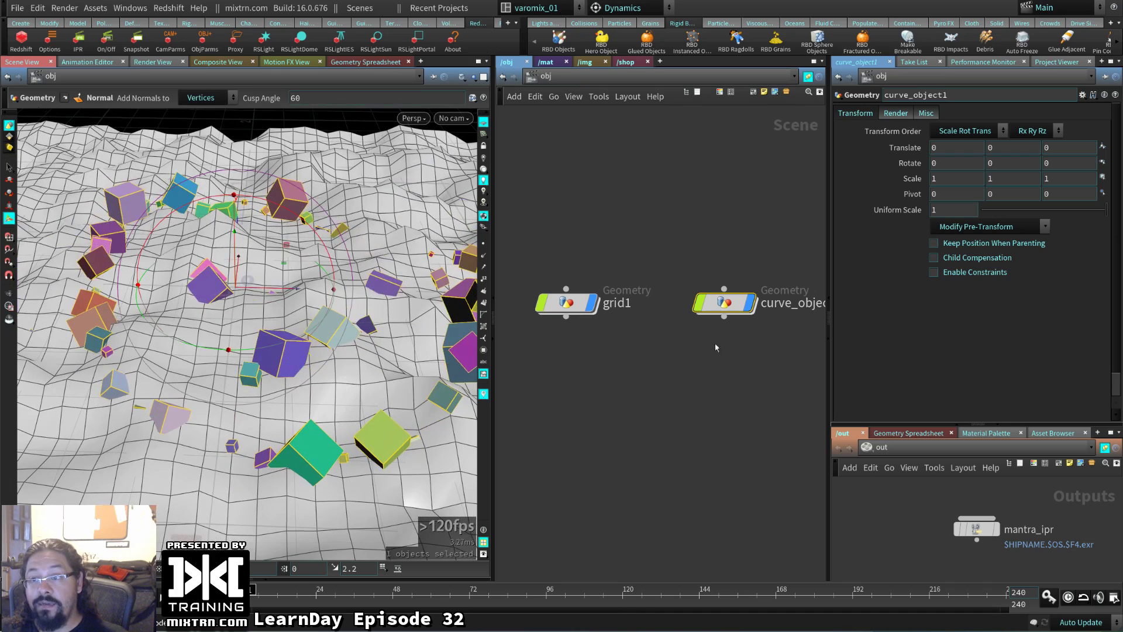
key(Return)
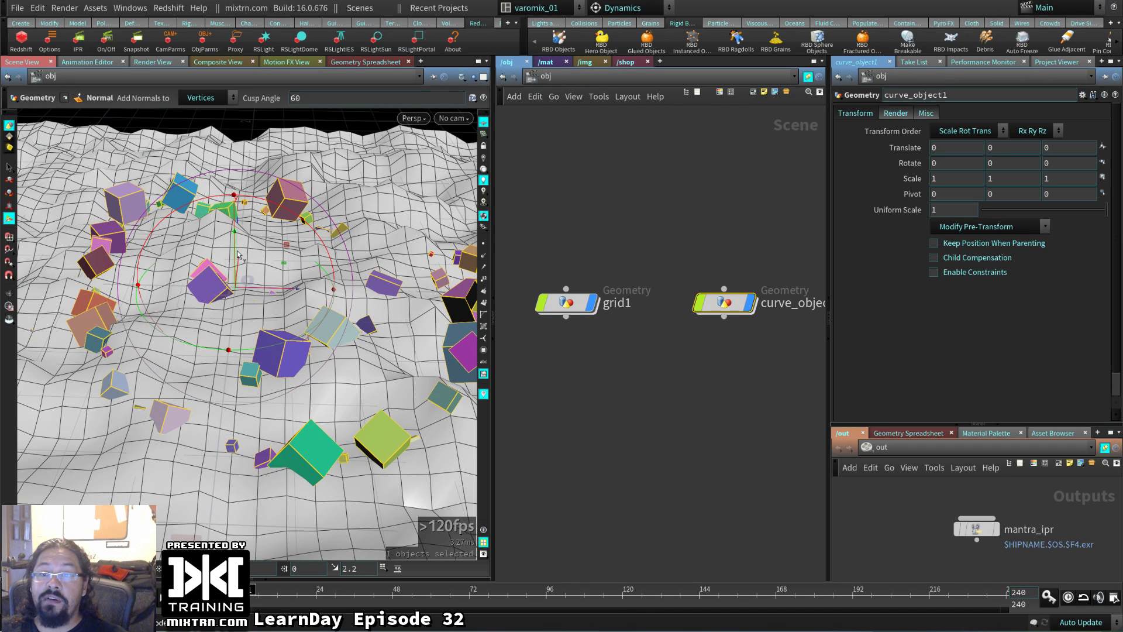
- Try to move curve_object1 over the terrain, then undo the move
drag(240, 258, 319, 403)
key(ctrl+z)
key(Escape)
key(Return)
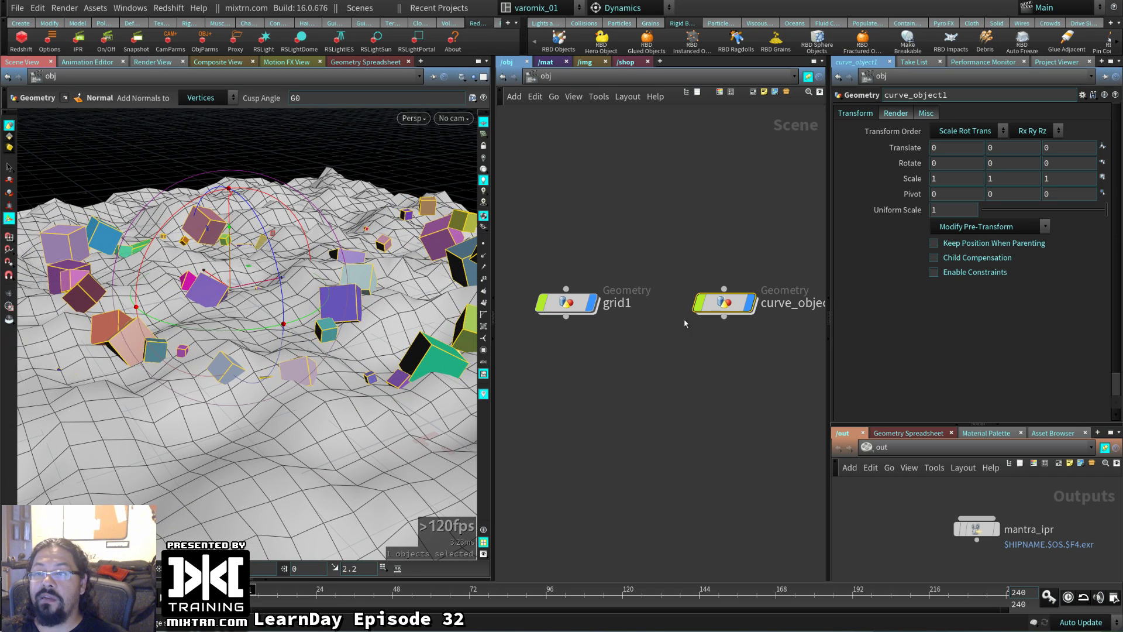
- Inside curve_object1, add a PolyWire node, feed it from ray1's output and display the resulting wire
double_click(724, 302)
key(Tab)
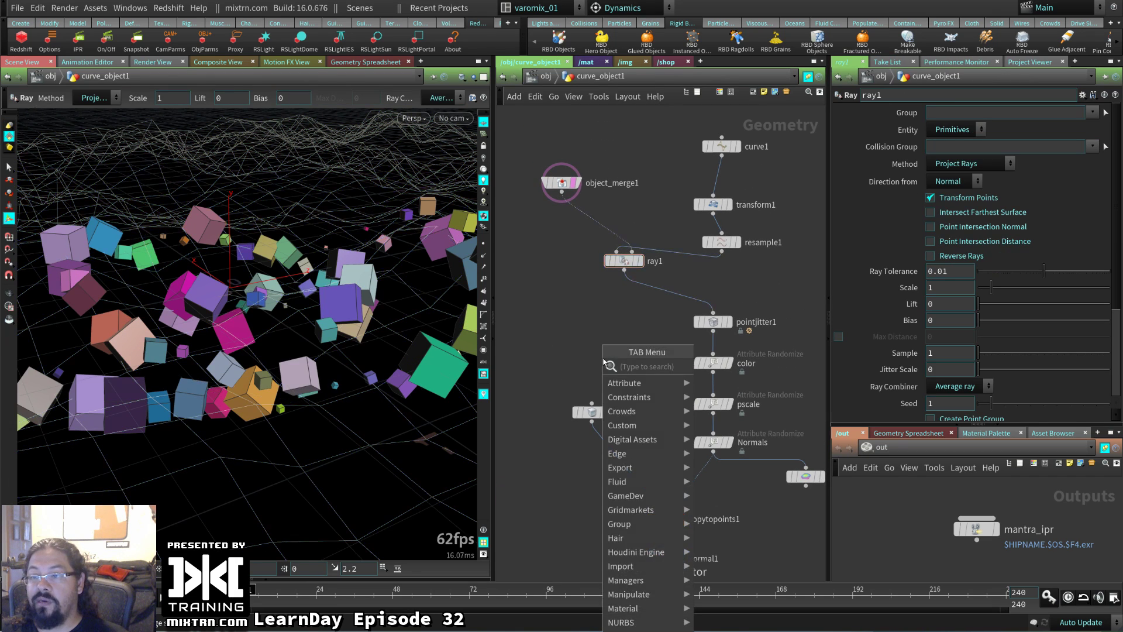
text(poly)
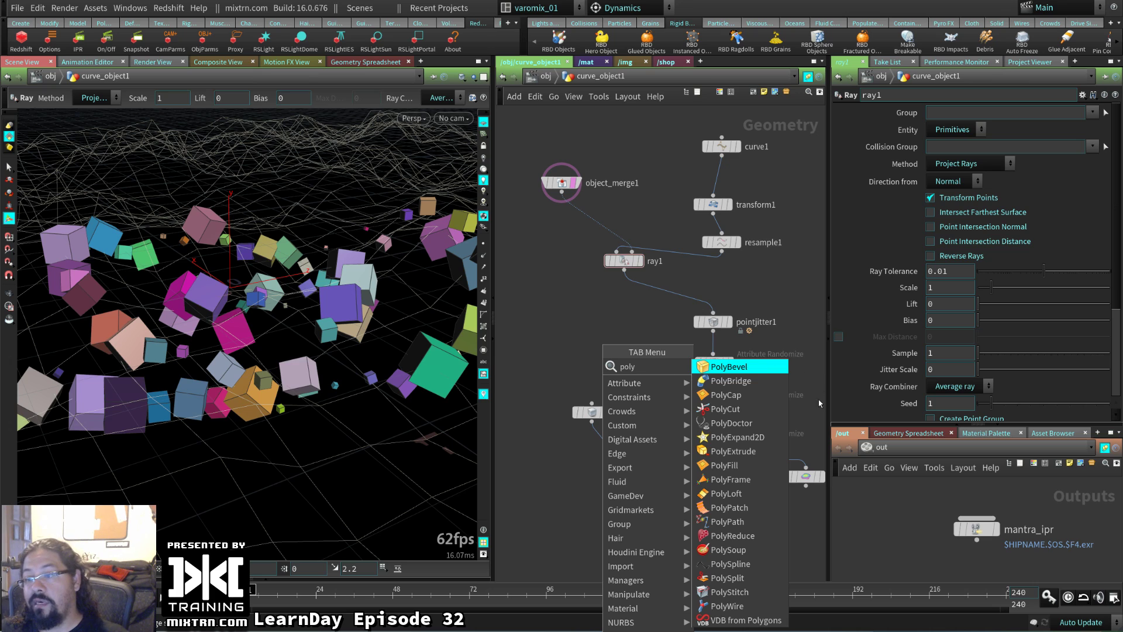
click(728, 606)
click(592, 331)
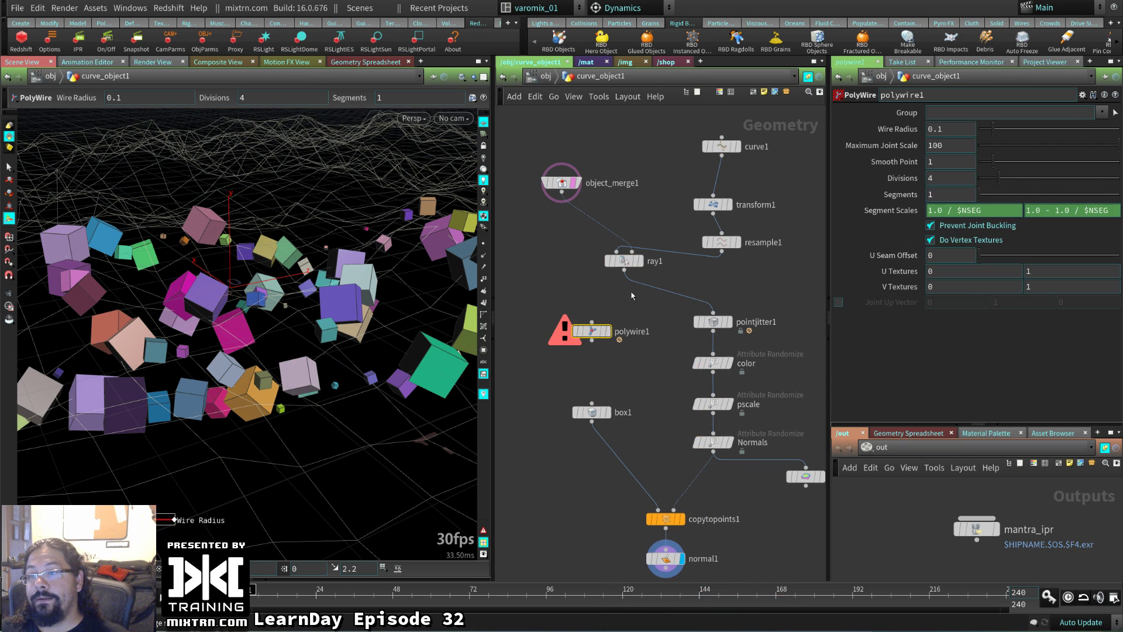
drag(624, 270, 592, 322)
click(609, 331)
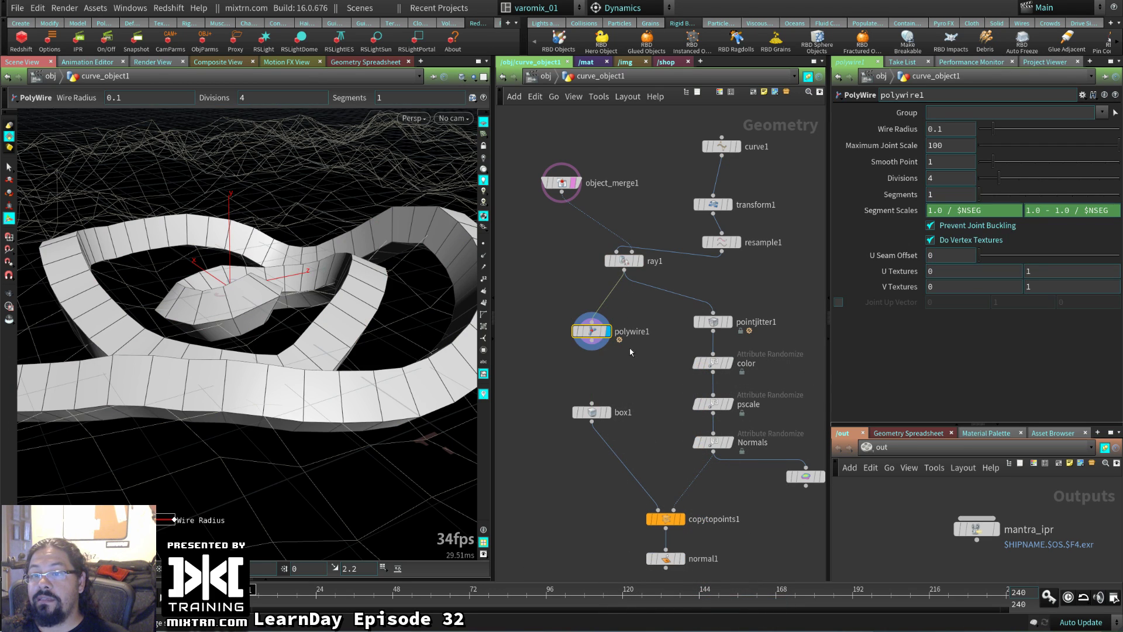
- Return to the object level and examine how the wire sits on the terrain
key(u)
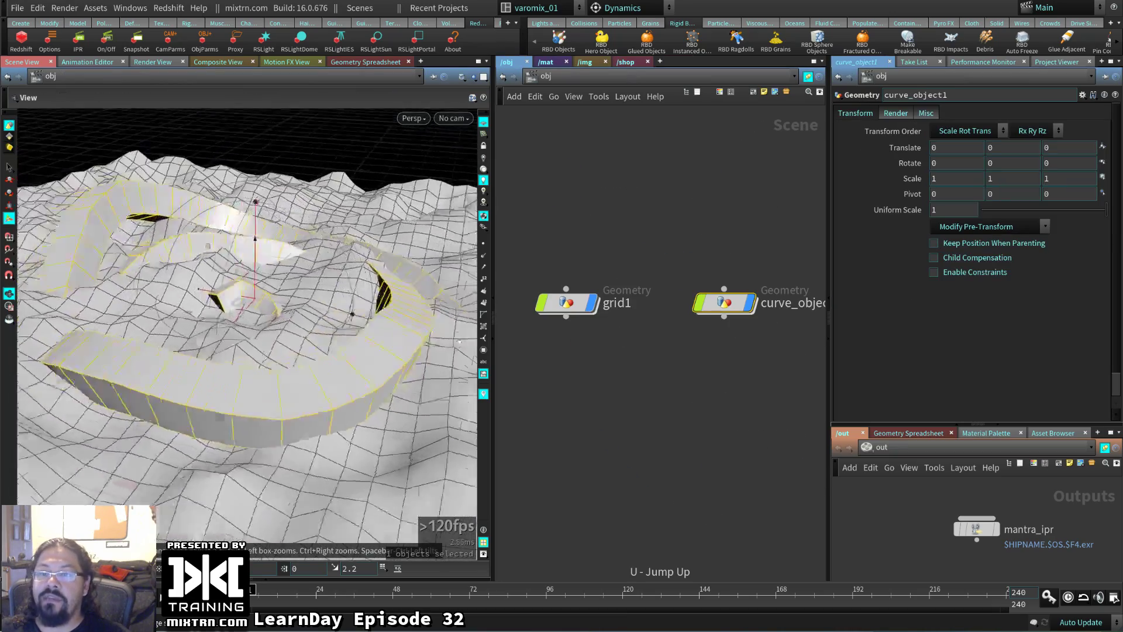
drag(459, 341, 649, 304)
key(Return)
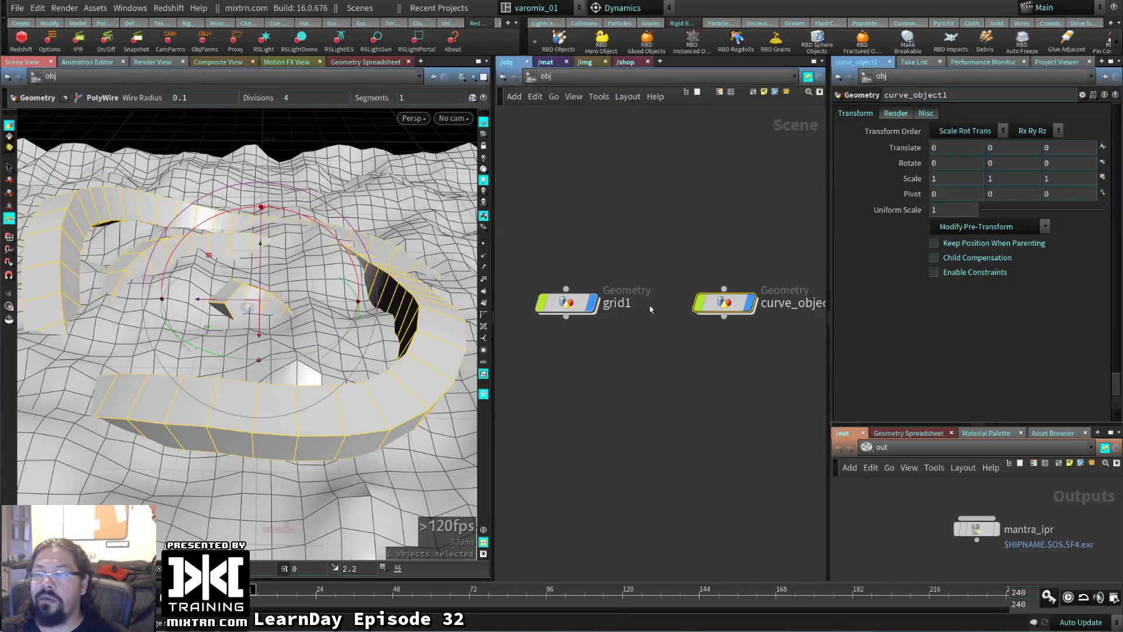
- Inside curve_object1, set object_merge1's Transform option to Into This Object
double_click(724, 303)
click(562, 183)
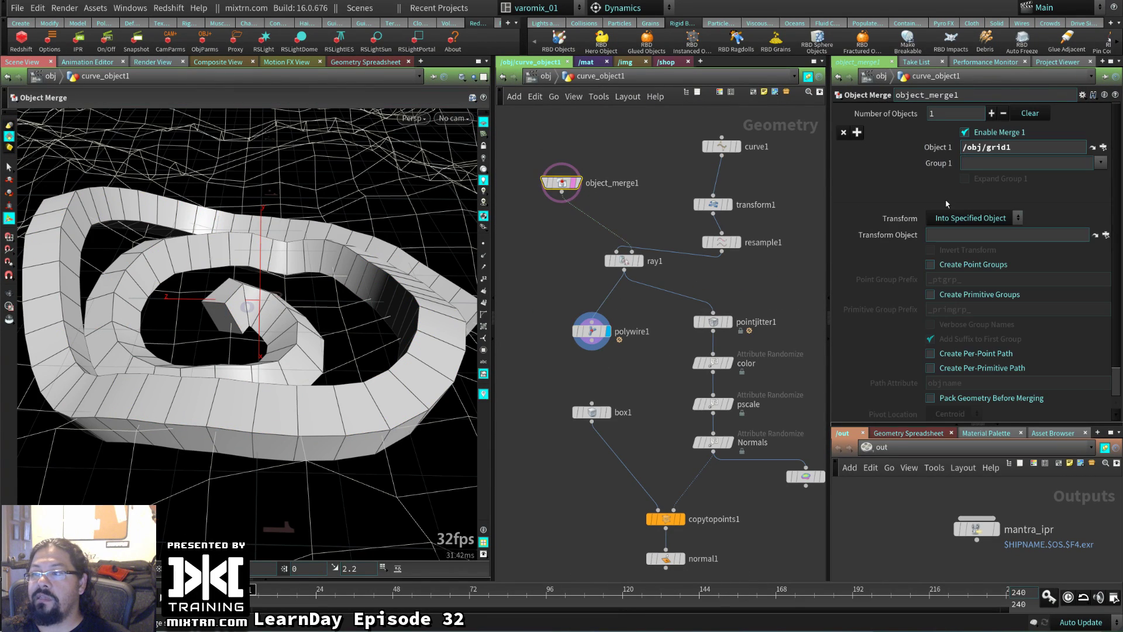
click(971, 218)
click(960, 239)
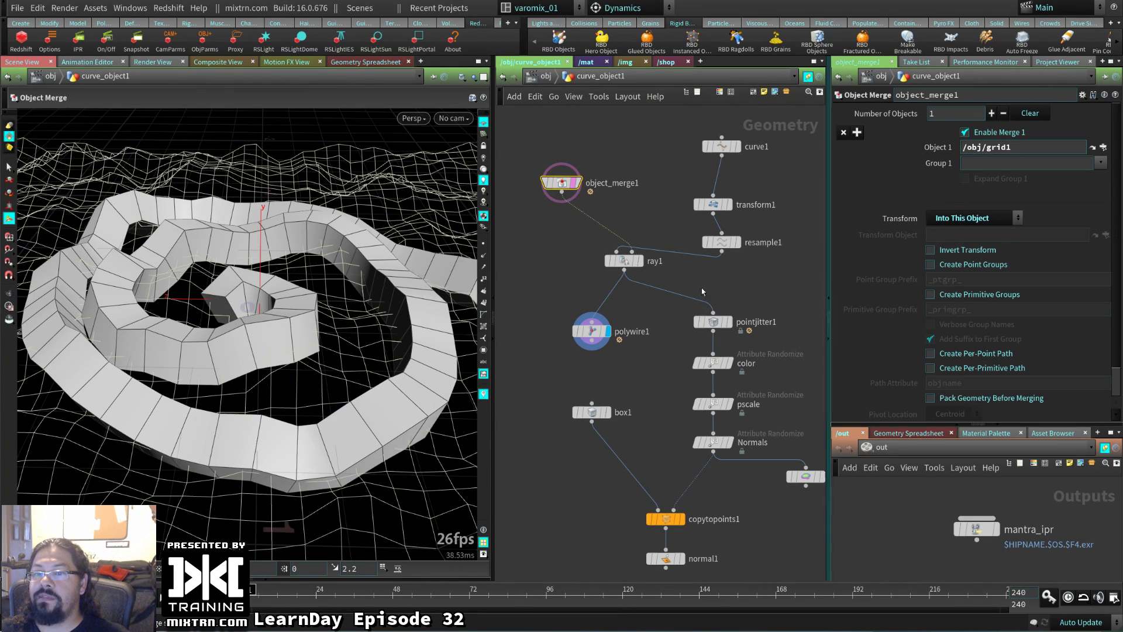
key(Escape)
mouse_move(404, 444)
mouse_down()
mouse_move(400, 332)
mouse_move(402, 447)
mouse_up()
- Set polywire1's wire radius to 0.032 and its divisions to 5
click(591, 331)
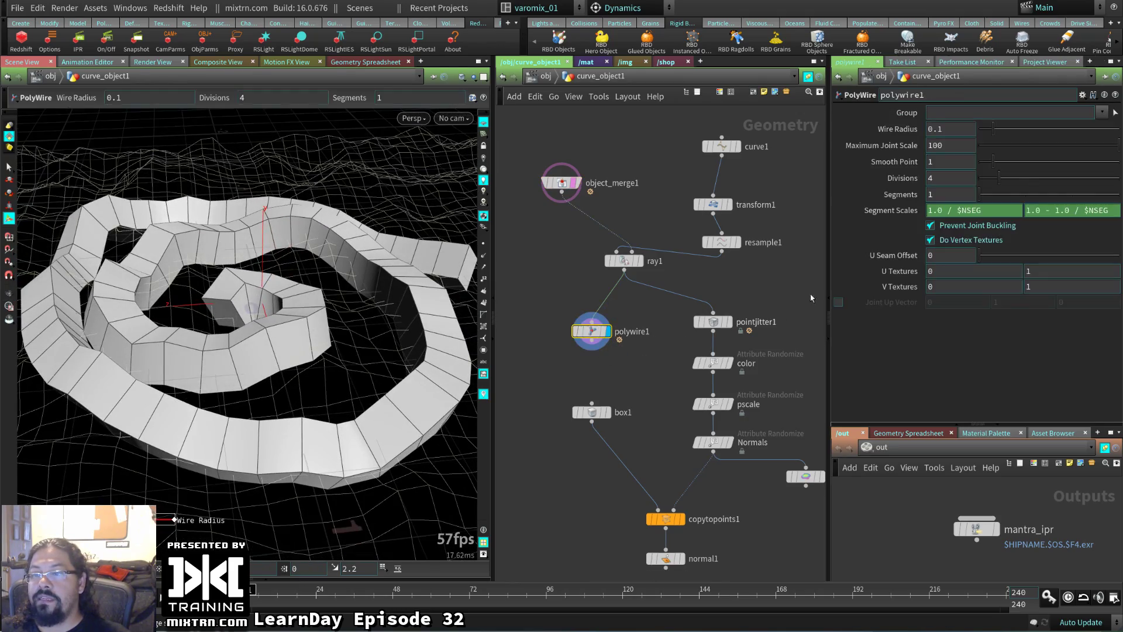
drag(993, 128, 983, 128)
drag(1007, 182, 1025, 182)
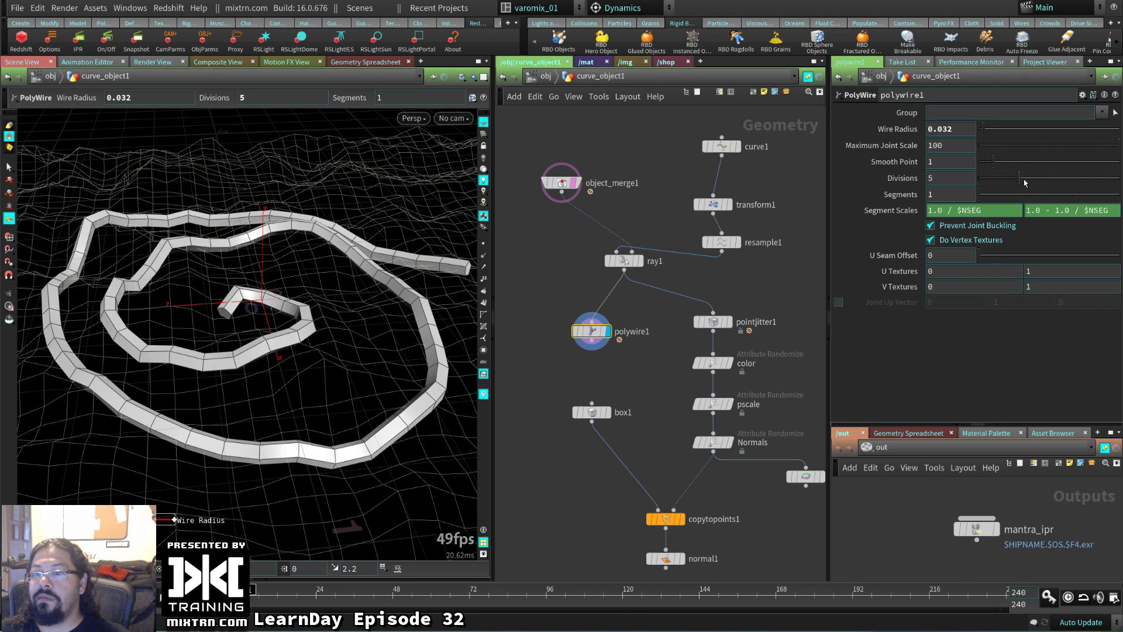
- Display normal1 and inspect the copied boxes on the terrain from the object level
middle_drag(694, 314, 681, 165)
click(669, 410)
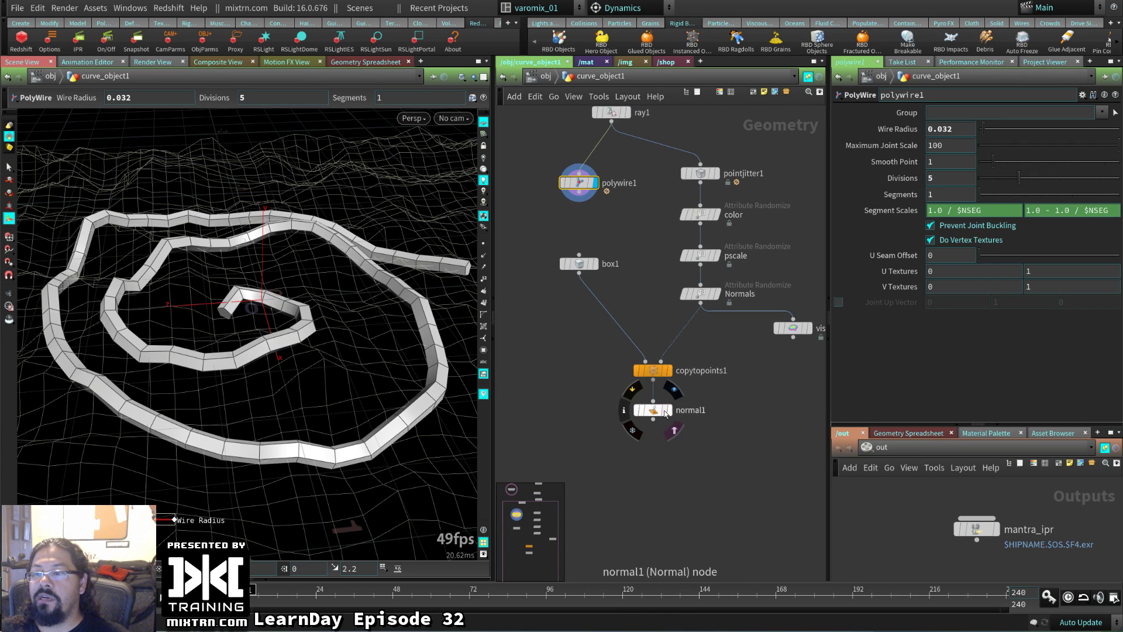
alt+drag(395, 429, 205, 373)
key(u)
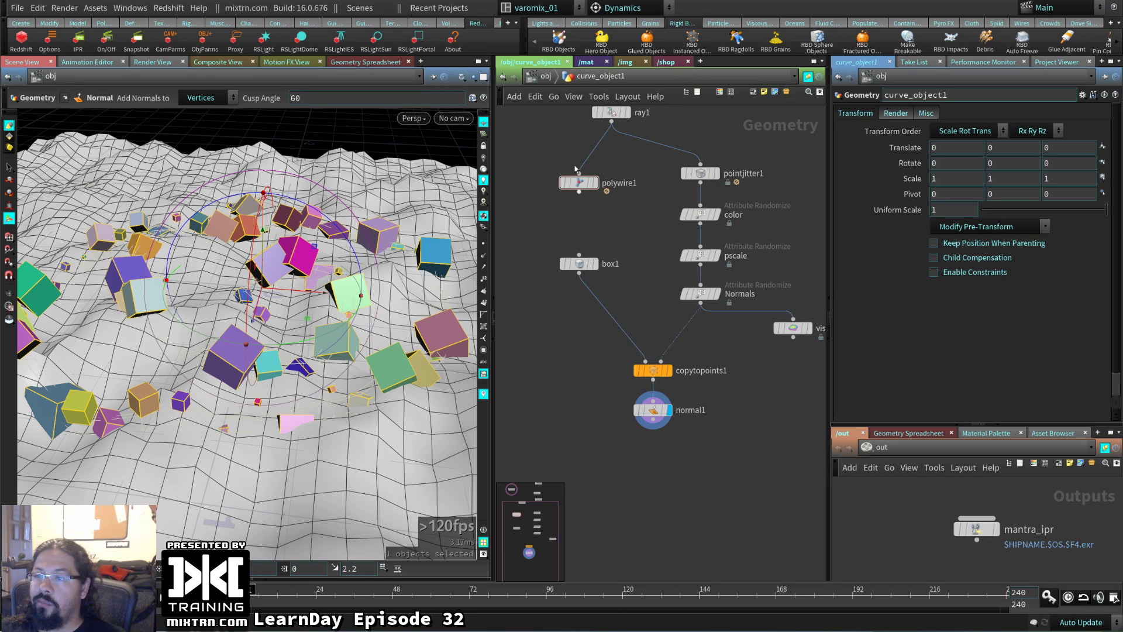
- Switch the display back to polywire1 and view the wire against the terrain template from a lower angle
click(596, 186)
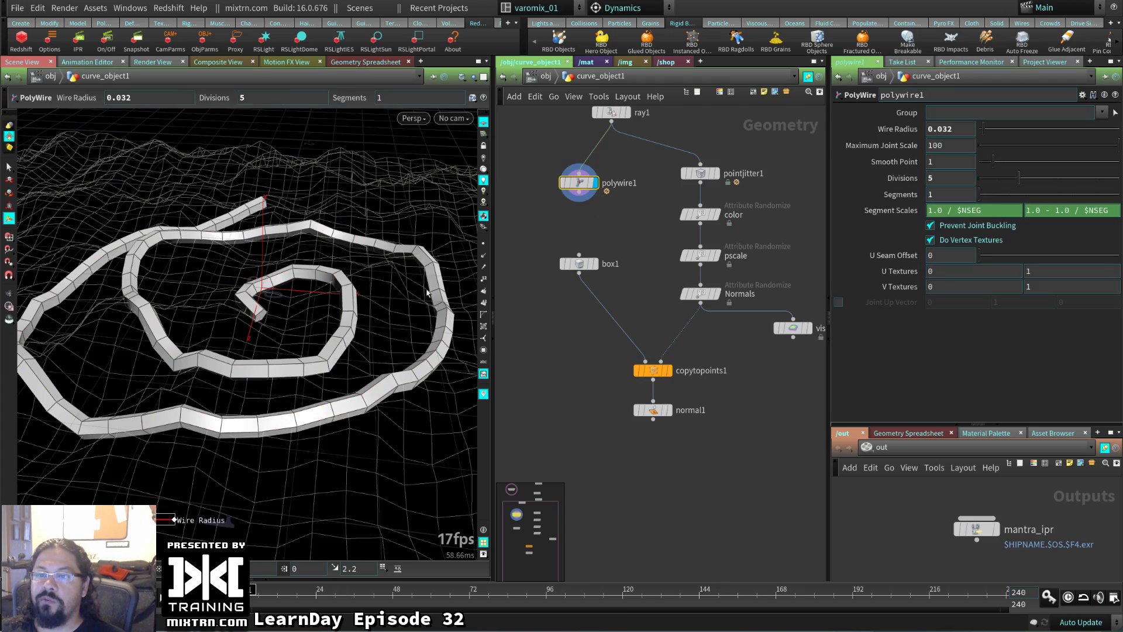
drag(253, 318, 207, 361)
key(Return)
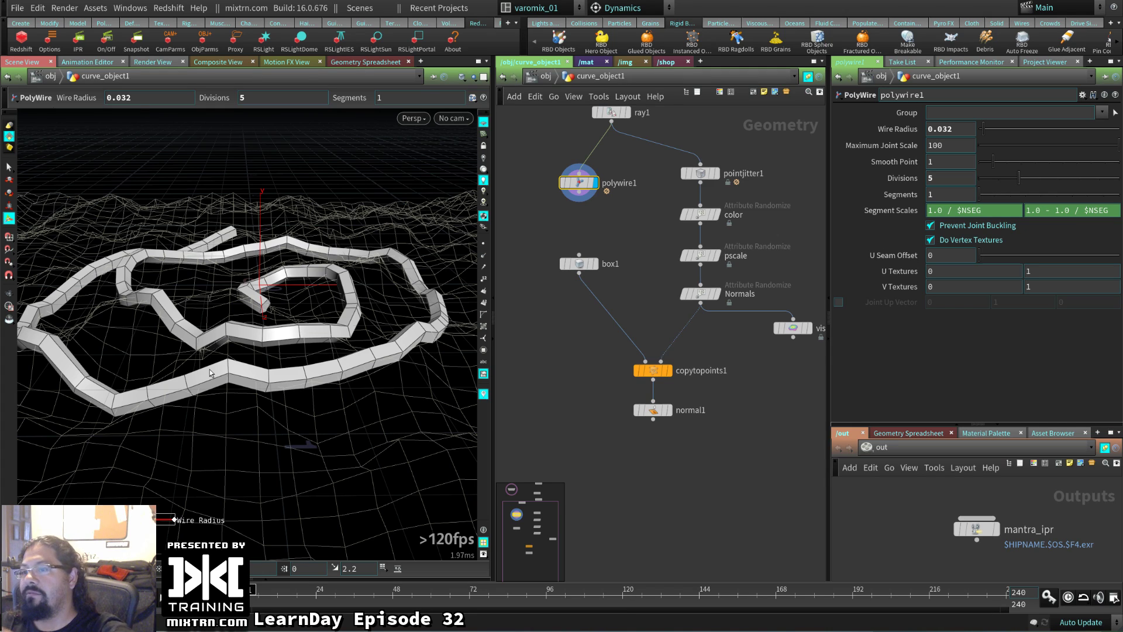
click(682, 461)
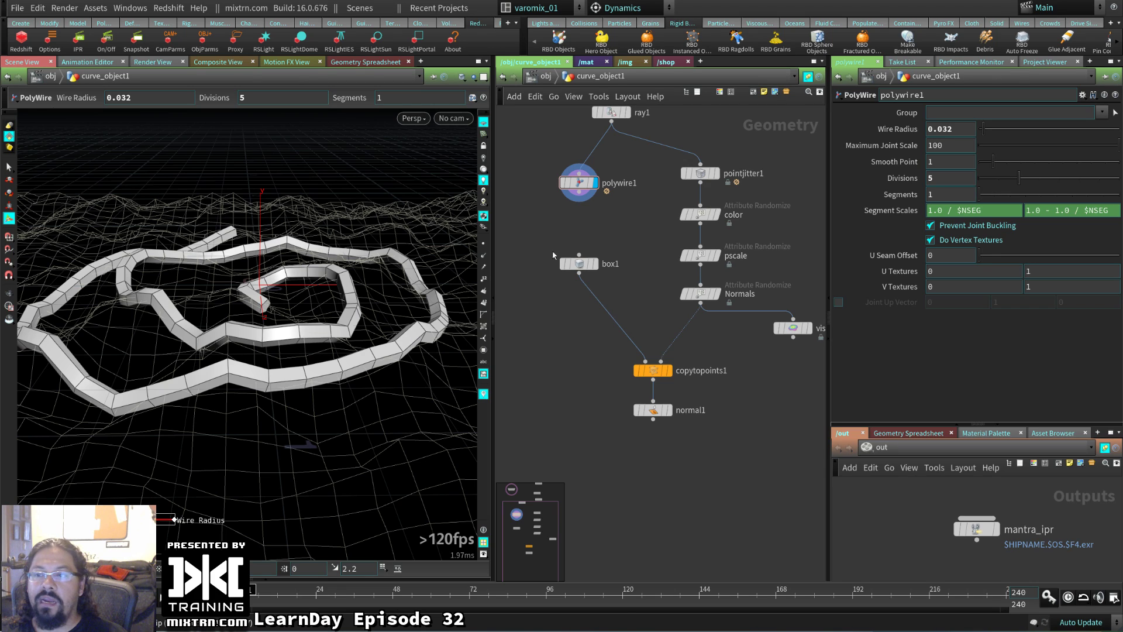
- Add an unconnected Convert node in the empty area below normal1
middle_drag(543, 385, 578, 284)
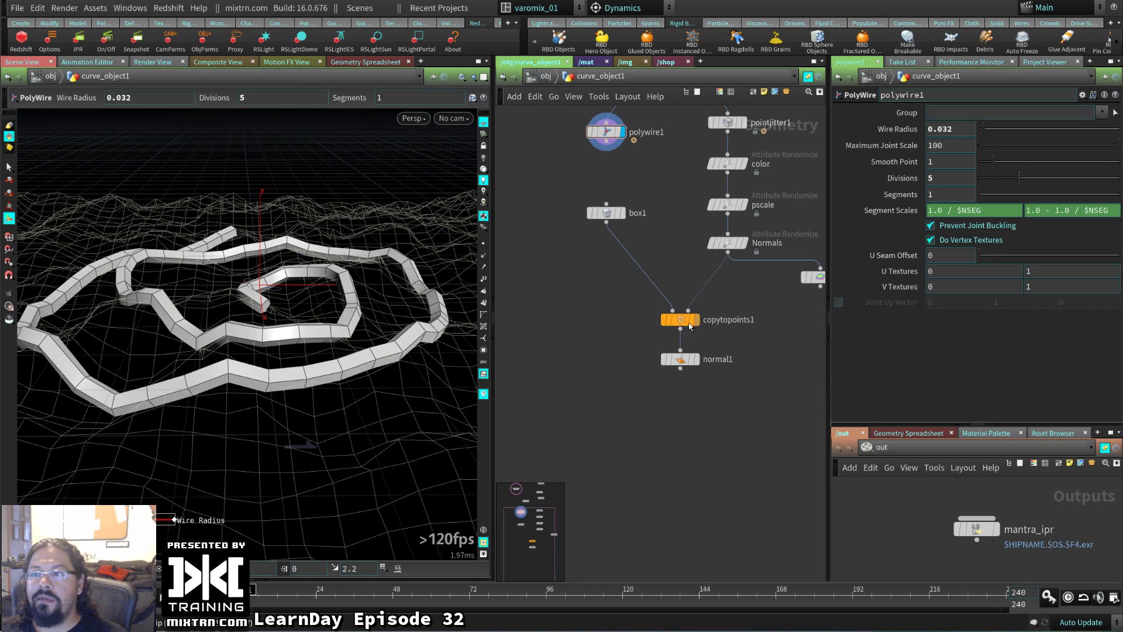
key(Tab)
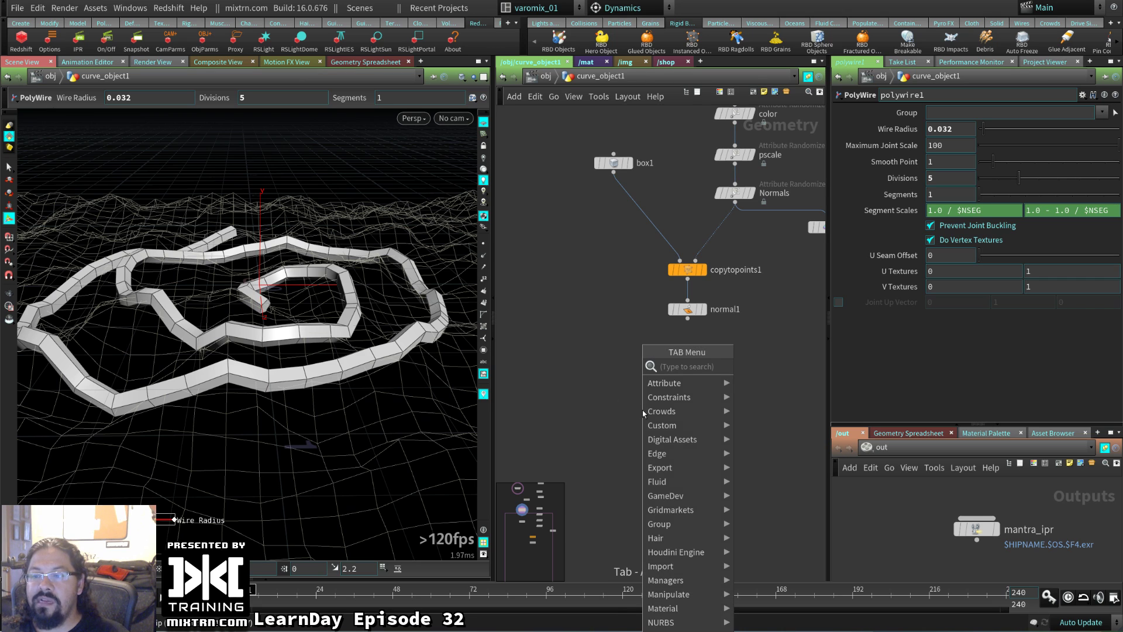
text(cone)
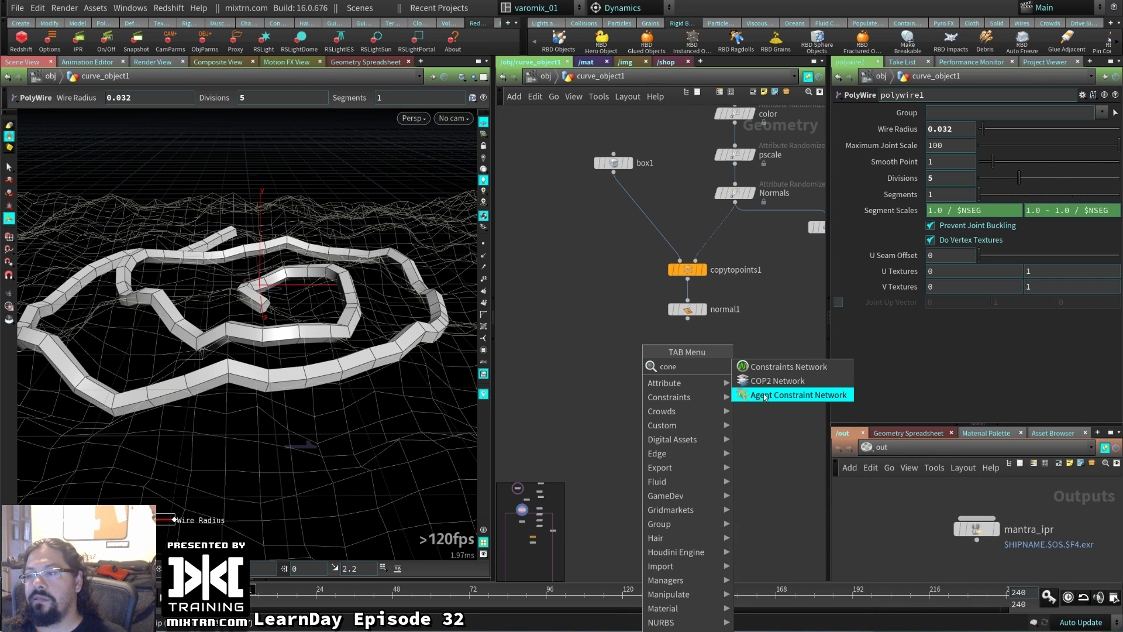
key(BackSpace)
text(ver)
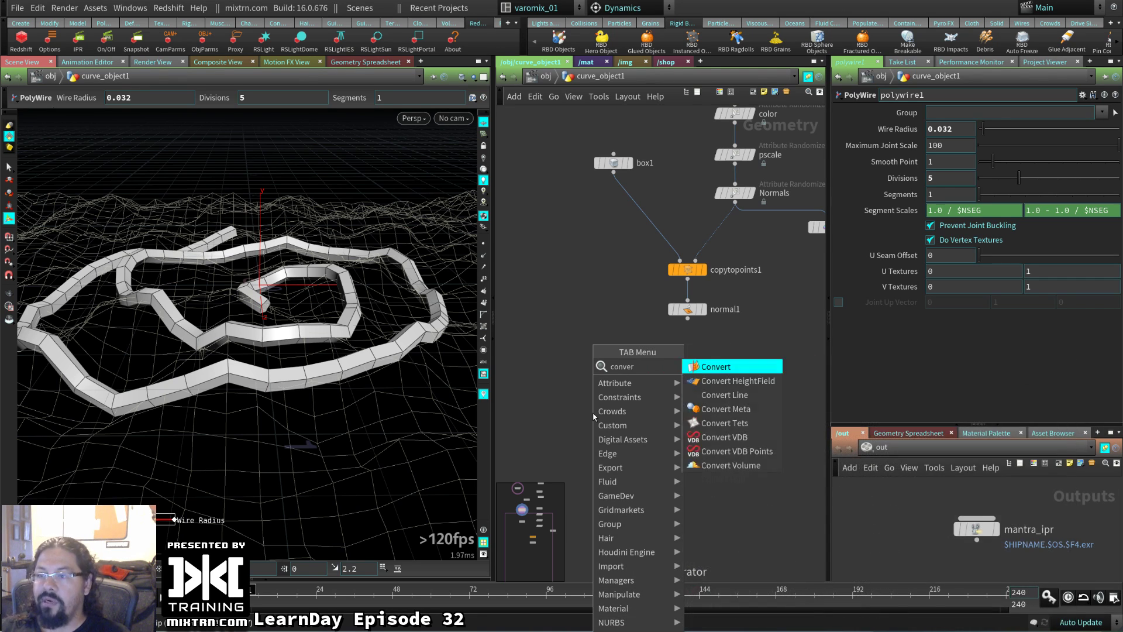
click(716, 366)
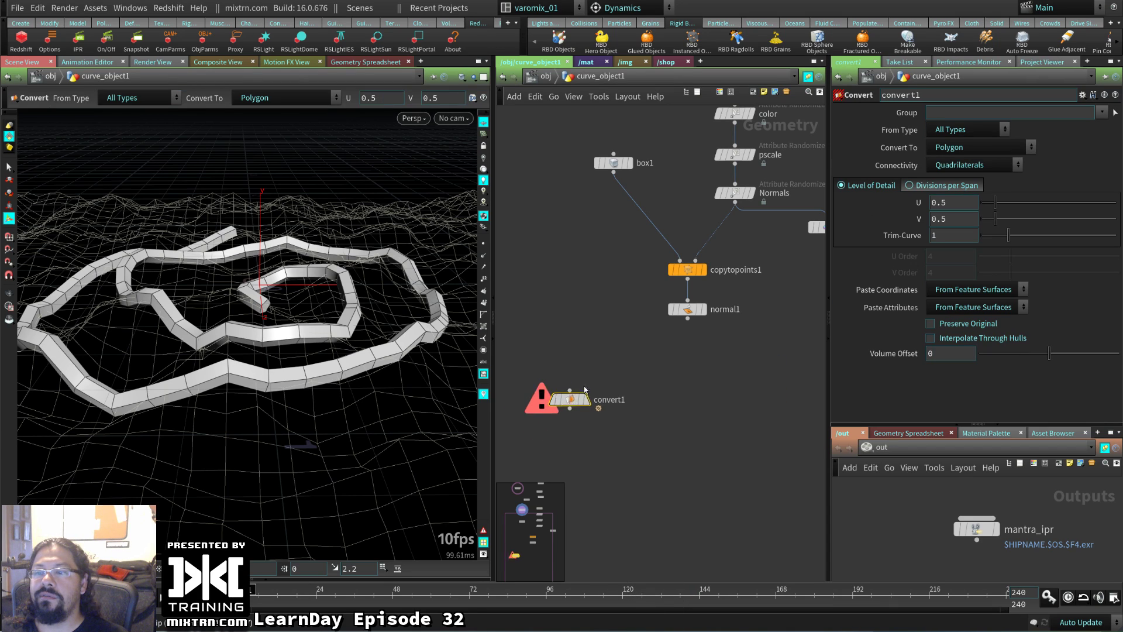
- Frame the new Convert node up close and hide the shelf tools above the panes
scroll(590, 383, up, 3)
scroll(587, 383, up, 2)
drag(588, 384, 649, 335)
scroll(656, 319, up, 1)
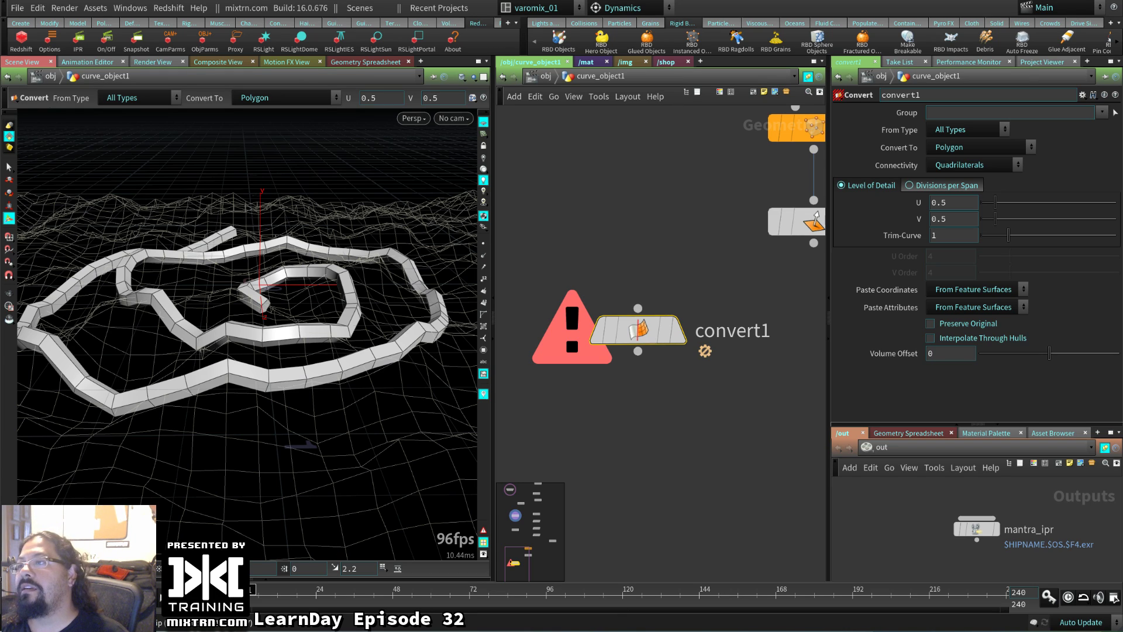
mouse_move(638, 330)
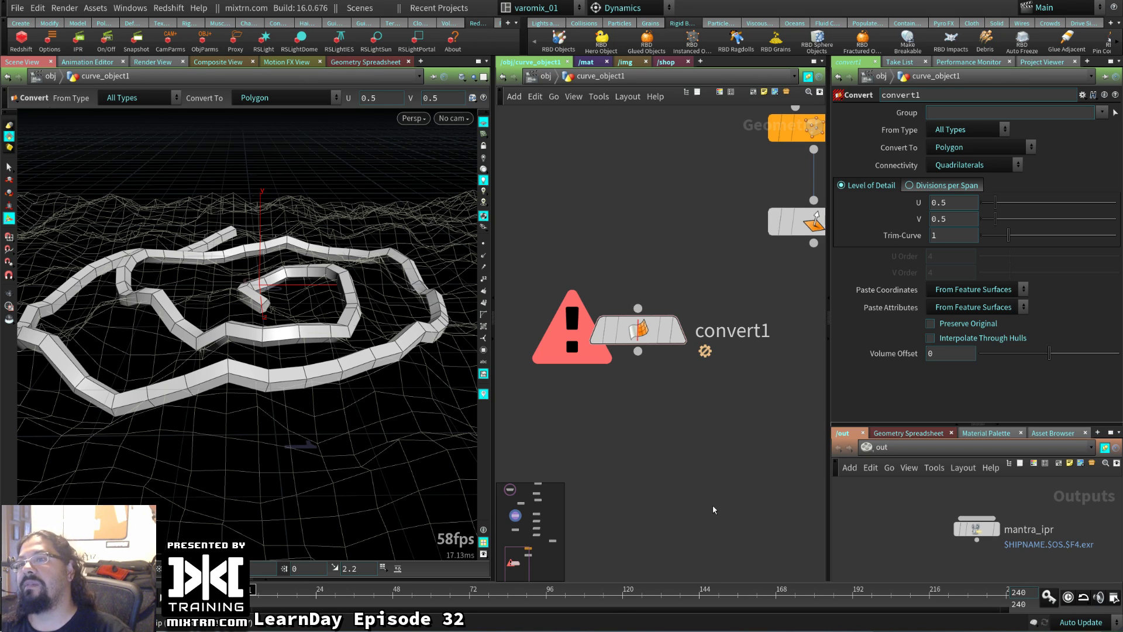
click(5, 41)
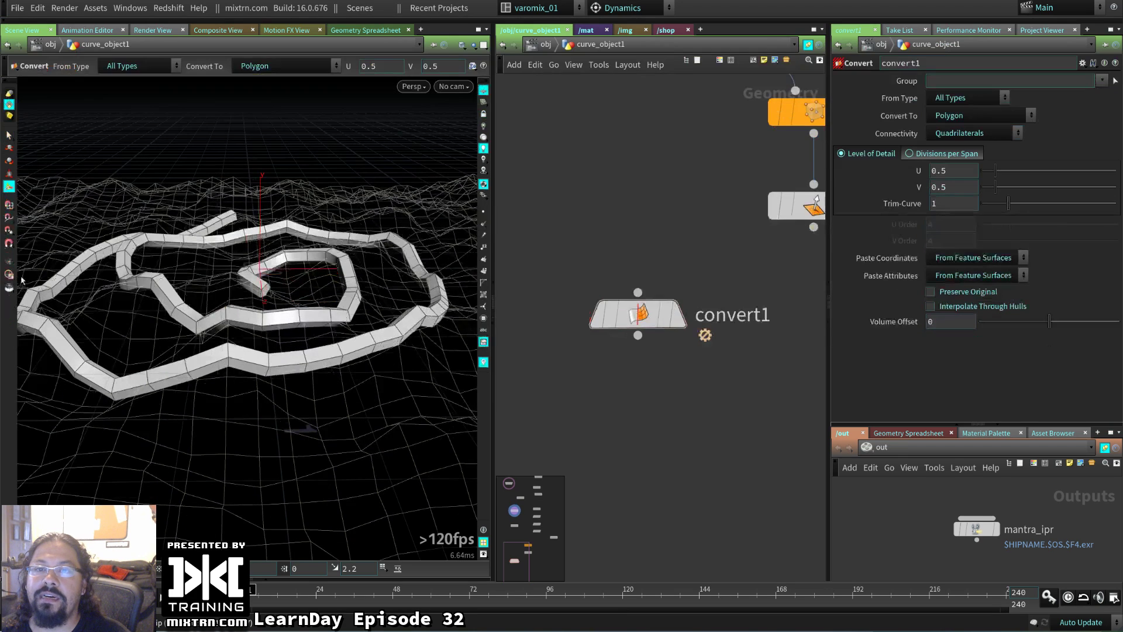